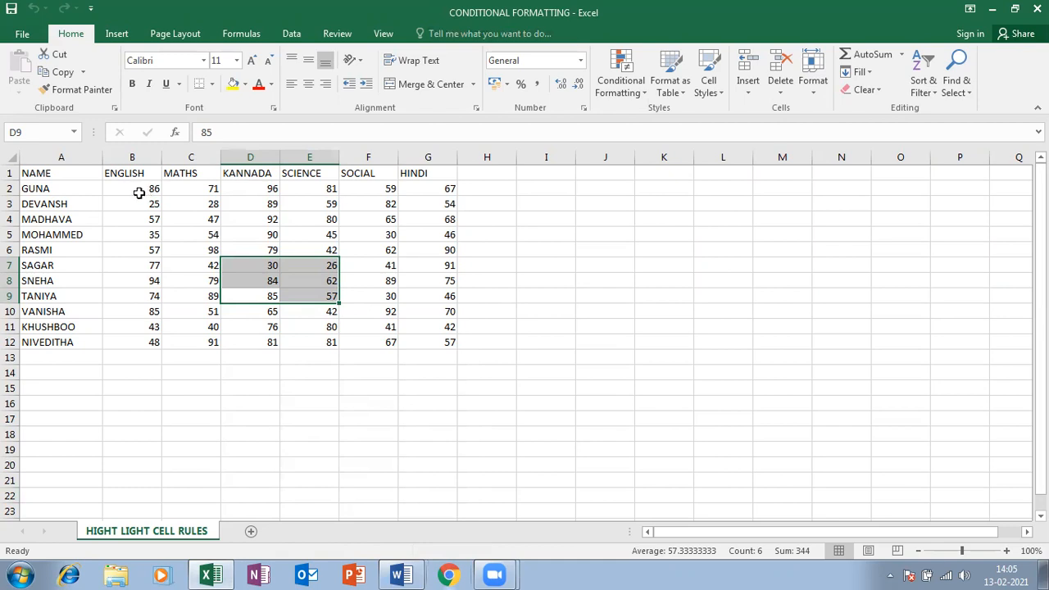
# Select the marks B2:G12 and bring up Conditional Formatting's Highlight Cells Rules
pyautogui.moveTo(135, 191); pyautogui.dragTo(411, 340)
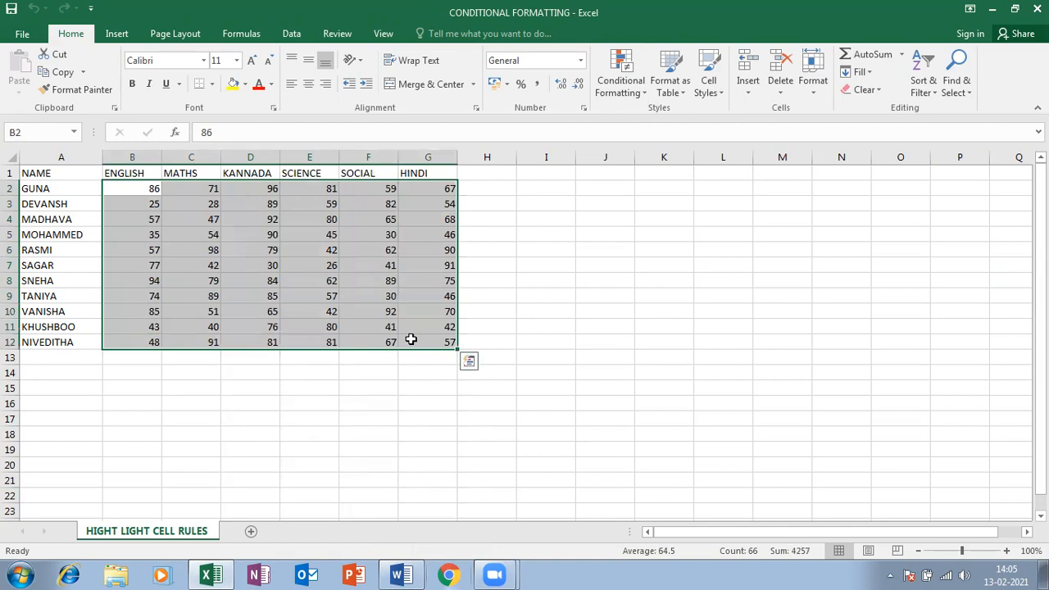
pyautogui.click(631, 96)
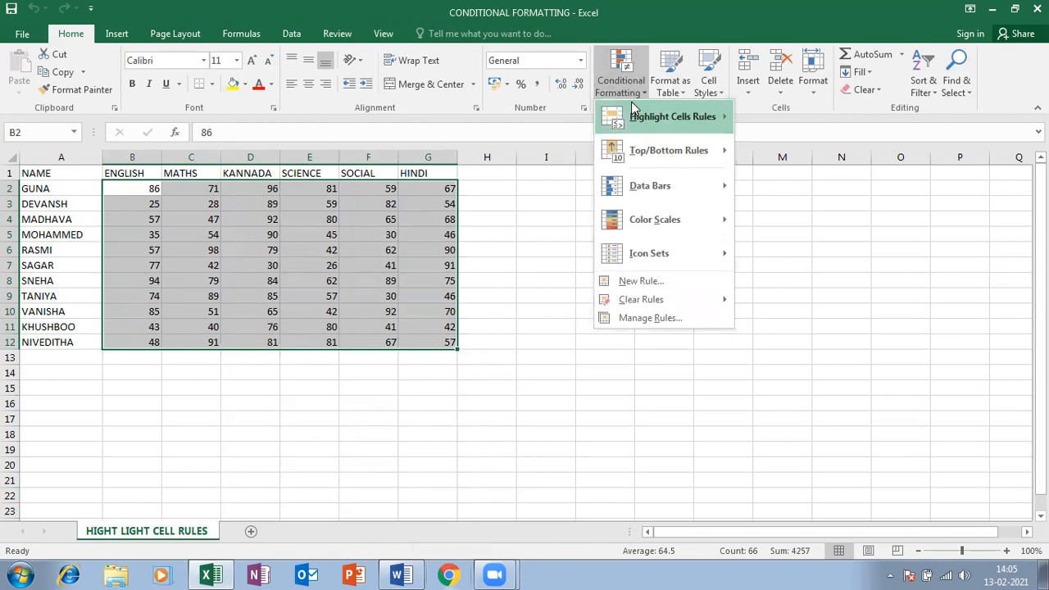
pyautogui.moveTo(635, 119)
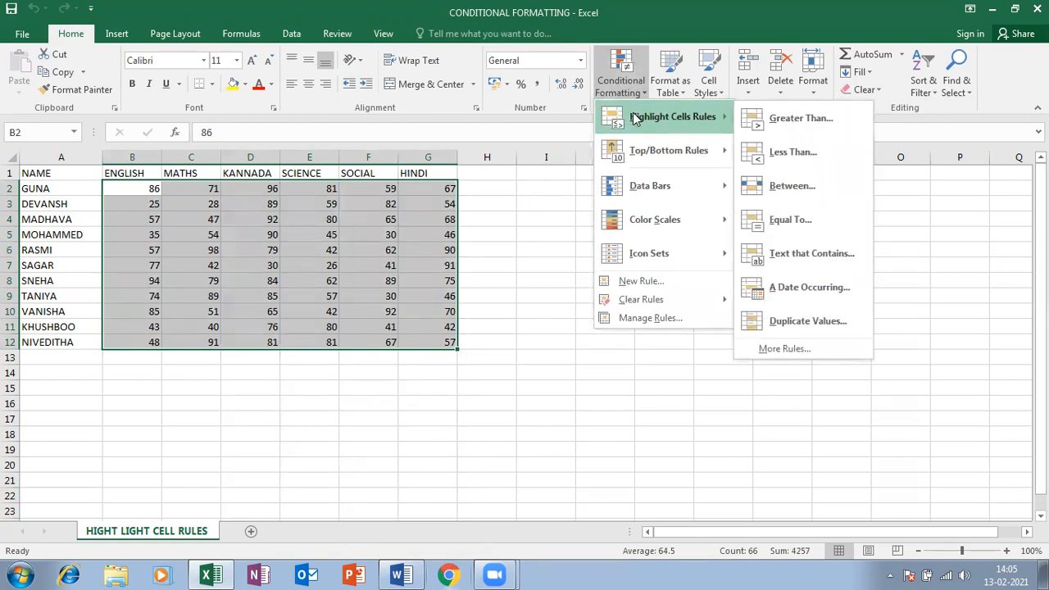
# Start a Greater Than rule with a threshold of 85
pyautogui.click(773, 120)
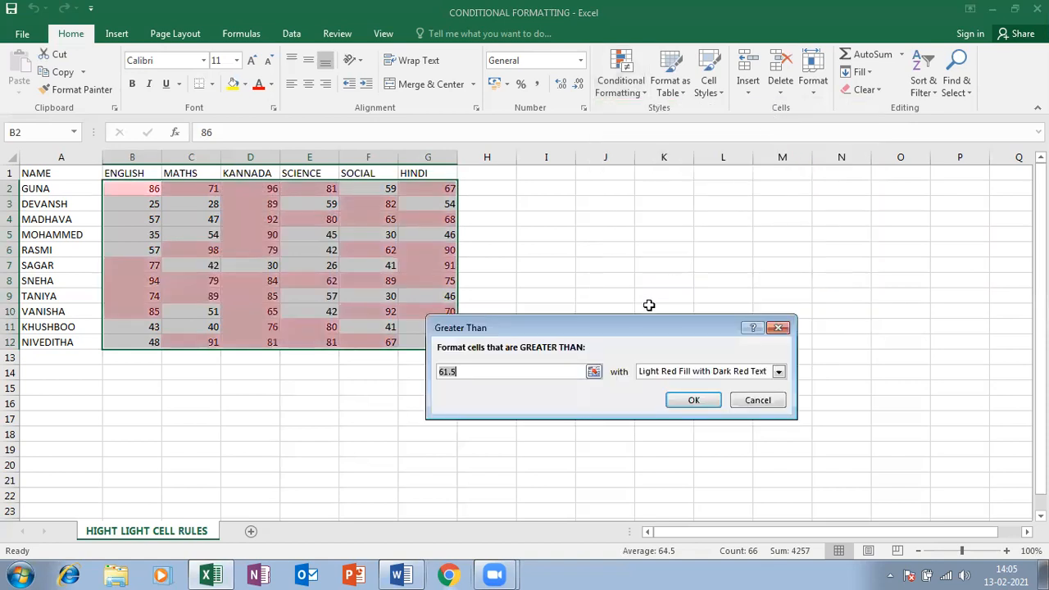
pyautogui.moveTo(571, 324); pyautogui.dragTo(700, 272)
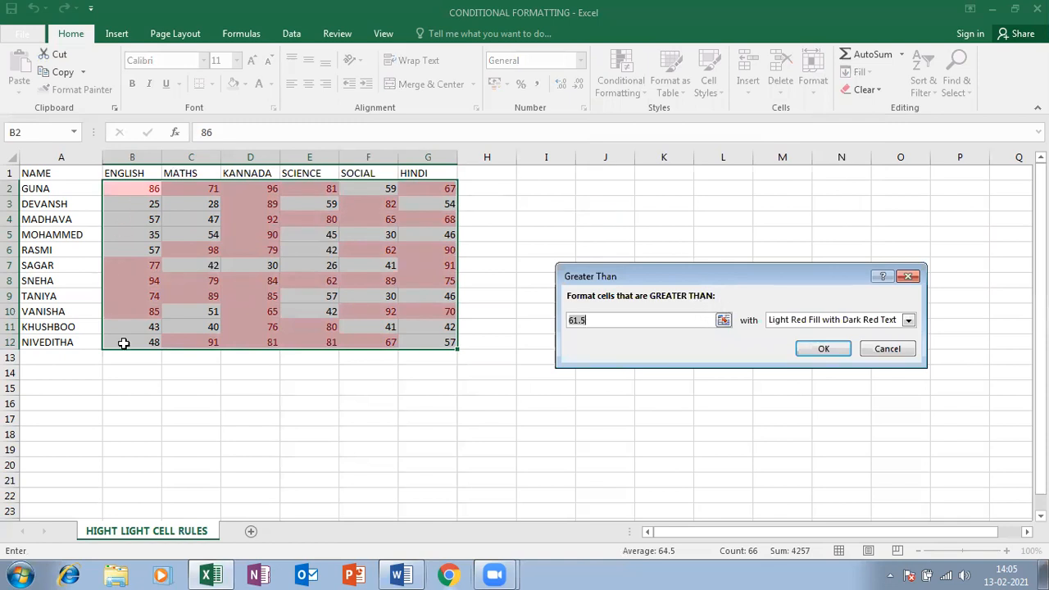
pyautogui.write('85')
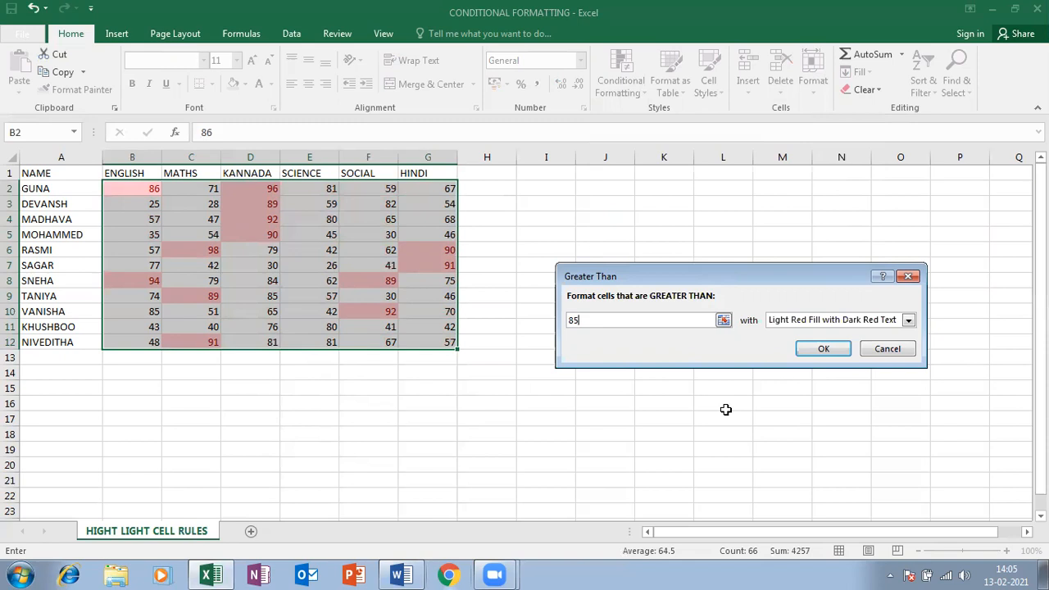
# Preview the yellow, green and light red preset formats, then choose Custom Format
pyautogui.click(907, 320)
pyautogui.click(832, 344)
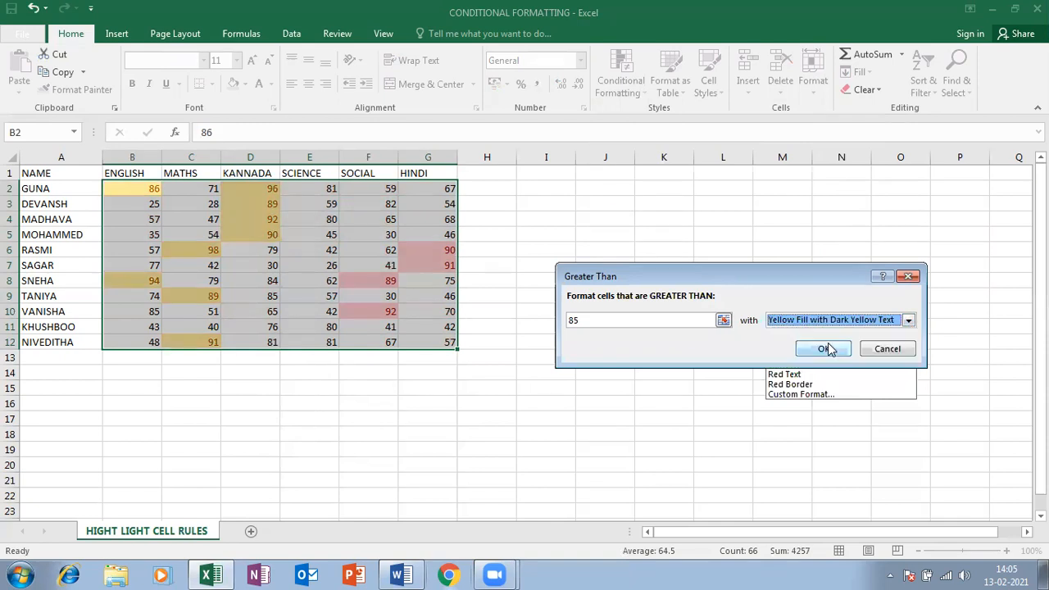
pyautogui.click(829, 354)
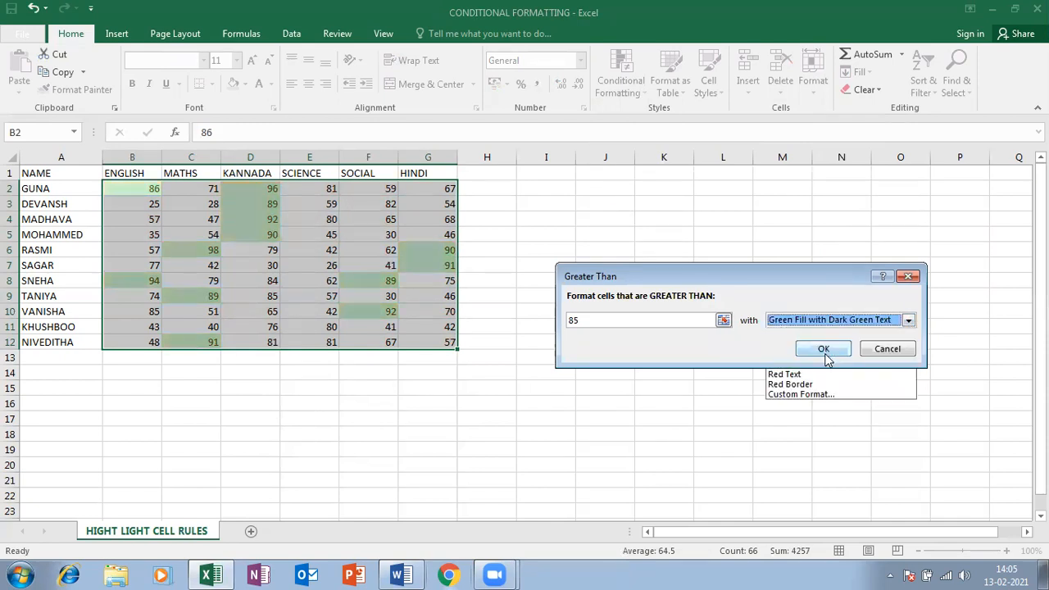
pyautogui.click(829, 323)
pyautogui.click(820, 333)
pyautogui.click(829, 319)
pyautogui.click(827, 354)
pyautogui.click(824, 321)
pyautogui.click(822, 344)
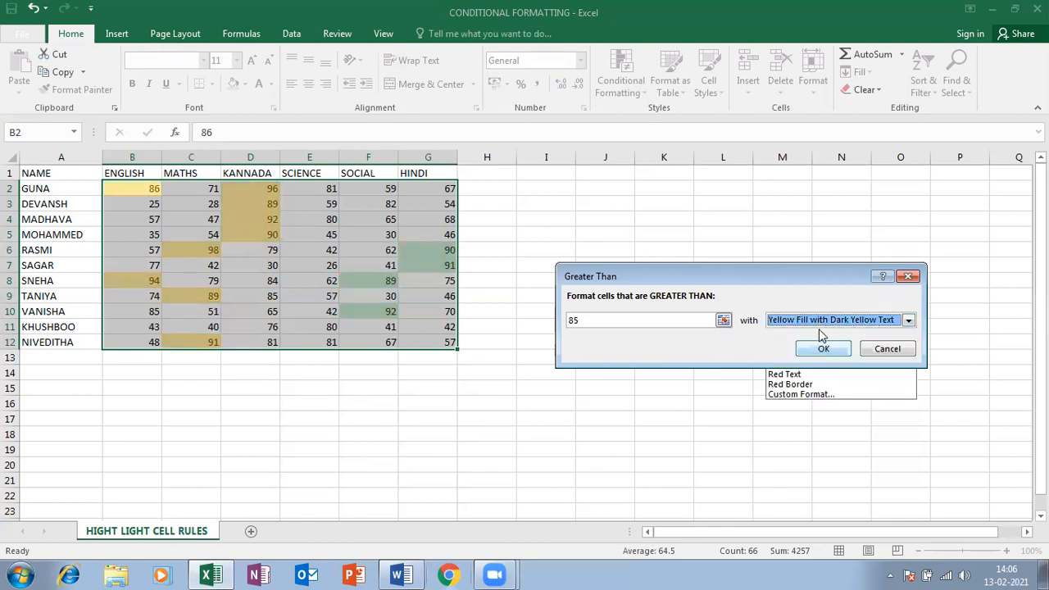
pyautogui.click(832, 321)
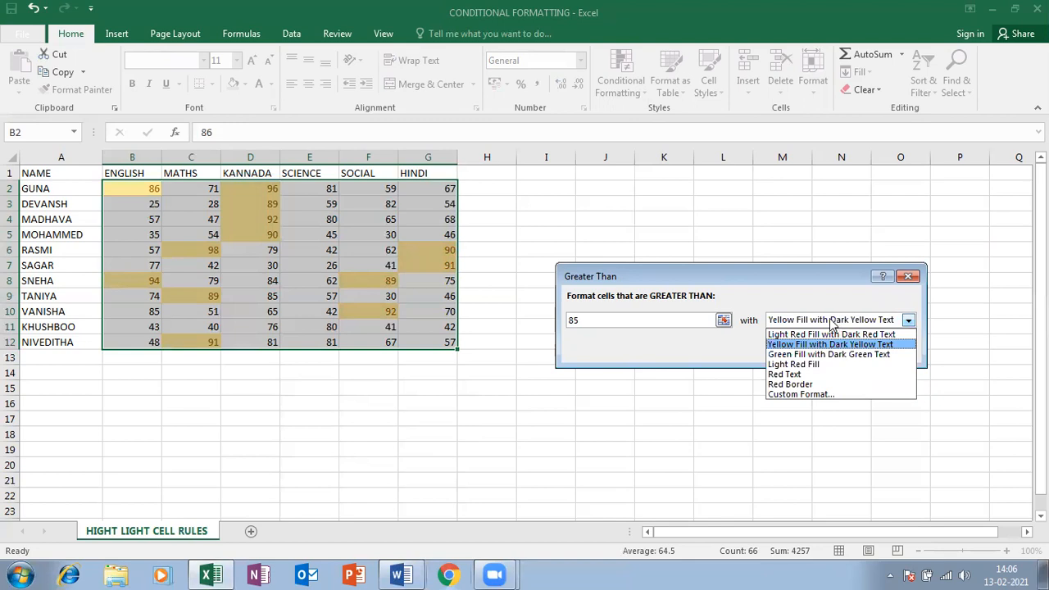
pyautogui.click(801, 395)
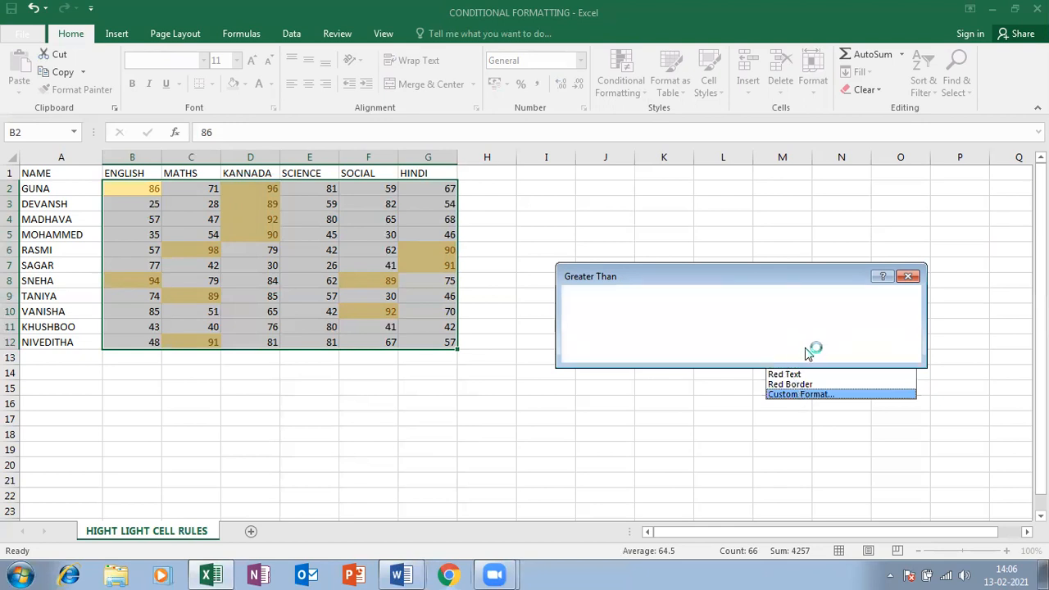
# Choose a blue fill in Format Cells and confirm the greater-than-85 rule
pyautogui.moveTo(620, 159); pyautogui.dragTo(607, 132)
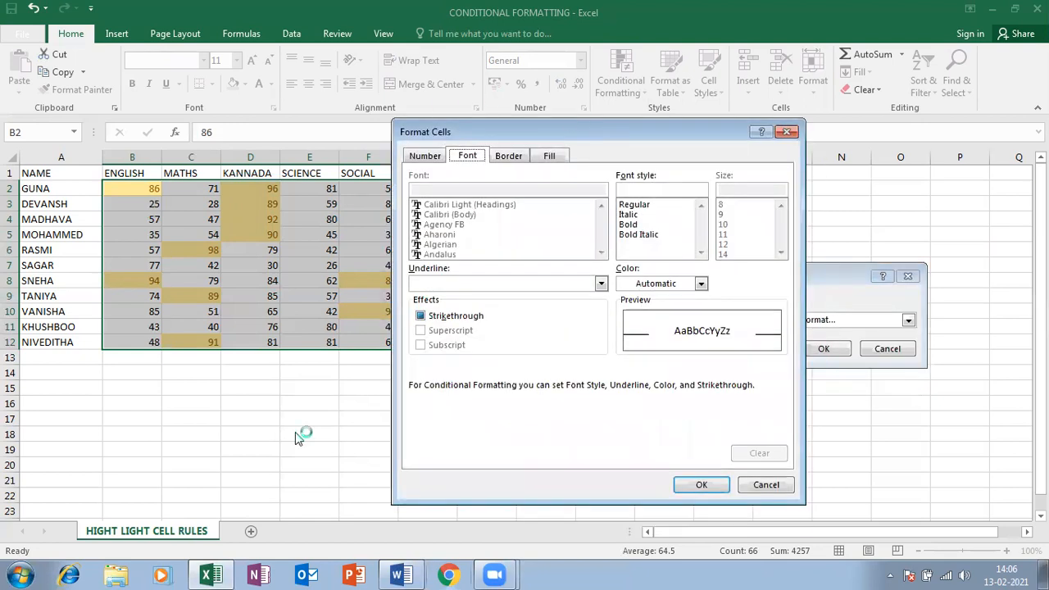
pyautogui.click(560, 155)
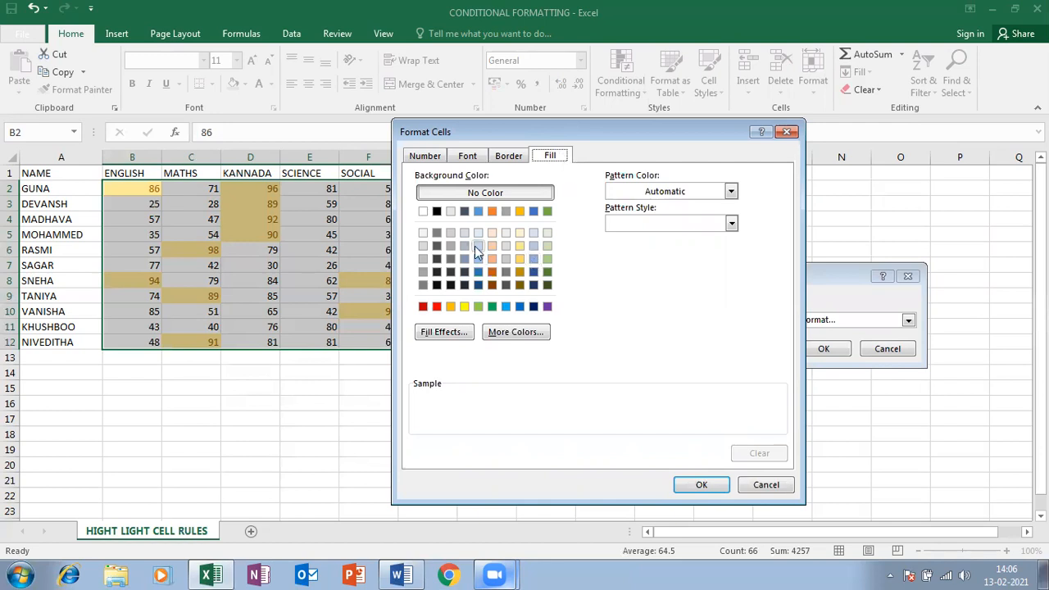
pyautogui.click(505, 306)
pyautogui.press('Return')
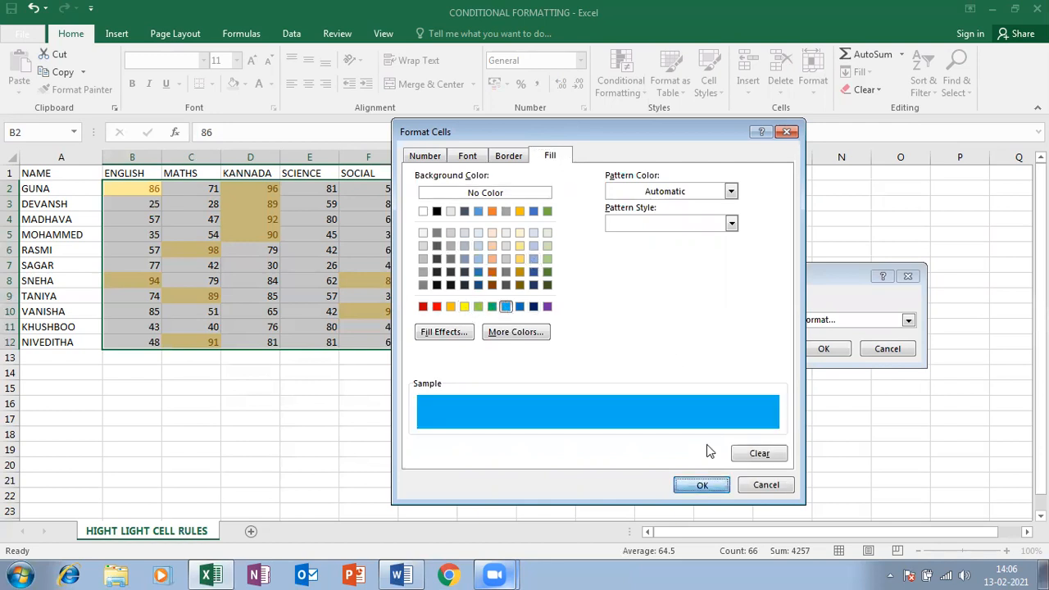
pyautogui.click(840, 350)
pyautogui.click(368, 265)
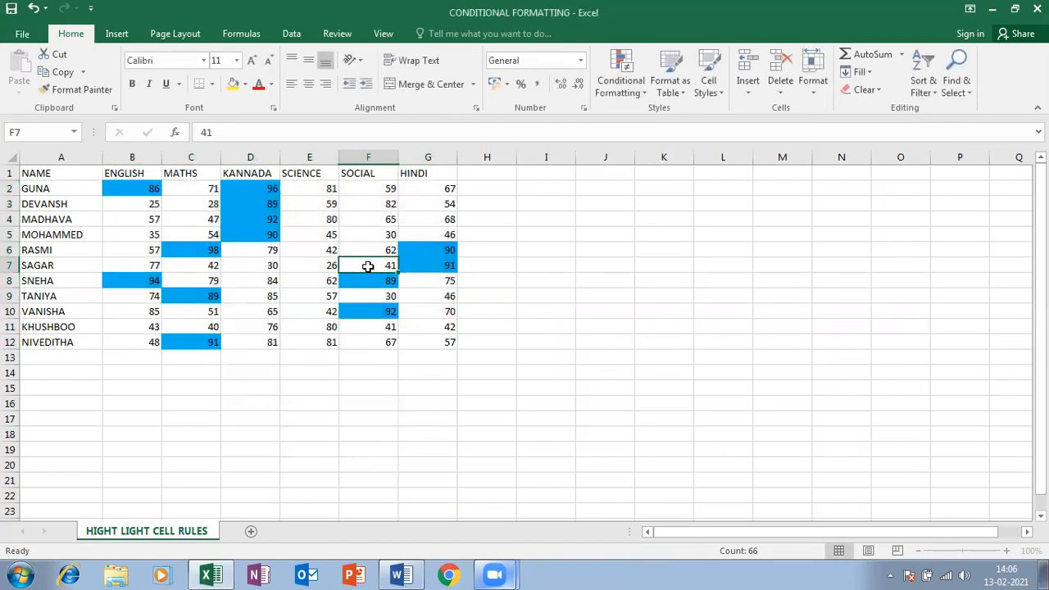
# Select B2:G12 again and start a Less Than rule with threshold 35
pyautogui.moveTo(159, 187); pyautogui.dragTo(455, 347)
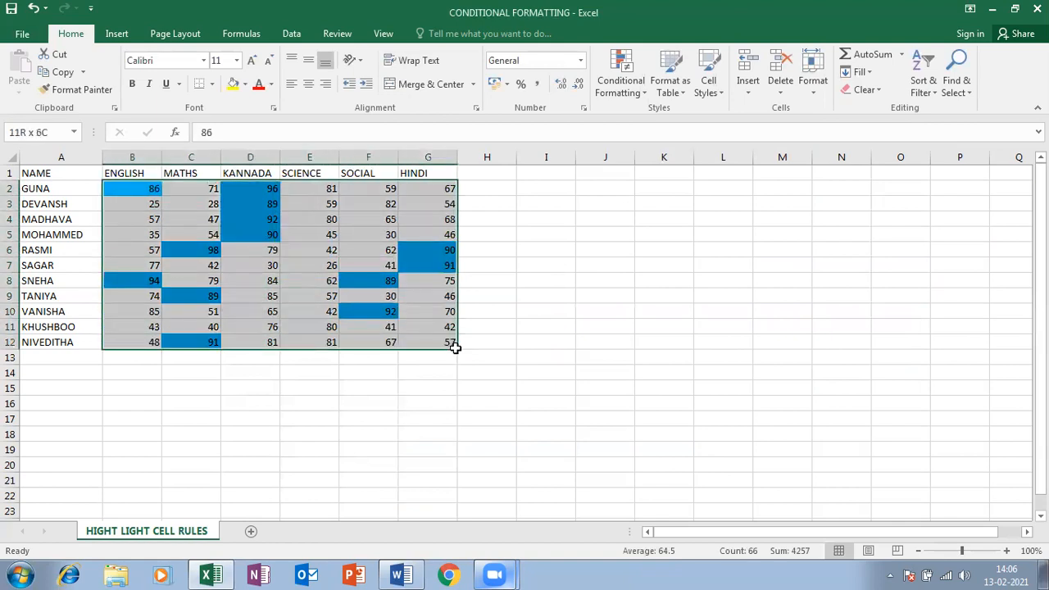
pyautogui.click(632, 85)
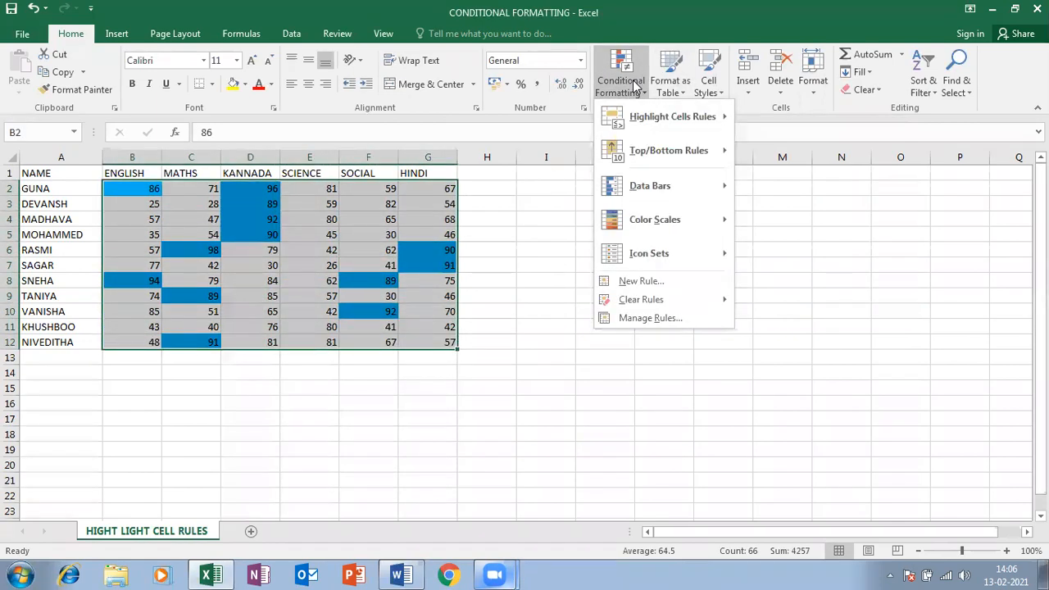
pyautogui.moveTo(627, 113)
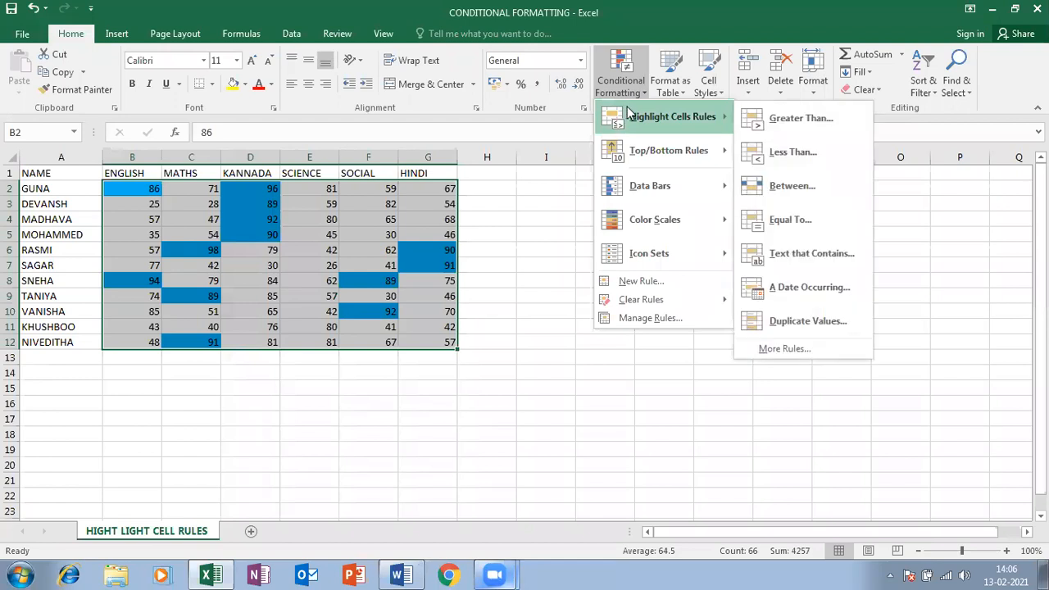
pyautogui.click(786, 151)
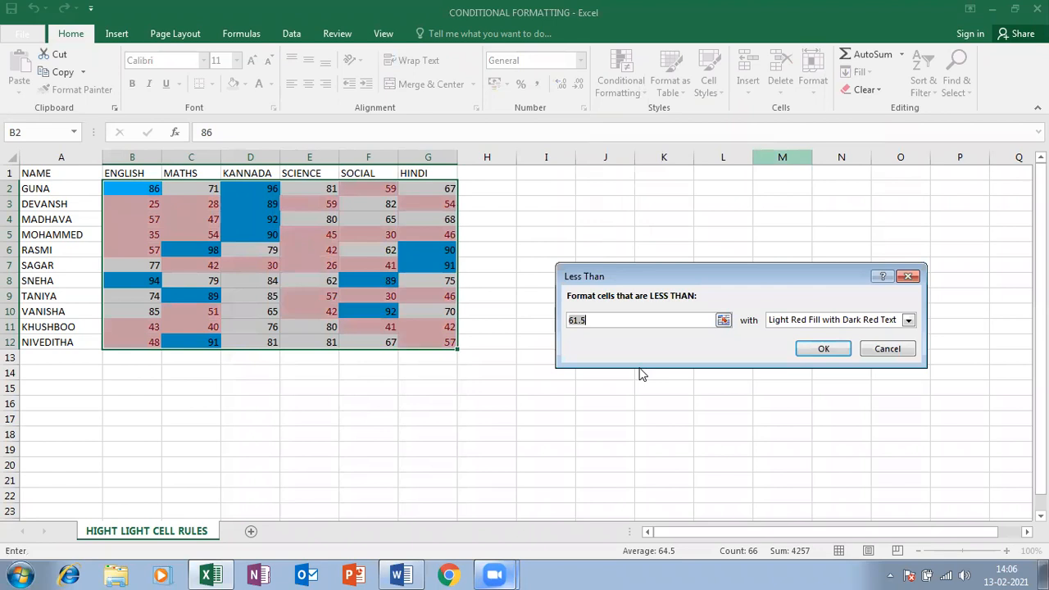
pyautogui.moveTo(652, 320); pyautogui.dragTo(353, 327)
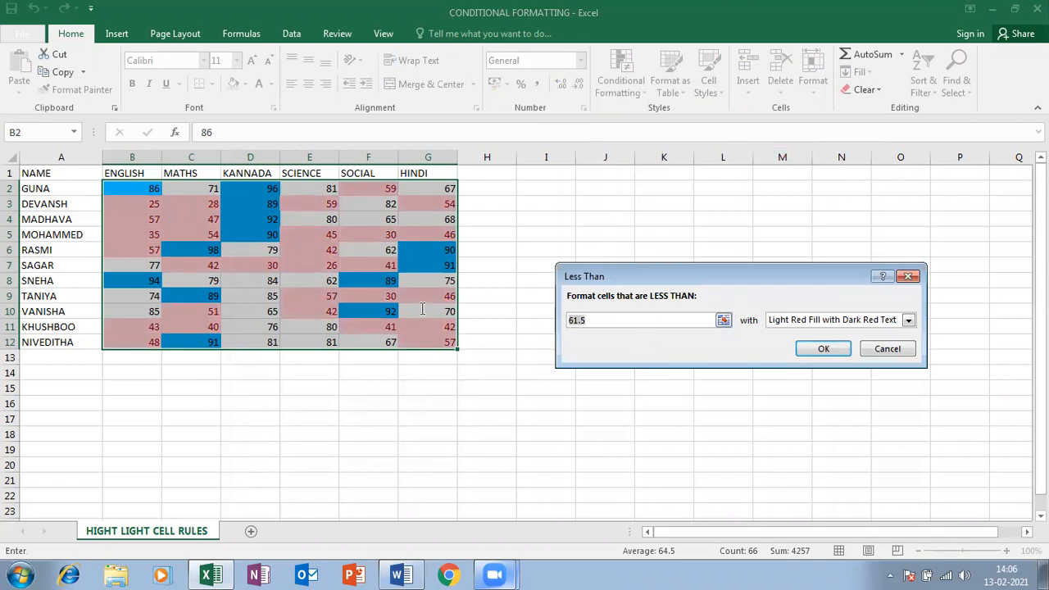
pyautogui.write('35')
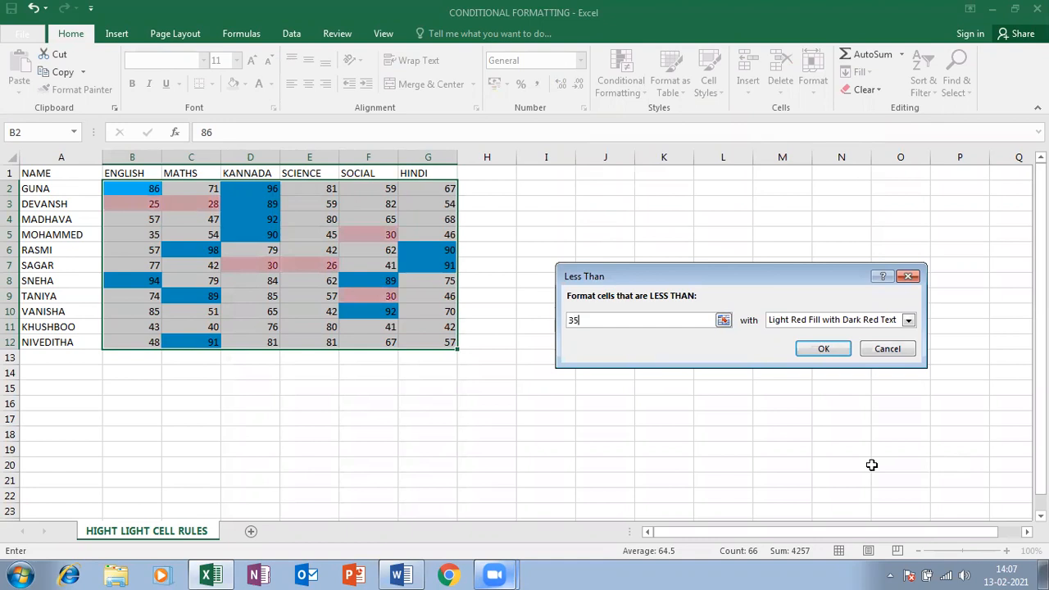
pyautogui.click(844, 275)
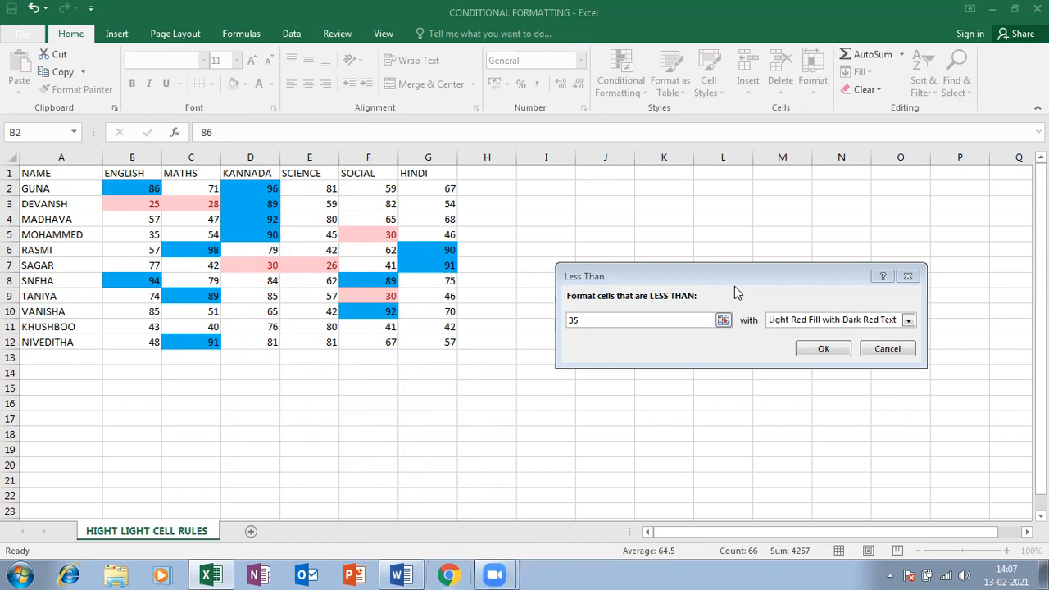
# Give the less-than-35 rule a custom light green fill and apply it
pyautogui.click(608, 319)
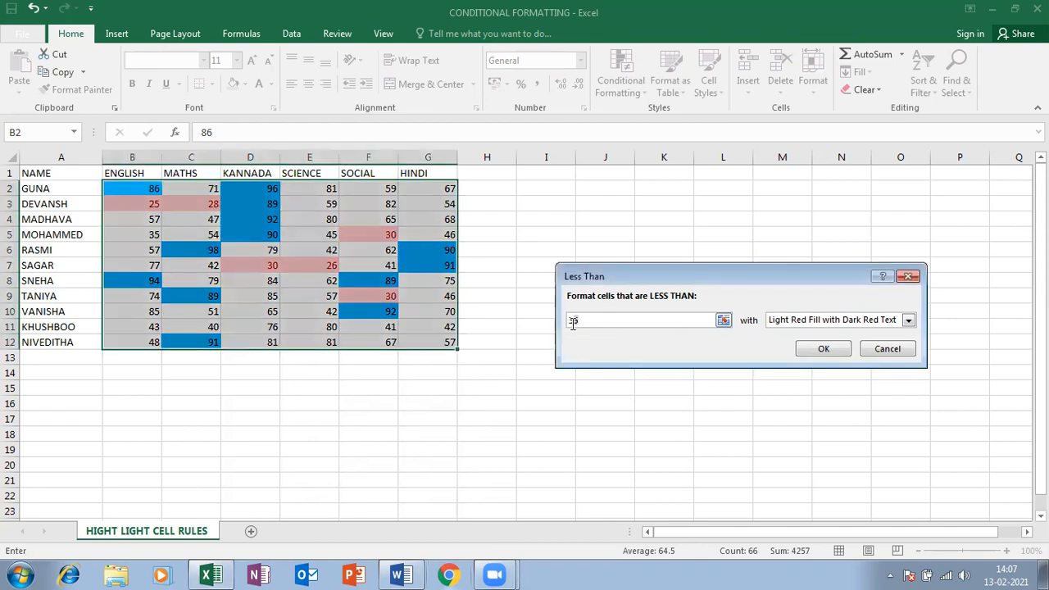
pyautogui.click(806, 322)
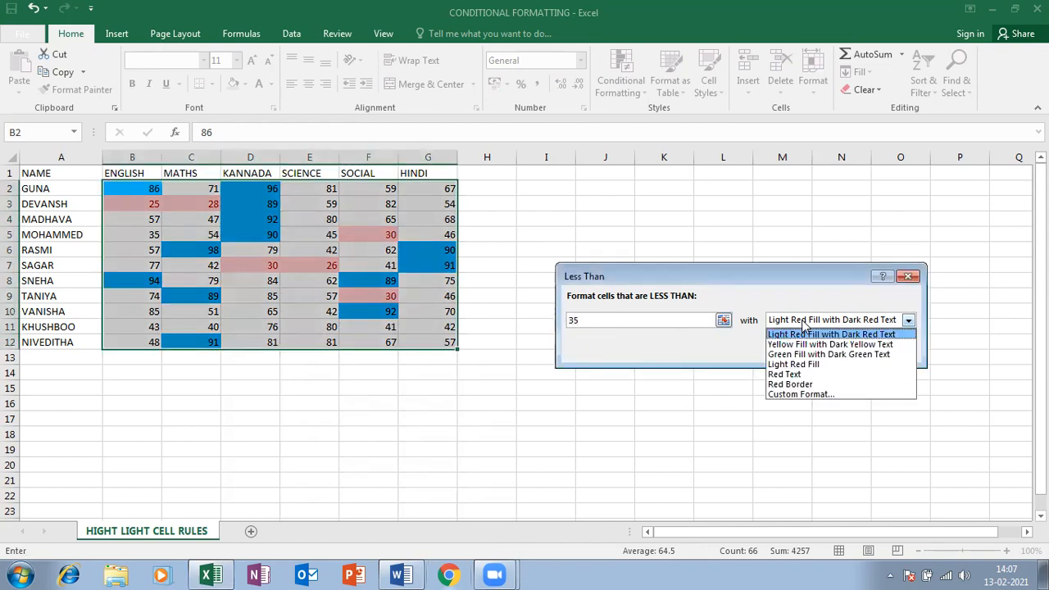
pyautogui.click(799, 396)
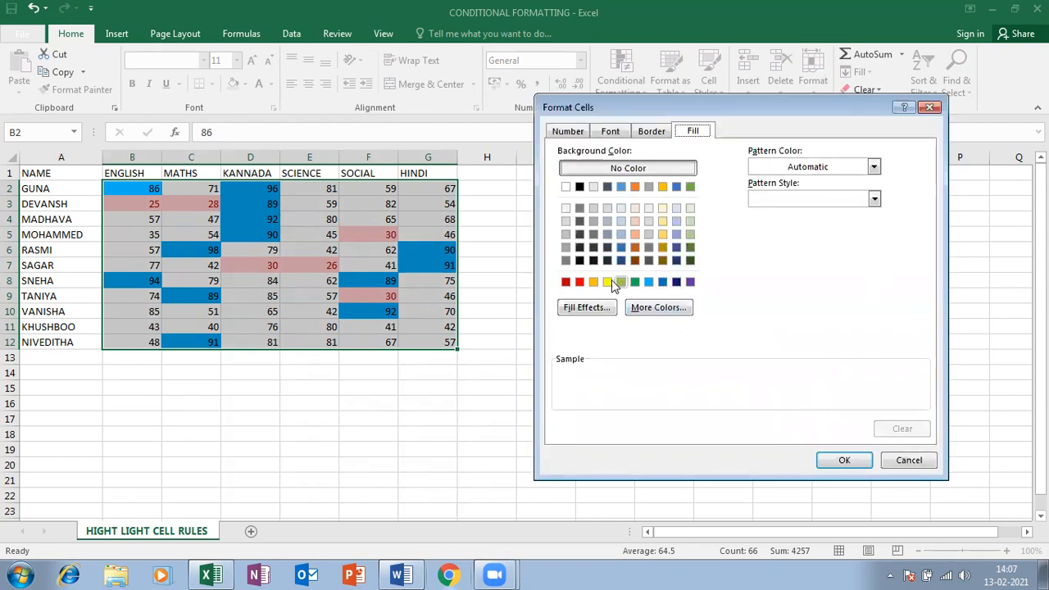
pyautogui.click(621, 282)
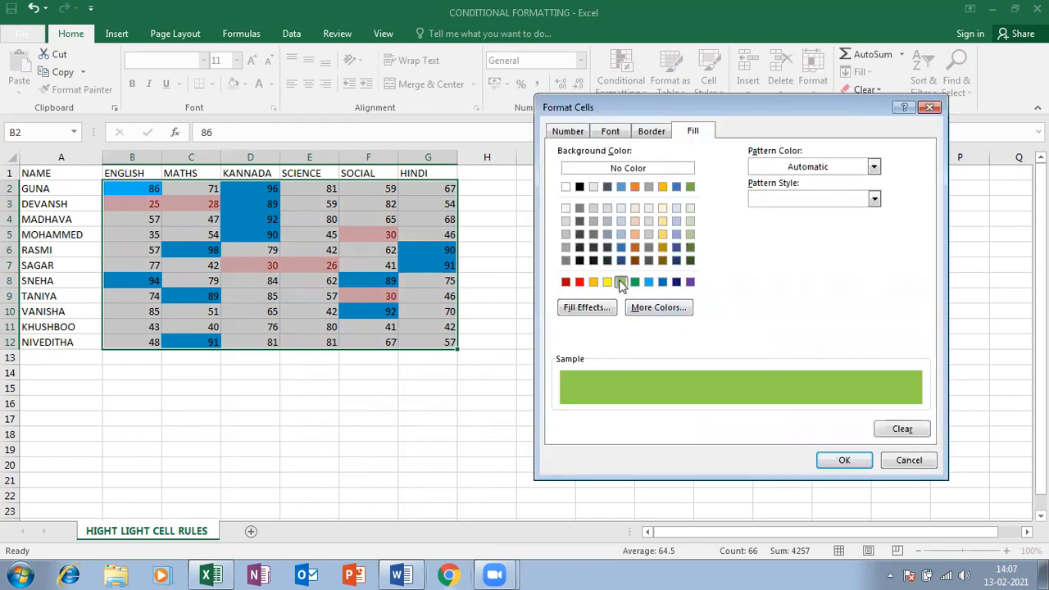
pyautogui.click(845, 457)
pyautogui.click(811, 346)
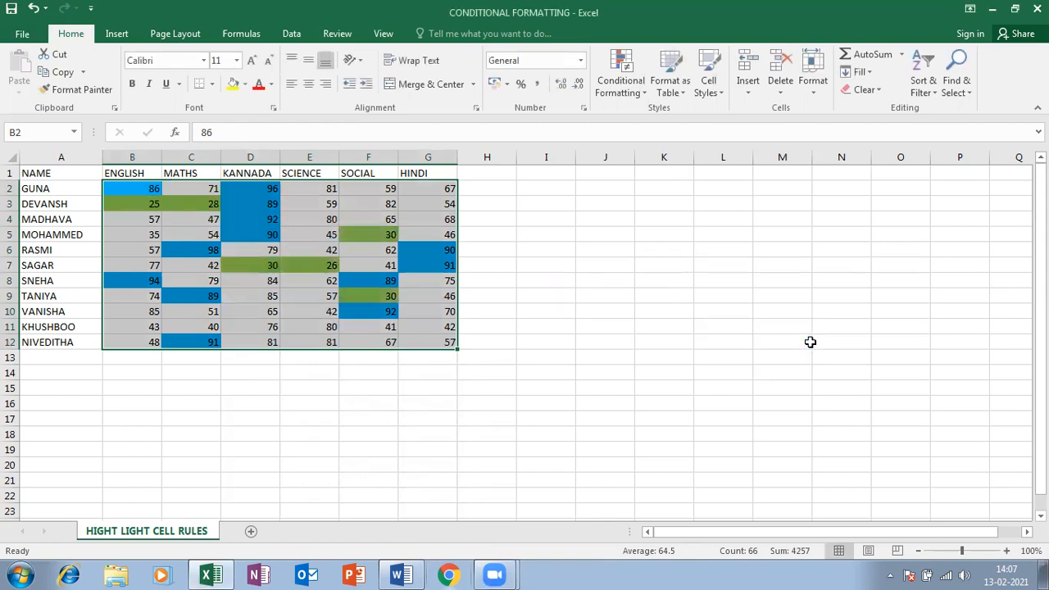
pyautogui.click(359, 294)
# Merge C14:F14 and type the note 'greate than 85 & lesser than 35', fixing the typo
pyautogui.moveTo(197, 373); pyautogui.dragTo(358, 374)
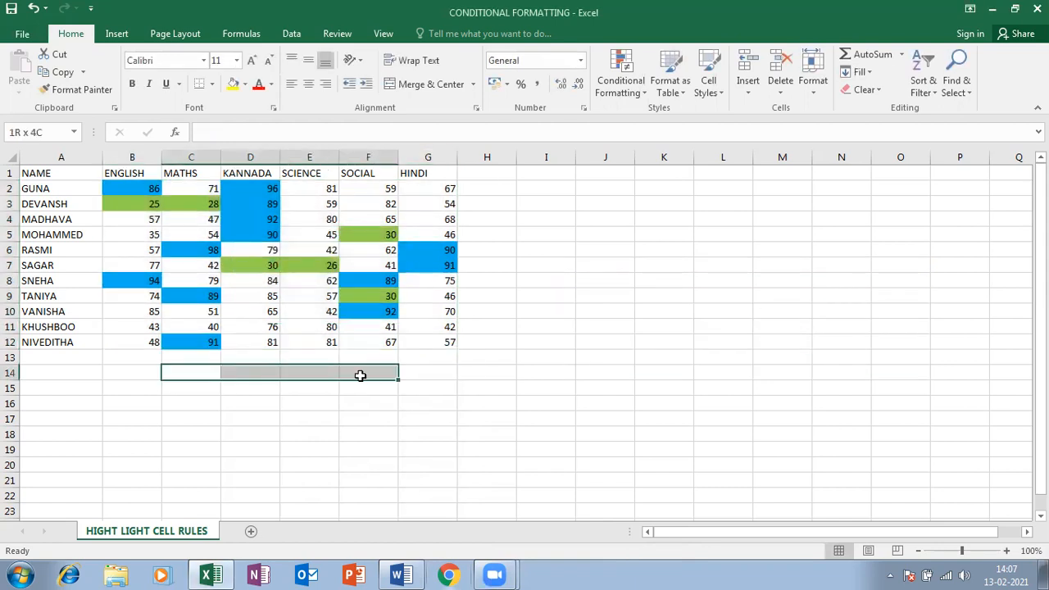
pyautogui.click(414, 86)
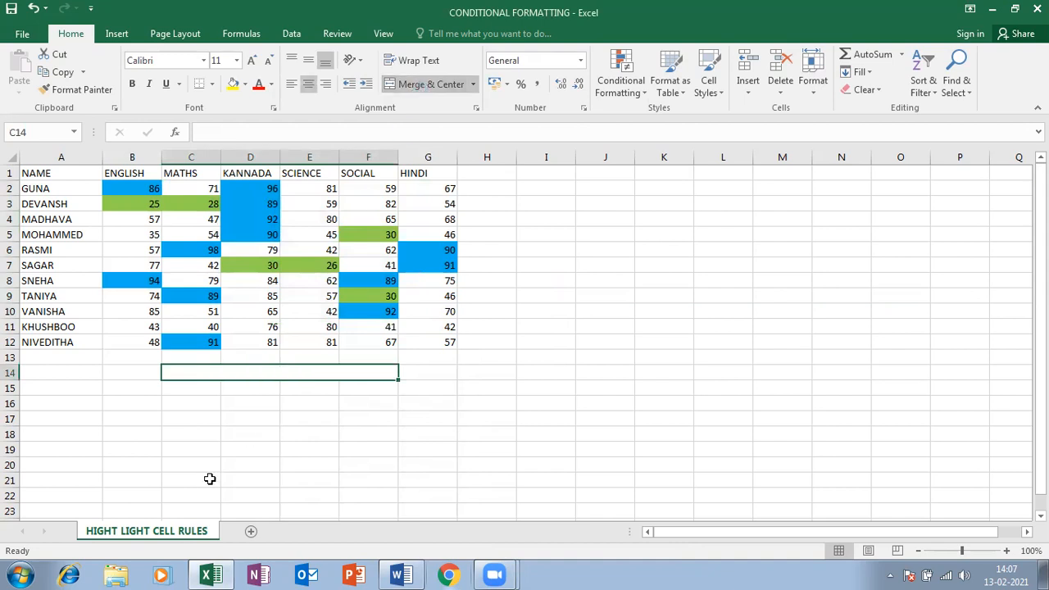
pyautogui.write('greate')
pyautogui.write('than 85')
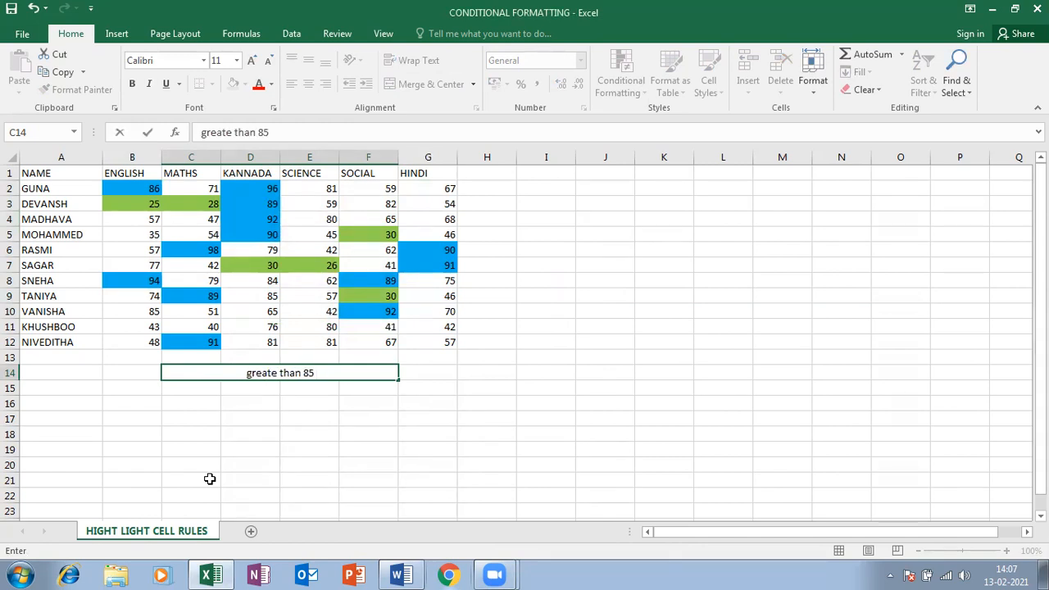
pyautogui.write(' & less')
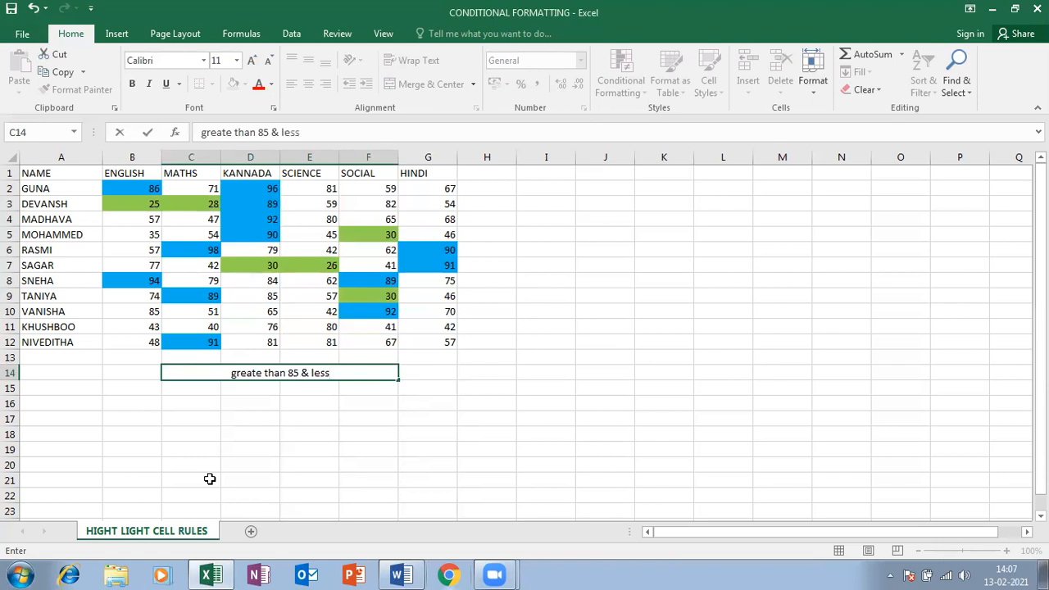
pyautogui.write('er thn')
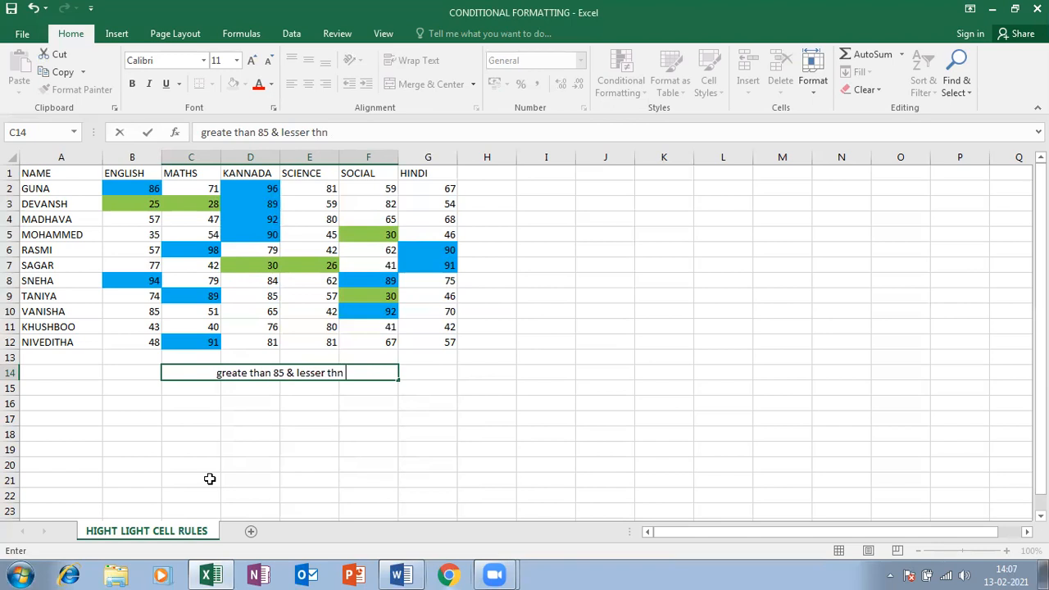
pyautogui.press('BackSpace')
pyautogui.write('an 35')
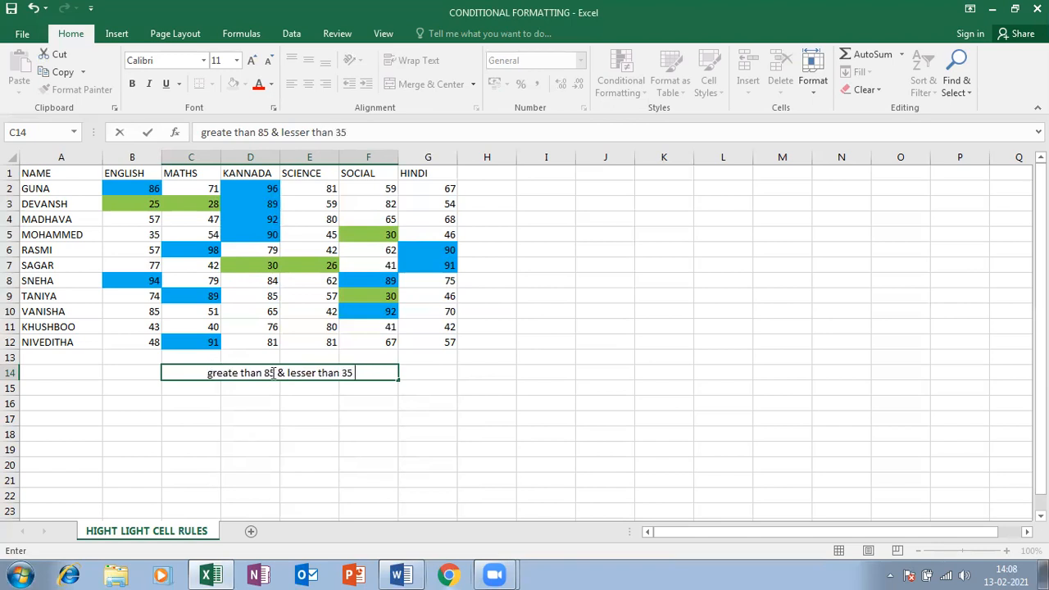
pyautogui.moveTo(286, 373); pyautogui.dragTo(359, 373)
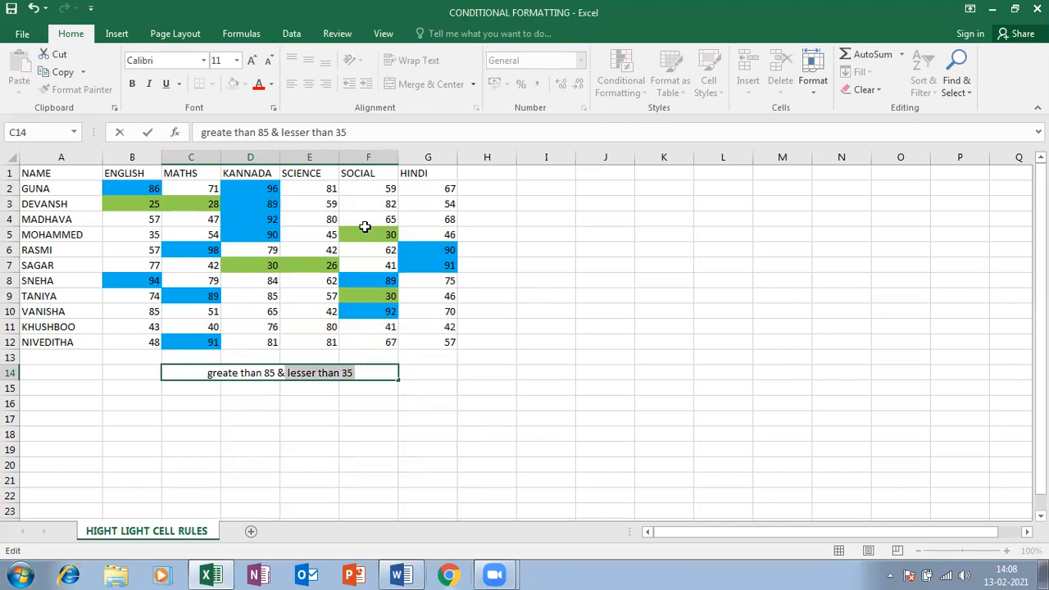
# Try blue and green font colours on 'lesser than 35', then reset the text to Automatic
pyautogui.click(271, 85)
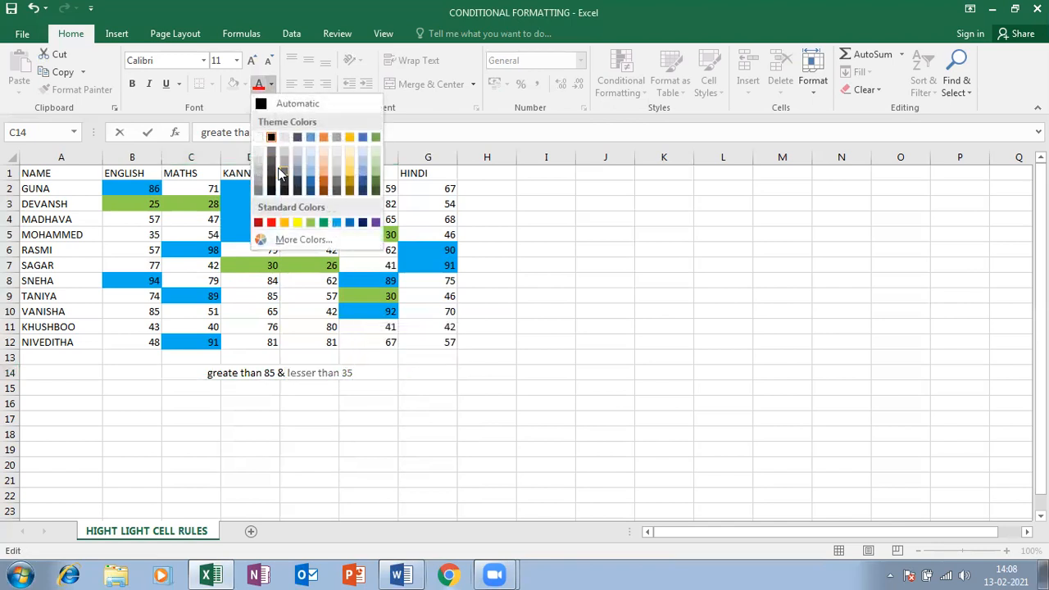
pyautogui.click(350, 225)
pyautogui.moveTo(285, 373); pyautogui.dragTo(164, 372)
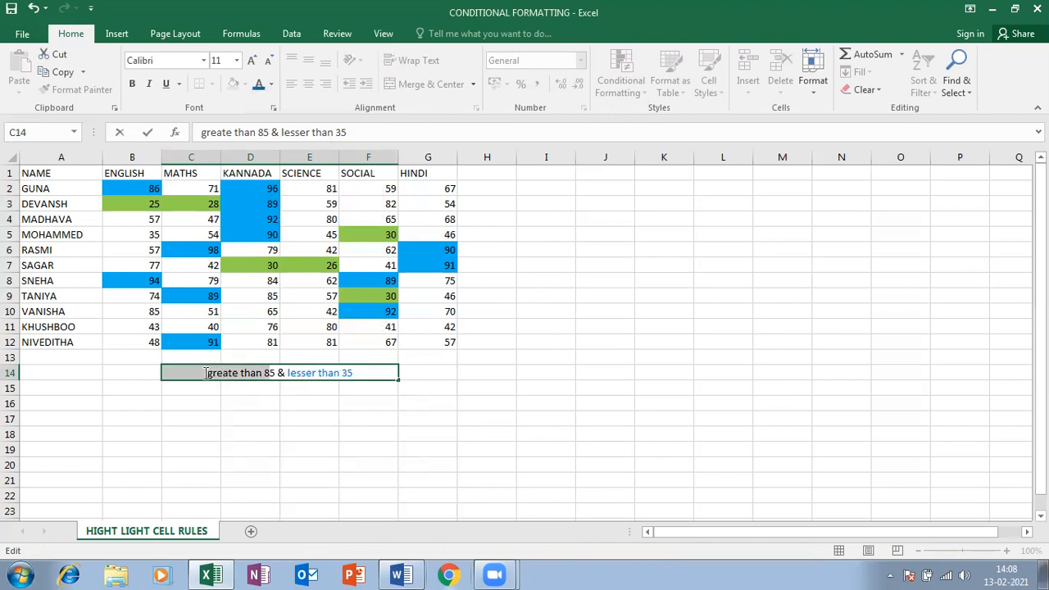
pyautogui.click(290, 372)
pyautogui.moveTo(291, 373); pyautogui.dragTo(362, 373)
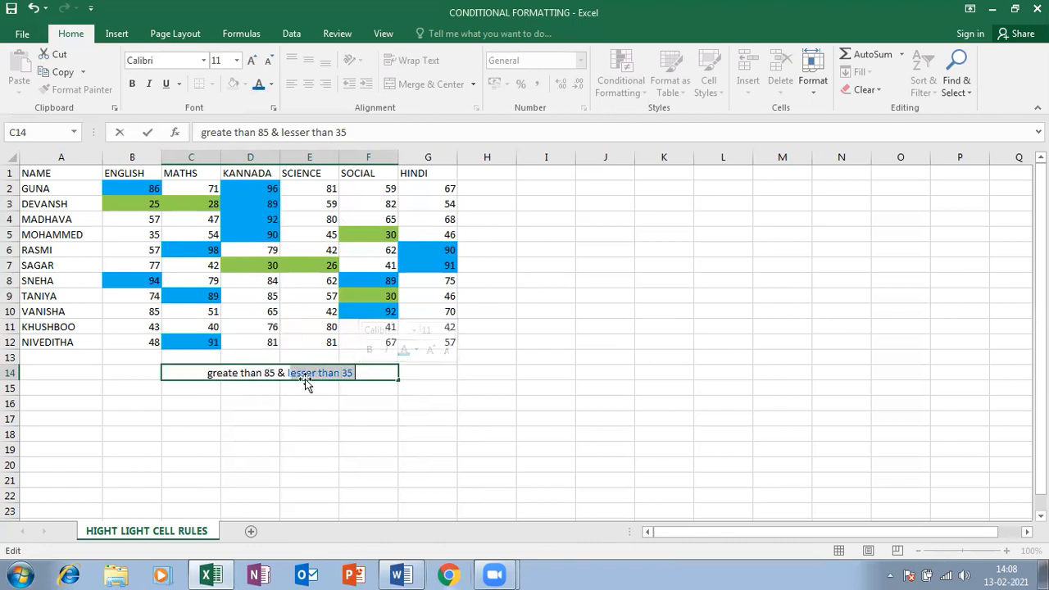
pyautogui.click(290, 373)
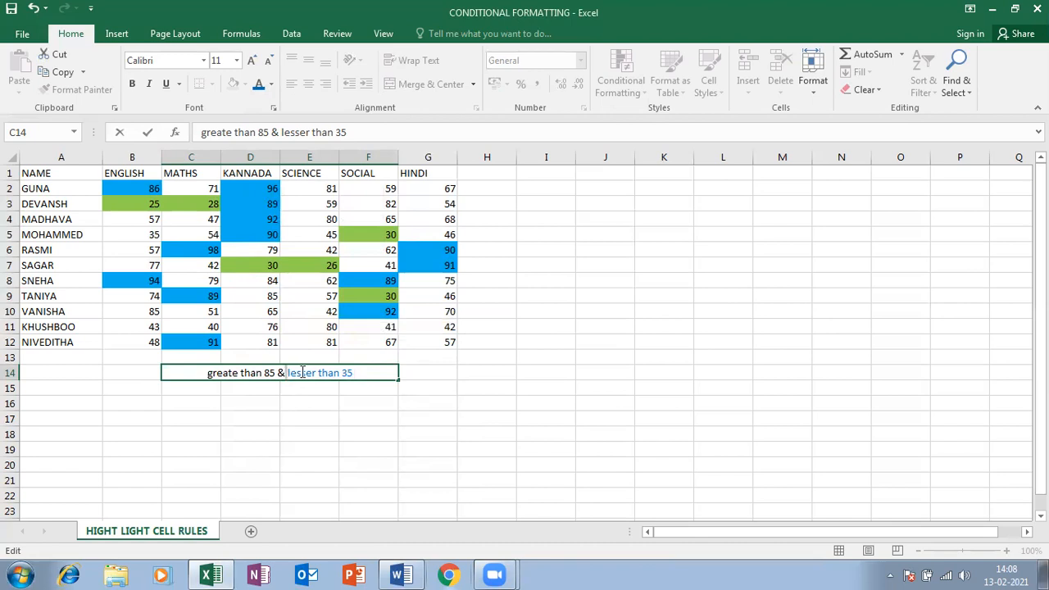
pyautogui.hotkey('shift', 'End')
pyautogui.click(271, 84)
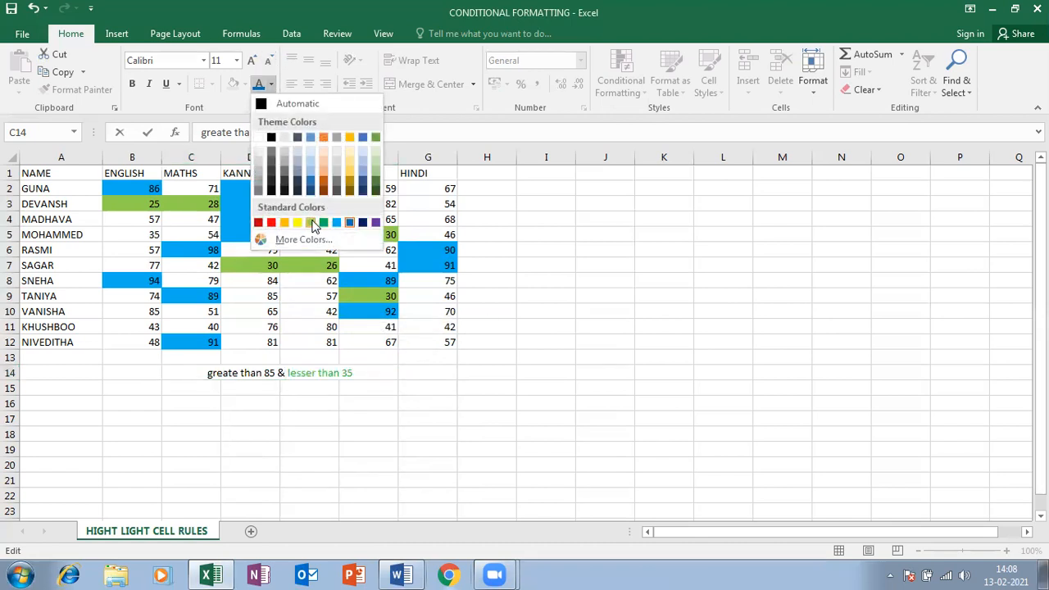
pyautogui.click(313, 223)
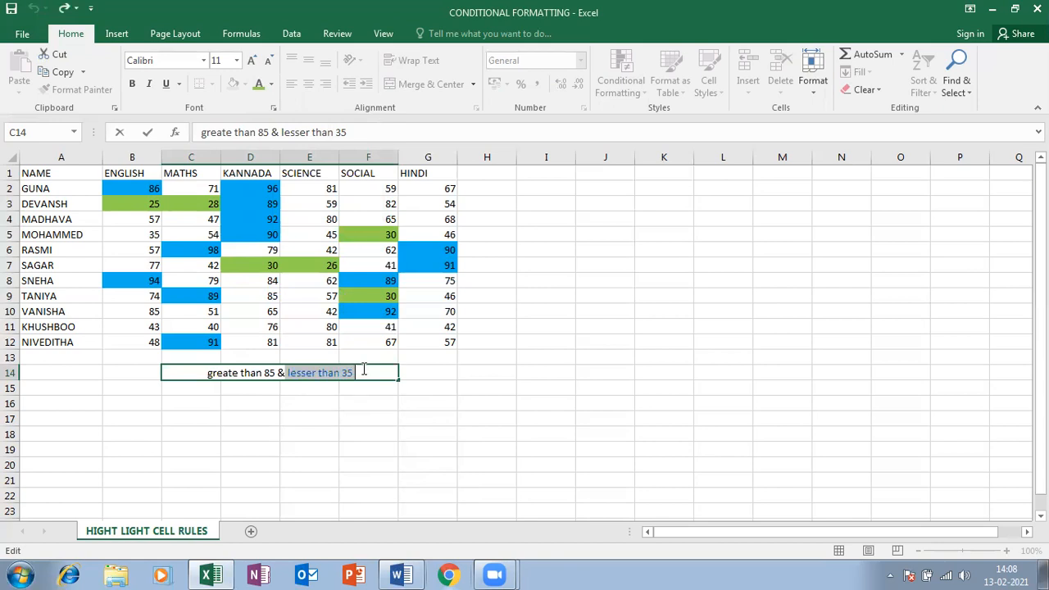
pyautogui.click(271, 84)
pyautogui.click(277, 105)
# Fill the merged note cell C14 yellow, then select the marks table A1:G12
pyautogui.click(261, 449)
pyautogui.click(223, 371)
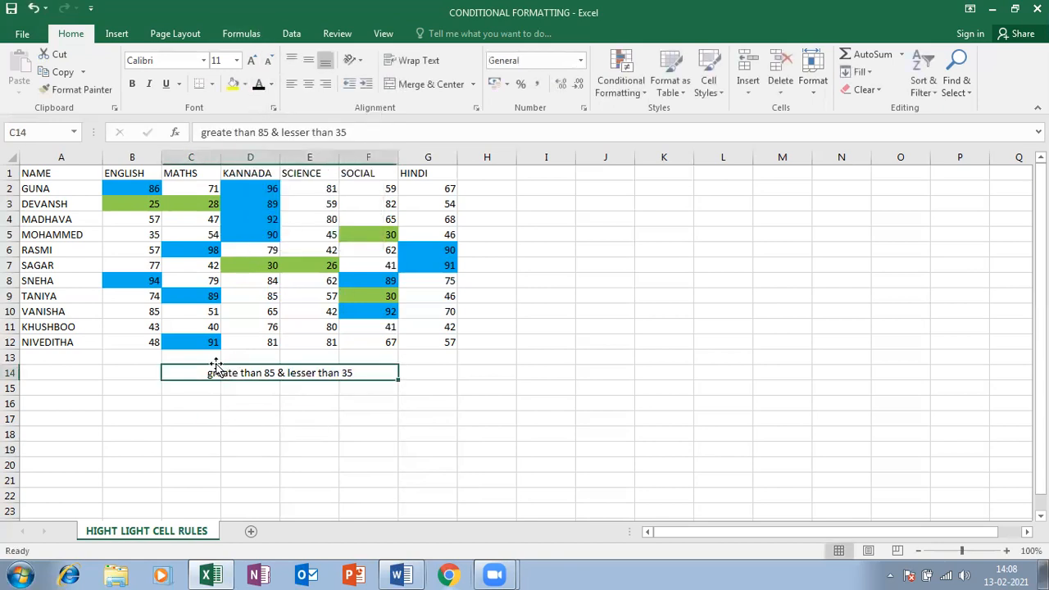
pyautogui.click(233, 85)
pyautogui.click(272, 403)
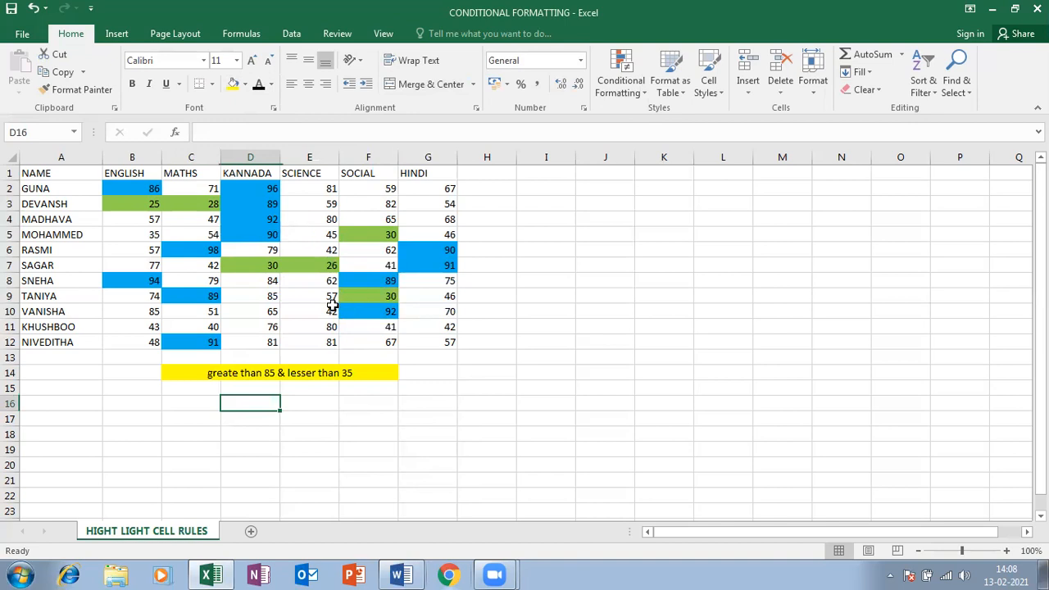
pyautogui.click(332, 373)
pyautogui.click(250, 203)
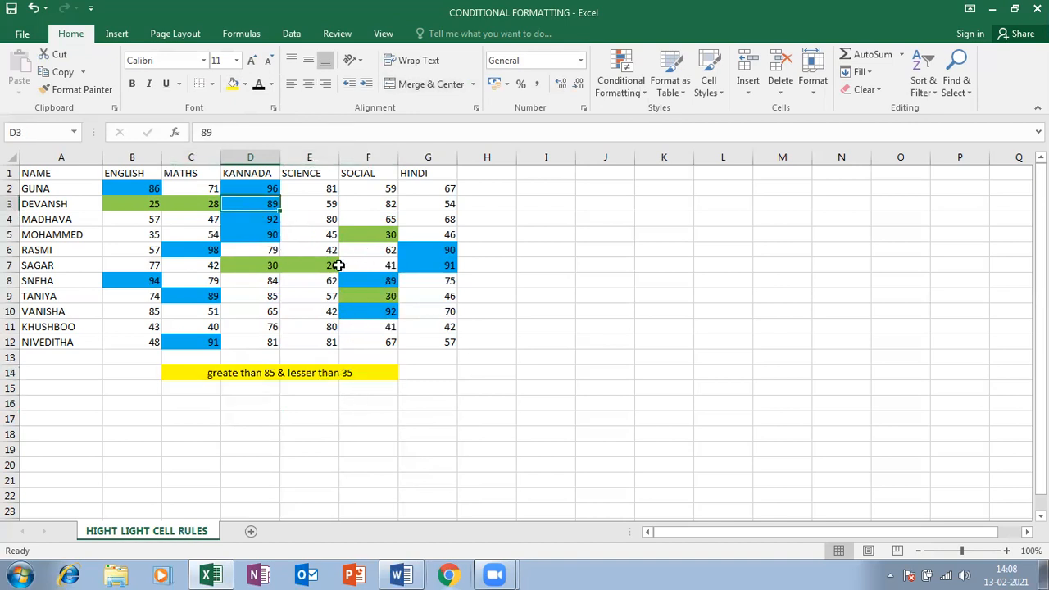
pyautogui.moveTo(35, 172); pyautogui.dragTo(426, 340)
pyautogui.moveTo(33, 170); pyautogui.dragTo(442, 342)
# Copy the marks table A1:G12 and paste it at J1 as values only
pyautogui.click(51, 175)
pyautogui.hotkey('ctrl', 'a')
pyautogui.hotkey('ctrl', 'c')
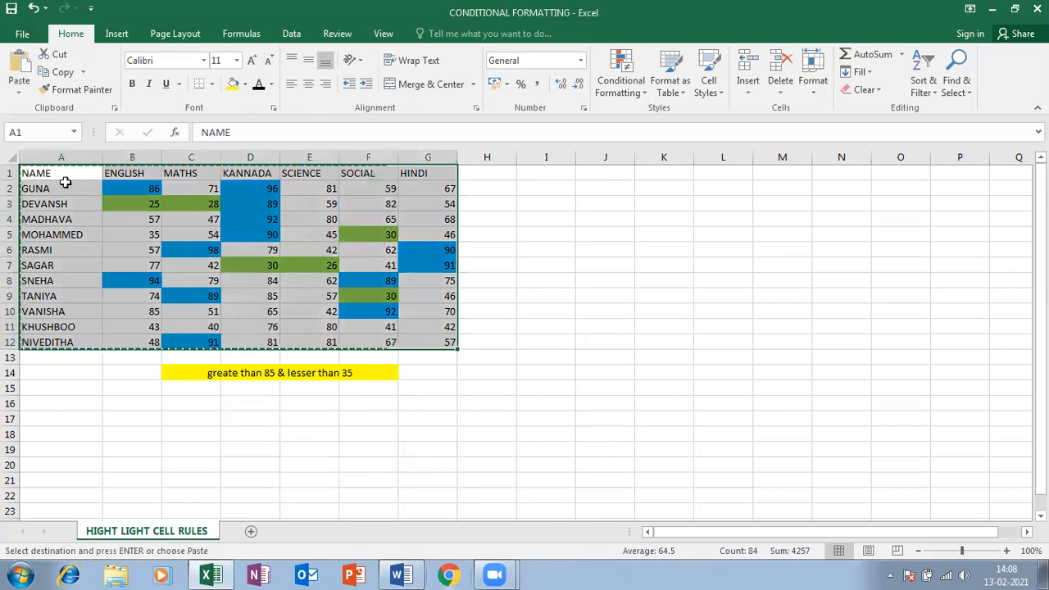
pyautogui.hotkey('ctrl', 'n')
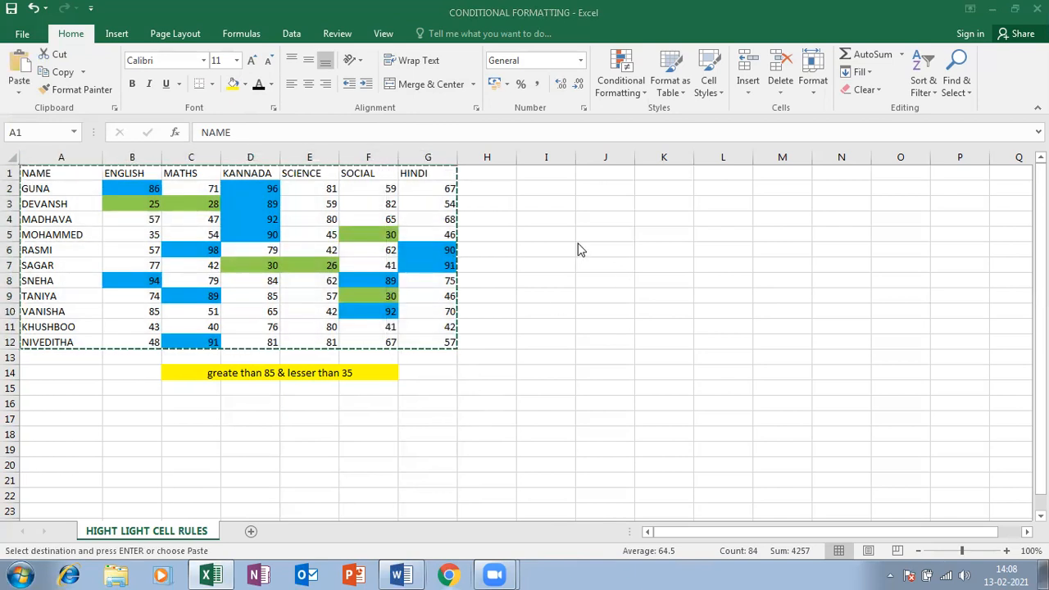
pyautogui.click(620, 174)
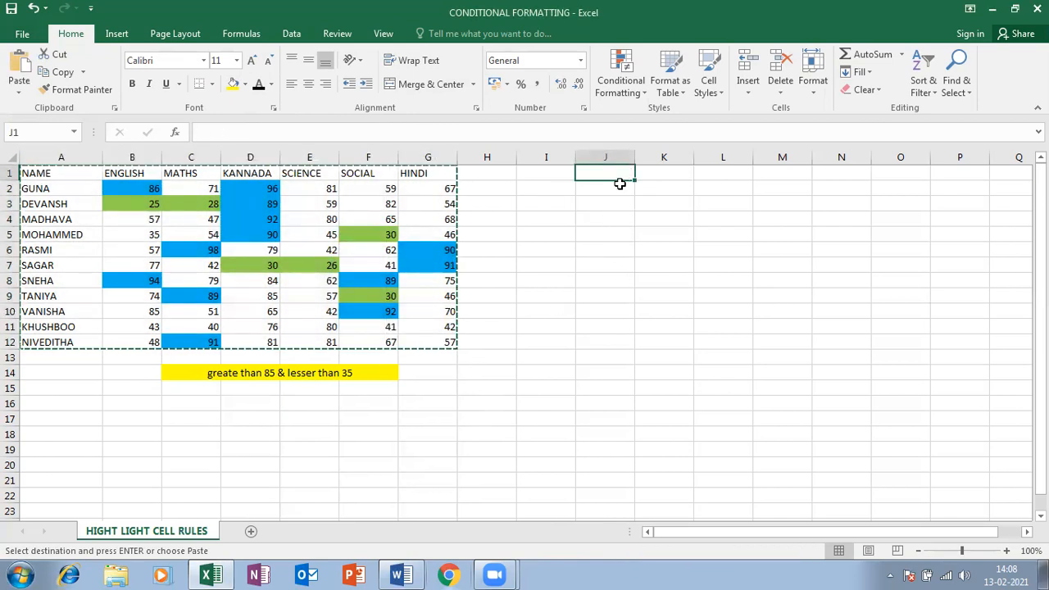
pyautogui.hotkey('ctrl', 'v')
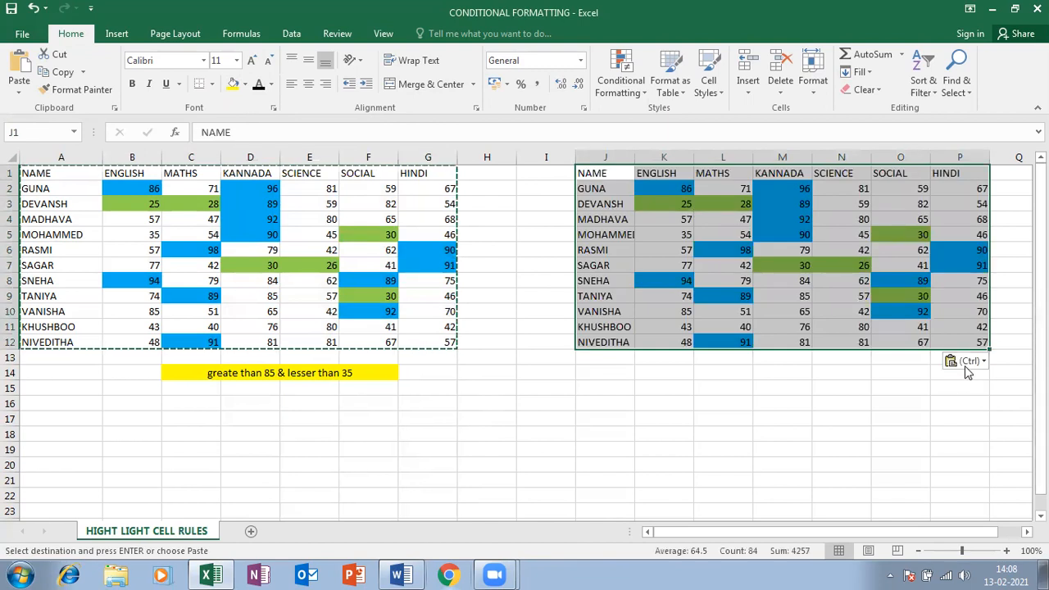
pyautogui.click(965, 362)
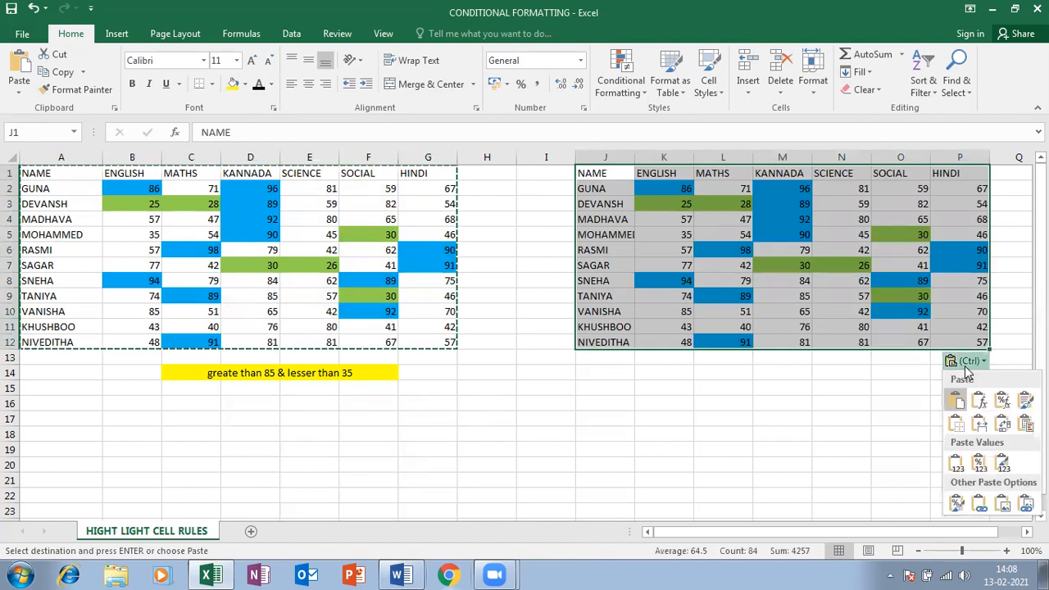
pyautogui.click(956, 463)
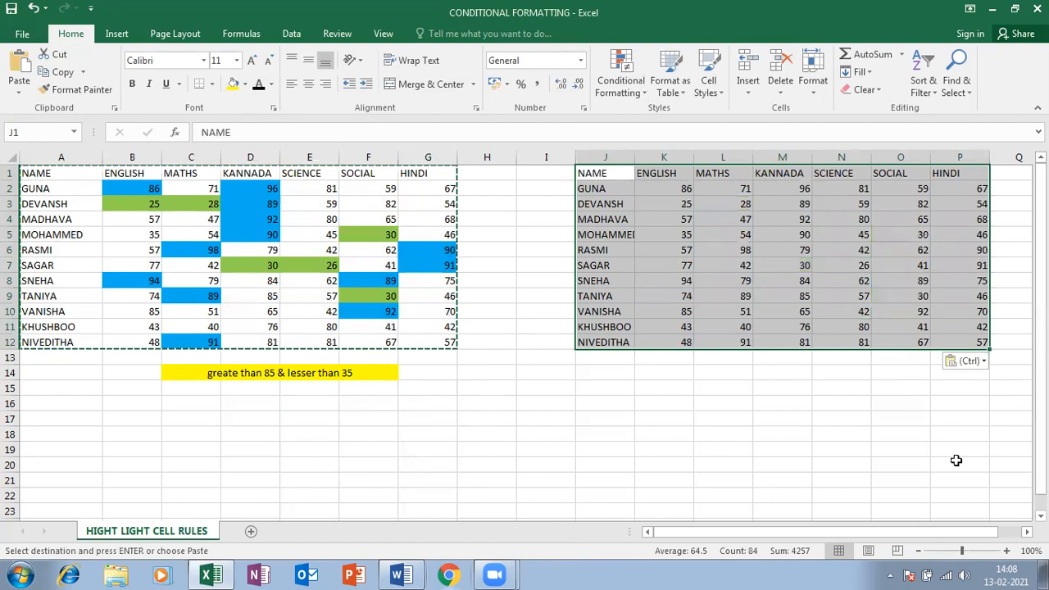
# Select the marks K2:P12 in the pasted copy
pyautogui.click(762, 218)
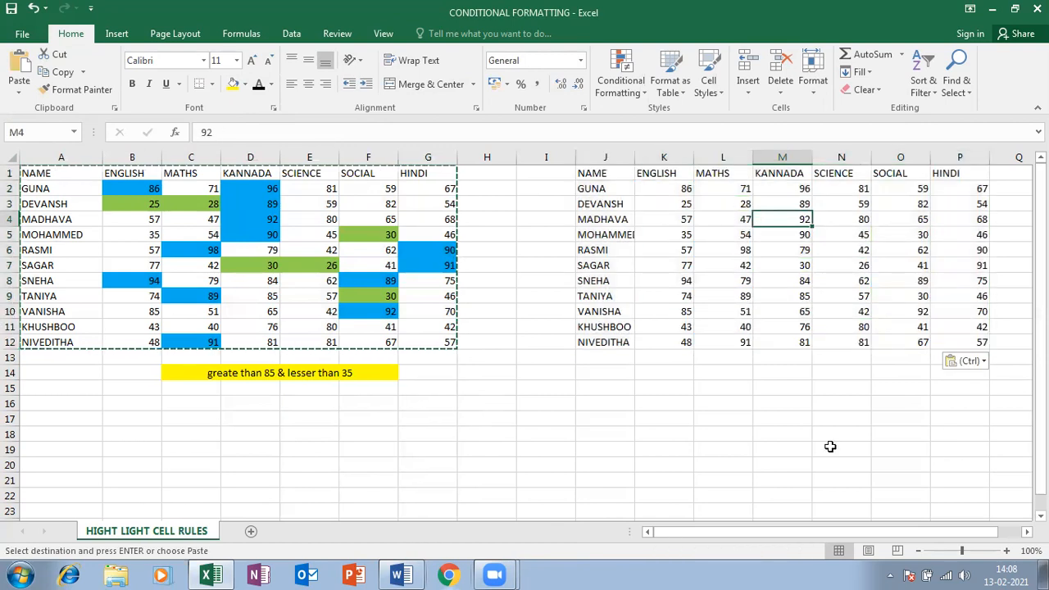
pyautogui.moveTo(785, 541); pyautogui.dragTo(861, 529)
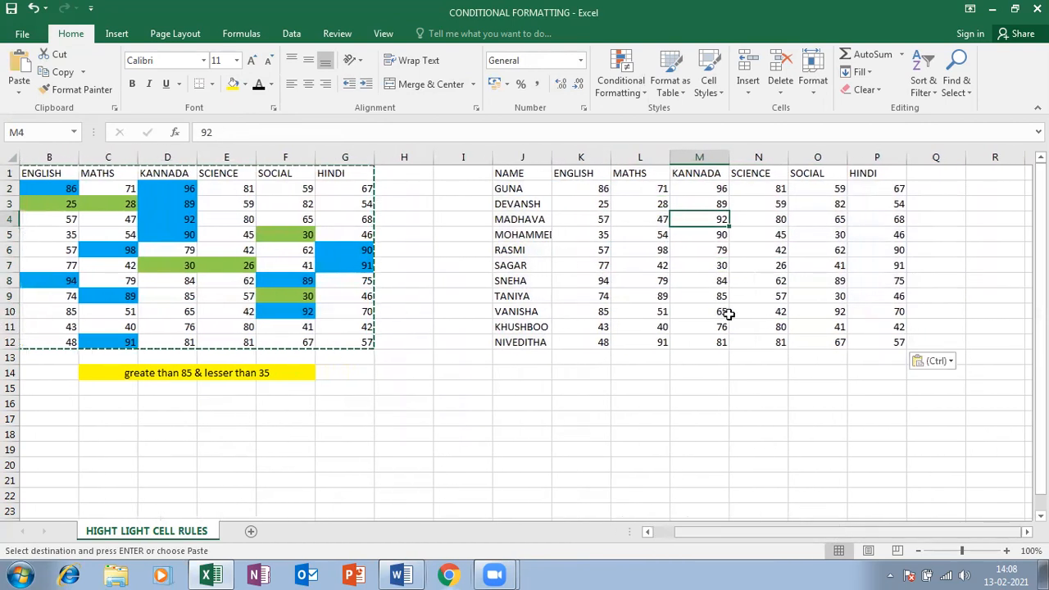
pyautogui.moveTo(599, 189); pyautogui.dragTo(873, 338)
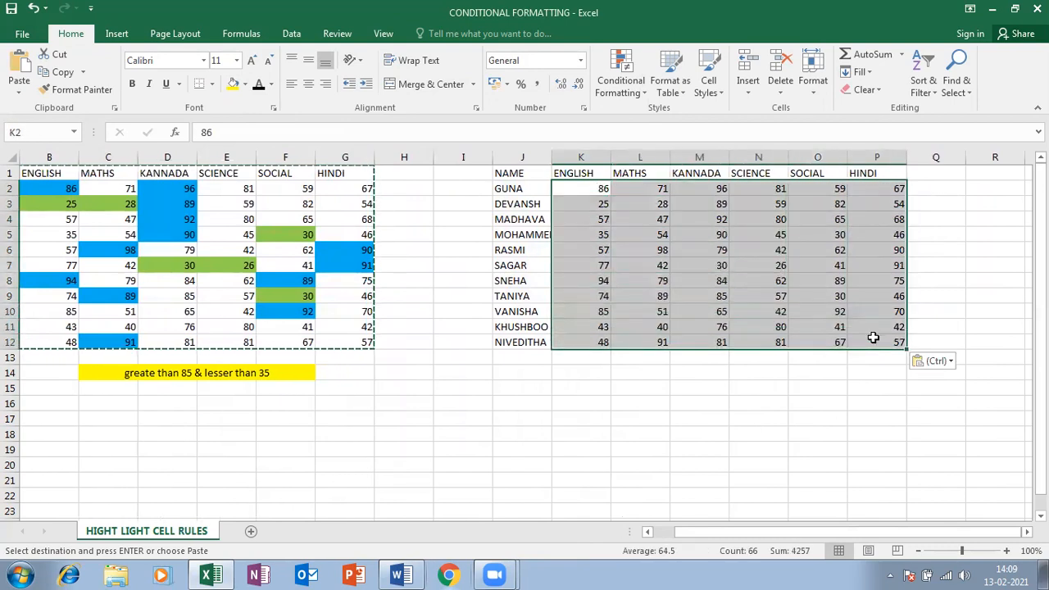
# Start a Between rule from 60 to 80 with a custom format
pyautogui.click(642, 92)
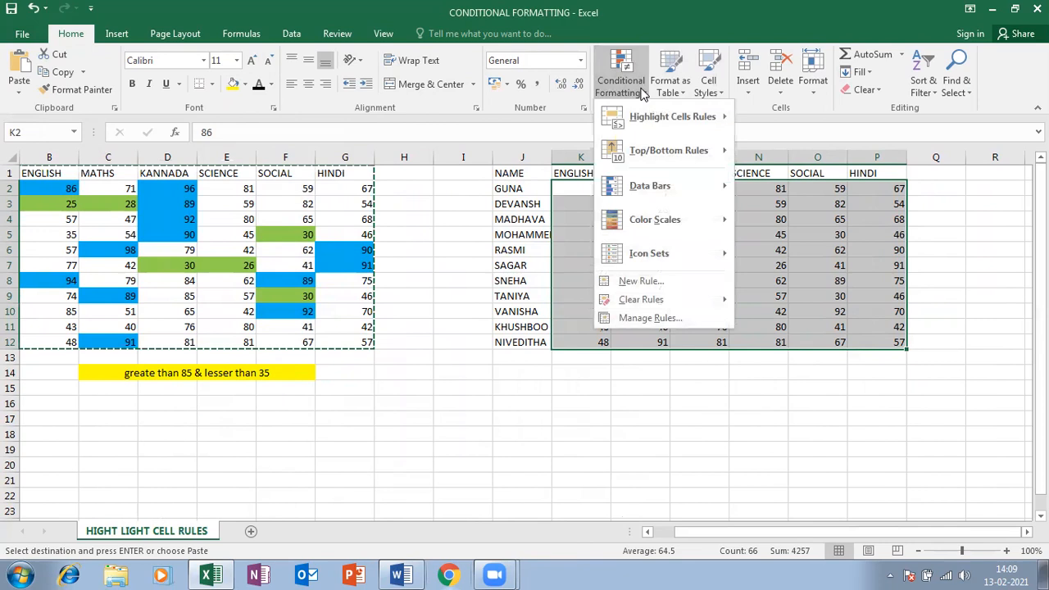
pyautogui.moveTo(659, 115)
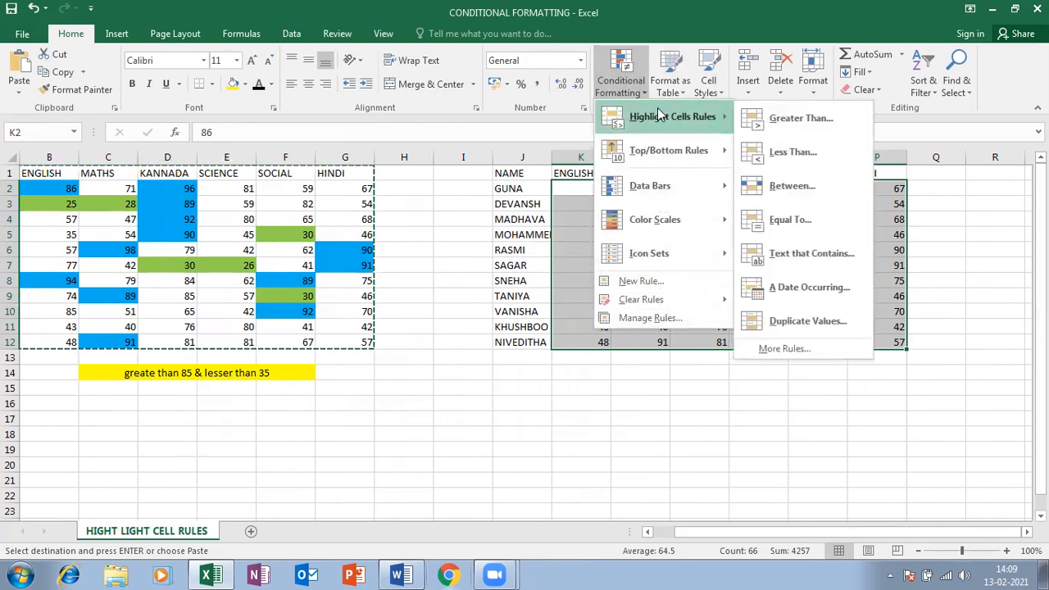
pyautogui.click(782, 182)
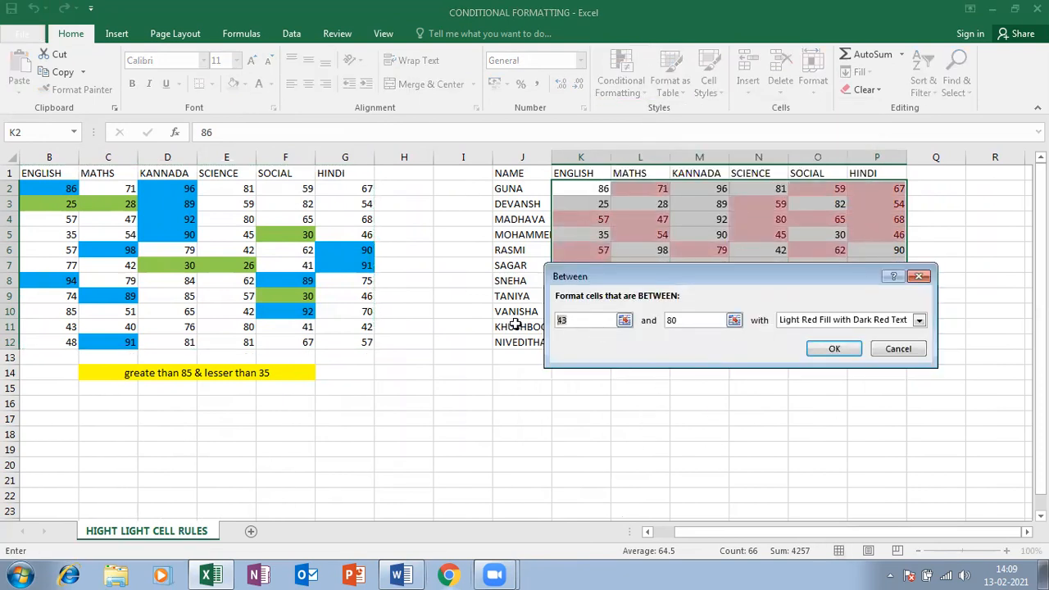
pyautogui.write('60')
pyautogui.click(879, 321)
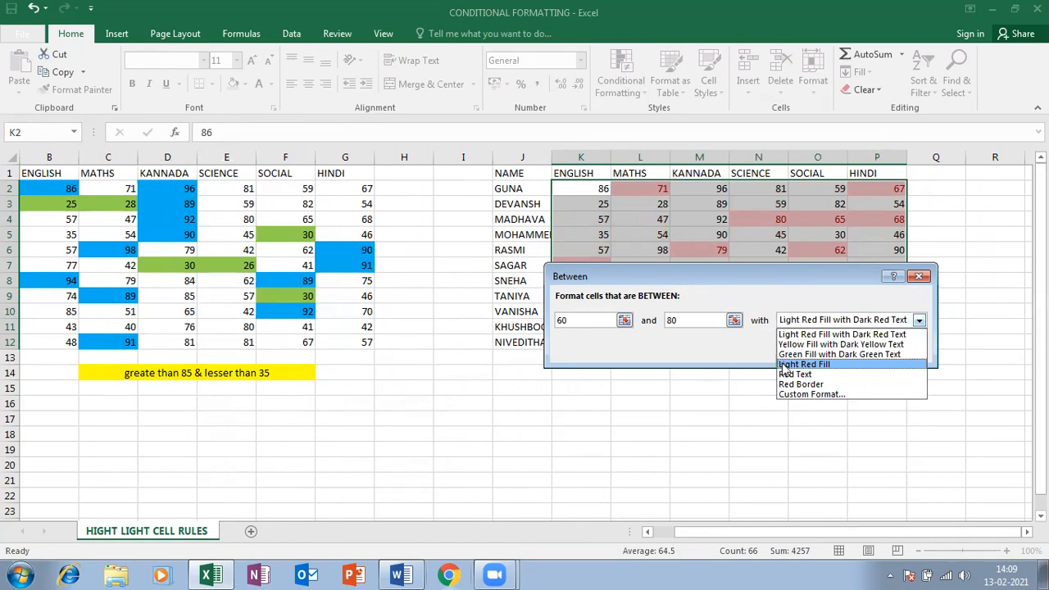
pyautogui.click(796, 395)
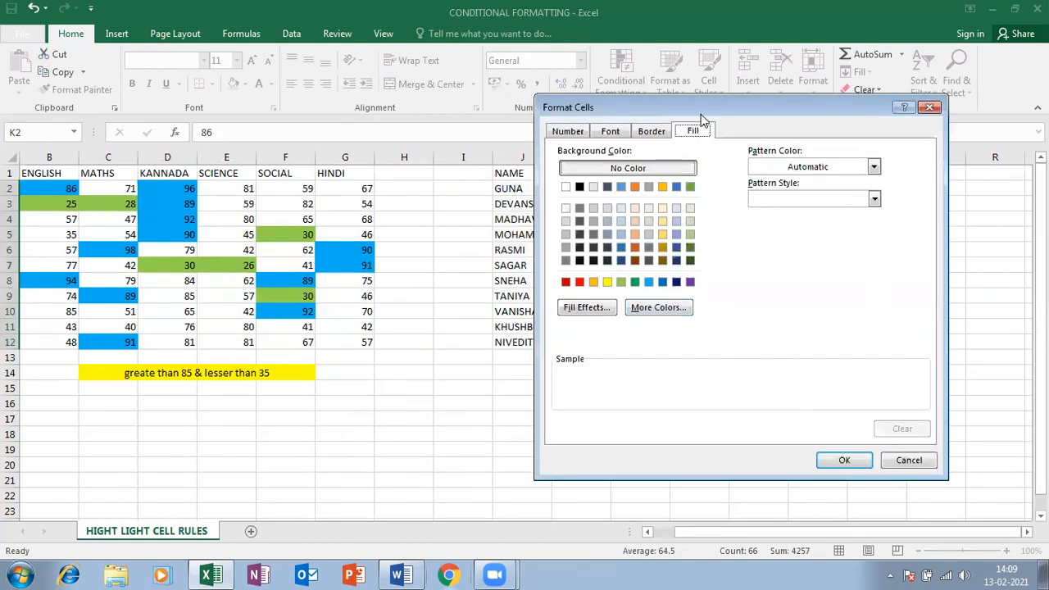
# Give the between rule a green fill, apply it, and reselect K2:P12
pyautogui.moveTo(705, 112); pyautogui.dragTo(303, 104)
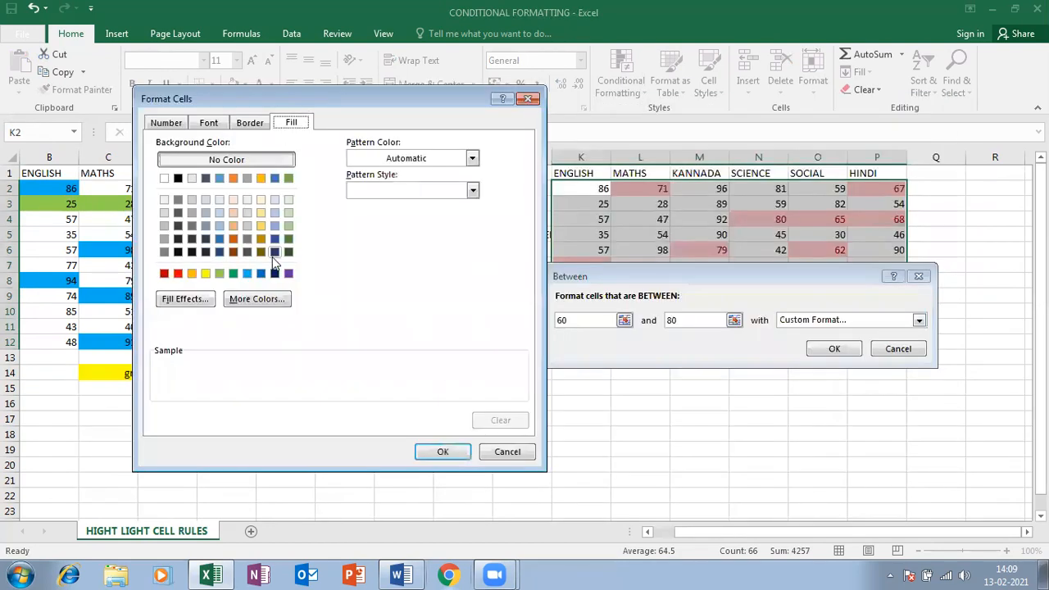
pyautogui.click(232, 276)
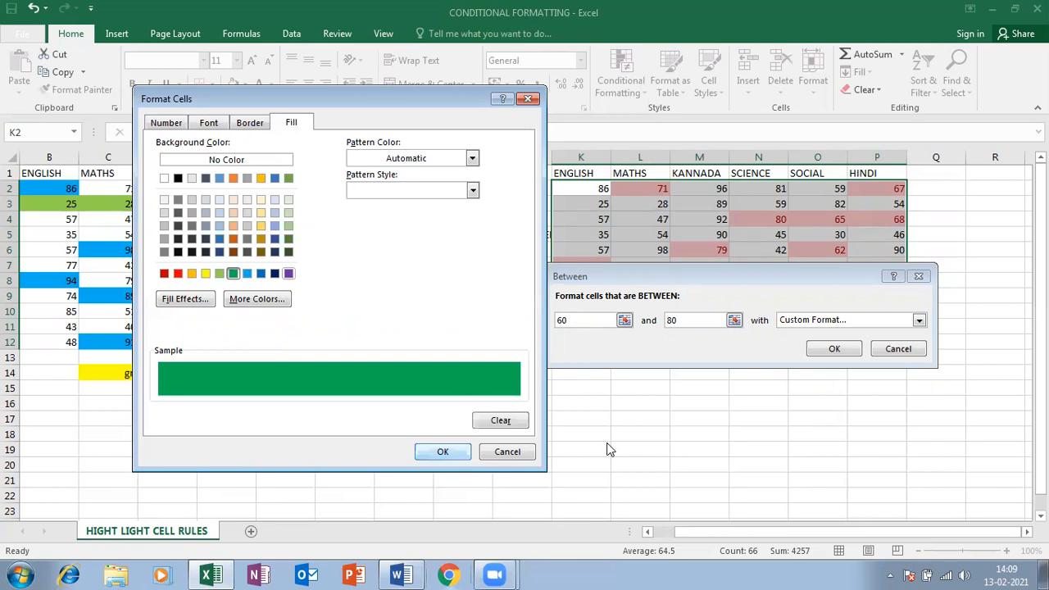
pyautogui.press('Return')
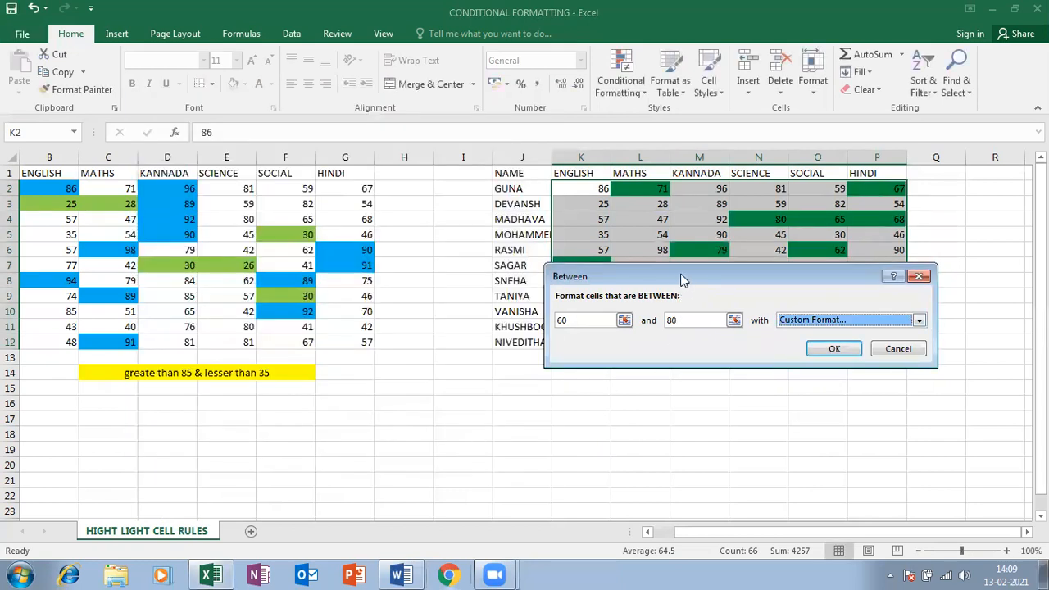
pyautogui.moveTo(681, 280); pyautogui.dragTo(197, 182)
pyautogui.click(337, 252)
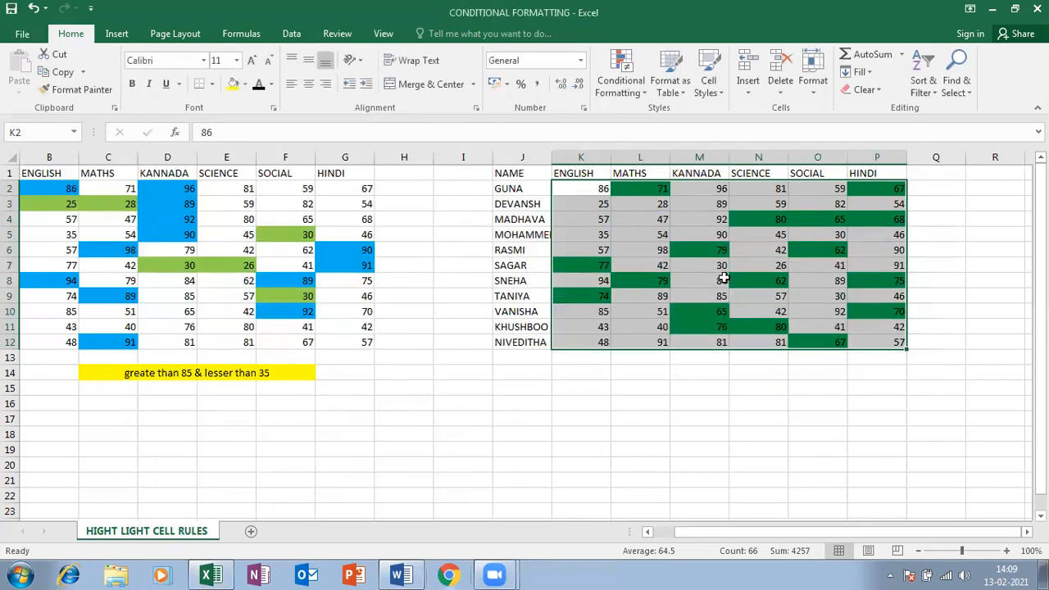
pyautogui.click(721, 279)
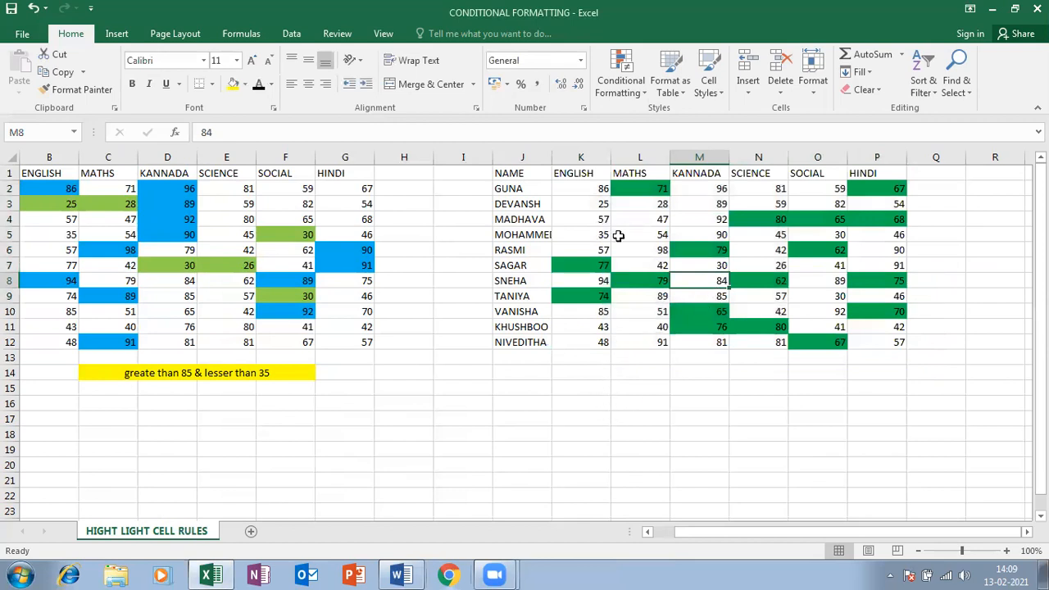
pyautogui.click(596, 188)
pyautogui.moveTo(596, 189); pyautogui.dragTo(860, 336)
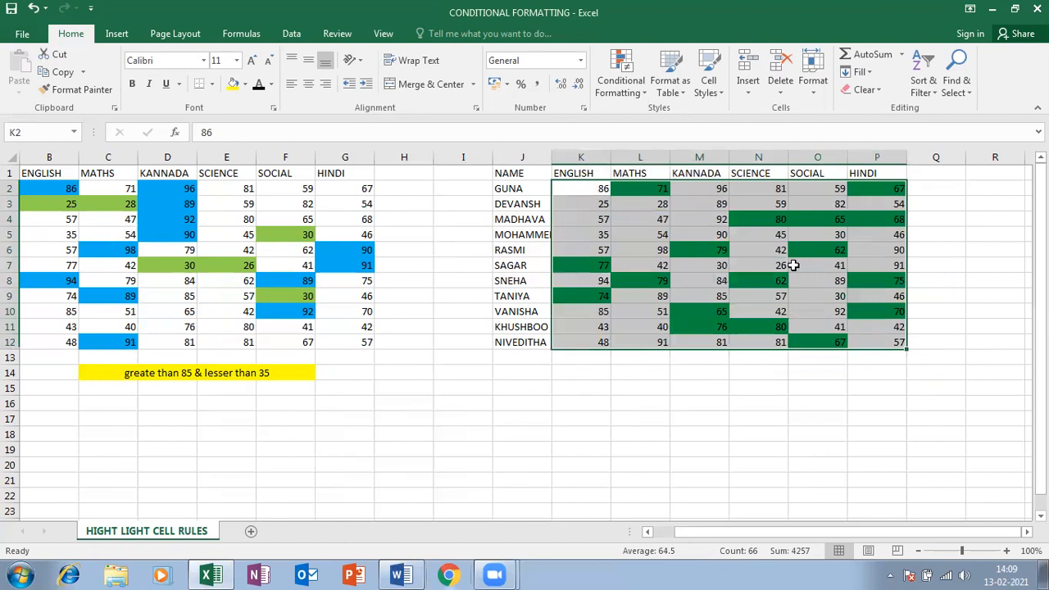
pyautogui.click(620, 78)
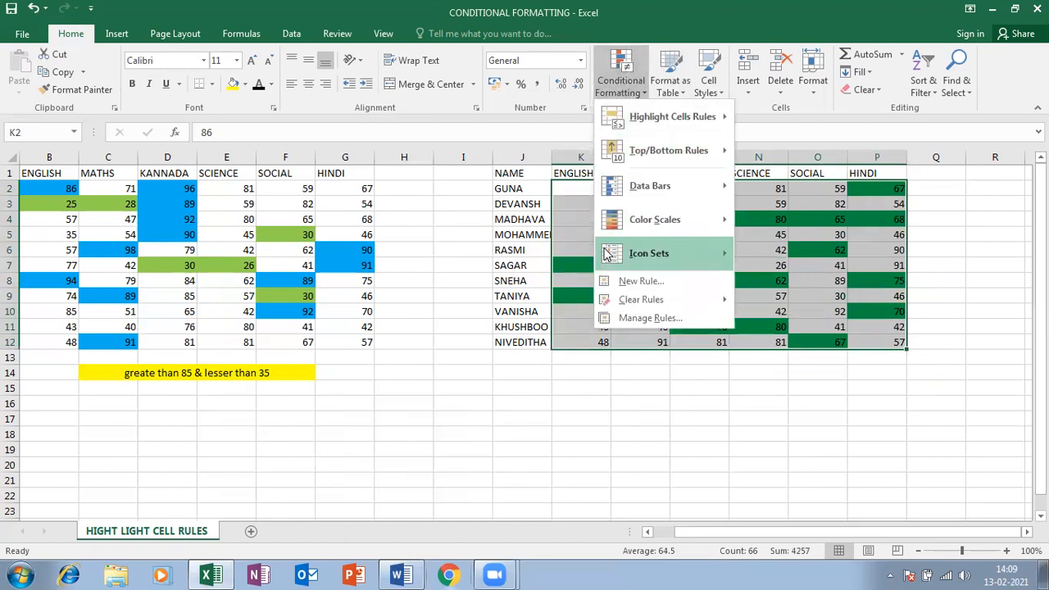
pyautogui.click(605, 318)
pyautogui.click(153, 205)
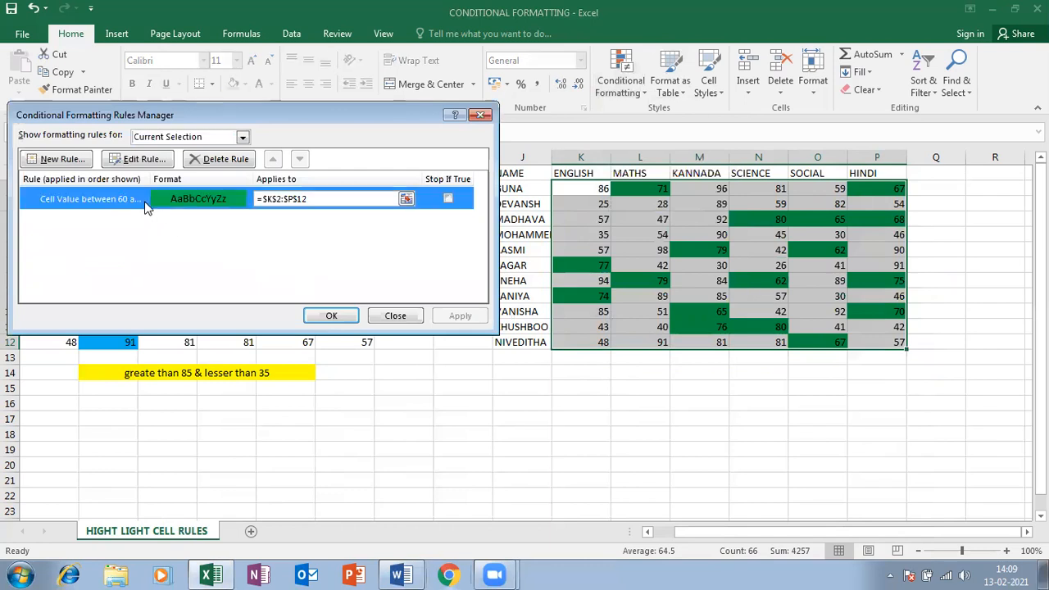
pyautogui.click(139, 159)
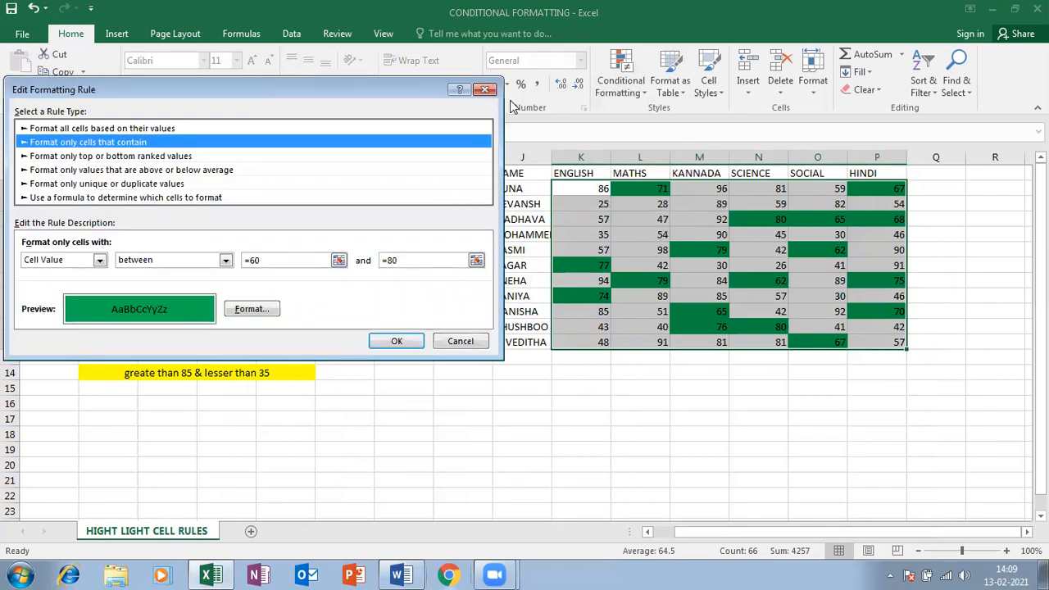
pyautogui.click(486, 89)
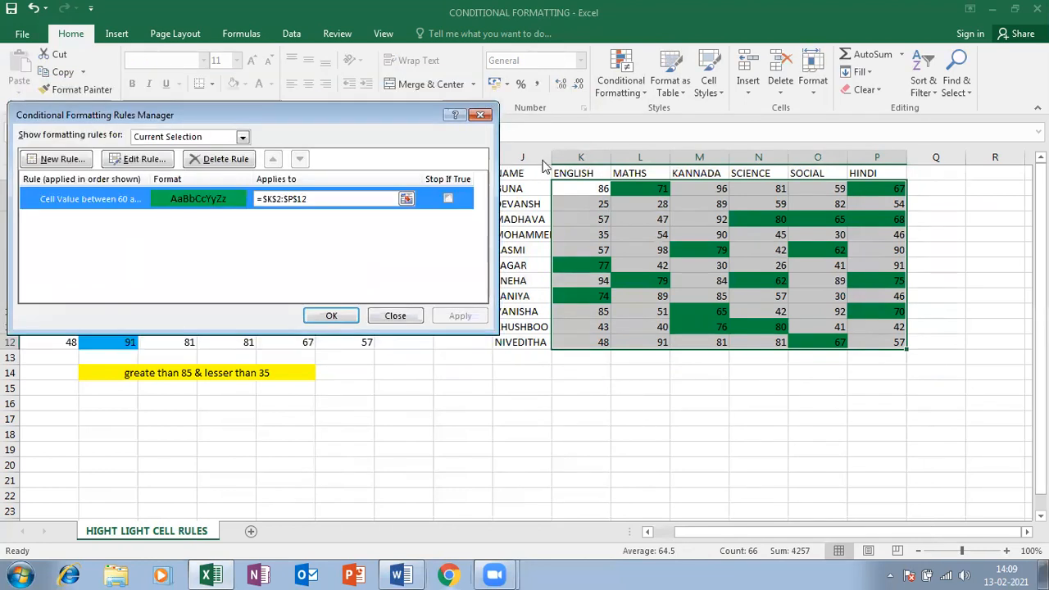
pyautogui.click(331, 316)
pyautogui.moveTo(634, 371); pyautogui.dragTo(802, 374)
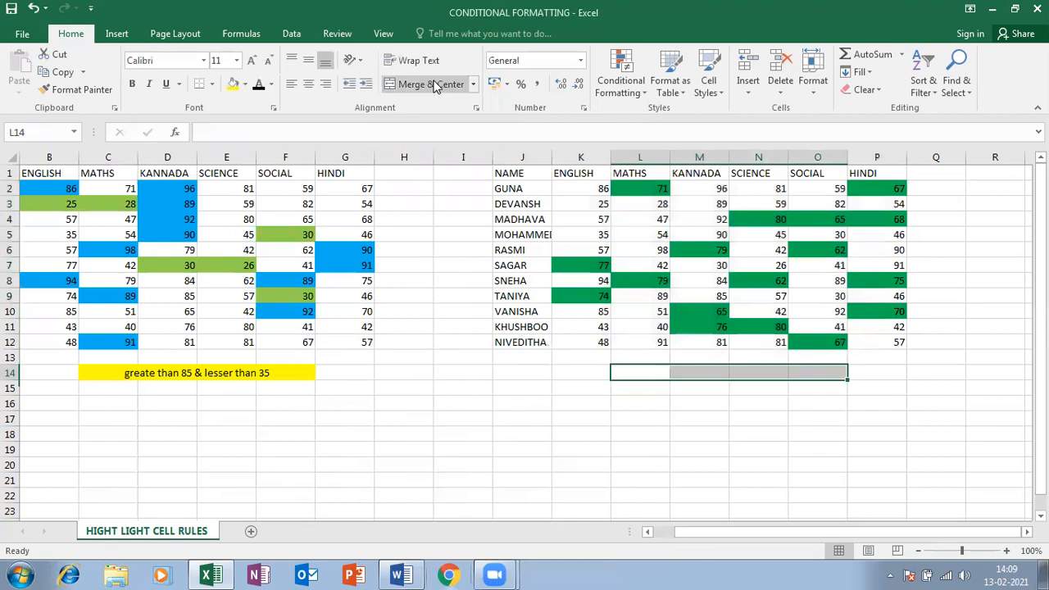
# Merge L14:O14, type the label 'between 60-80', and fill it yellow
pyautogui.click(433, 84)
pyautogui.write('h')
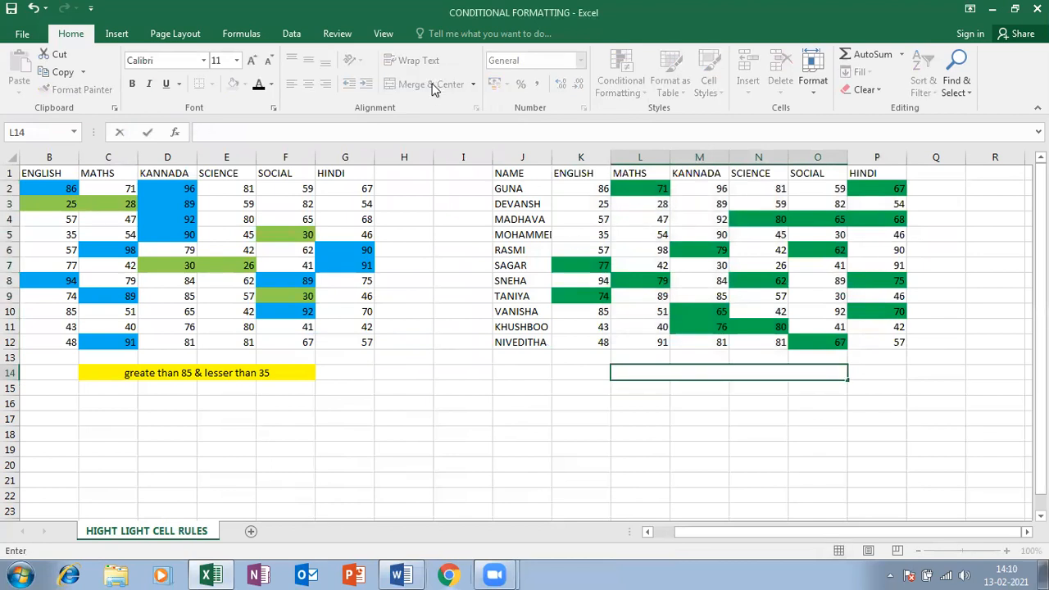
pyautogui.write('etween 60-80')
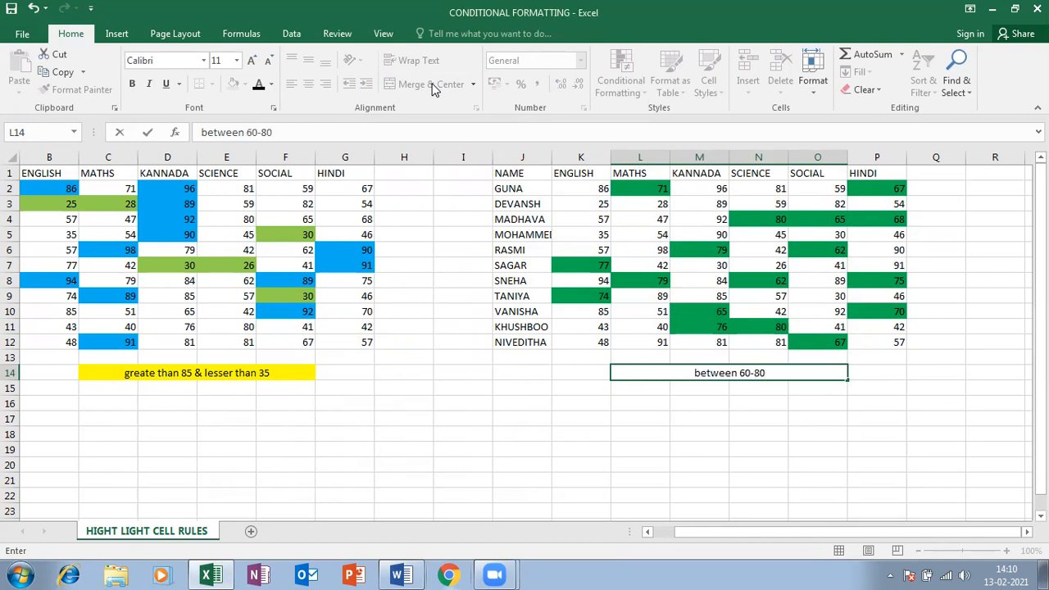
pyautogui.click(600, 401)
pyautogui.click(651, 378)
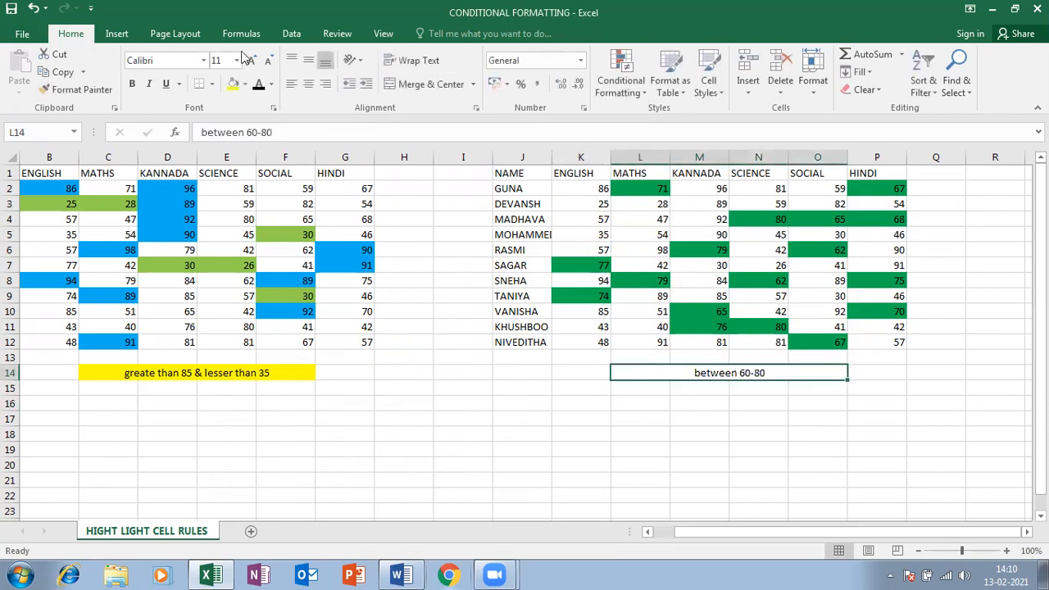
pyautogui.click(233, 83)
pyautogui.click(660, 421)
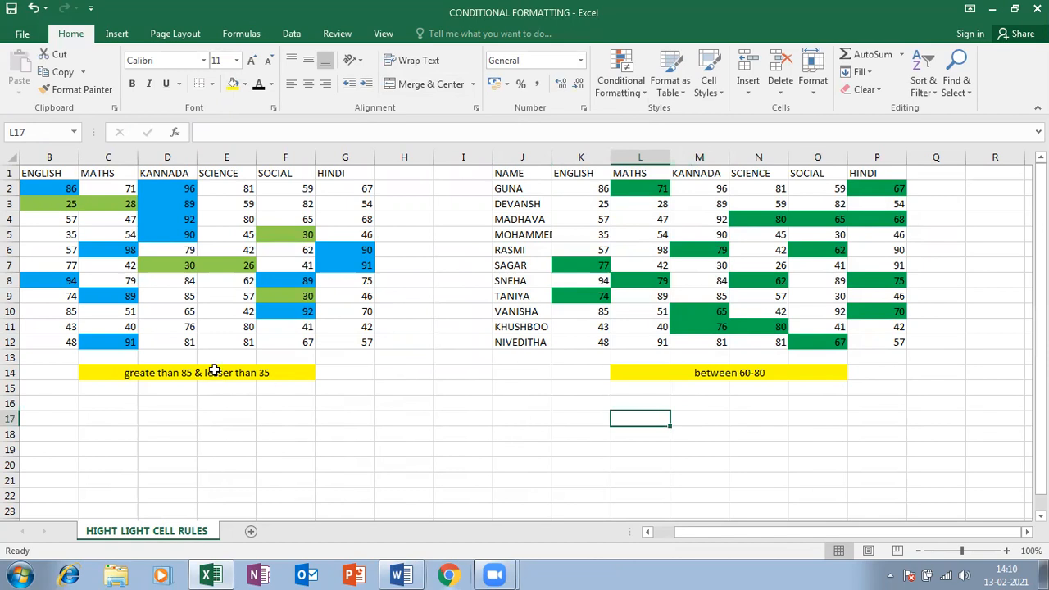
# Close the Conditional Formatting menu and copy the marks table J1:P12
pyautogui.click(627, 85)
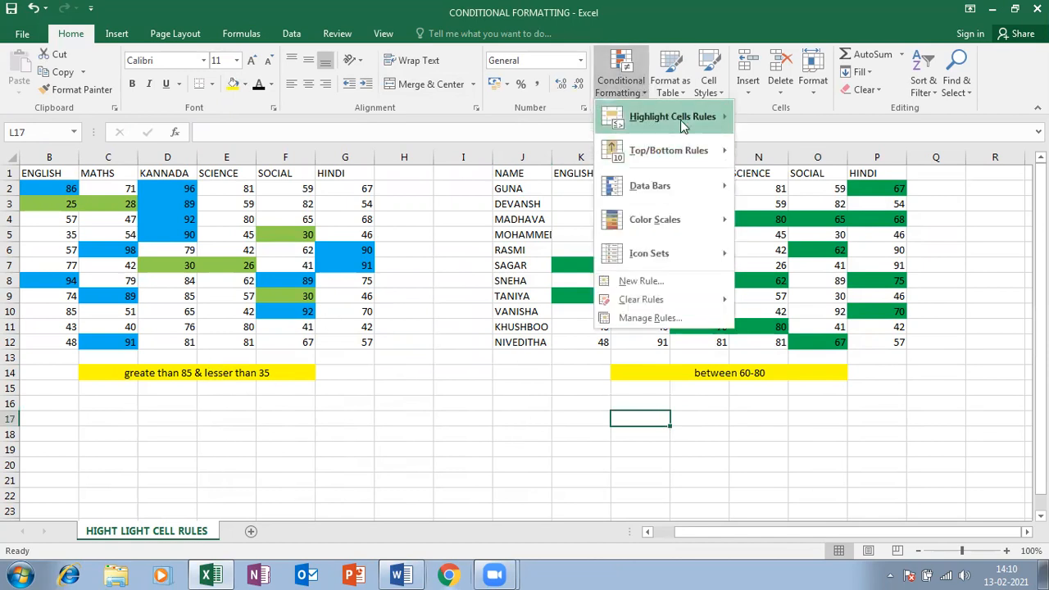
pyautogui.moveTo(682, 123)
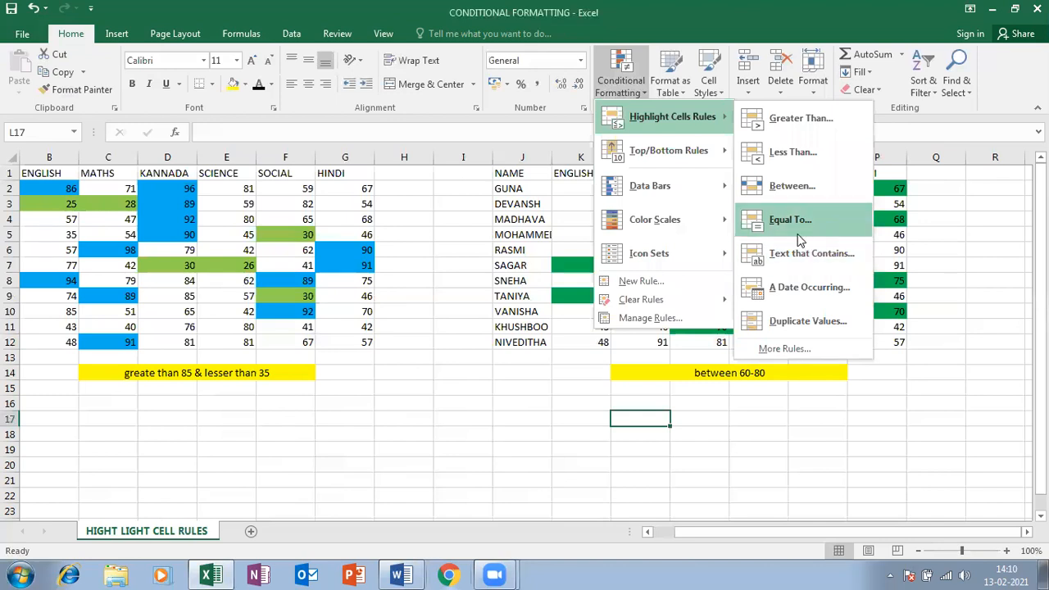
pyautogui.click(187, 361)
pyautogui.moveTo(502, 174); pyautogui.dragTo(899, 338)
pyautogui.hotkey('ctrl', 'c')
# Paste the table at B18 as values only, then select its marks C19:H29
pyautogui.scroll(-3, 623, 440)
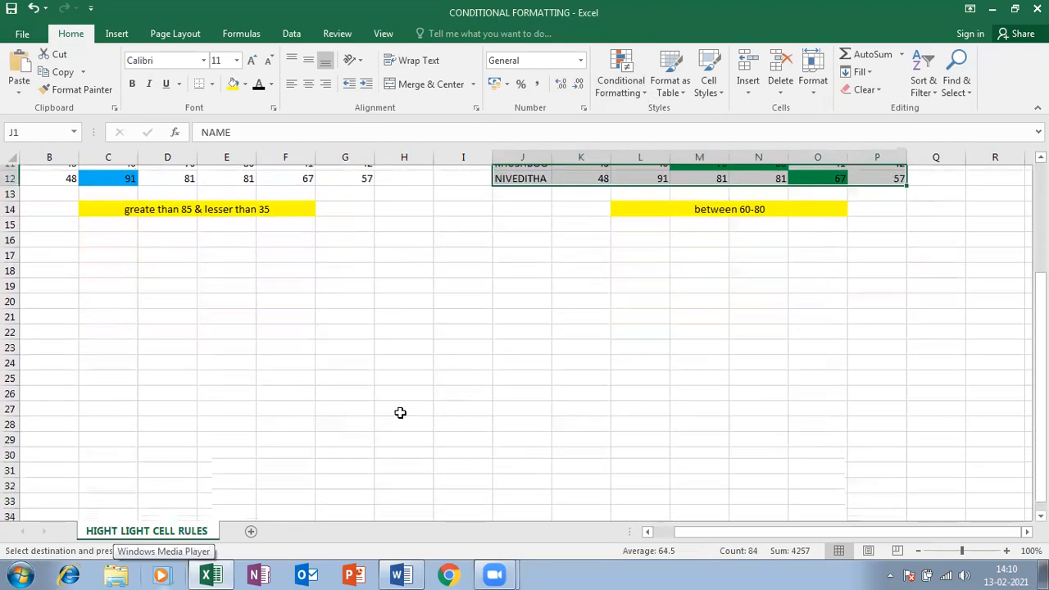
pyautogui.scroll(-1, 400, 413)
pyautogui.click(50, 201)
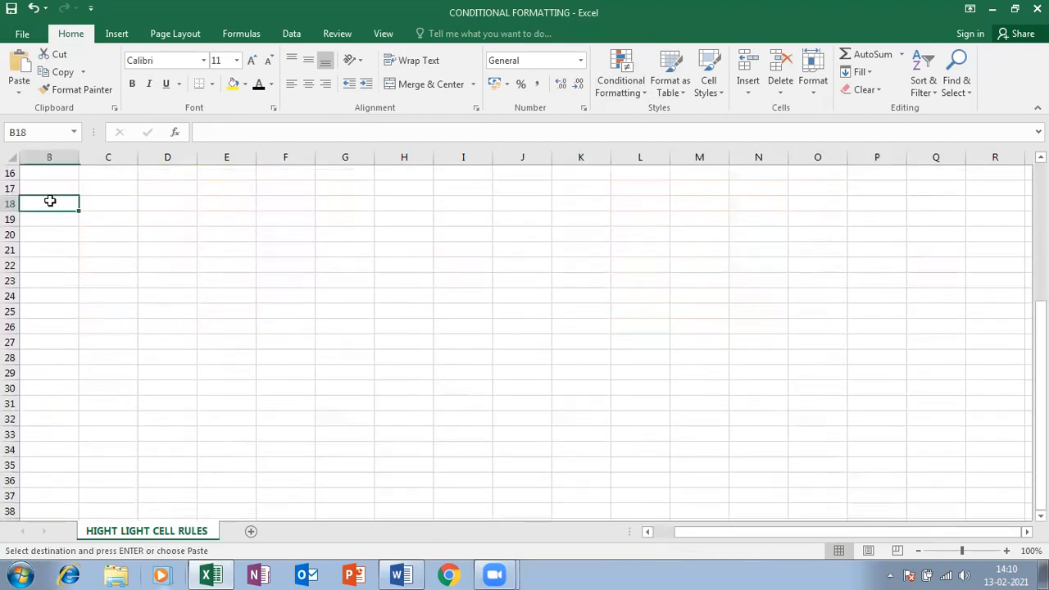
pyautogui.hotkey('ctrl', 'v')
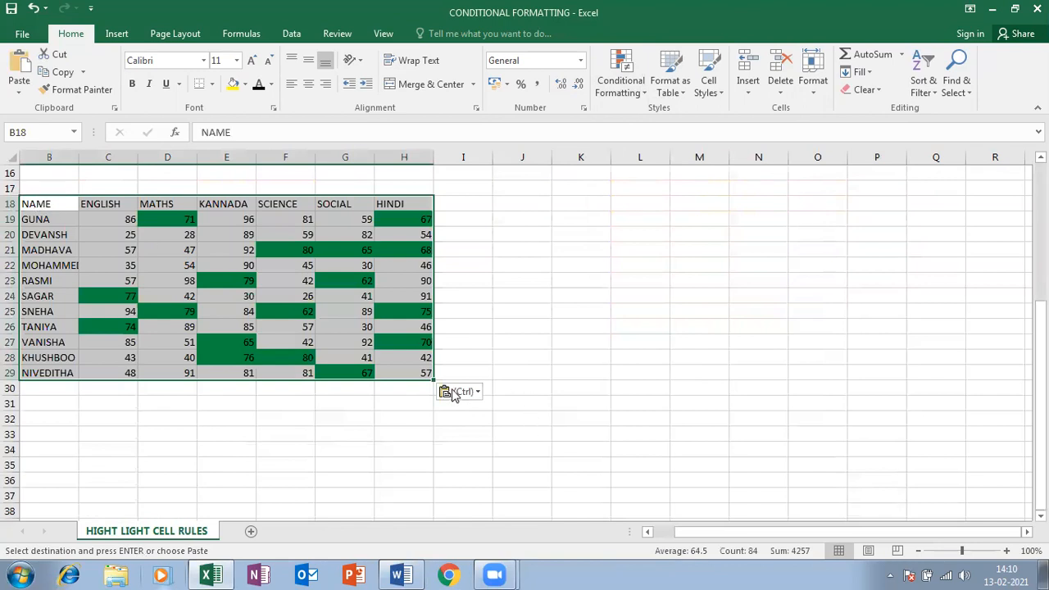
pyautogui.click(459, 392)
pyautogui.click(452, 493)
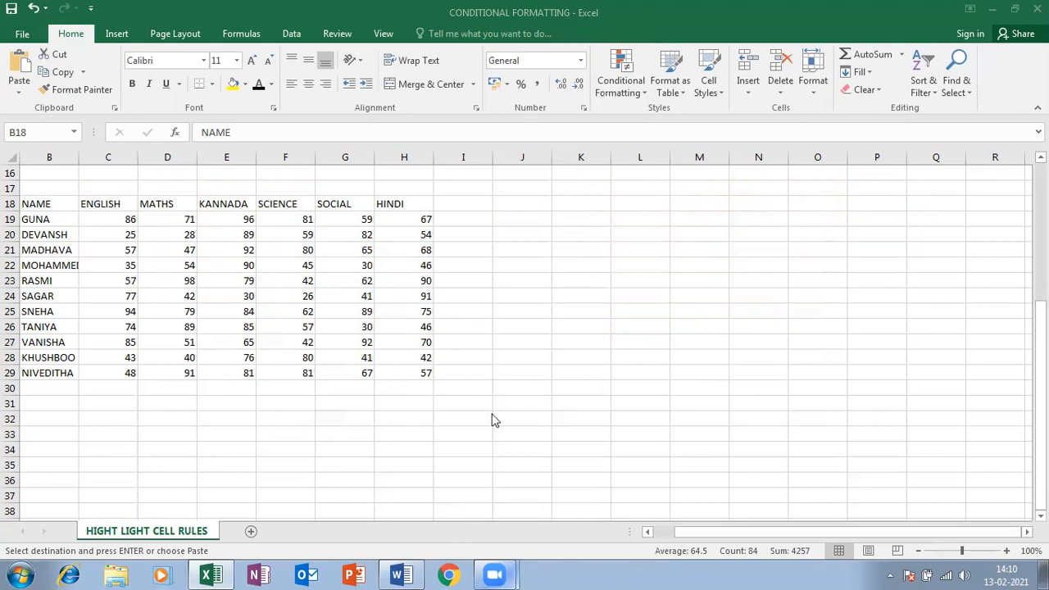
pyautogui.hotkey('ctrl', 'v')
pyautogui.click(131, 264)
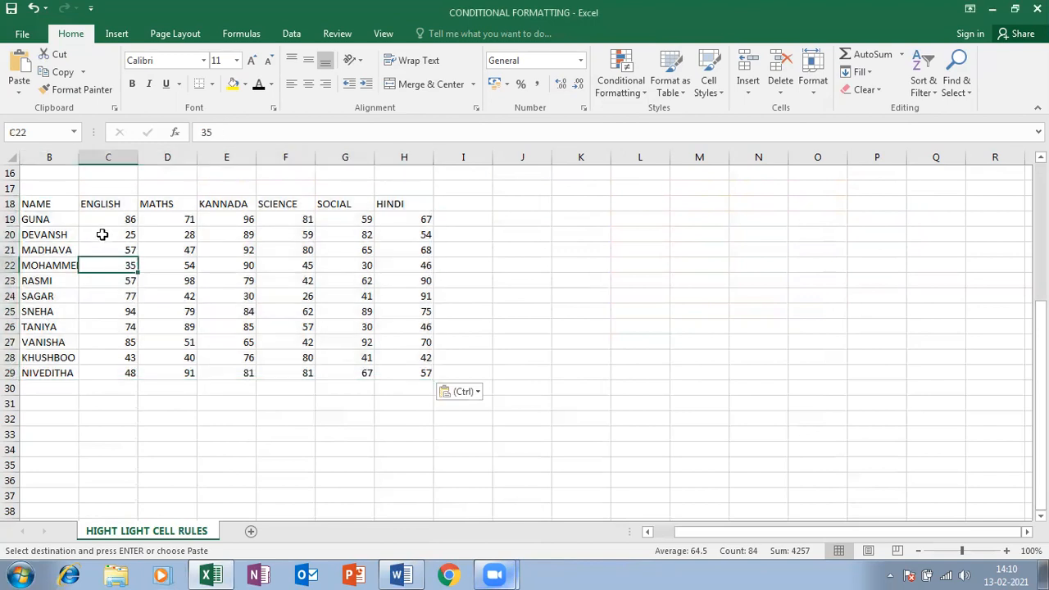
pyautogui.moveTo(107, 218); pyautogui.dragTo(423, 376)
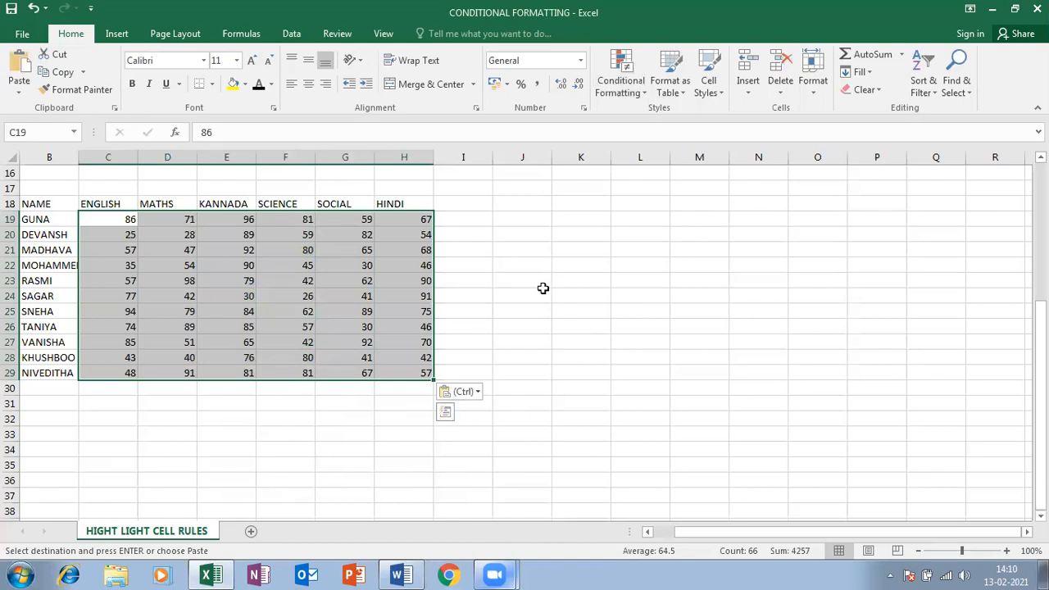
pyautogui.click(585, 433)
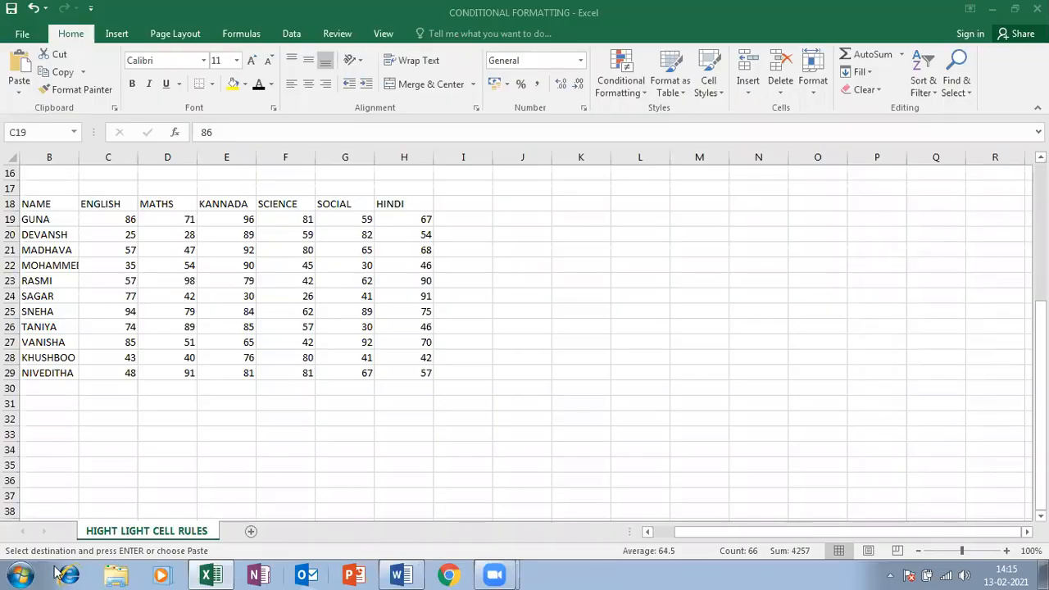
# Start an Equal To highlight rule for marks equal to 62
pyautogui.scroll(5, 525, 361)
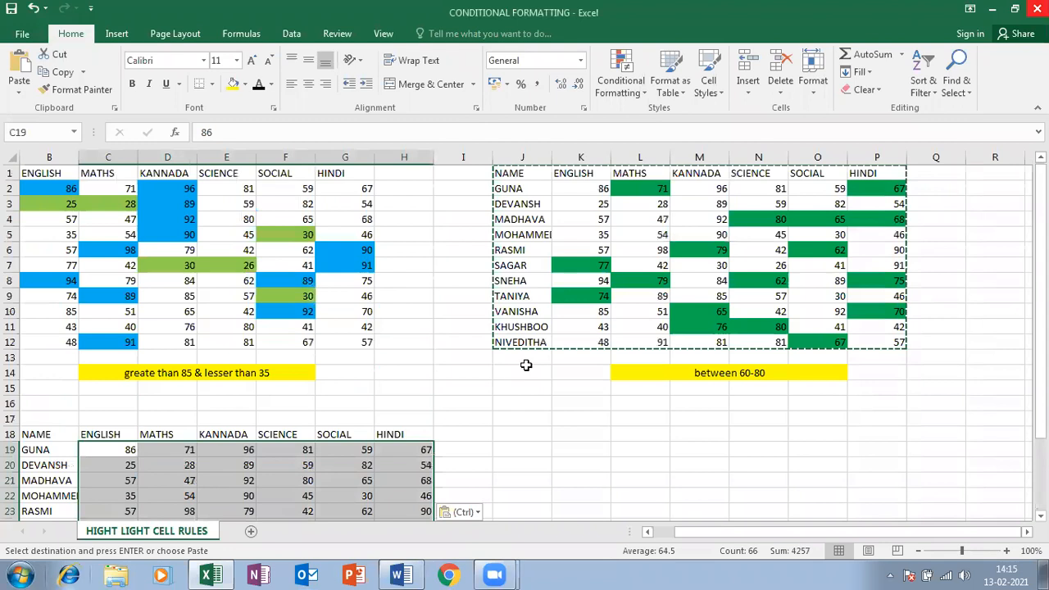
pyautogui.scroll(-3, 526, 359)
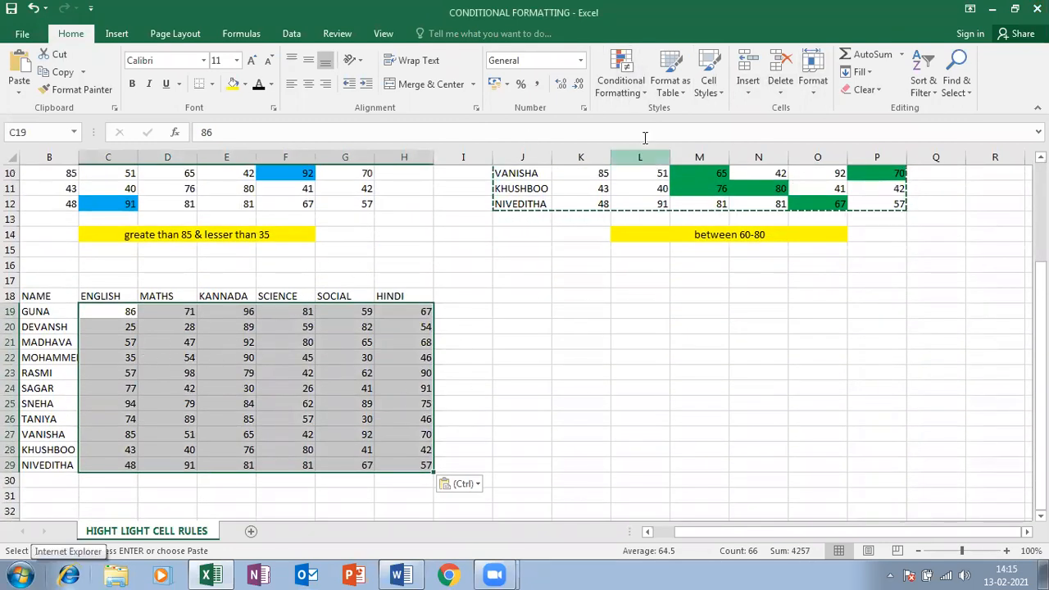
pyautogui.click(617, 94)
pyautogui.moveTo(639, 123)
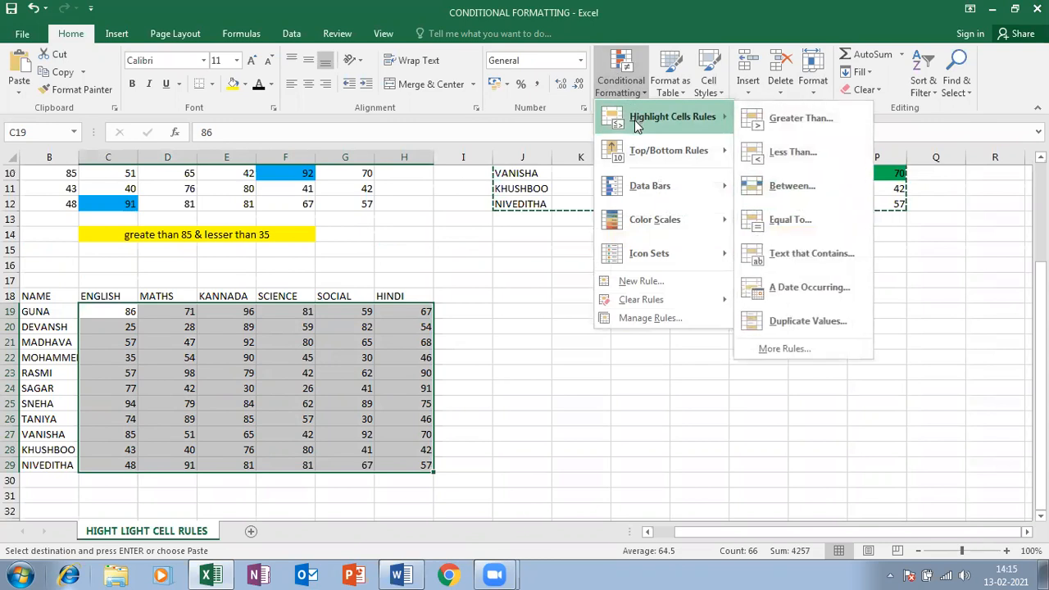
pyautogui.click(802, 223)
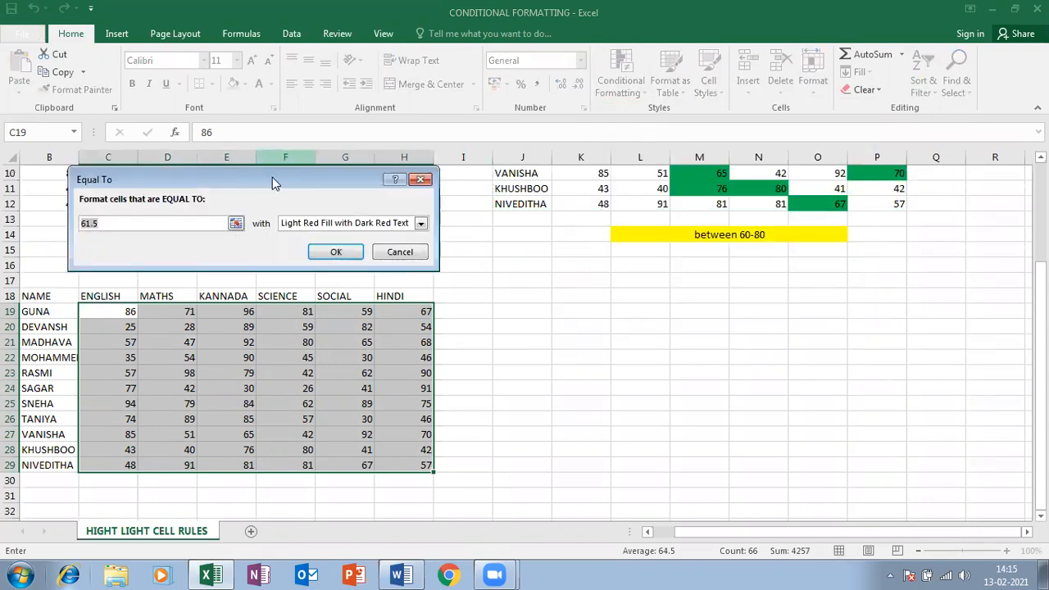
pyautogui.moveTo(272, 177); pyautogui.dragTo(781, 291)
pyautogui.write('62')
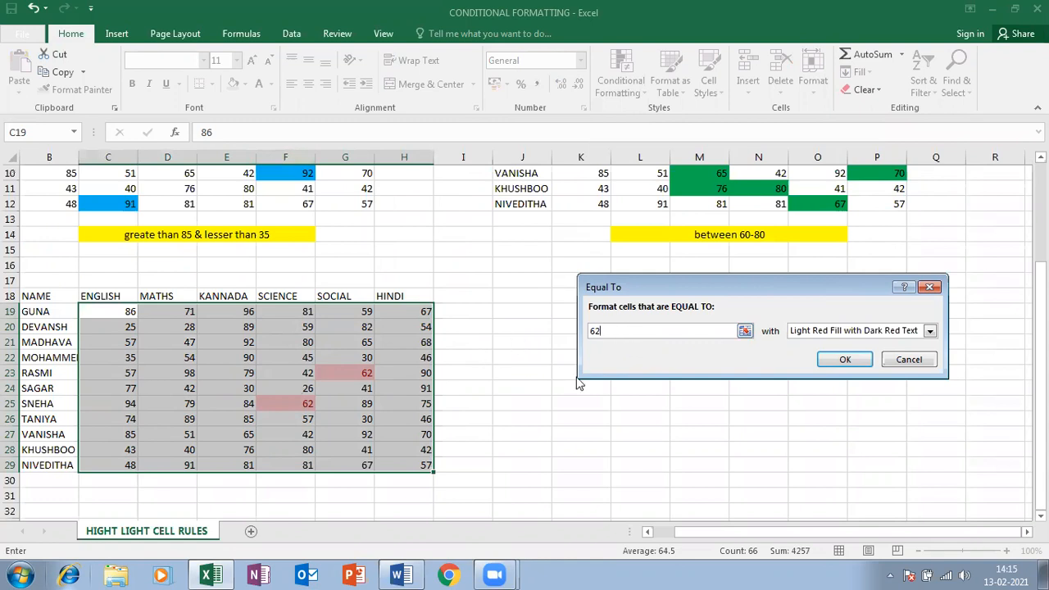
# Give the 62 rule a custom orange fill and apply it
pyautogui.click(846, 332)
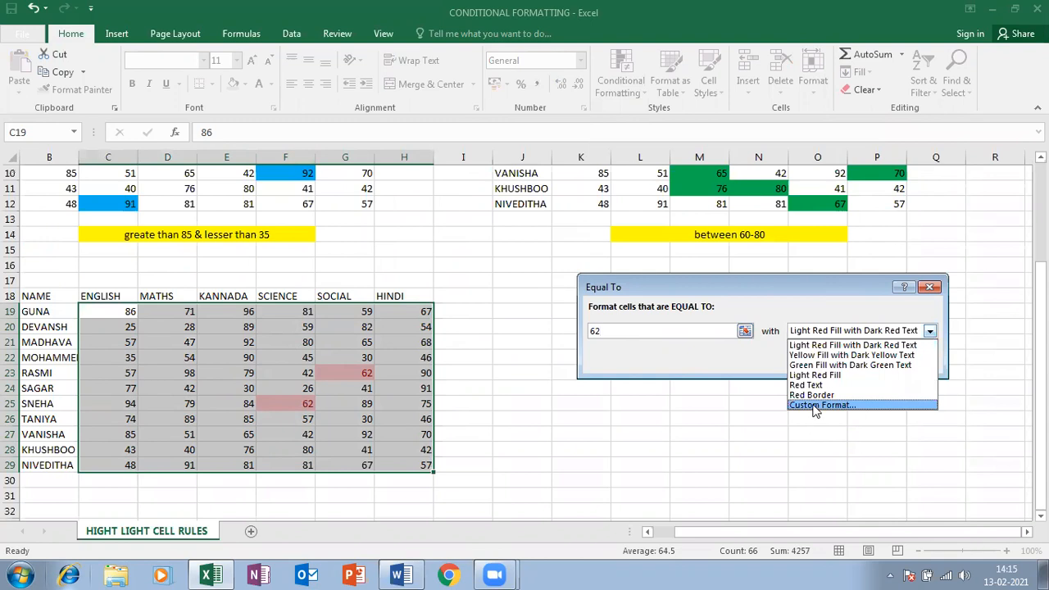
pyautogui.click(814, 404)
pyautogui.click(160, 188)
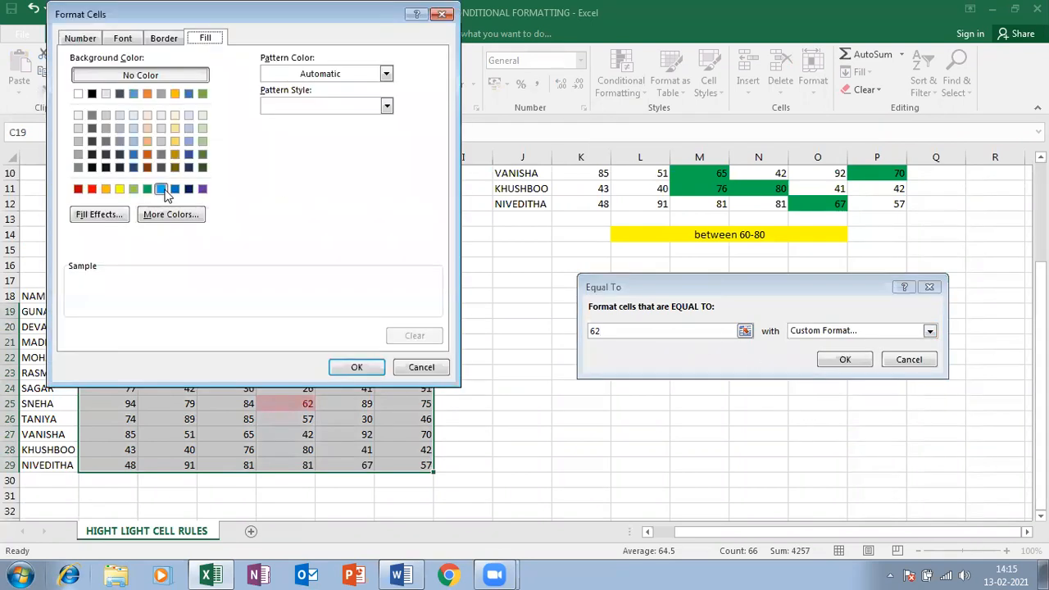
pyautogui.click(367, 368)
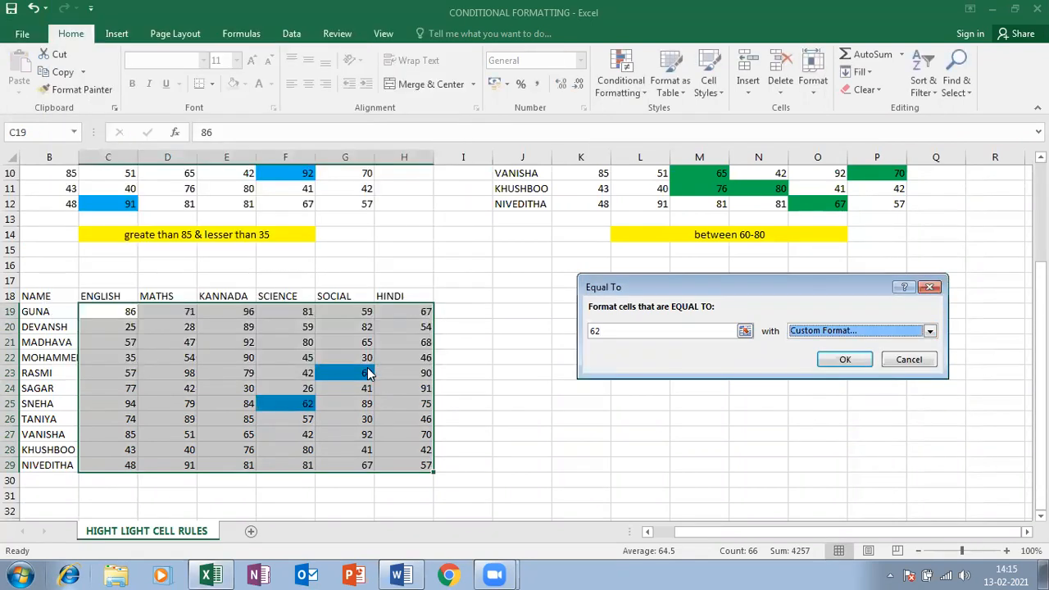
pyautogui.click(846, 332)
pyautogui.click(814, 403)
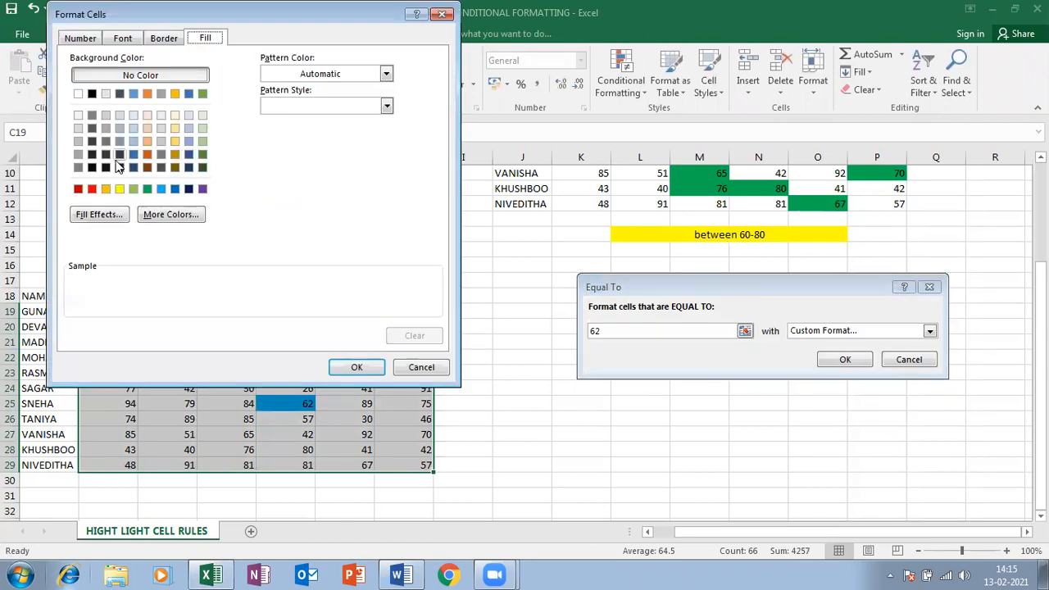
pyautogui.click(106, 189)
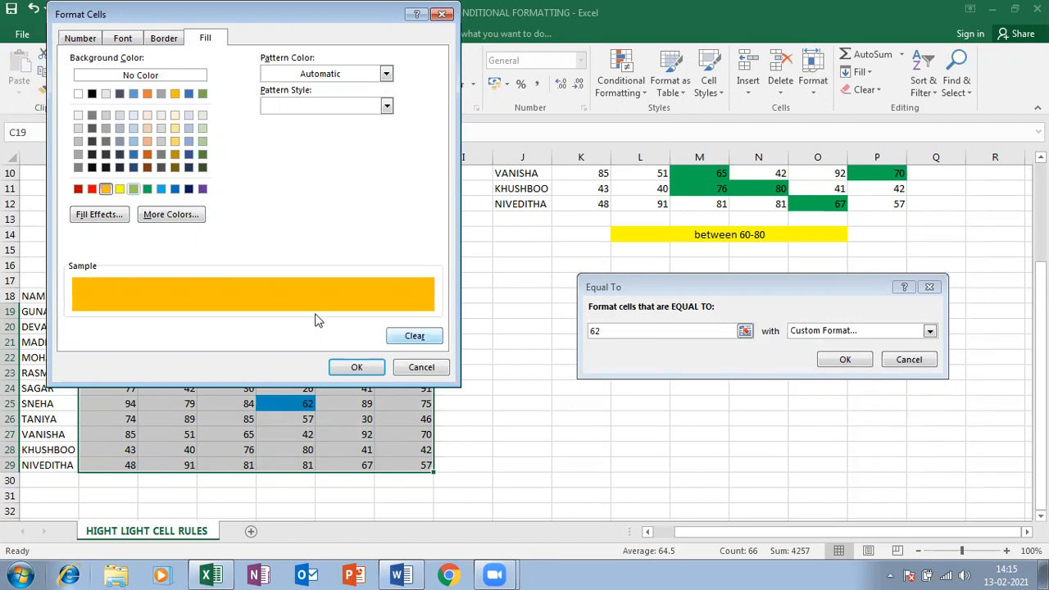
pyautogui.click(344, 367)
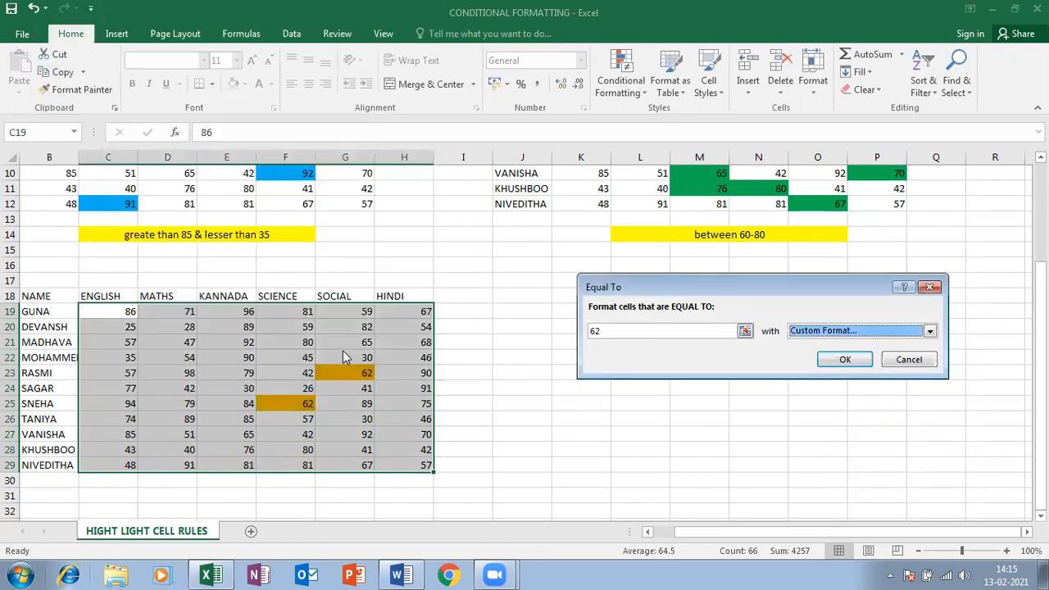
pyautogui.click(836, 358)
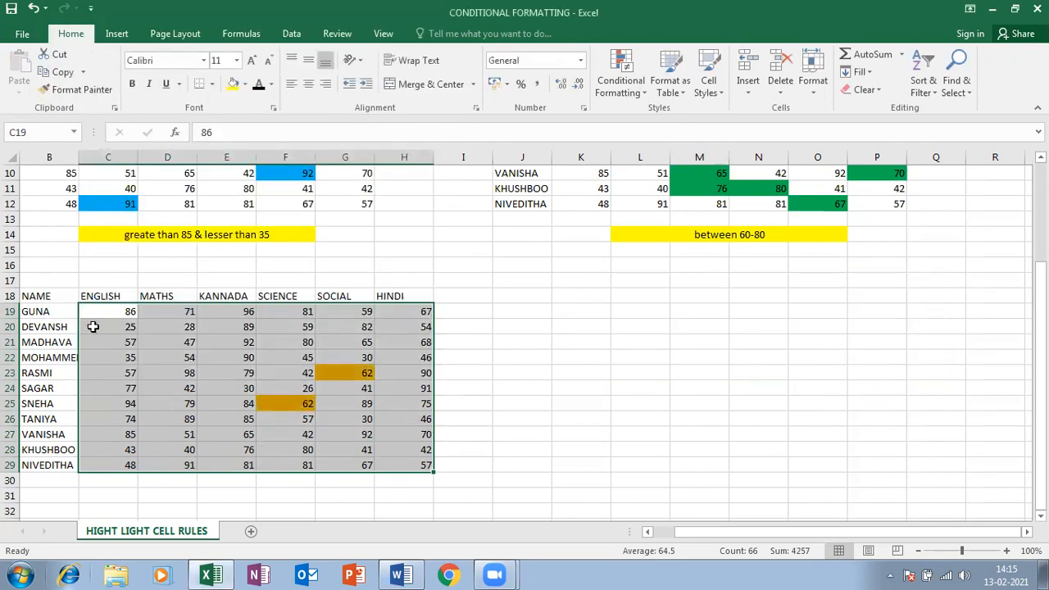
# Copy B18:H29 and paste it as values only at K18
pyautogui.moveTo(25, 297); pyautogui.dragTo(317, 446)
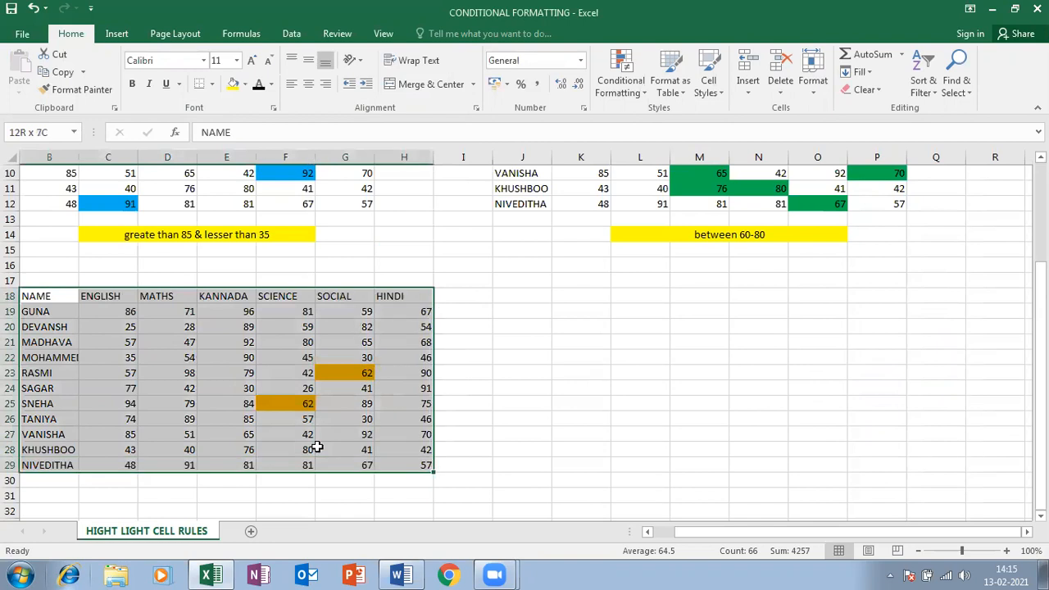
pyautogui.hotkey('ctrl', 'c')
pyautogui.click(564, 294)
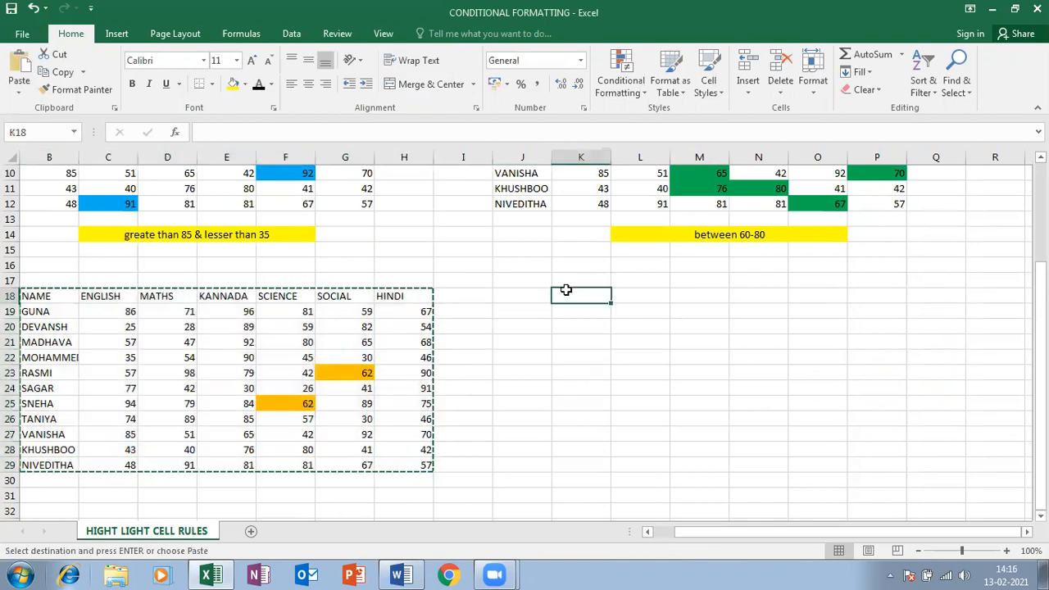
pyautogui.scroll(-6, 566, 293)
pyautogui.scroll(7, 565, 293)
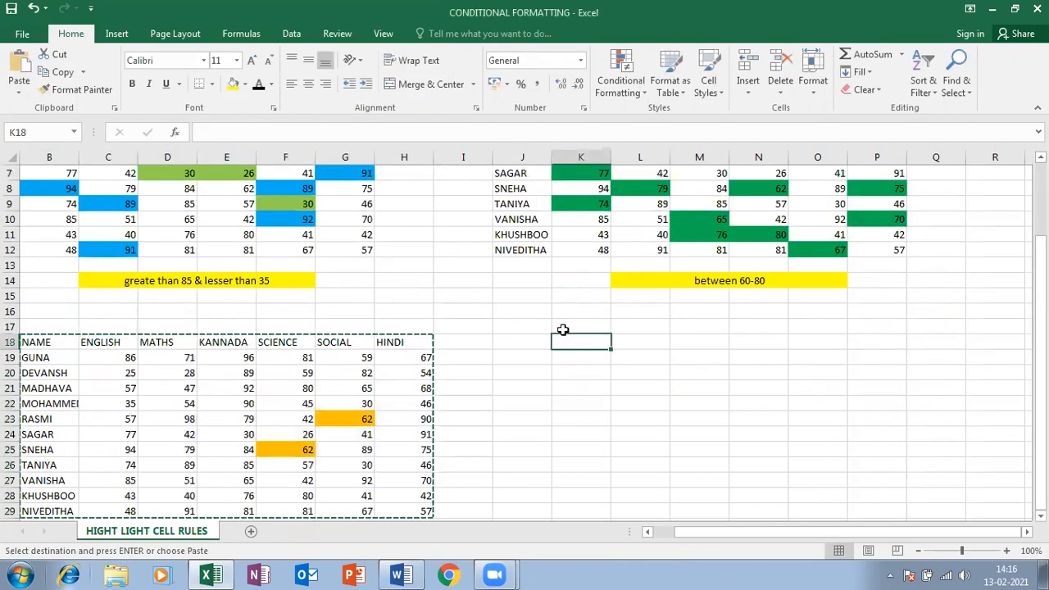
pyautogui.hotkey('ctrl', 'v')
pyautogui.scroll(-2, 726, 368)
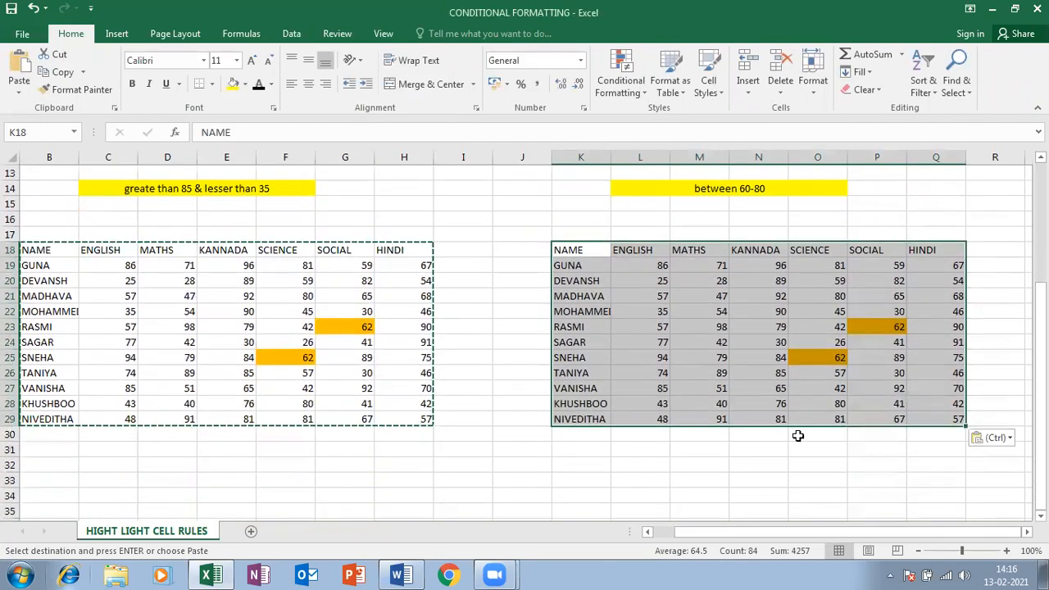
pyautogui.click(992, 437)
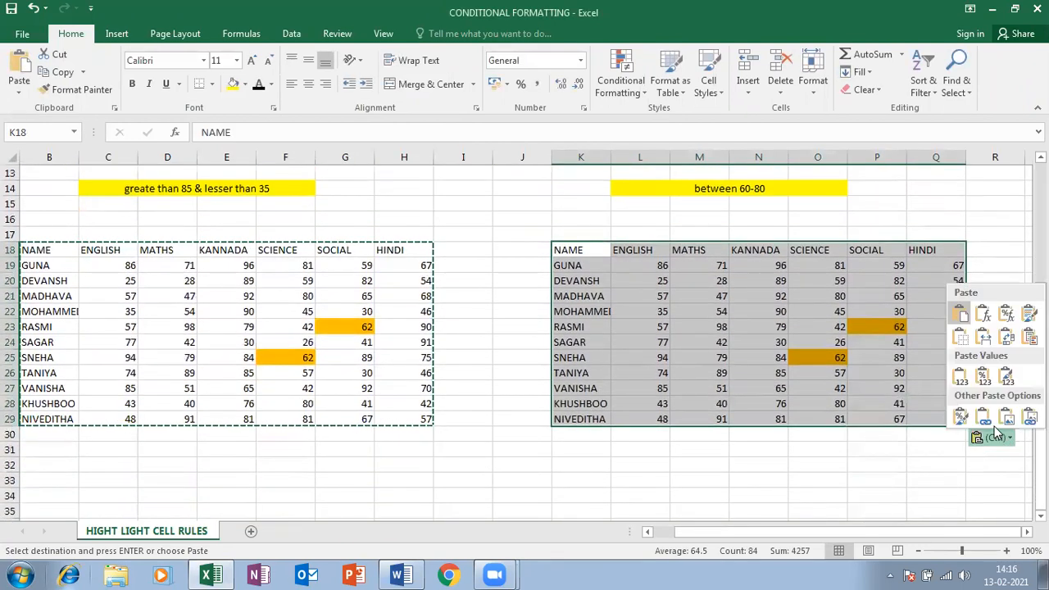
pyautogui.click(961, 378)
# Select the copied marks in L19:Q29 for conditional formatting
pyautogui.moveTo(655, 263); pyautogui.dragTo(952, 417)
pyautogui.click(620, 80)
pyautogui.moveTo(664, 116)
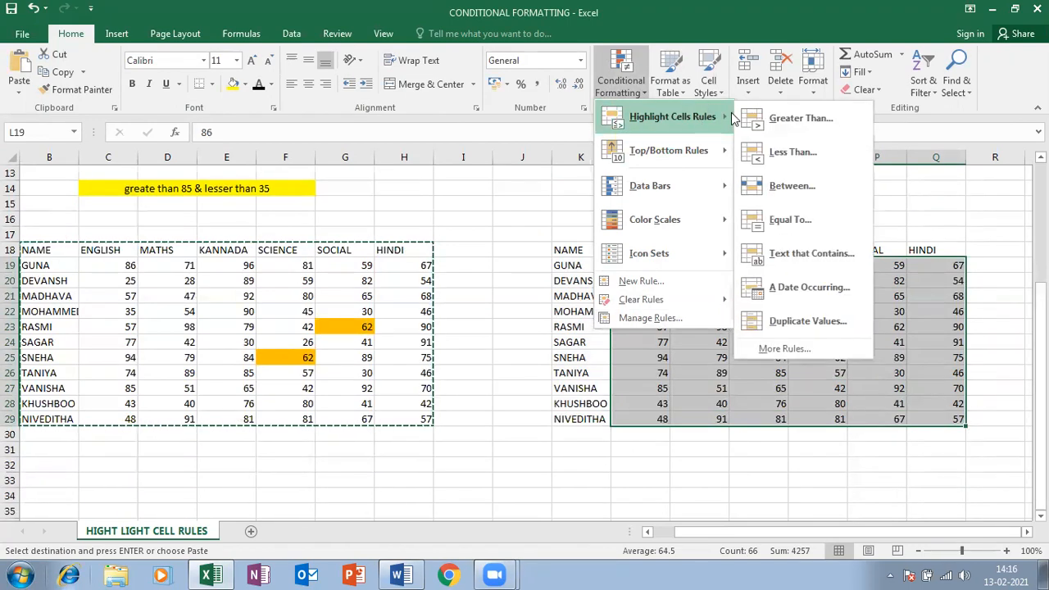
# Set a Duplicate Values rule on L19:Q29 to Unique, previewing in light red
pyautogui.click(799, 322)
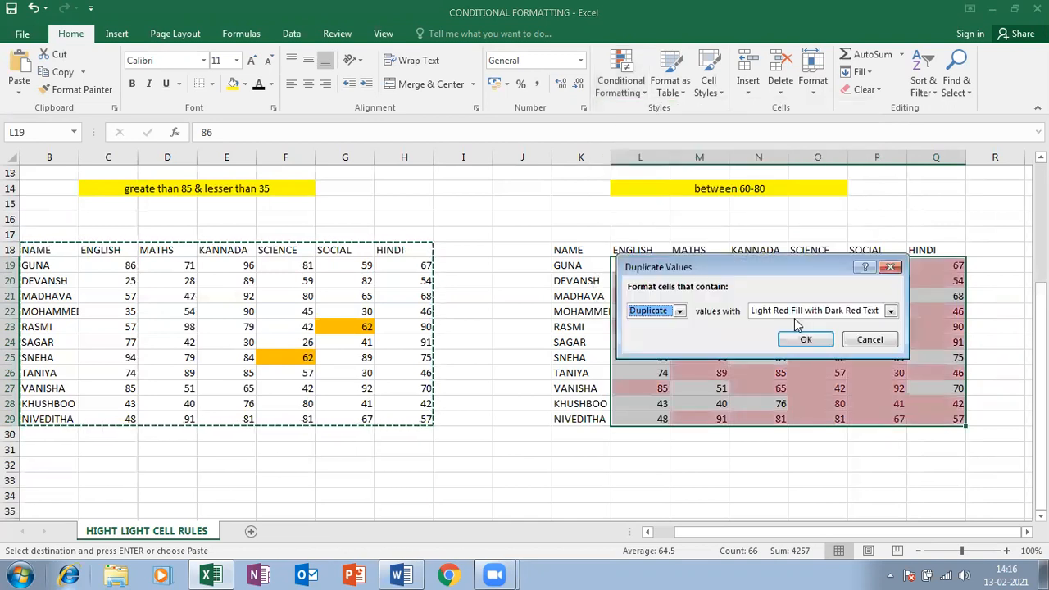
pyautogui.moveTo(756, 279); pyautogui.dragTo(390, 208)
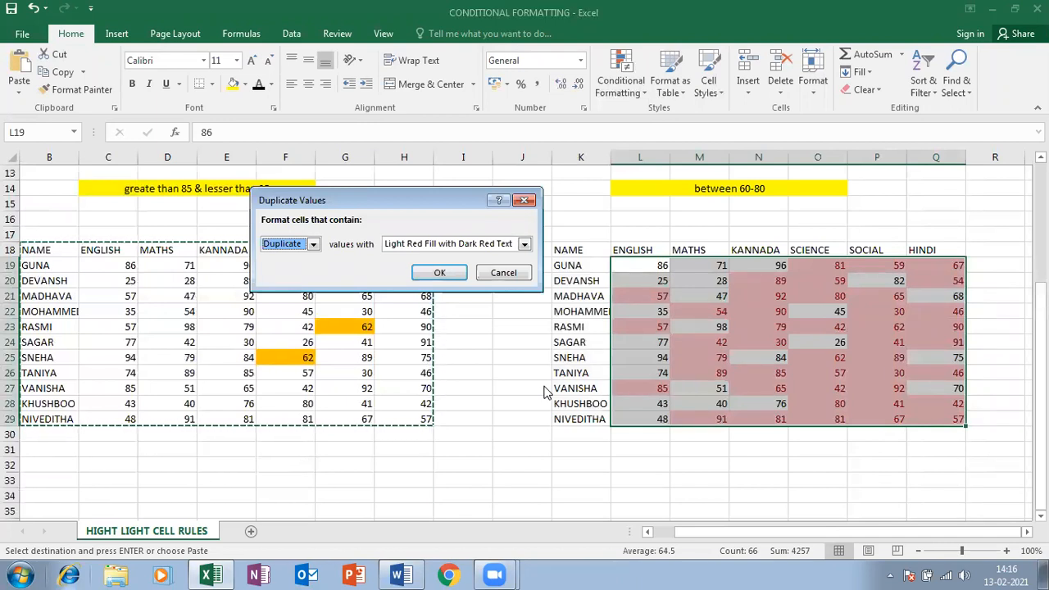
pyautogui.click(317, 249)
pyautogui.click(300, 271)
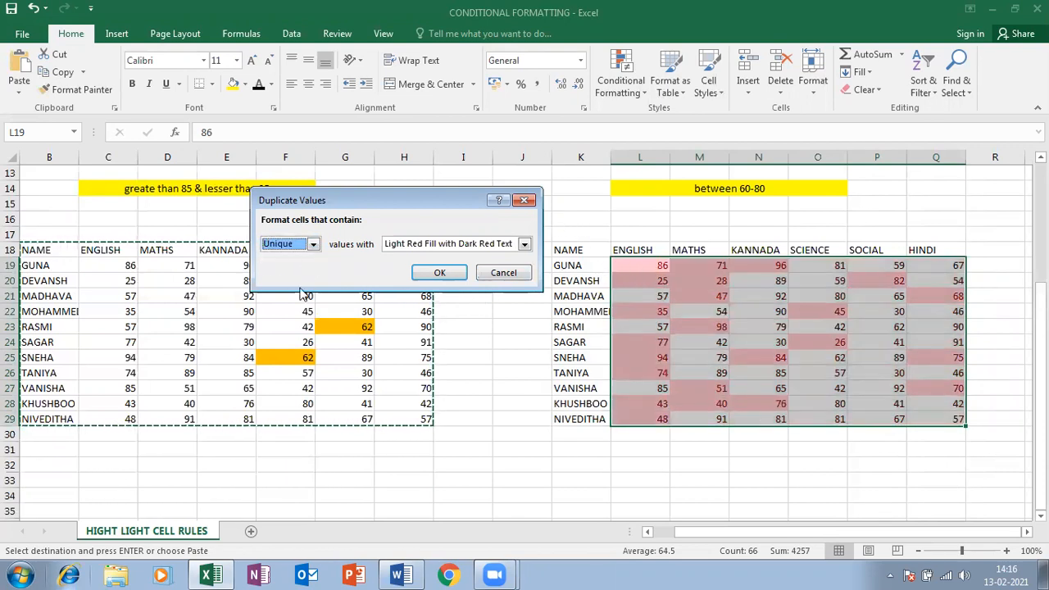
pyautogui.click(313, 243)
pyautogui.click(305, 258)
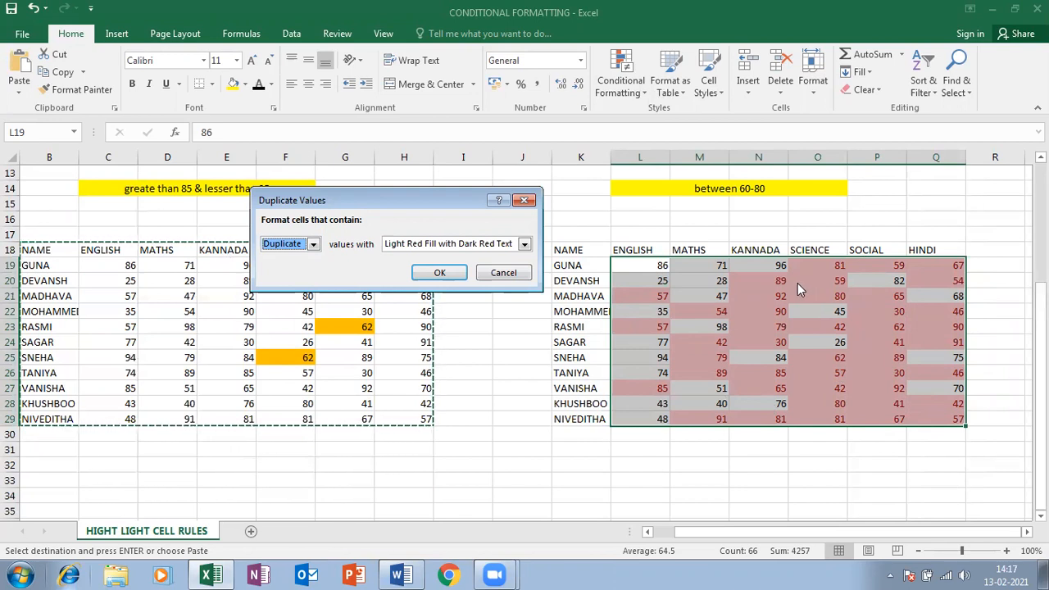
pyautogui.click(313, 244)
pyautogui.click(300, 267)
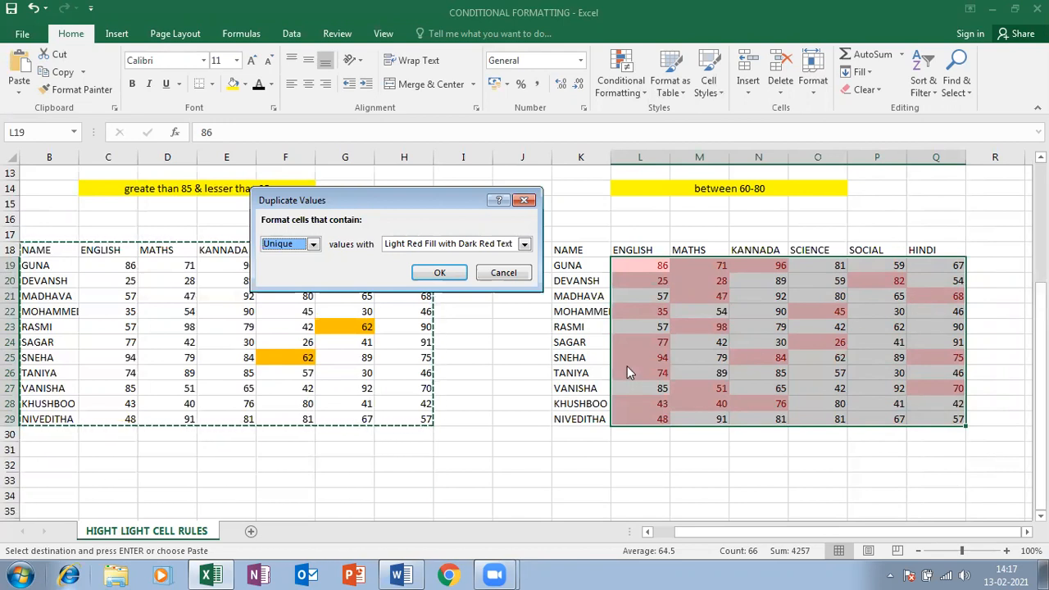
pyautogui.click(515, 245)
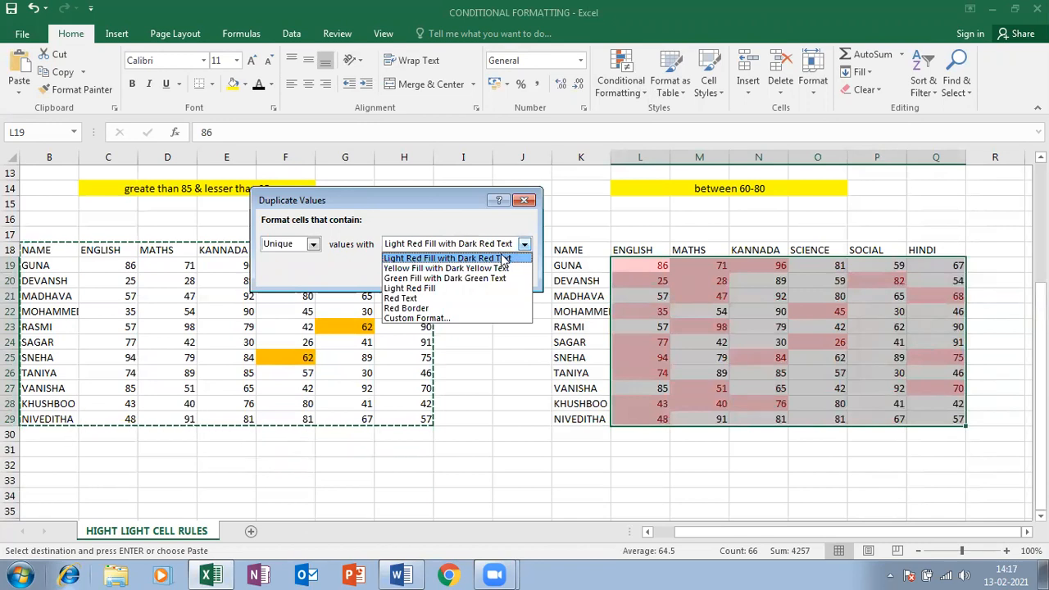
# Apply the Unique rule to L19:Q29 with a custom magenta fill
pyautogui.click(418, 319)
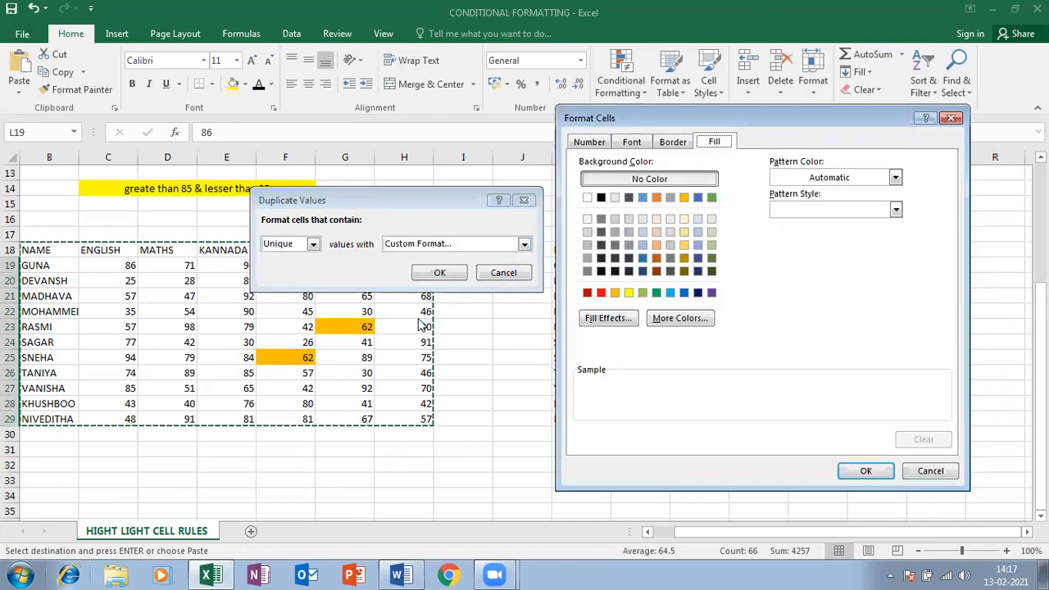
pyautogui.click(679, 317)
pyautogui.click(762, 285)
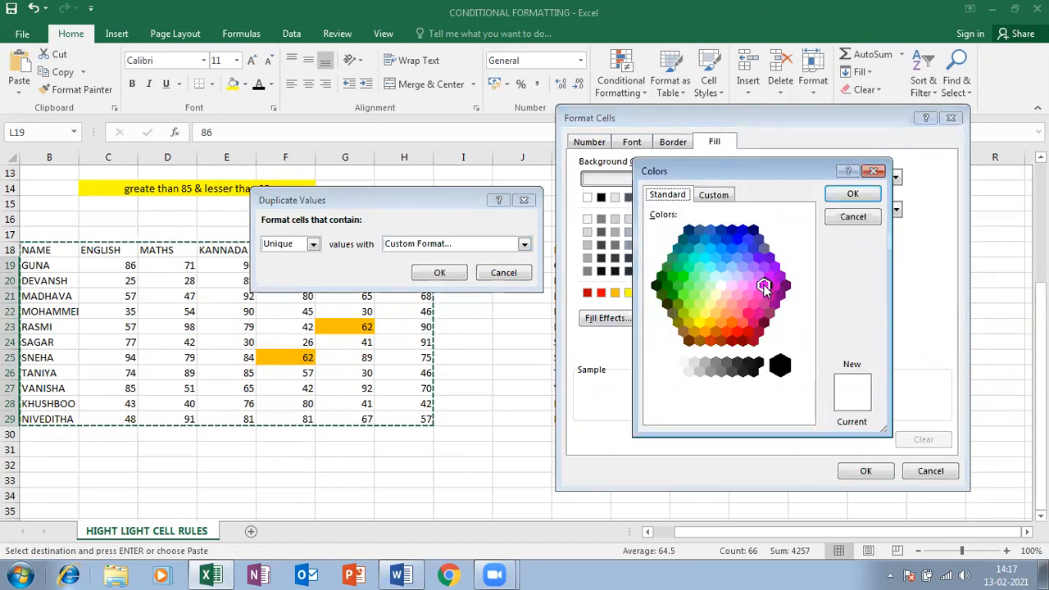
pyautogui.click(848, 195)
pyautogui.click(865, 474)
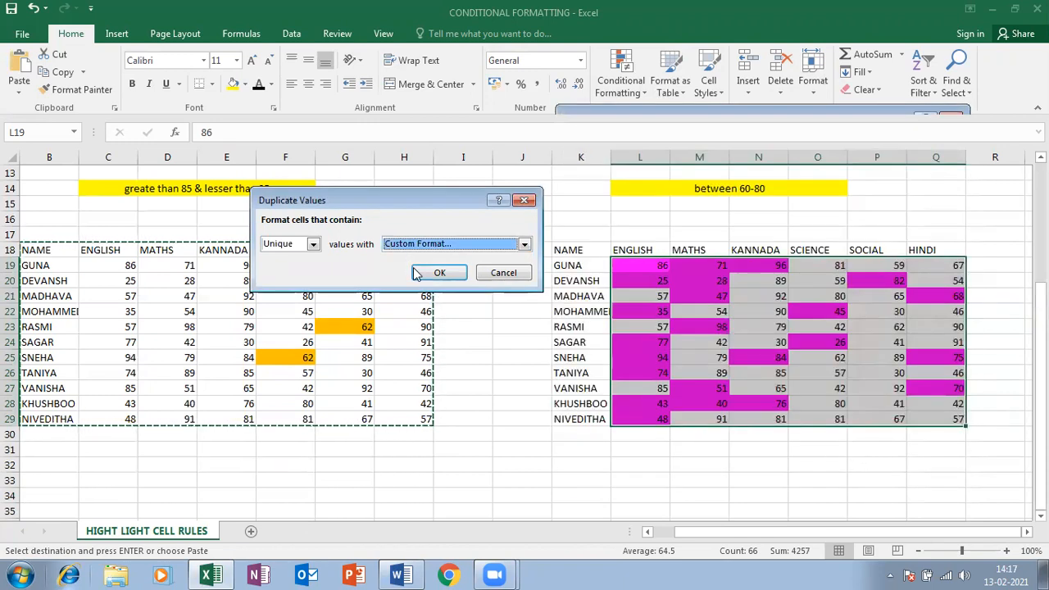
pyautogui.click(417, 273)
pyautogui.click(842, 328)
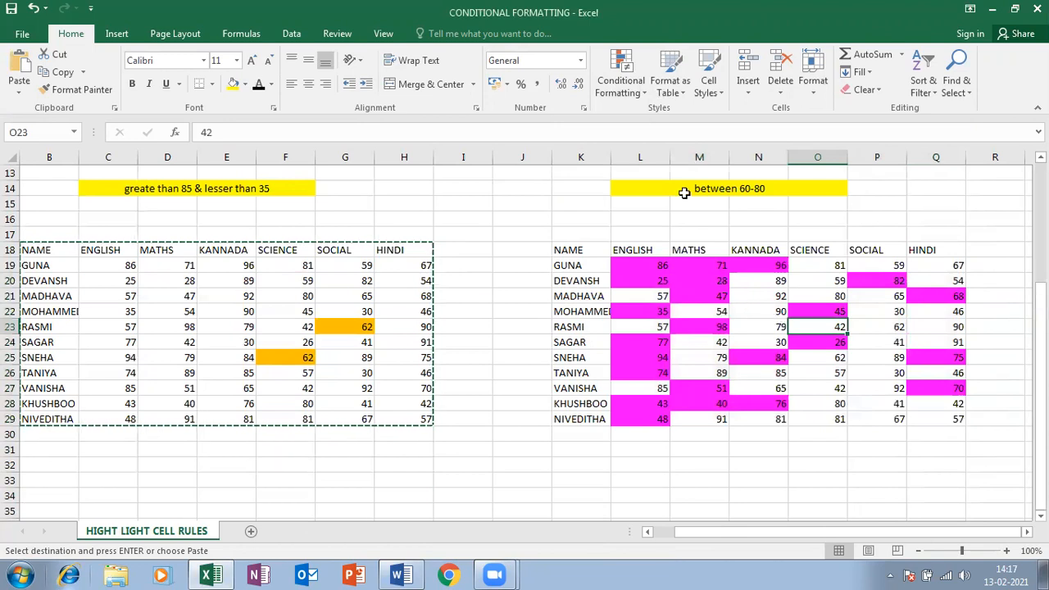
pyautogui.click(620, 75)
pyautogui.moveTo(664, 117)
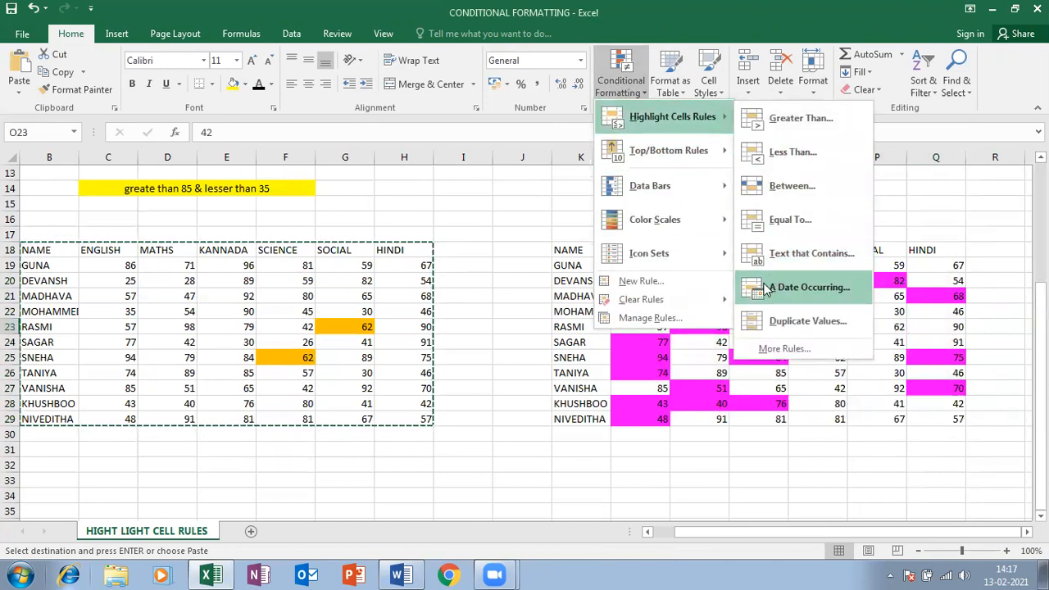
# Enter 01-02-2021 in T1 and fill daily dates down to 28-02-2021 in T28
pyautogui.click(820, 448)
pyautogui.moveTo(955, 223); pyautogui.dragTo(914, 214)
pyautogui.scroll(4, 857, 251)
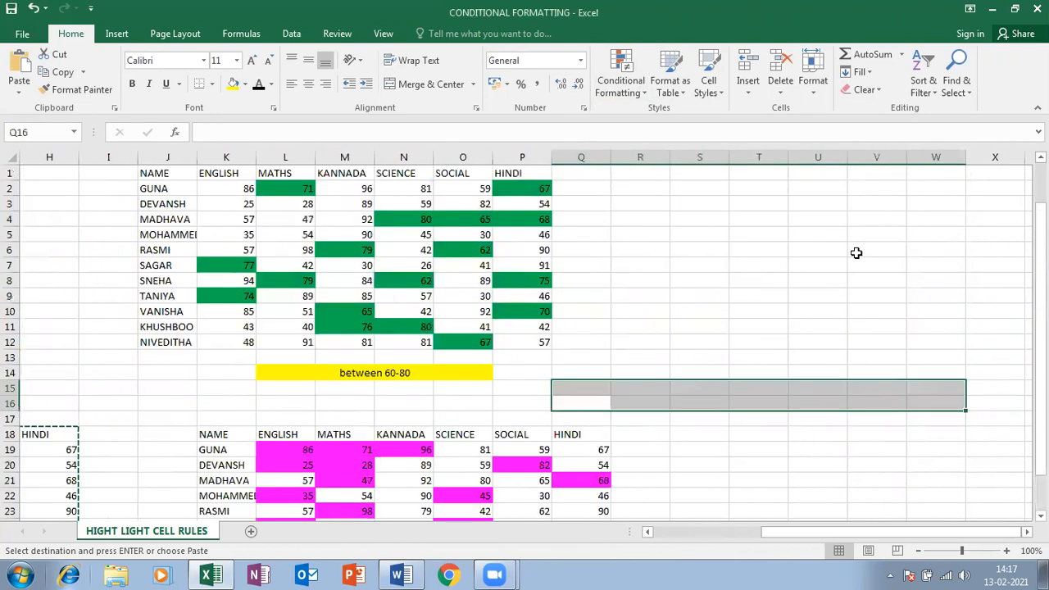
pyautogui.click(747, 175)
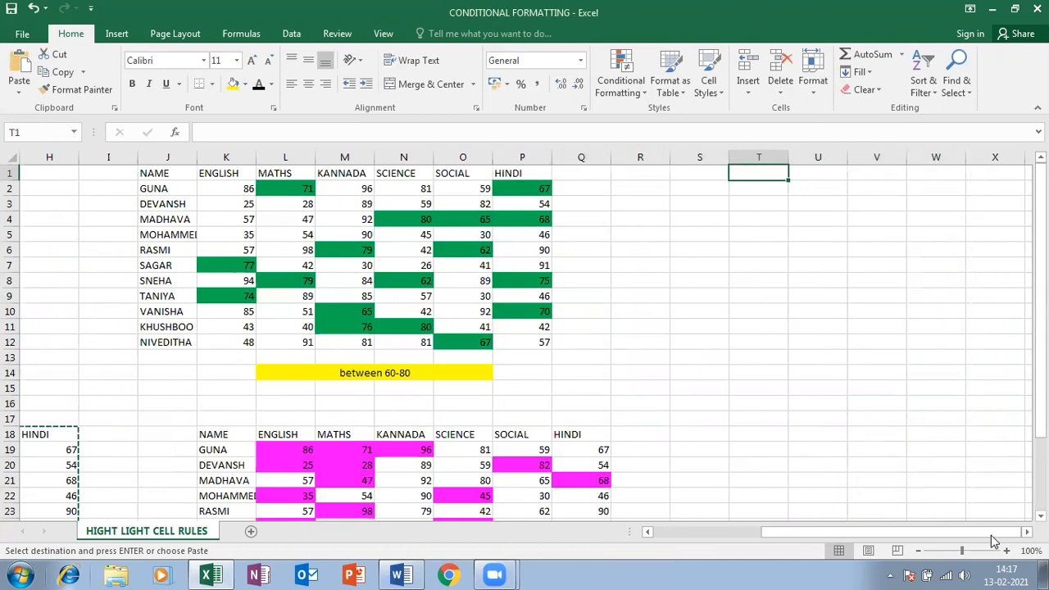
pyautogui.write('0')
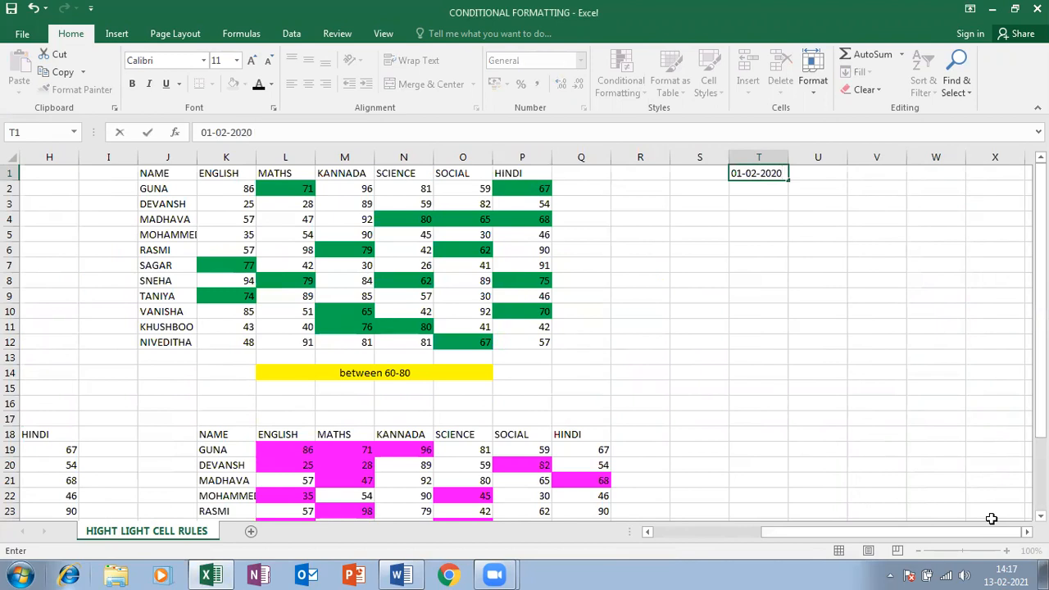
pyautogui.press('BackSpace')
pyautogui.write('1')
pyautogui.press('Return')
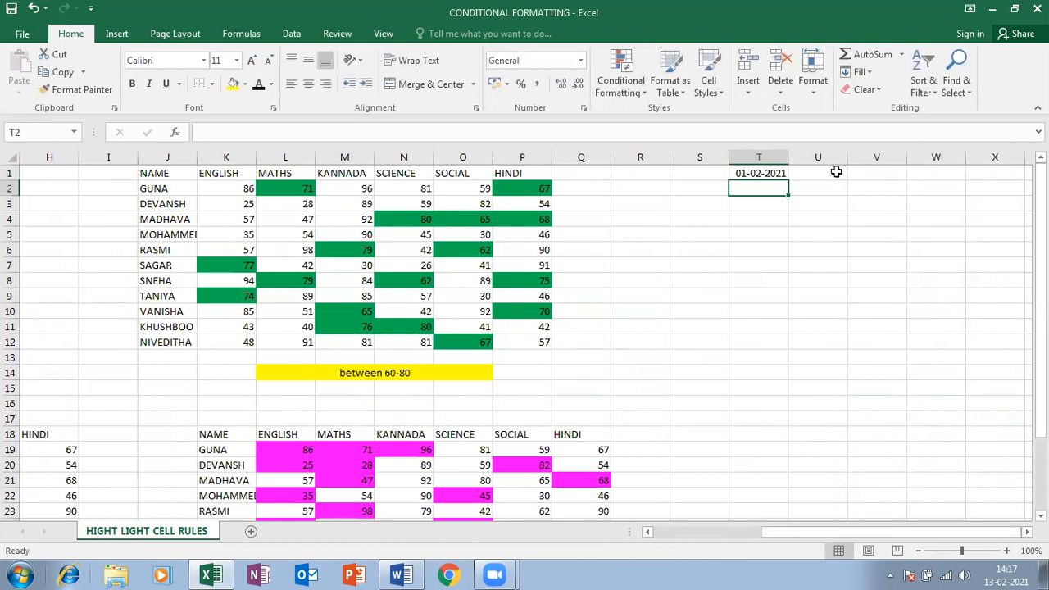
pyautogui.click(751, 173)
pyautogui.moveTo(787, 181); pyautogui.dragTo(761, 531)
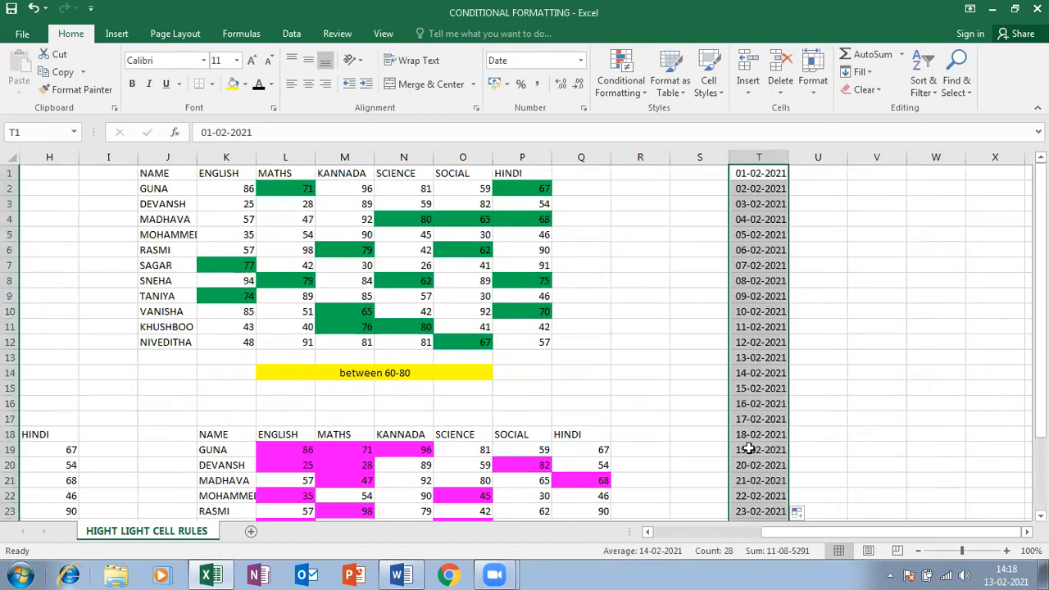
# Start an A Date Occurring rule on column T with Yesterday as the period
pyautogui.click(643, 90)
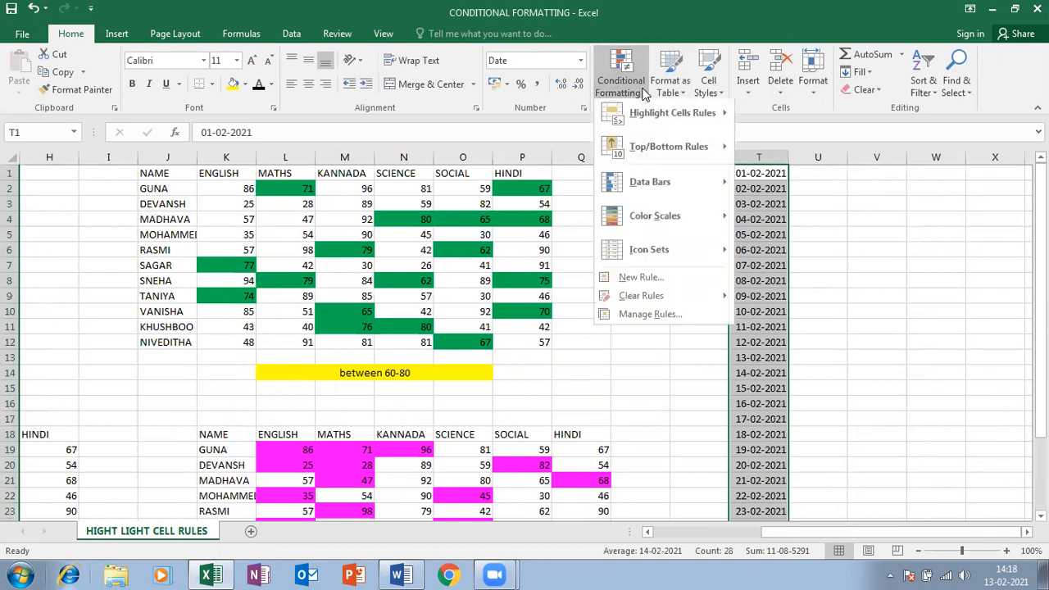
pyautogui.moveTo(656, 111)
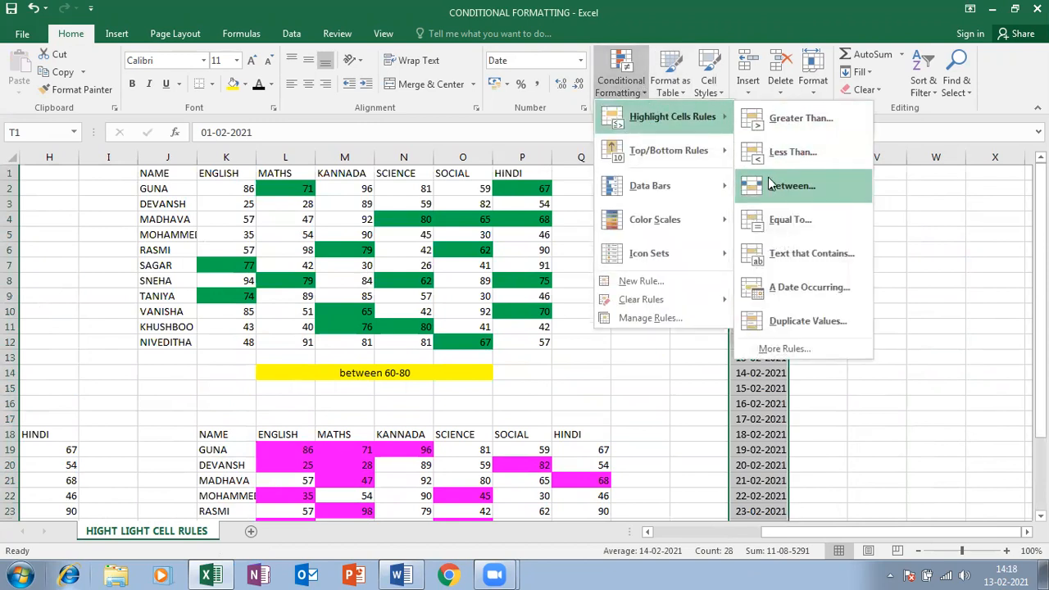
pyautogui.click(778, 288)
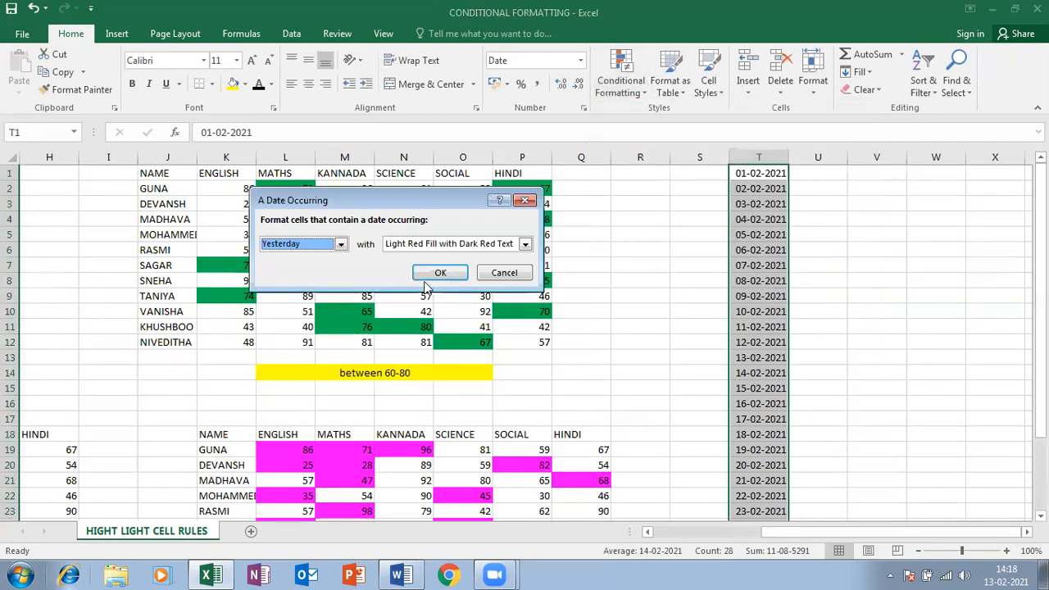
pyautogui.click(340, 245)
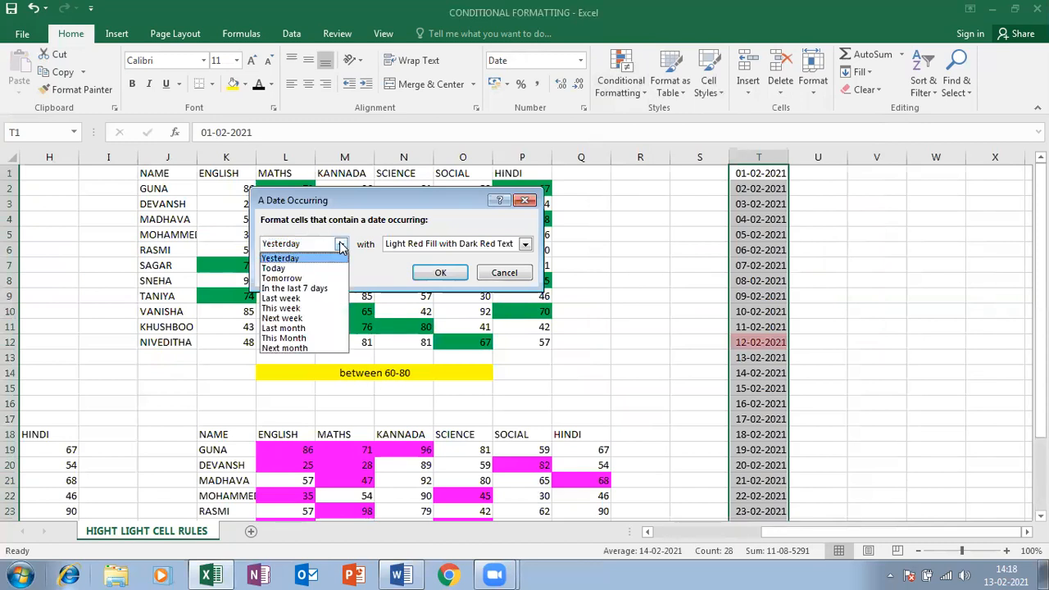
pyautogui.click(285, 258)
pyautogui.click(428, 244)
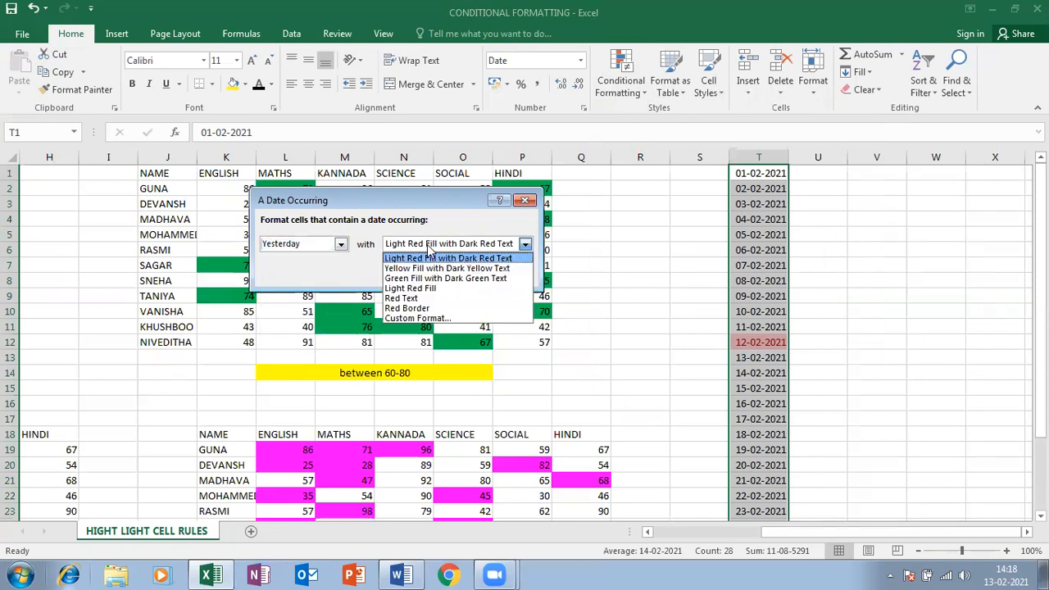
# Give the Yesterday date rule a custom bright green fill
pyautogui.click(417, 317)
pyautogui.click(341, 253)
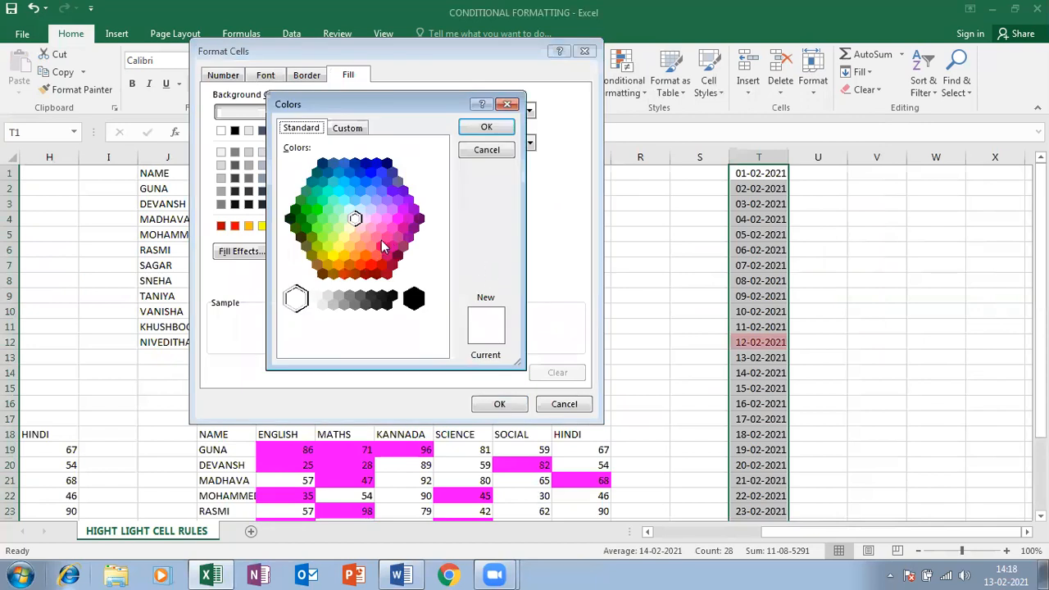
pyautogui.click(317, 209)
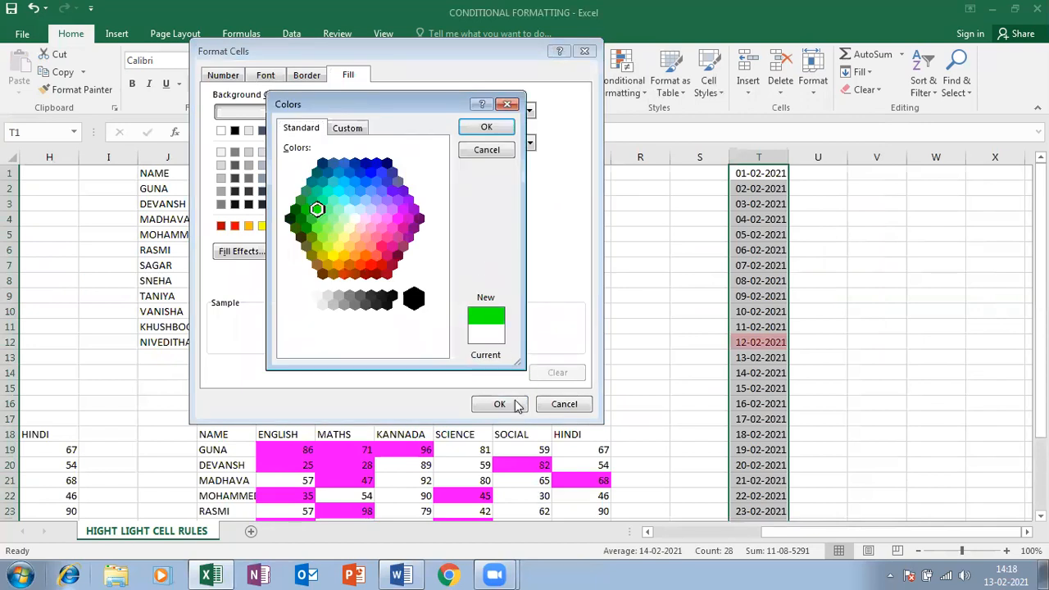
pyautogui.click(485, 127)
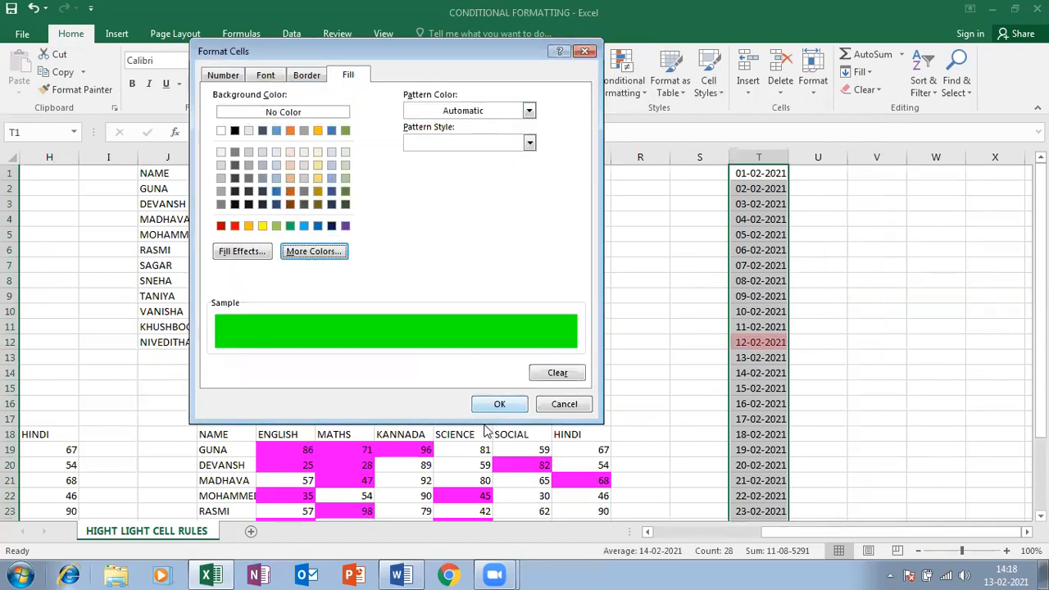
pyautogui.click(493, 405)
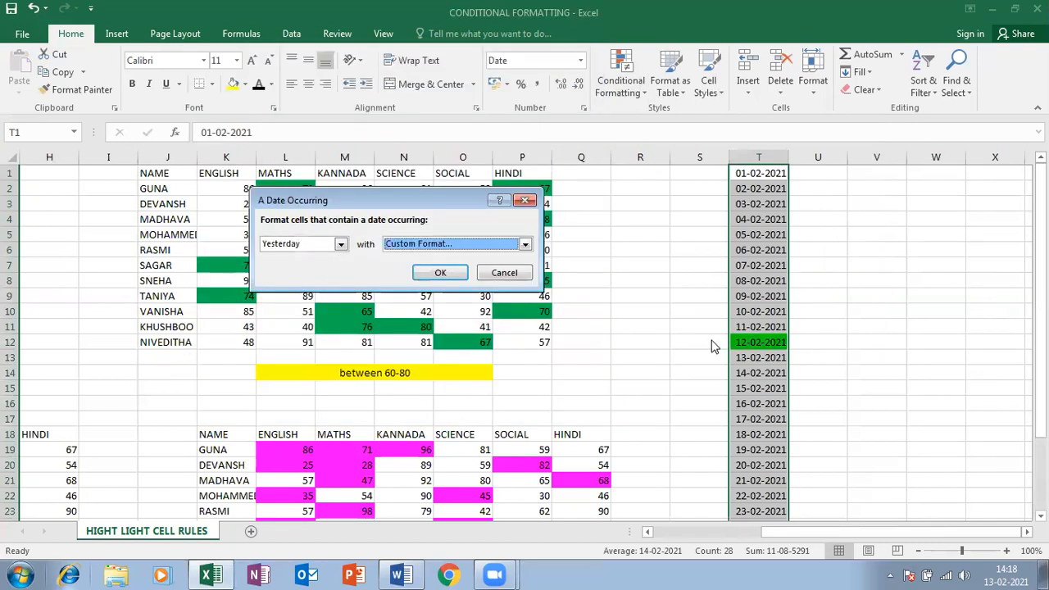
# Preview the date rule with Today, Tomorrow, In the last 7 days, Last week and This week
pyautogui.click(340, 244)
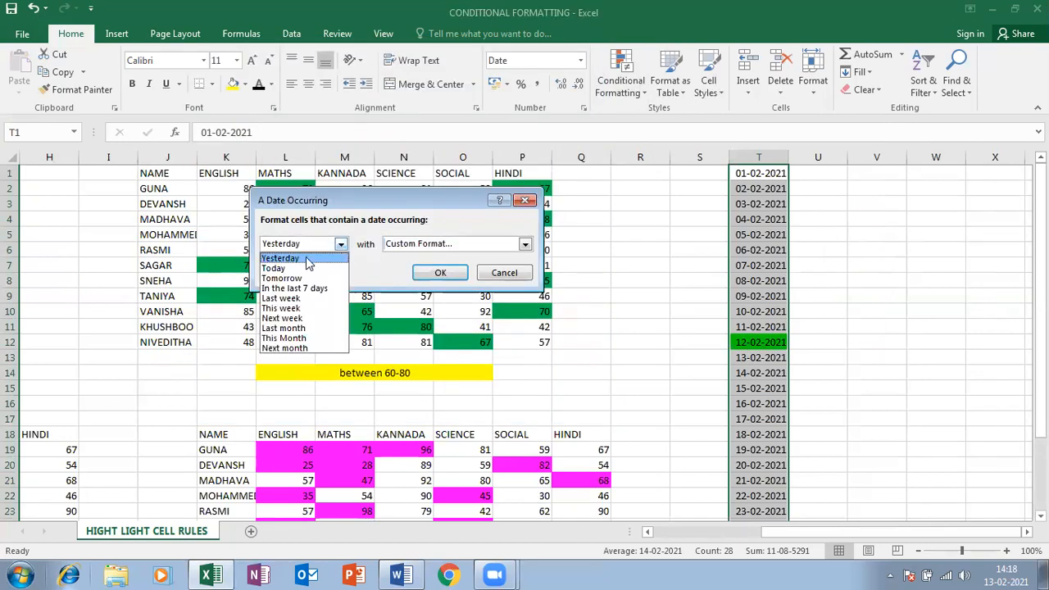
pyautogui.click(305, 269)
pyautogui.click(340, 243)
pyautogui.click(286, 278)
pyautogui.click(340, 243)
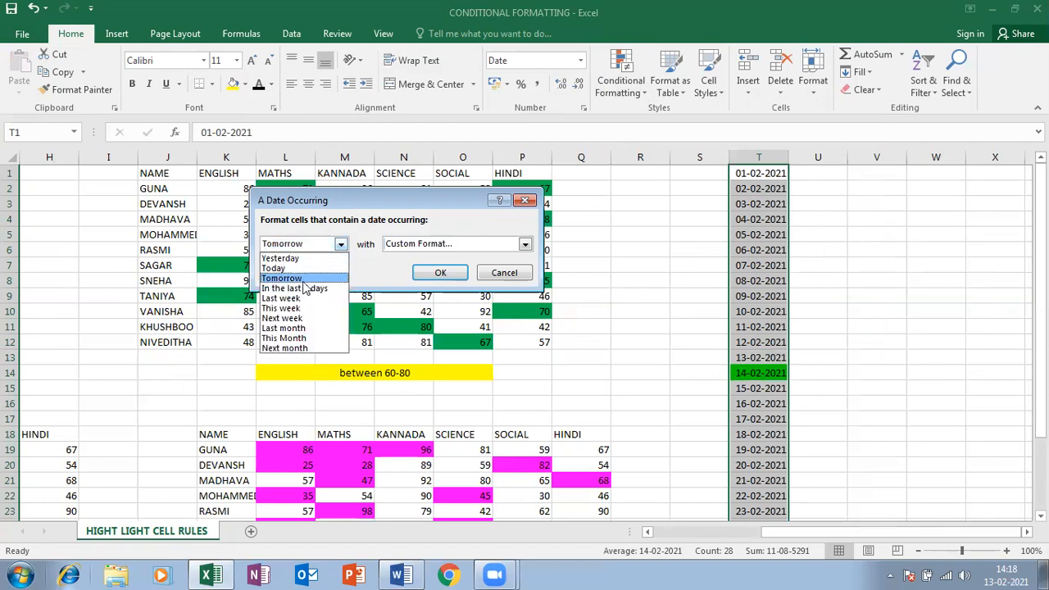
pyautogui.click(301, 289)
pyautogui.click(340, 245)
pyautogui.click(305, 298)
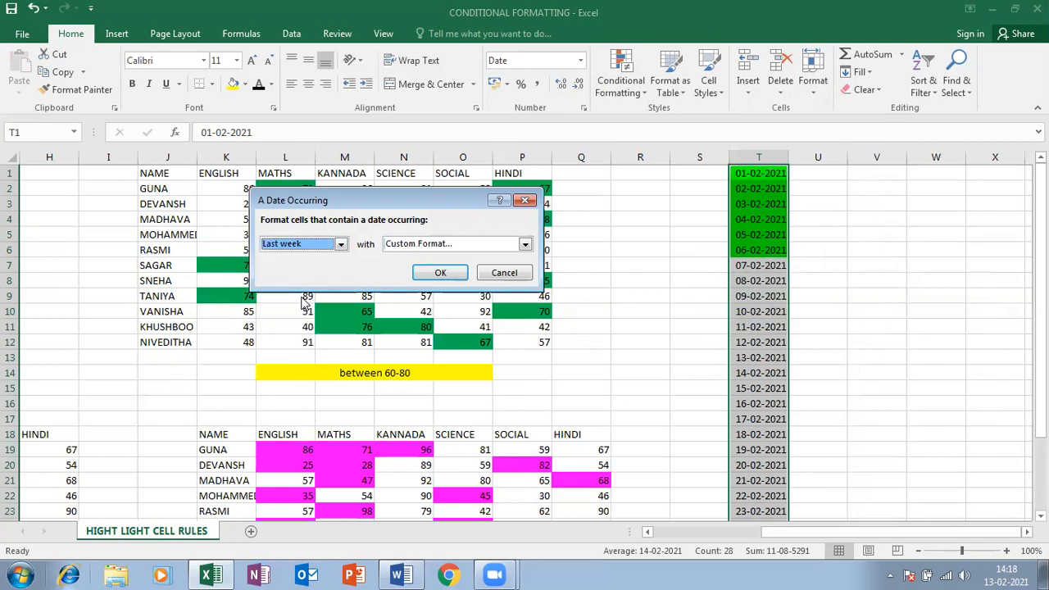
pyautogui.click(341, 244)
pyautogui.click(291, 308)
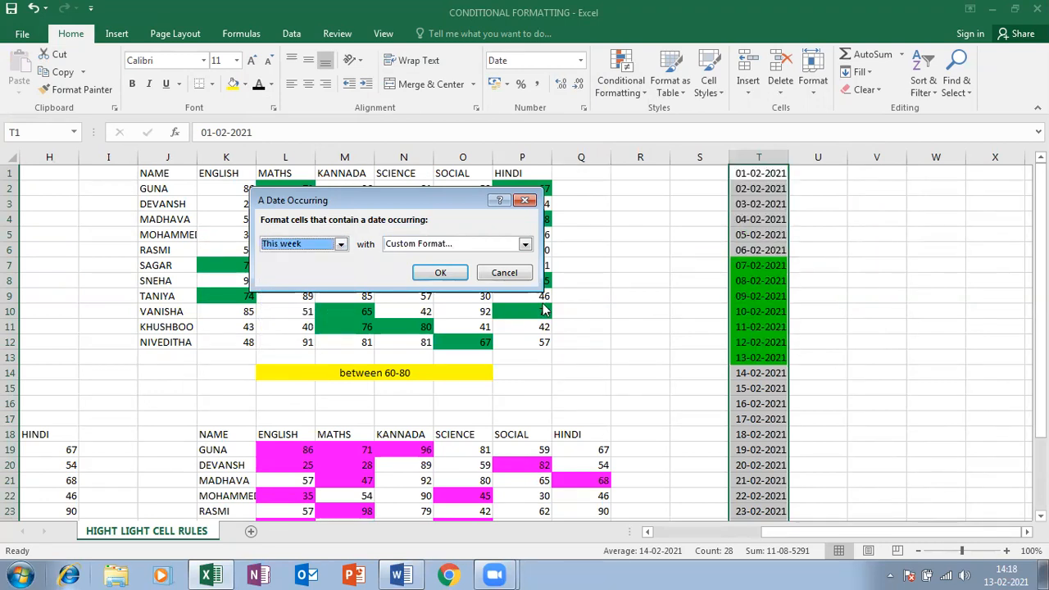
# Try Last month, This Month and Next month, then apply the rule with This week
pyautogui.click(340, 244)
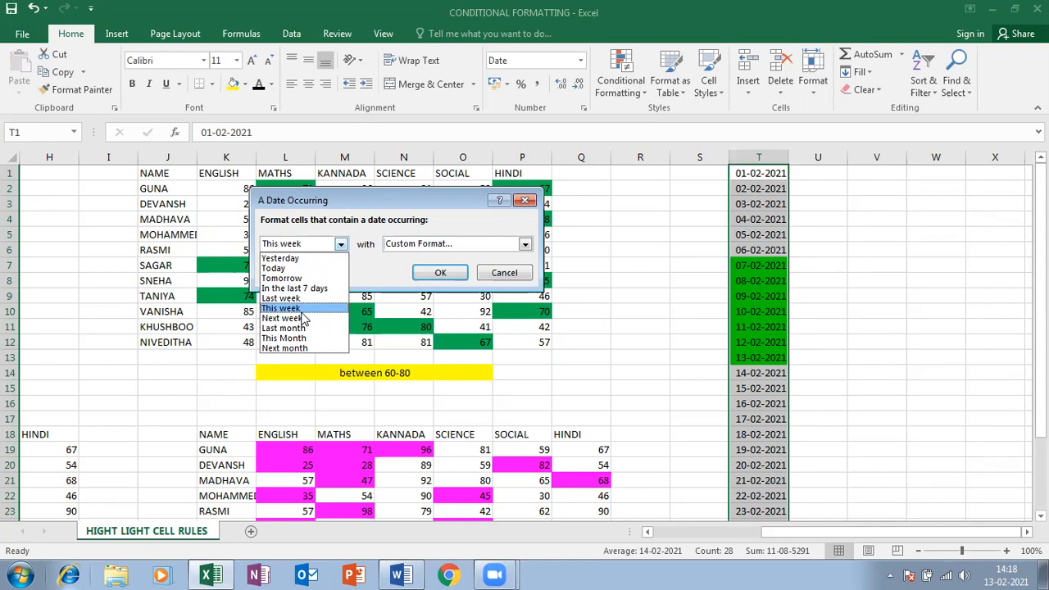
pyautogui.click(295, 327)
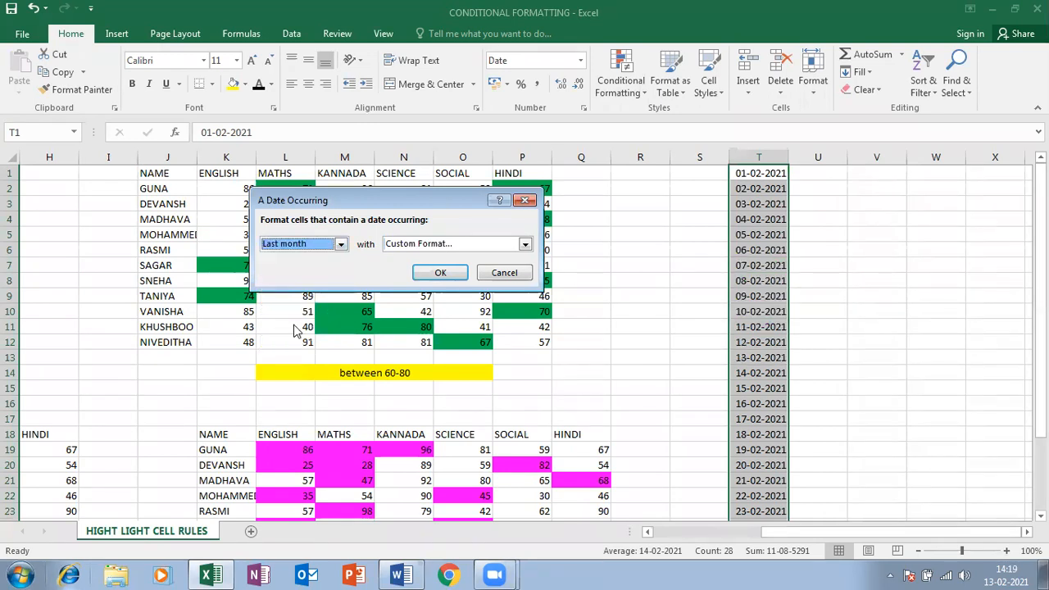
pyautogui.click(317, 244)
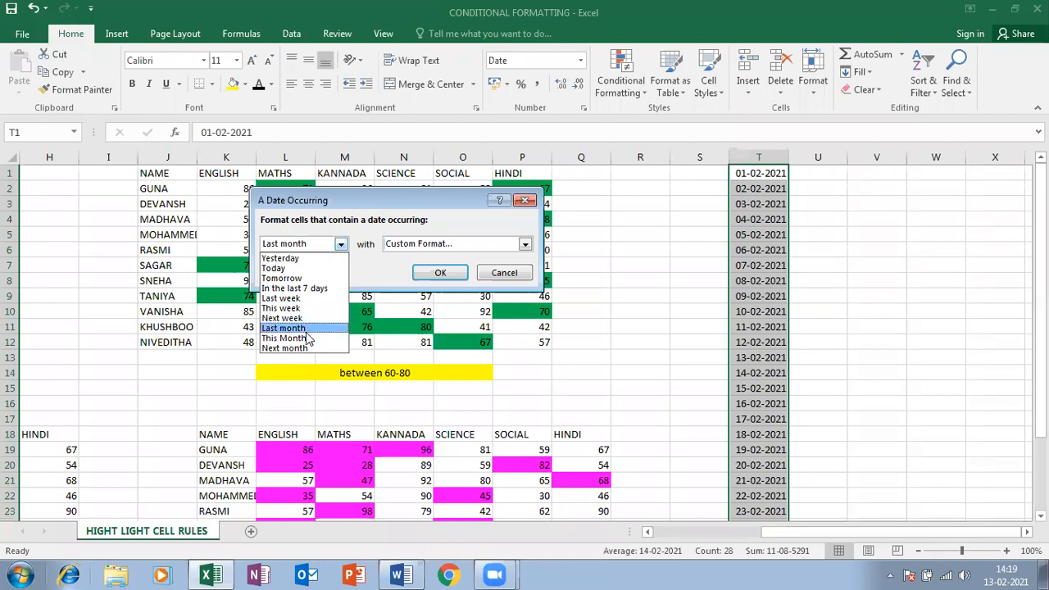
pyautogui.click(307, 339)
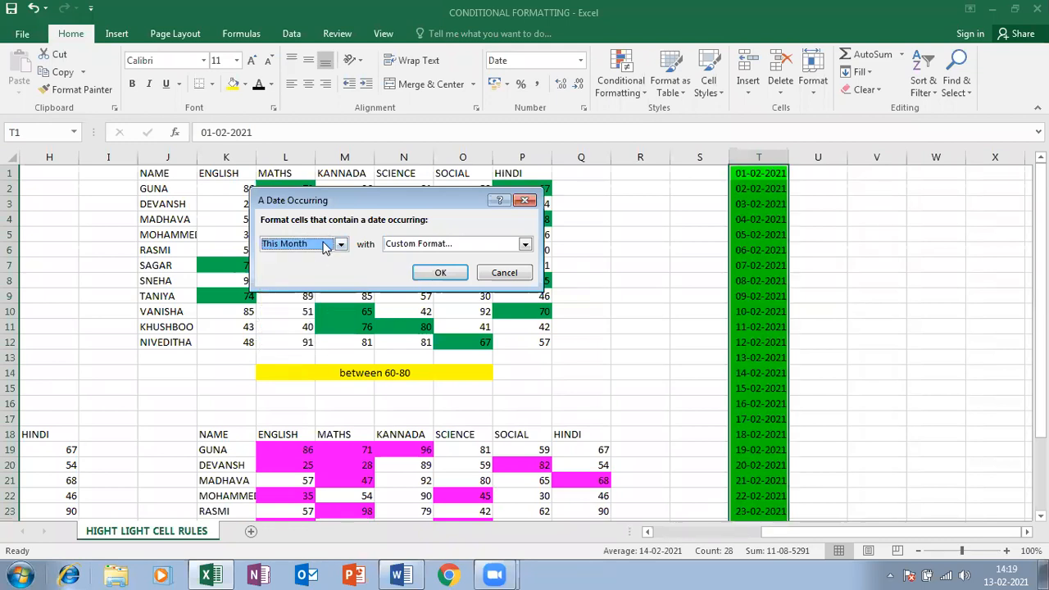
pyautogui.click(340, 244)
pyautogui.click(292, 348)
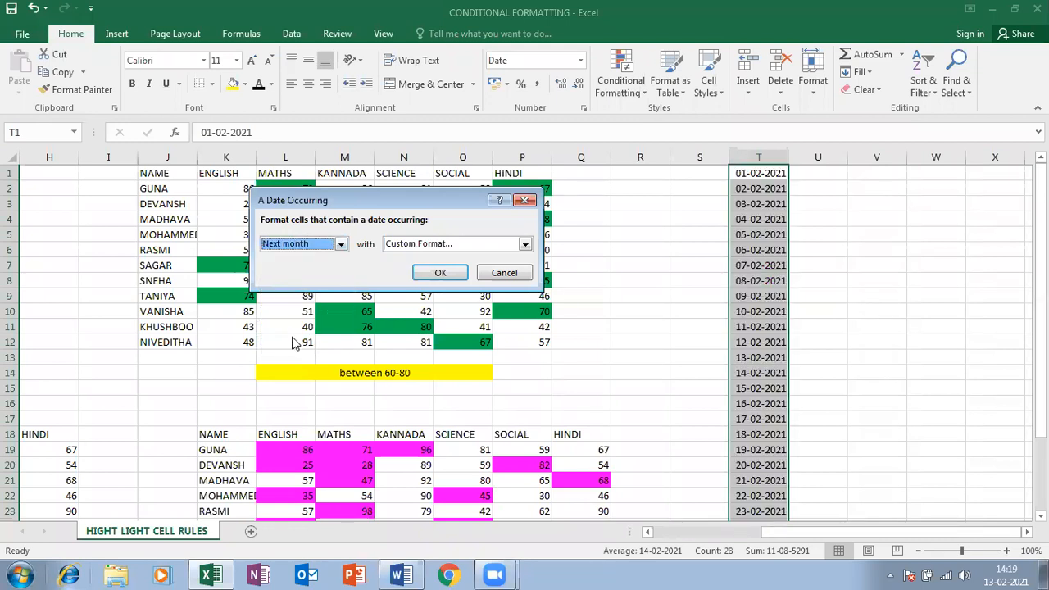
pyautogui.click(328, 246)
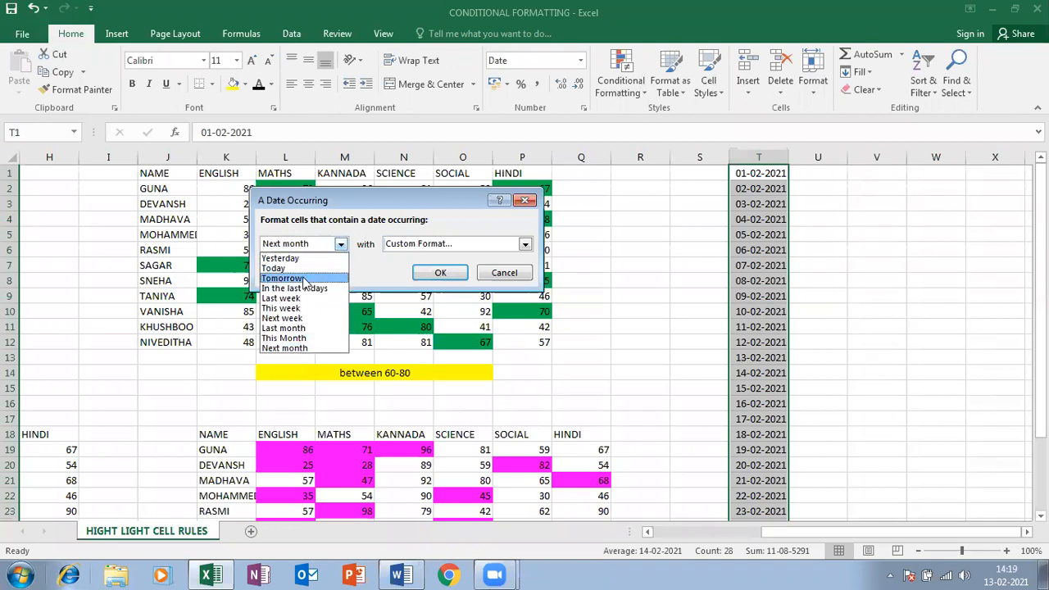
pyautogui.click(298, 309)
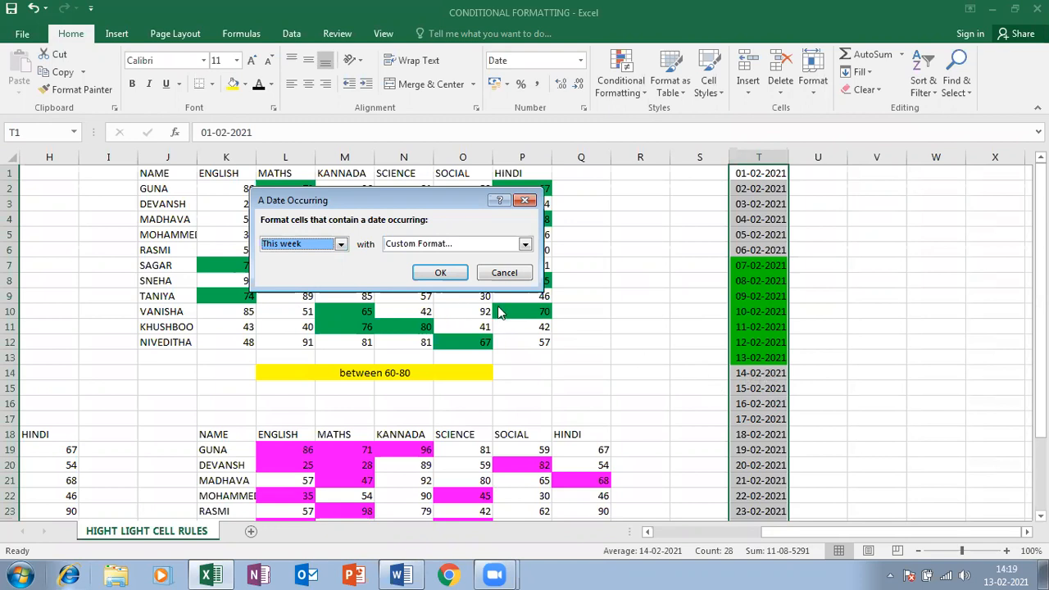
pyautogui.click(566, 529)
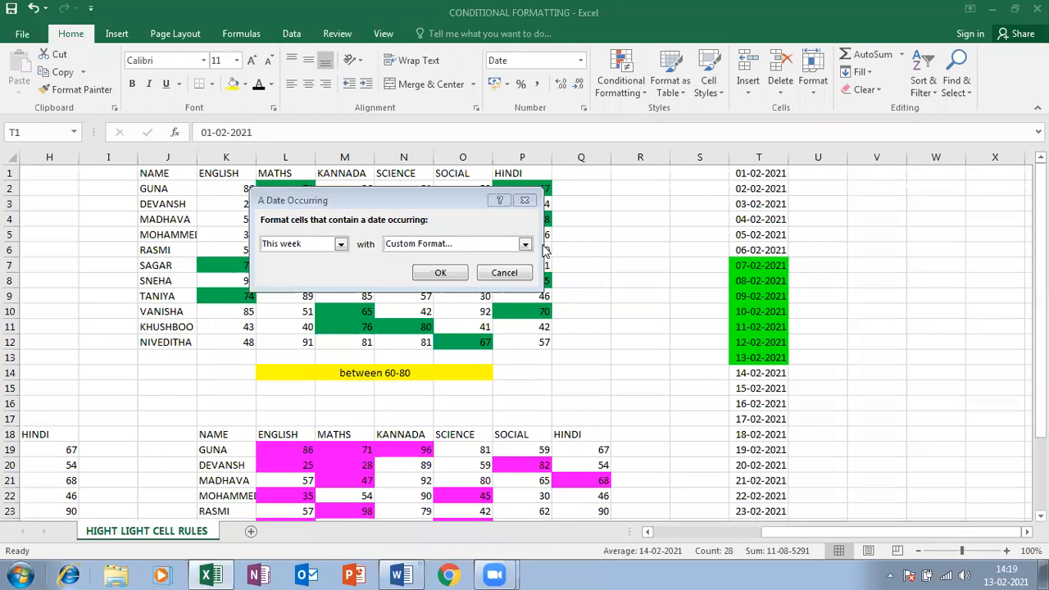
pyautogui.click(453, 271)
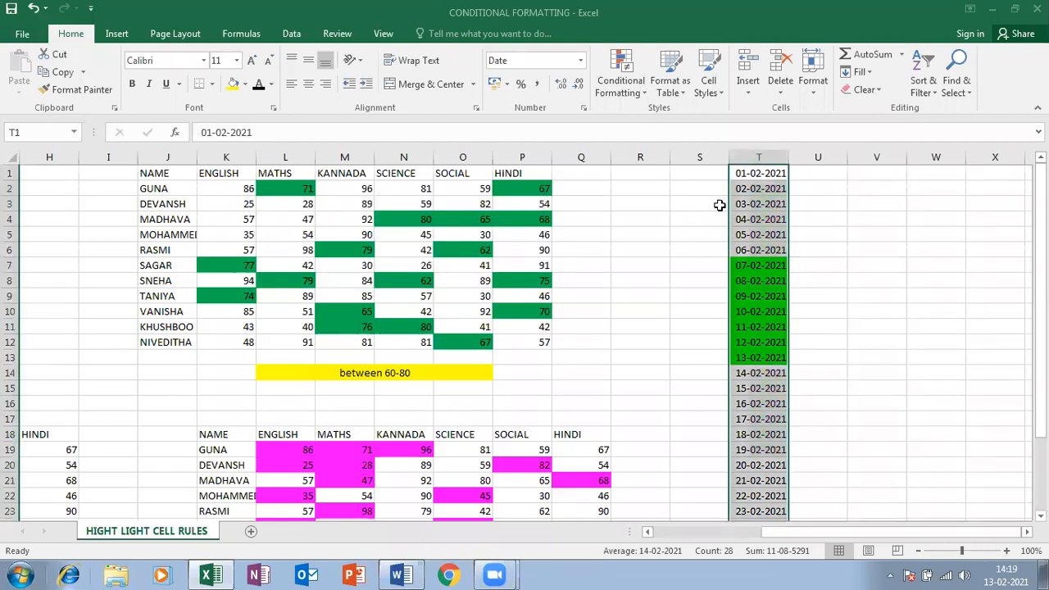
# Select all of column V
pyautogui.click(614, 73)
pyautogui.moveTo(668, 120)
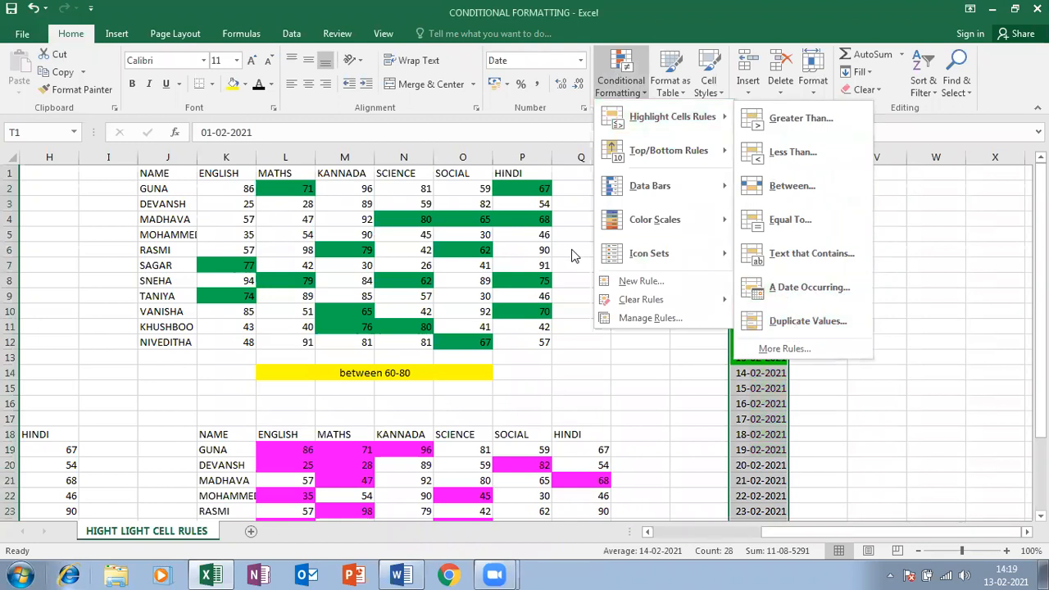
pyautogui.click(838, 259)
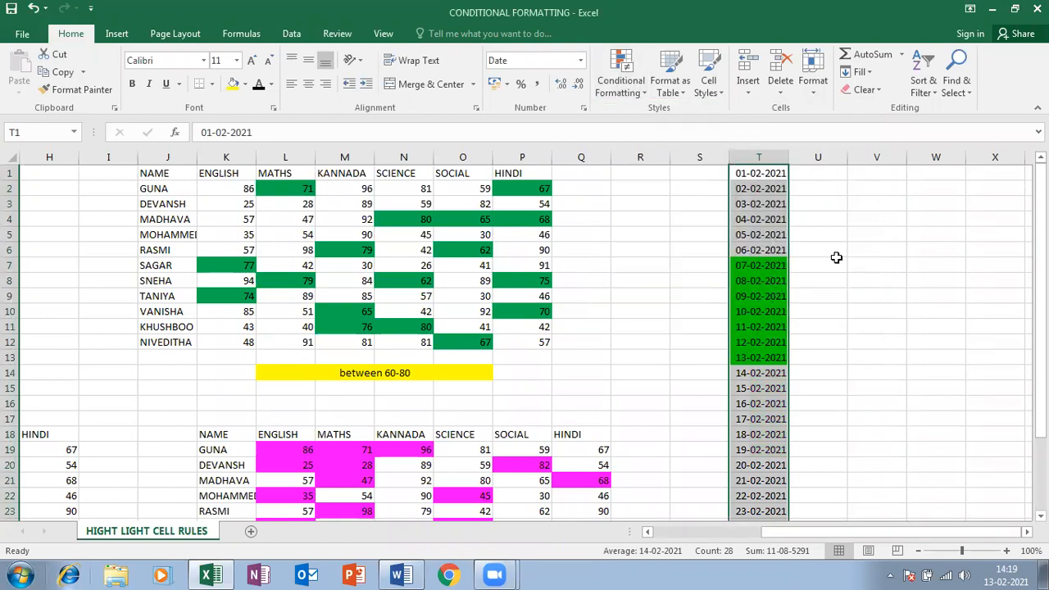
pyautogui.click(857, 171)
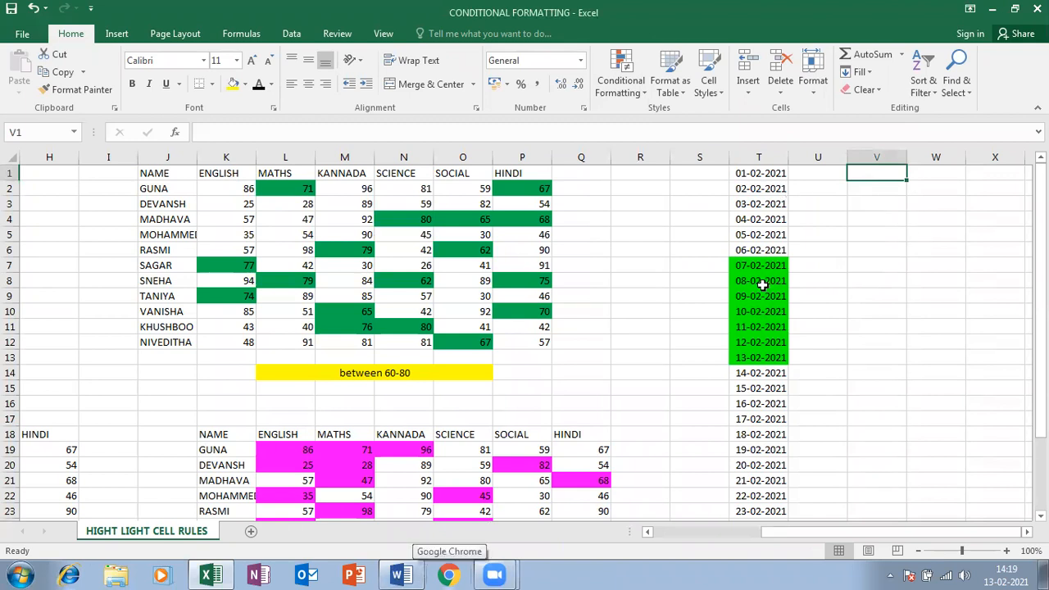
pyautogui.click(870, 154)
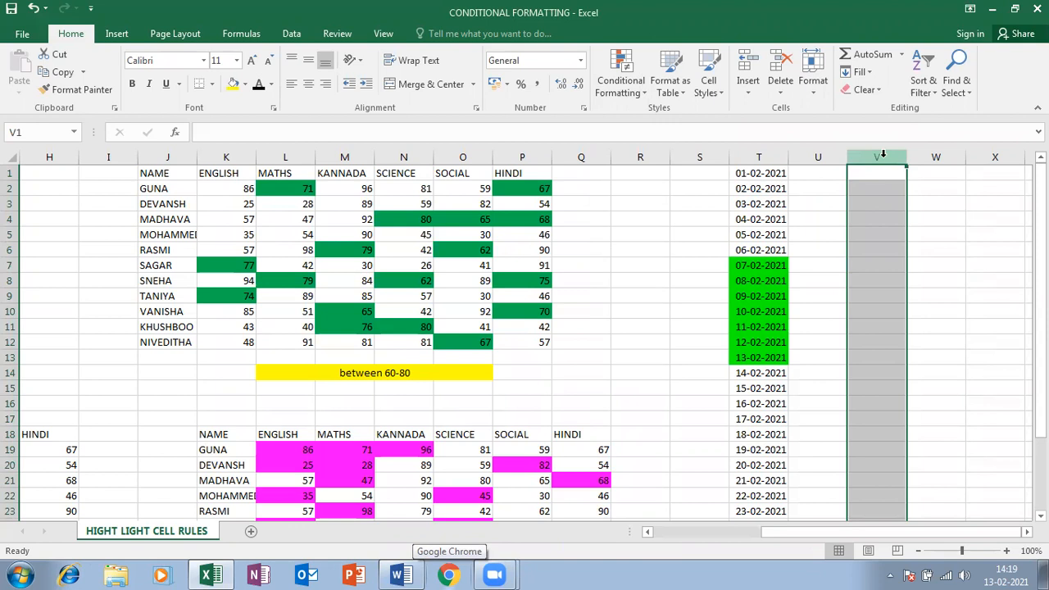
# Start a Text That Contains rule for ABSENT on column V
pyautogui.click(613, 71)
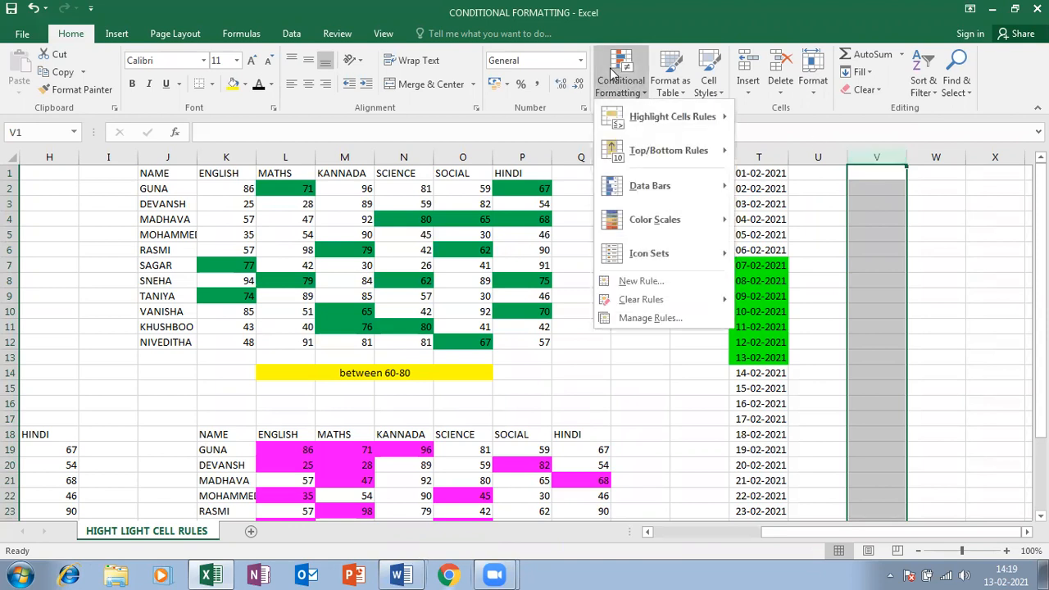
pyautogui.moveTo(666, 117)
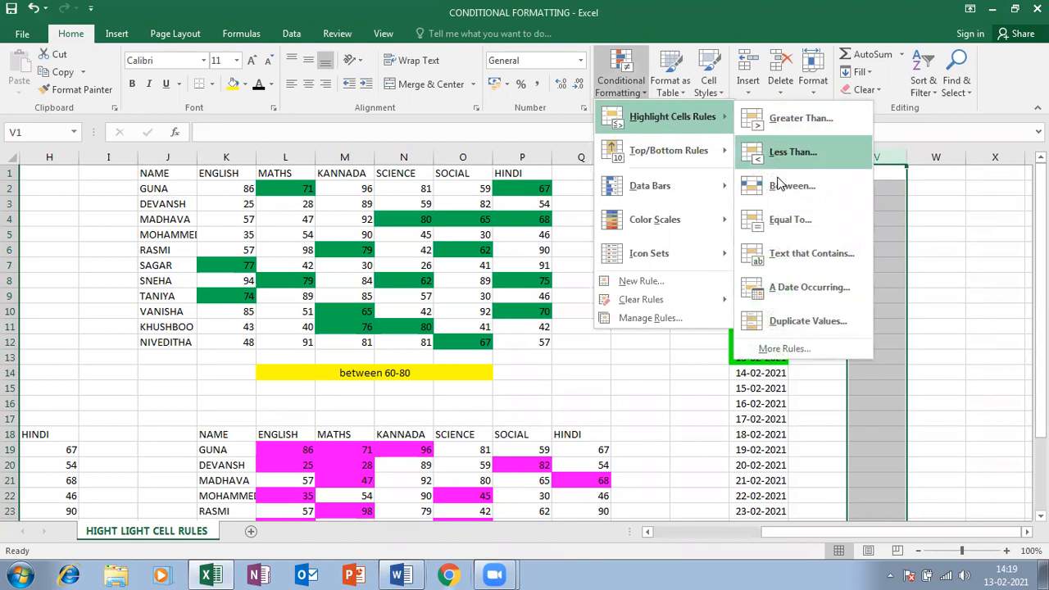
pyautogui.click(783, 253)
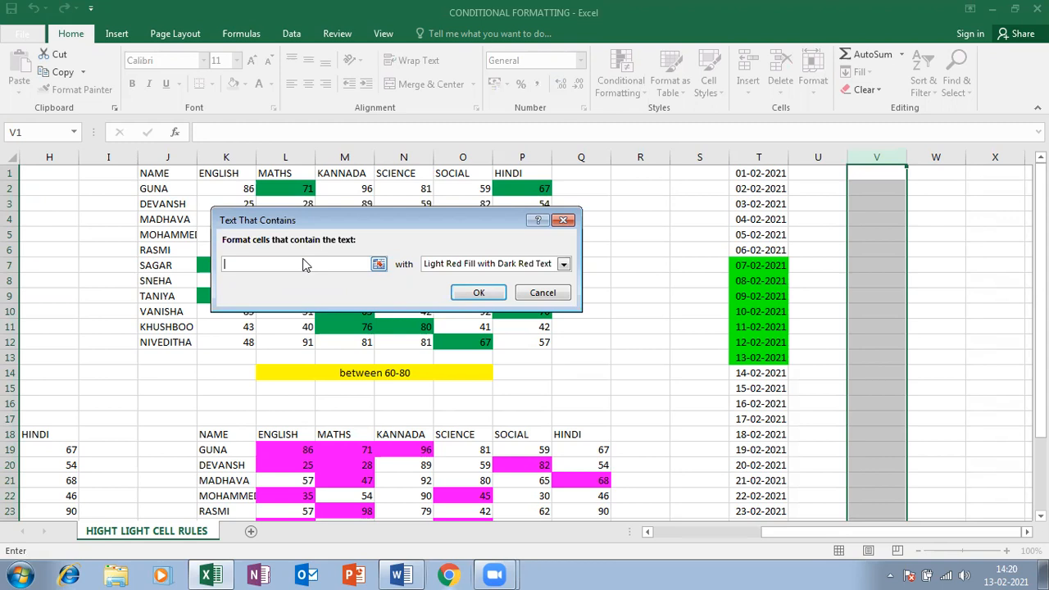
pyautogui.write('ab')
pyautogui.press('BackSpace')
pyautogui.press('BackSpace')
pyautogui.write('ABSENT')
# Give the ABSENT rule a custom red fill and apply it
pyautogui.click(557, 263)
pyautogui.click(437, 338)
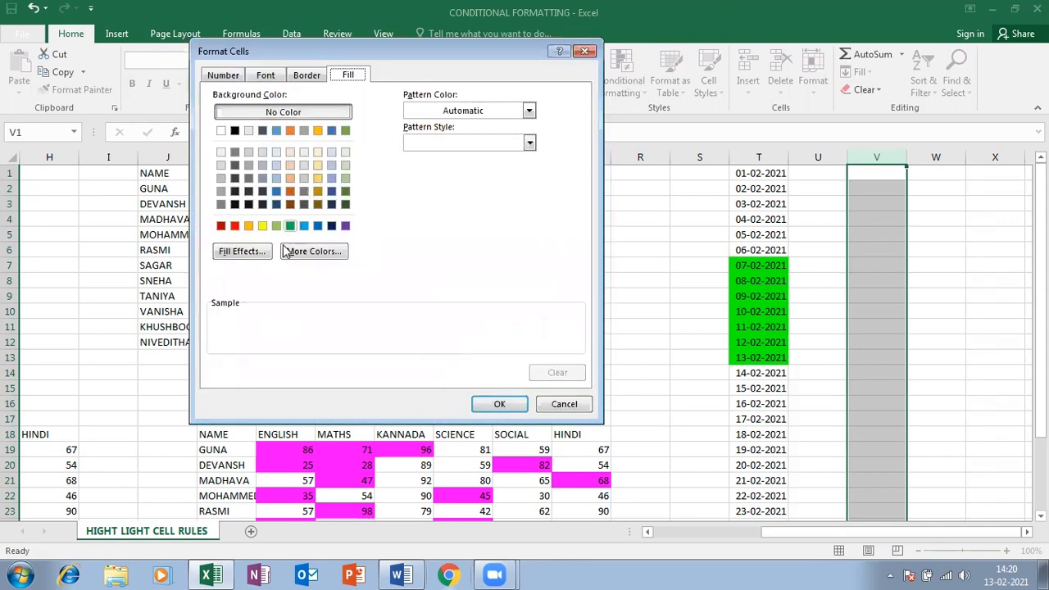
pyautogui.click(312, 251)
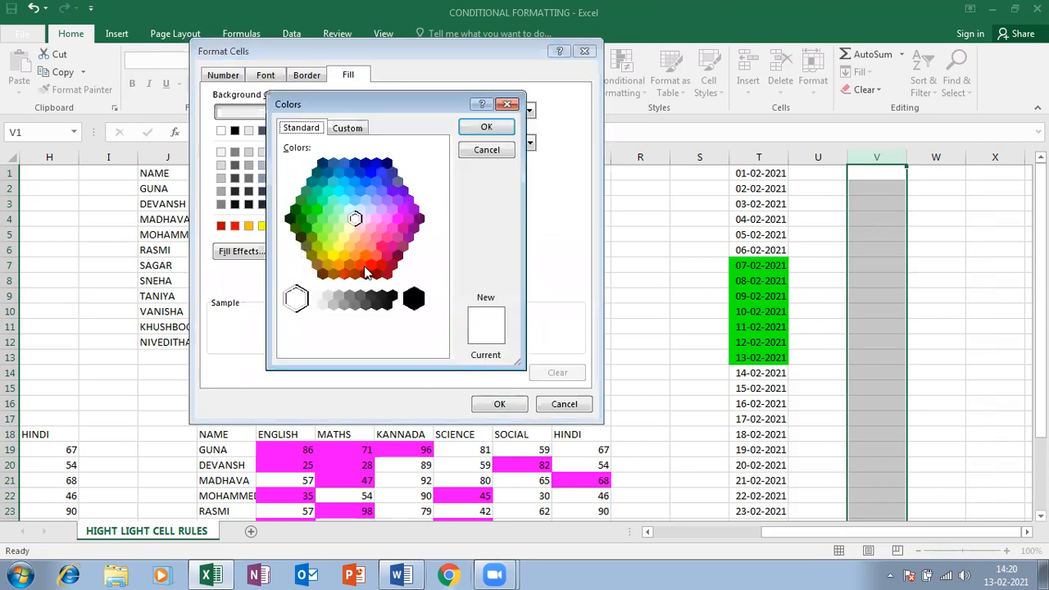
pyautogui.click(370, 263)
pyautogui.click(511, 406)
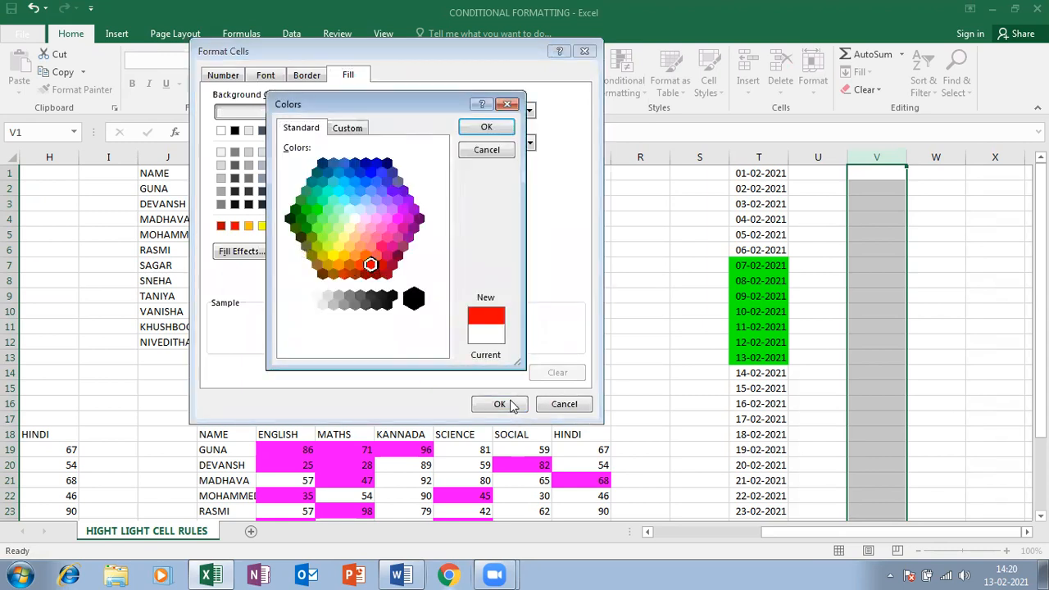
pyautogui.click(486, 127)
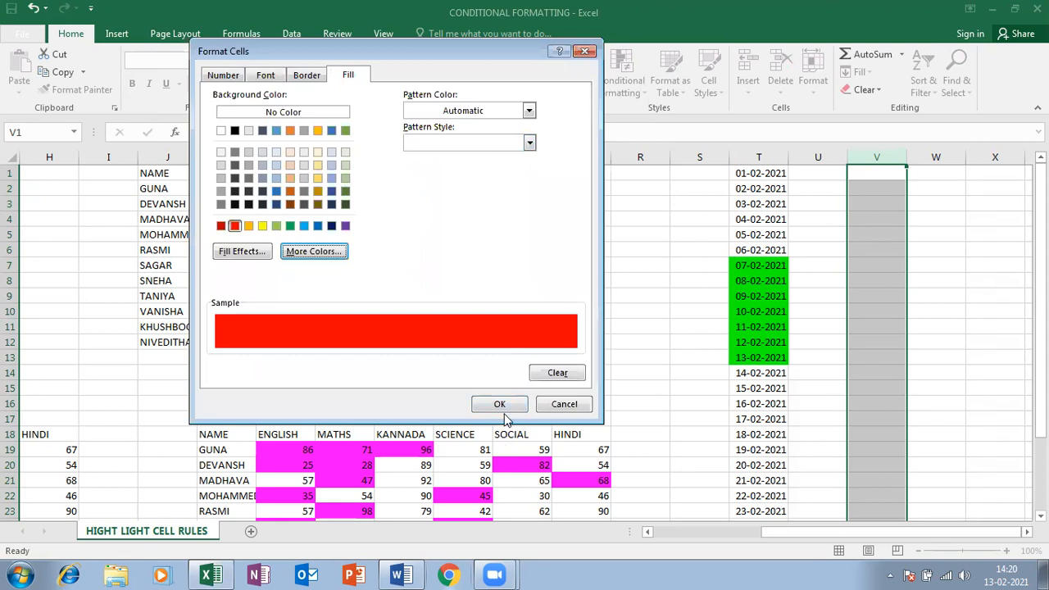
pyautogui.click(500, 407)
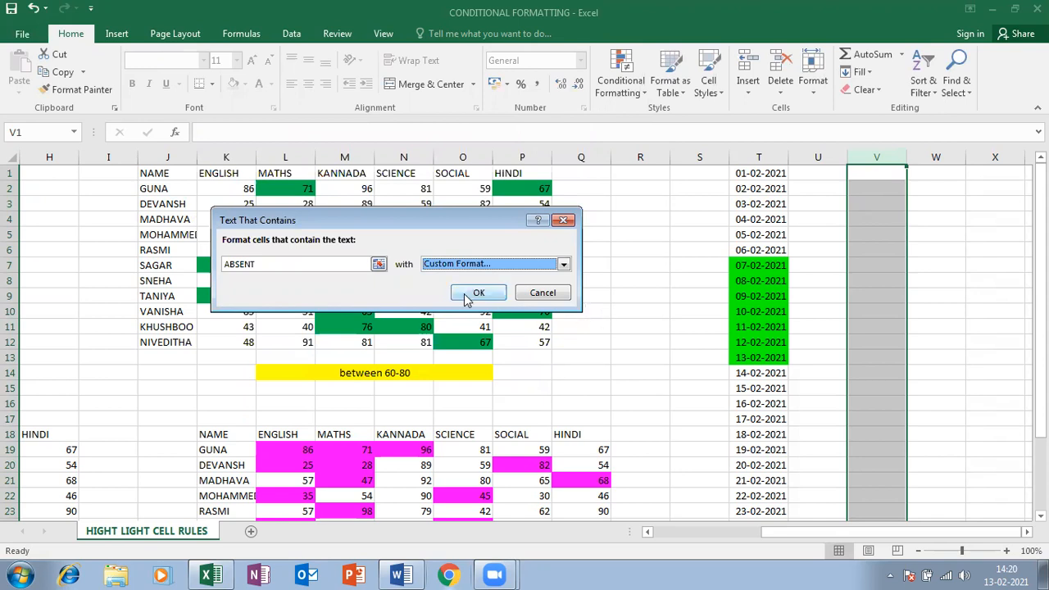
pyautogui.click(477, 293)
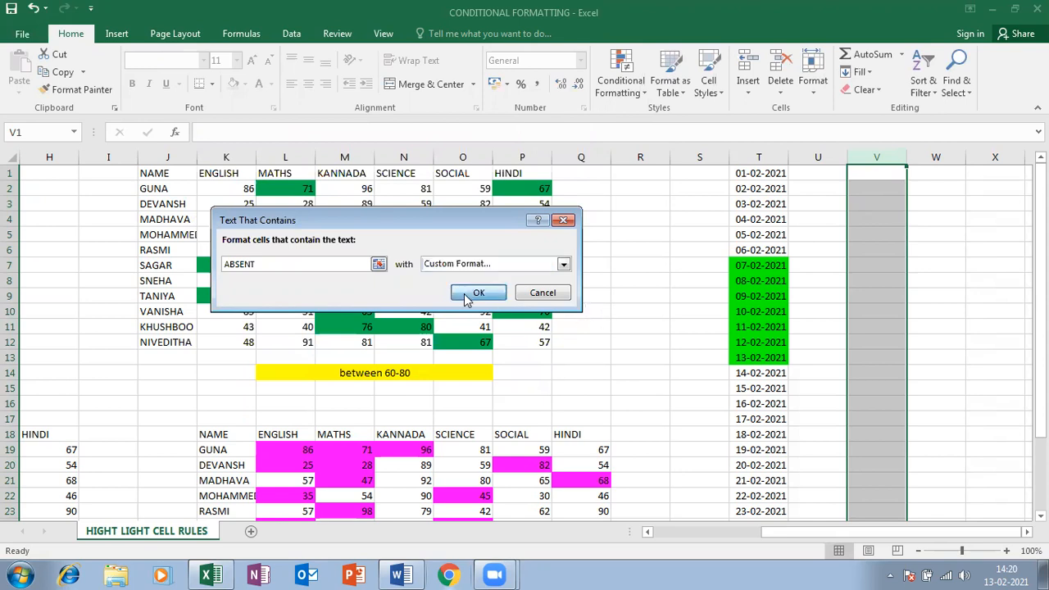
# Start a Text That Contains rule for PRESENT on column V
pyautogui.click(631, 77)
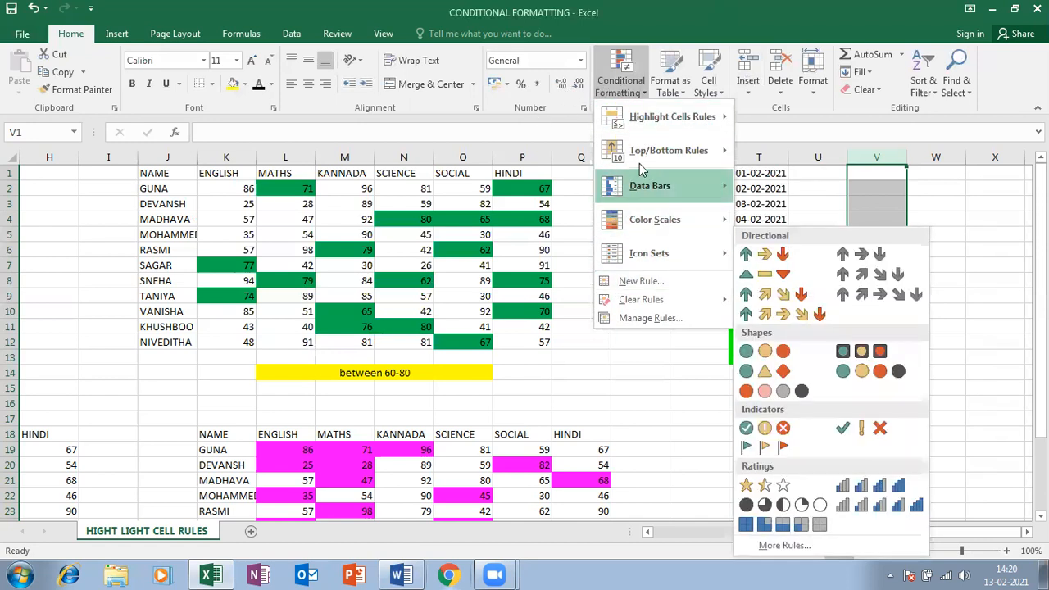
pyautogui.moveTo(664, 117)
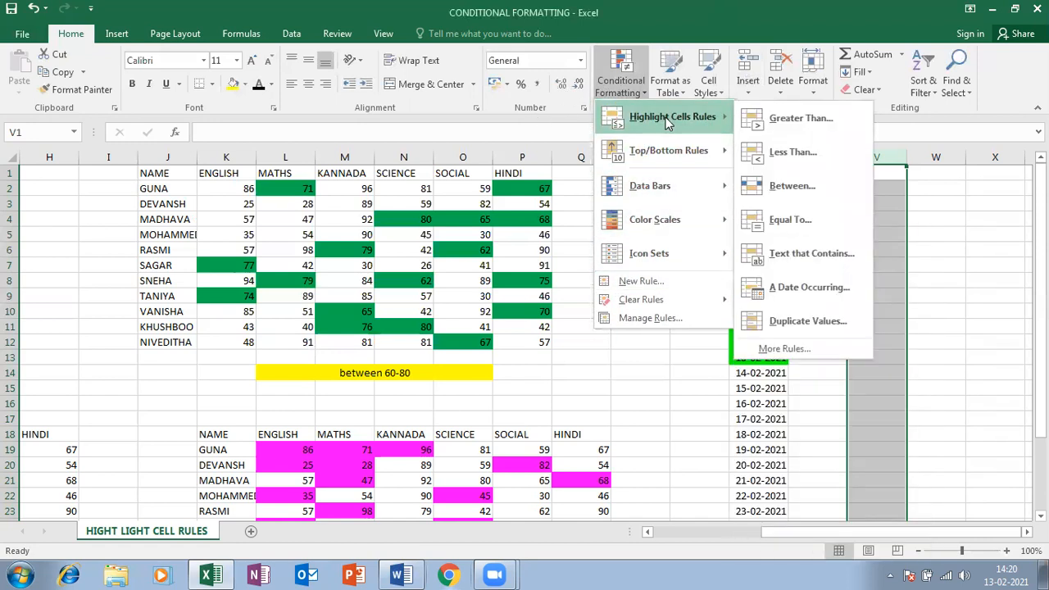
pyautogui.click(750, 257)
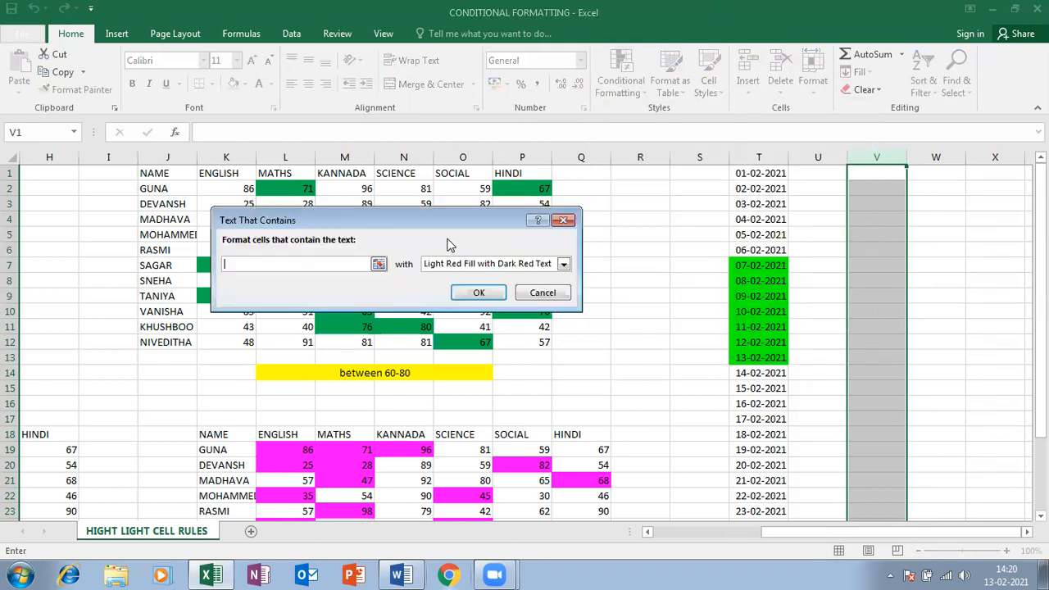
pyautogui.write('PRESENT')
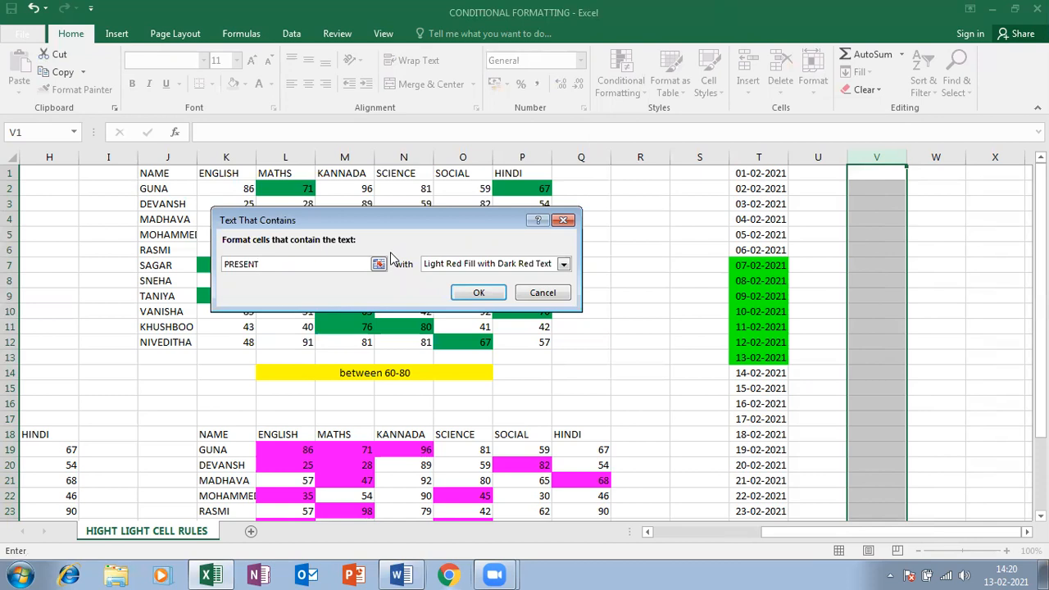
# Give the PRESENT rule a custom bright green fill and apply it
pyautogui.click(430, 264)
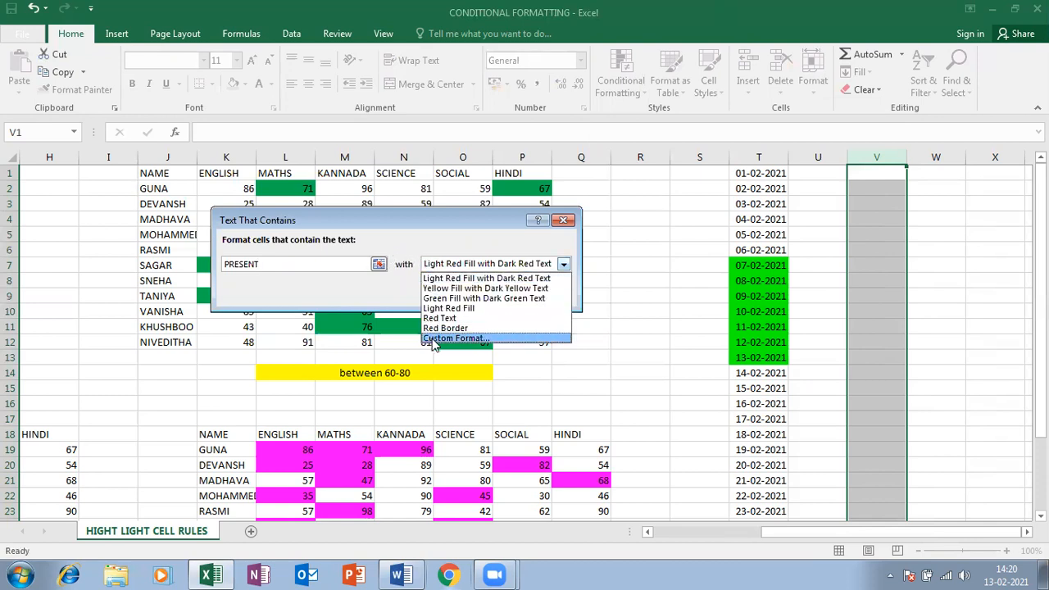
pyautogui.click(435, 339)
pyautogui.click(315, 254)
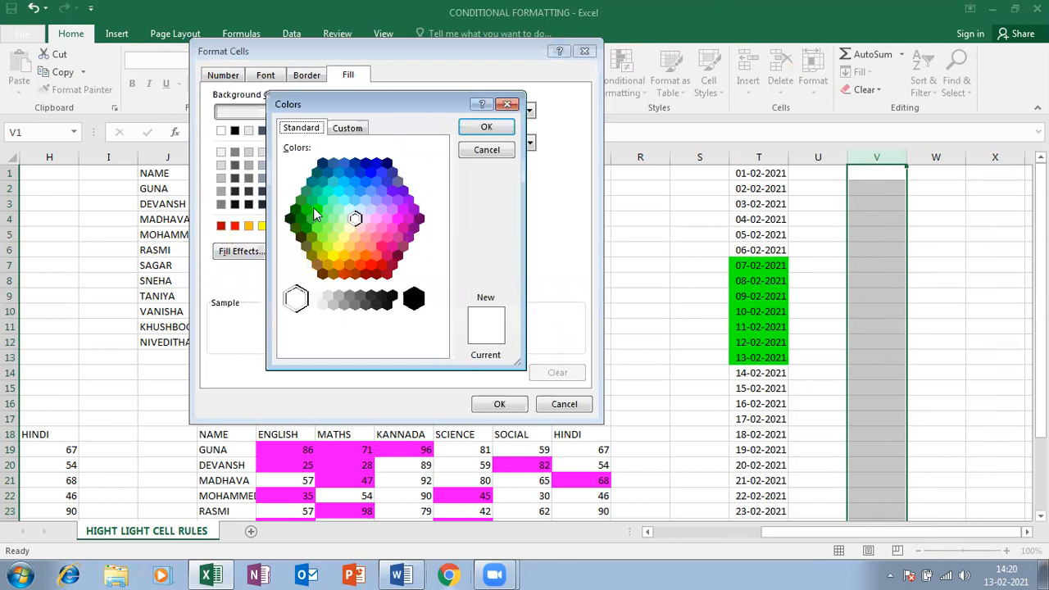
pyautogui.click(317, 211)
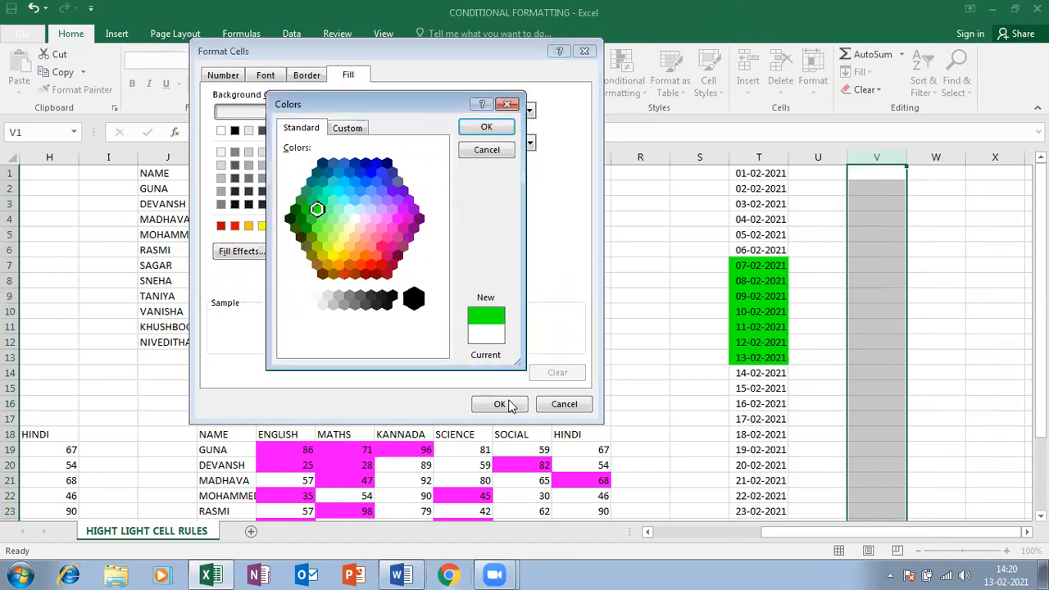
pyautogui.click(488, 128)
pyautogui.click(500, 404)
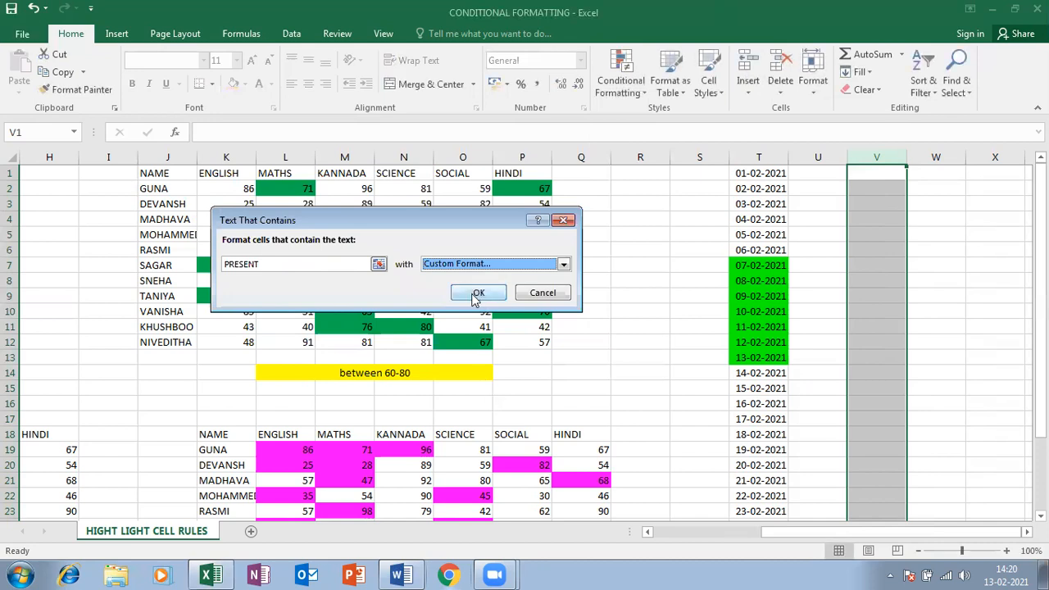
pyautogui.click(477, 294)
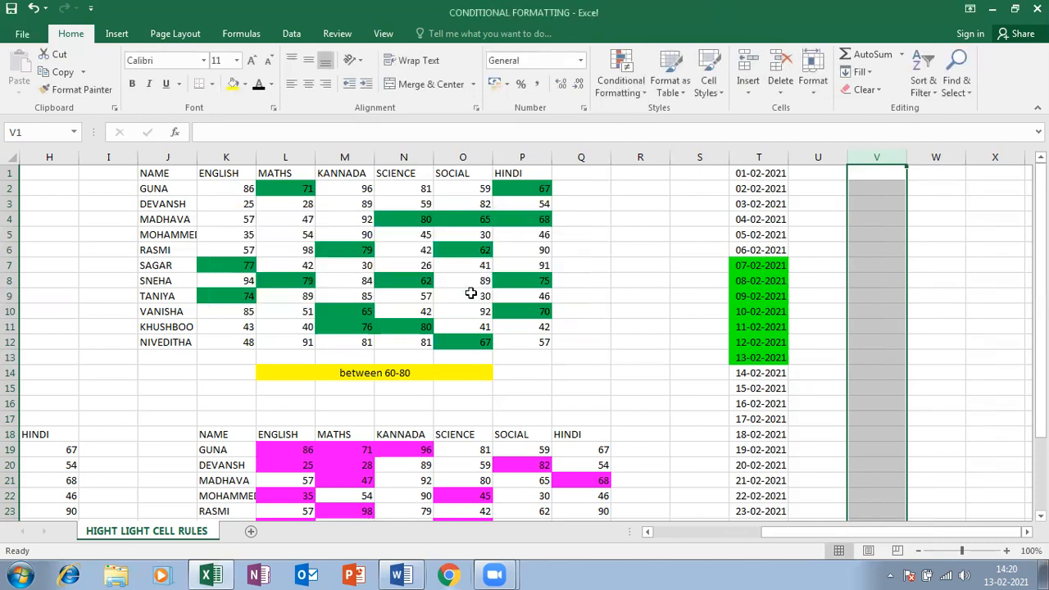
# Add a Text That Contains rule giving column V cells containing LEAVE a blue custom fill
pyautogui.click(623, 72)
pyautogui.moveTo(693, 120)
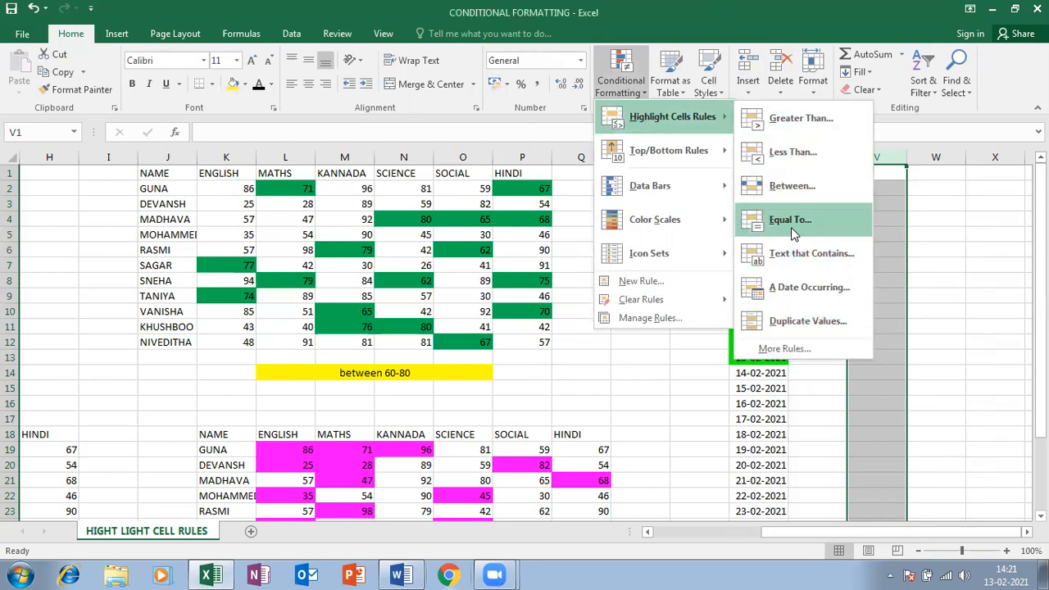
pyautogui.click(797, 254)
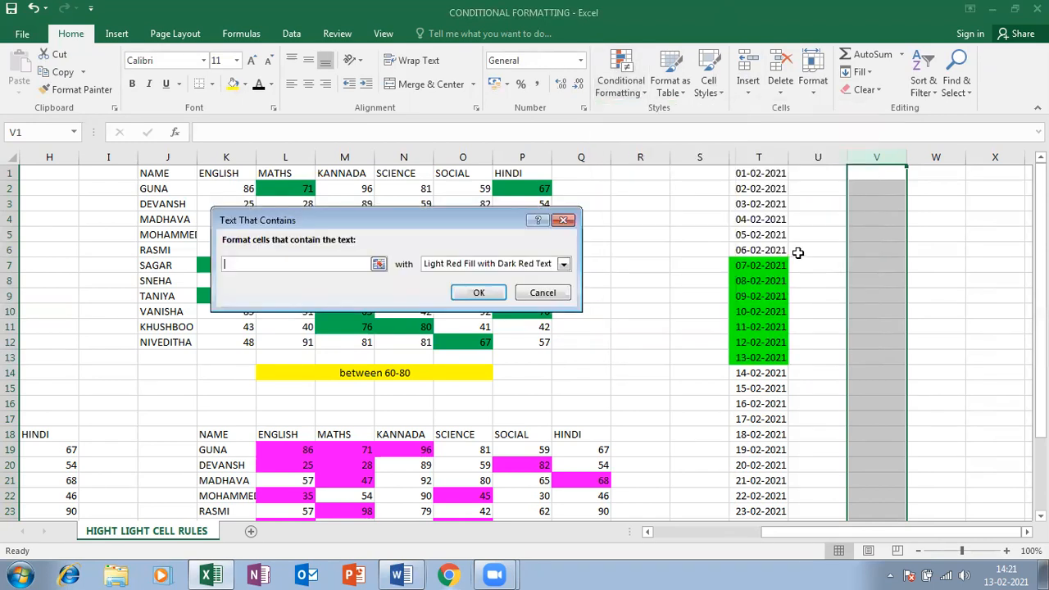
pyautogui.click(252, 268)
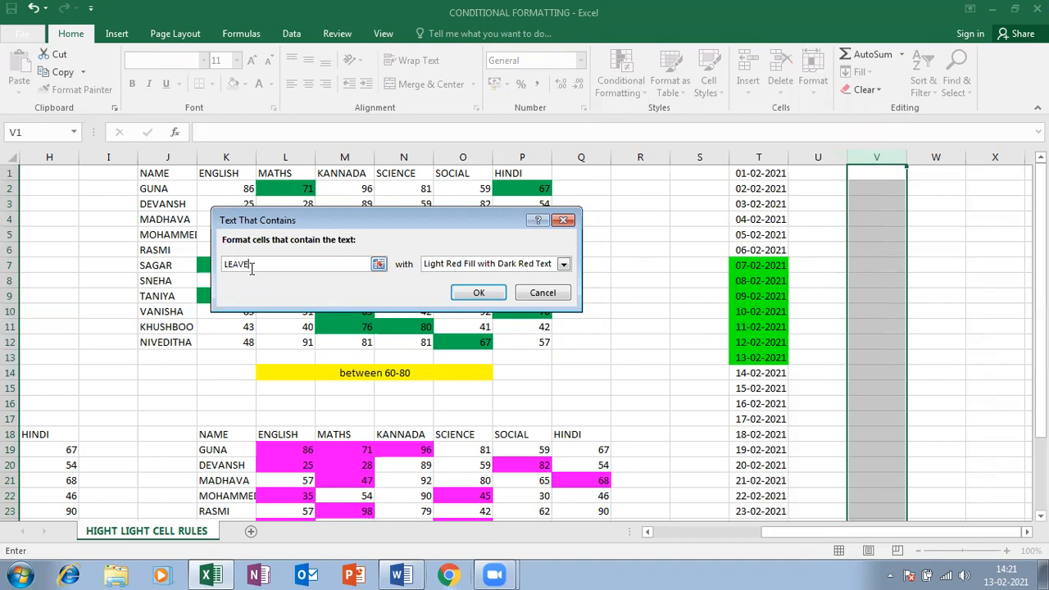
pyautogui.click(563, 263)
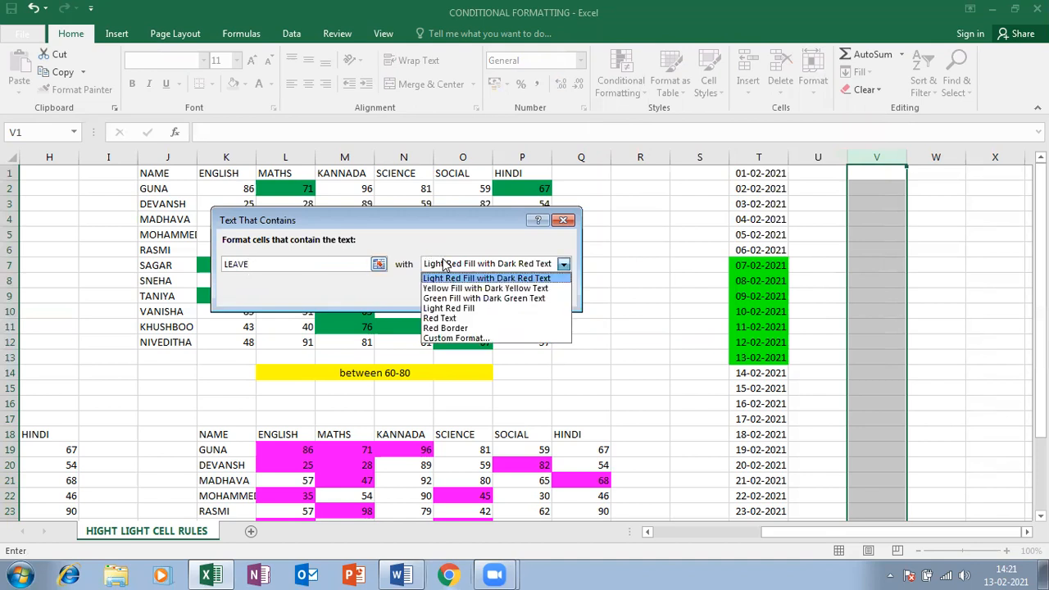
pyautogui.click(440, 339)
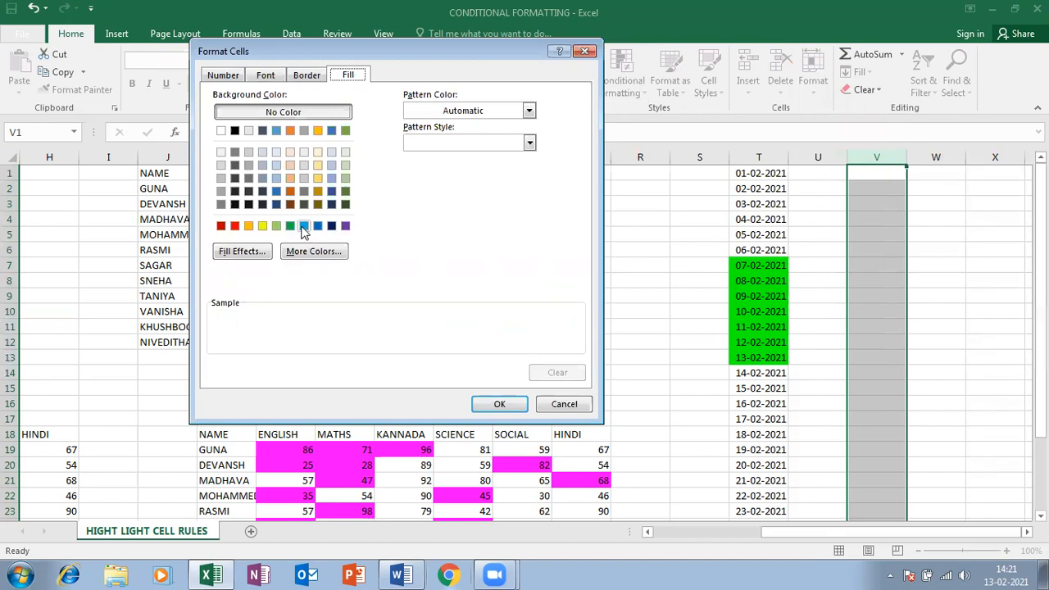
pyautogui.click(303, 226)
pyautogui.click(499, 404)
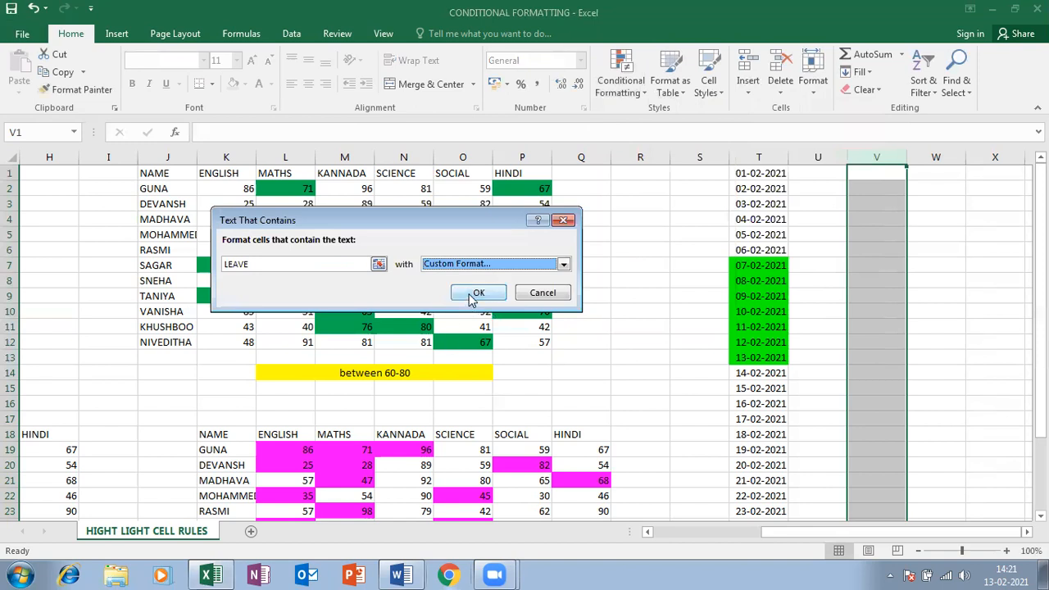
pyautogui.click(477, 293)
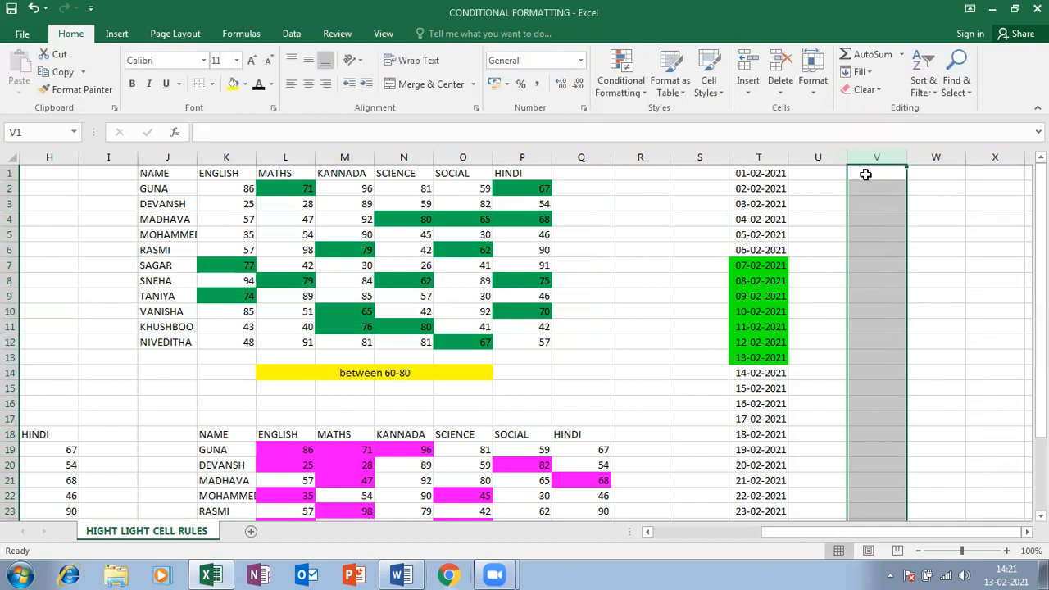
# Enter ABSENT, PRESENT, LEAVE, LEAVE, LEAVE, PRESENT down V1:V6
pyautogui.click(865, 175)
pyautogui.write('ABSENT')
pyautogui.press('Return')
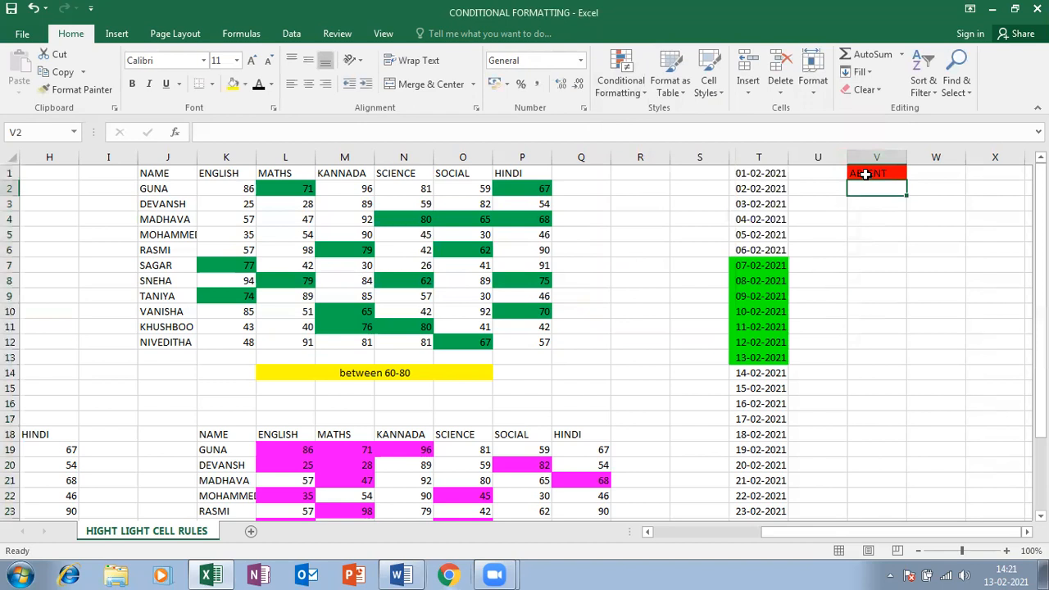
pyautogui.write('PRESENT')
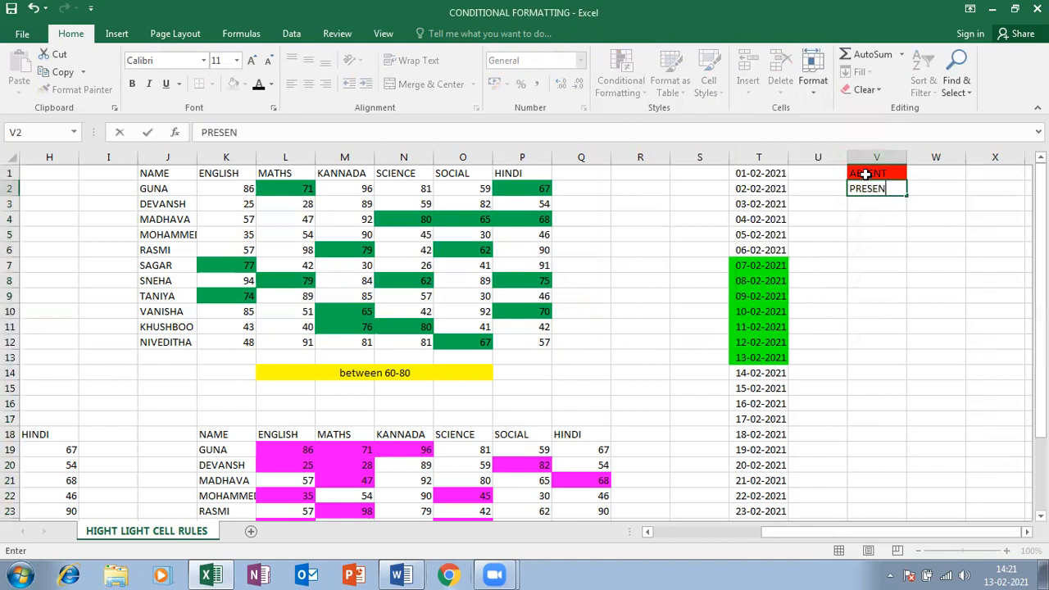
pyautogui.press('Return')
pyautogui.write('LEV')
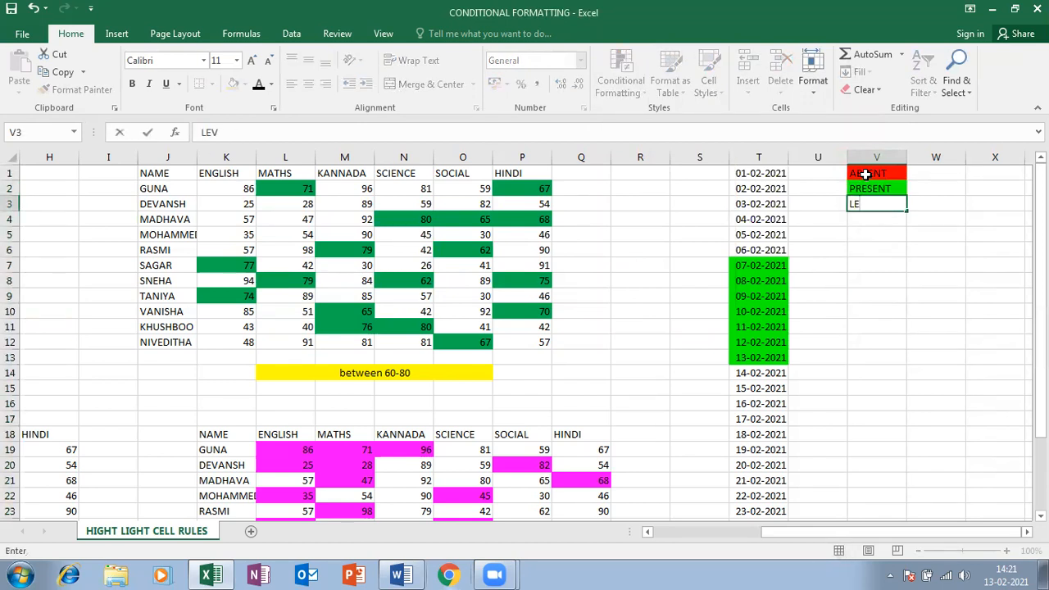
pyautogui.write('VE')
pyautogui.press('Return')
pyautogui.write('LEAVE')
pyautogui.press('Return')
pyautogui.write('LEAVE')
pyautogui.press('Return')
pyautogui.write('PRESENT')
pyautogui.press('Return')
# Enter PRESENT, PRESENT, then ABSENT four times in V7:V12, and select column V
pyautogui.write('PRESENT')
pyautogui.press('Return')
pyautogui.write('PRESENT')
pyautogui.press('Return')
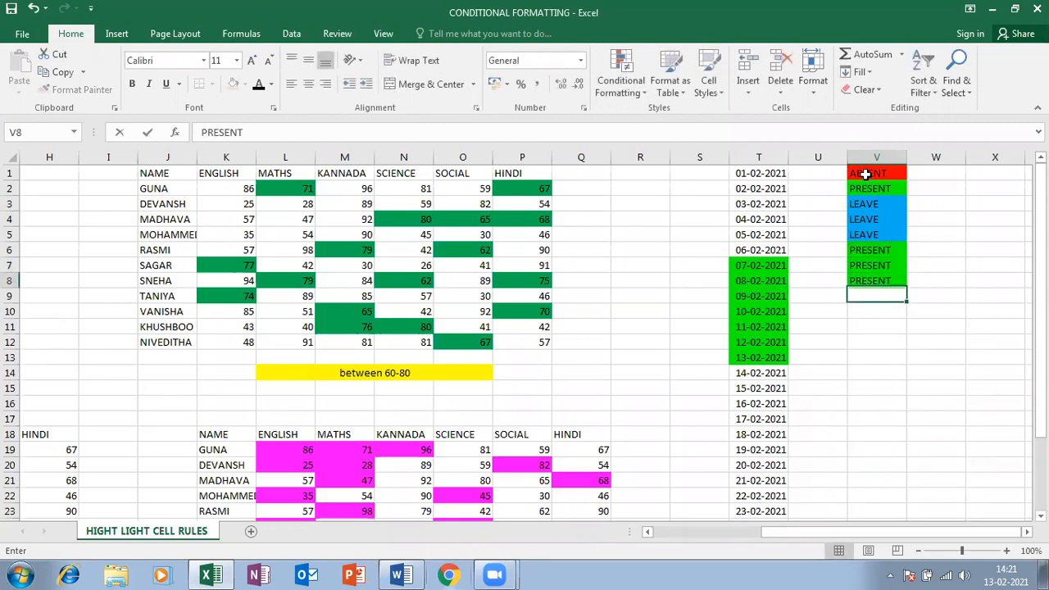
pyautogui.write('ABSENT')
pyautogui.press('Return')
pyautogui.write('ABSENT')
pyautogui.press('Return')
pyautogui.write('ABSENT')
pyautogui.press('Return')
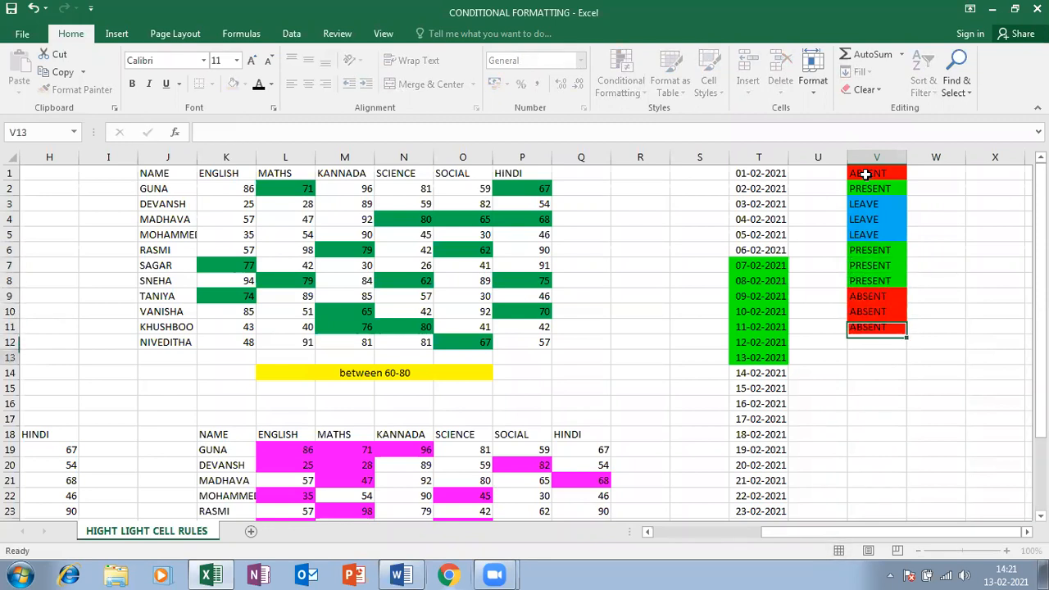
pyautogui.write('ABSENT')
pyautogui.press('Return')
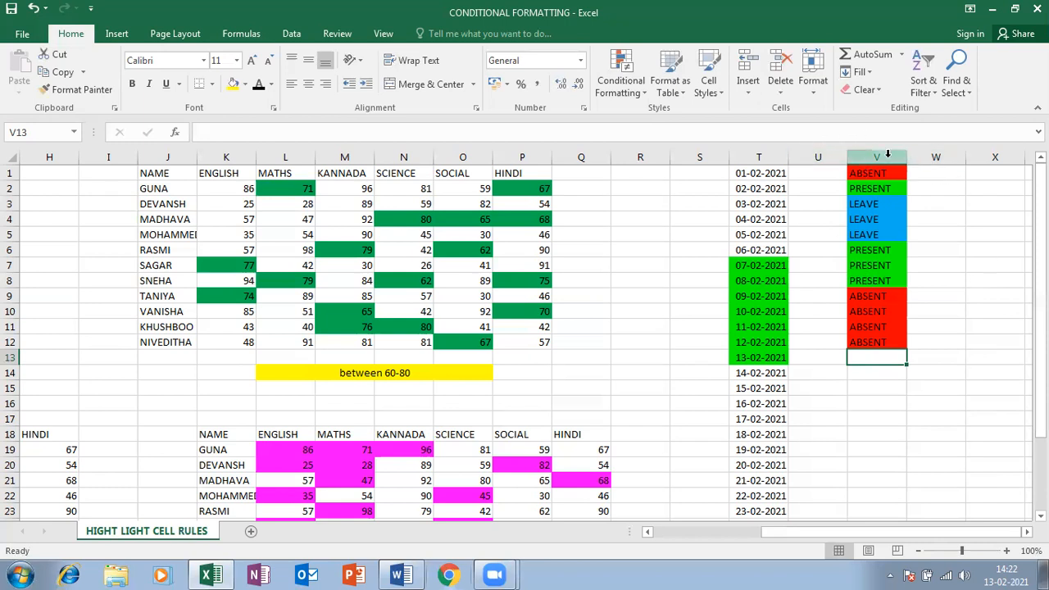
pyautogui.click(887, 154)
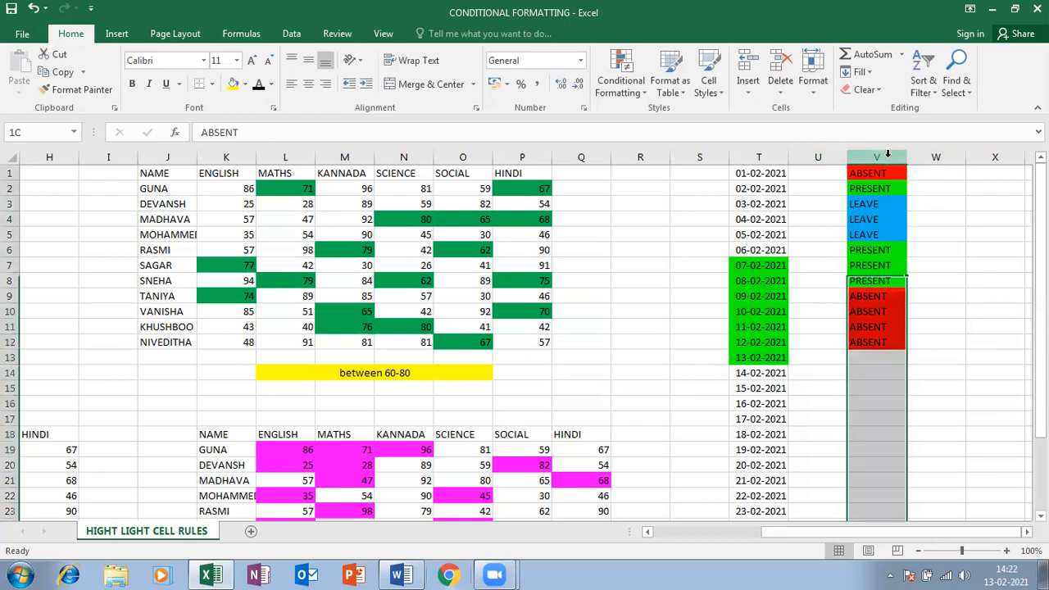
pyautogui.click(291, 35)
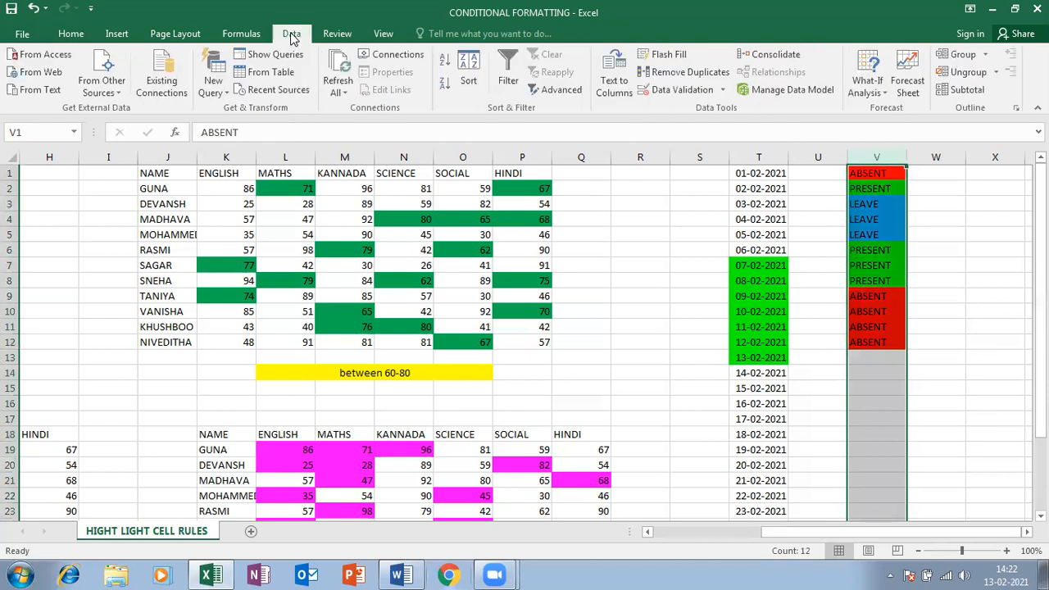
pyautogui.click(681, 90)
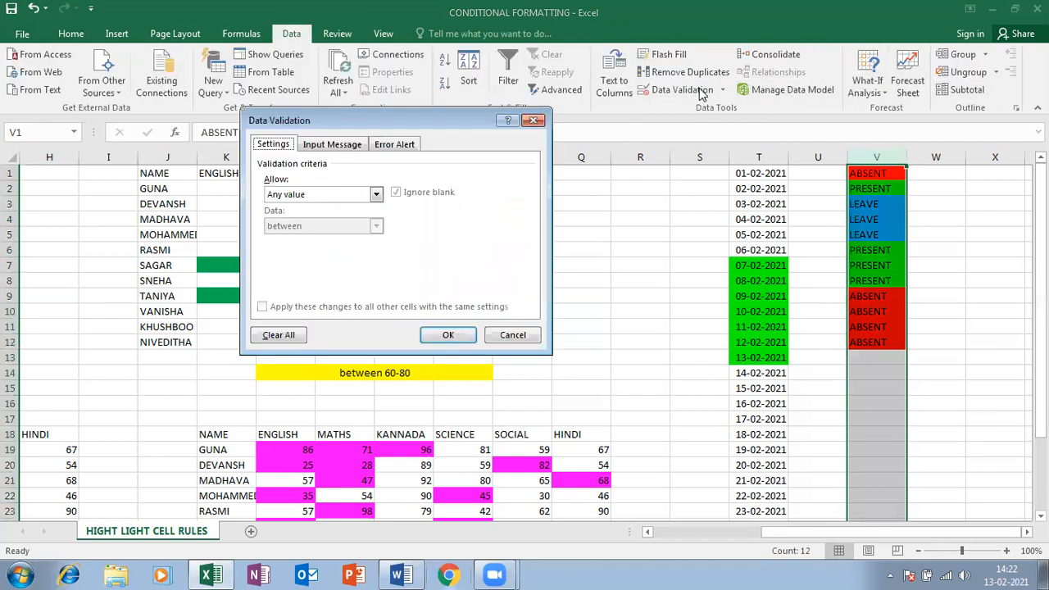
pyautogui.click(375, 195)
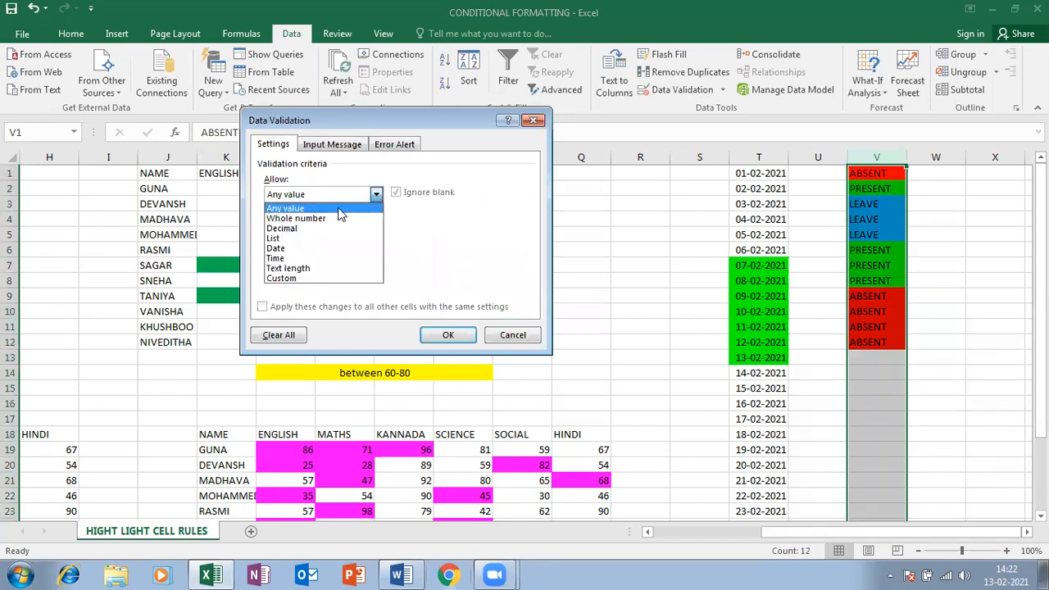
pyautogui.click(284, 239)
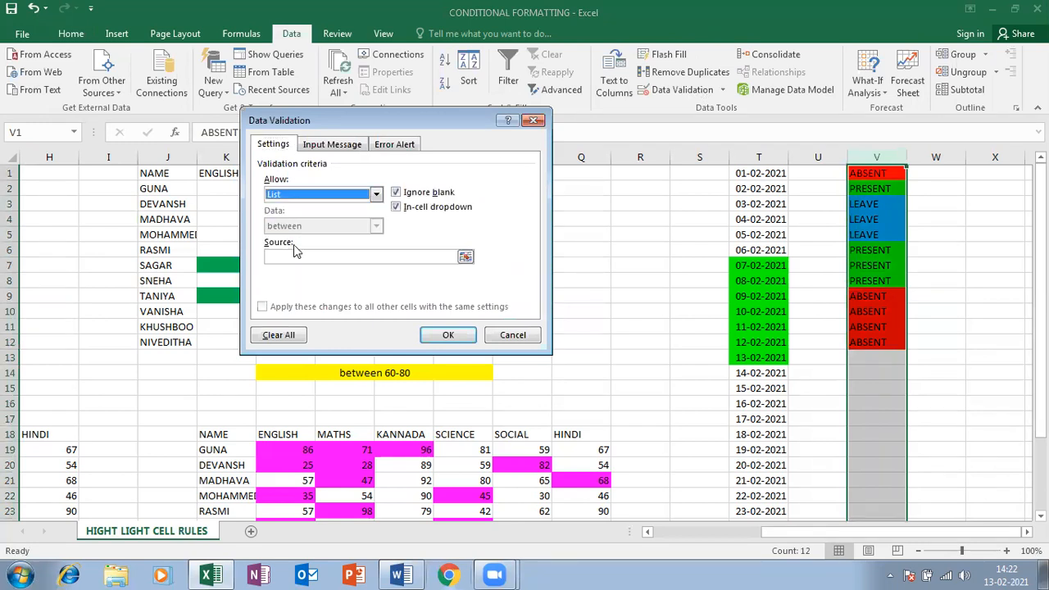
pyautogui.click(298, 256)
pyautogui.write('A')
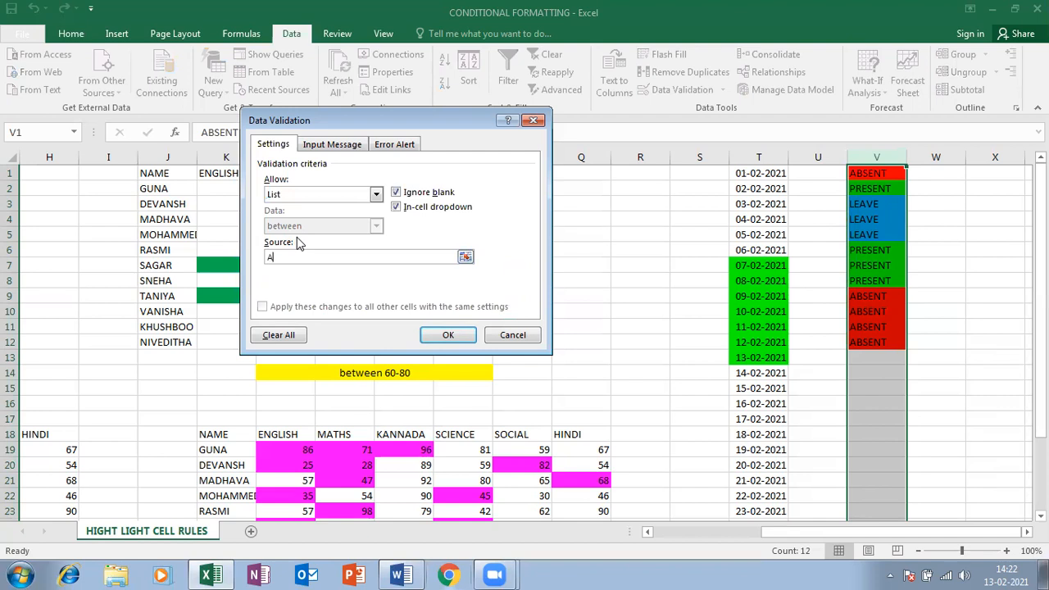
pyautogui.write('BSENT,PRESENT,LEAVE')
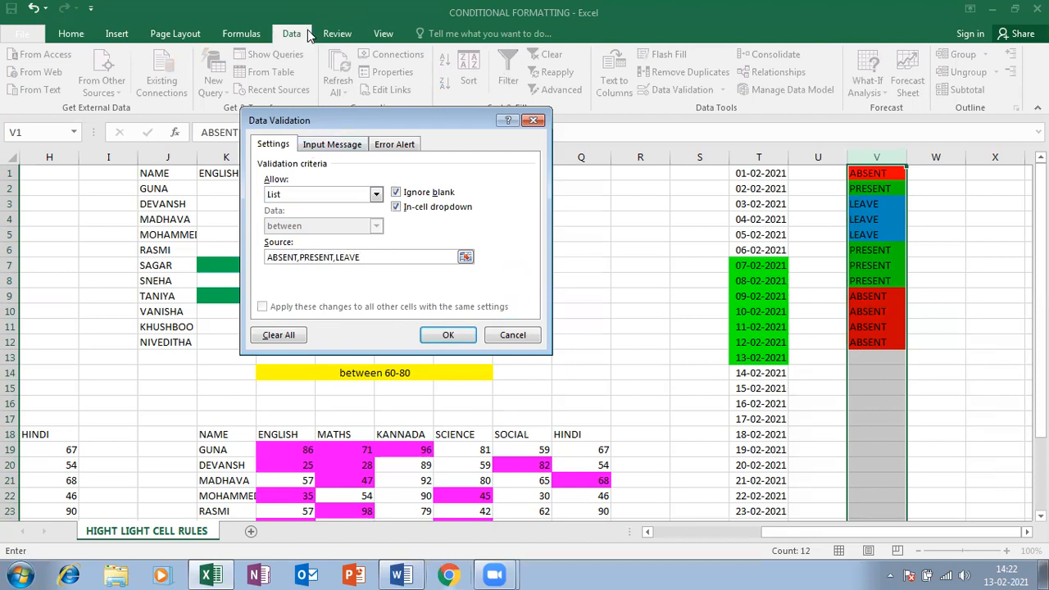
pyautogui.click(532, 120)
pyautogui.click(872, 281)
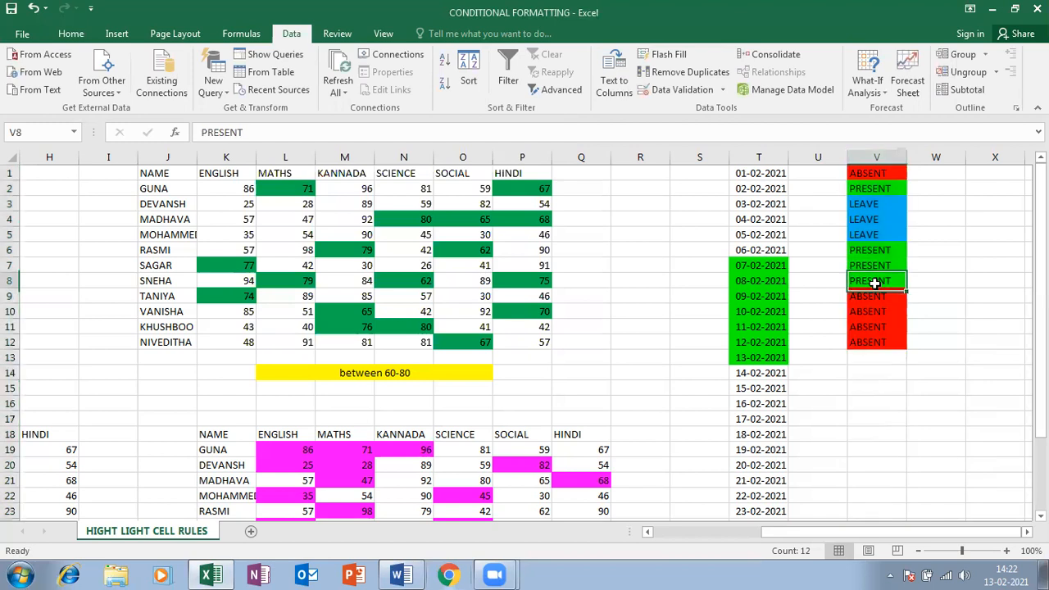
pyautogui.click(874, 152)
pyautogui.click(71, 33)
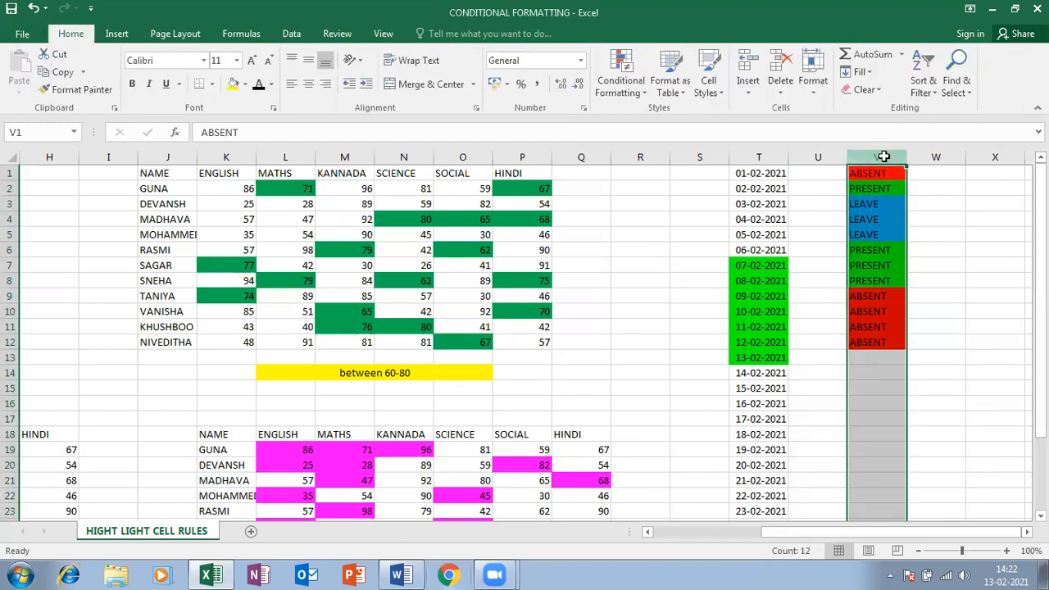
# Give column V a List data validation with source ABSENT,PRESENT,LEAVE
pyautogui.click(291, 41)
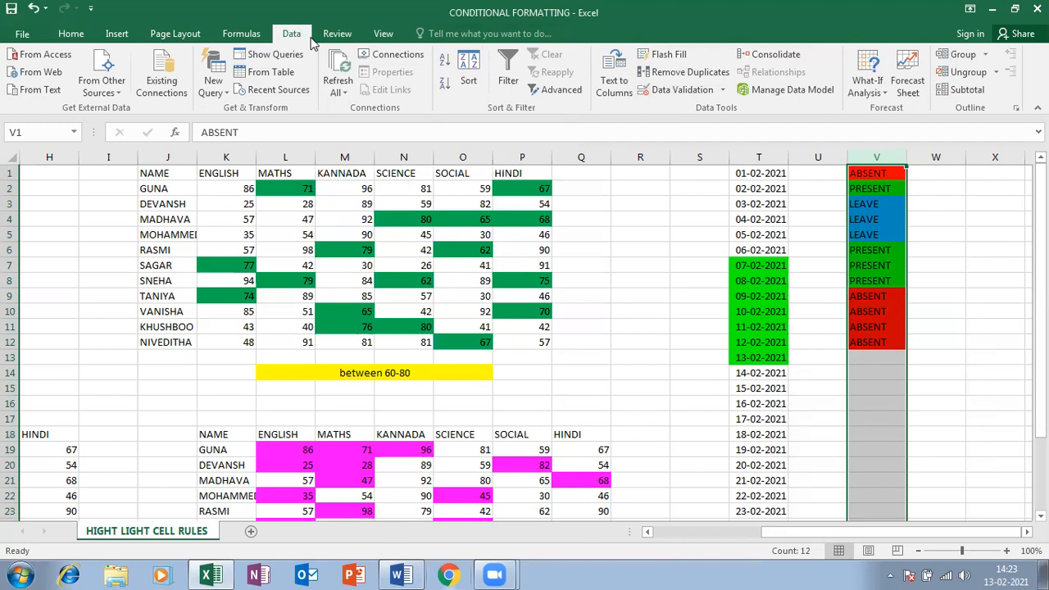
pyautogui.click(656, 97)
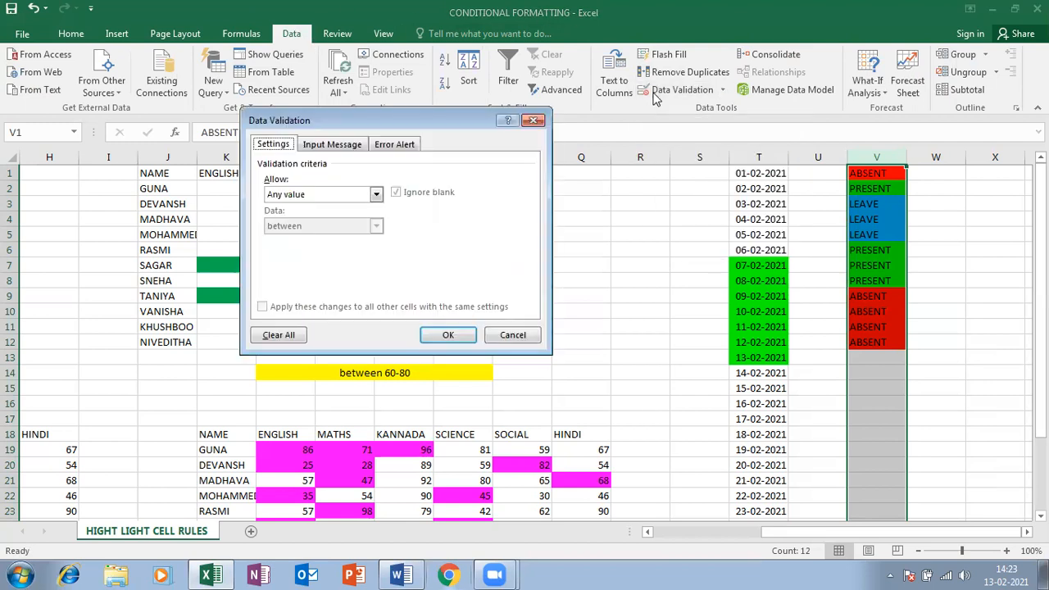
pyautogui.click(320, 200)
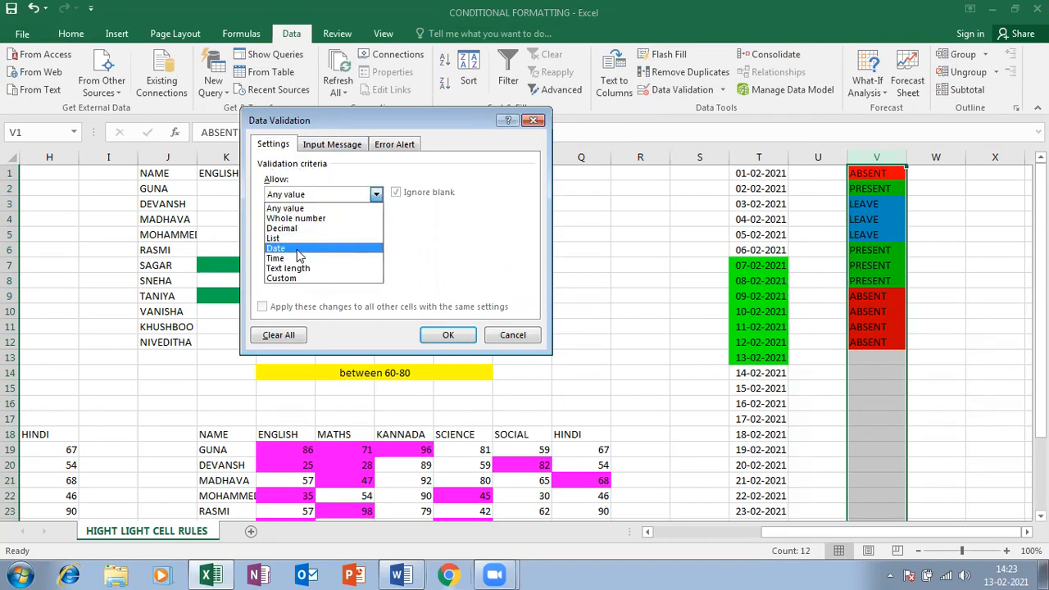
pyautogui.click(296, 238)
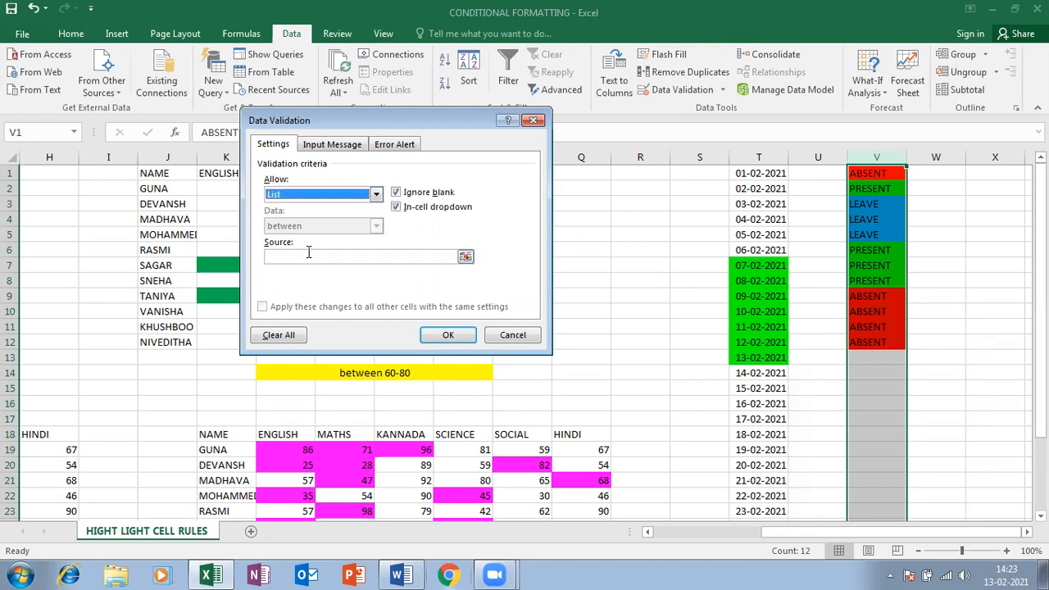
pyautogui.click(308, 252)
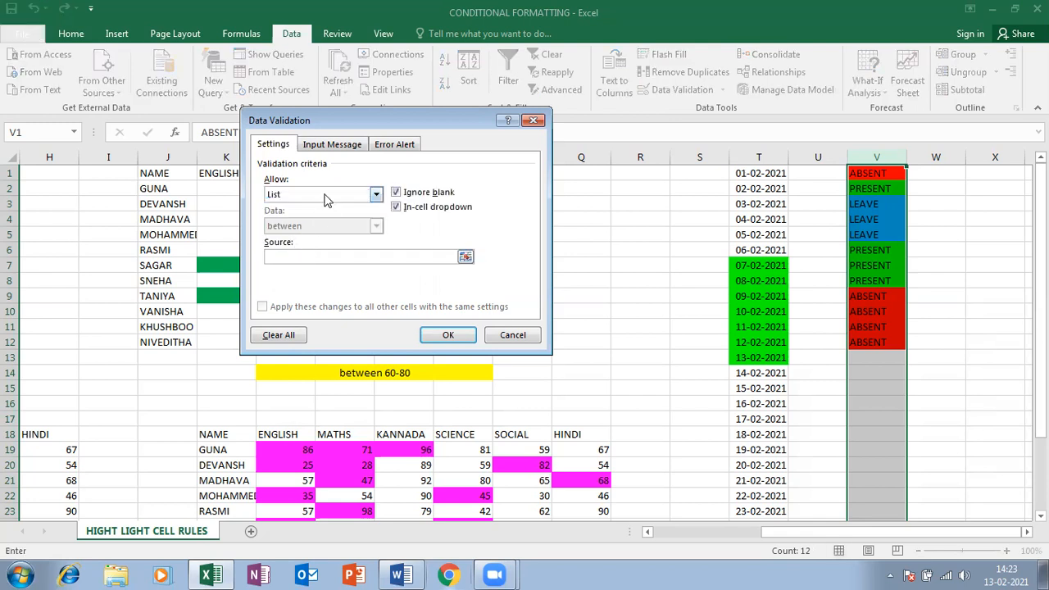
pyautogui.write('ABSENT,PRESENT,LEAVE')
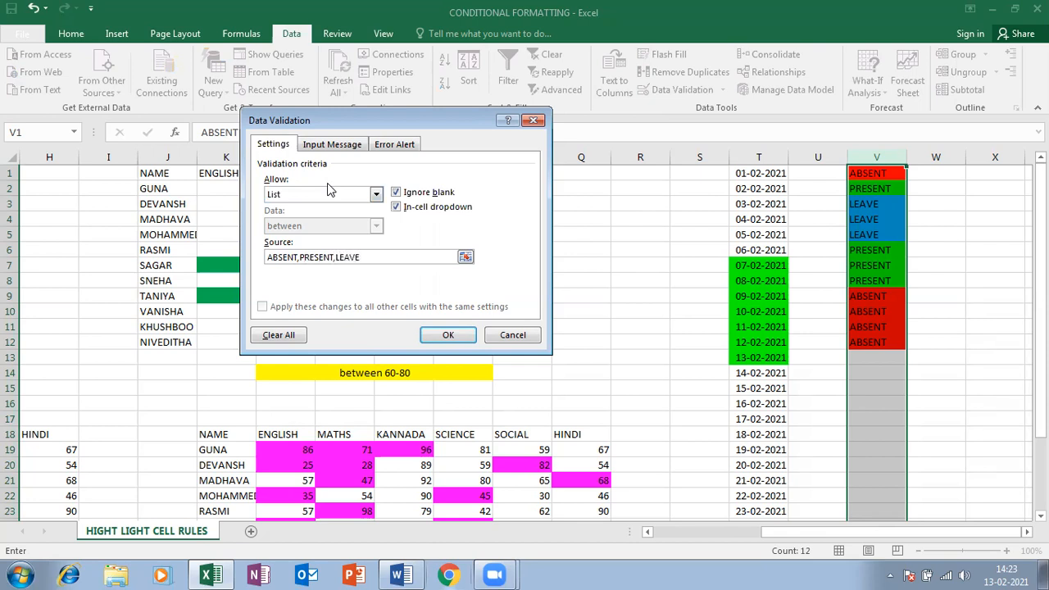
pyautogui.click(447, 334)
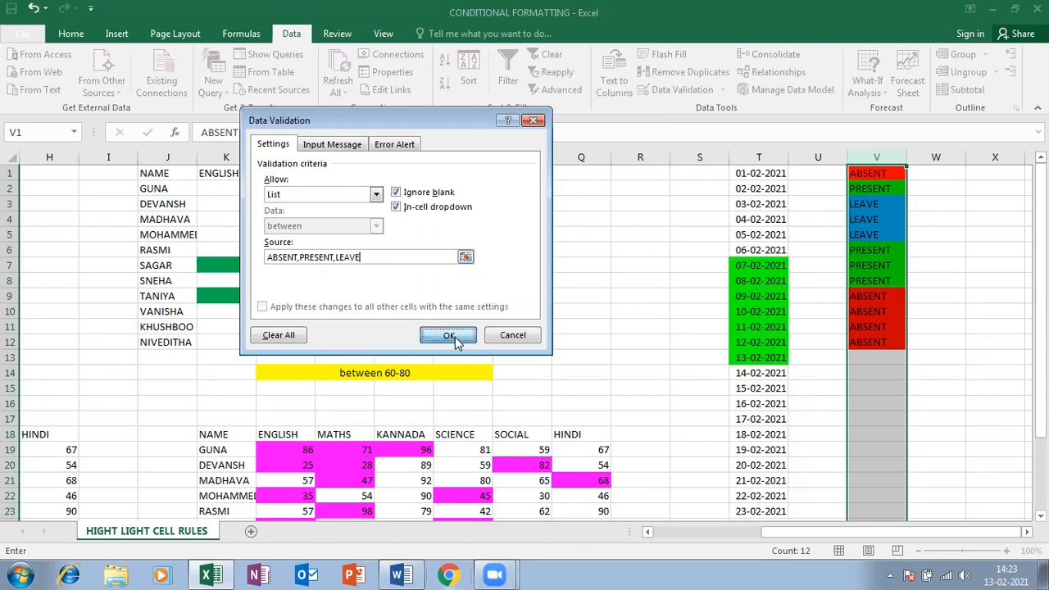
# Pick ABSENT for V13 and PRESENT for V14 and V15 from the dropdowns
pyautogui.click(900, 359)
pyautogui.click(913, 359)
pyautogui.click(890, 370)
pyautogui.click(886, 374)
pyautogui.click(882, 388)
pyautogui.click(914, 392)
pyautogui.click(872, 410)
pyautogui.click(902, 374)
pyautogui.click(913, 374)
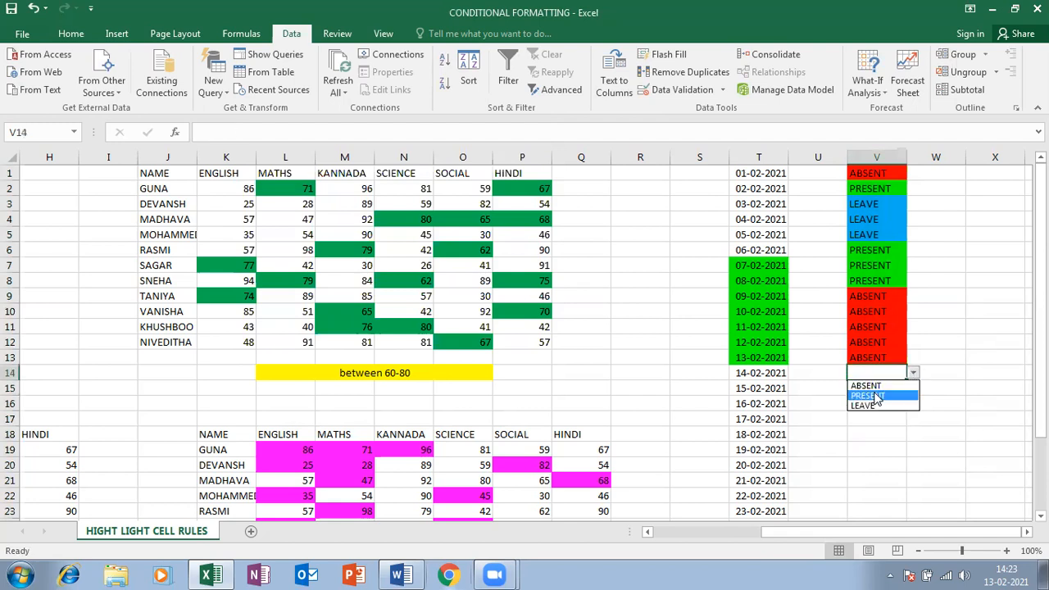
pyautogui.click(878, 397)
# Pick LEAVE from the dropdowns for V16, V17 and V18
pyautogui.click(878, 404)
pyautogui.click(912, 403)
pyautogui.click(870, 433)
pyautogui.click(870, 420)
pyautogui.click(913, 418)
pyautogui.click(867, 451)
pyautogui.click(891, 434)
pyautogui.click(912, 434)
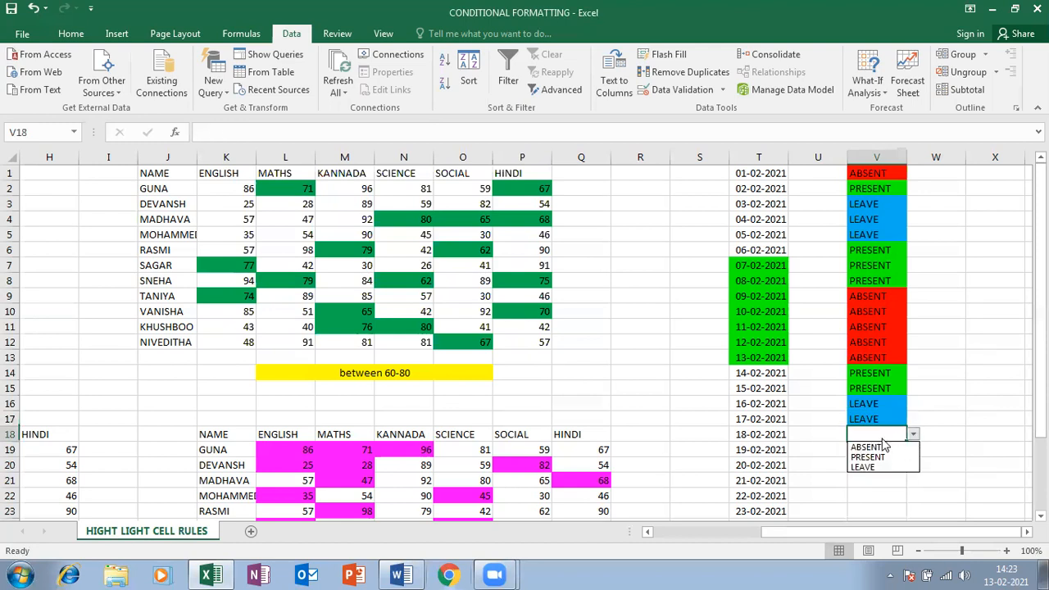
pyautogui.click(864, 467)
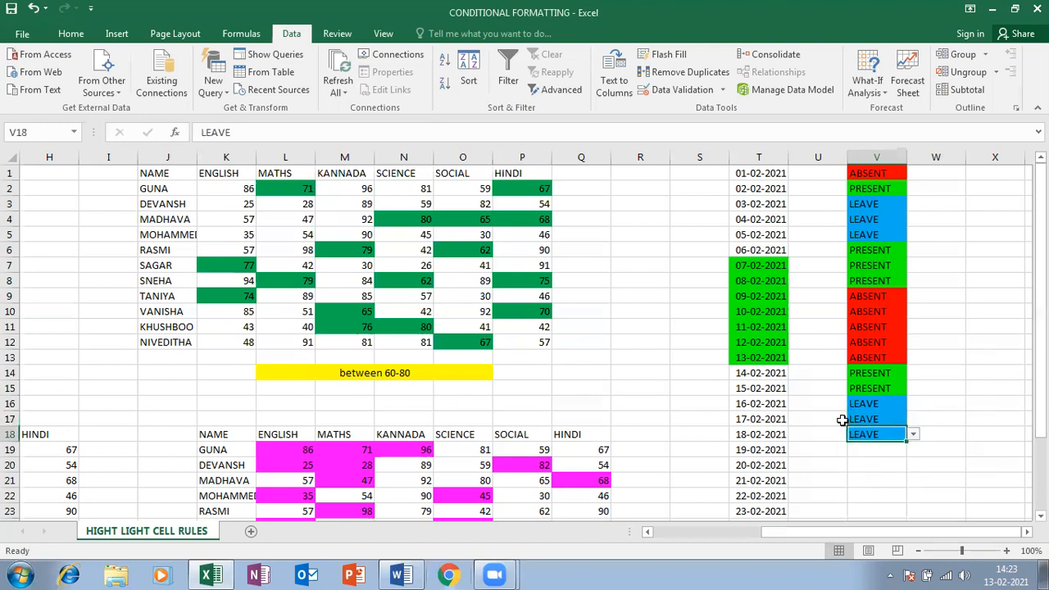
# Check the dropdowns on empty cells V20 and V22 without choosing, then return to columns A–Q
pyautogui.click(881, 465)
pyautogui.click(913, 465)
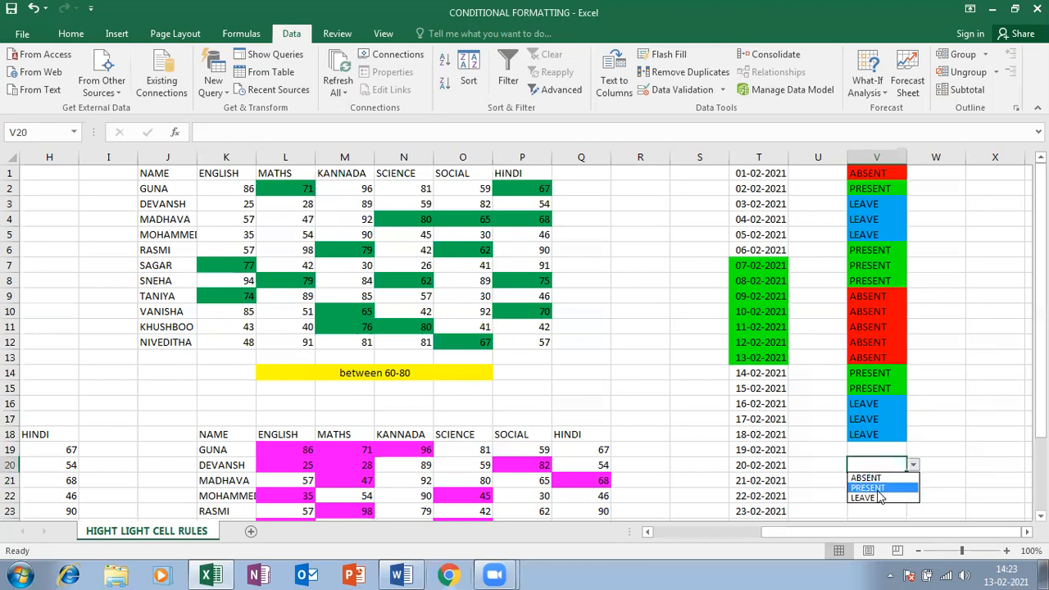
pyautogui.click(861, 247)
pyautogui.moveTo(953, 259); pyautogui.dragTo(945, 278)
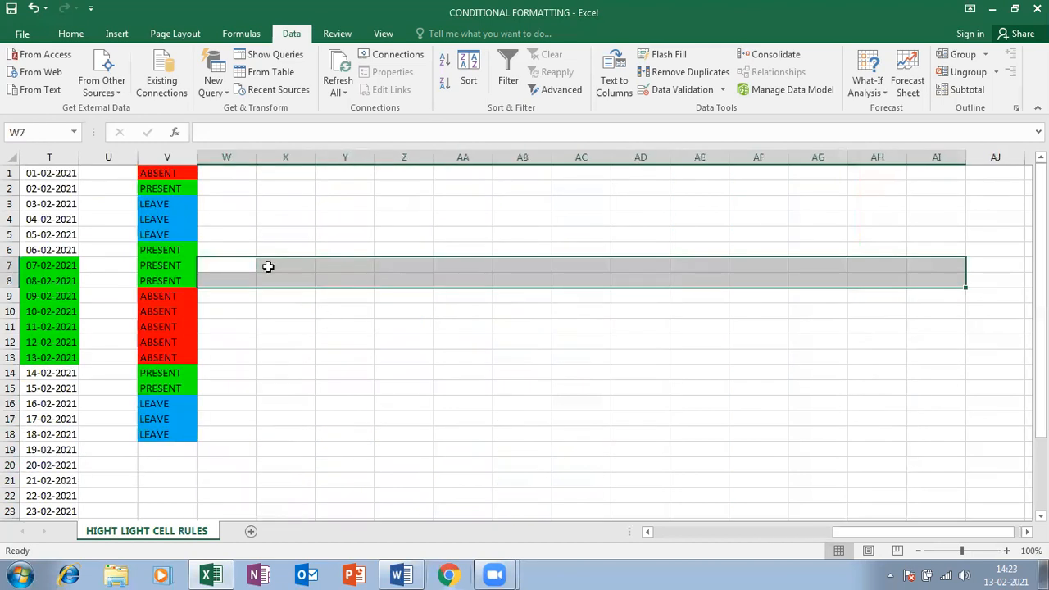
pyautogui.scroll(-2, 259, 248)
pyautogui.click(168, 404)
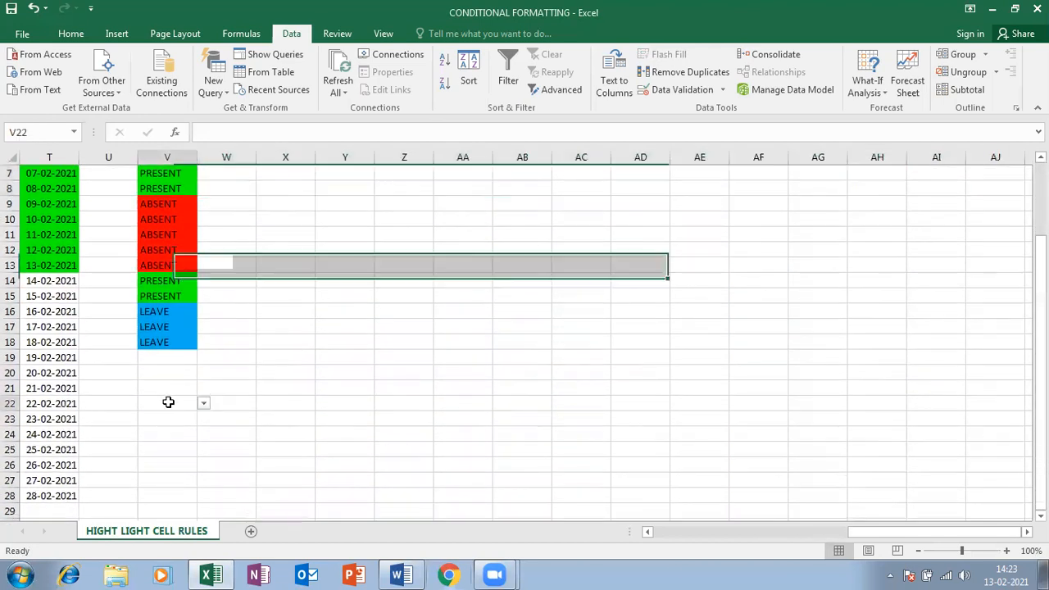
pyautogui.click(204, 404)
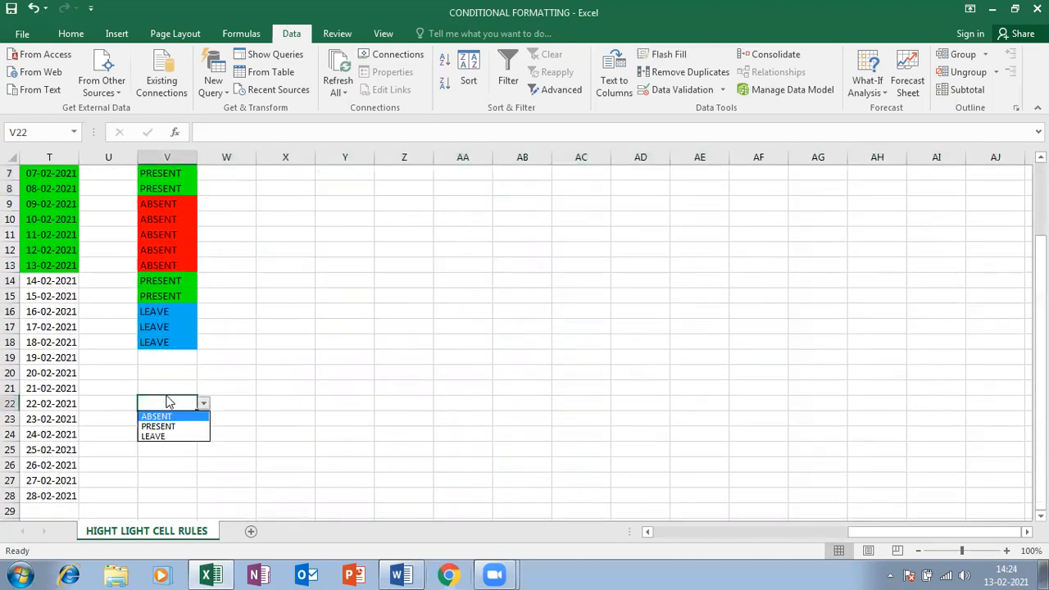
pyautogui.scroll(2, 157, 303)
pyautogui.click(121, 311)
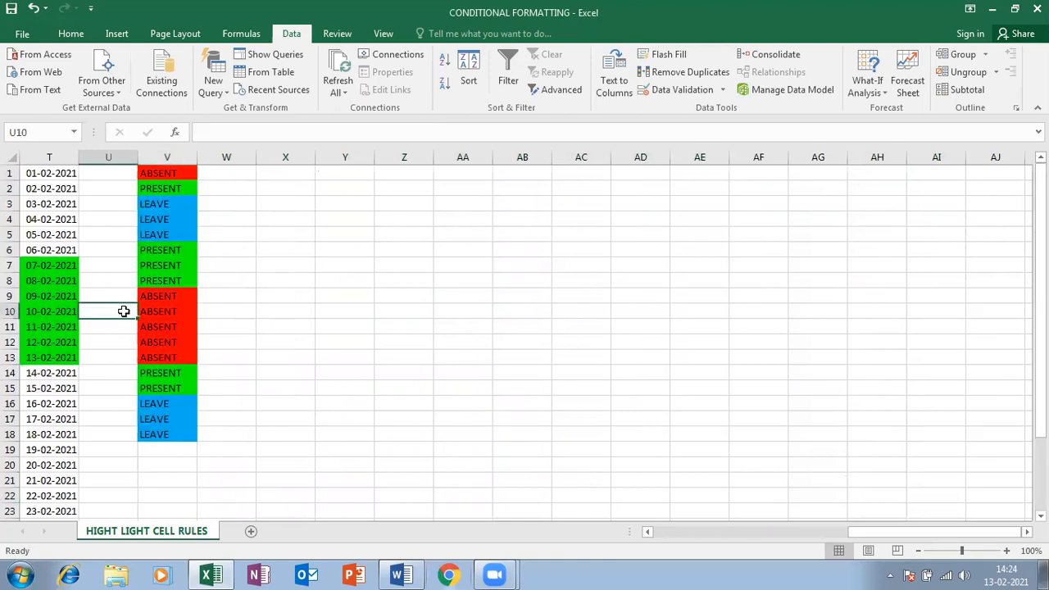
pyautogui.scroll(-5, 159, 349)
pyautogui.scroll(2, 172, 282)
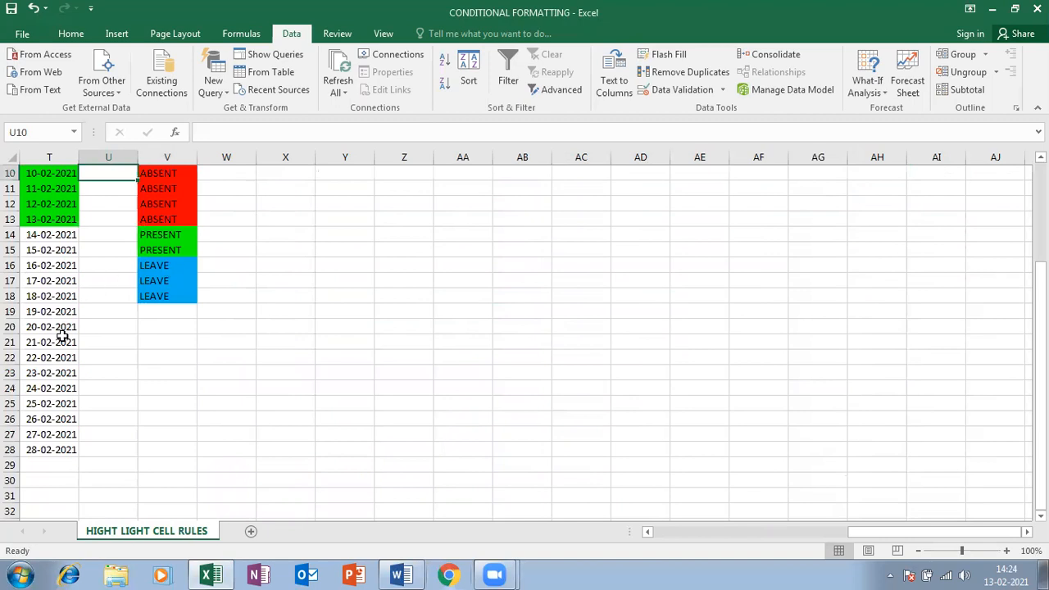
pyautogui.scroll(3, 137, 307)
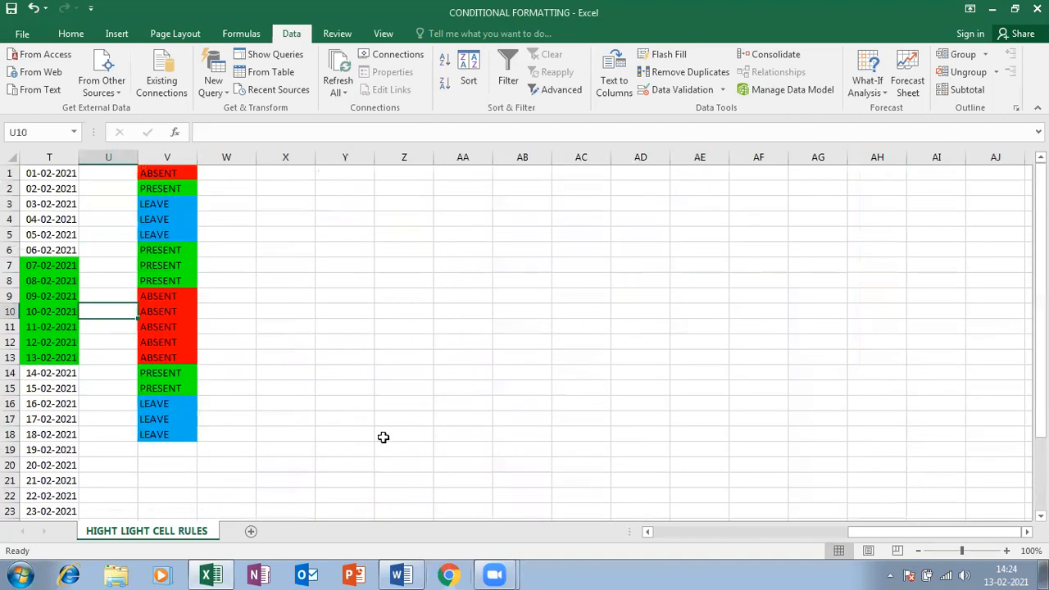
pyautogui.moveTo(931, 534); pyautogui.dragTo(738, 532)
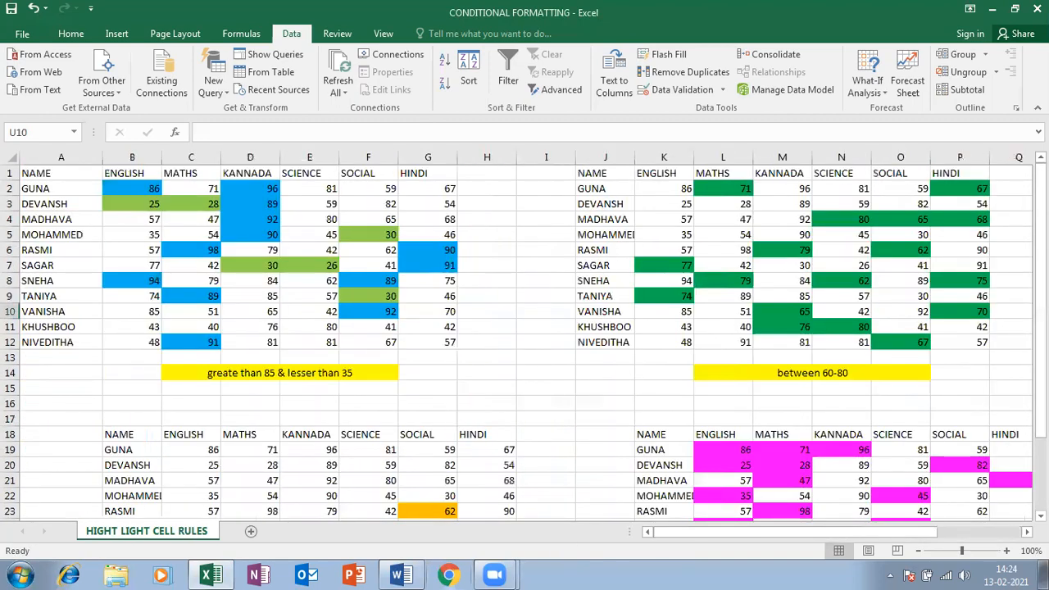
# Browse the Conditional Formatting menu and its rule submenus on the Home tab, then close them
pyautogui.scroll(-1, 864, 353)
pyautogui.scroll(1, 871, 344)
pyautogui.click(71, 33)
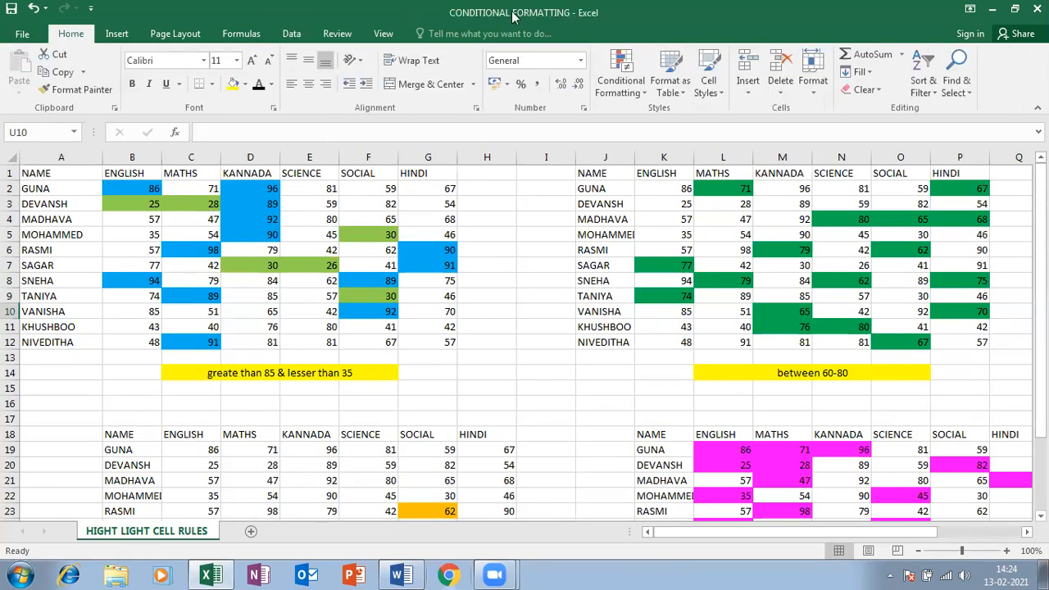
pyautogui.click(627, 80)
pyautogui.moveTo(653, 121)
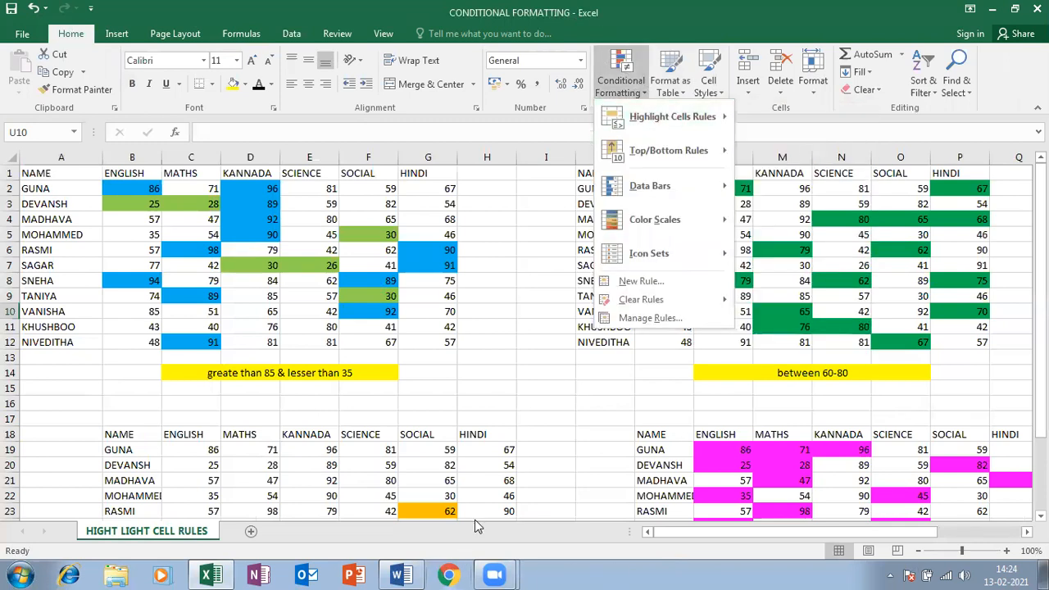
pyautogui.click(991, 204)
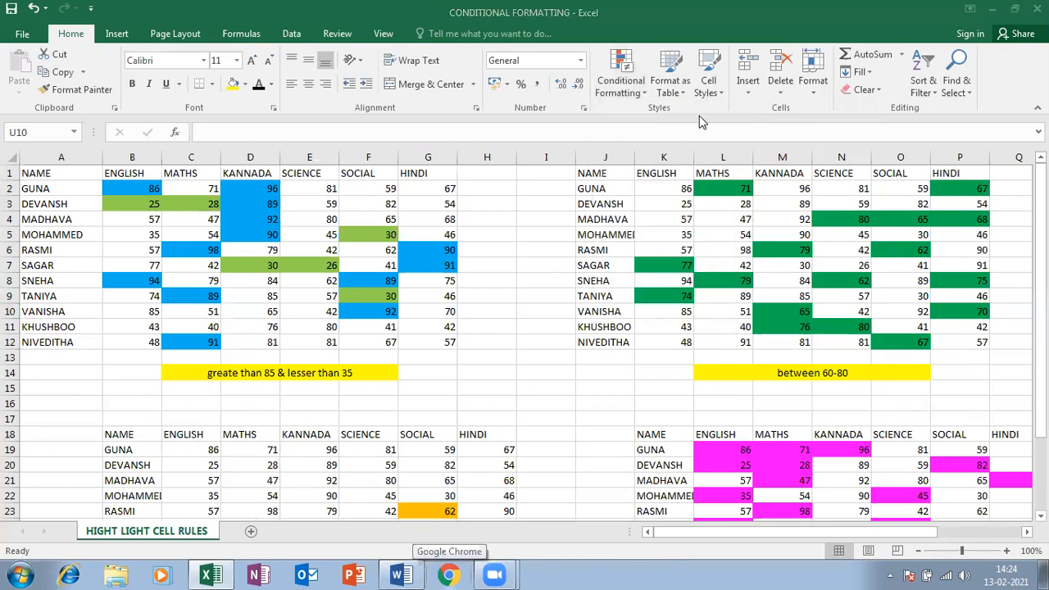
pyautogui.click(648, 93)
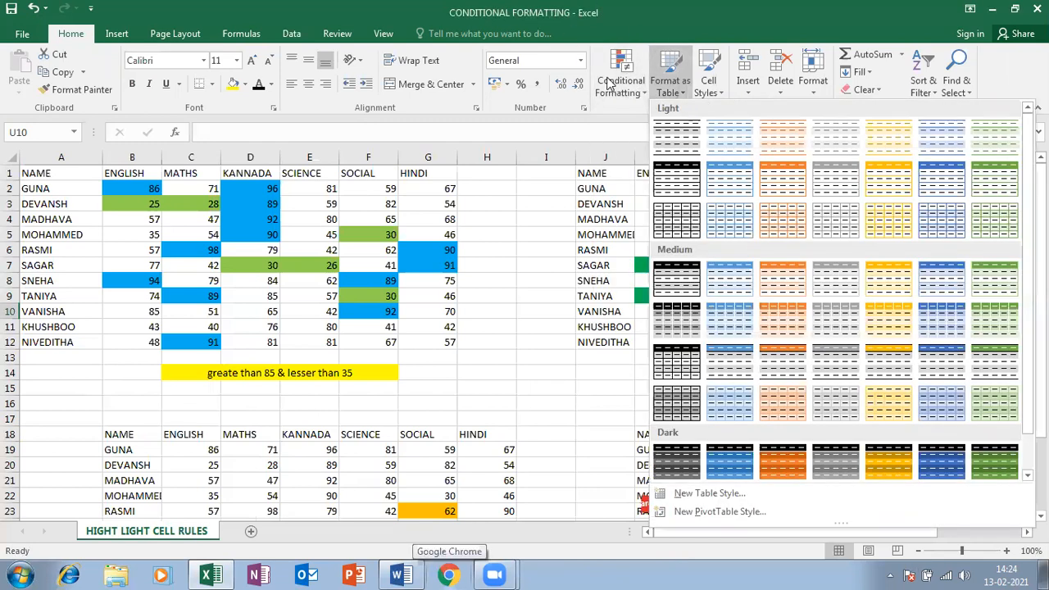
pyautogui.click(620, 86)
pyautogui.moveTo(680, 117)
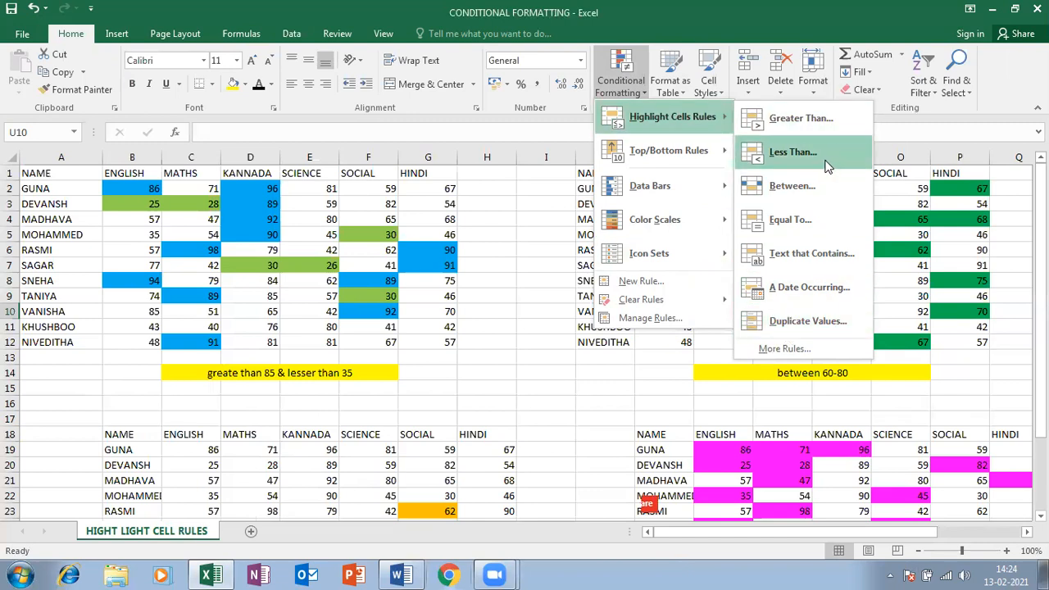
pyautogui.moveTo(628, 158)
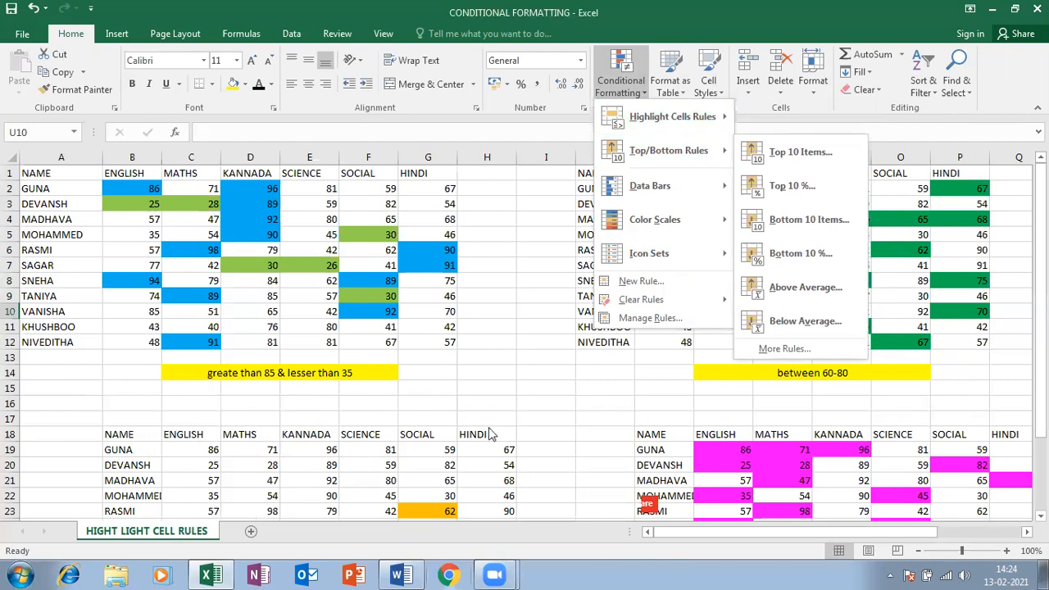
pyautogui.click(839, 387)
# Add a new blank worksheet beside the HIGHT LIGHT CELL RULES sheet
pyautogui.click(628, 97)
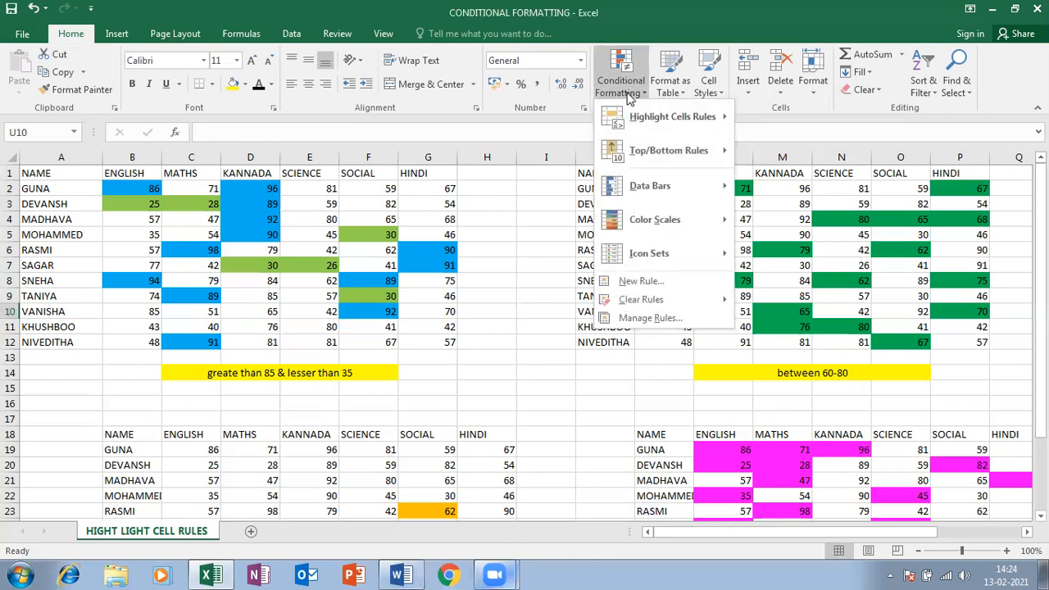
pyautogui.moveTo(718, 127)
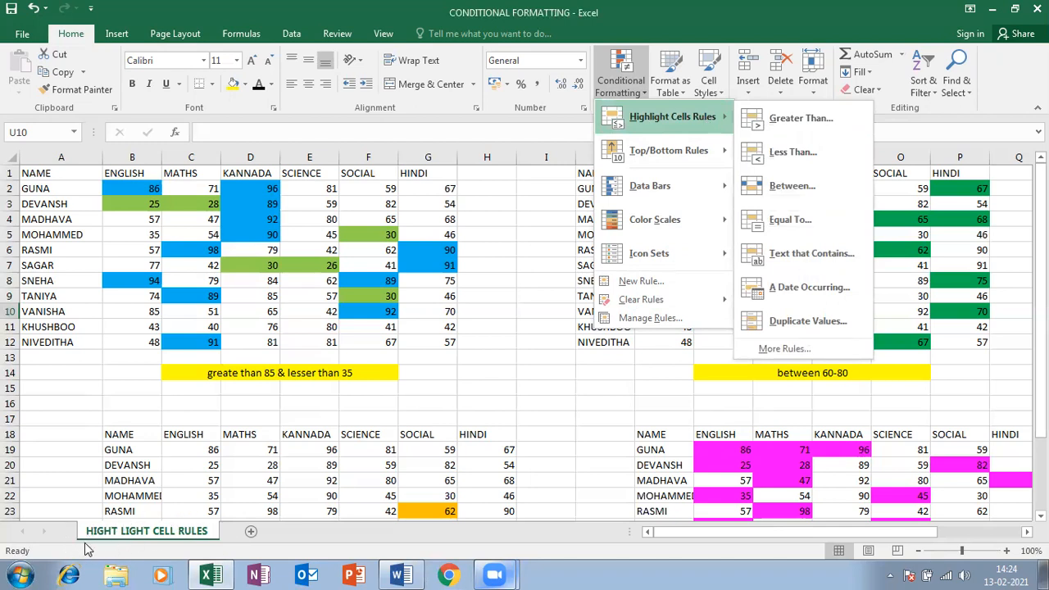
pyautogui.moveTo(664, 156)
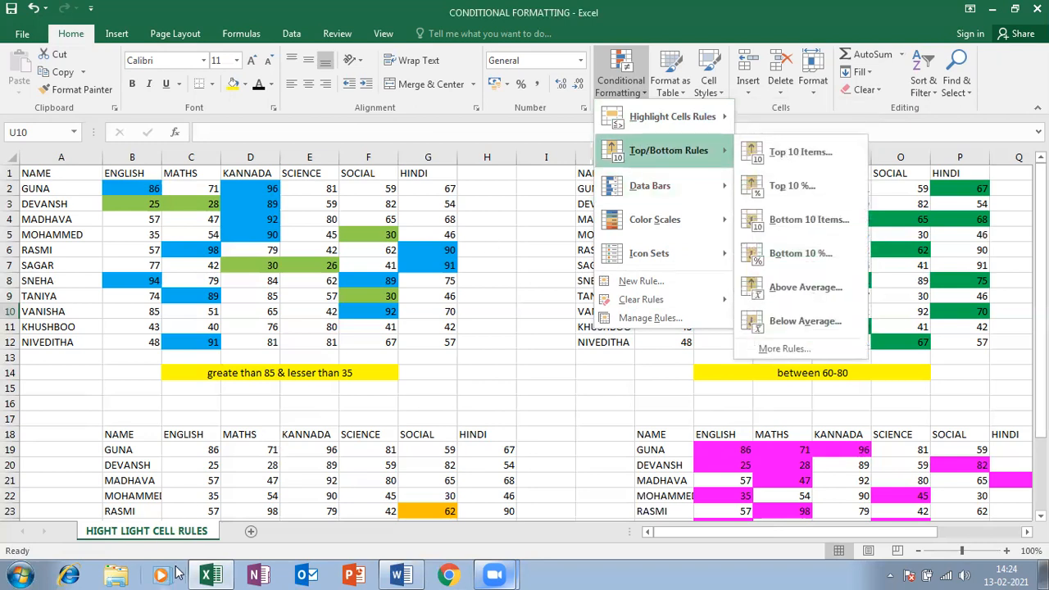
pyautogui.click(252, 534)
pyautogui.click(253, 534)
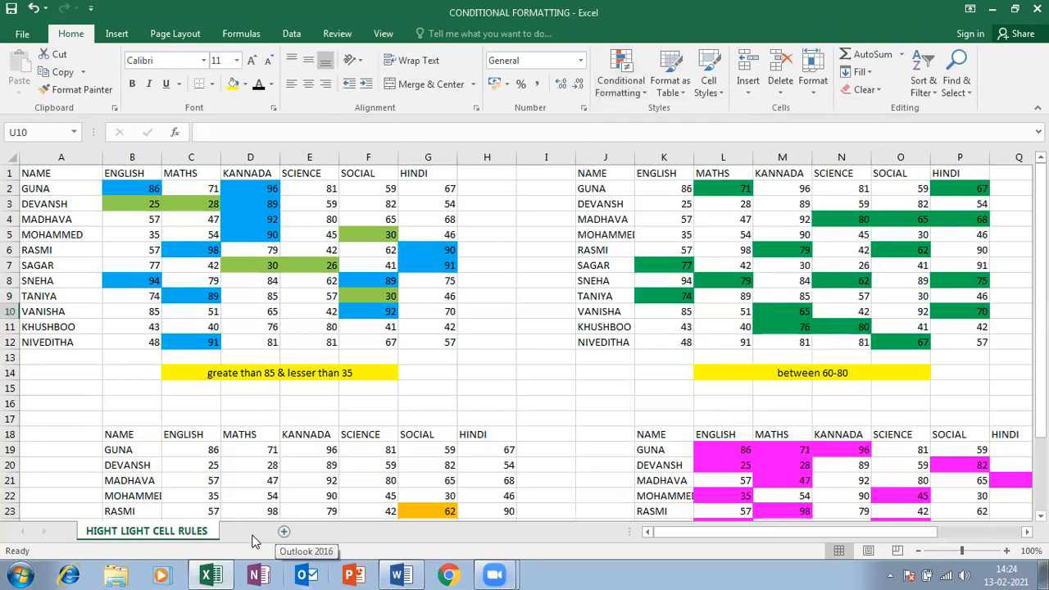
# Rename Sheet1 to 'TOPBOTTOM RULES' and switch back to the HIGHT LIGHT CELL RULES sheet
pyautogui.rightClick(248, 534)
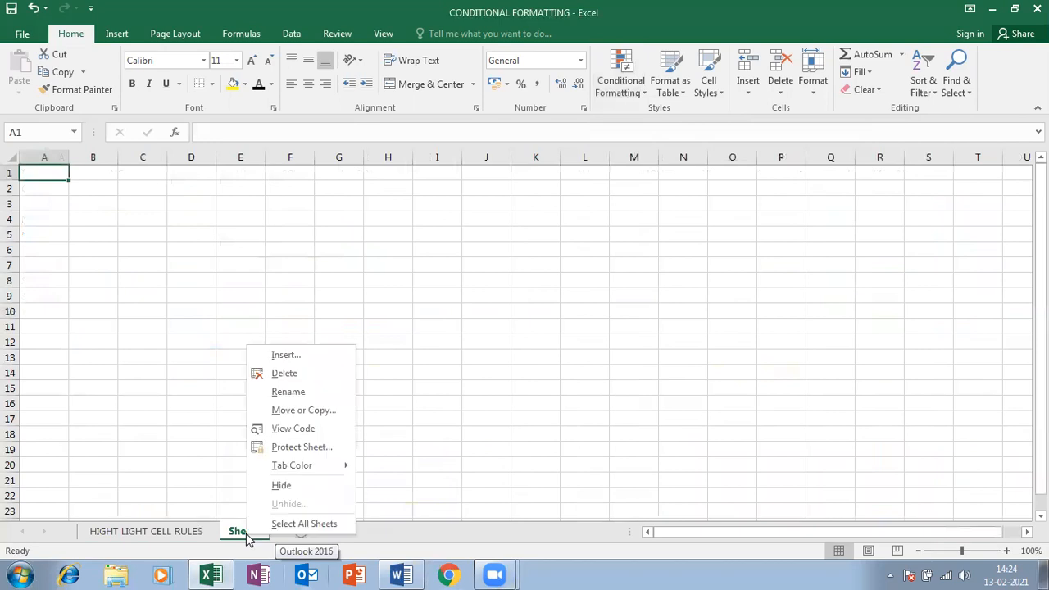
pyautogui.click(289, 391)
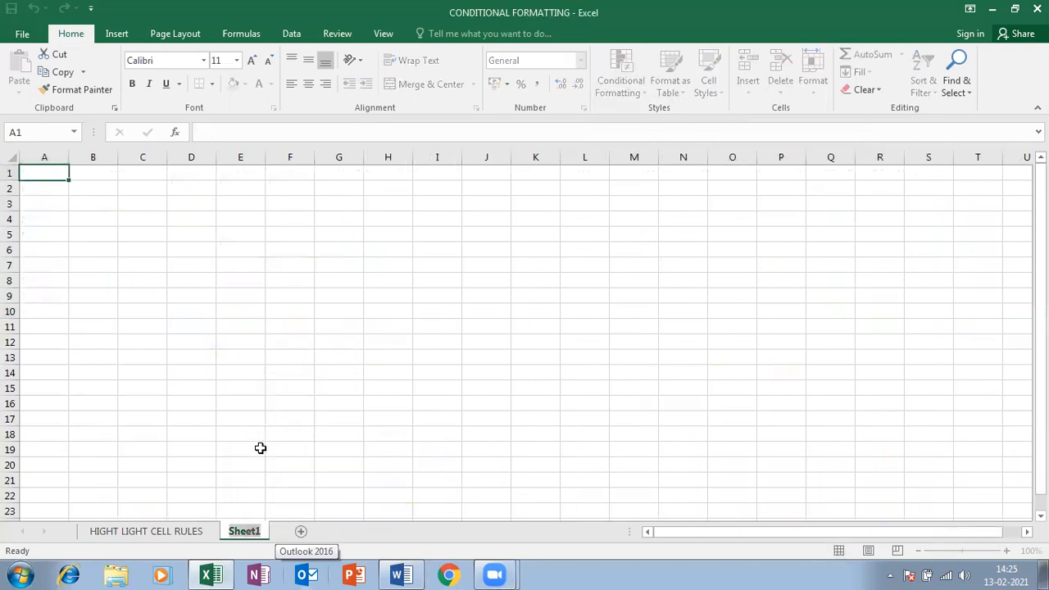
pyautogui.write('TOPBOTTOM RULES')
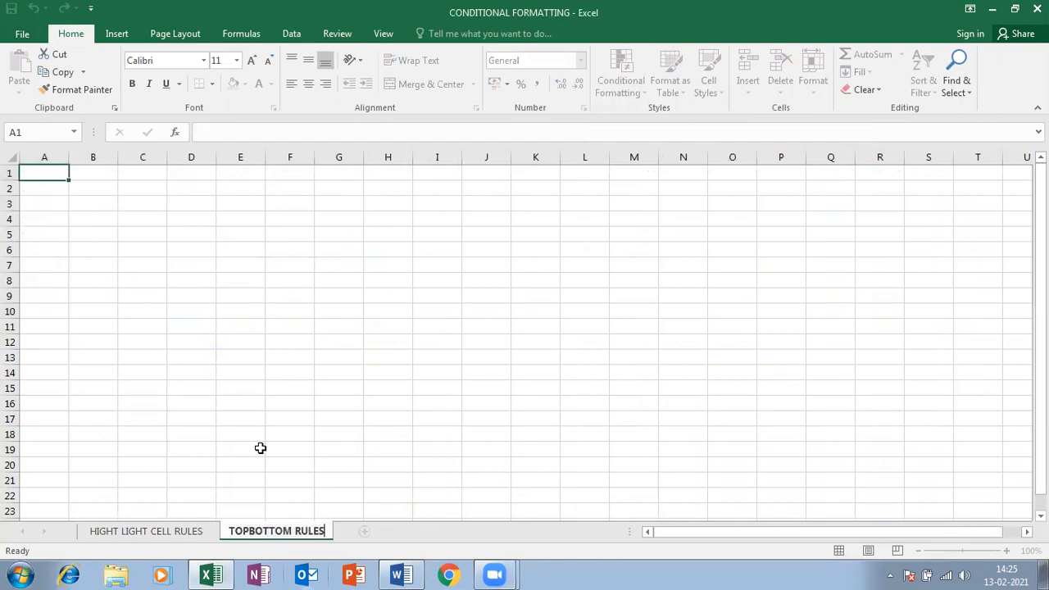
pyautogui.click(246, 495)
pyautogui.click(182, 533)
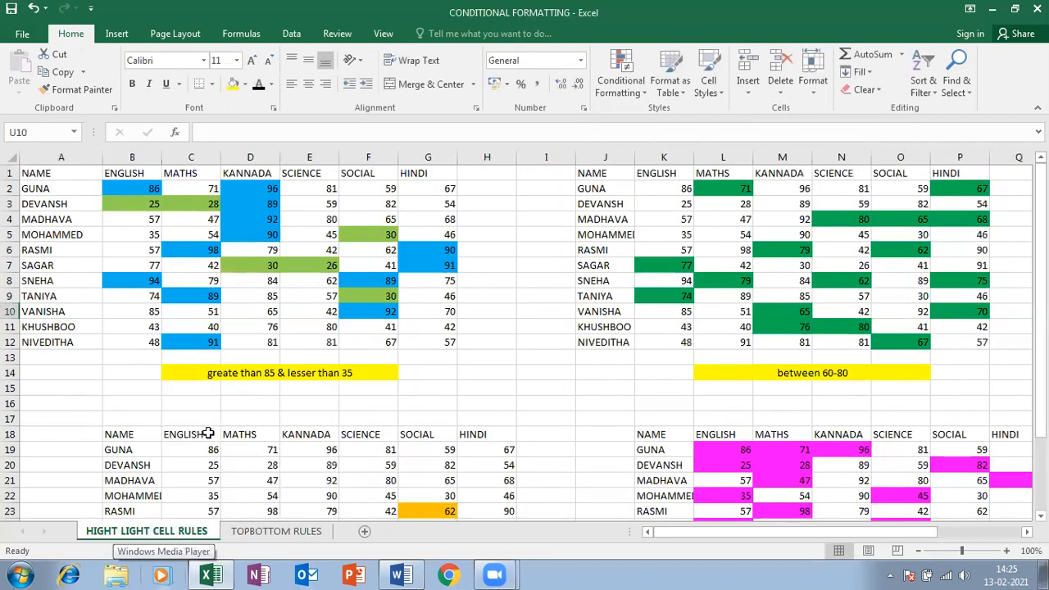
pyautogui.scroll(-1, 313, 432)
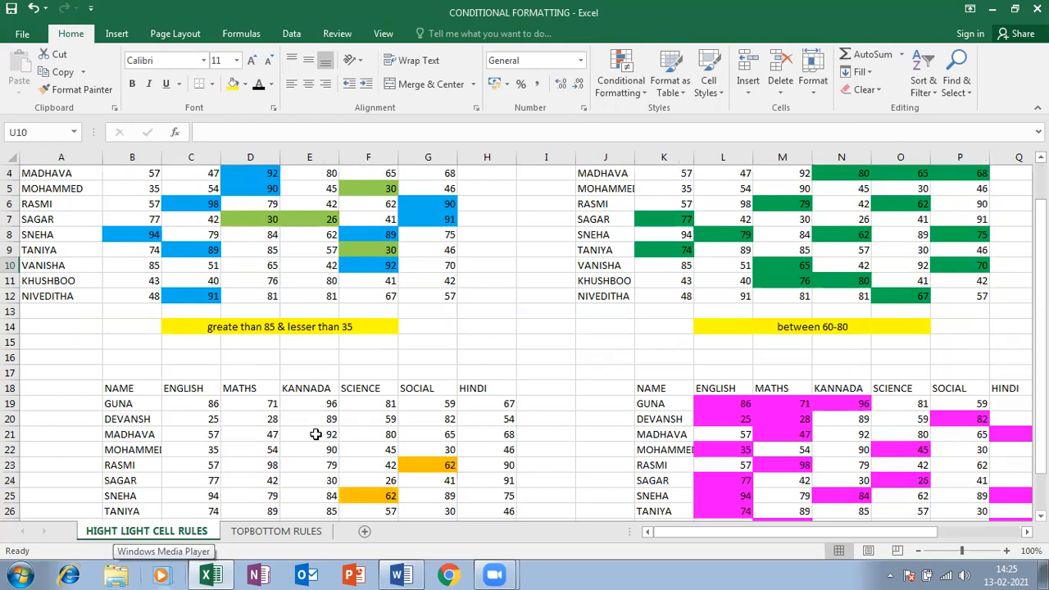
pyautogui.scroll(-3, 315, 435)
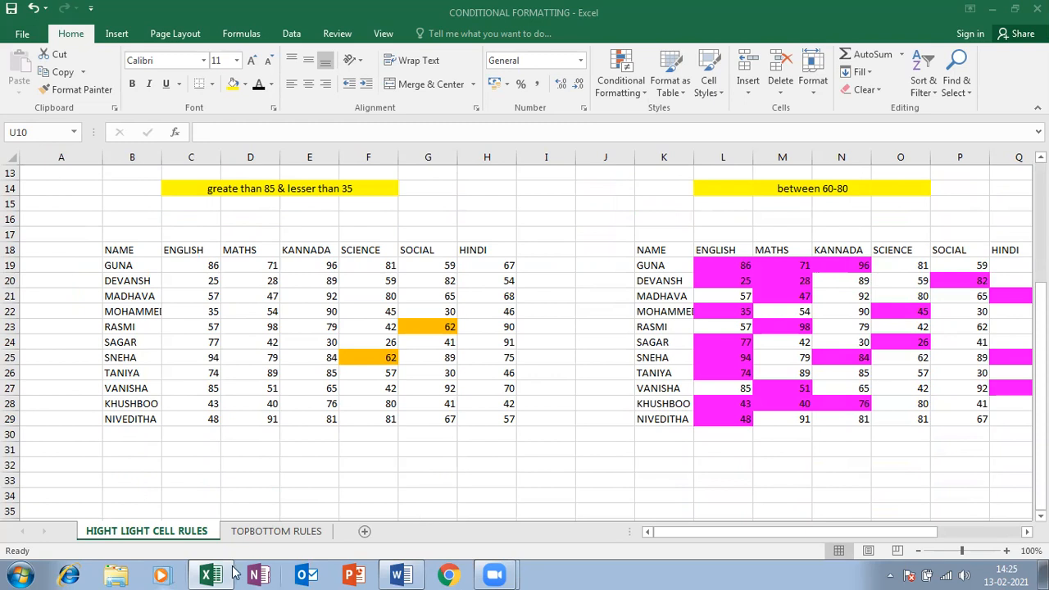
# Copy the B18:H29 marks table and paste it at A1 of TOPBOTTOM RULES as values only
pyautogui.moveTo(113, 246); pyautogui.dragTo(498, 413)
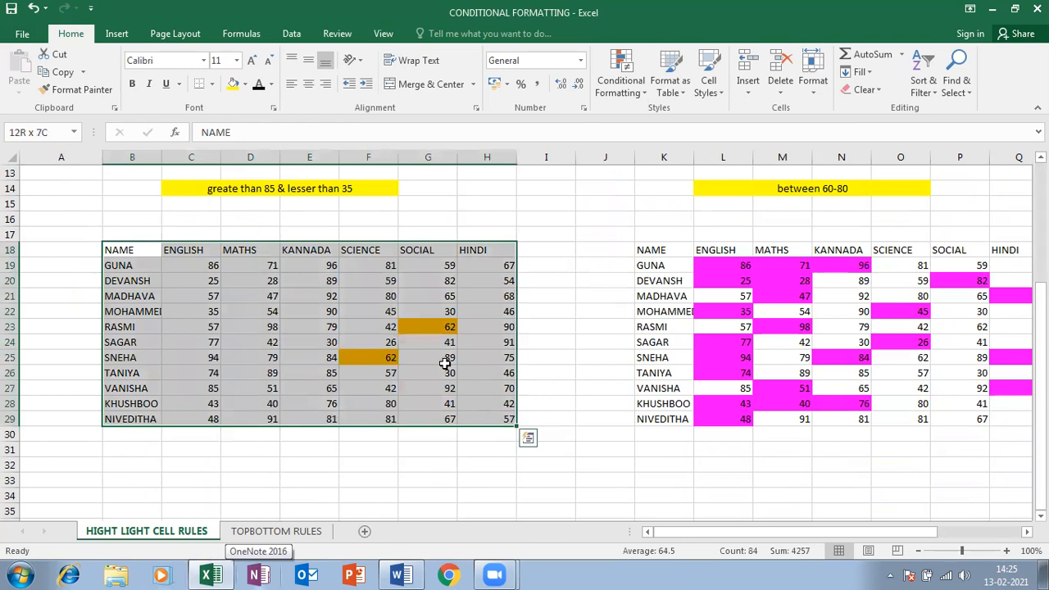
pyautogui.hotkey('ctrl', 'c')
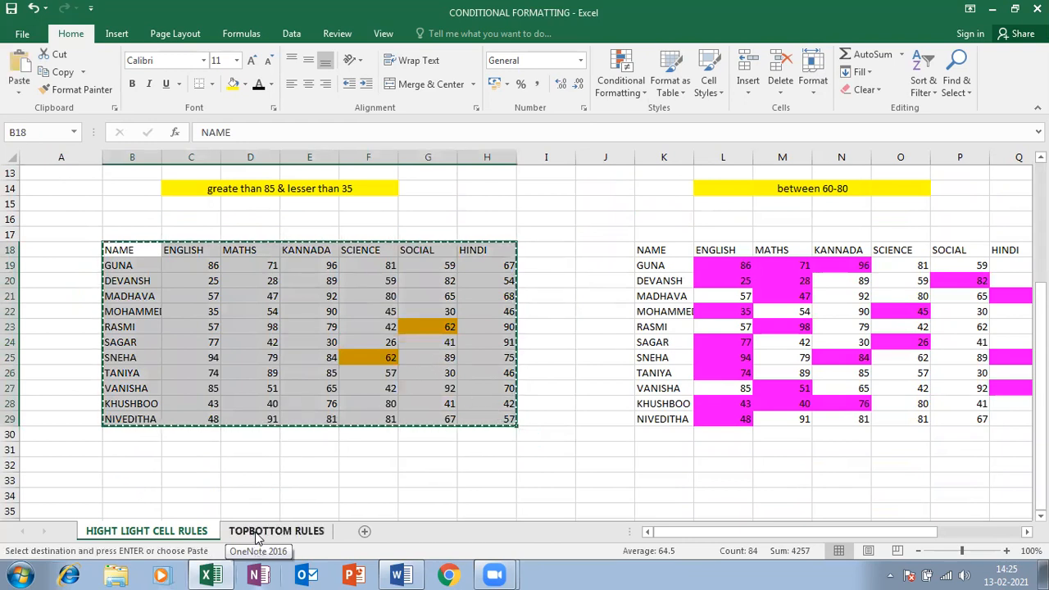
pyautogui.click(266, 531)
pyautogui.click(44, 186)
pyautogui.click(41, 173)
pyautogui.hotkey('ctrl', 'v')
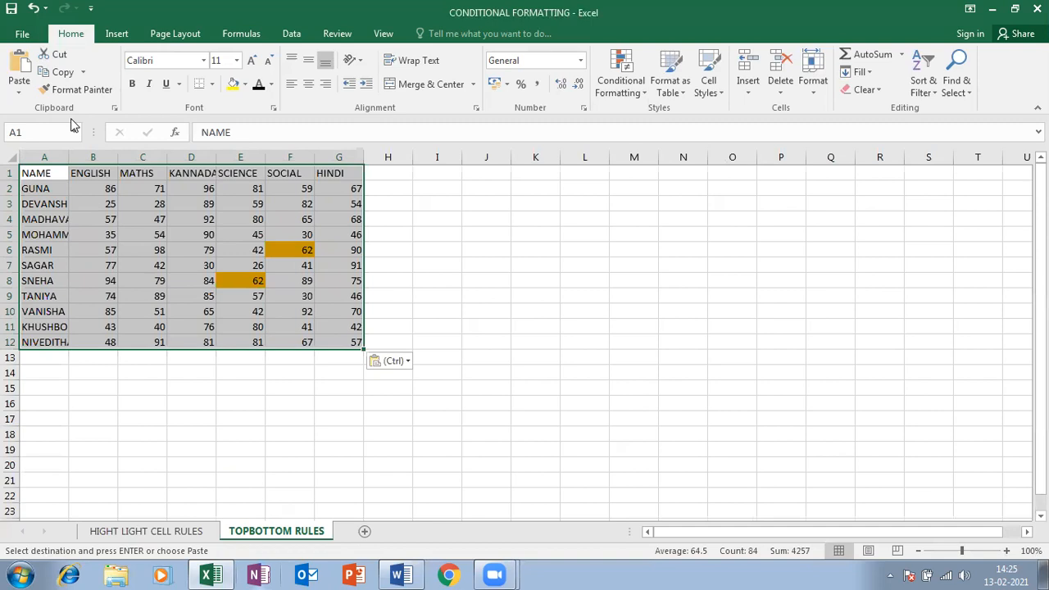
pyautogui.click(401, 362)
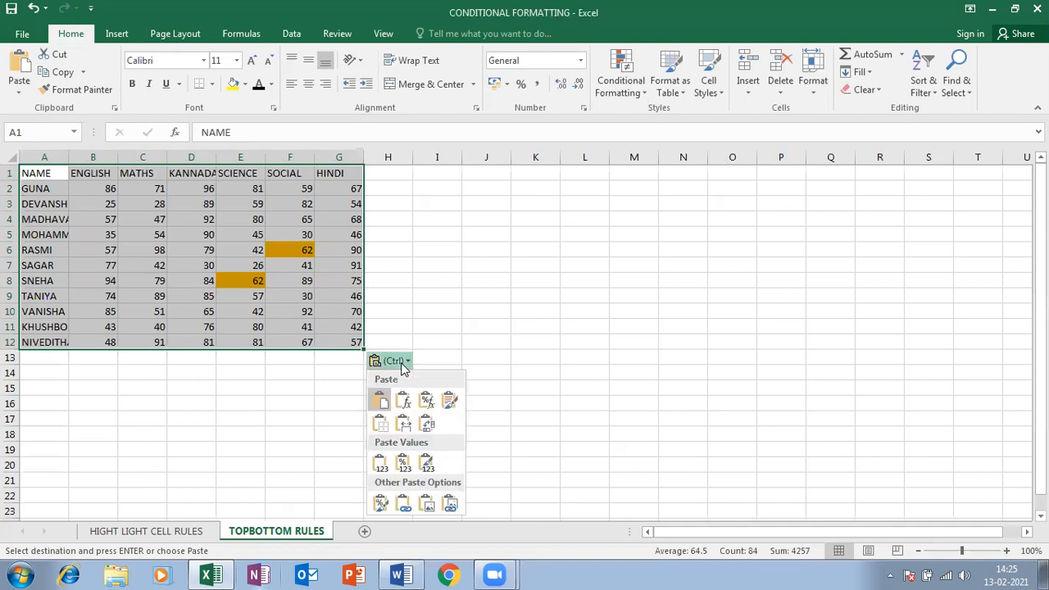
pyautogui.click(379, 464)
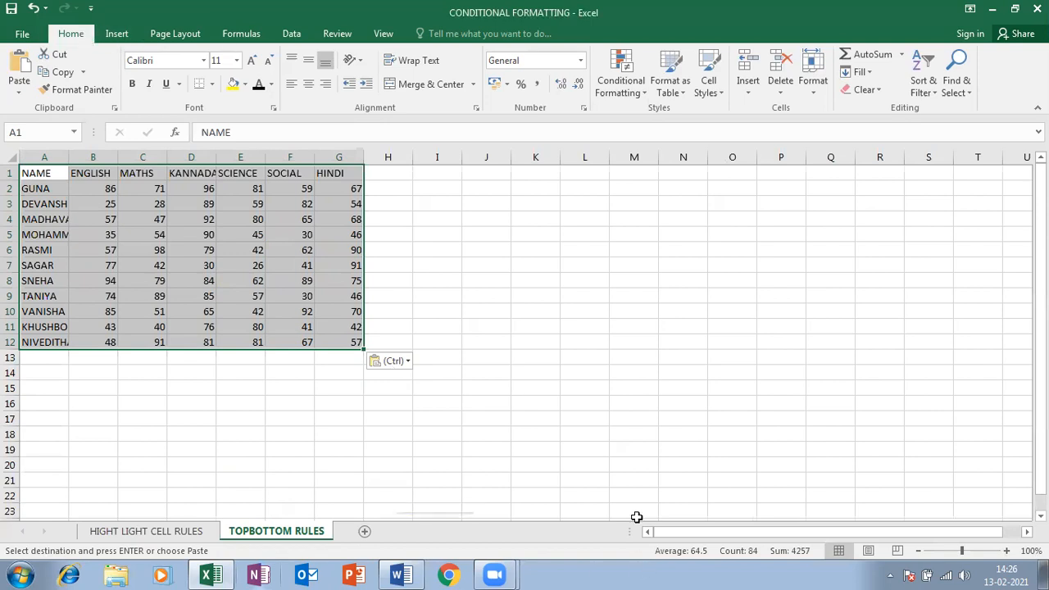
pyautogui.click(620, 79)
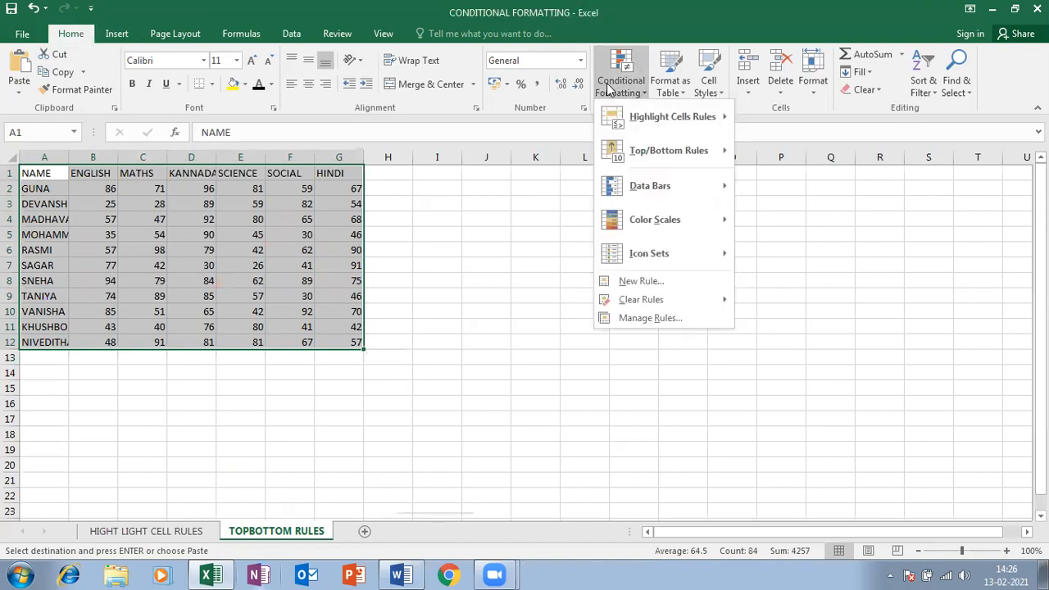
pyautogui.moveTo(672, 141)
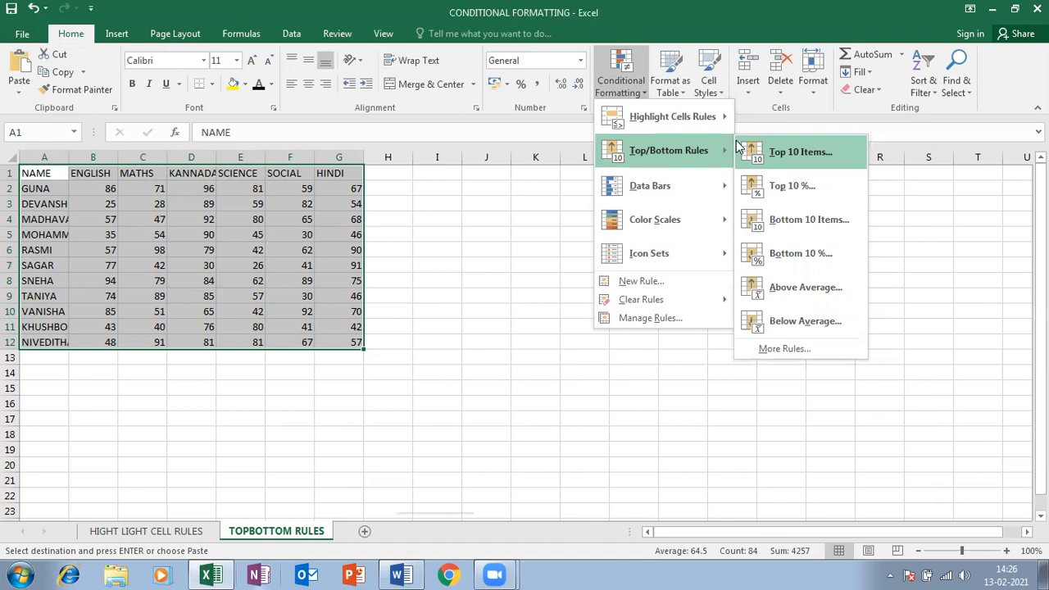
pyautogui.click(374, 168)
pyautogui.click(376, 174)
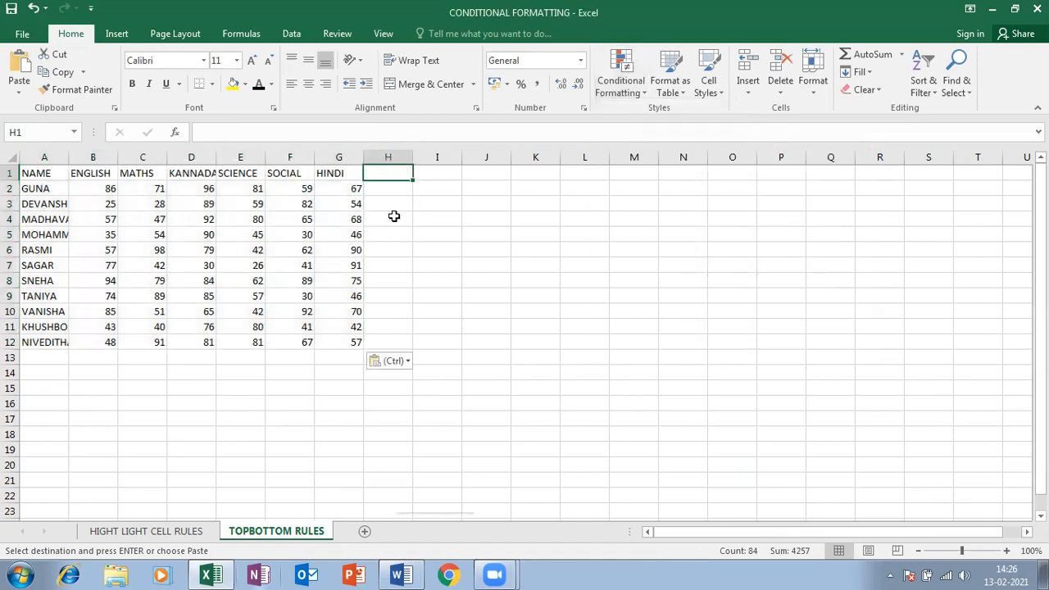
# Enter the TOTAL heading in H1, cancelling a stray entry in H4
pyautogui.write('TOT')
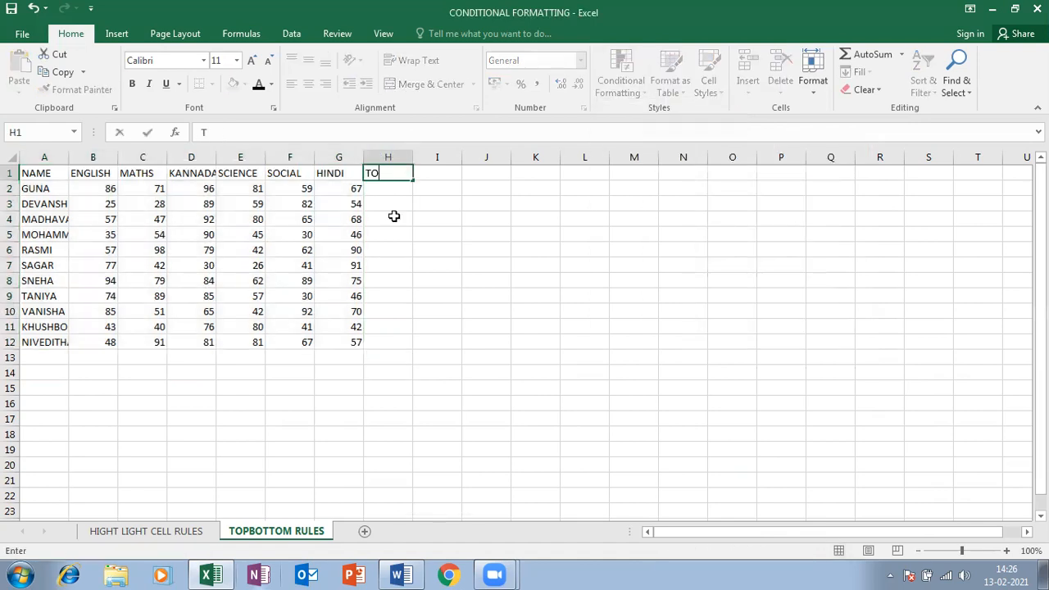
pyautogui.click(394, 217)
pyautogui.write('A')
pyautogui.press('Escape')
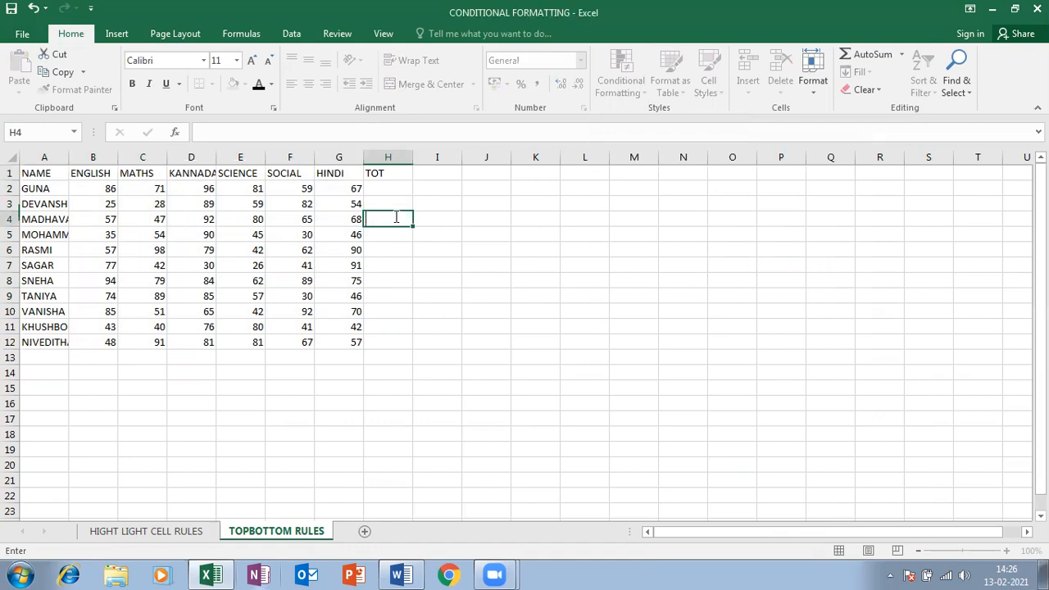
pyautogui.click(405, 172)
pyautogui.doubleClick(400, 172)
pyautogui.write('AL')
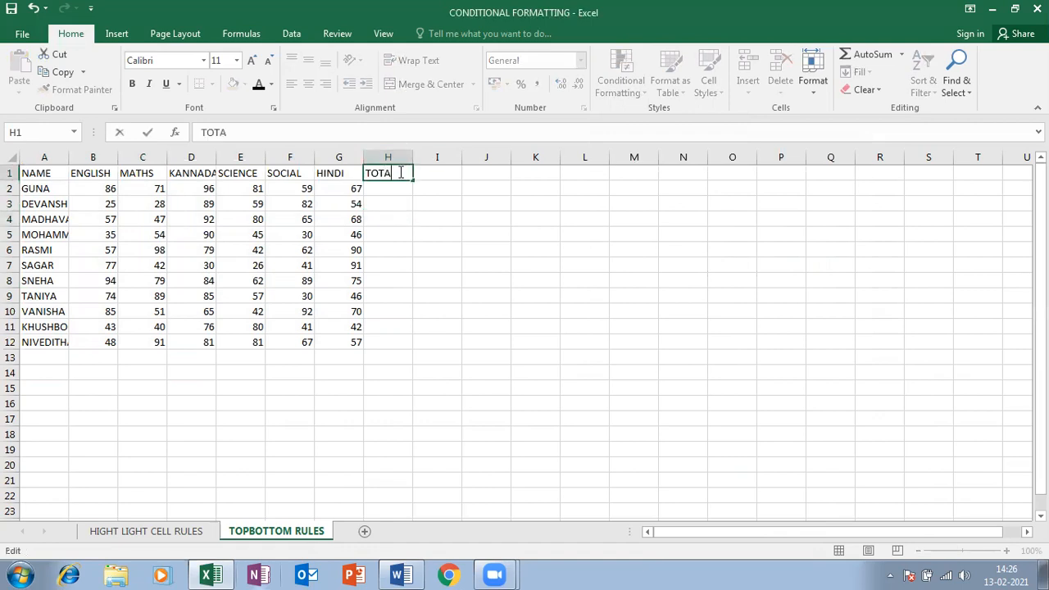
pyautogui.press('Tab')
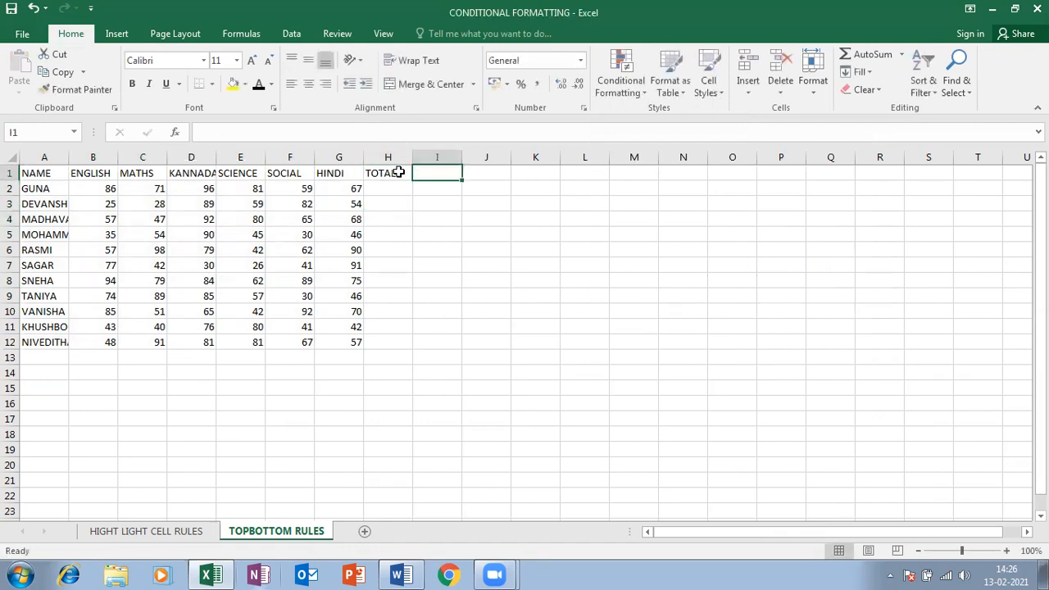
# Enter the AVERAGE heading in I1 and PERCENTAGE in J1
pyautogui.write('AVERGA')
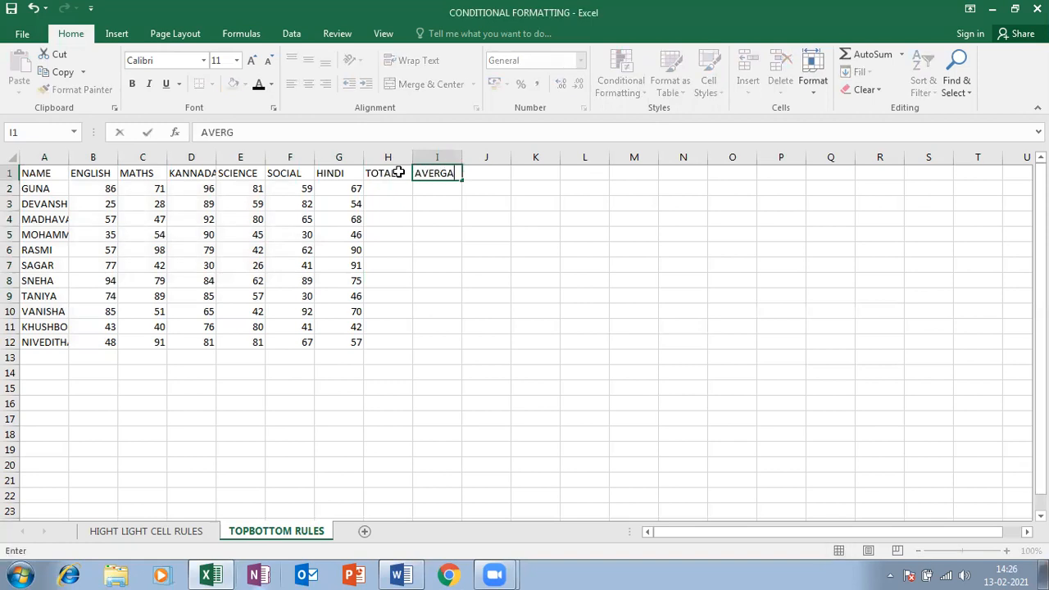
pyautogui.press('BackSpace')
pyautogui.press('BackSpace')
pyautogui.write('AGE')
pyautogui.press('Tab')
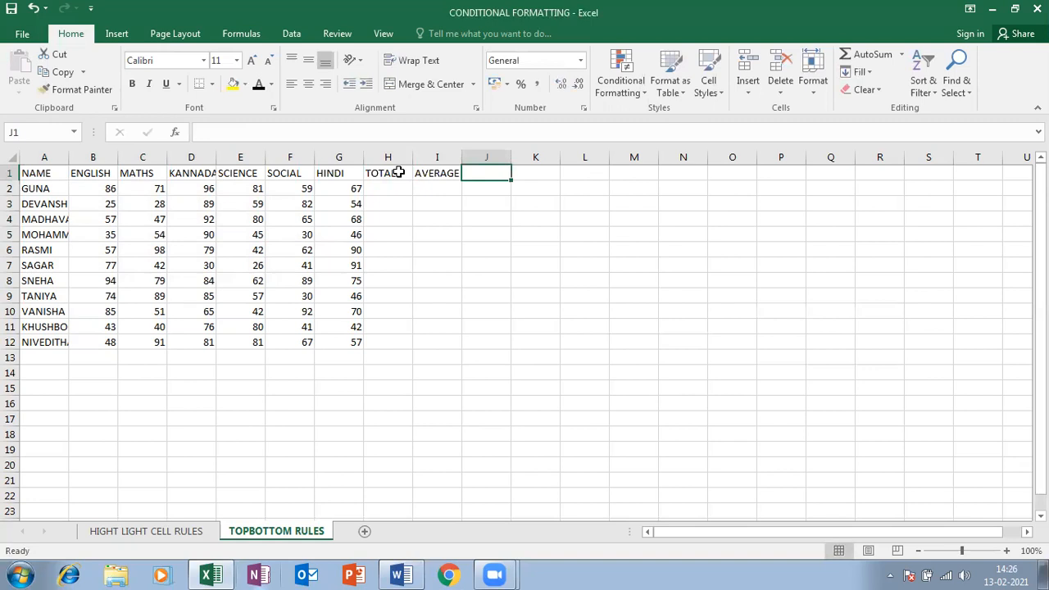
pyautogui.write('PE')
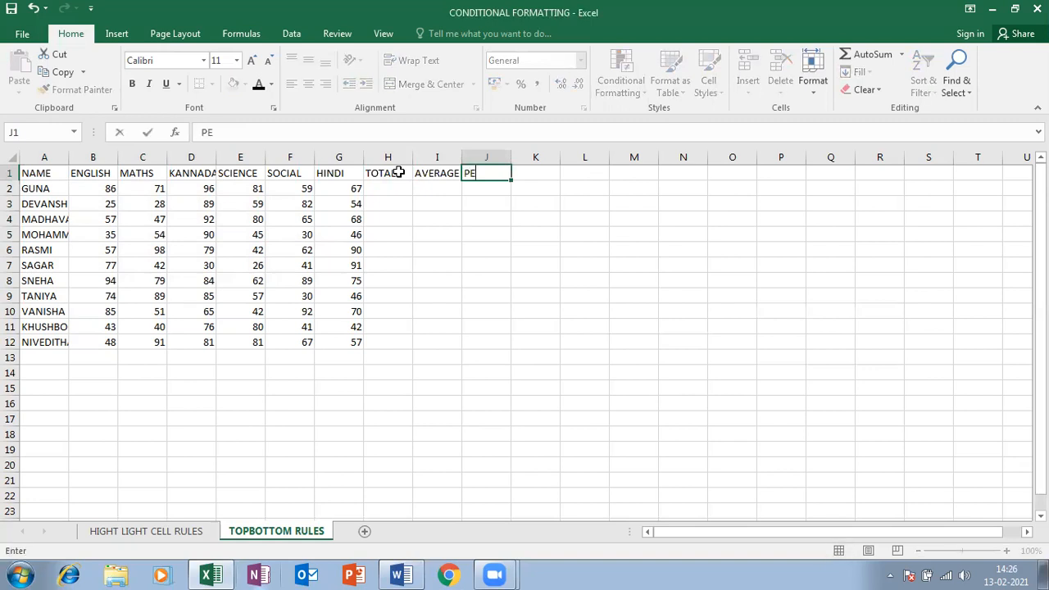
pyautogui.write('RCENTAGE')
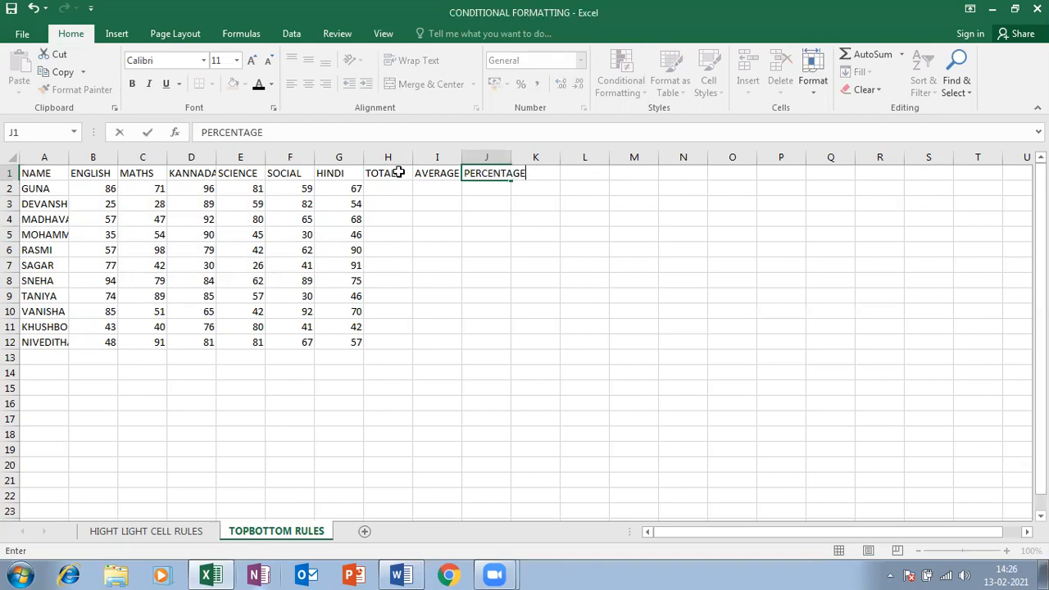
pyautogui.press('Return')
pyautogui.write('=')
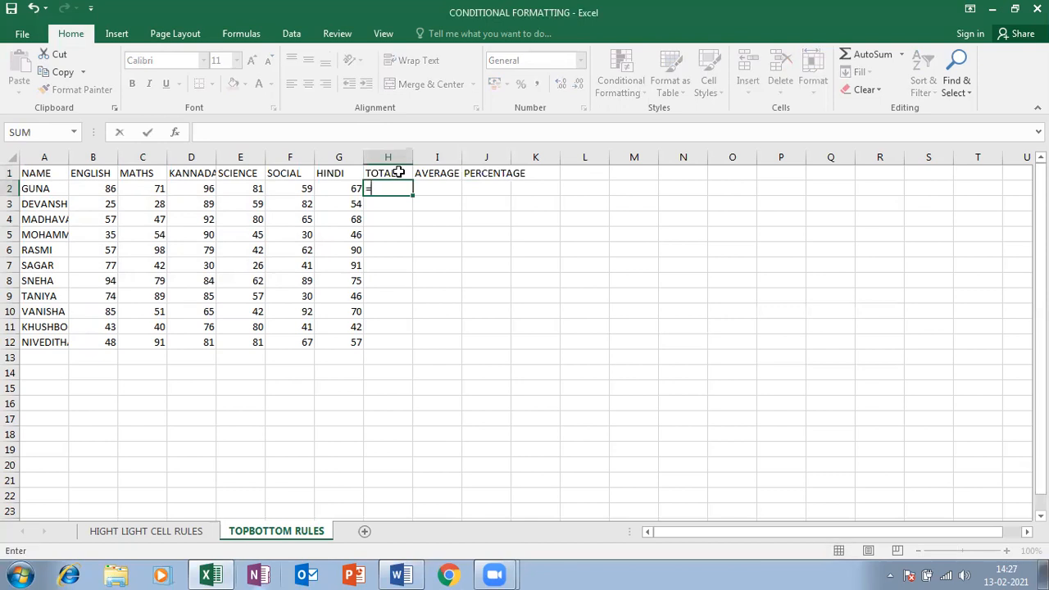
# Try AutoSum totals of GUNA's row 2 marks in H2, filling down, clearing and redoing =SUM(B2:G2)
pyautogui.press('BackSpace')
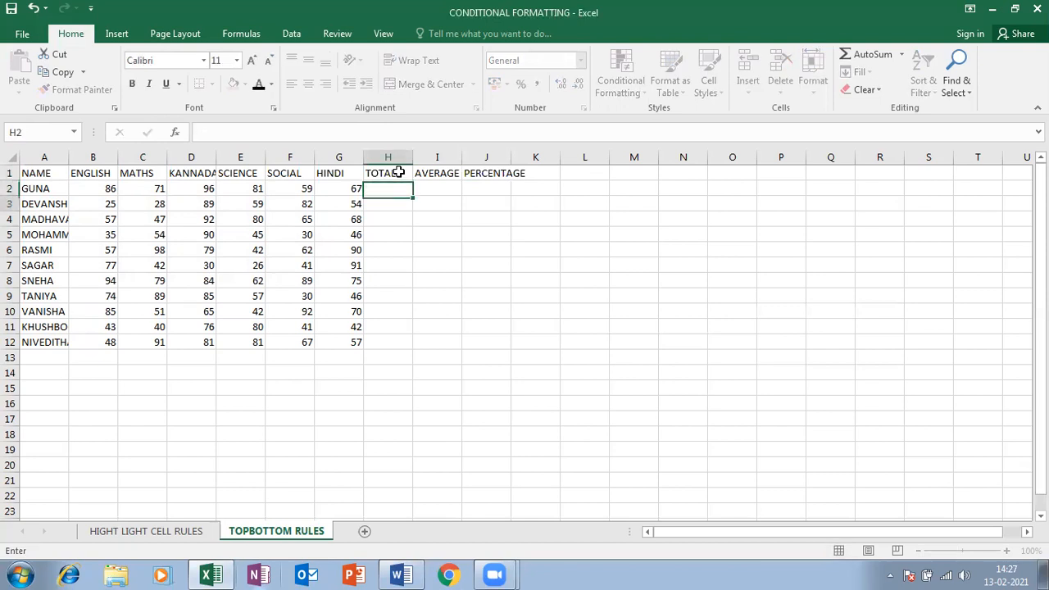
pyautogui.press('Return')
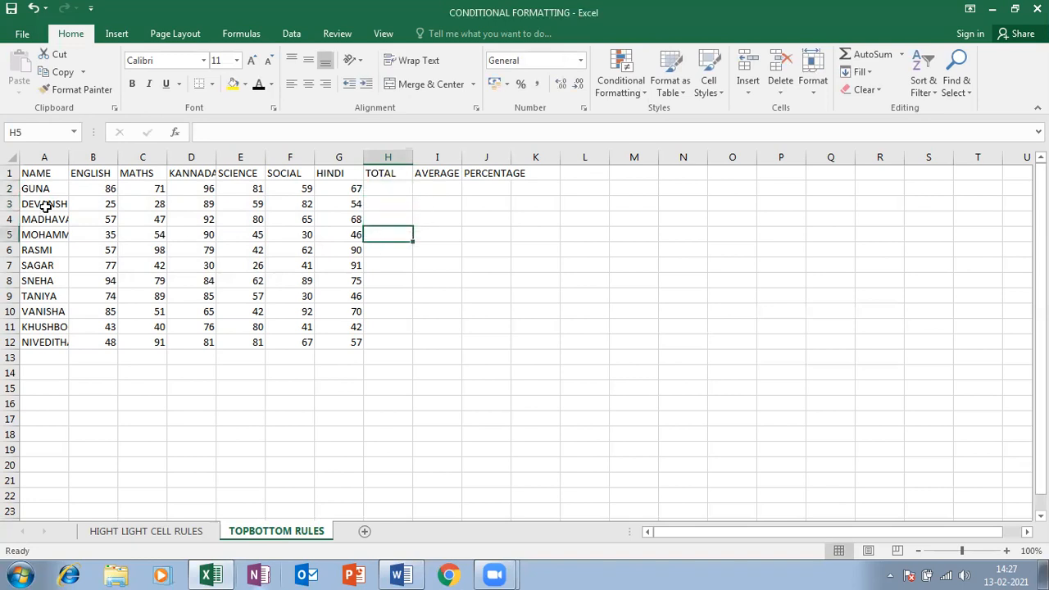
pyautogui.moveTo(106, 187); pyautogui.dragTo(343, 188)
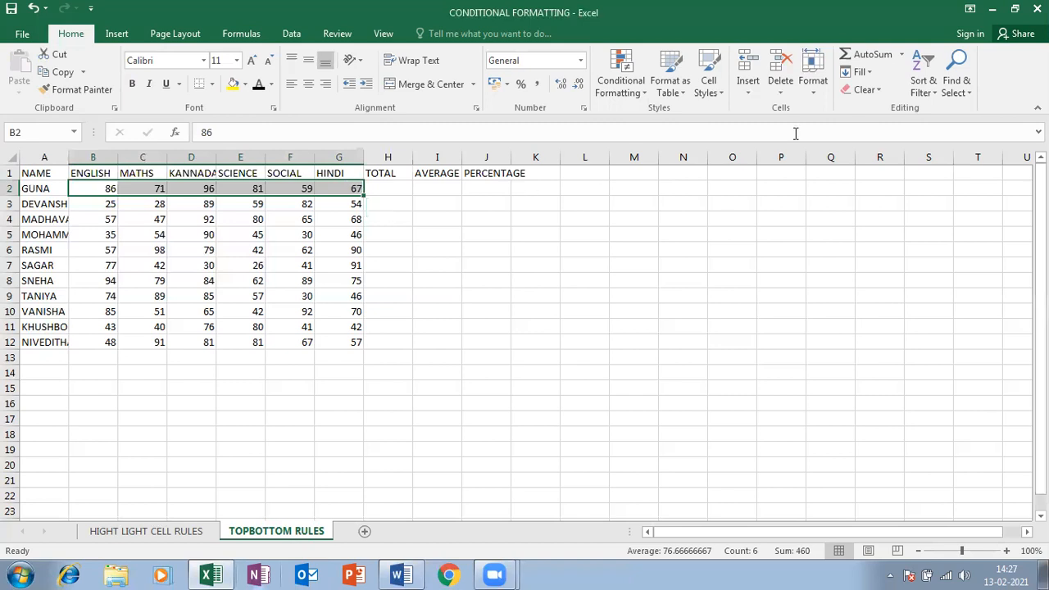
pyautogui.click(874, 57)
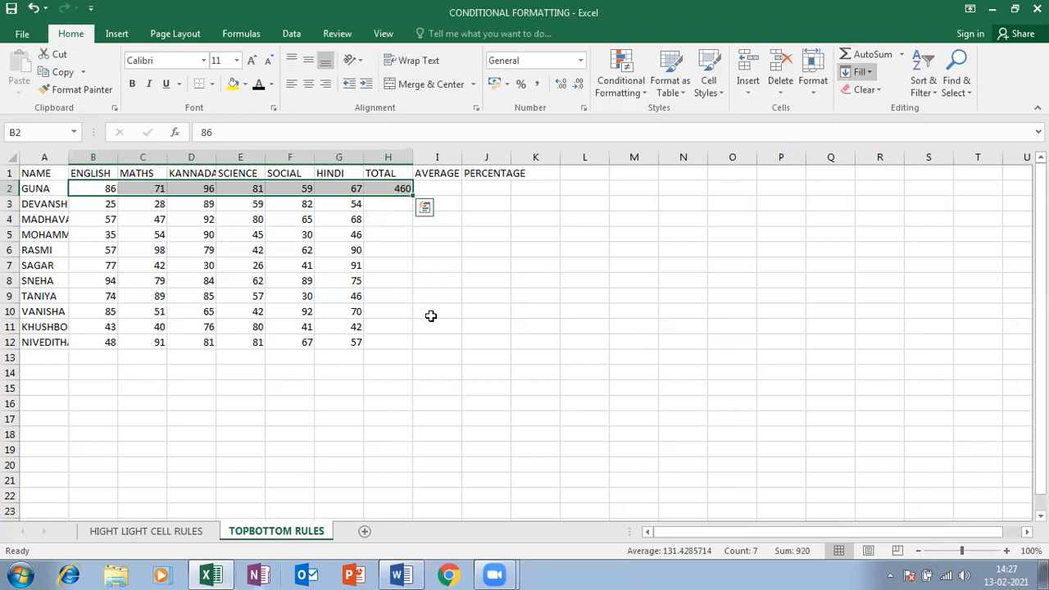
pyautogui.click(408, 189)
pyautogui.moveTo(410, 192); pyautogui.dragTo(399, 345)
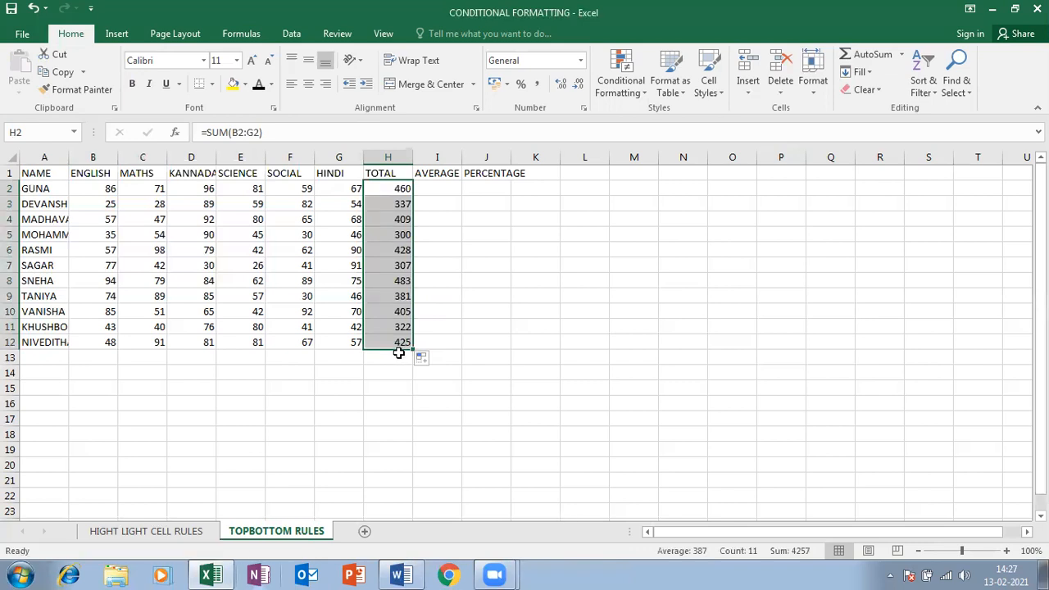
pyautogui.press('Delete')
pyautogui.click(389, 189)
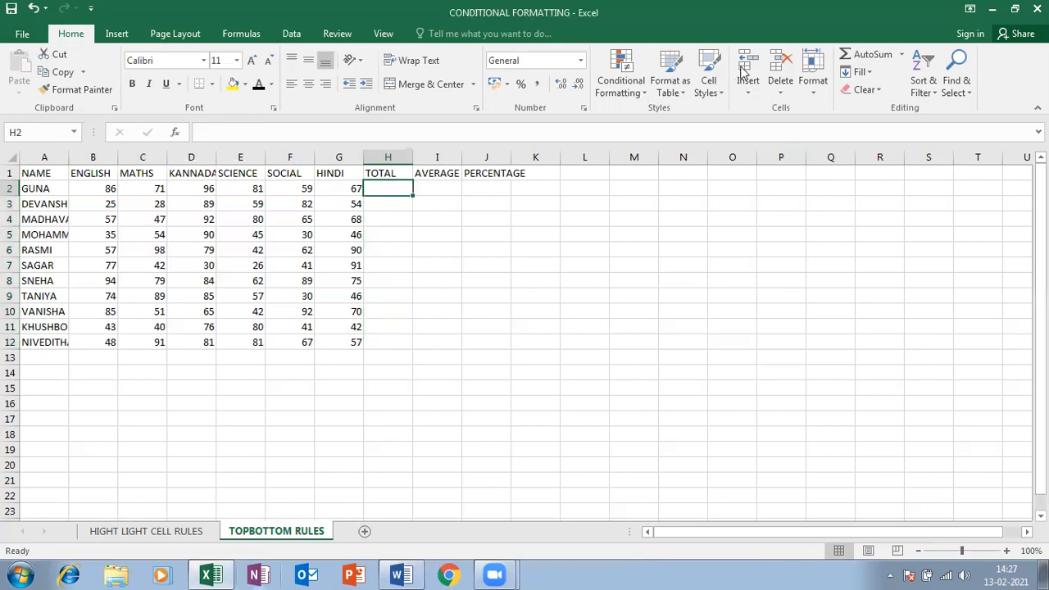
pyautogui.click(880, 54)
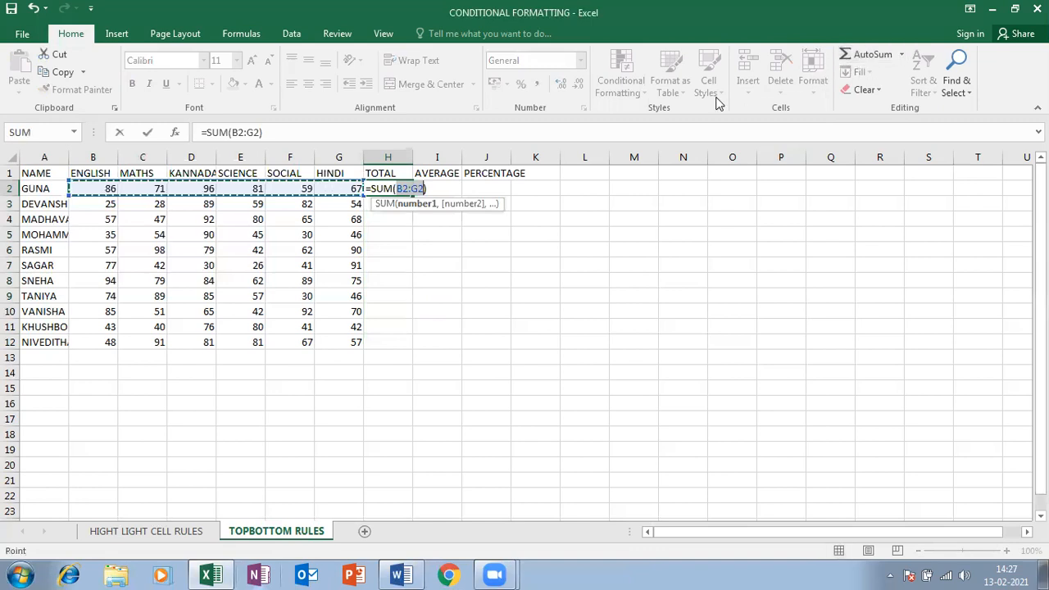
pyautogui.press('Return')
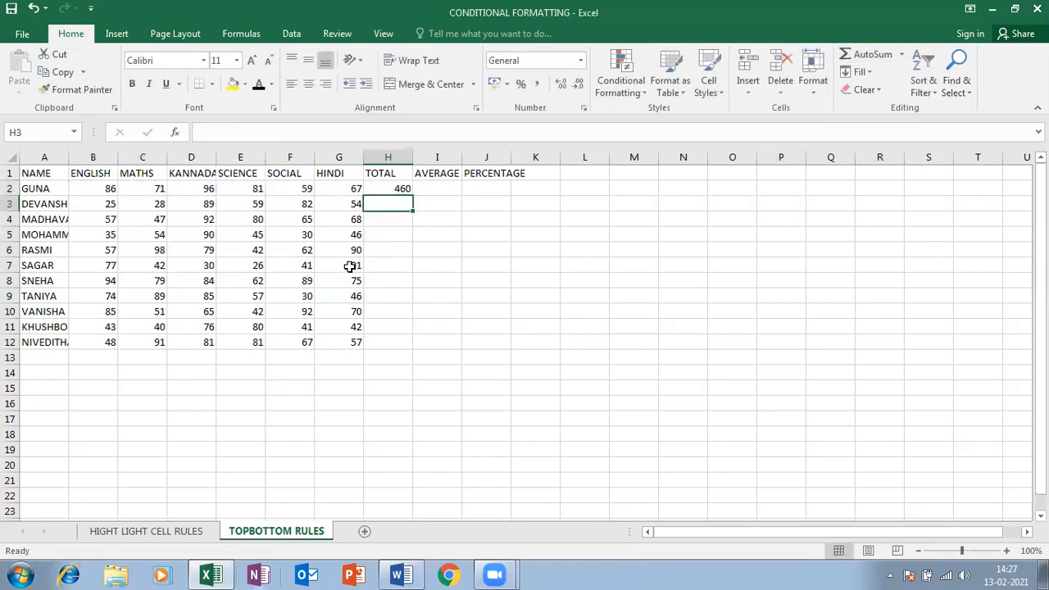
# Clear the trial totals, AutoSum H2:H12 (460 down to 425), and autofit the AVERAGE column
pyautogui.click(401, 188)
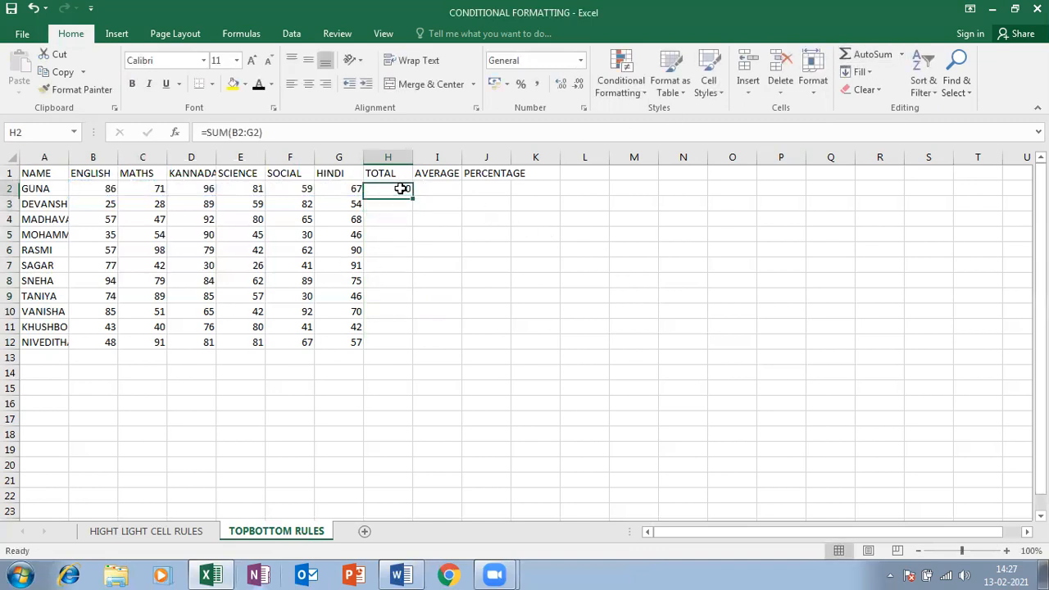
pyautogui.press('Delete')
pyautogui.moveTo(100, 191); pyautogui.dragTo(343, 190)
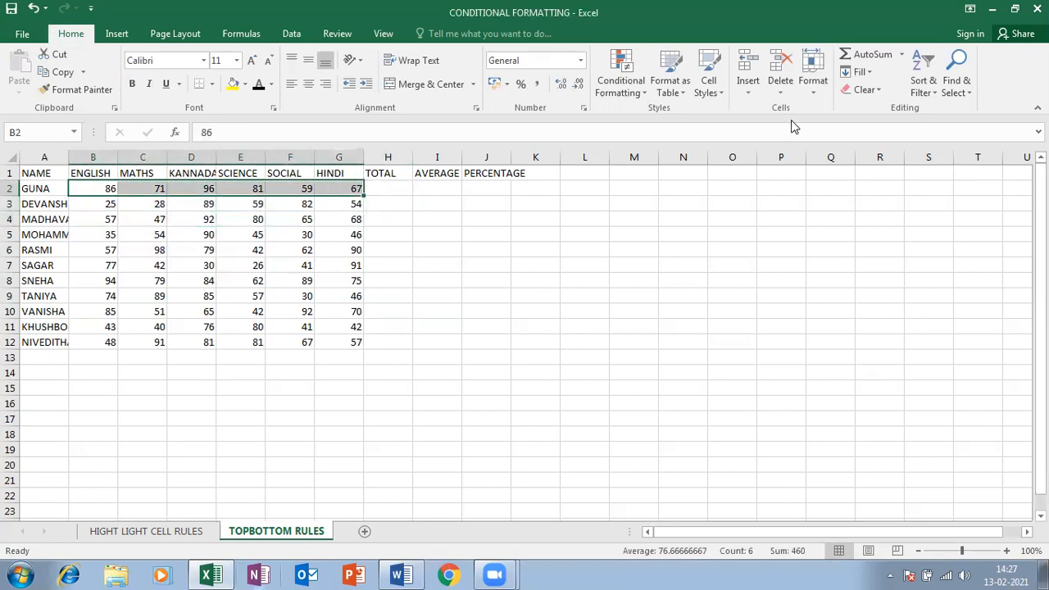
pyautogui.click(868, 55)
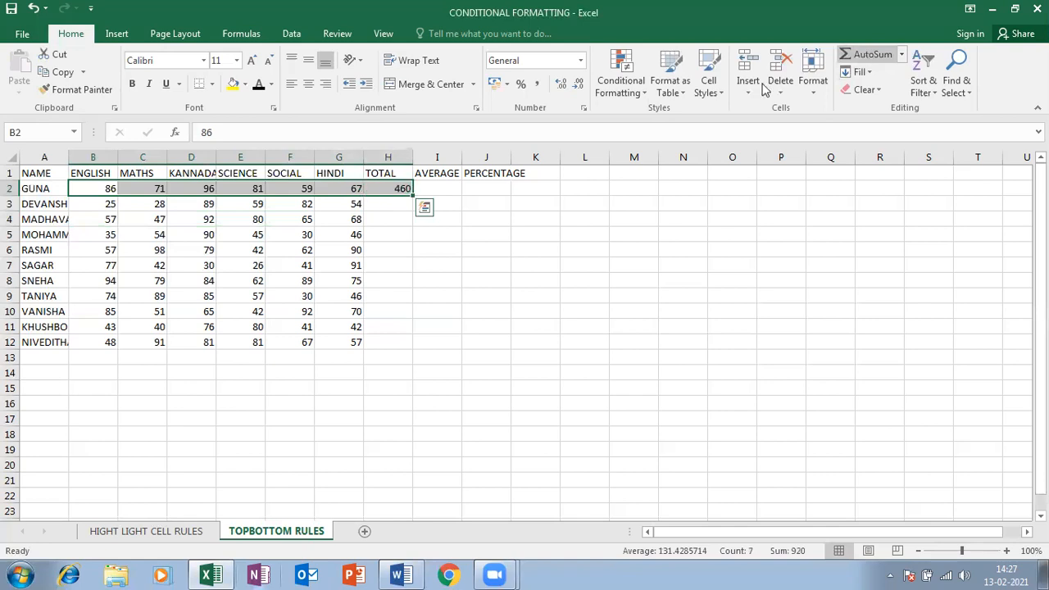
pyautogui.click(393, 188)
pyautogui.moveTo(412, 196); pyautogui.dragTo(405, 349)
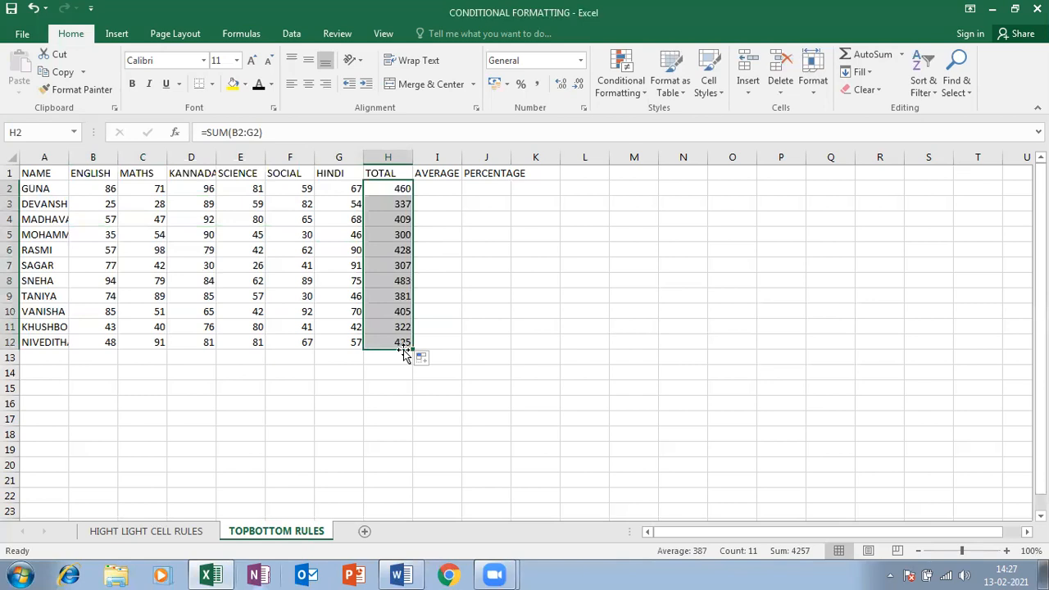
pyautogui.press('Delete')
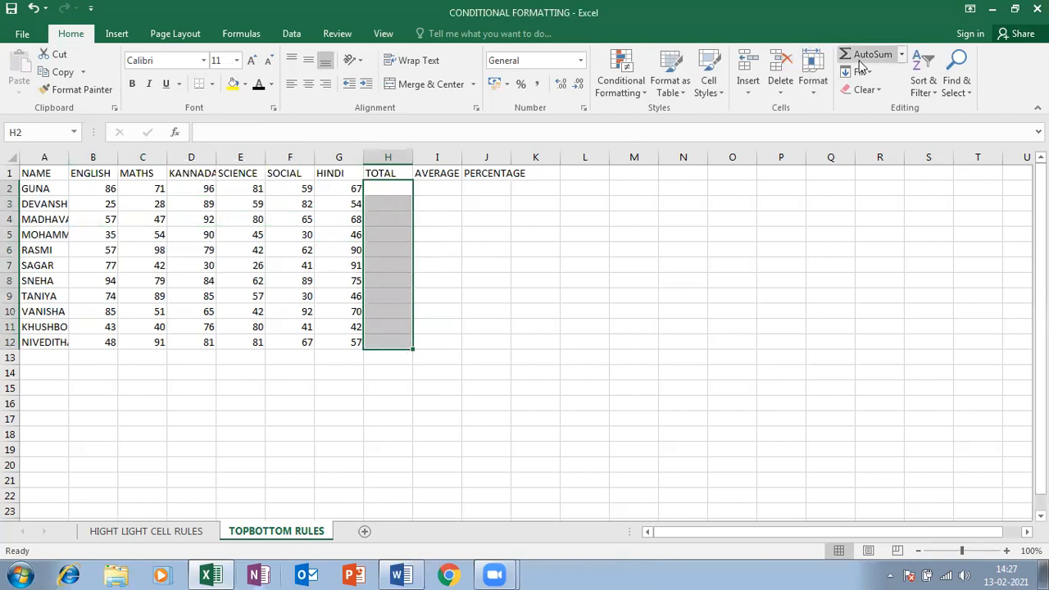
pyautogui.click(860, 63)
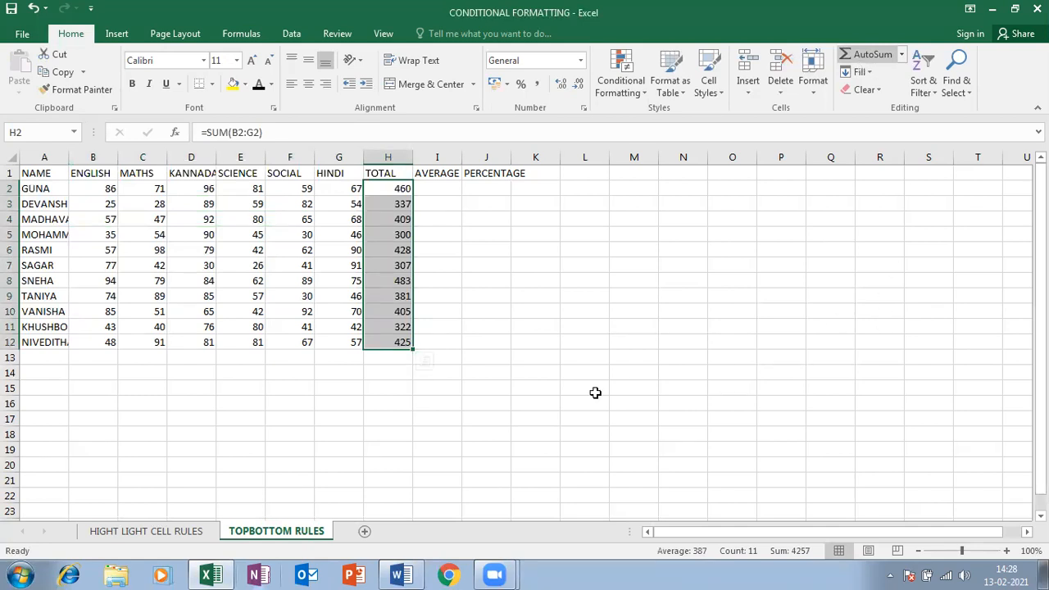
pyautogui.doubleClick(463, 157)
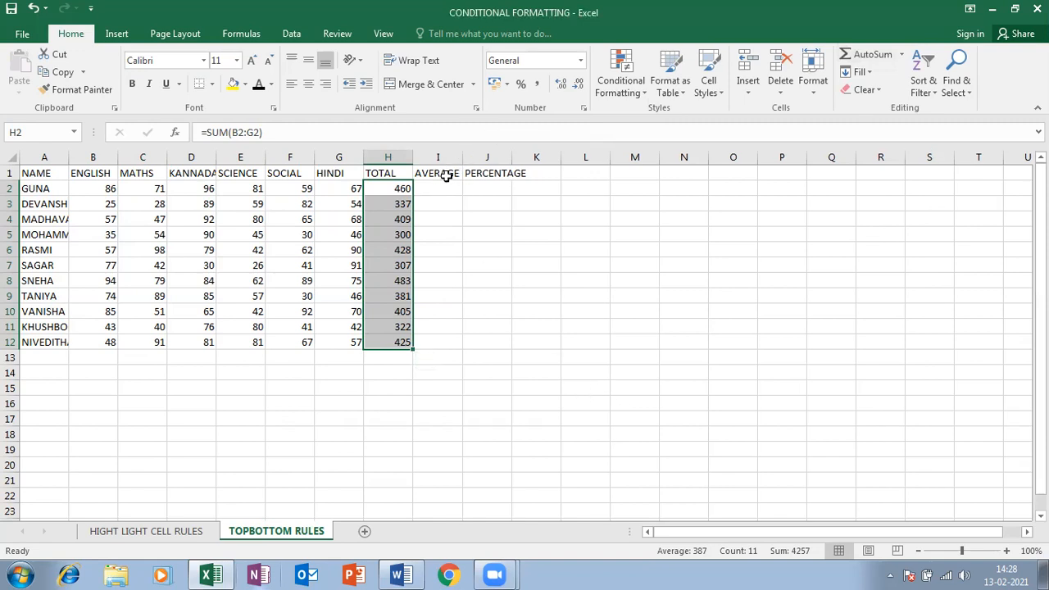
# Enter =AVERAGE(B2:G2) in I2 to average the first student's marks
pyautogui.click(440, 188)
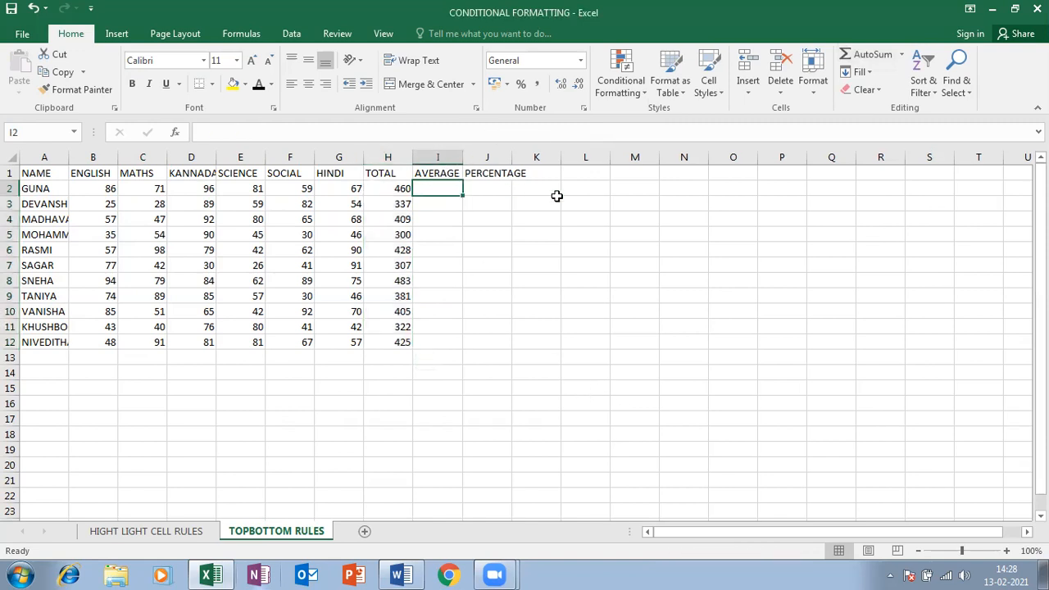
pyautogui.write('=AV')
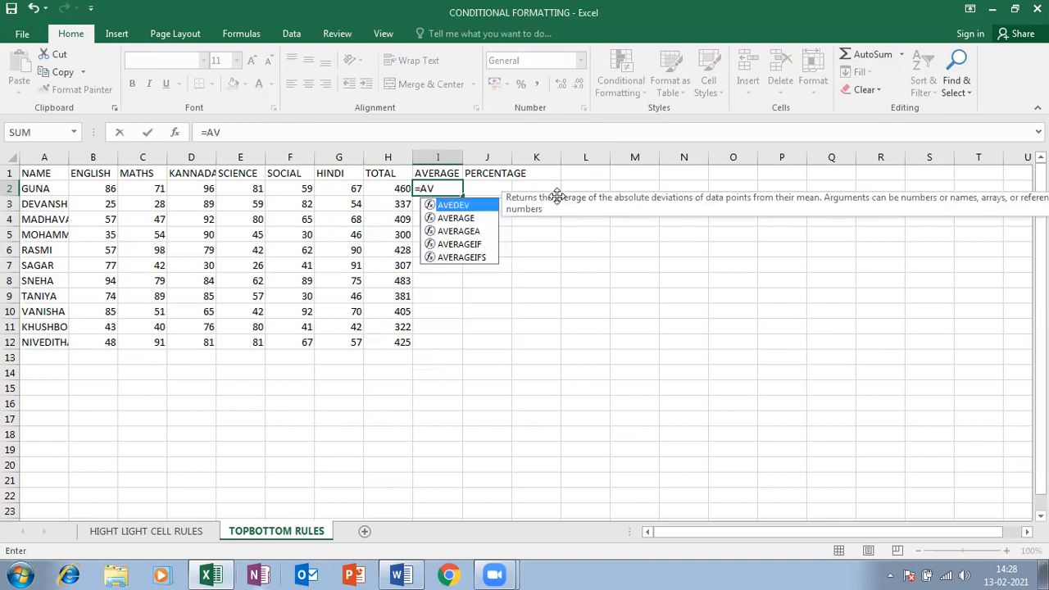
pyautogui.press('Down')
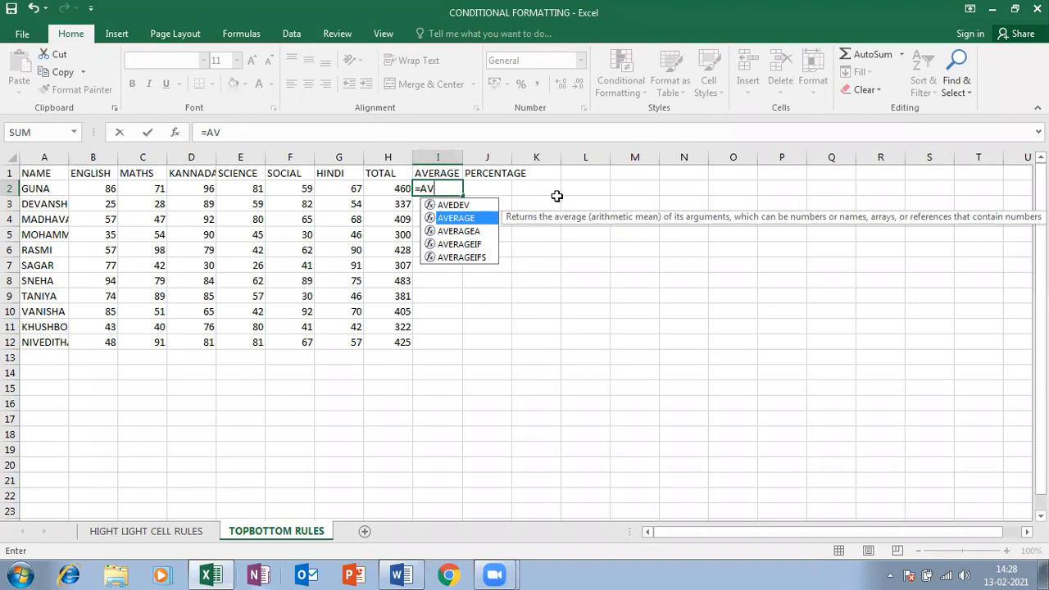
pyautogui.press('Escape')
pyautogui.press('Escape')
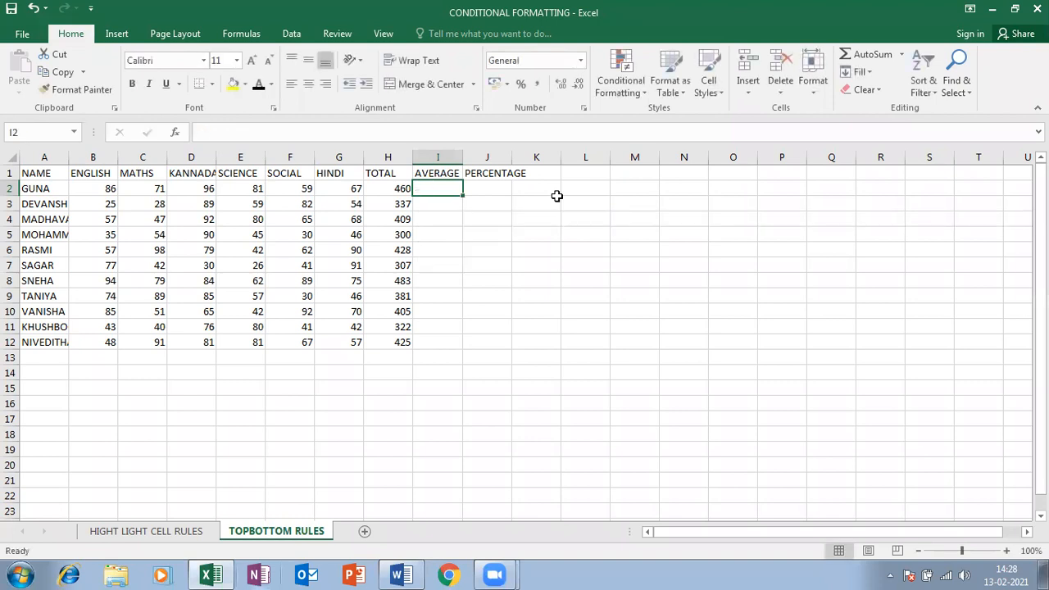
pyautogui.write('=')
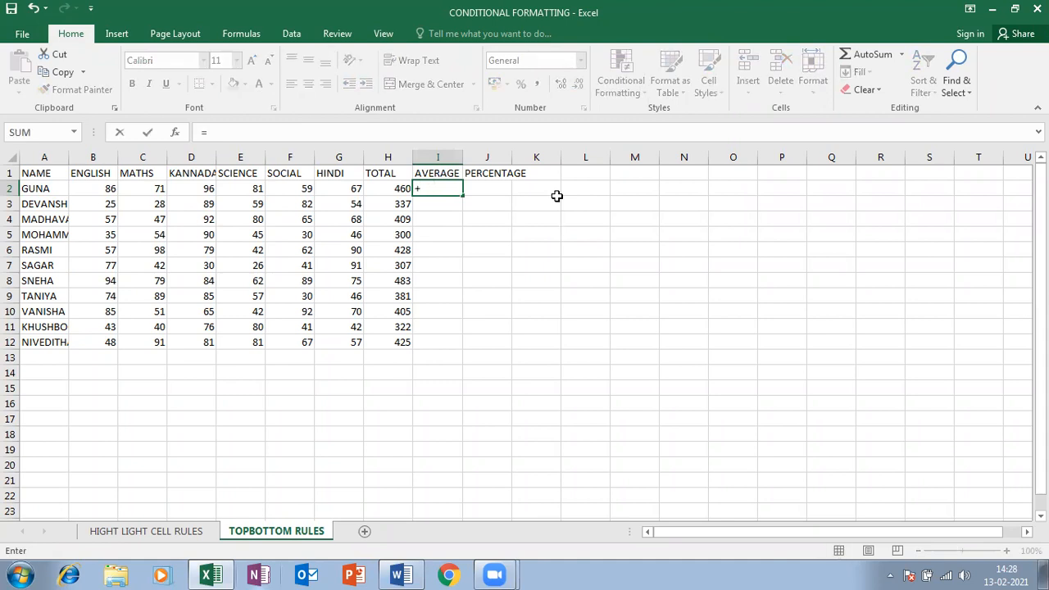
pyautogui.write('AVE')
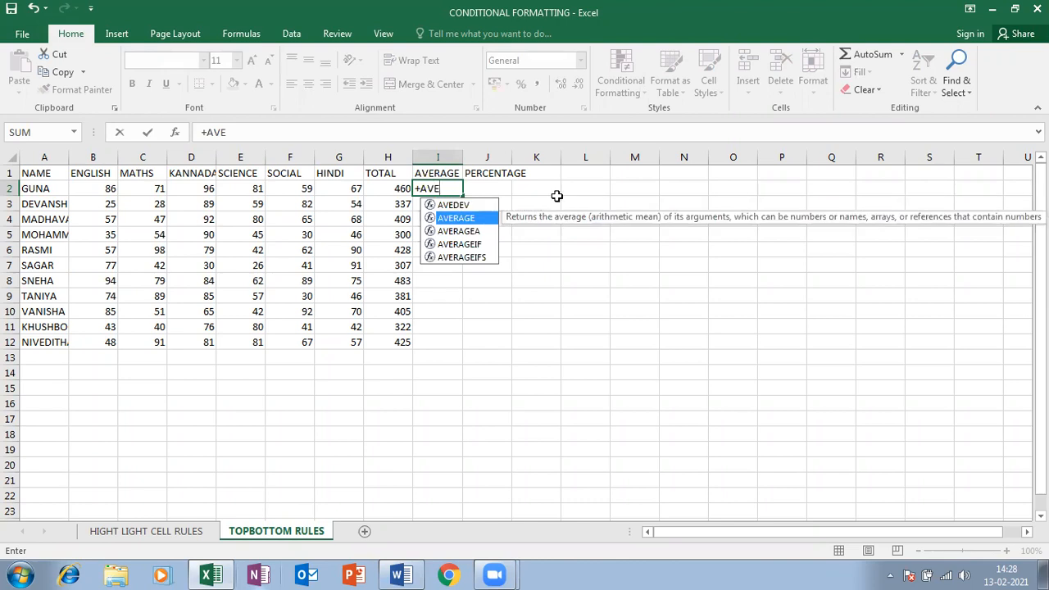
pyautogui.press('Up')
pyautogui.press('Down')
pyautogui.press('Tab')
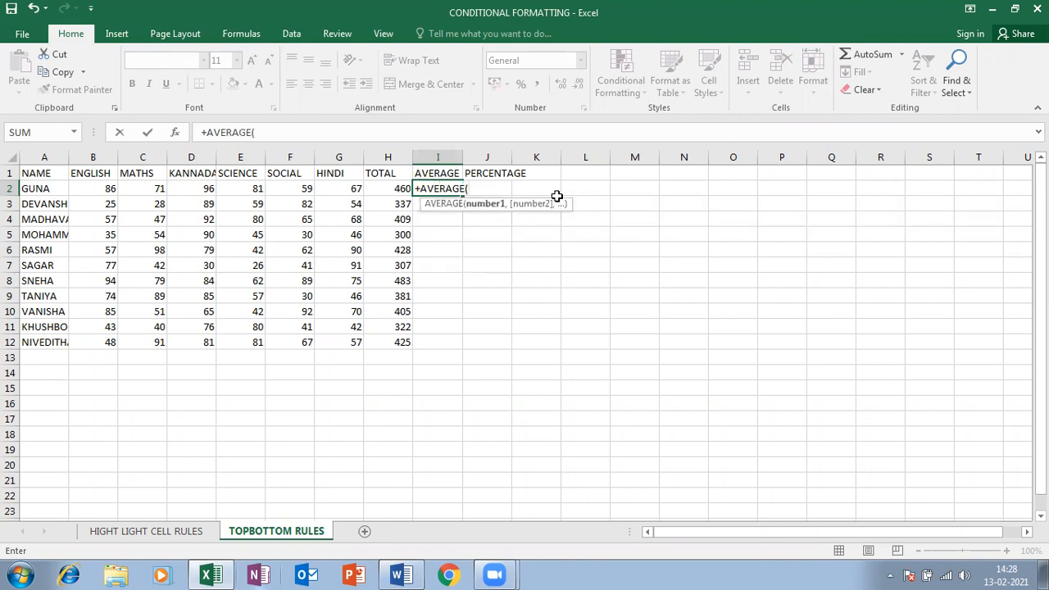
pyautogui.moveTo(108, 191); pyautogui.dragTo(337, 191)
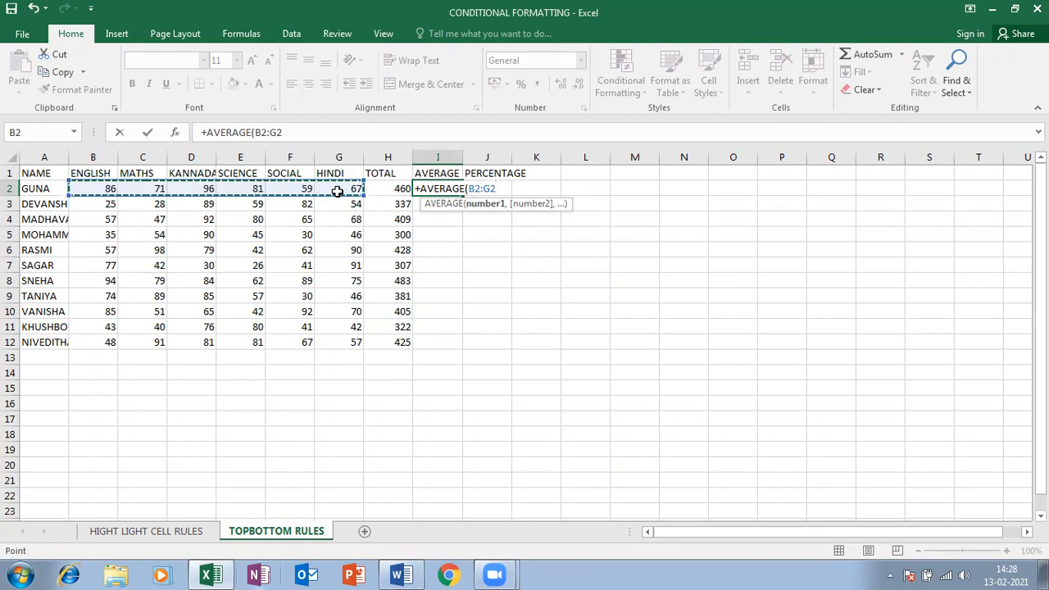
pyautogui.write(')')
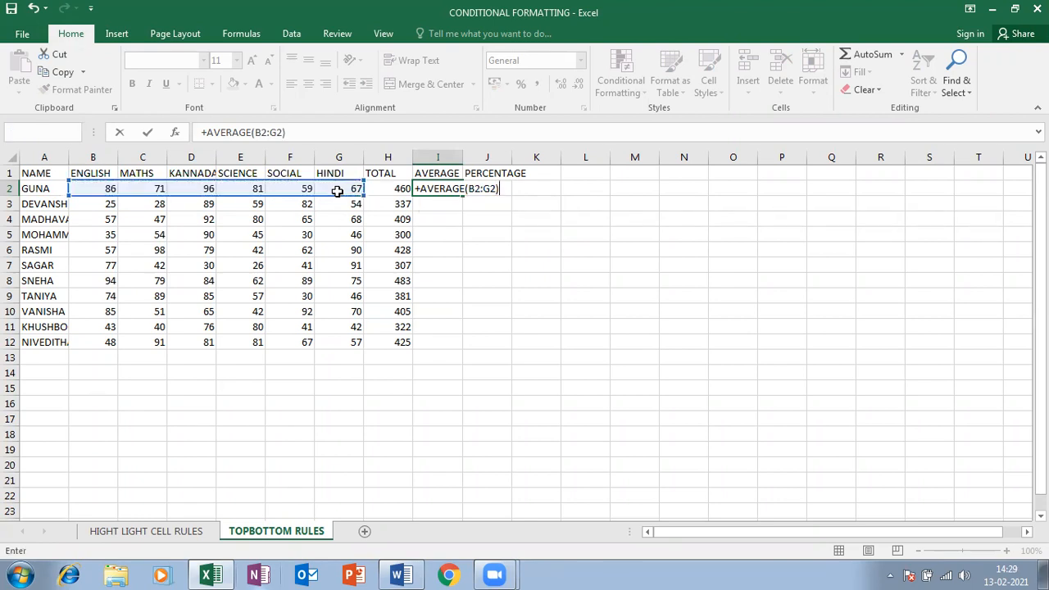
pyautogui.press('Return')
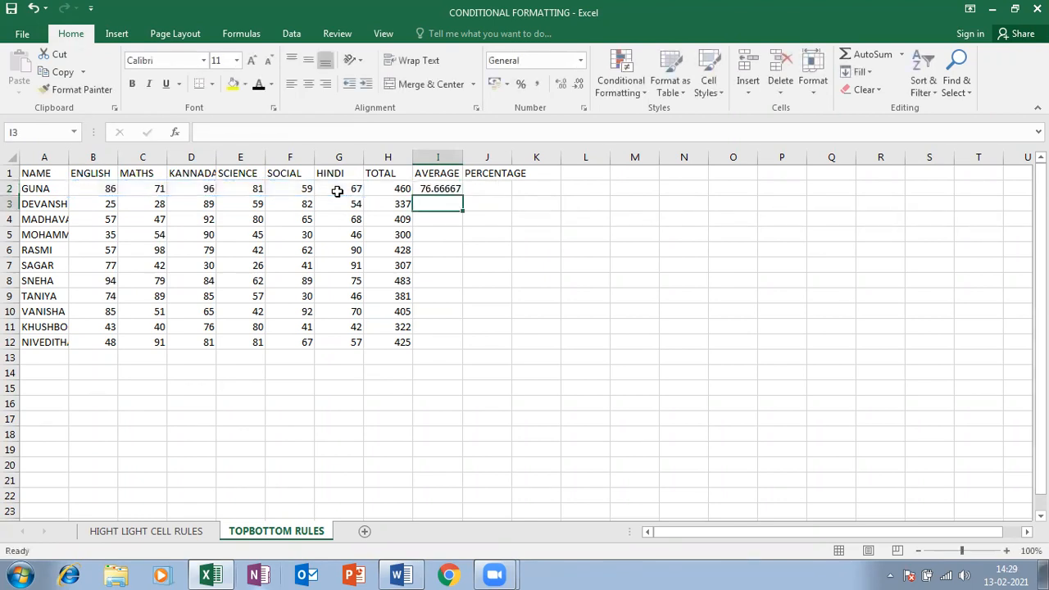
# Reduce the I2 average to two decimals (76.67) and fill it down to I12
pyautogui.click(433, 188)
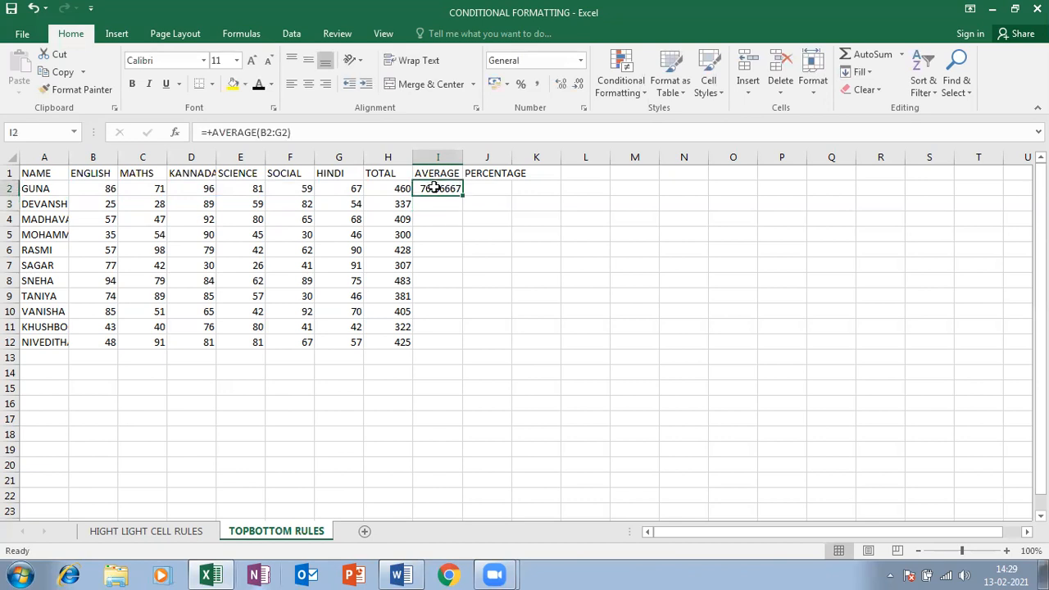
pyautogui.click(578, 86)
pyautogui.click(579, 86)
pyautogui.click(578, 86)
pyautogui.moveTo(462, 199); pyautogui.dragTo(459, 351)
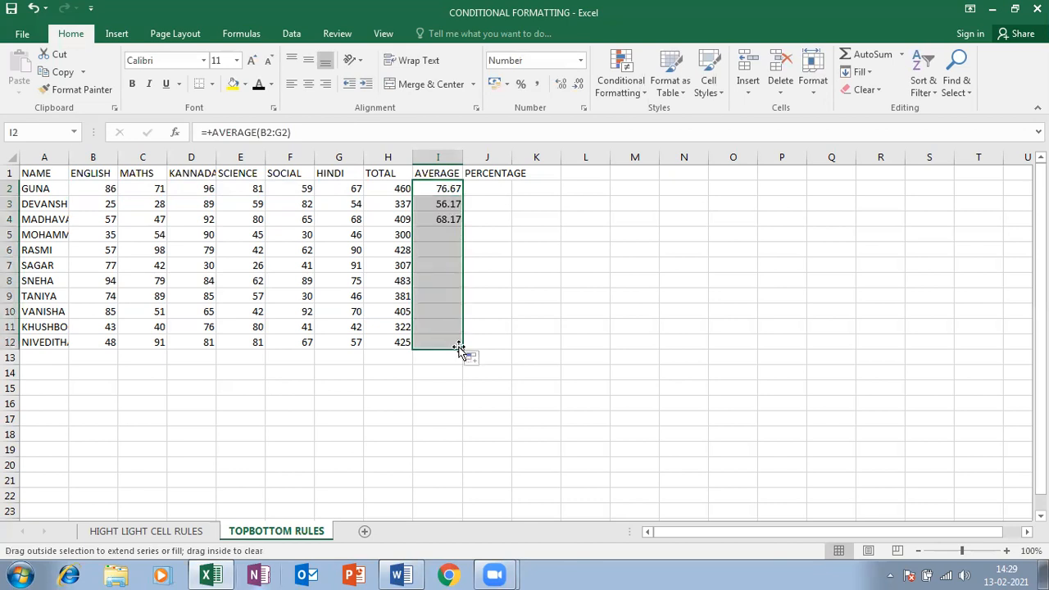
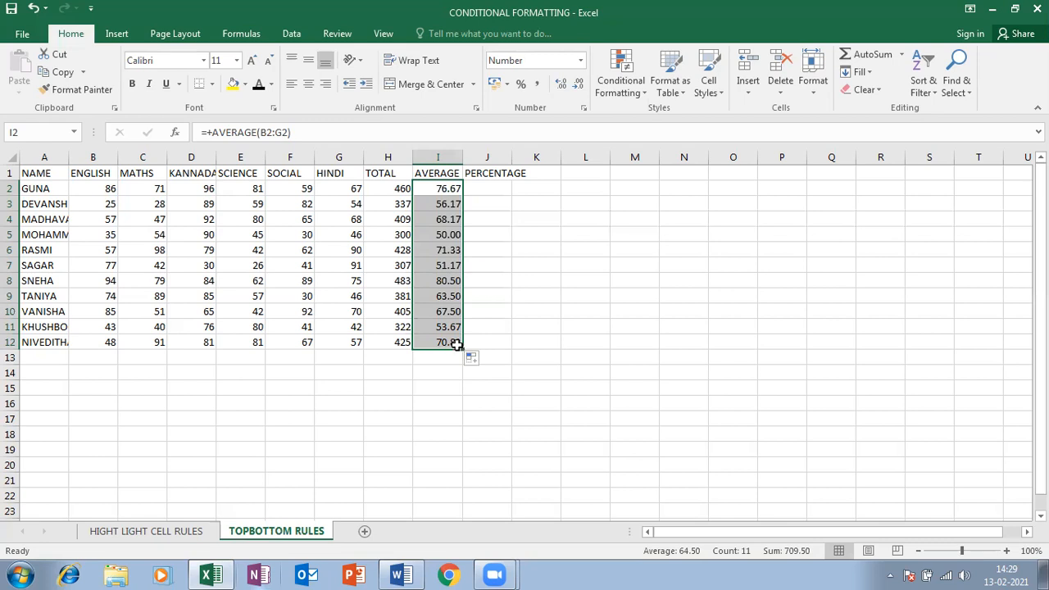
# Enter =H2/600 in J2 to compute the first student's percentage
pyautogui.click(476, 186)
pyautogui.write('=')
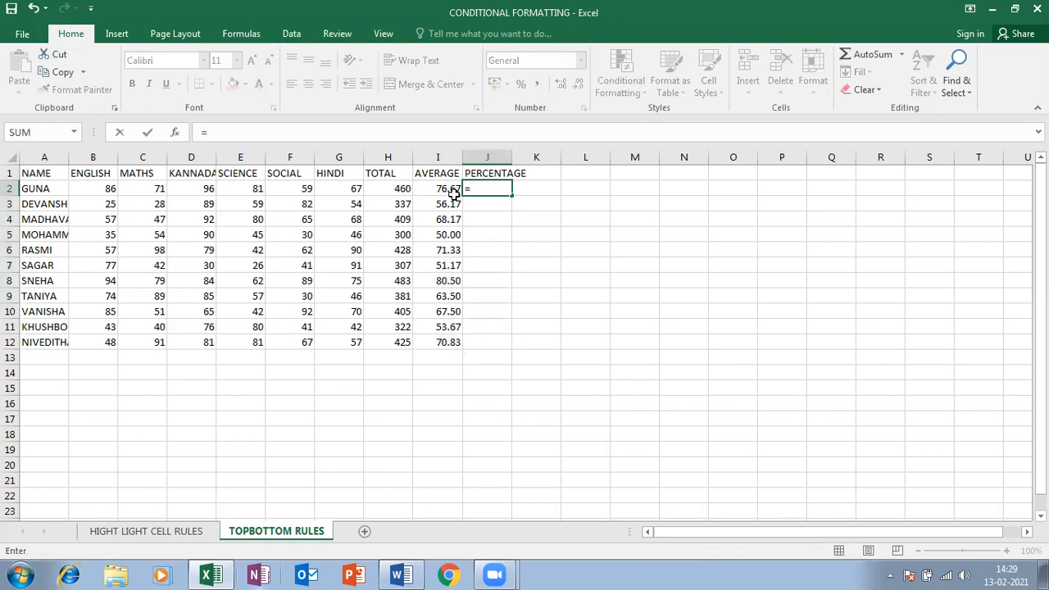
pyautogui.click(389, 188)
pyautogui.write('/')
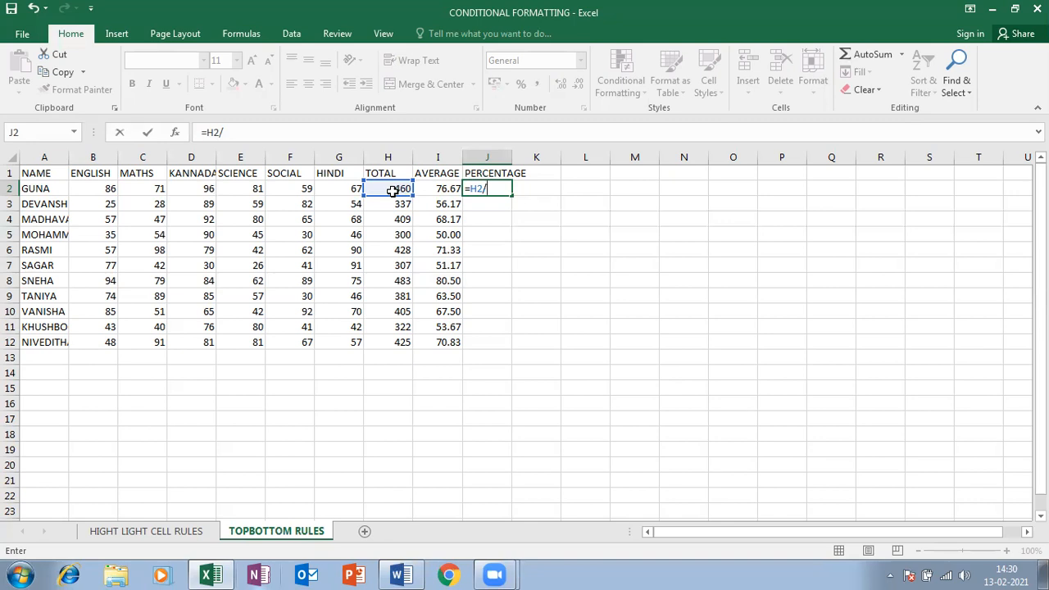
pyautogui.write('600')
pyautogui.press('Return')
# Fill the formula down to J12, show it as percentages with one decimal, and select H2:H12
pyautogui.click(491, 189)
pyautogui.doubleClick(511, 195)
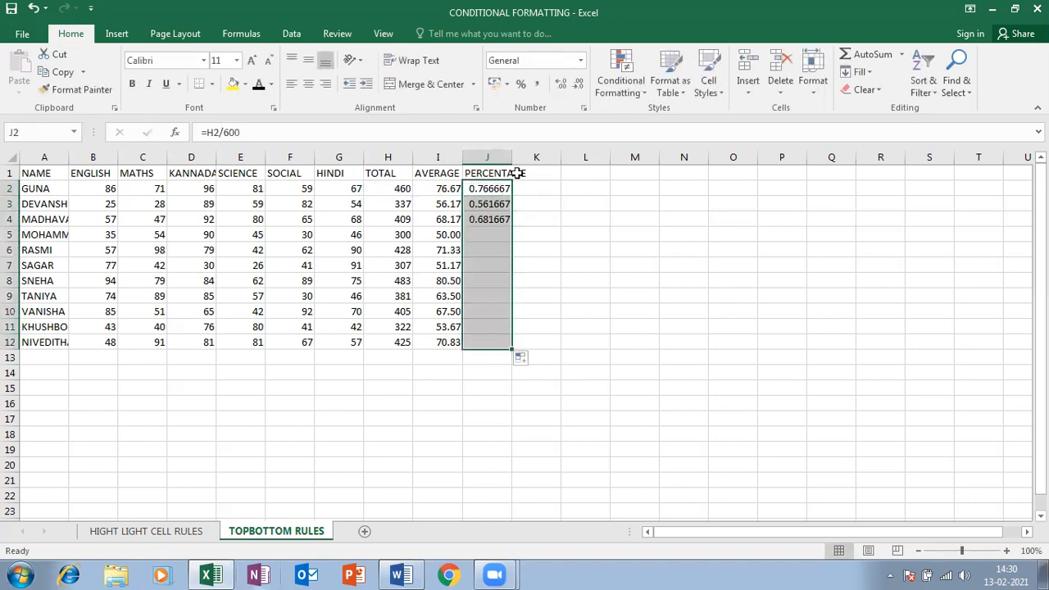
pyautogui.click(523, 84)
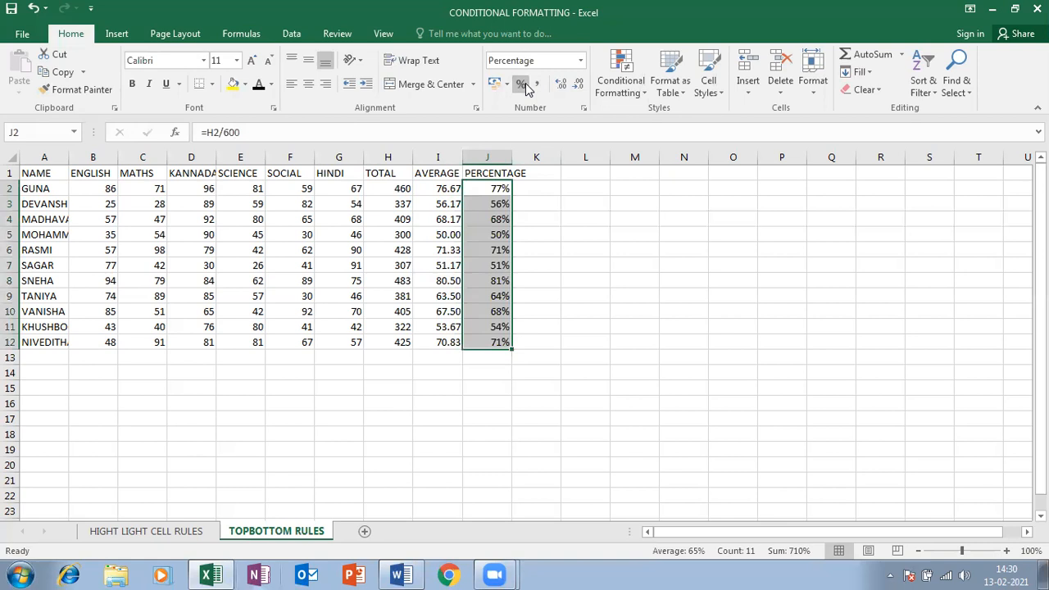
pyautogui.click(562, 87)
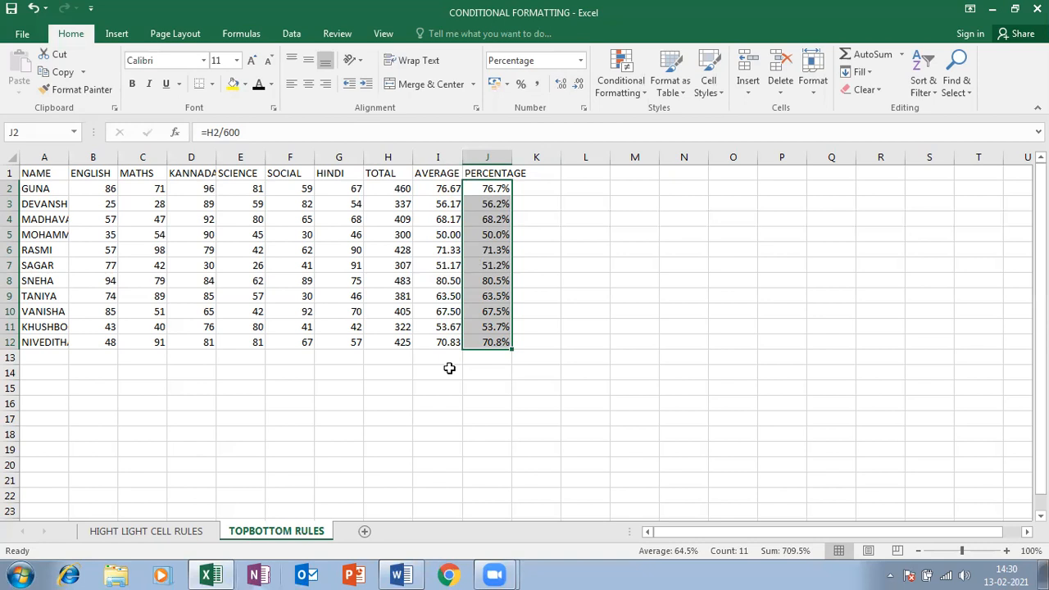
pyautogui.moveTo(399, 188); pyautogui.dragTo(384, 348)
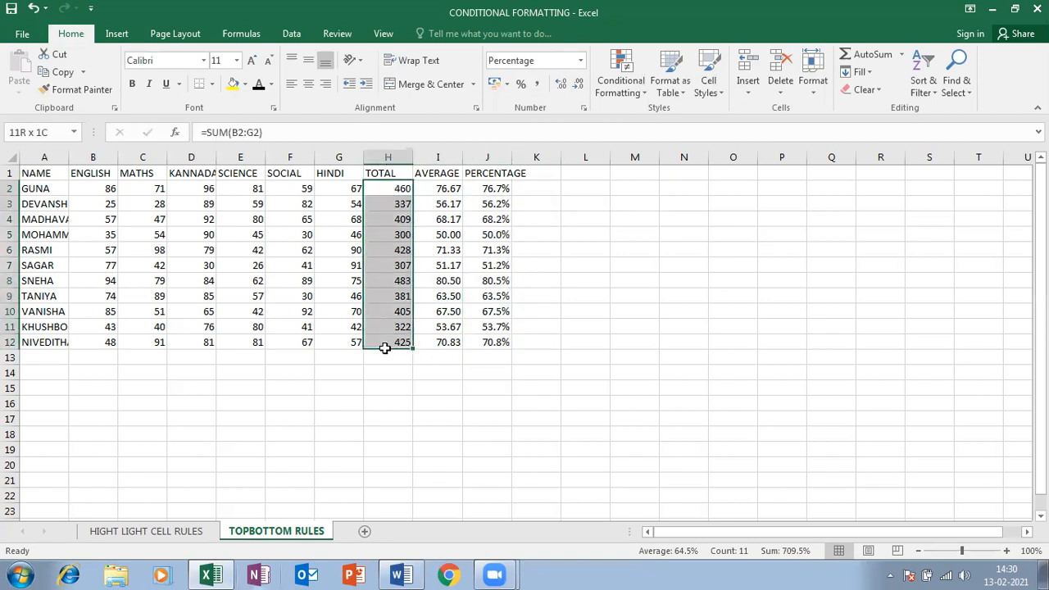
# Start a Top 10 Items rule on the TOTAL values, limited to the single highest total
pyautogui.click(602, 70)
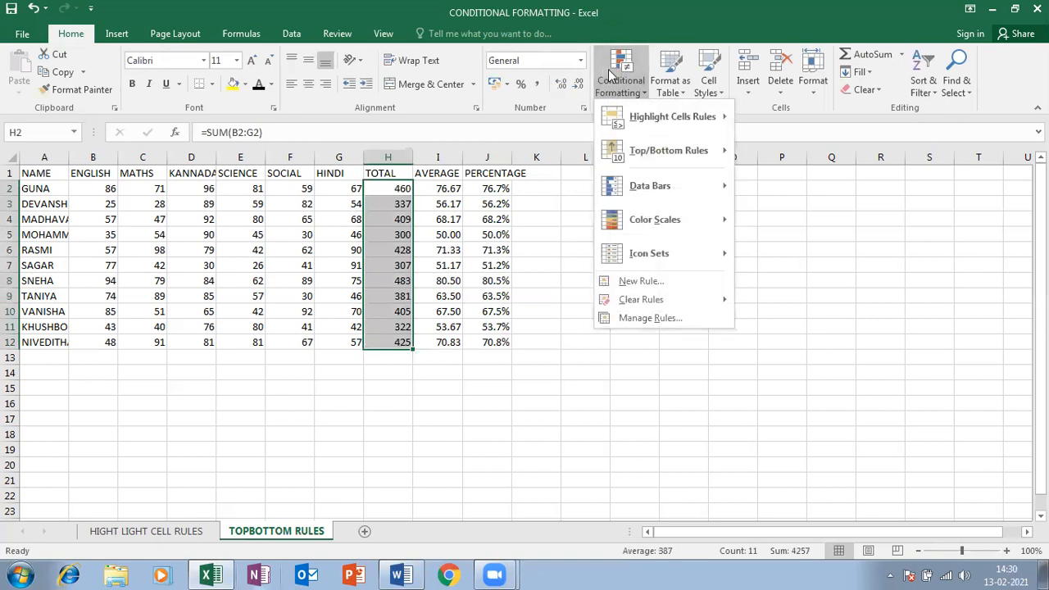
pyautogui.moveTo(696, 127)
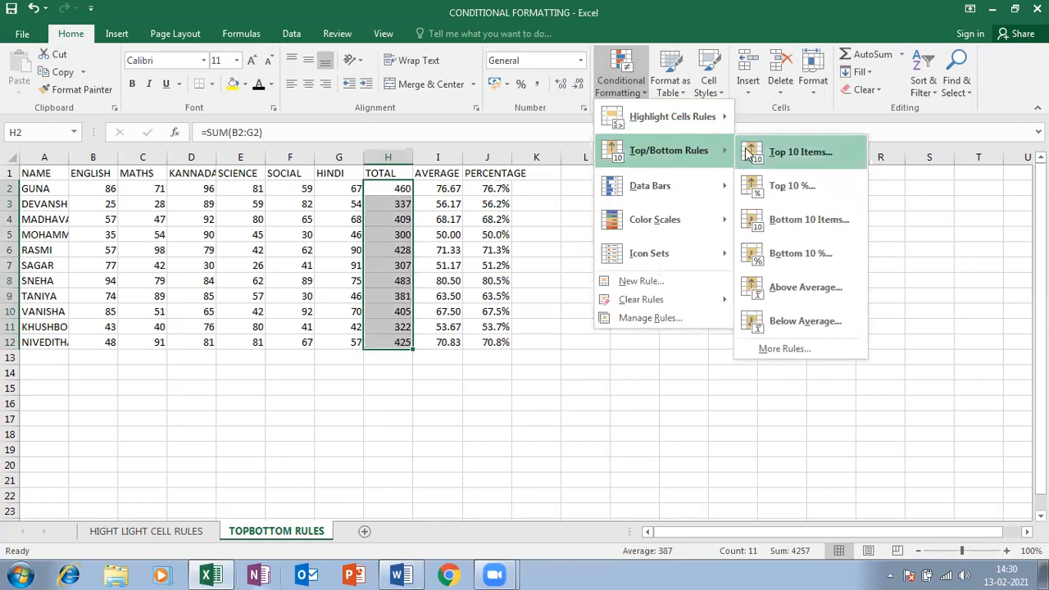
pyautogui.click(791, 153)
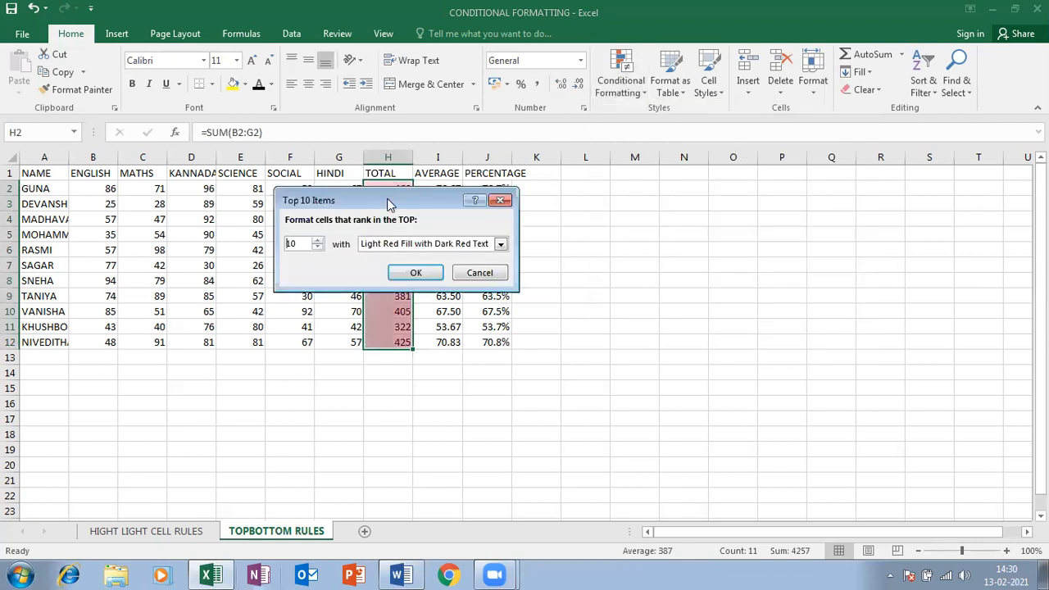
pyautogui.moveTo(389, 205); pyautogui.dragTo(707, 241)
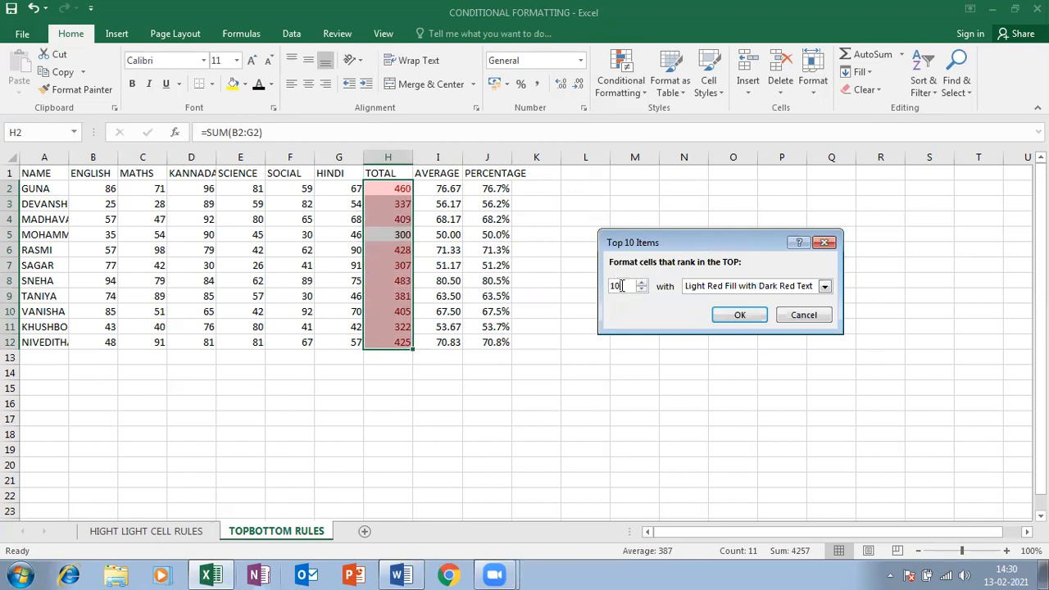
pyautogui.press('BackSpace')
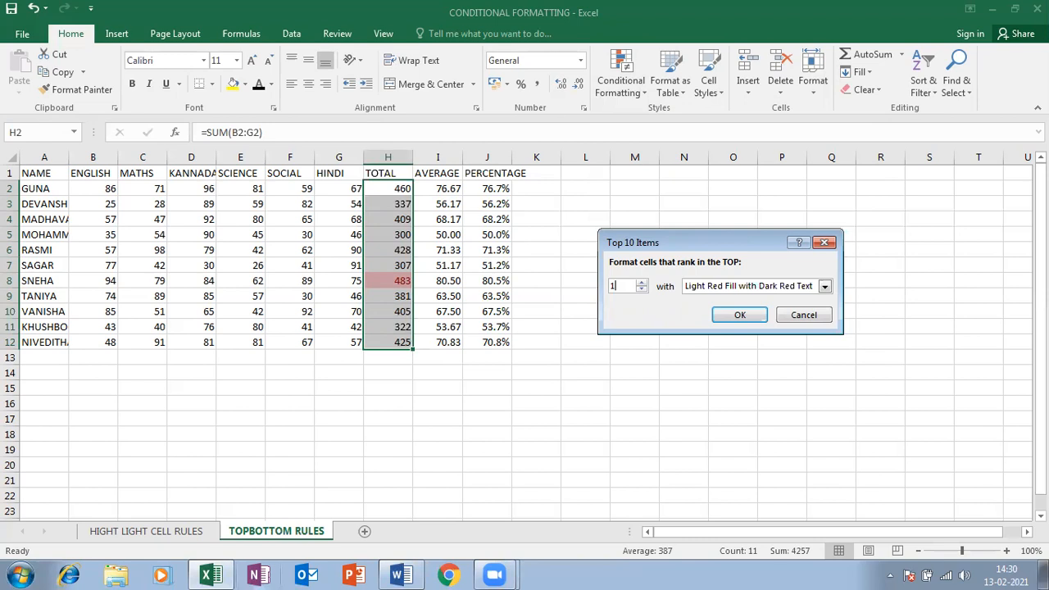
# Give the top-1 rule a custom light green fill and apply it, highlighting 483
pyautogui.click(761, 289)
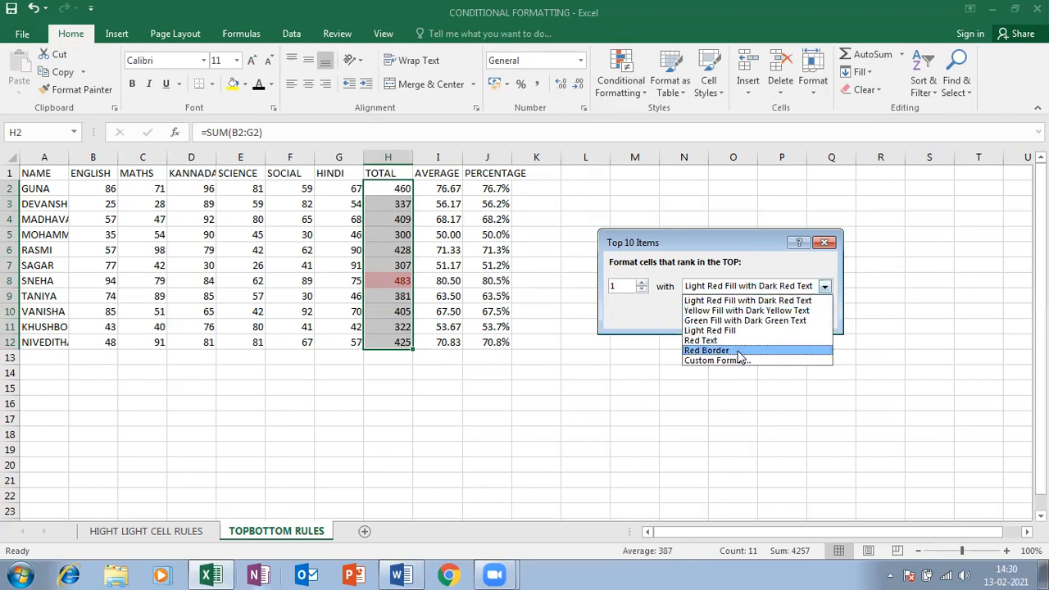
pyautogui.click(753, 371)
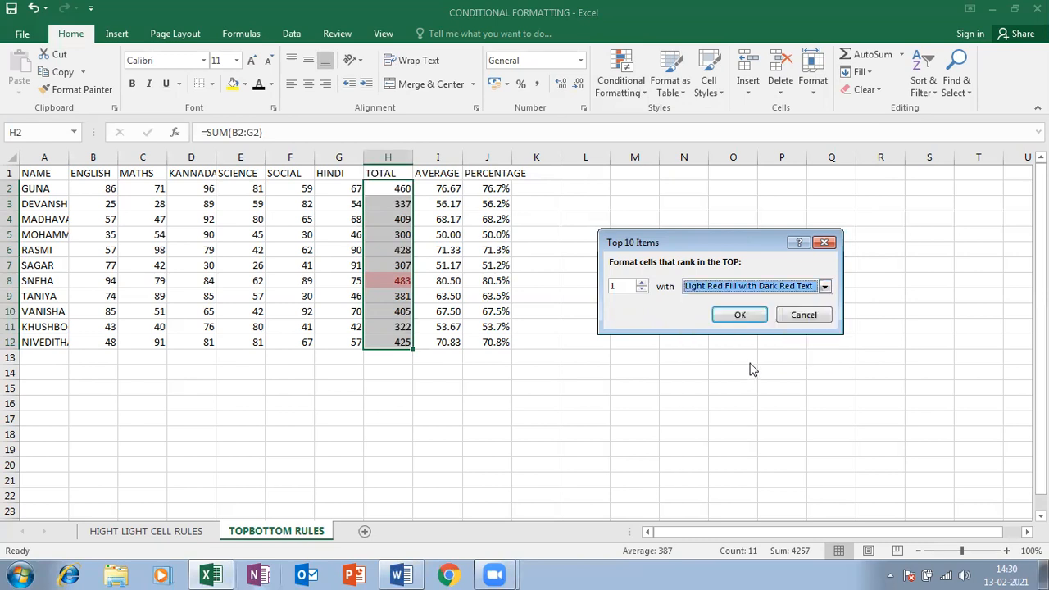
pyautogui.click(747, 288)
pyautogui.click(727, 362)
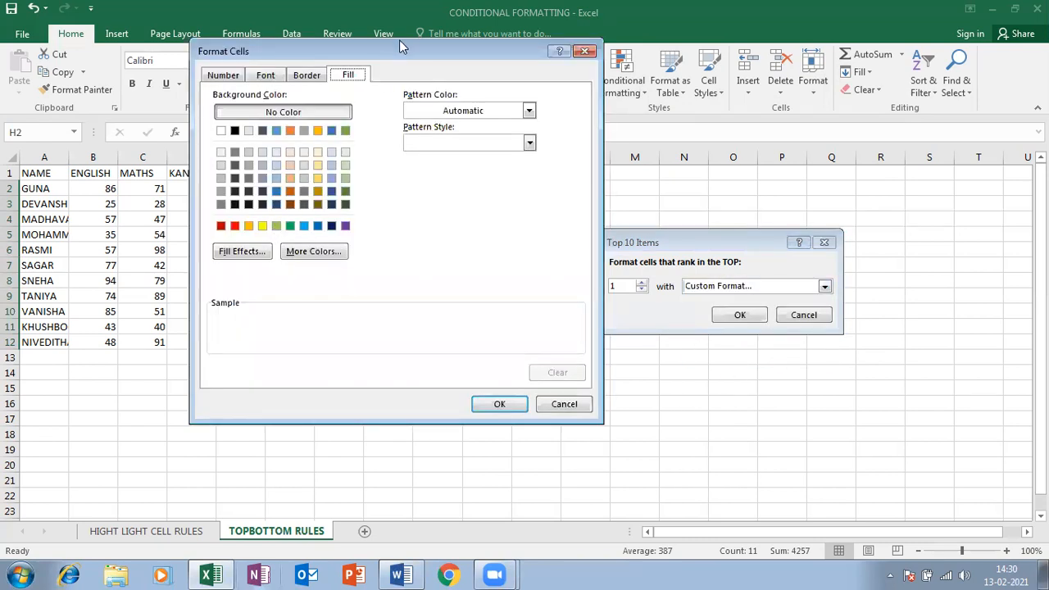
pyautogui.moveTo(400, 42); pyautogui.dragTo(729, 72)
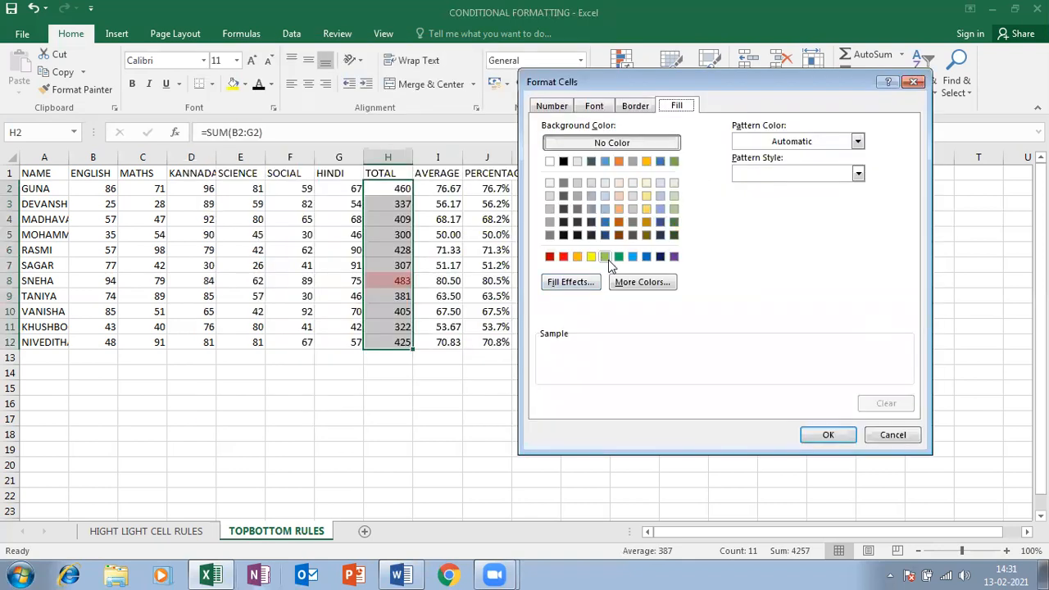
pyautogui.click(642, 282)
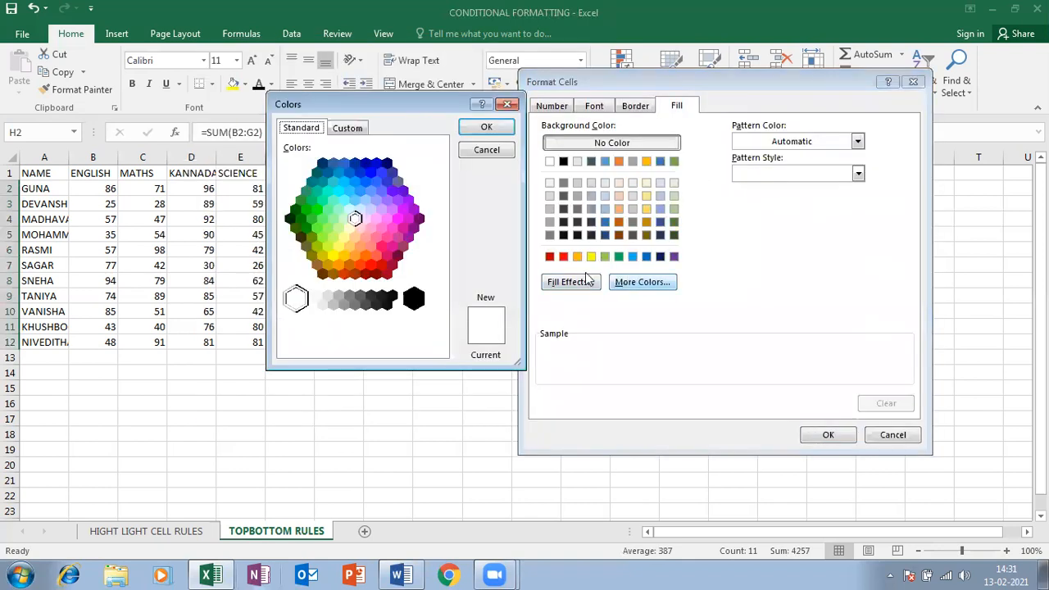
pyautogui.click(327, 228)
pyautogui.click(838, 443)
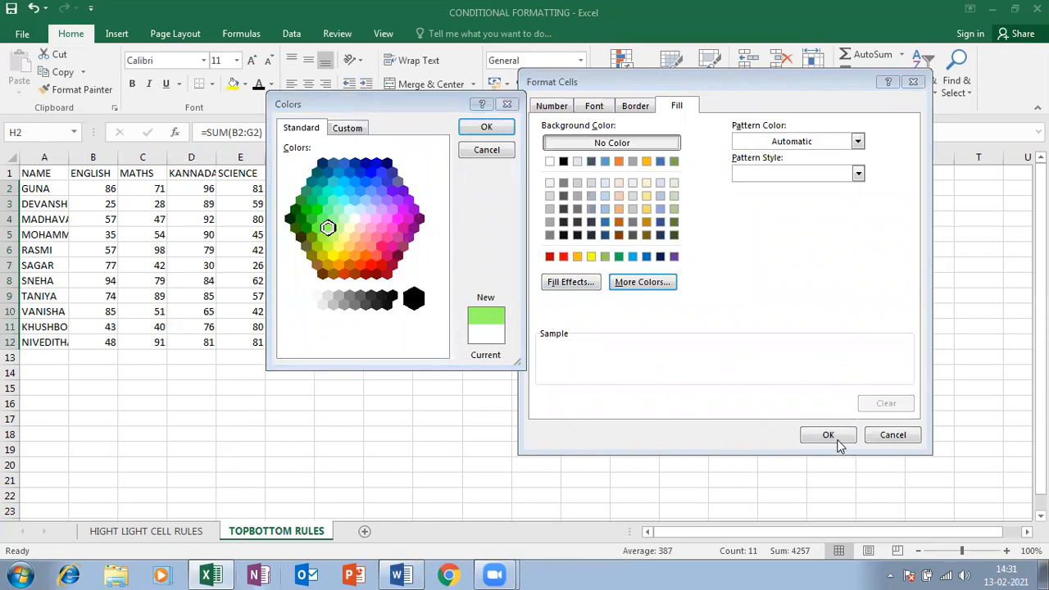
pyautogui.click(506, 127)
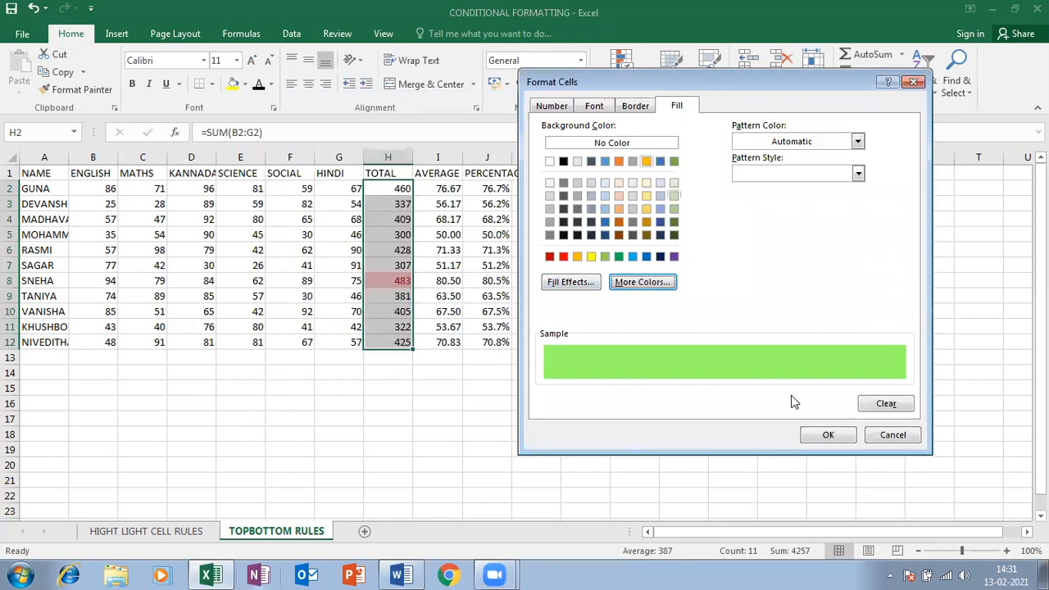
pyautogui.click(825, 435)
pyautogui.click(732, 314)
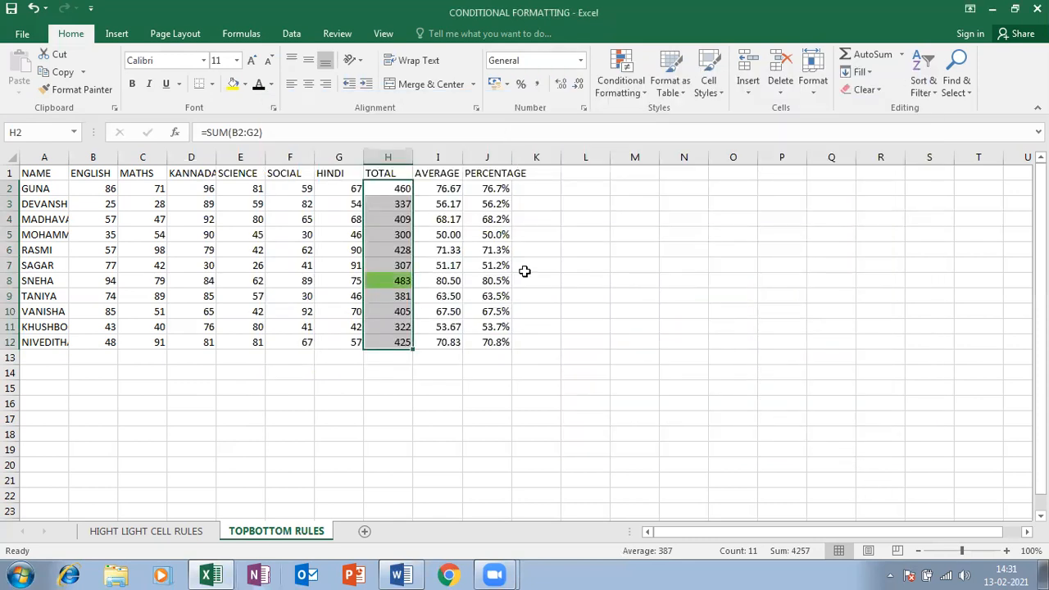
# Start a Bottom 10 Items rule on the TOTAL values, limited to the single lowest total
pyautogui.click(631, 80)
pyautogui.moveTo(635, 158)
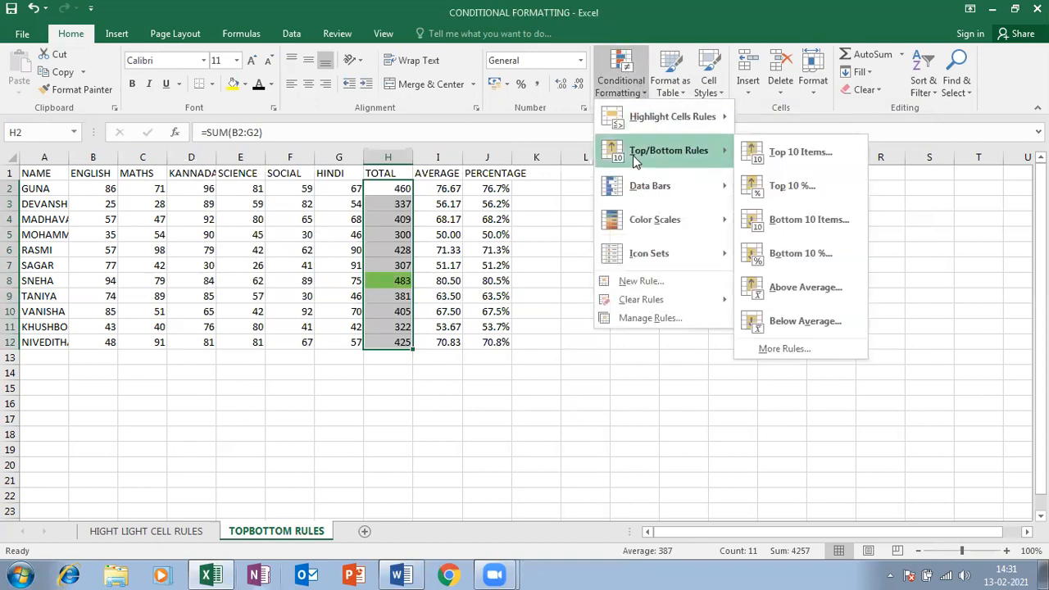
pyautogui.moveTo(704, 183)
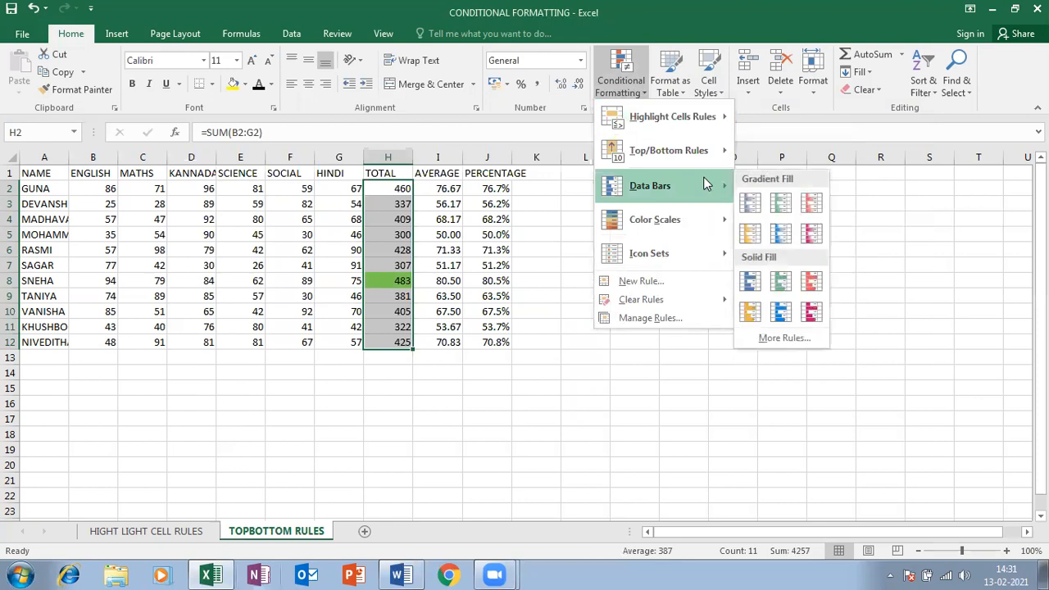
pyautogui.moveTo(705, 150)
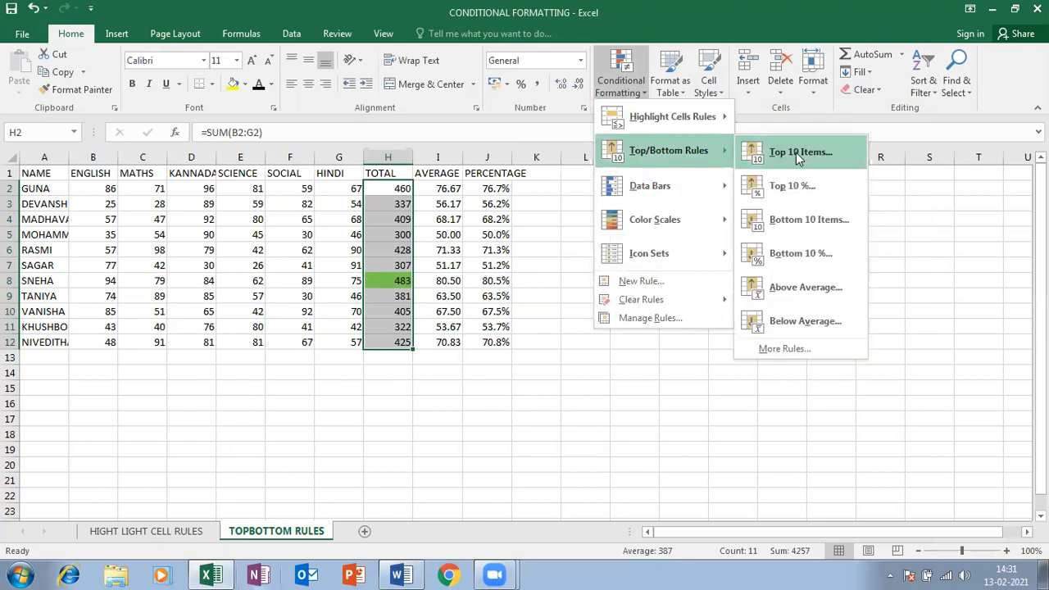
pyautogui.click(832, 223)
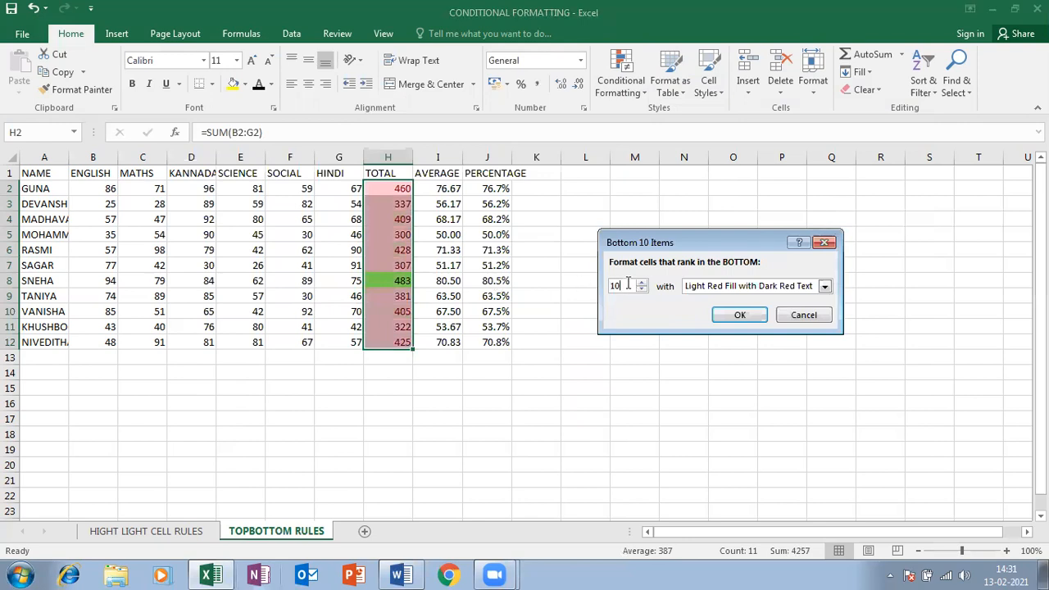
pyautogui.press('BackSpace')
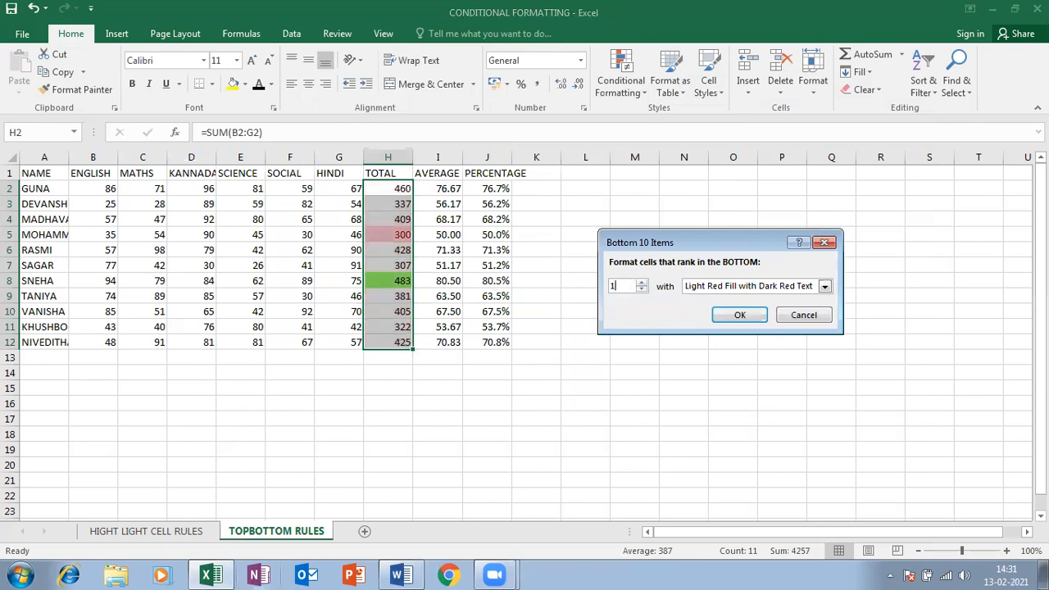
# Apply a custom orange fill to the lowest total (300), then autofit the NAME column
pyautogui.click(748, 286)
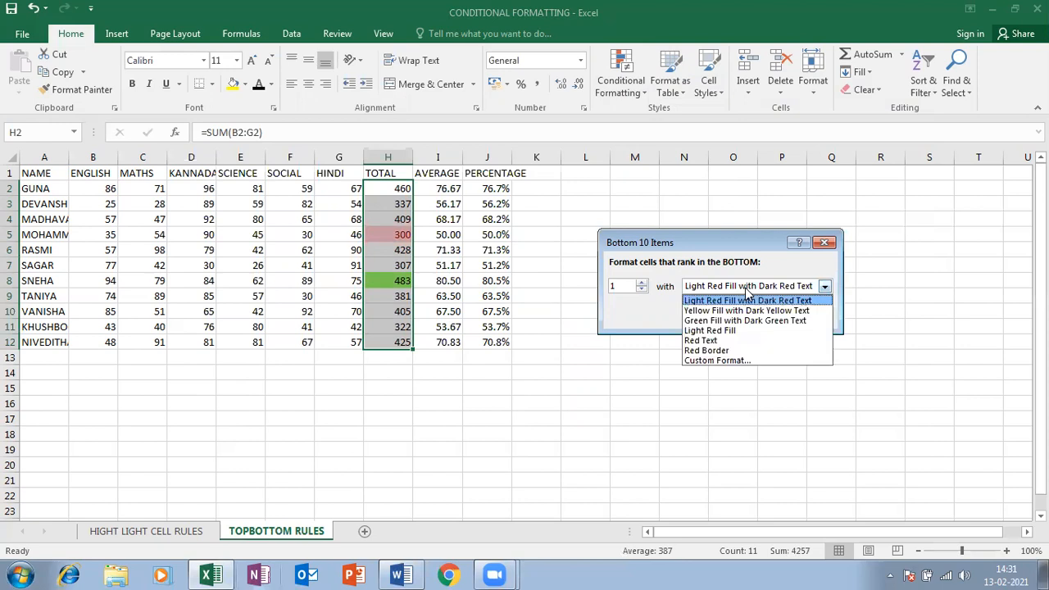
pyautogui.click(734, 320)
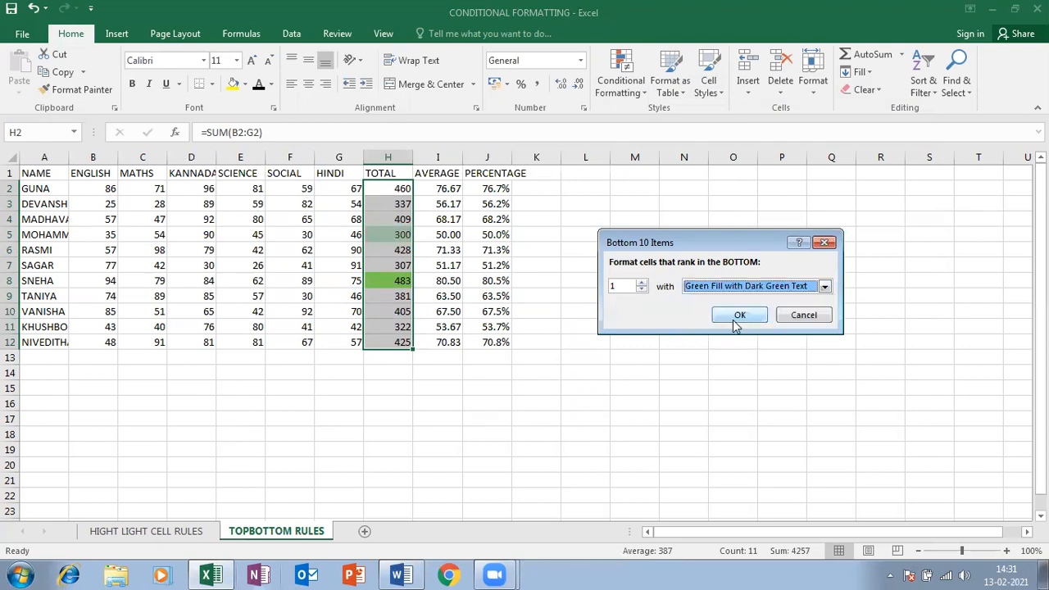
pyautogui.click(777, 289)
pyautogui.click(704, 361)
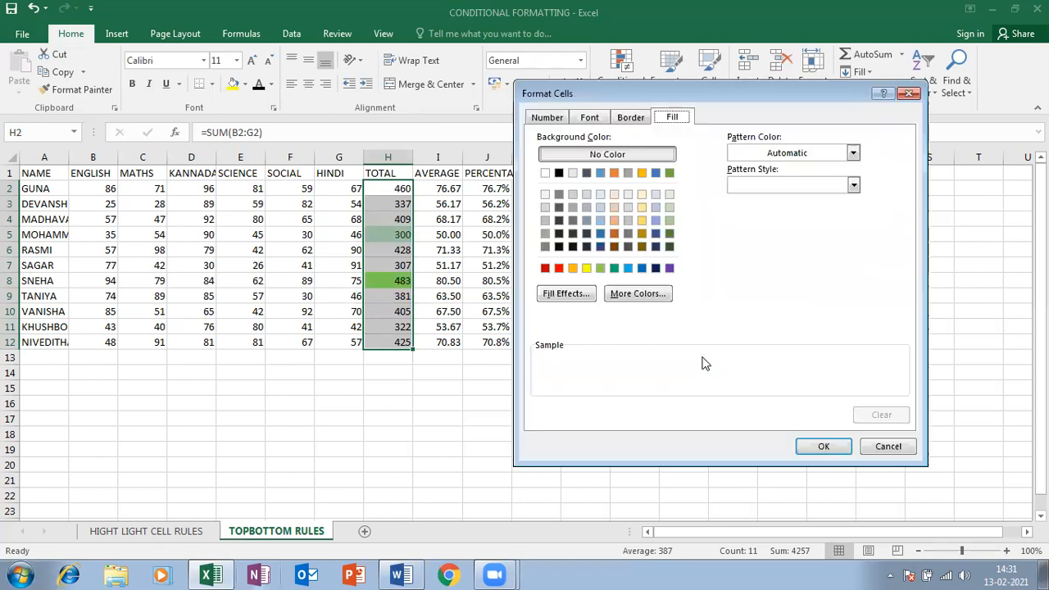
pyautogui.click(656, 293)
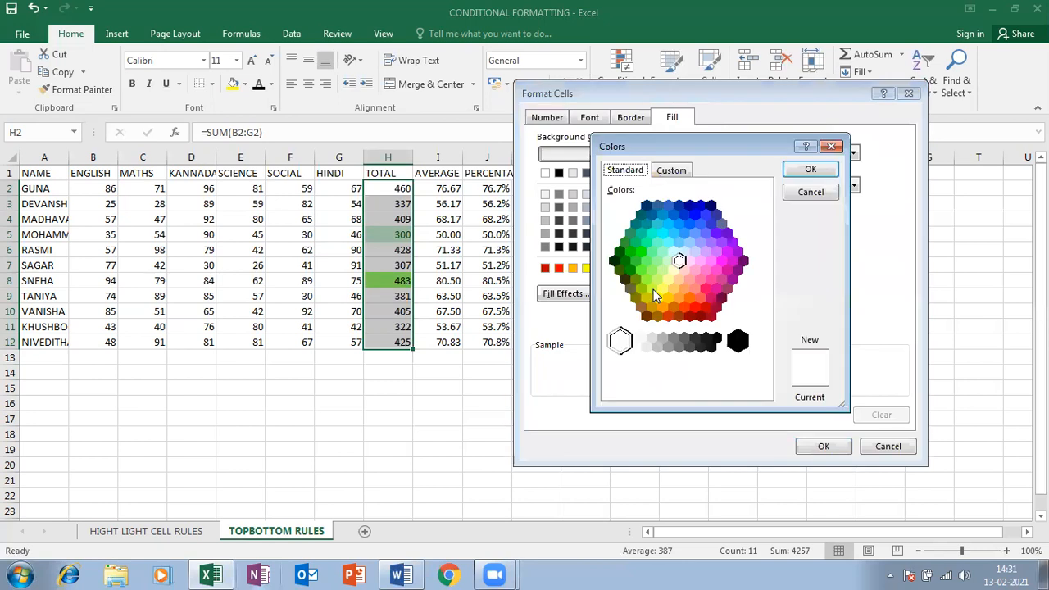
pyautogui.click(678, 280)
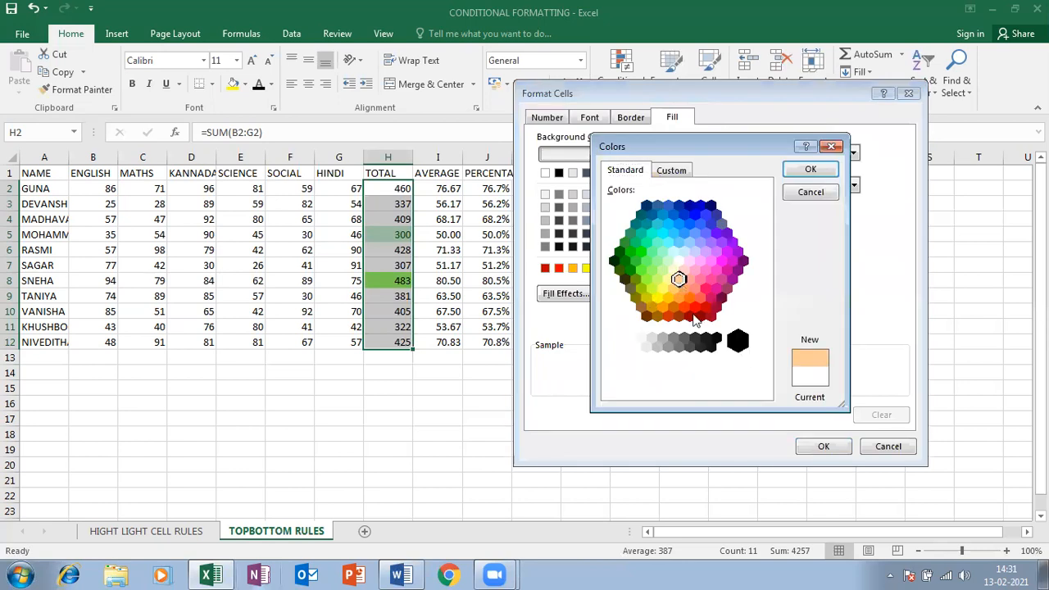
pyautogui.click(824, 446)
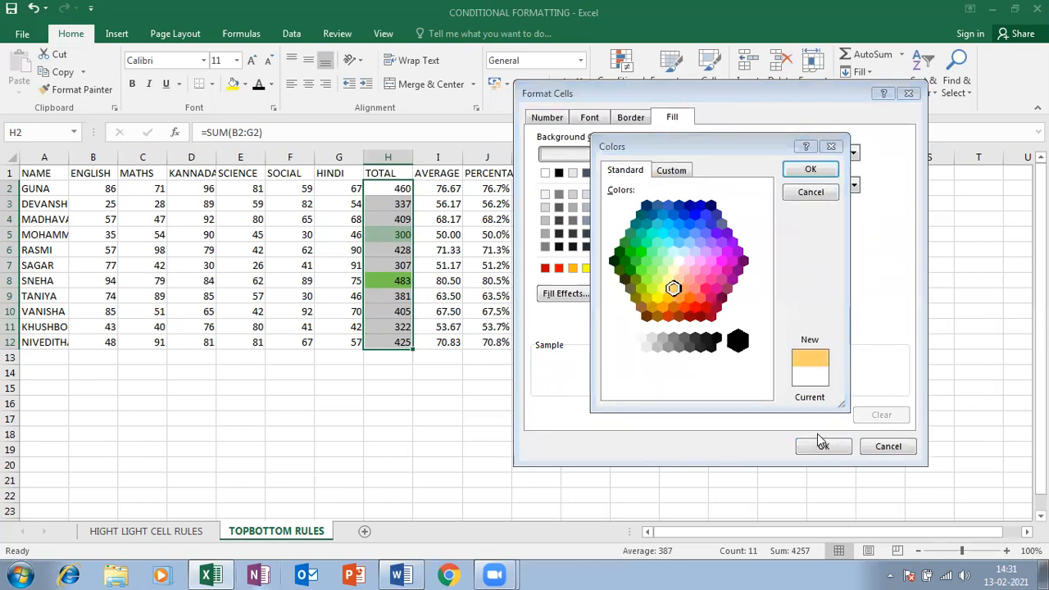
pyautogui.click(824, 172)
pyautogui.click(811, 442)
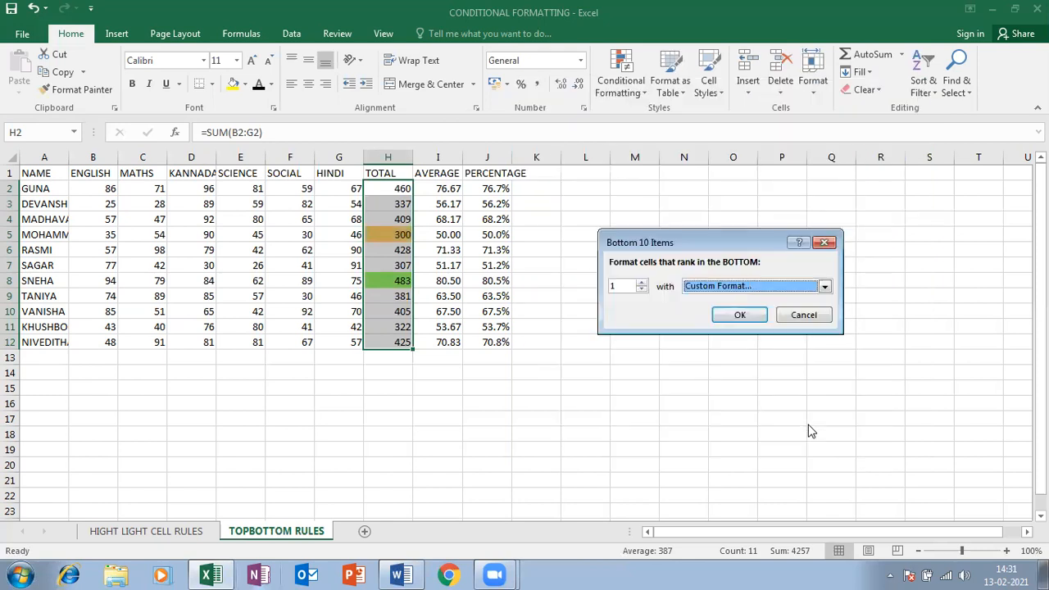
pyautogui.click(739, 316)
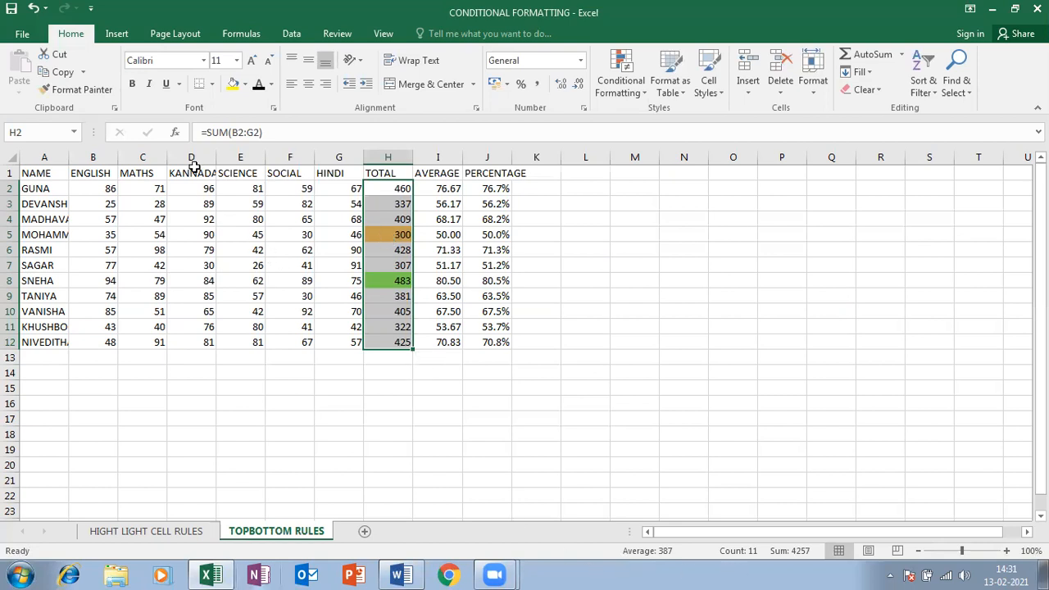
pyautogui.doubleClick(69, 157)
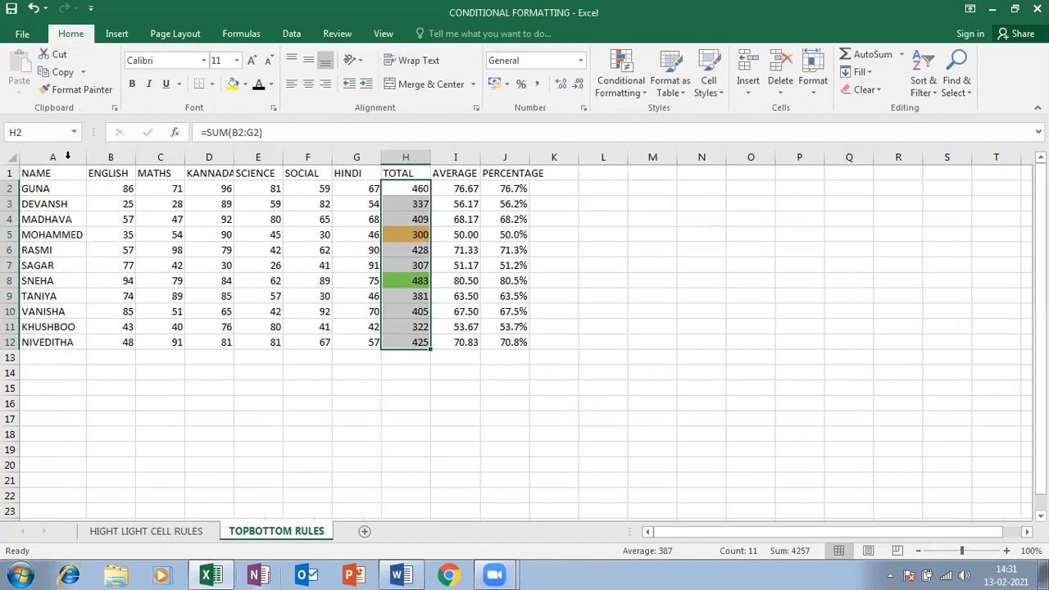
pyautogui.moveTo(467, 191); pyautogui.dragTo(458, 342)
# Highlight above-average AVERAGE values with light red fill and dark red text
pyautogui.click(621, 80)
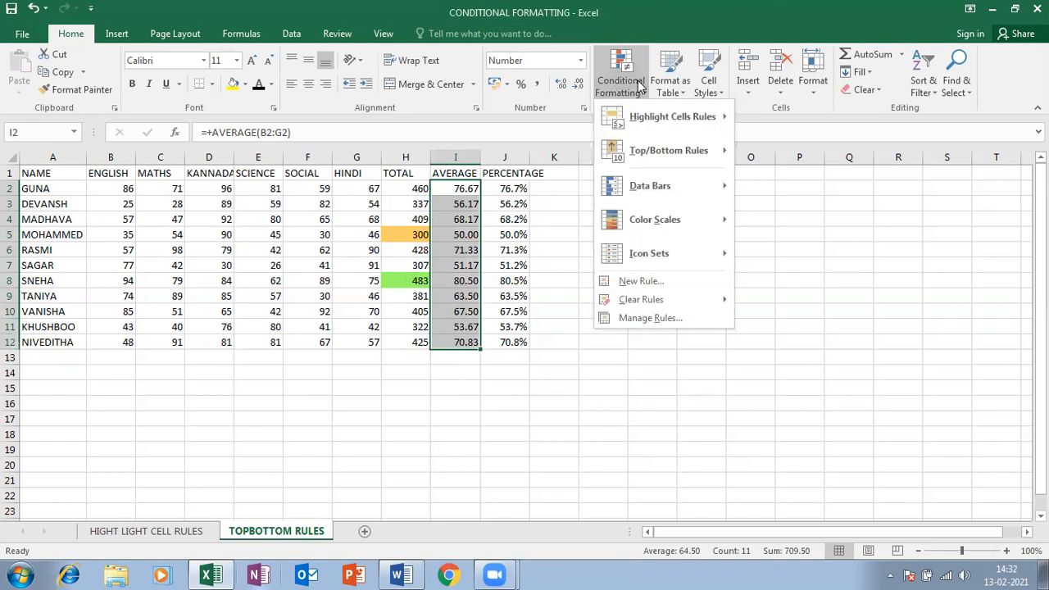
pyautogui.moveTo(674, 119)
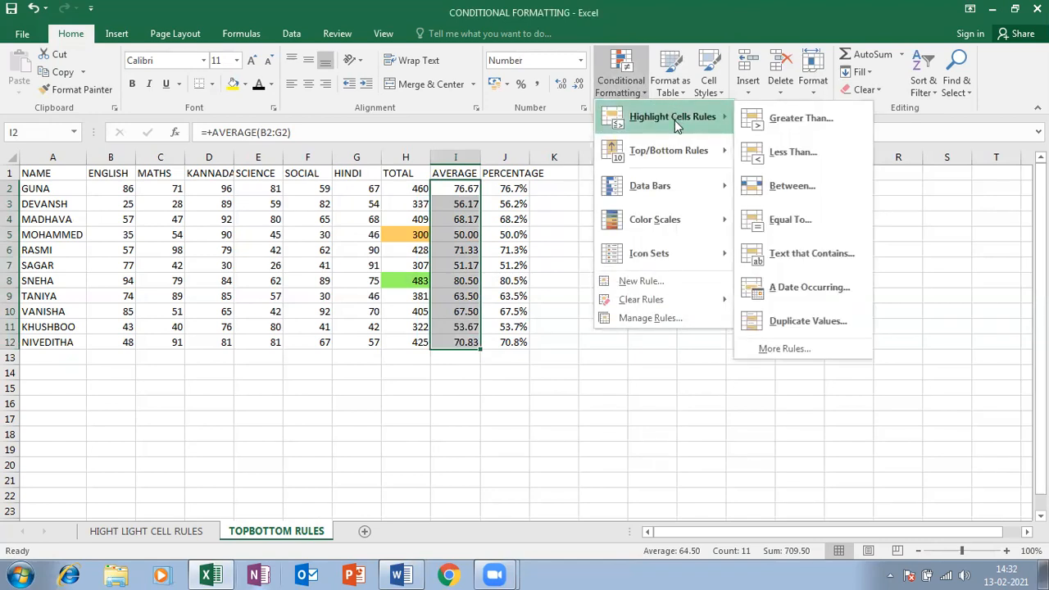
pyautogui.moveTo(664, 146)
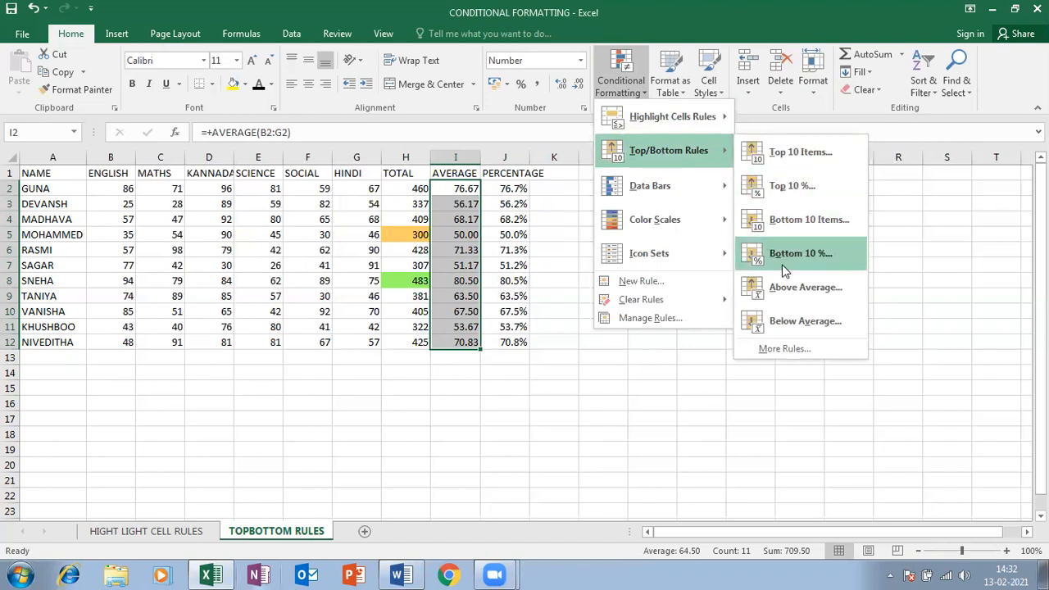
pyautogui.click(783, 287)
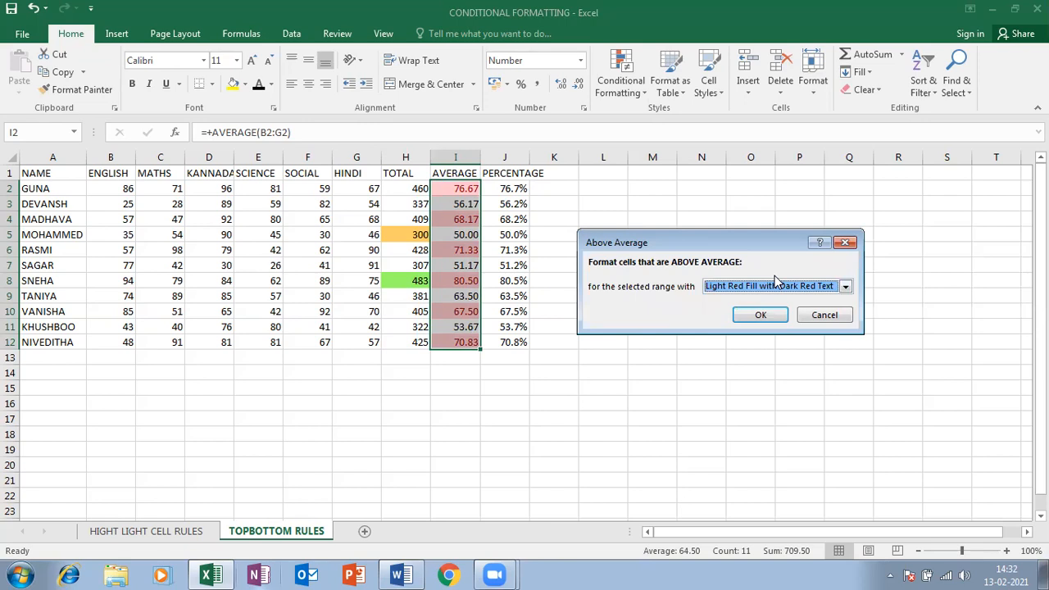
pyautogui.click(847, 509)
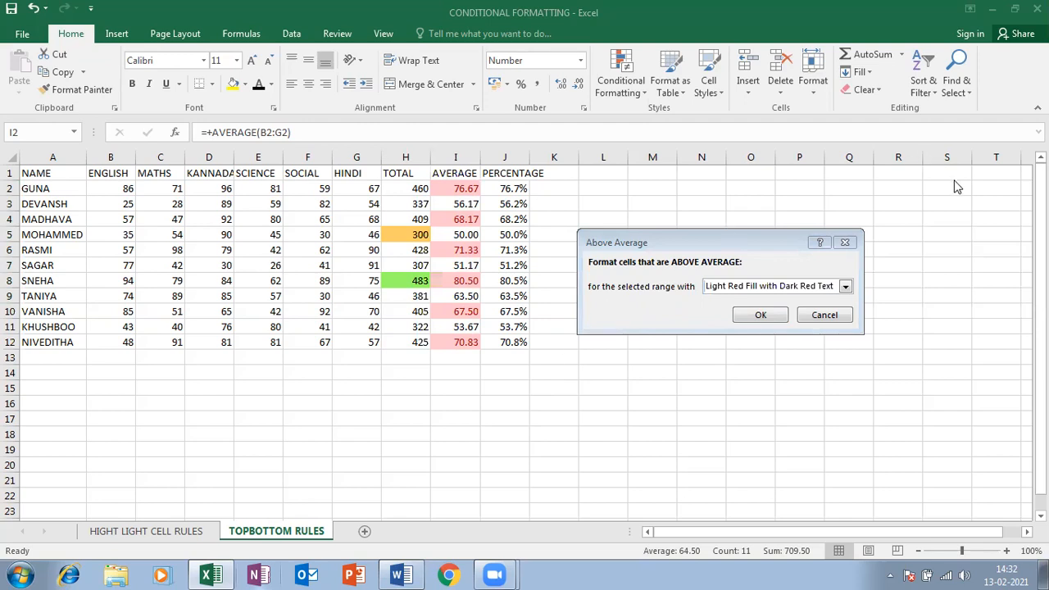
pyautogui.click(777, 314)
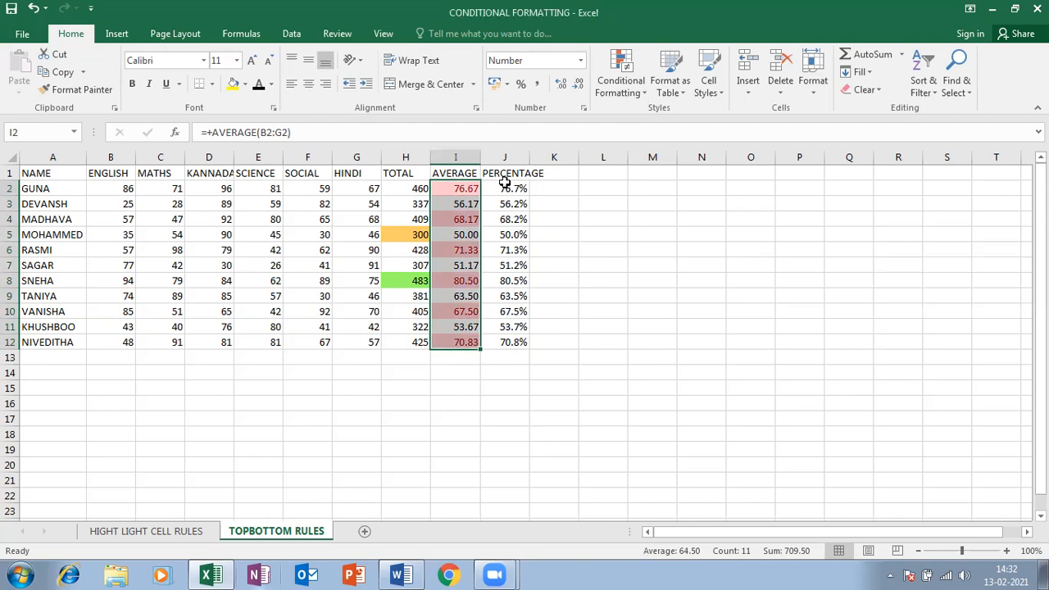
# Highlight below-average AVERAGE values with yellow fill and dark yellow text
pyautogui.click(620, 79)
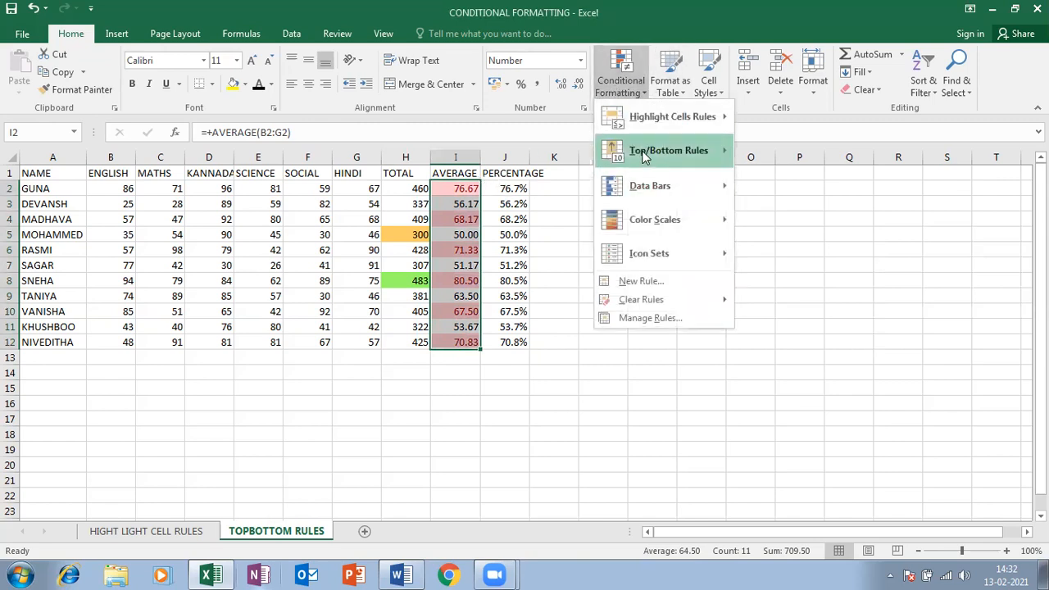
pyautogui.moveTo(644, 156)
pyautogui.click(776, 315)
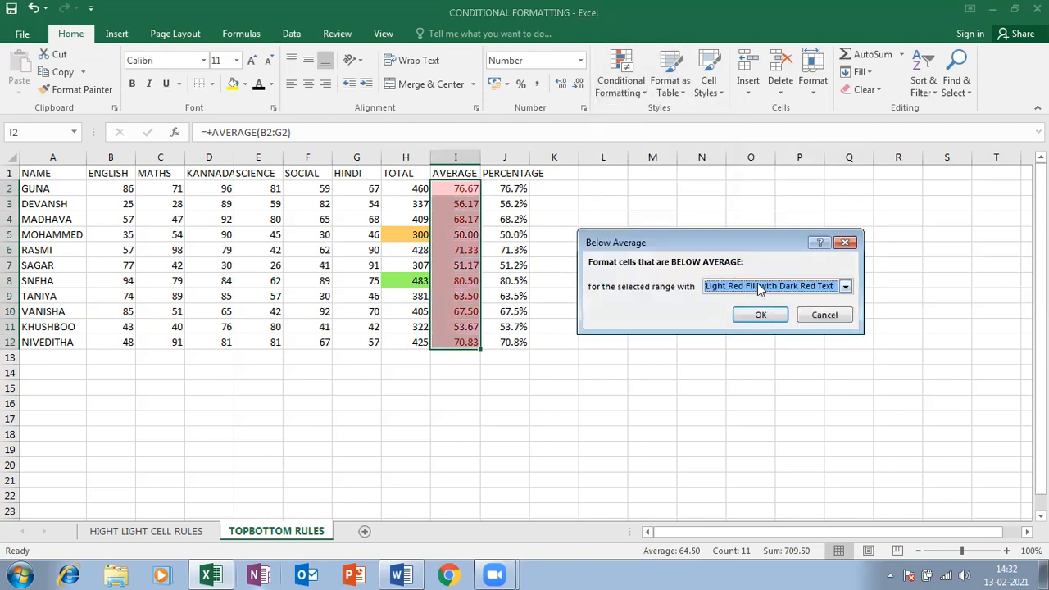
pyautogui.click(760, 288)
pyautogui.click(754, 312)
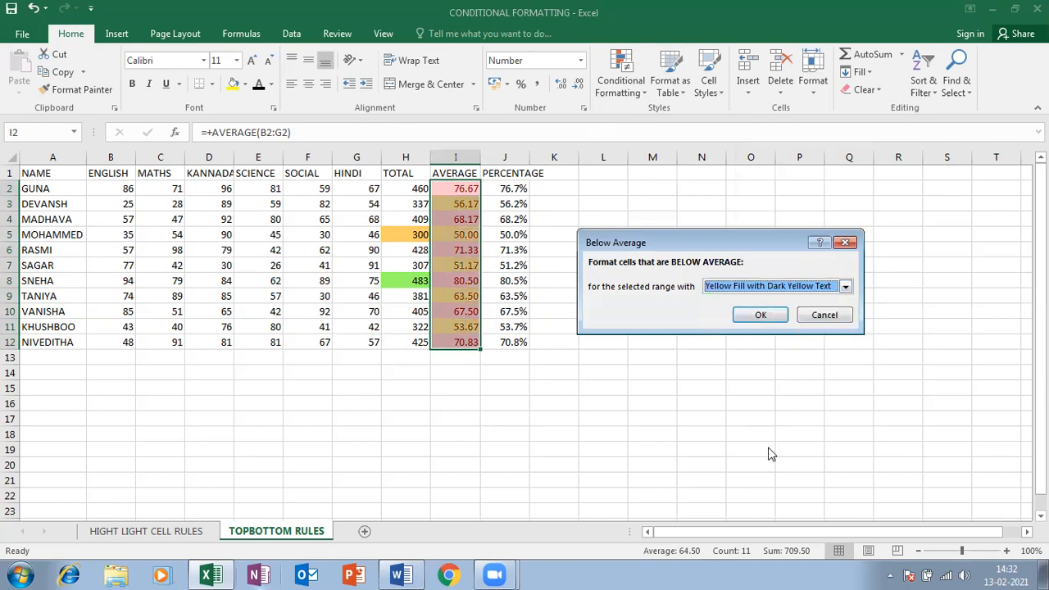
pyautogui.press('Return')
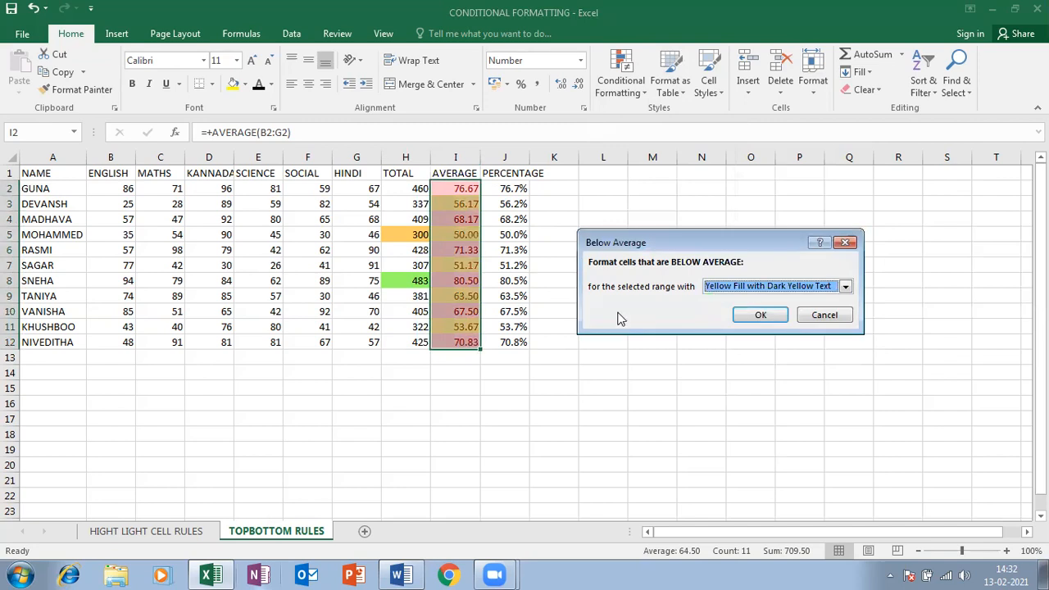
pyautogui.click(736, 317)
pyautogui.click(442, 282)
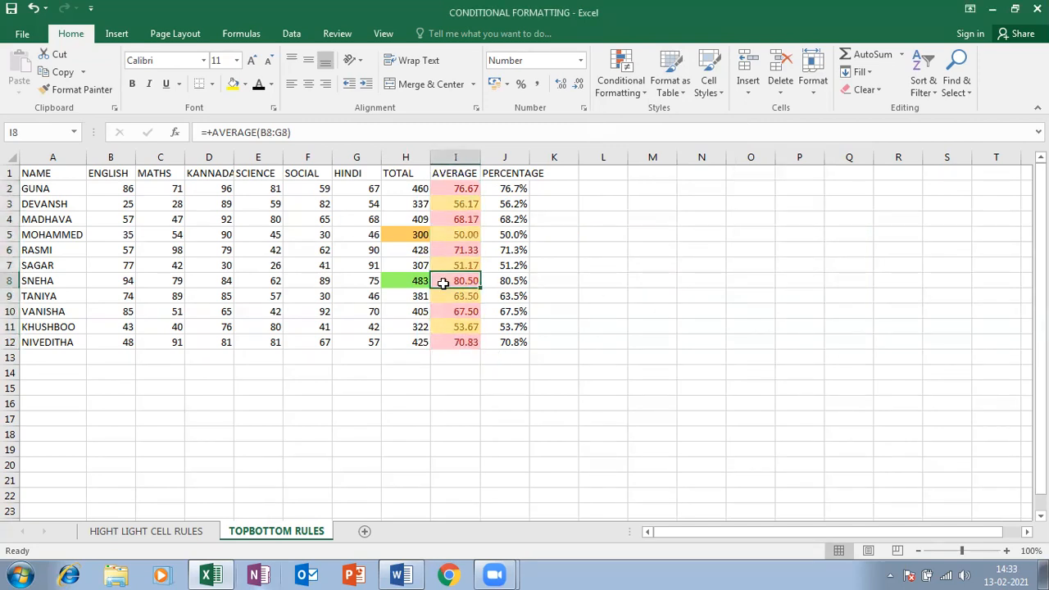
# Add a Top 10% rule set to 30% on J2:J12 with Light Red Fill and Dark Red Text
pyautogui.moveTo(449, 188); pyautogui.dragTo(449, 343)
pyautogui.moveTo(501, 185); pyautogui.dragTo(509, 340)
pyautogui.click(620, 82)
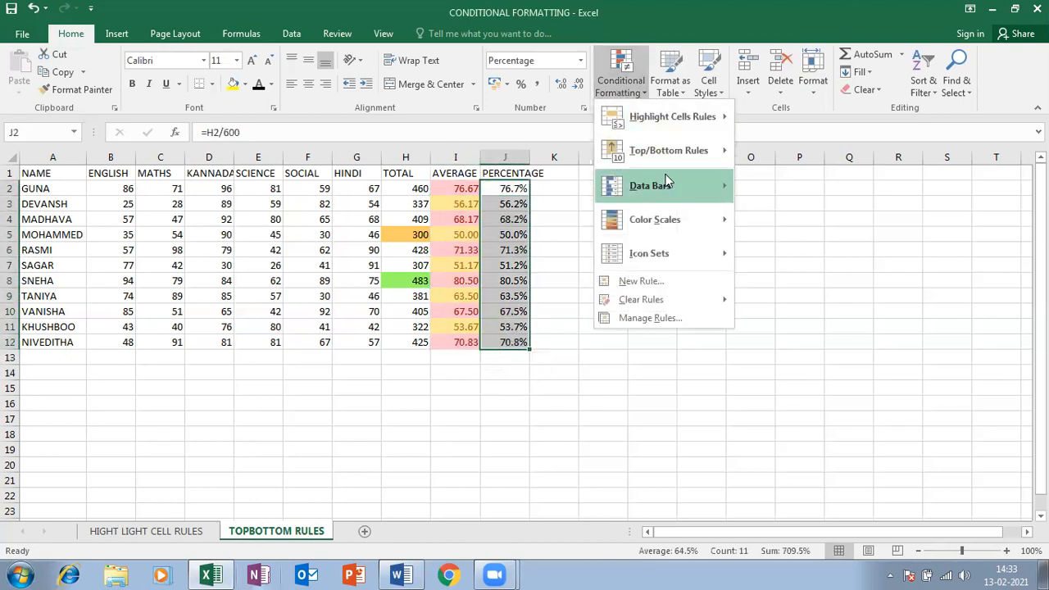
pyautogui.moveTo(680, 155)
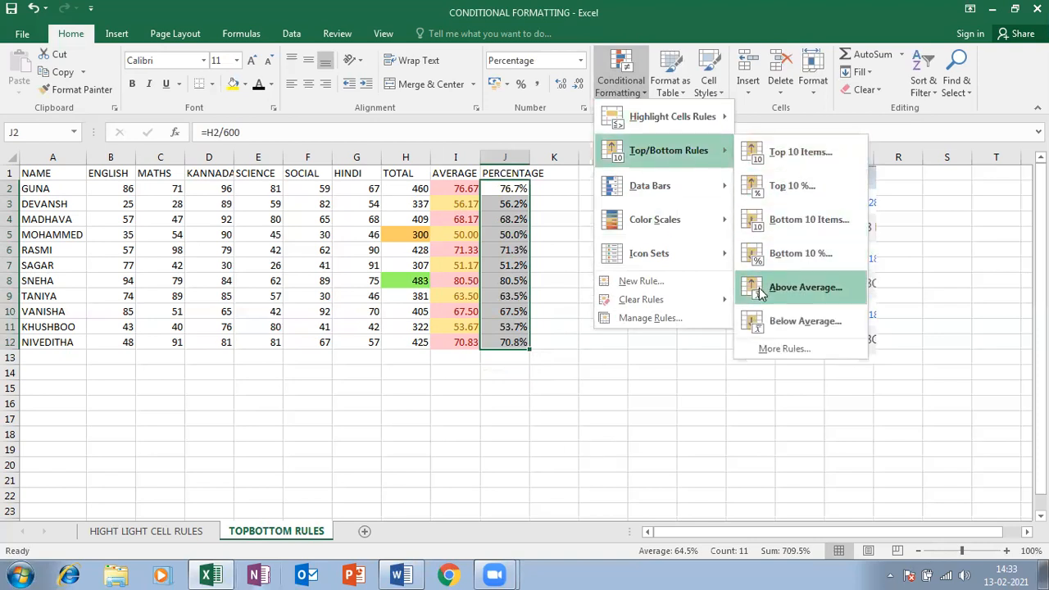
pyautogui.click(788, 186)
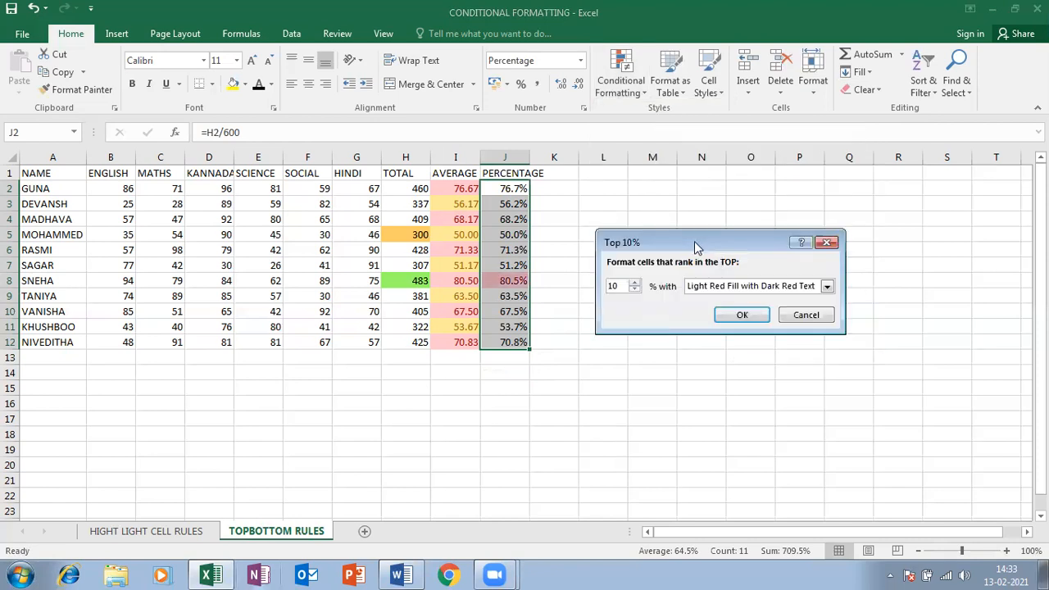
pyautogui.moveTo(695, 244); pyautogui.dragTo(246, 189)
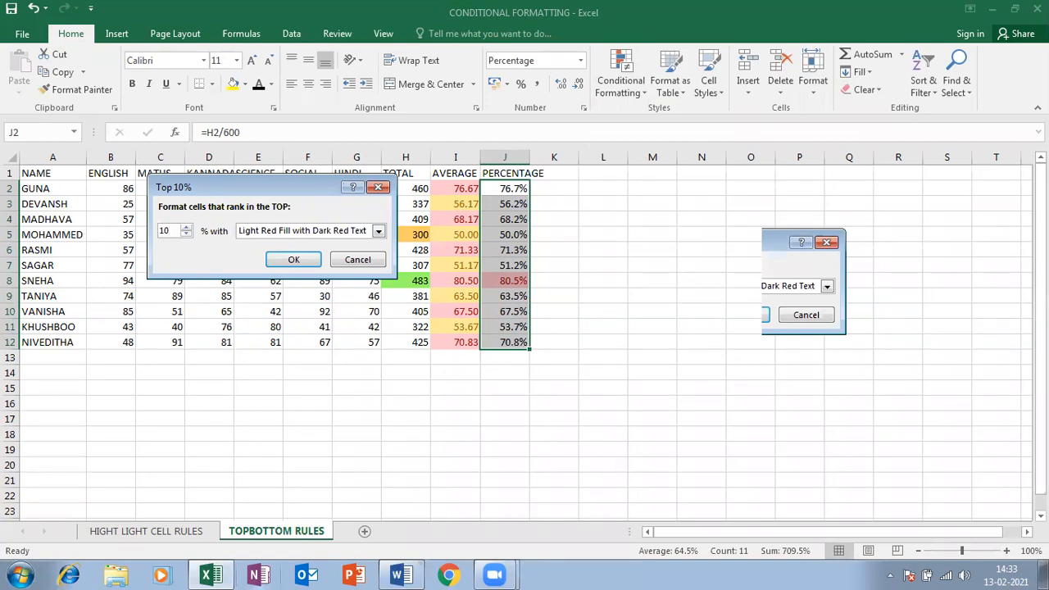
pyautogui.write('30')
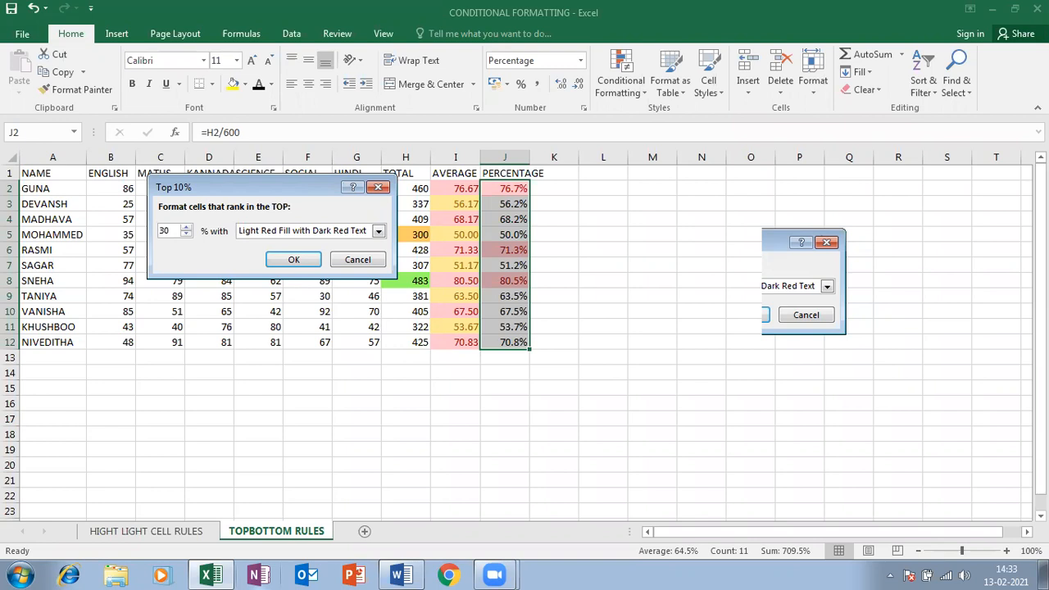
pyautogui.click(290, 260)
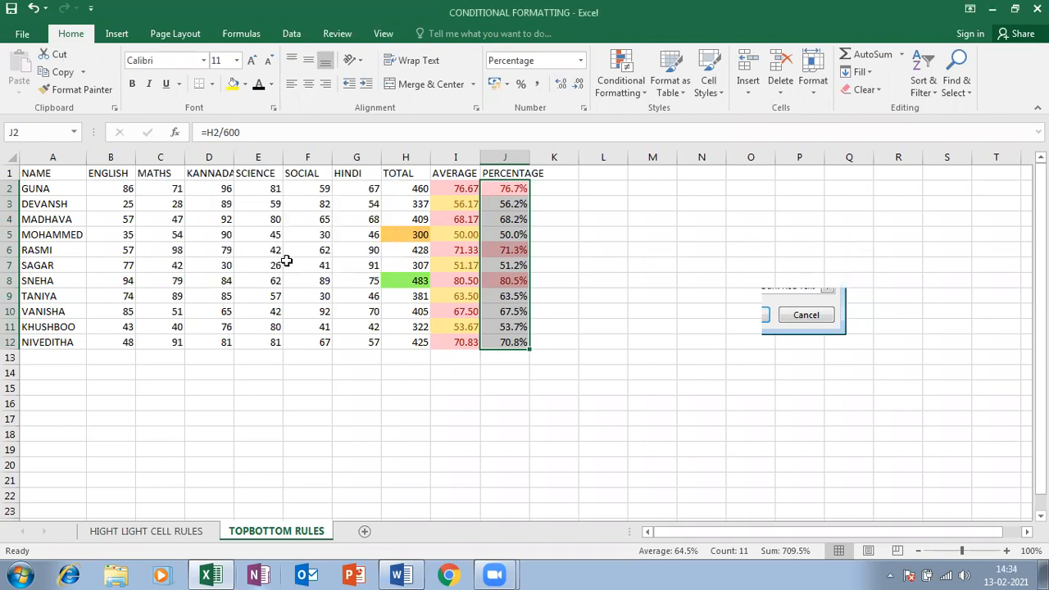
# Start a Bottom 10% rule on the percentages, changing the value to 20%
pyautogui.click(620, 78)
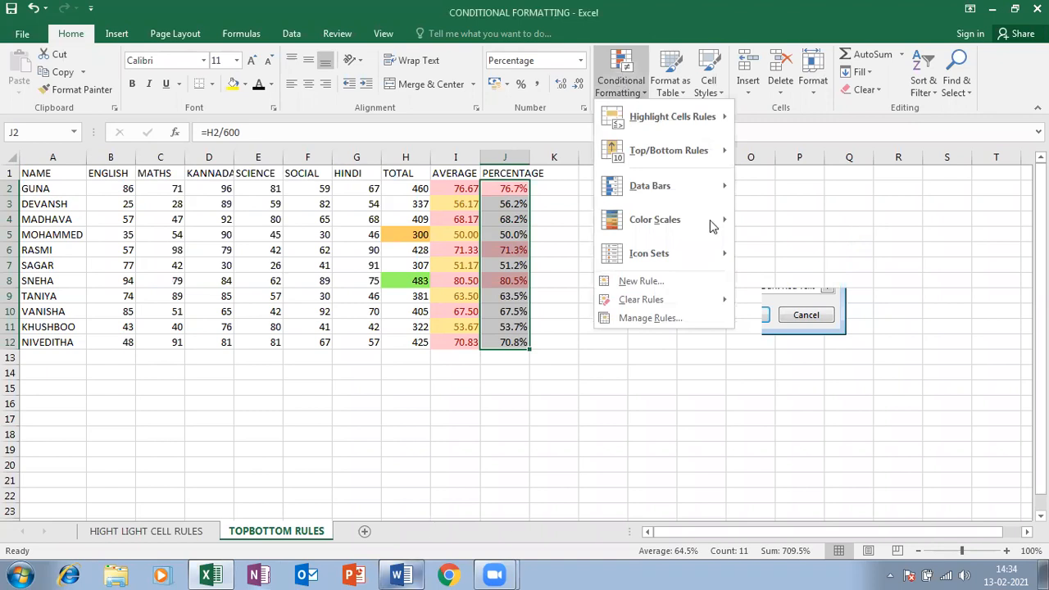
pyautogui.moveTo(697, 147)
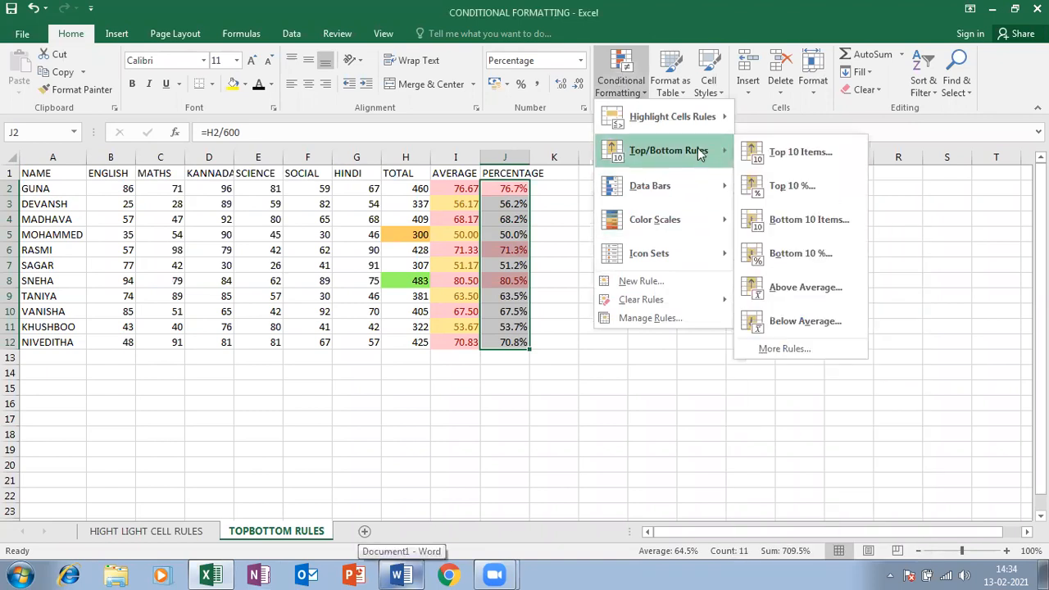
pyautogui.click(820, 256)
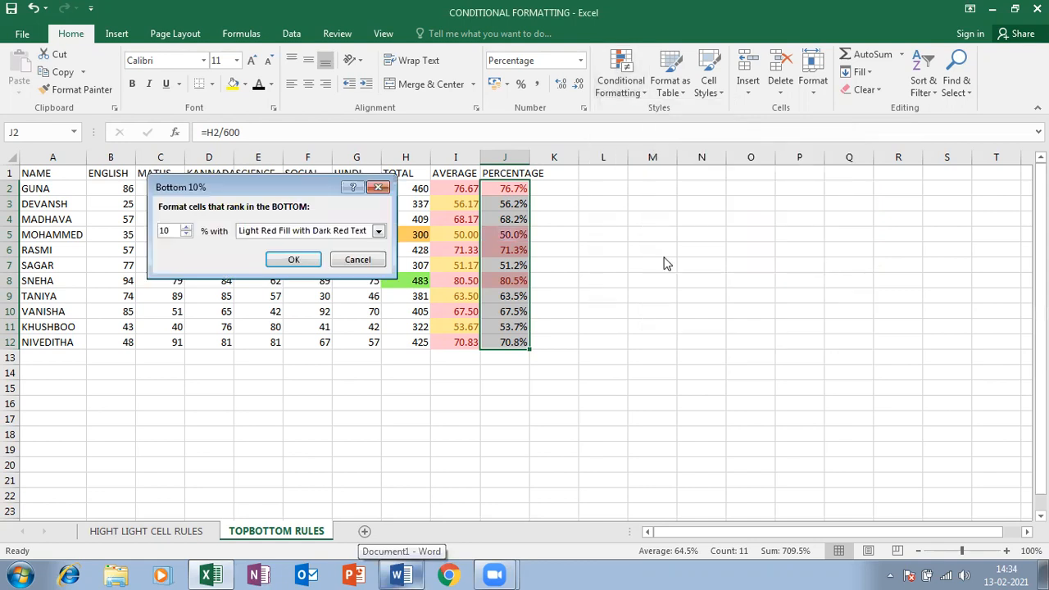
pyautogui.click(297, 232)
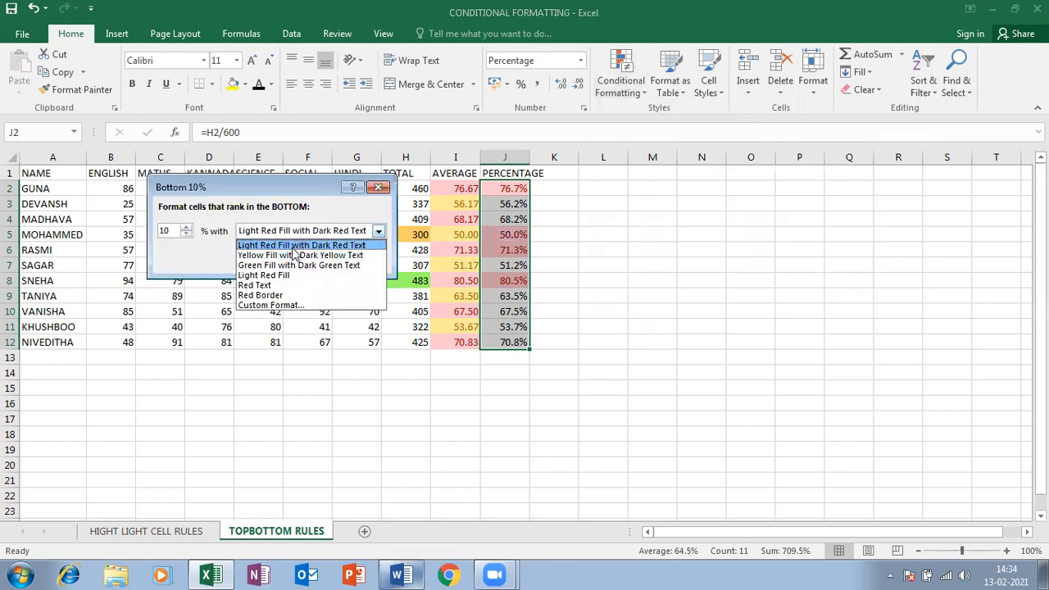
pyautogui.click(288, 265)
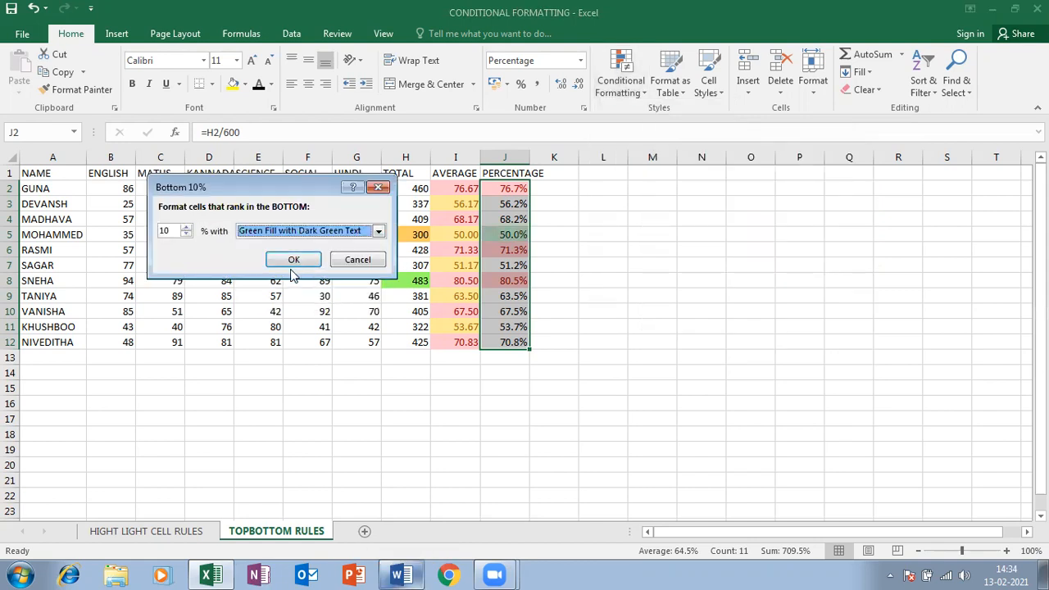
pyautogui.doubleClick(165, 231)
pyautogui.write('20')
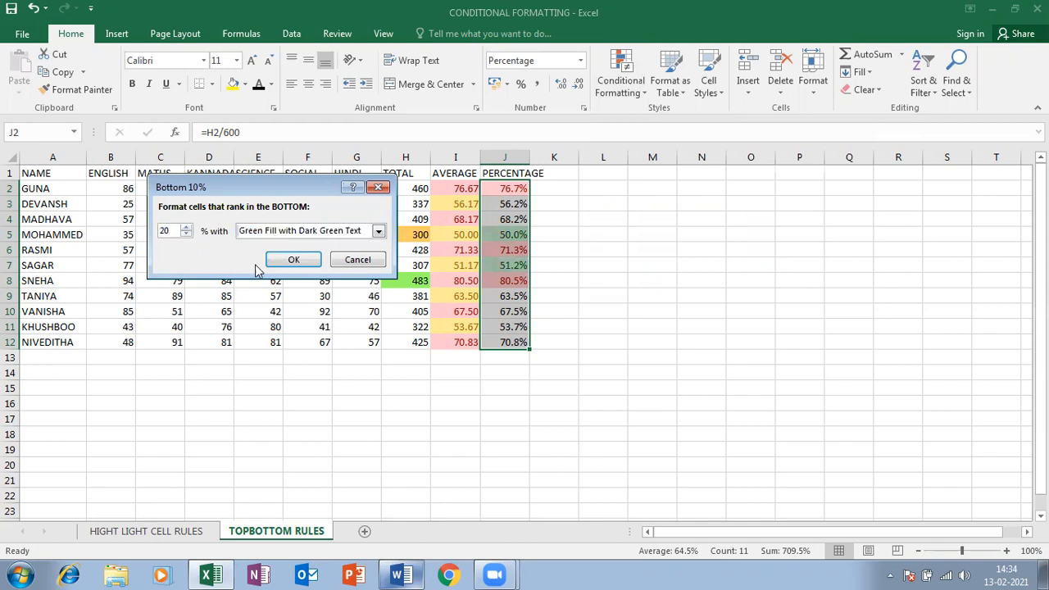
# Give the bottom-20% rule a custom purple fill and apply it
pyautogui.click(377, 231)
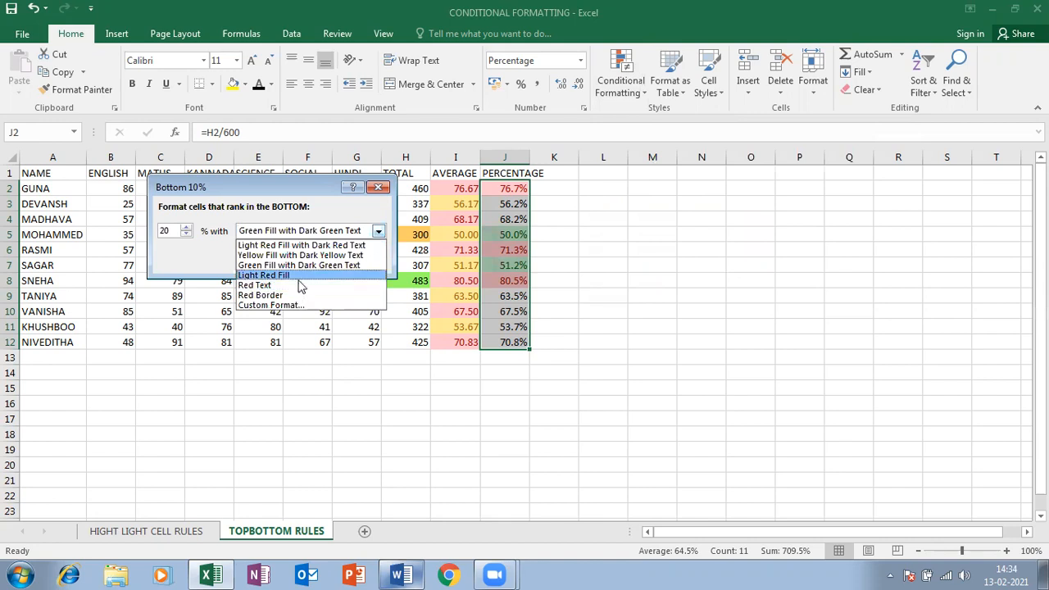
pyautogui.click(300, 275)
pyautogui.click(326, 232)
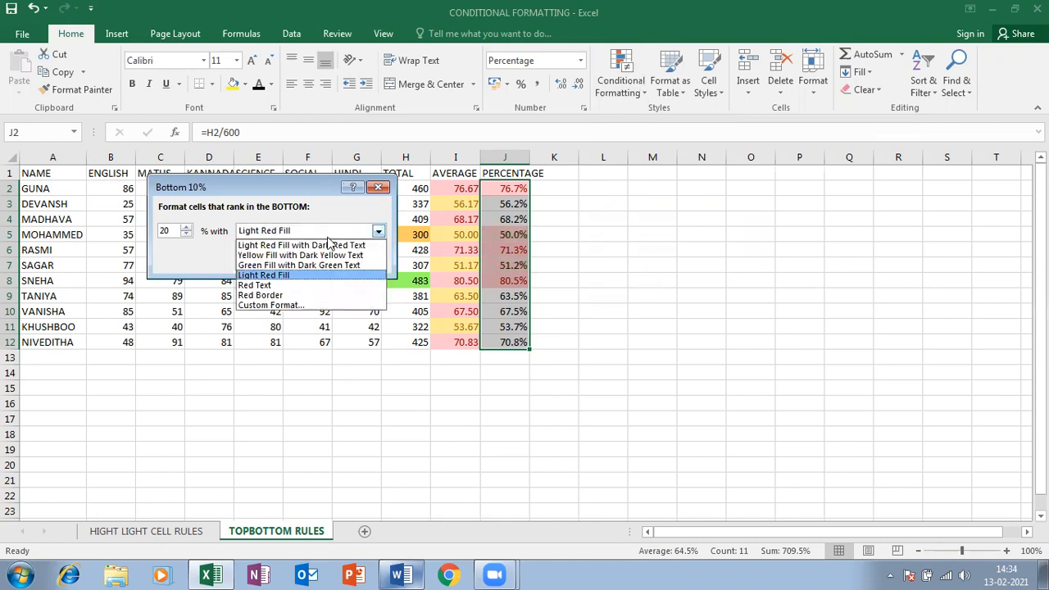
pyautogui.click(271, 305)
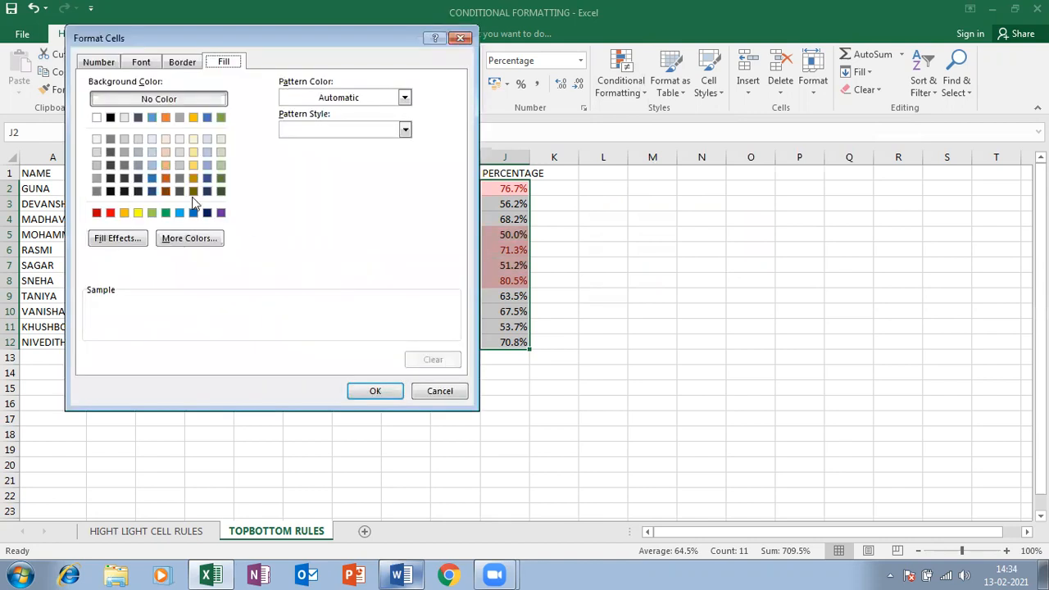
pyautogui.click(187, 240)
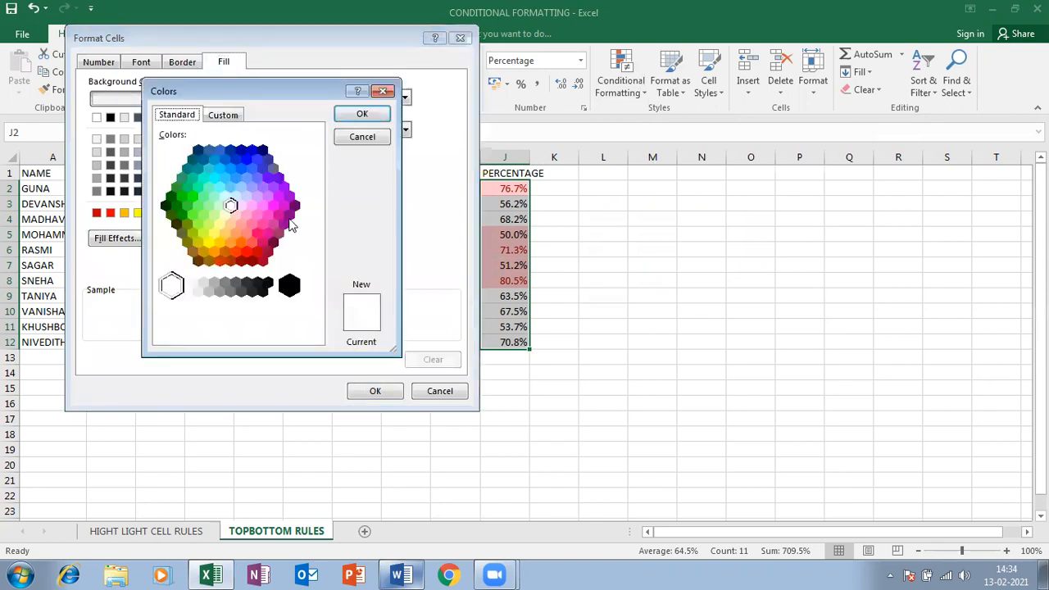
pyautogui.click(263, 187)
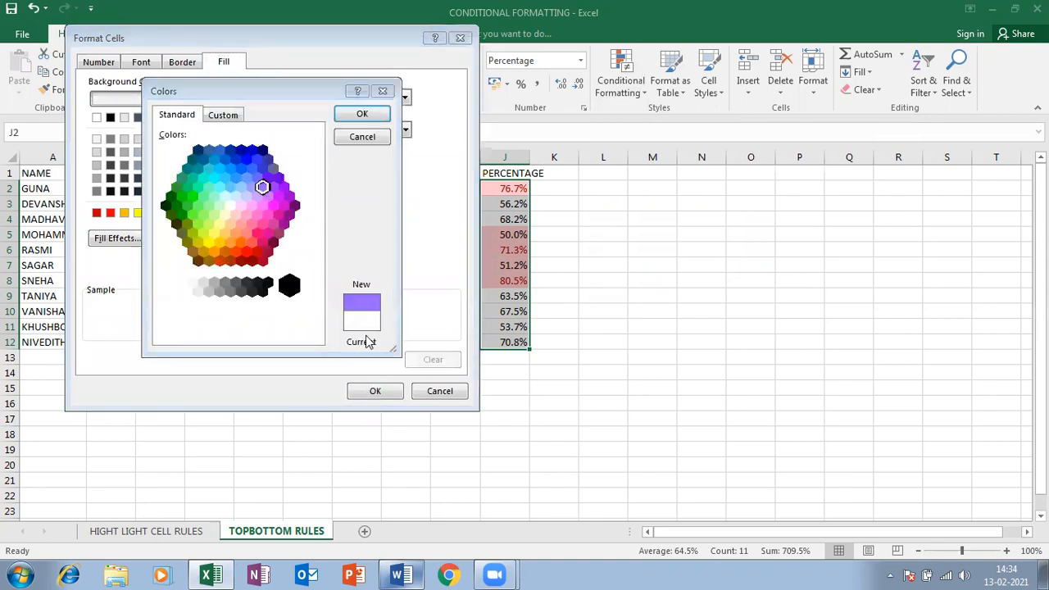
pyautogui.click(362, 113)
pyautogui.click(374, 391)
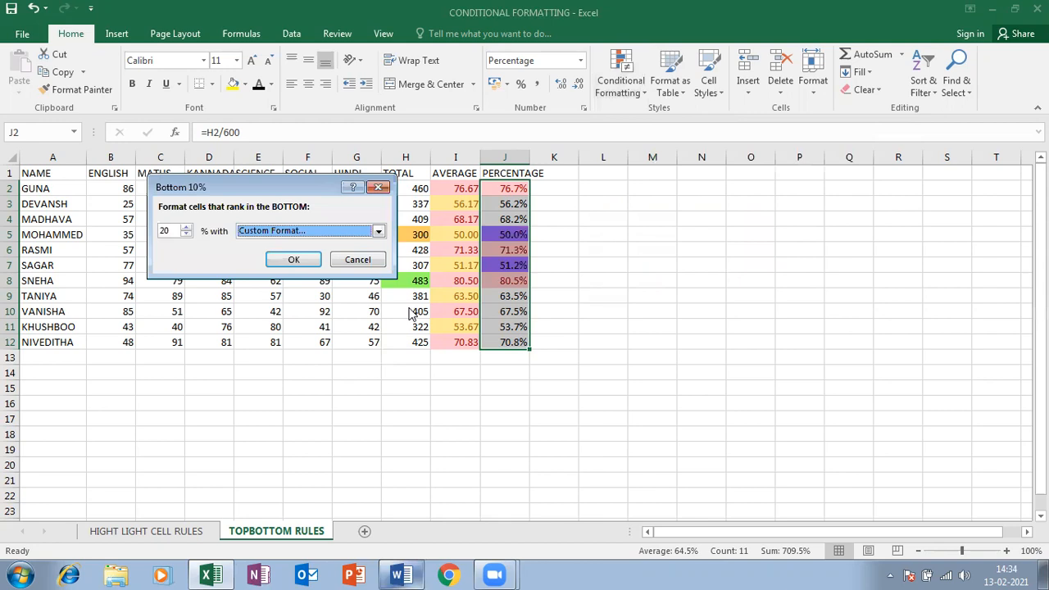
pyautogui.click(293, 259)
# Review the column J percentages, including the purple-filled 50.0% in J5
pyautogui.click(487, 308)
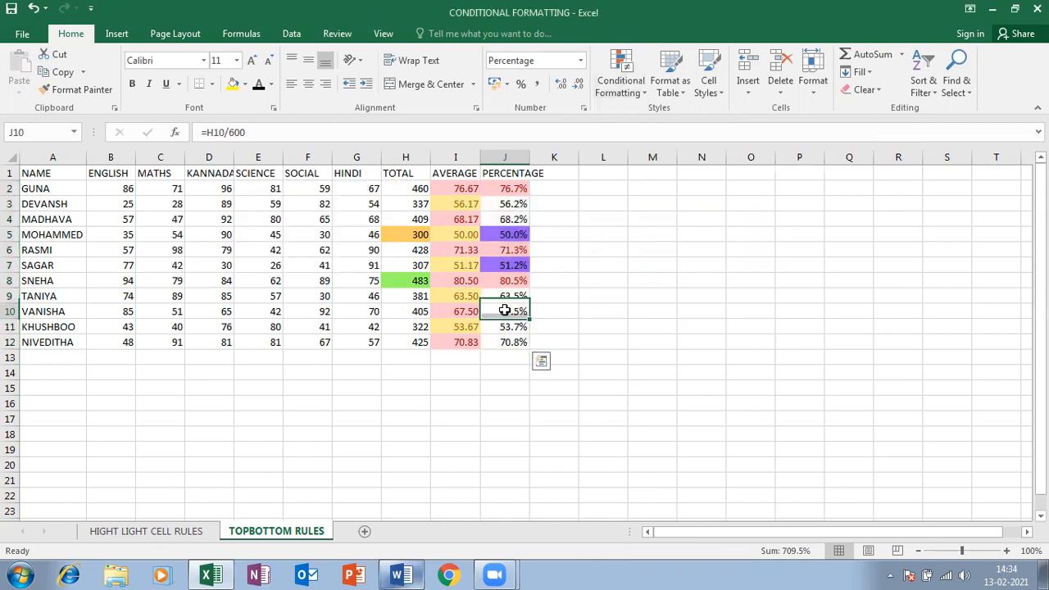
pyautogui.click(510, 235)
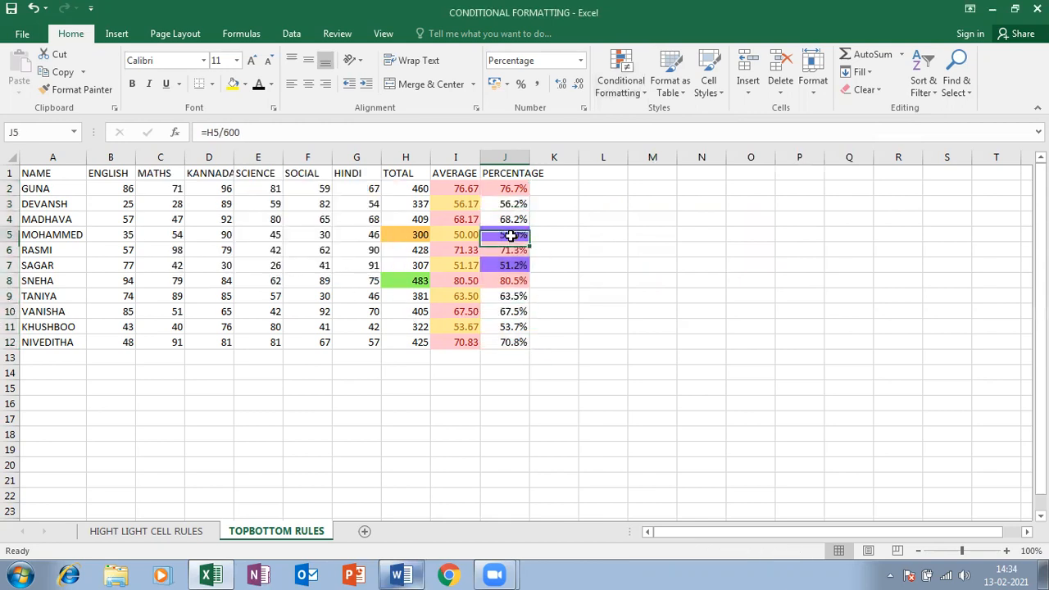
pyautogui.click(507, 263)
pyautogui.click(524, 247)
pyautogui.click(524, 275)
pyautogui.click(510, 187)
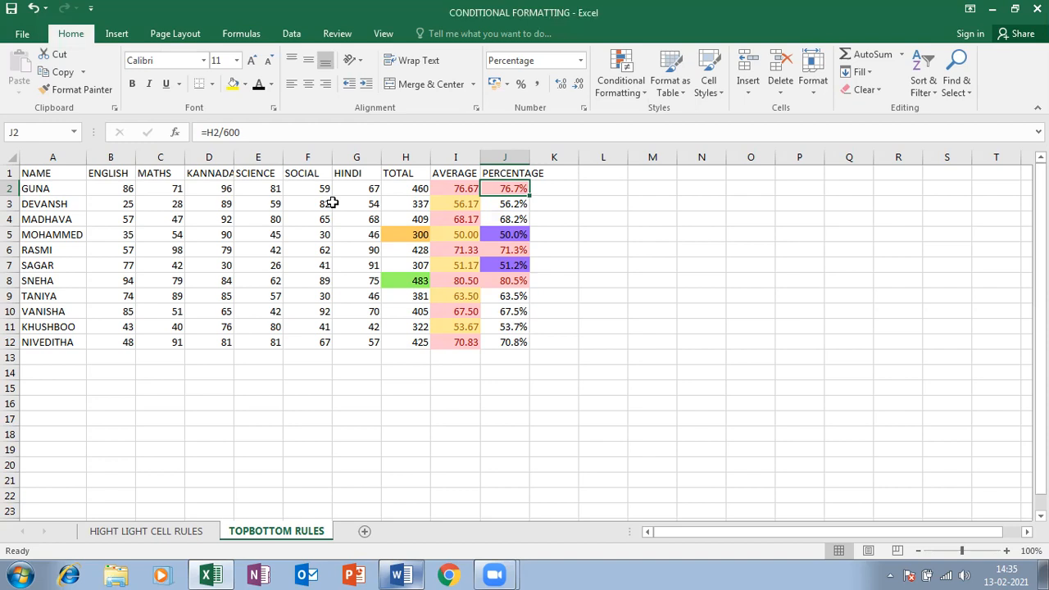
# Insert a new sheet beside TOPBOTTOM RULES and name it DATA BARS
pyautogui.click(633, 69)
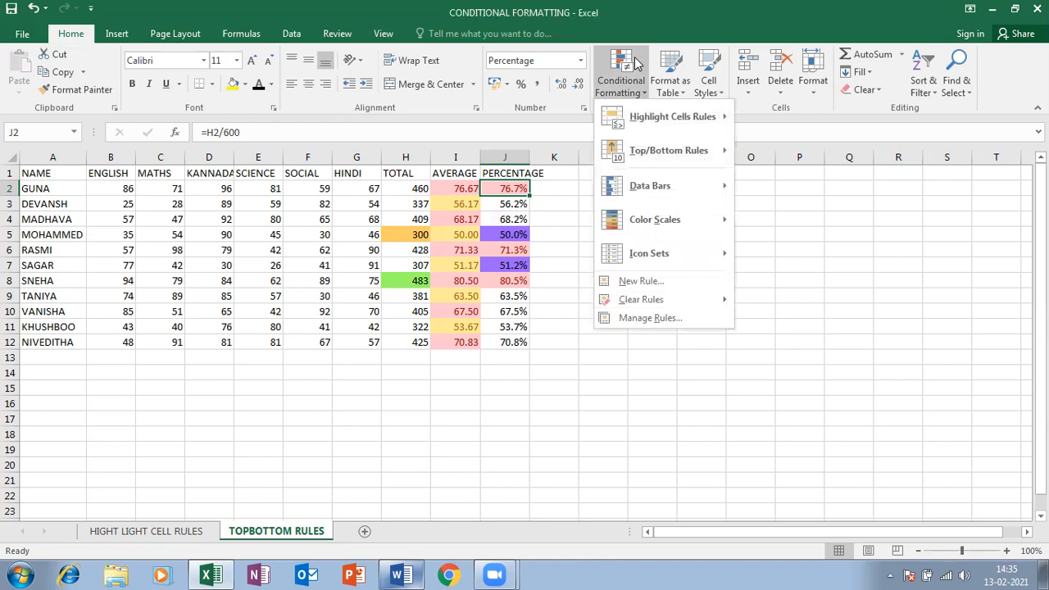
pyautogui.moveTo(674, 205)
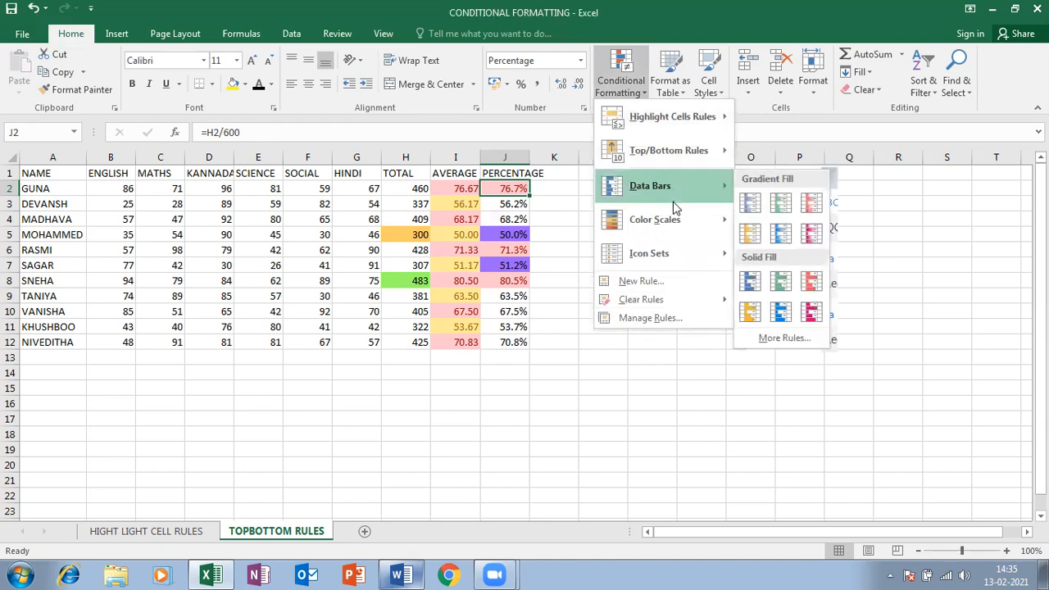
pyautogui.click(470, 366)
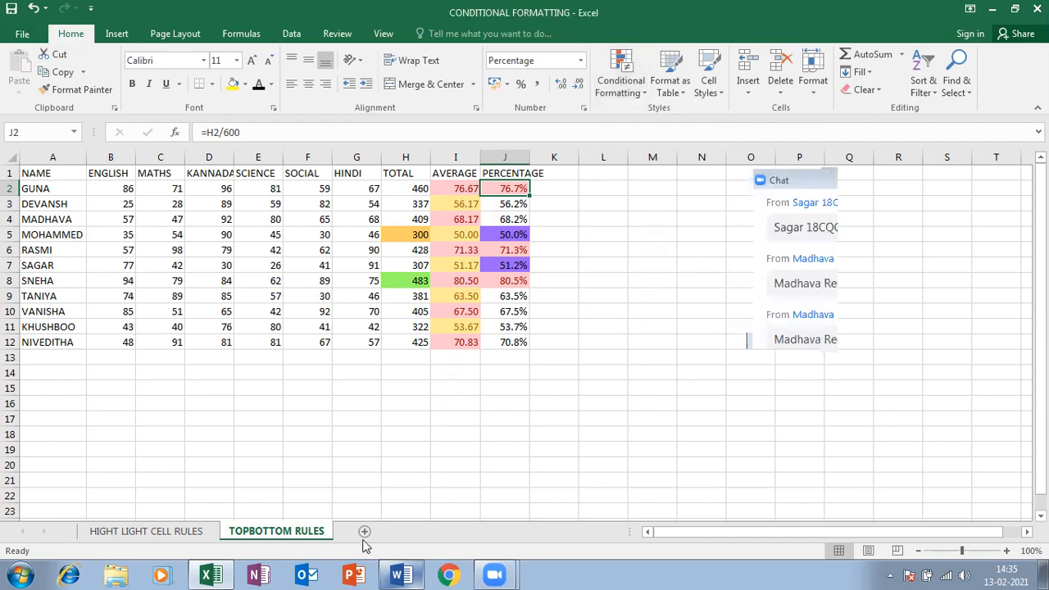
pyautogui.click(364, 532)
pyautogui.rightClick(363, 532)
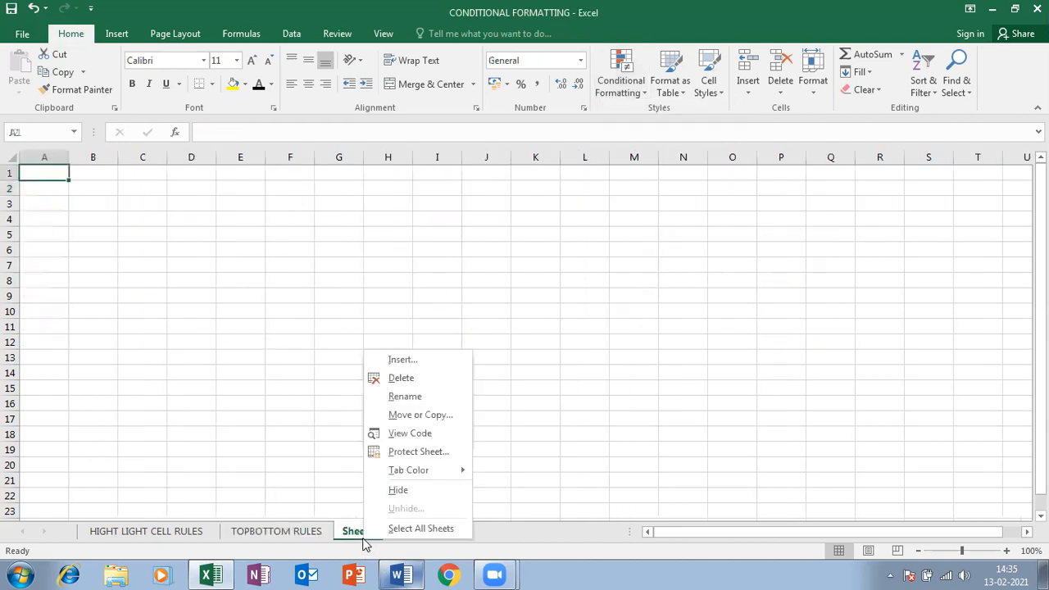
pyautogui.click(385, 401)
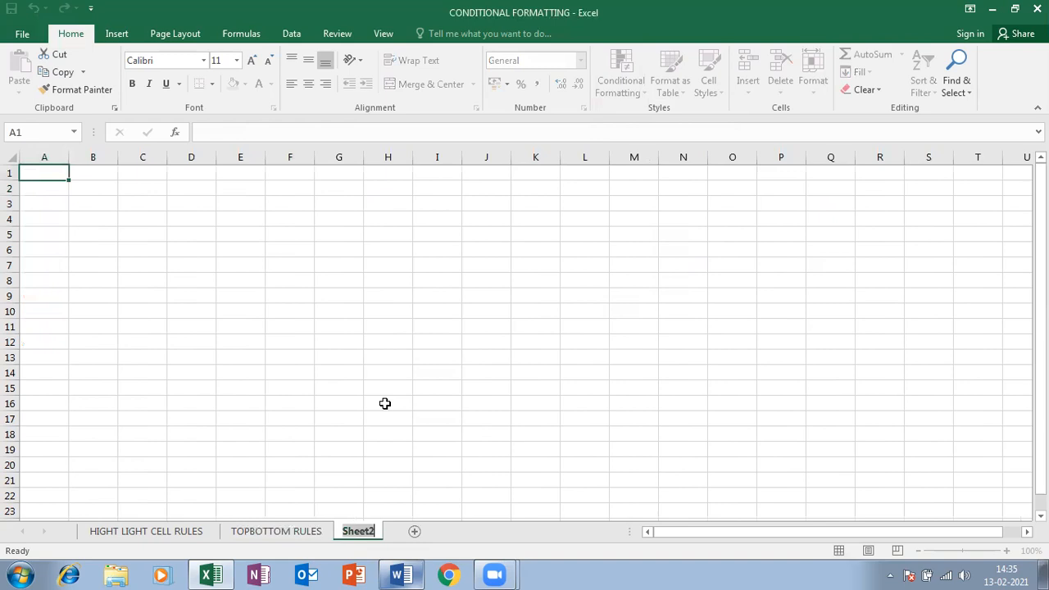
pyautogui.write('DATA BARS')
pyautogui.press('Return')
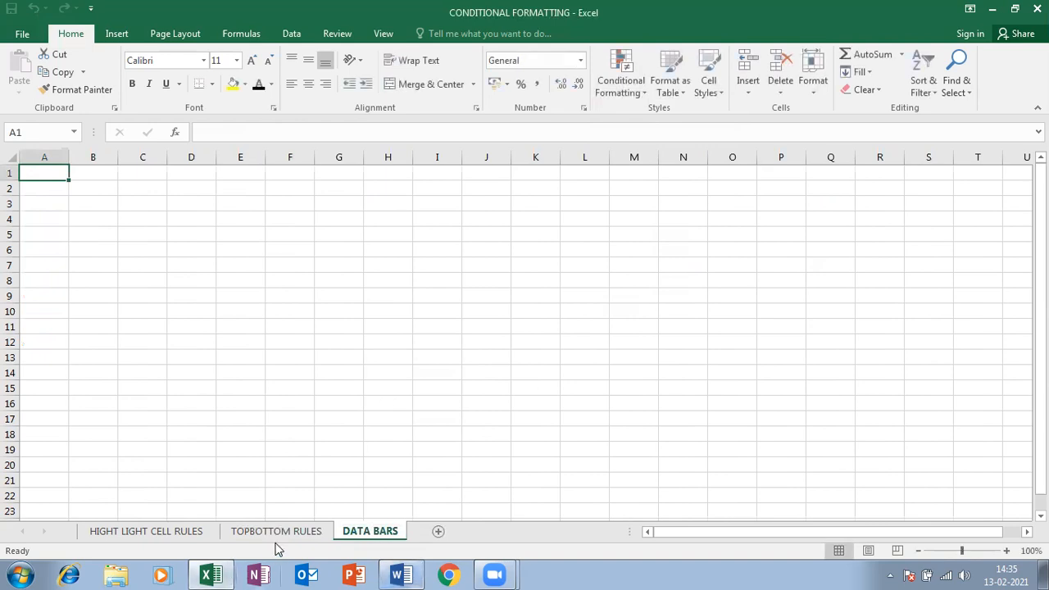
# Copy A1:G12 (names and subject marks) from TOPBOTTOM RULES and paste it into DATA BARS
pyautogui.click(276, 534)
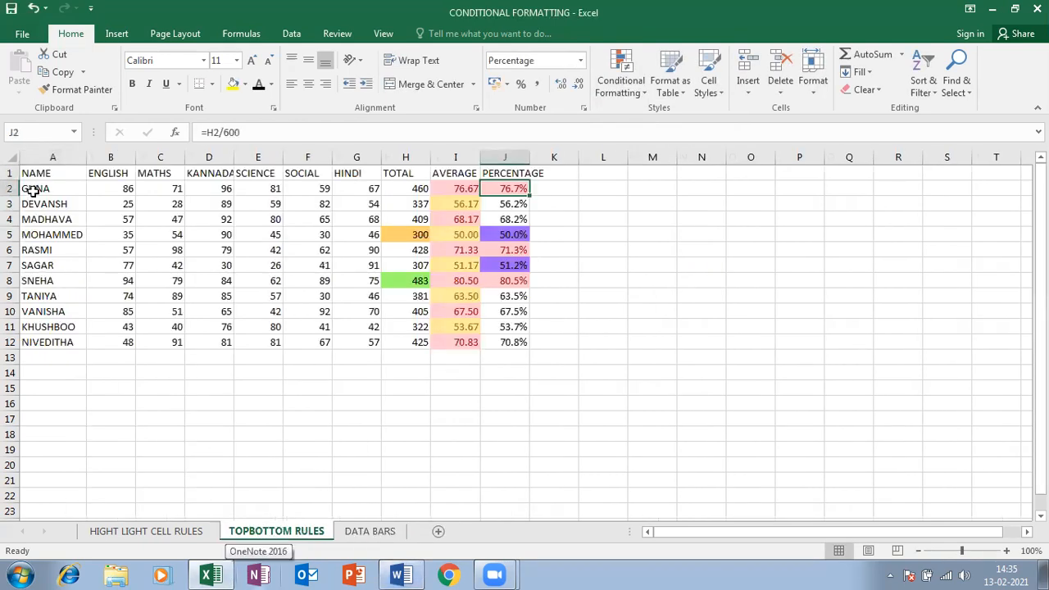
pyautogui.moveTo(37, 172); pyautogui.dragTo(344, 344)
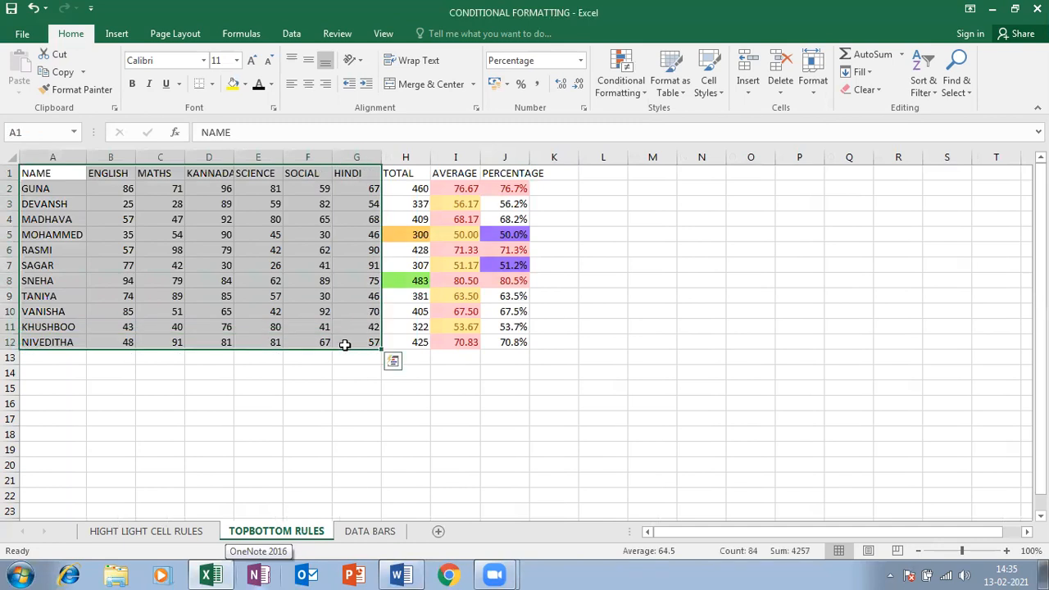
pyautogui.hotkey('ctrl', 'c')
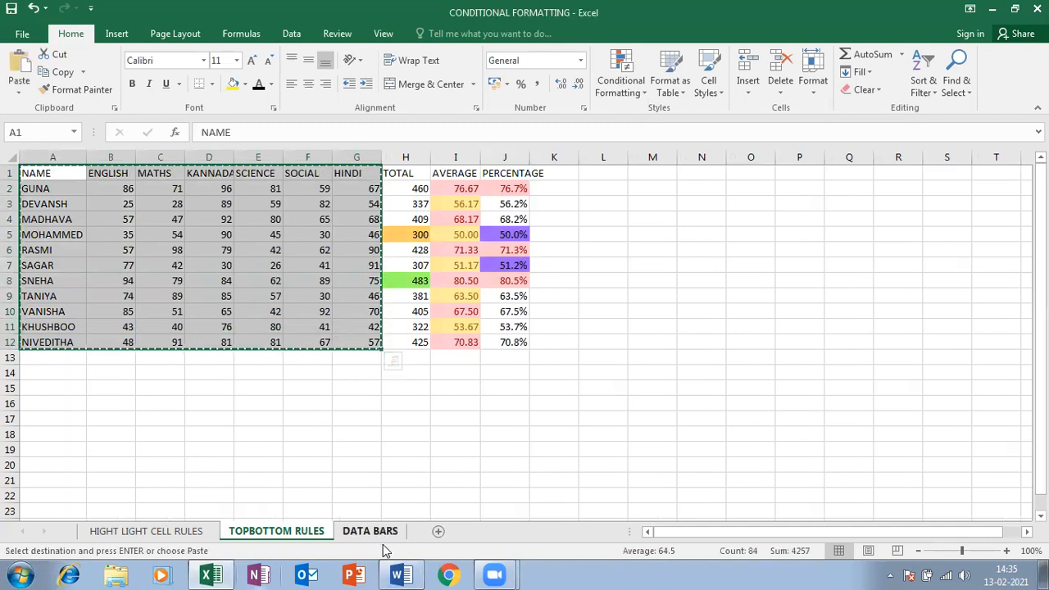
pyautogui.click(378, 532)
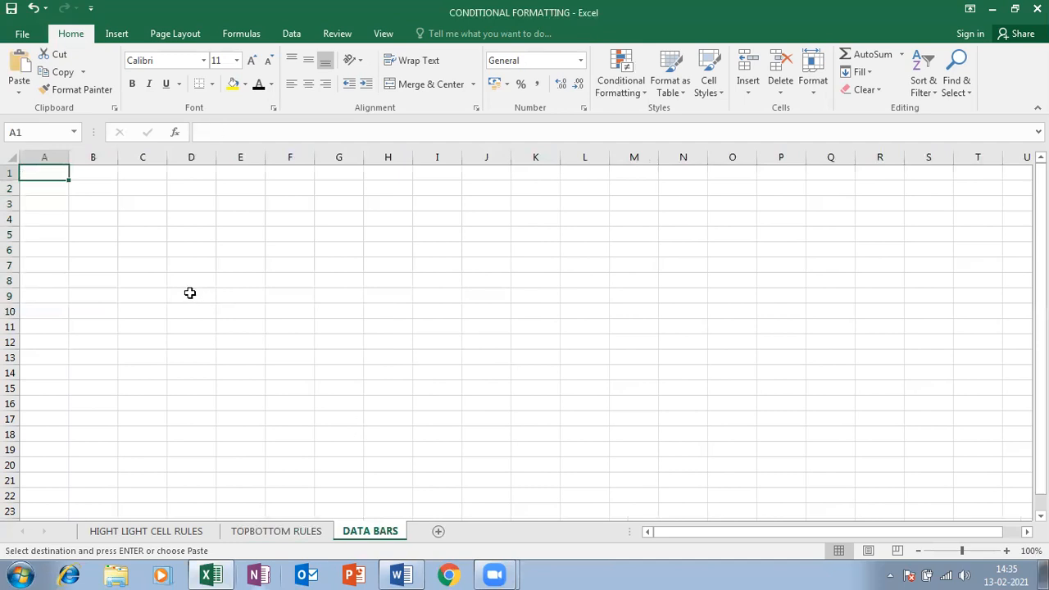
pyautogui.hotkey('ctrl', 'v')
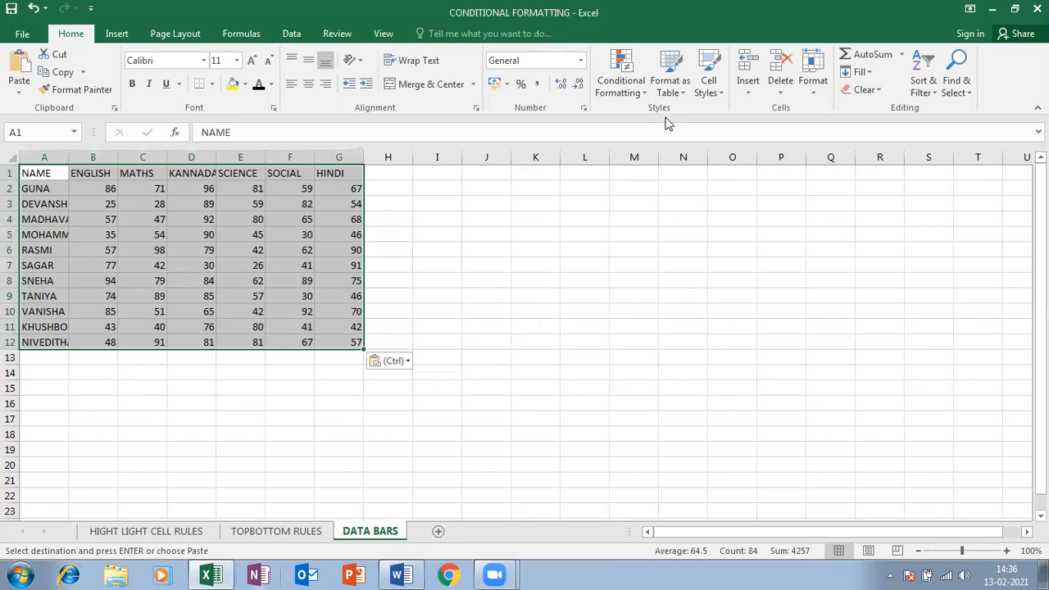
# Apply Purple gradient-fill data bars to the pasted marks table
pyautogui.click(635, 85)
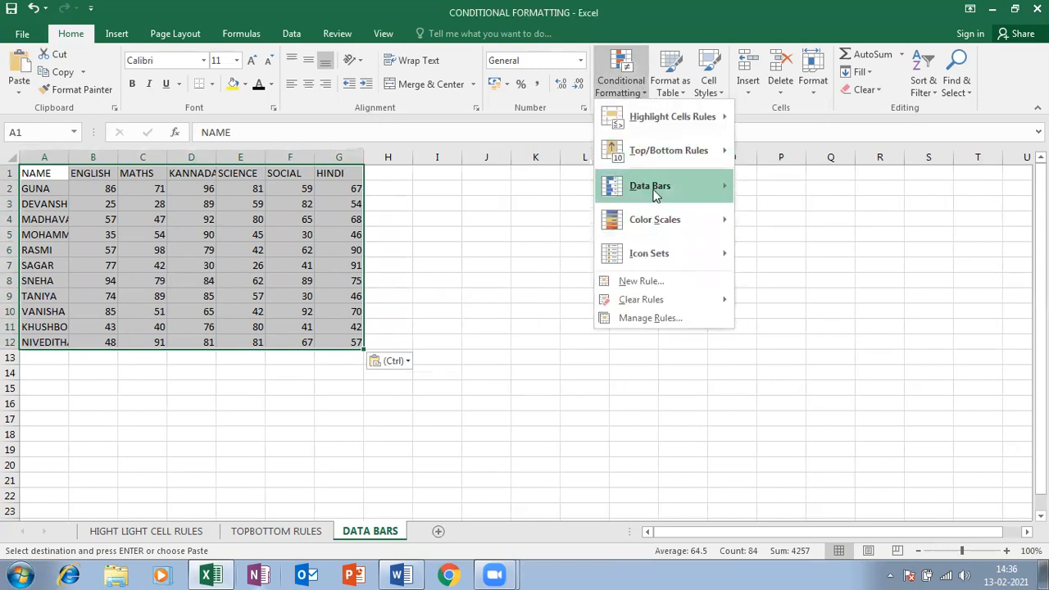
pyautogui.moveTo(656, 194)
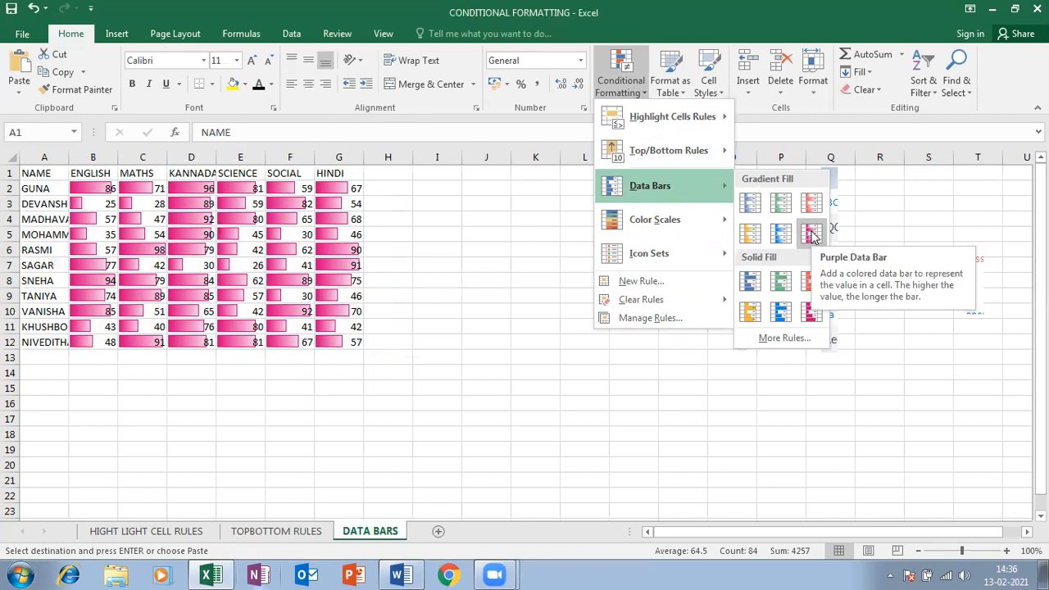
pyautogui.click(811, 235)
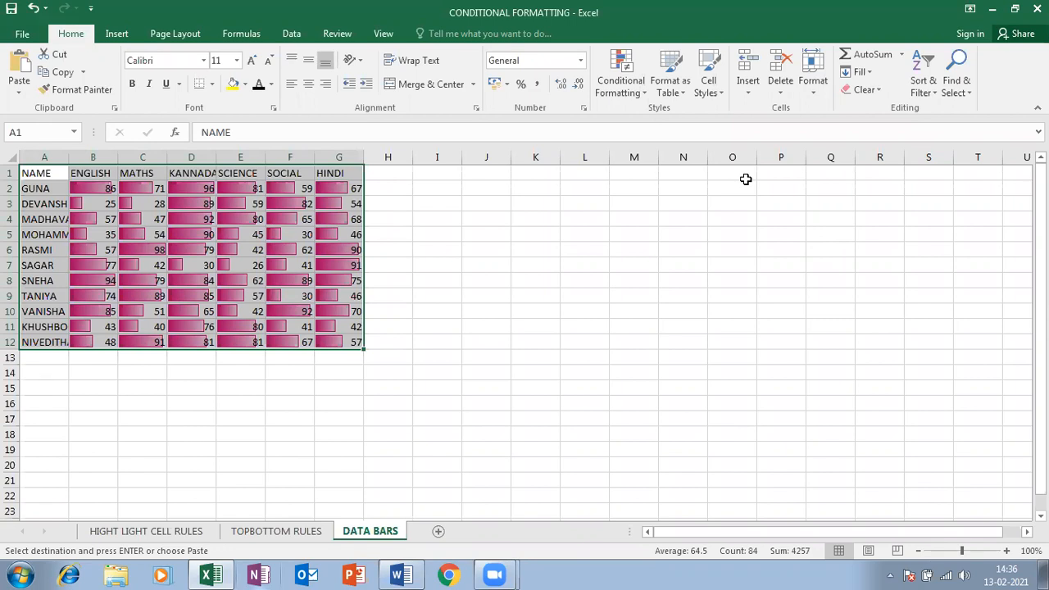
pyautogui.click(481, 517)
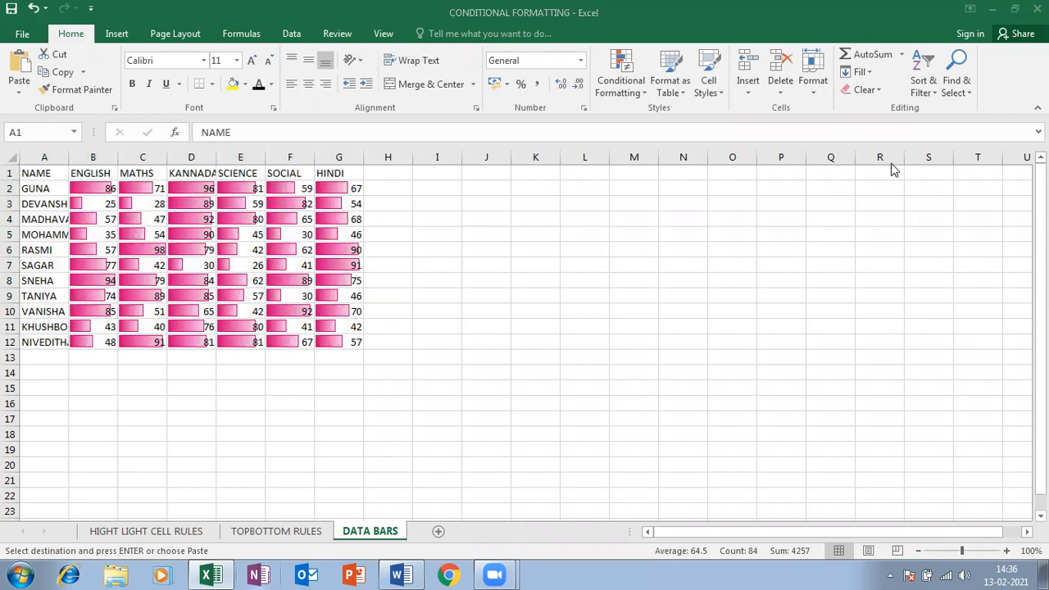
pyautogui.click(74, 196)
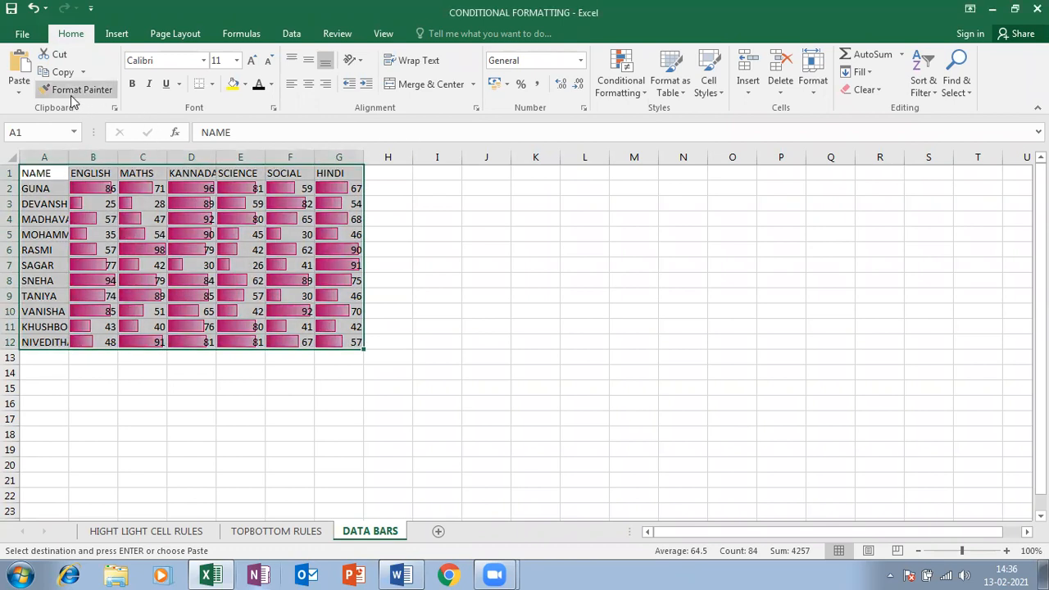
# Paste the table as values only at I1, autofit columns I to O, and select J2:O12
pyautogui.click(424, 174)
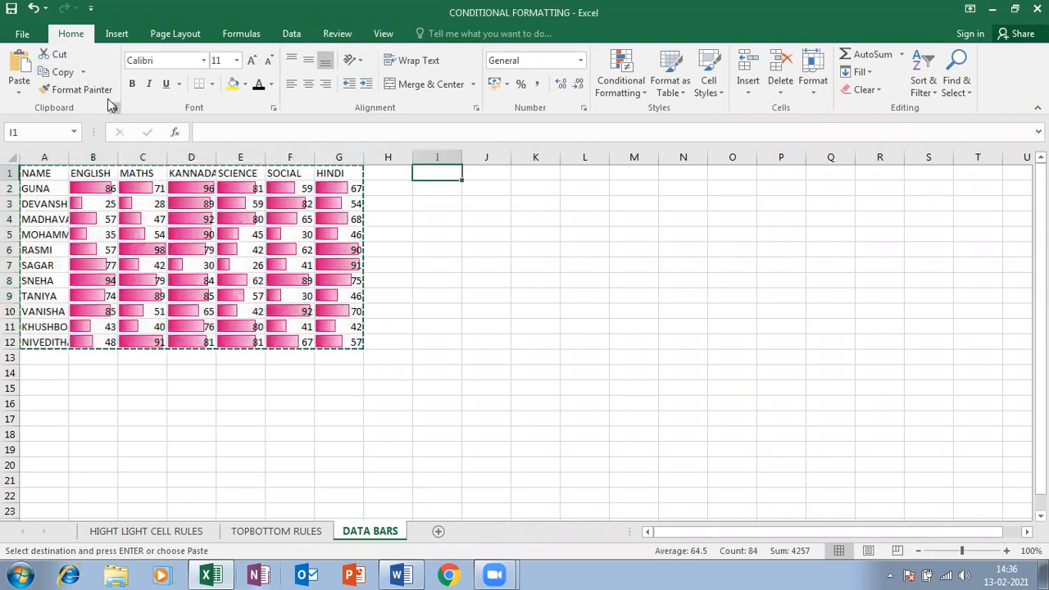
pyautogui.click(14, 94)
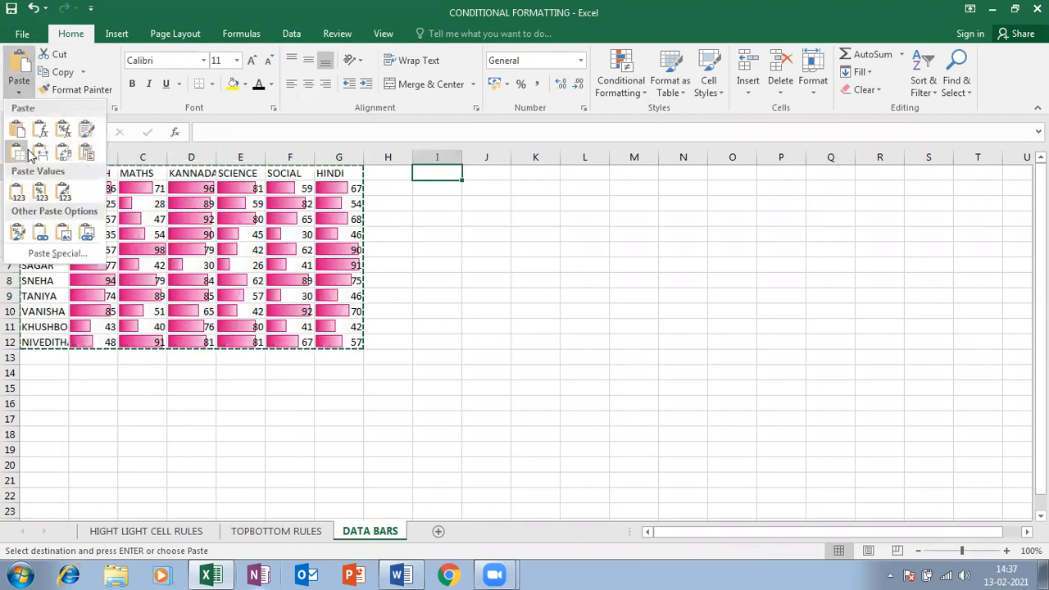
pyautogui.click(21, 192)
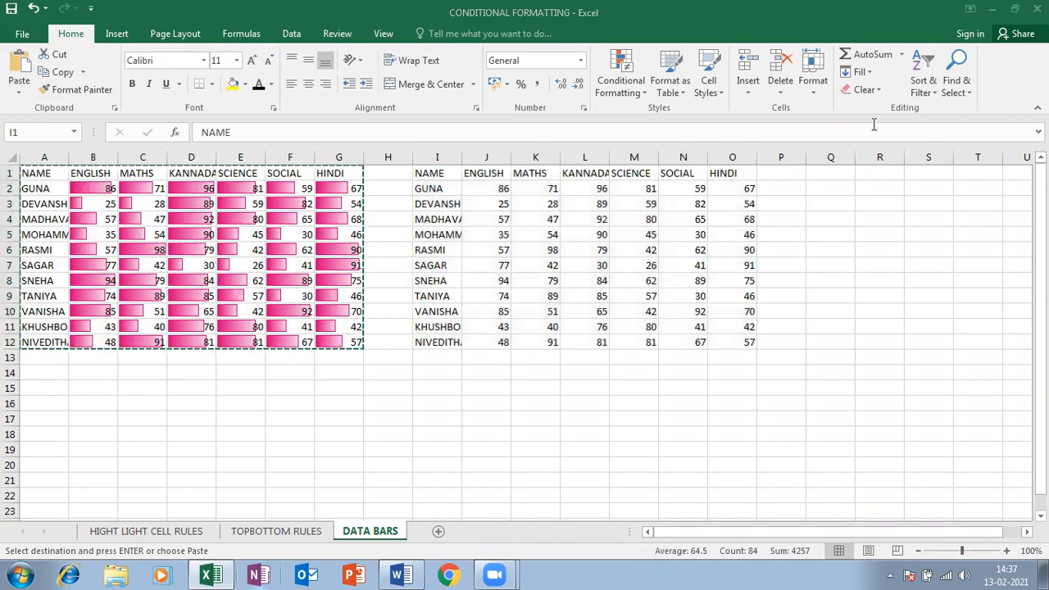
pyautogui.click(816, 96)
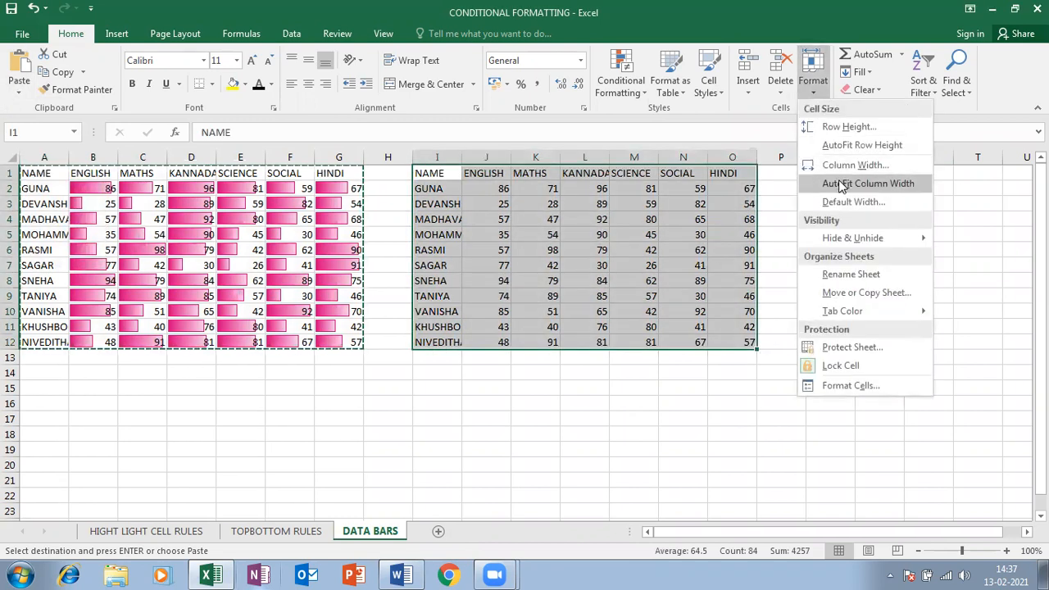
pyautogui.click(838, 181)
pyautogui.click(541, 234)
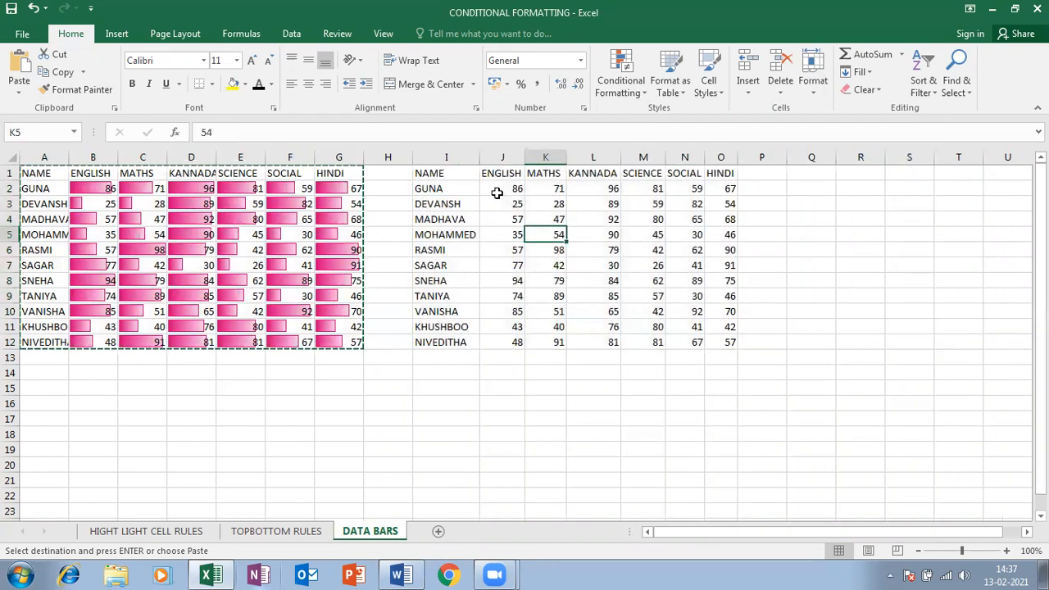
pyautogui.moveTo(496, 188); pyautogui.dragTo(714, 342)
# Apply solid blue fill data bars to the second table's marks
pyautogui.click(620, 78)
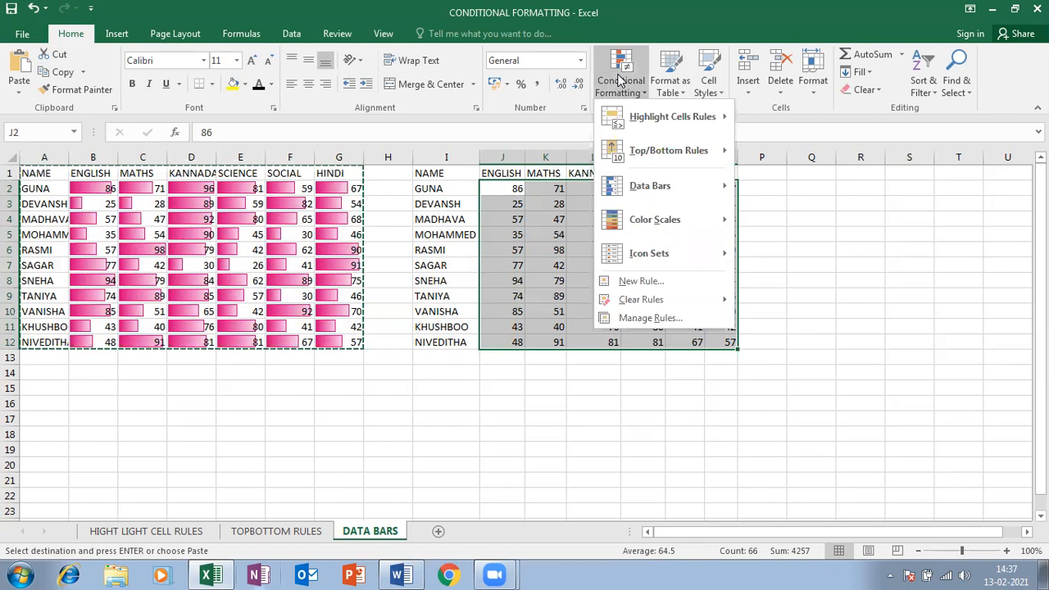
pyautogui.moveTo(638, 190)
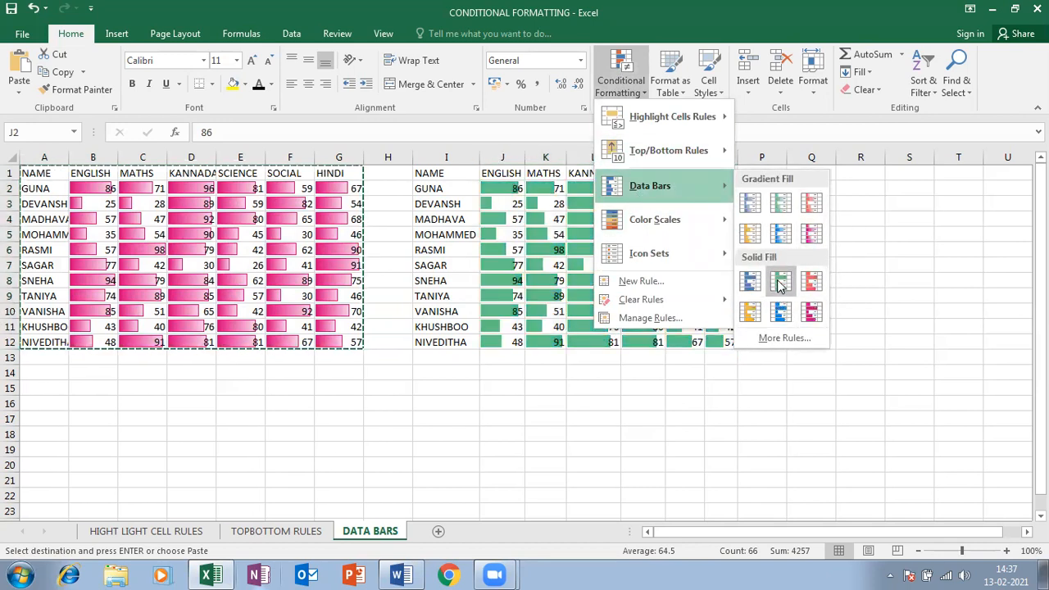
pyautogui.click(781, 312)
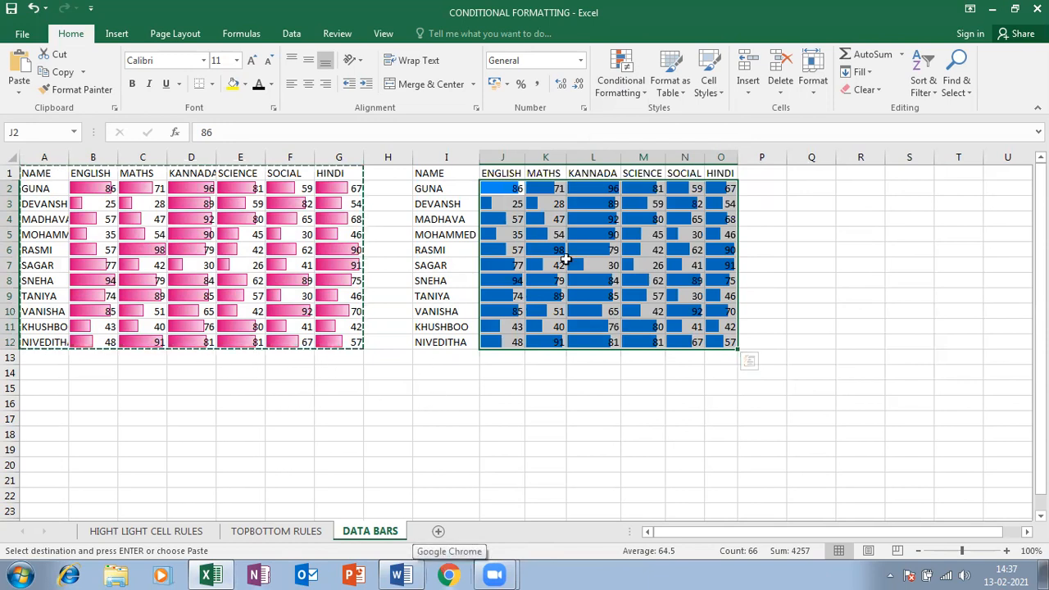
# Copy the whole second table I1:O12 and add a new sheet for it
pyautogui.click(537, 250)
pyautogui.moveTo(439, 172); pyautogui.dragTo(724, 345)
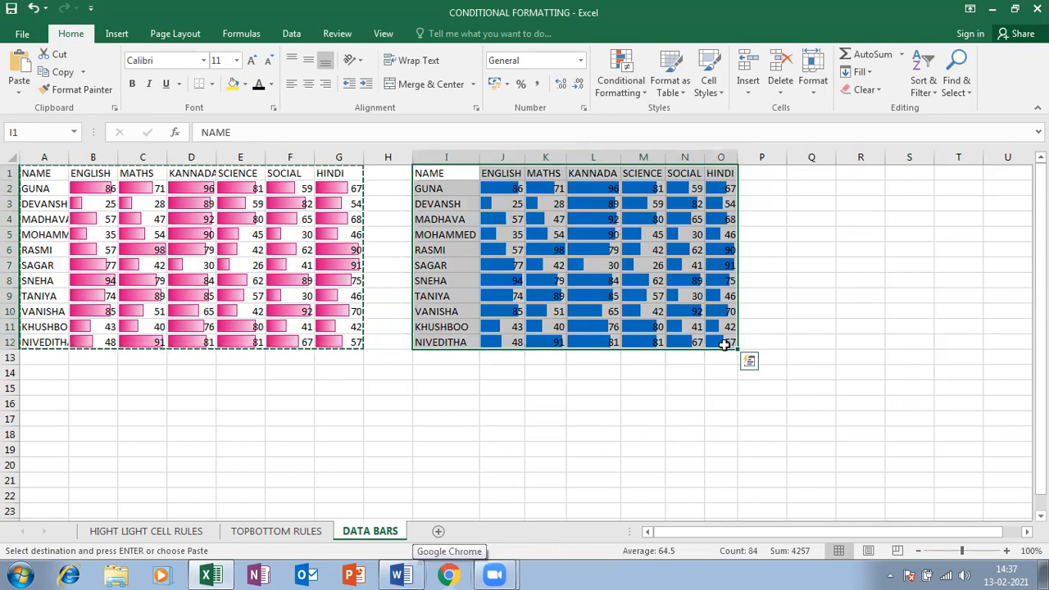
pyautogui.hotkey('ctrl', 'c')
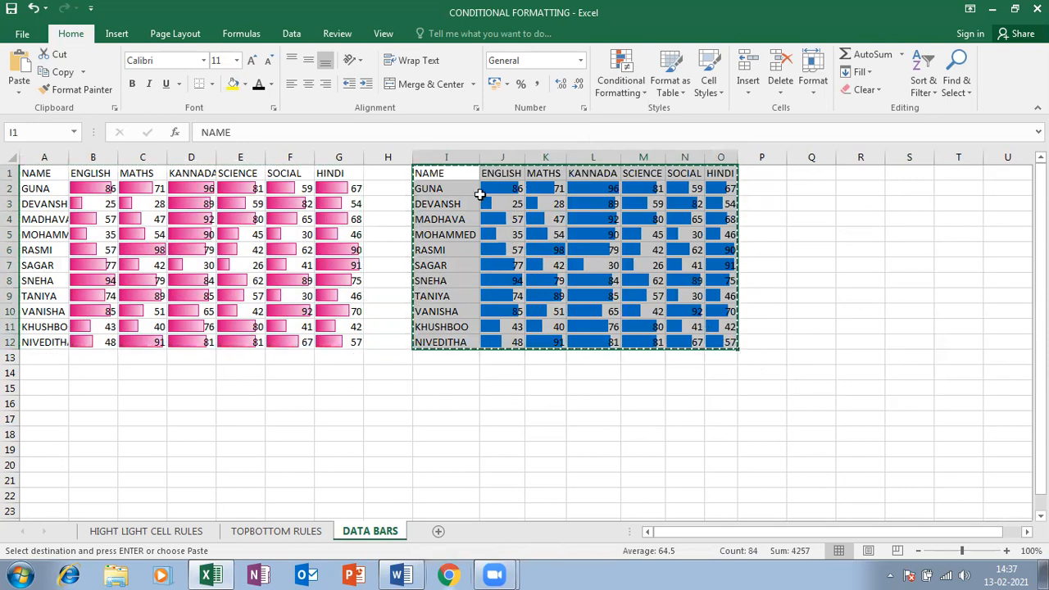
pyautogui.click(439, 533)
# Paste the table into the new sheet as values only, without data bars
pyautogui.hotkey('ctrl', 'v')
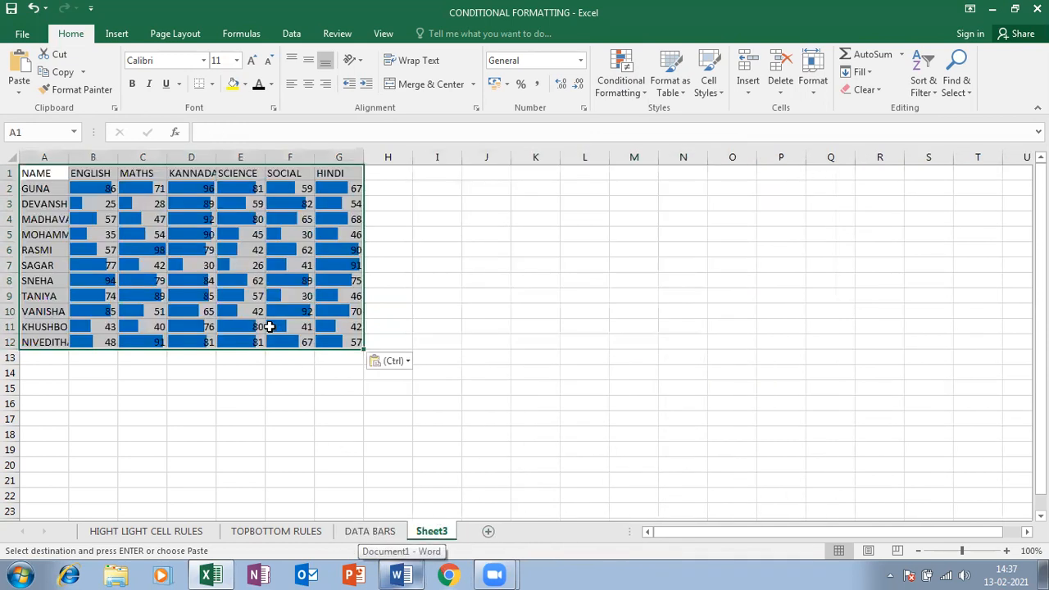
pyautogui.click(405, 362)
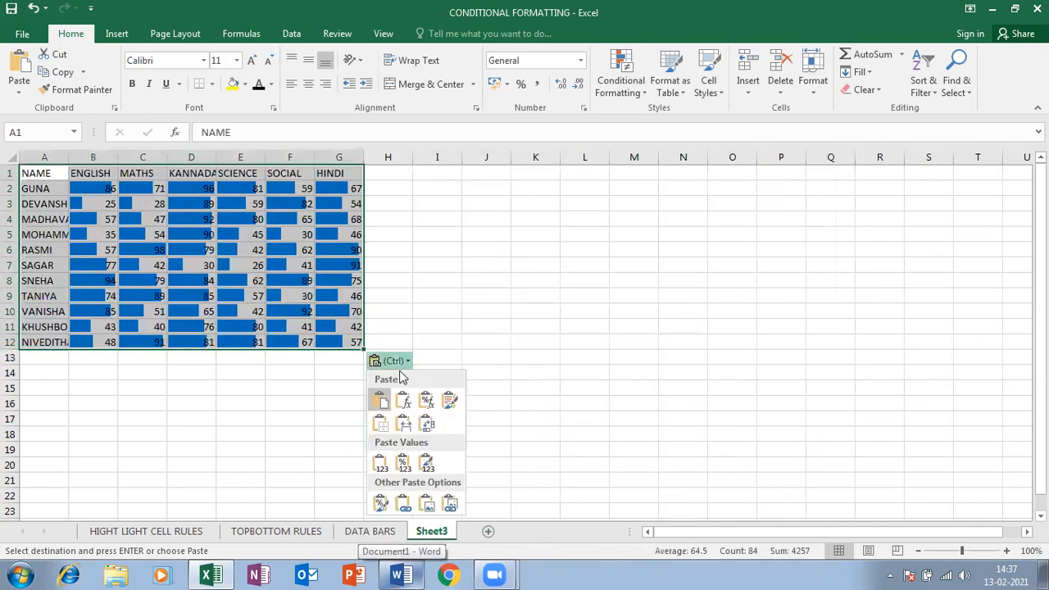
pyautogui.click(382, 465)
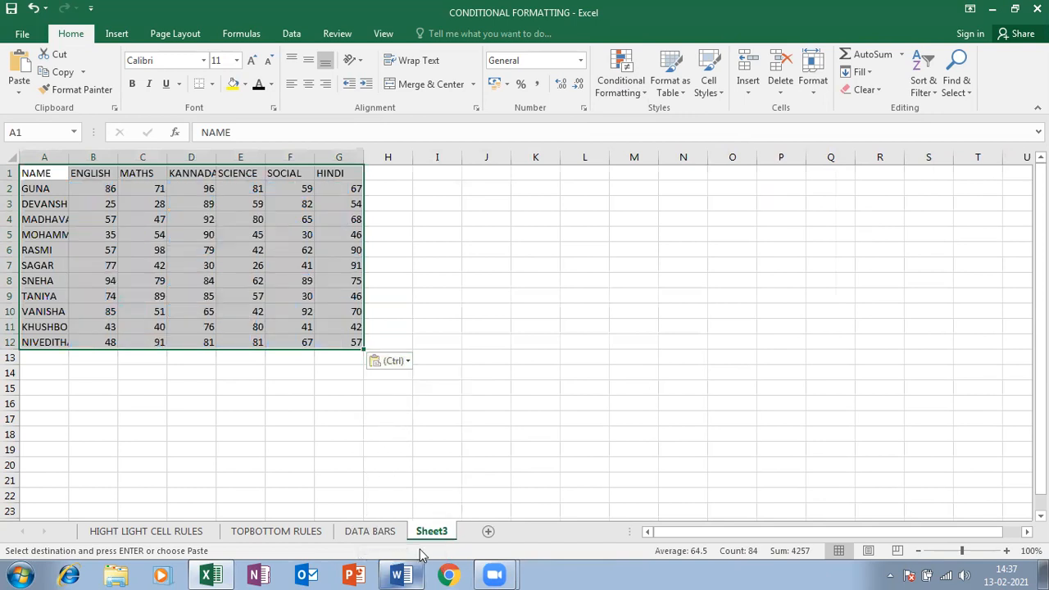
# Rename Sheet3 to 'COLOUR SCALE'
pyautogui.rightClick(438, 531)
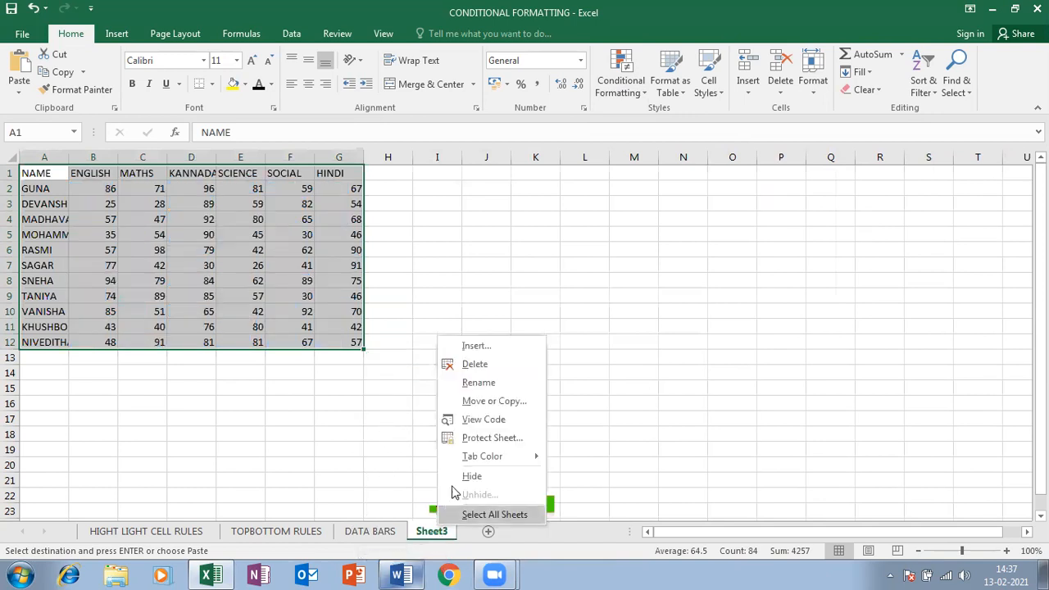
pyautogui.click(478, 383)
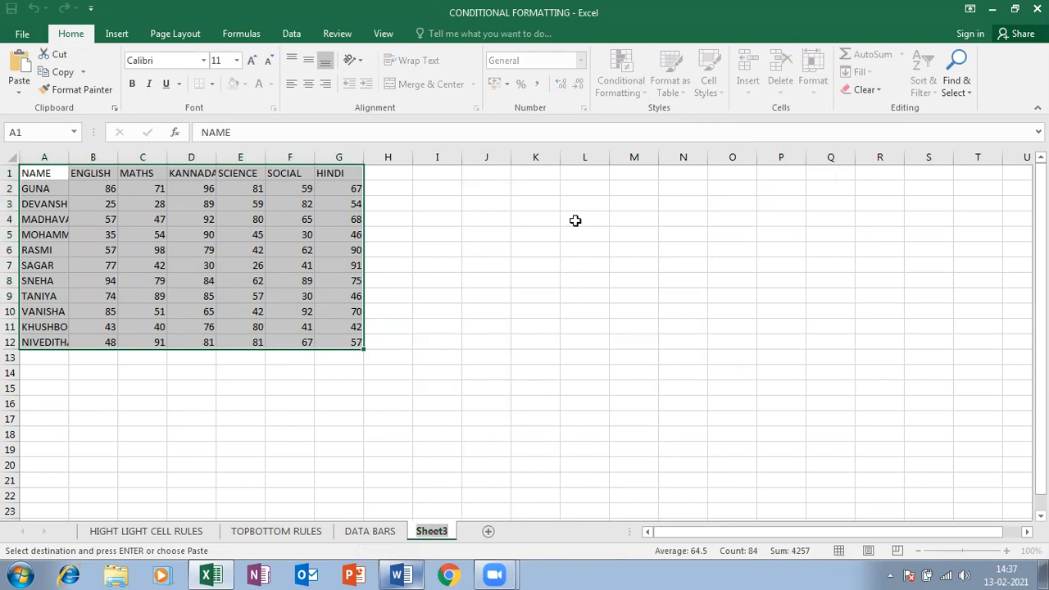
pyautogui.press('BackSpace')
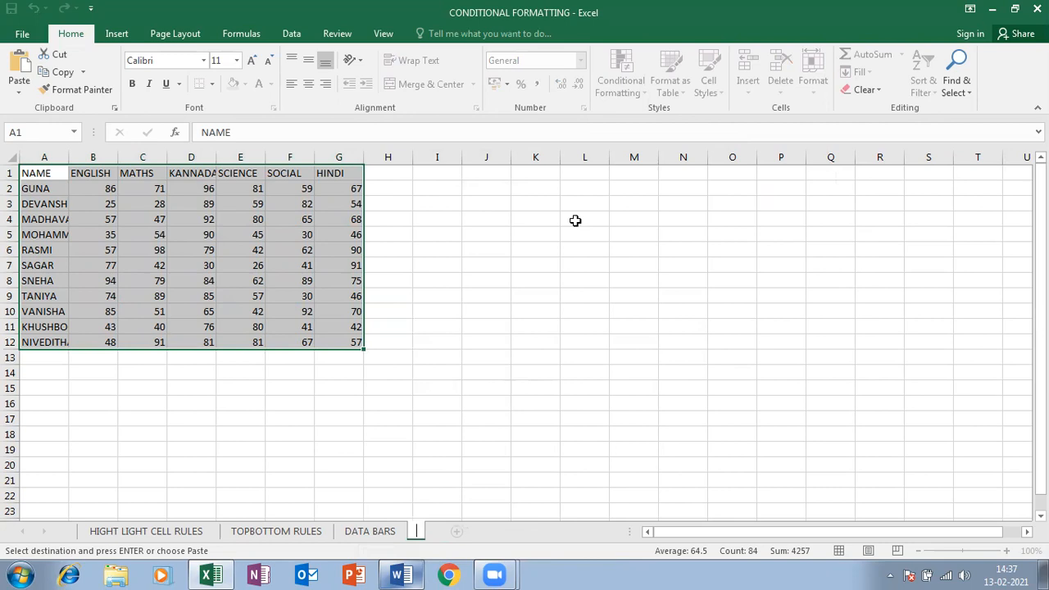
pyautogui.press('Escape')
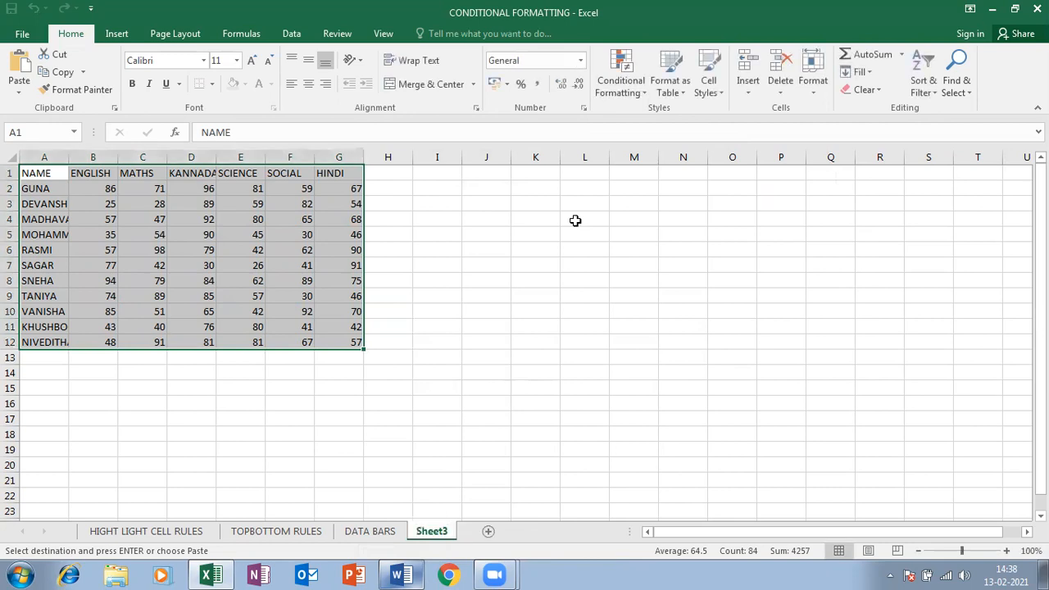
pyautogui.click(620, 84)
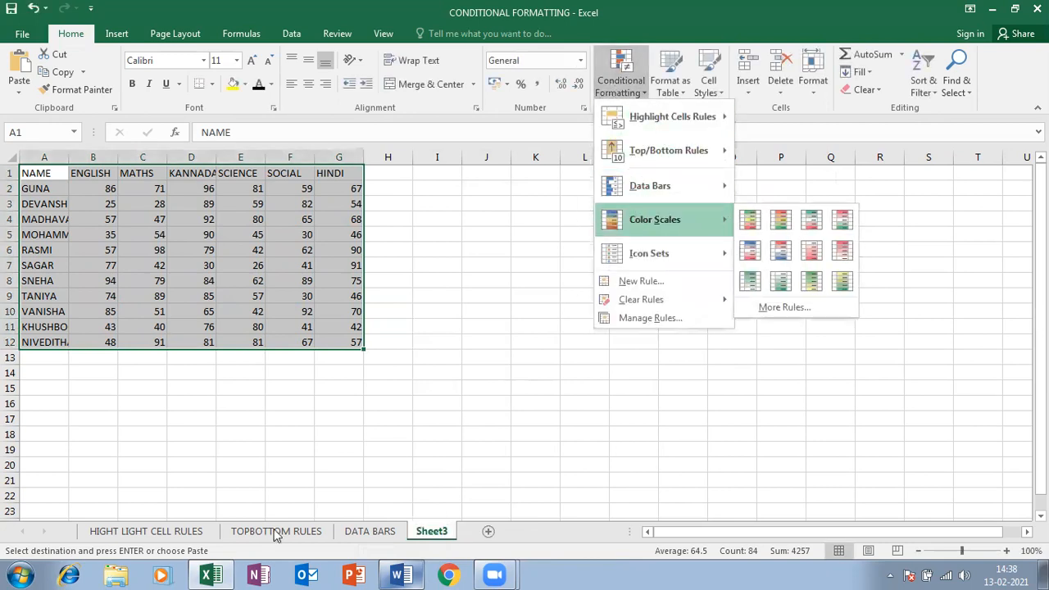
pyautogui.rightClick(428, 533)
pyautogui.click(460, 391)
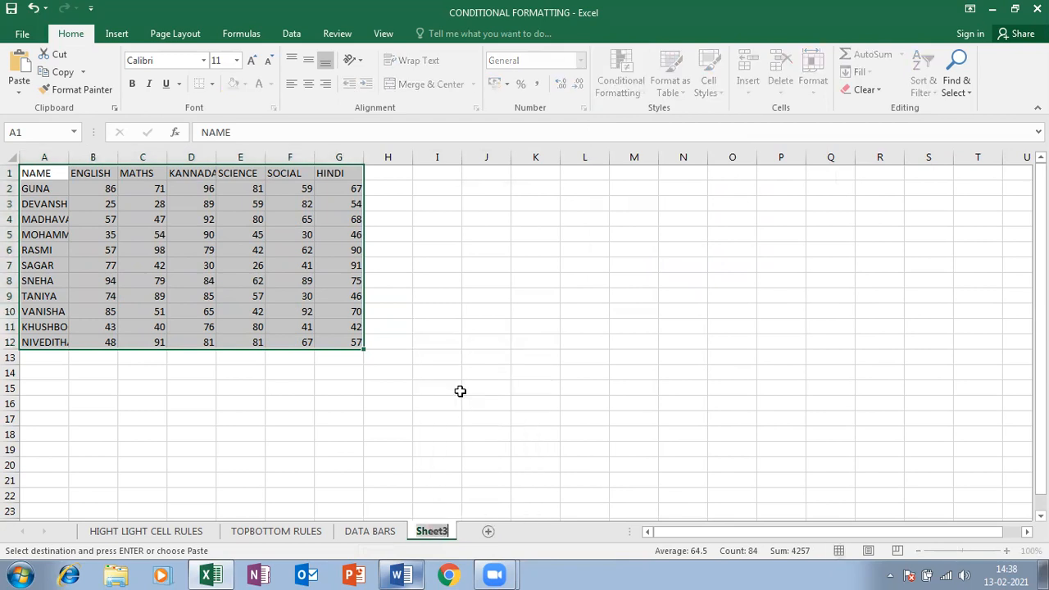
pyautogui.write('COLOUR')
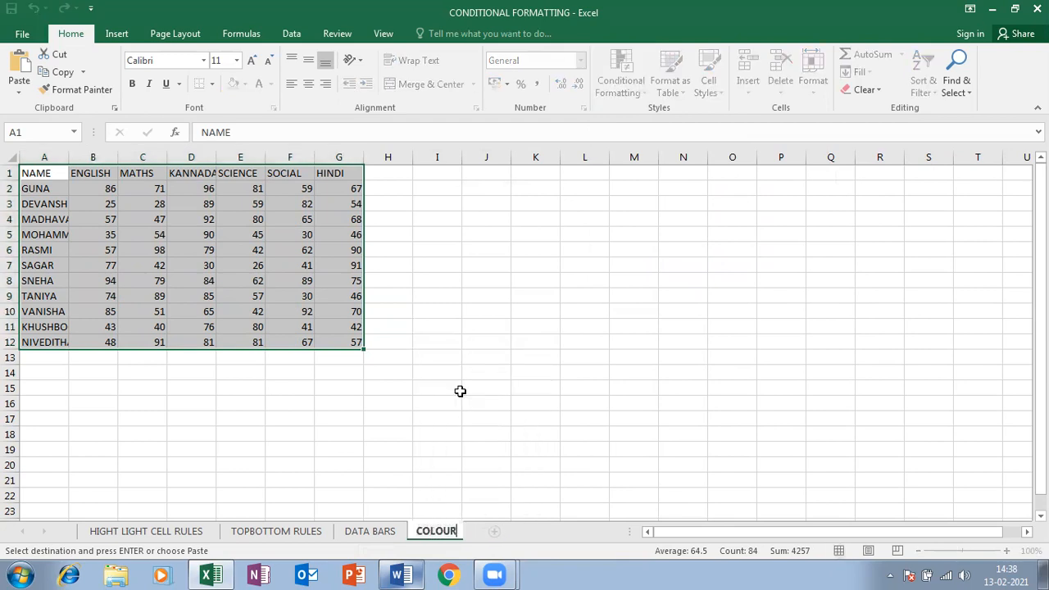
pyautogui.write(' SCALE')
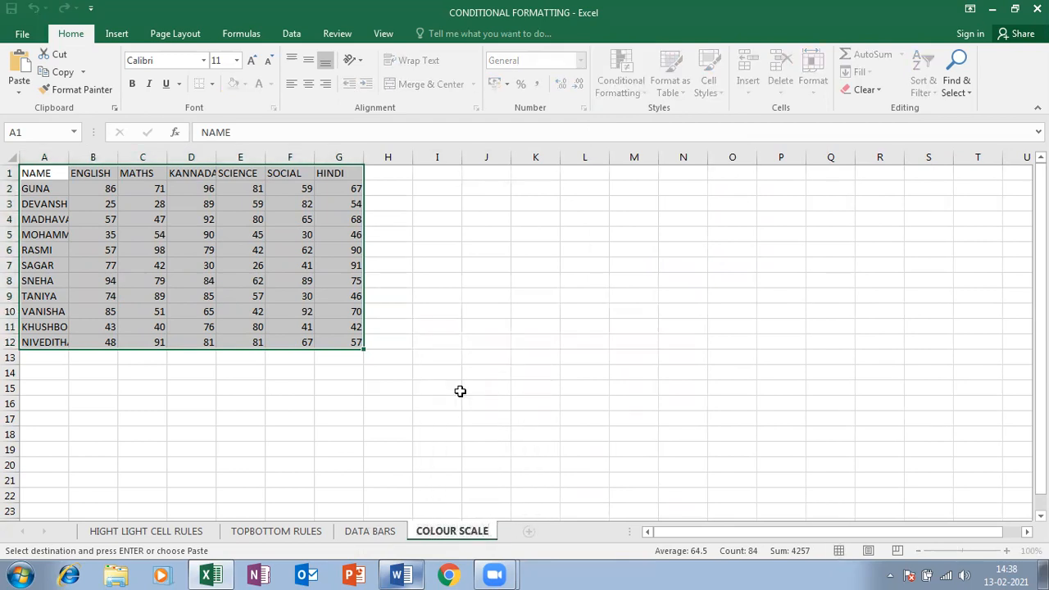
pyautogui.press('Return')
# Correct the sheet name's spelling to 'COLOR SCALE'
pyautogui.click(637, 78)
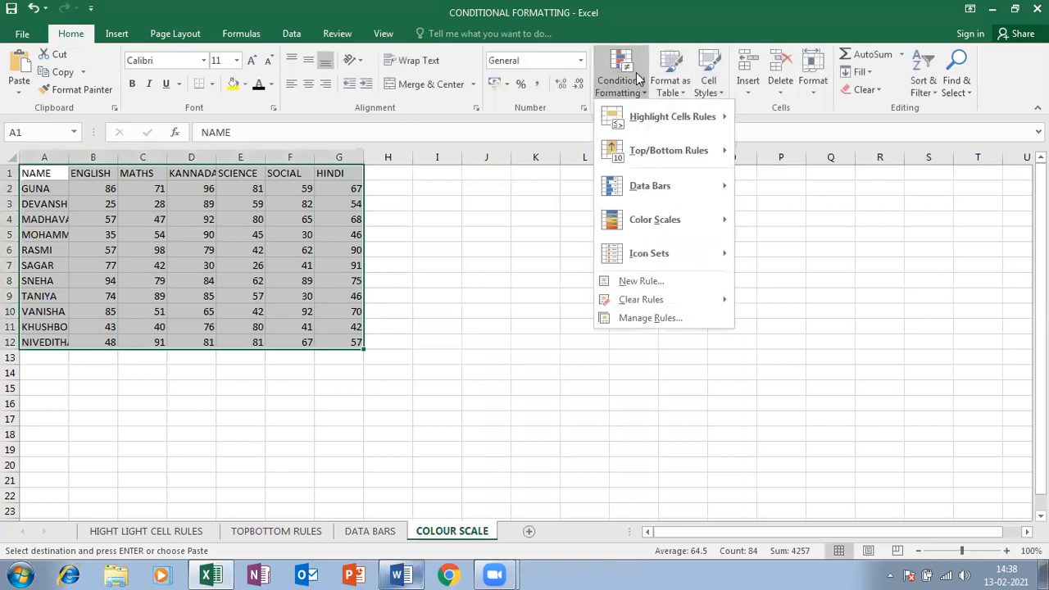
pyautogui.click(449, 534)
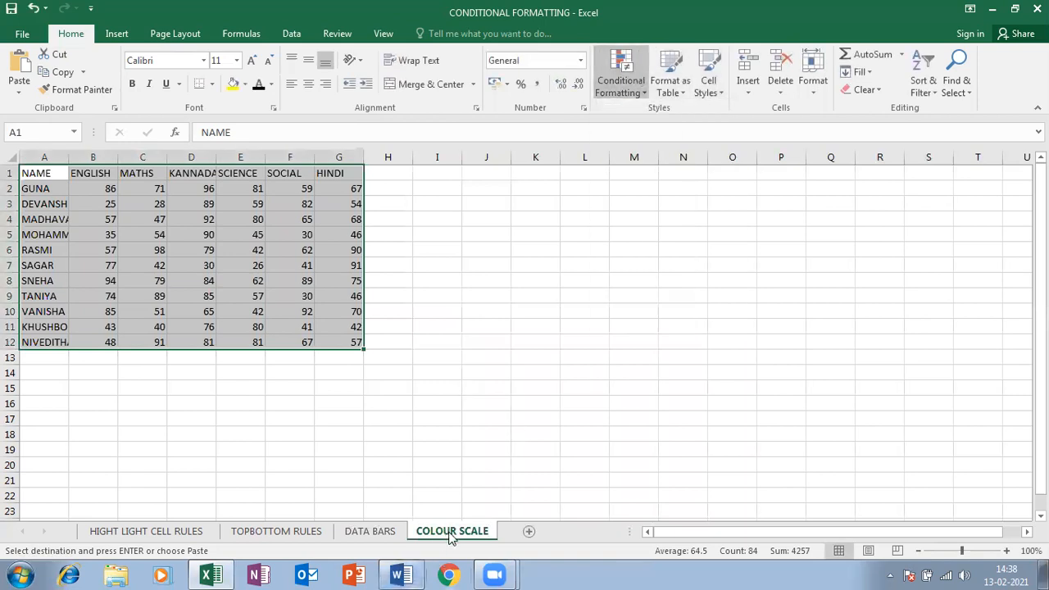
pyautogui.rightClick(449, 534)
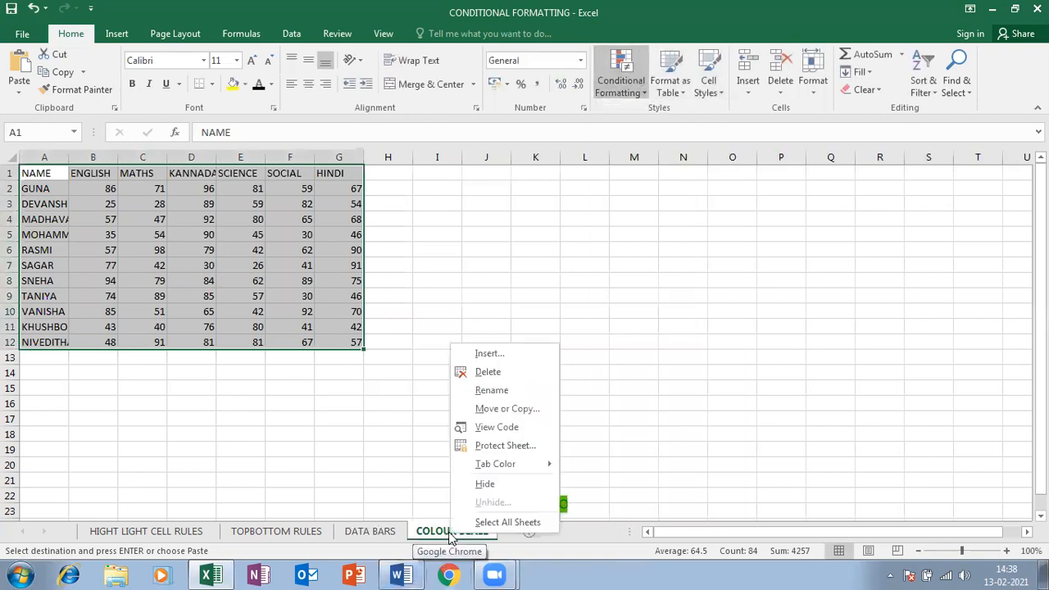
pyautogui.click(509, 395)
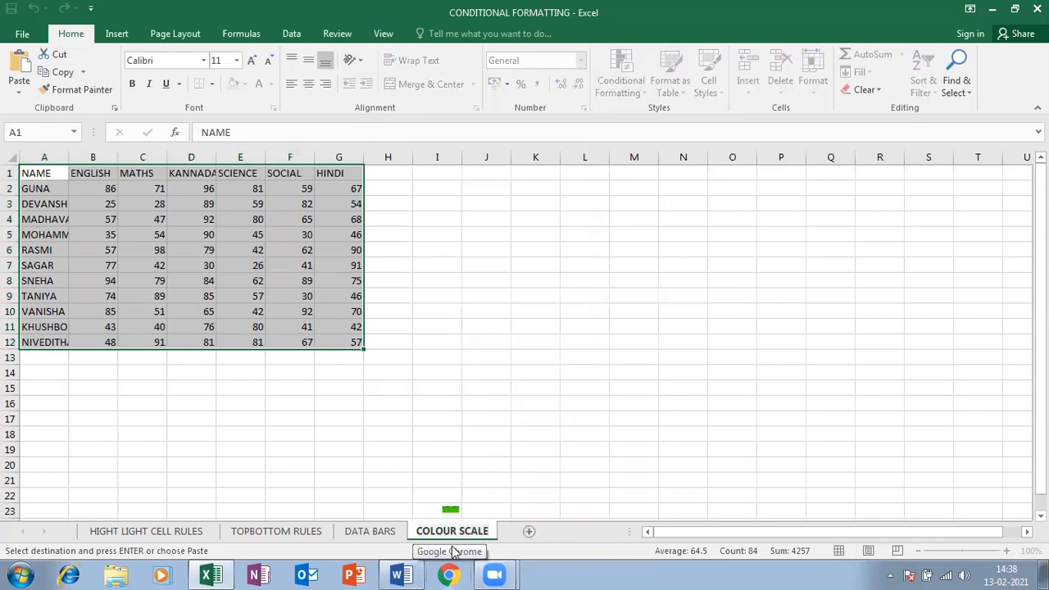
pyautogui.press('BackSpace')
pyautogui.press('Return')
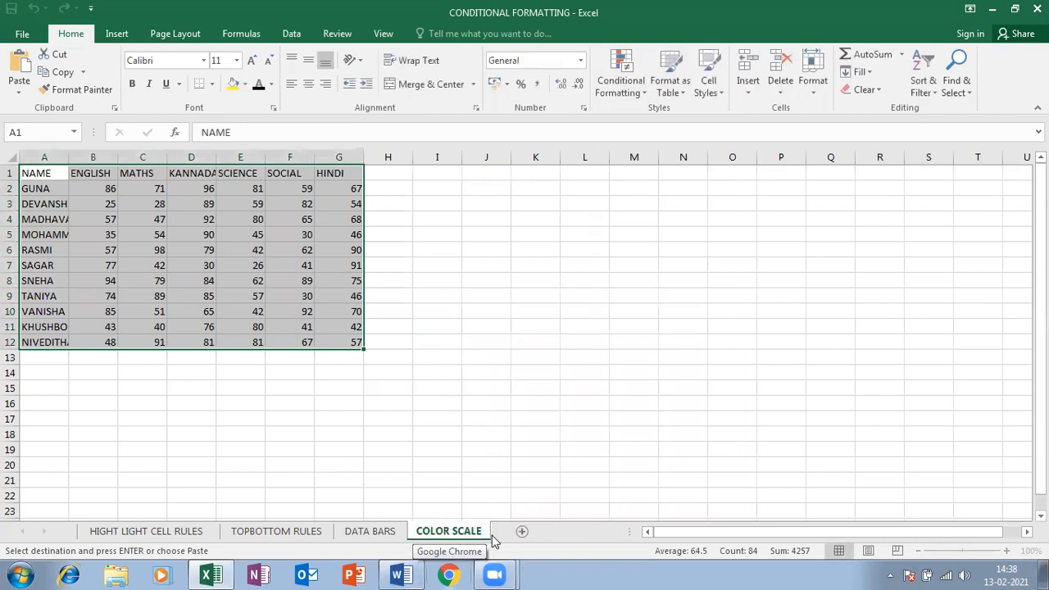
pyautogui.click(307, 247)
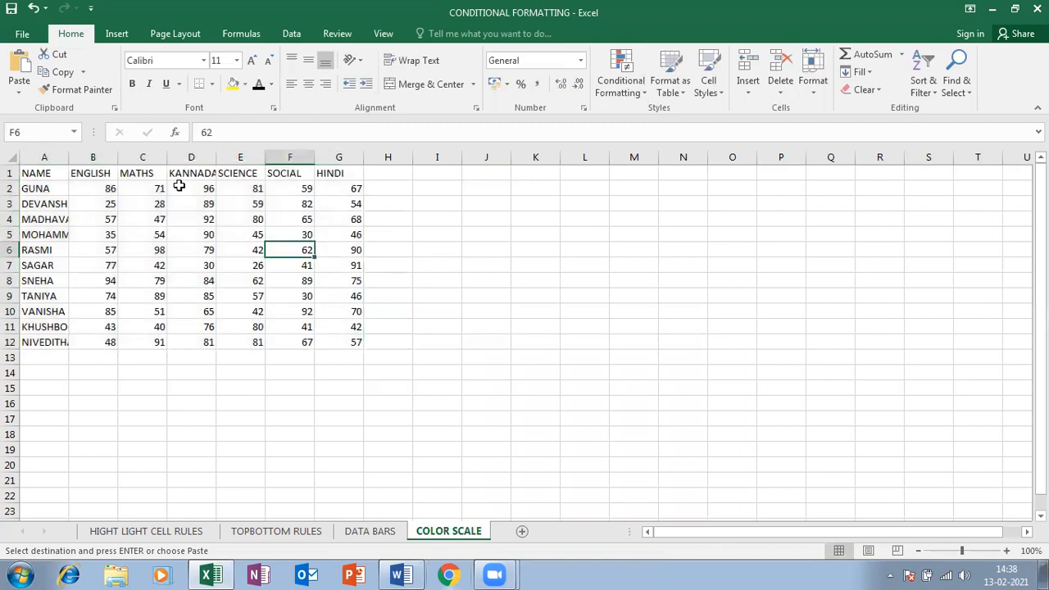
# Autofit column A to the names and give B2:G12 a Green-White-Red colour scale
pyautogui.doubleClick(66, 156)
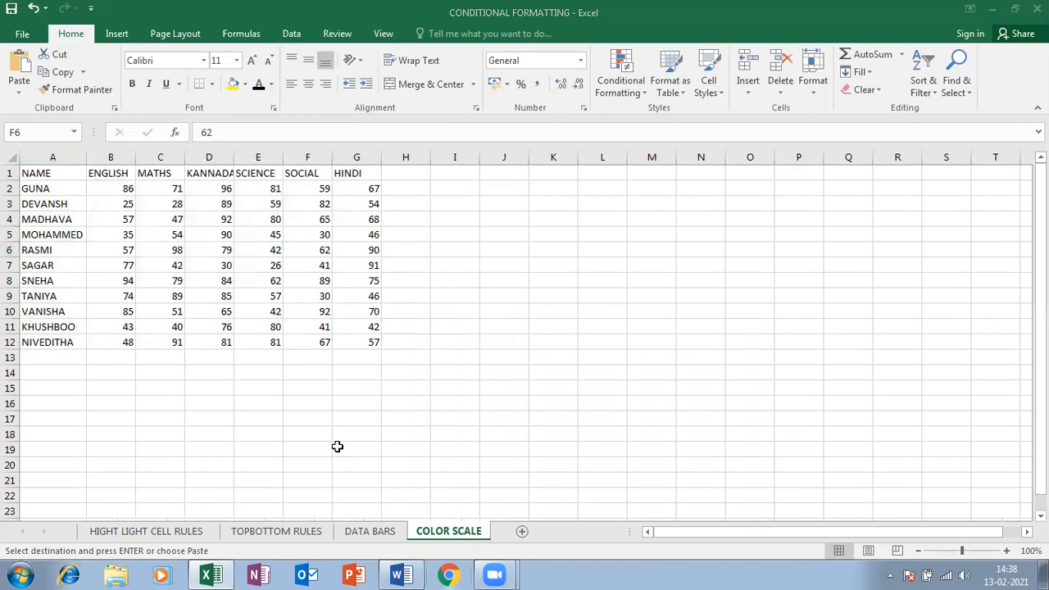
pyautogui.moveTo(113, 187); pyautogui.dragTo(377, 343)
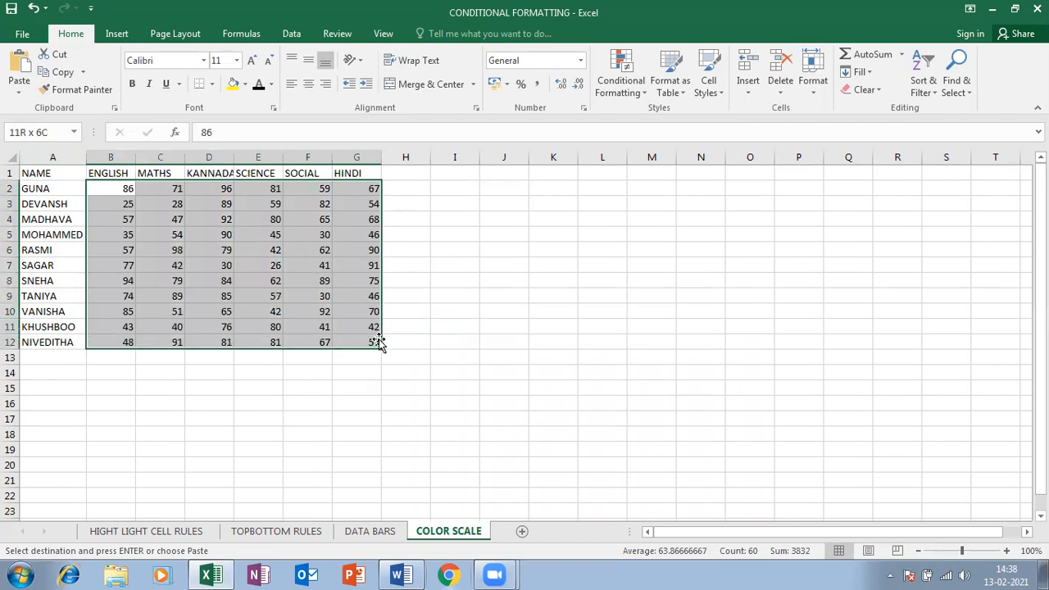
pyautogui.click(641, 94)
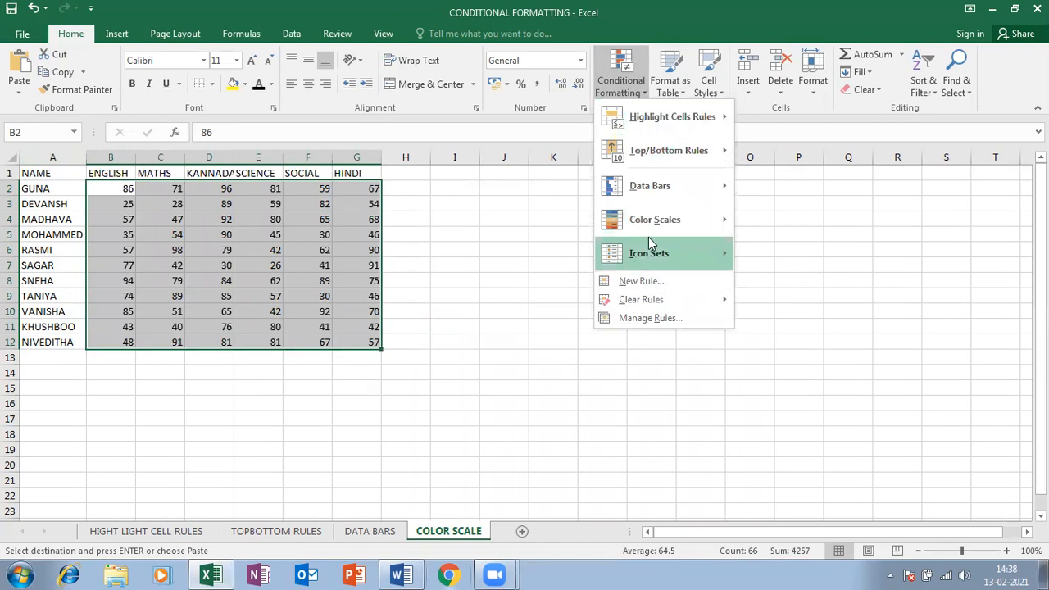
pyautogui.moveTo(649, 258)
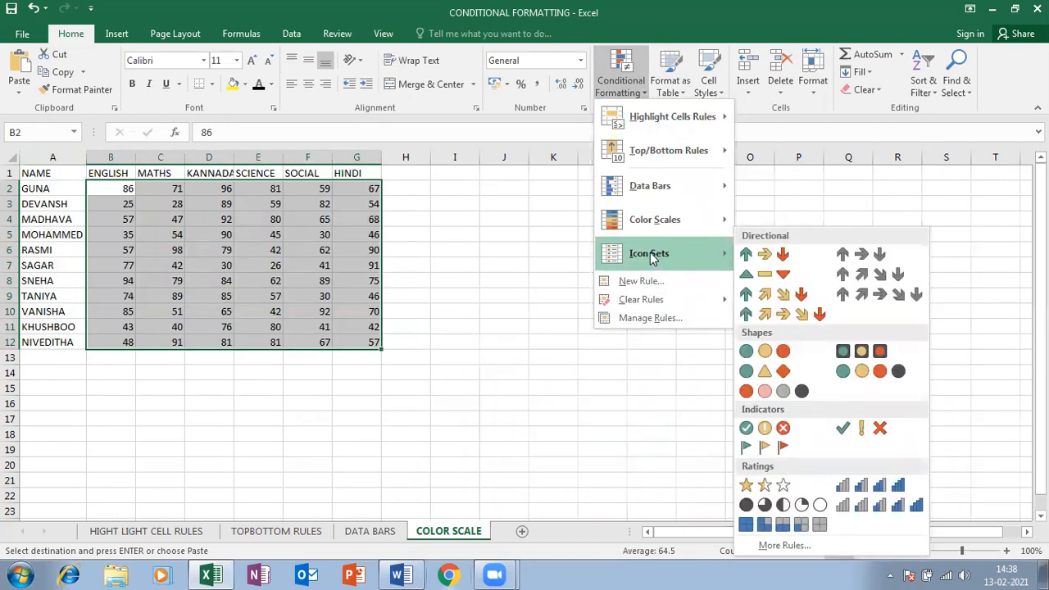
pyautogui.moveTo(657, 235)
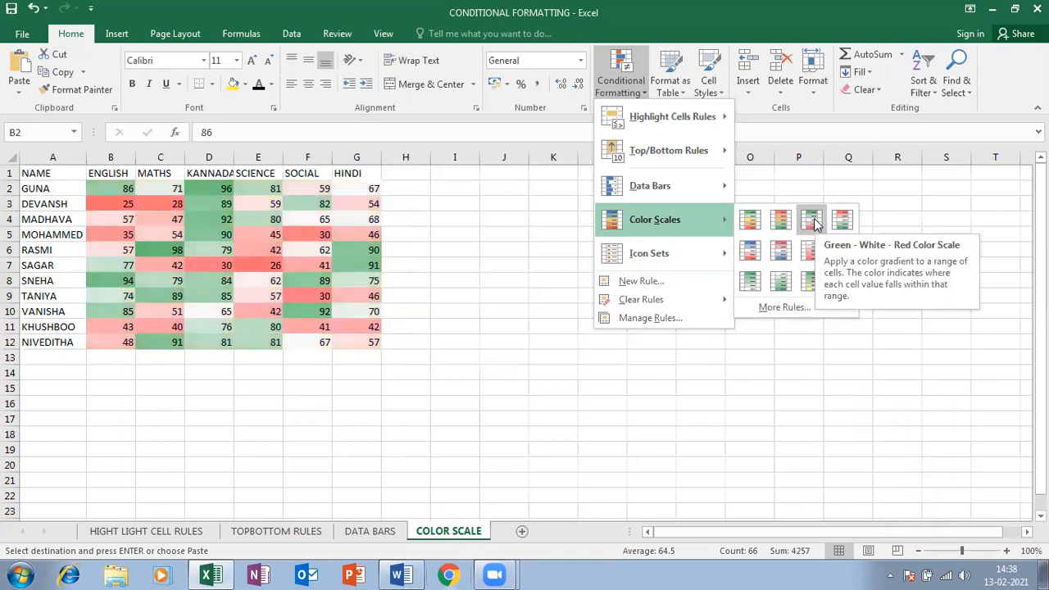
pyautogui.click(811, 220)
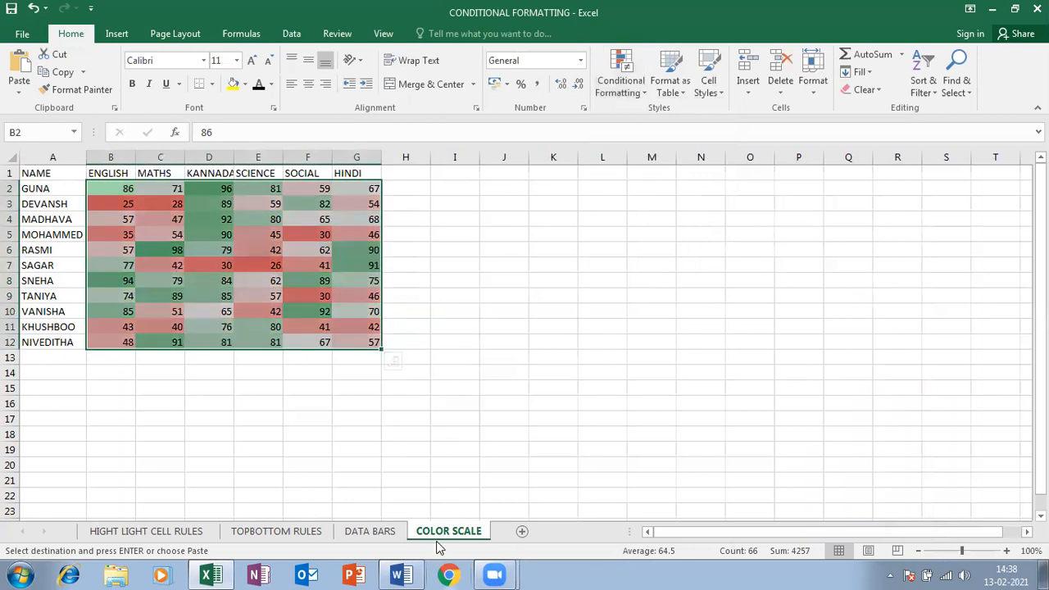
pyautogui.click(206, 300)
pyautogui.moveTo(46, 172); pyautogui.dragTo(338, 348)
pyautogui.click(461, 370)
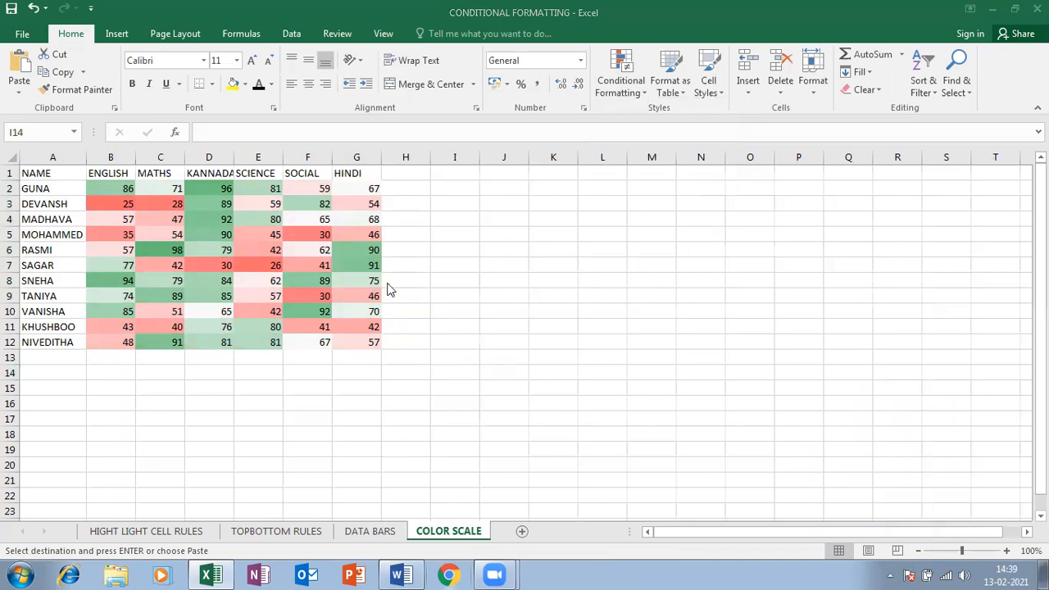
pyautogui.click(208, 238)
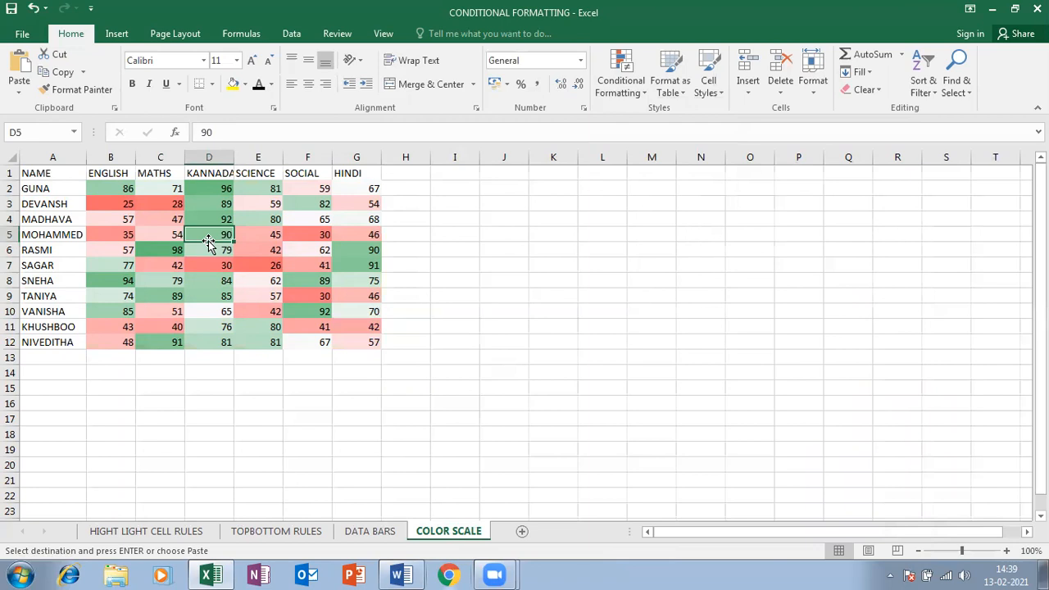
pyautogui.moveTo(51, 173); pyautogui.dragTo(354, 343)
pyautogui.click(621, 81)
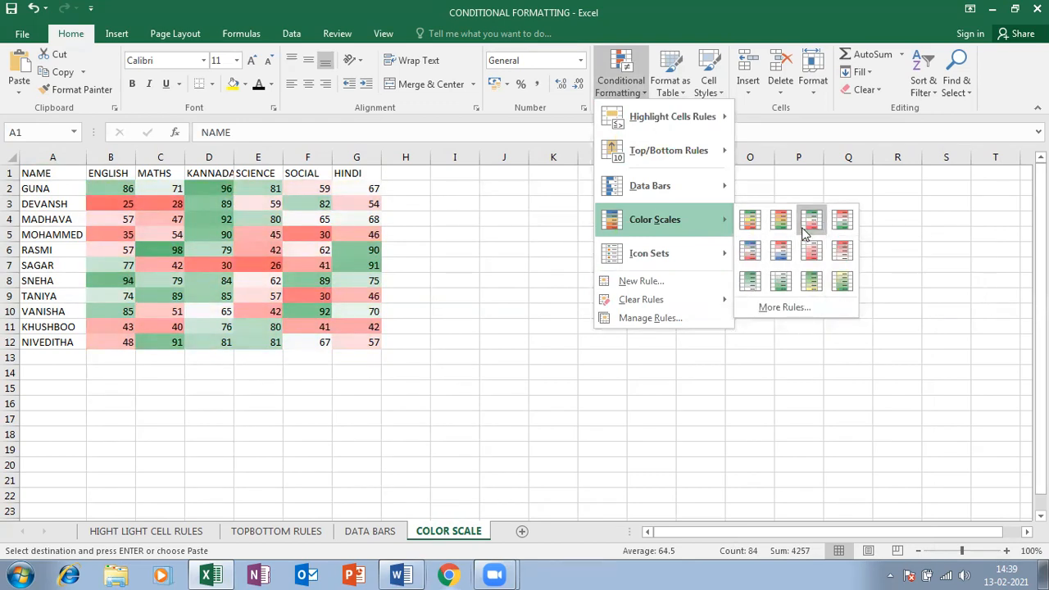
pyautogui.moveTo(718, 247)
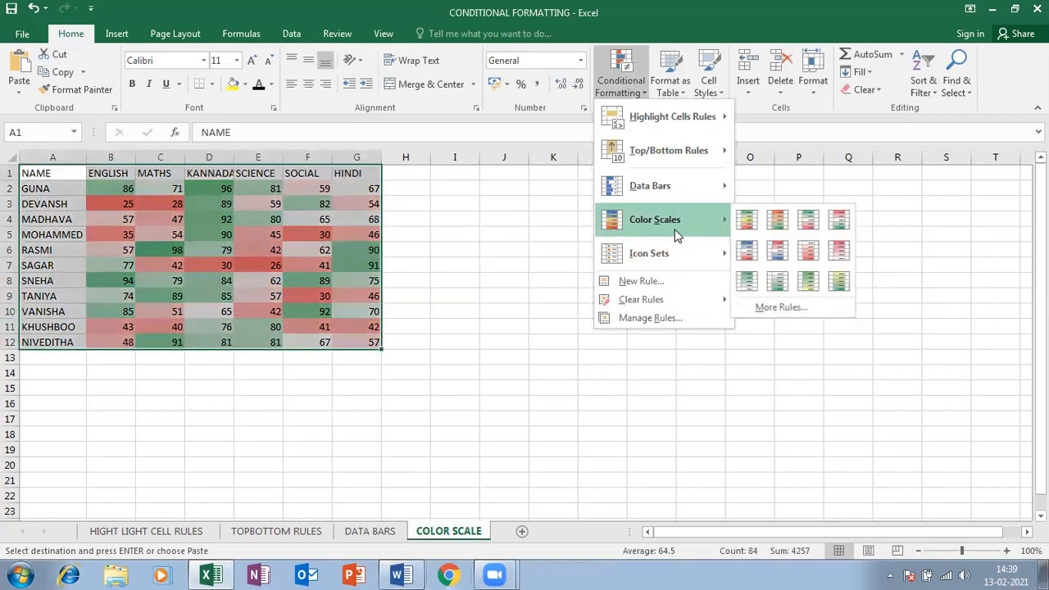
# Add a new sheet named 'ICON SETS'
pyautogui.click(289, 257)
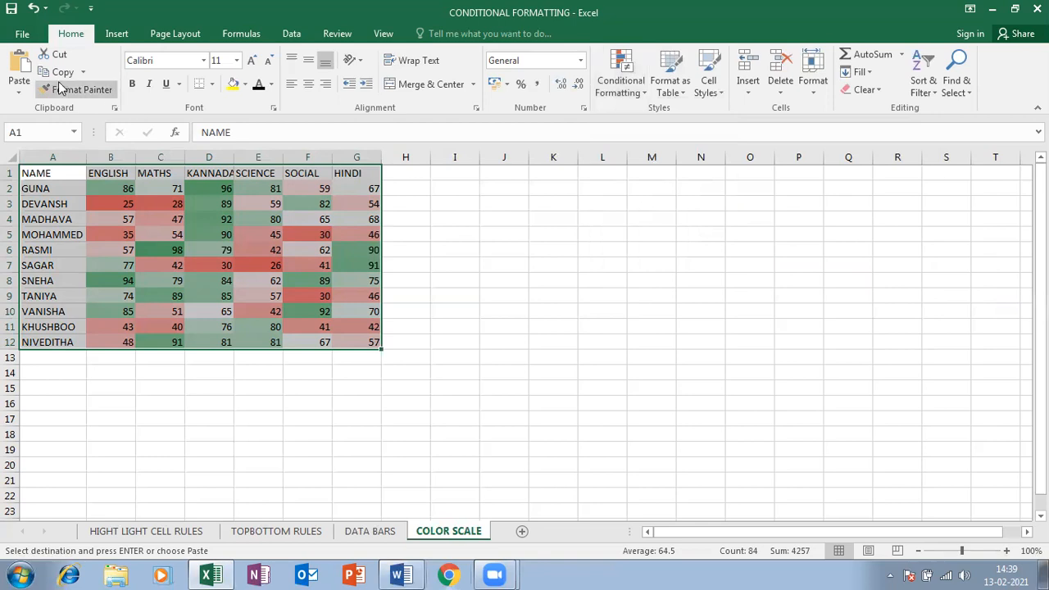
pyautogui.click(521, 532)
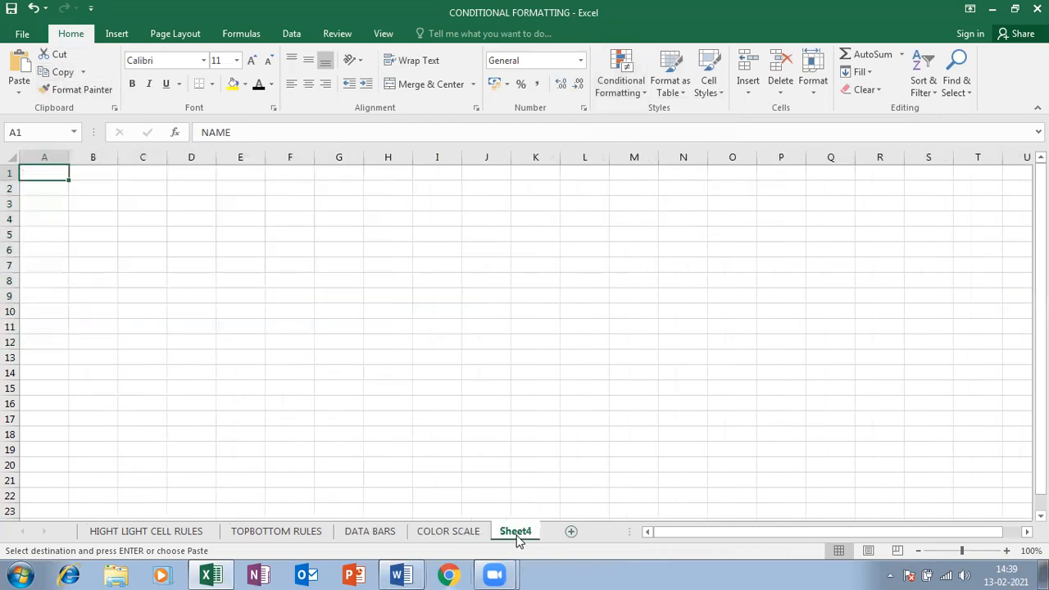
pyautogui.rightClick(516, 538)
pyautogui.click(561, 391)
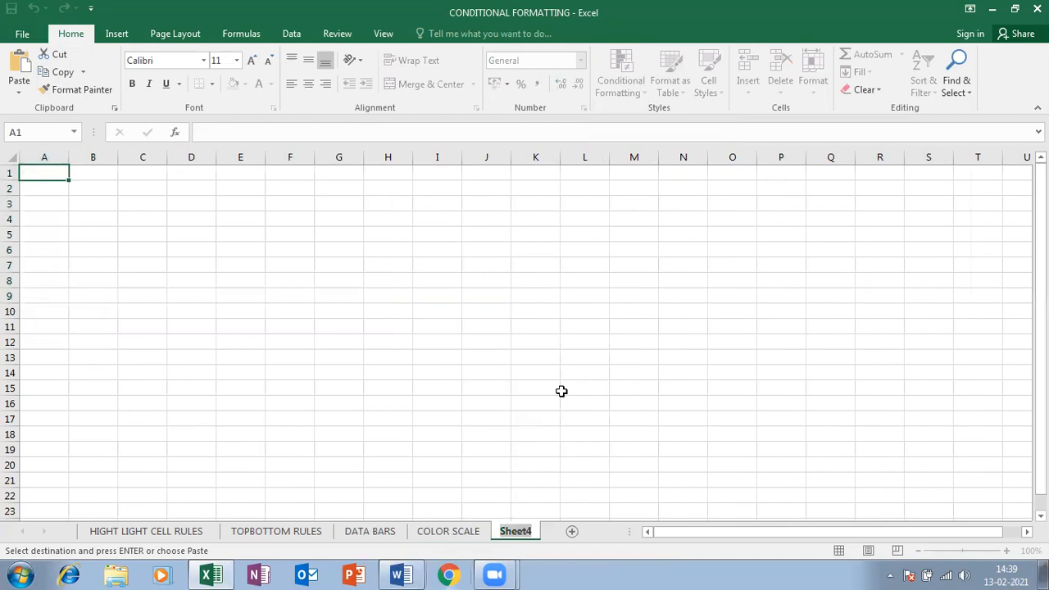
pyautogui.write('ICON')
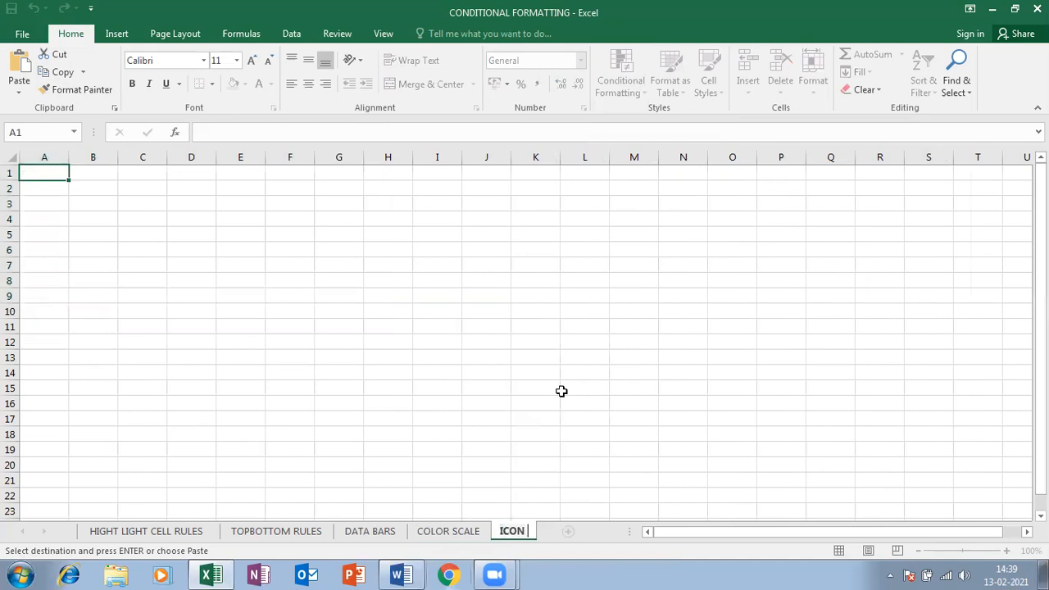
pyautogui.write(' SETS')
pyautogui.press('Return')
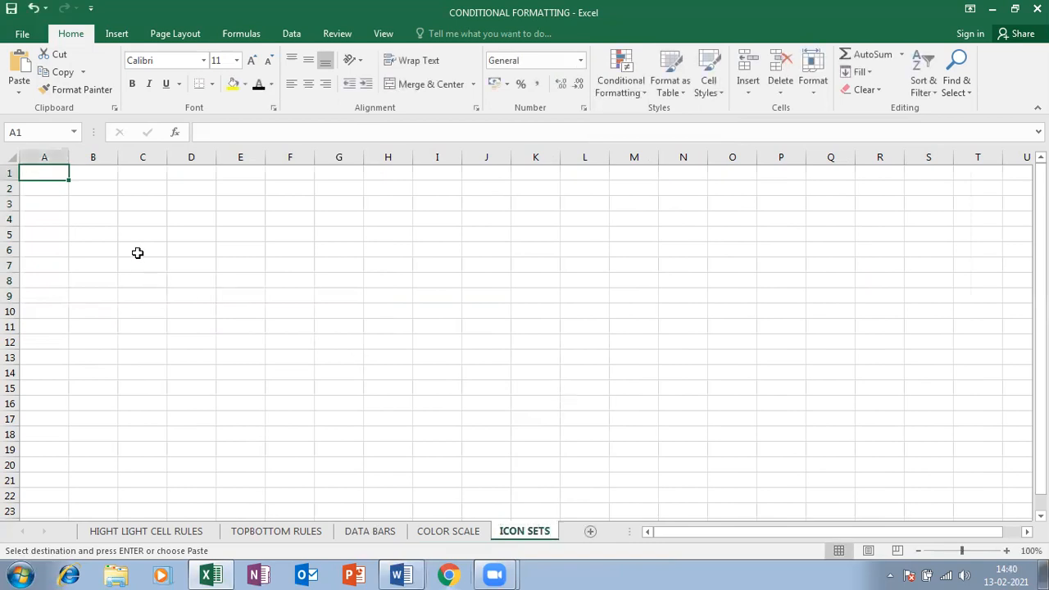
# Paste the marks table as values only and autofit the column widths
pyautogui.hotkey('ctrl', 'v')
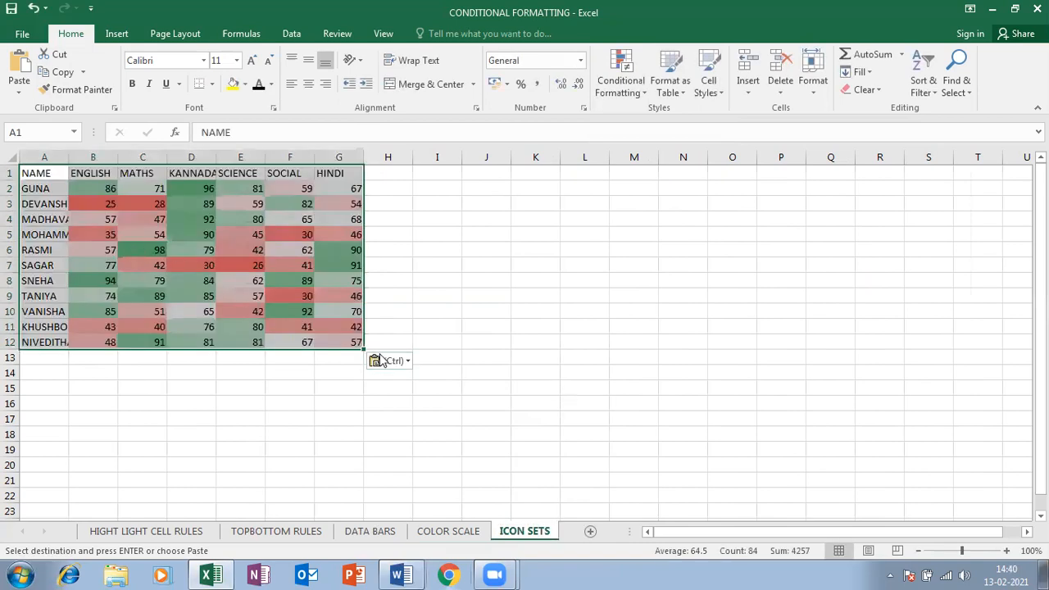
pyautogui.click(381, 361)
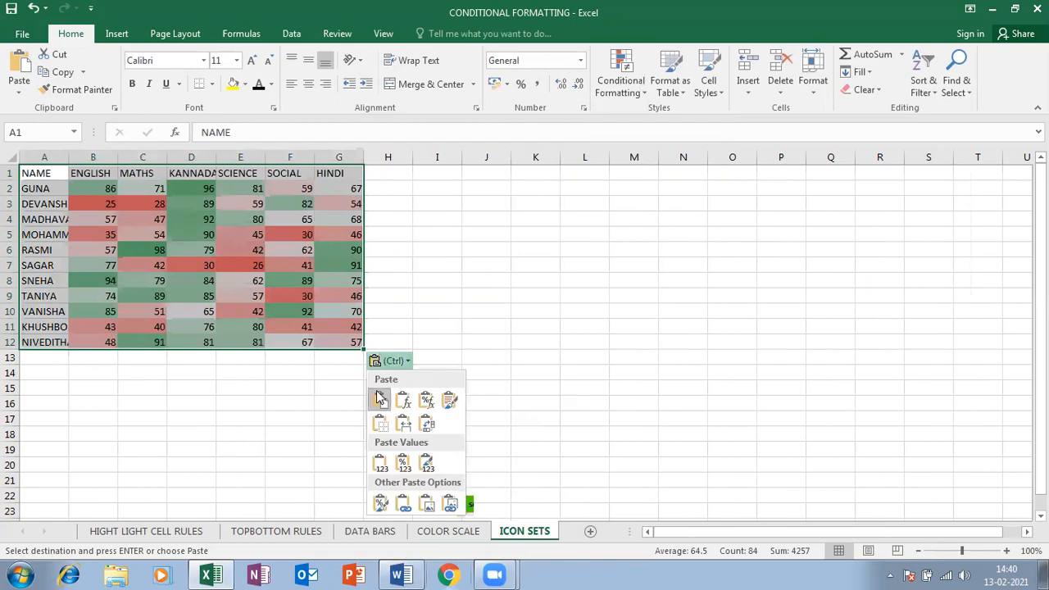
pyautogui.click(380, 463)
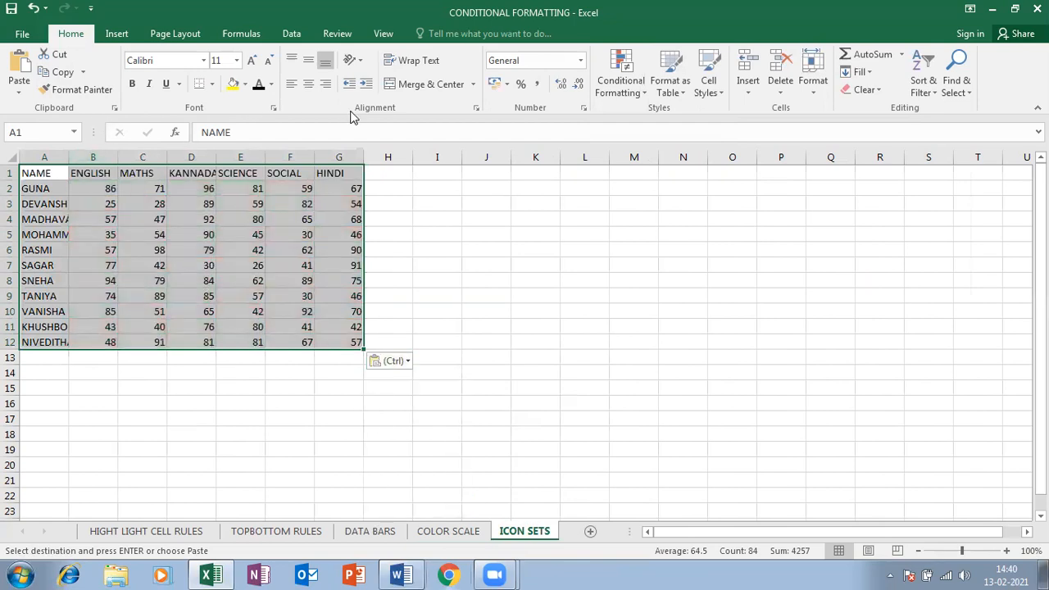
pyautogui.click(822, 97)
pyautogui.click(824, 180)
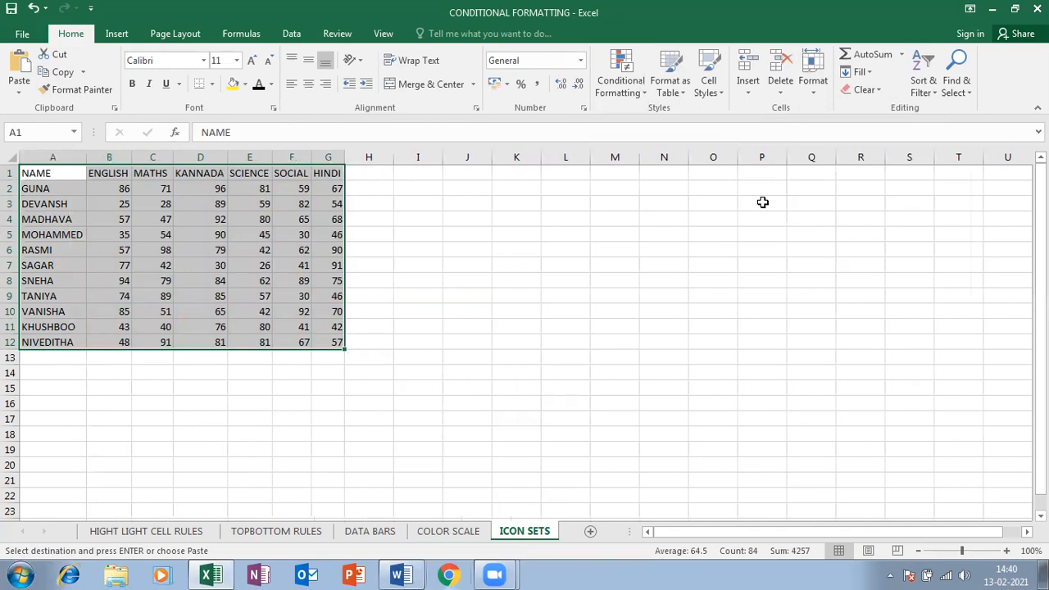
pyautogui.click(214, 248)
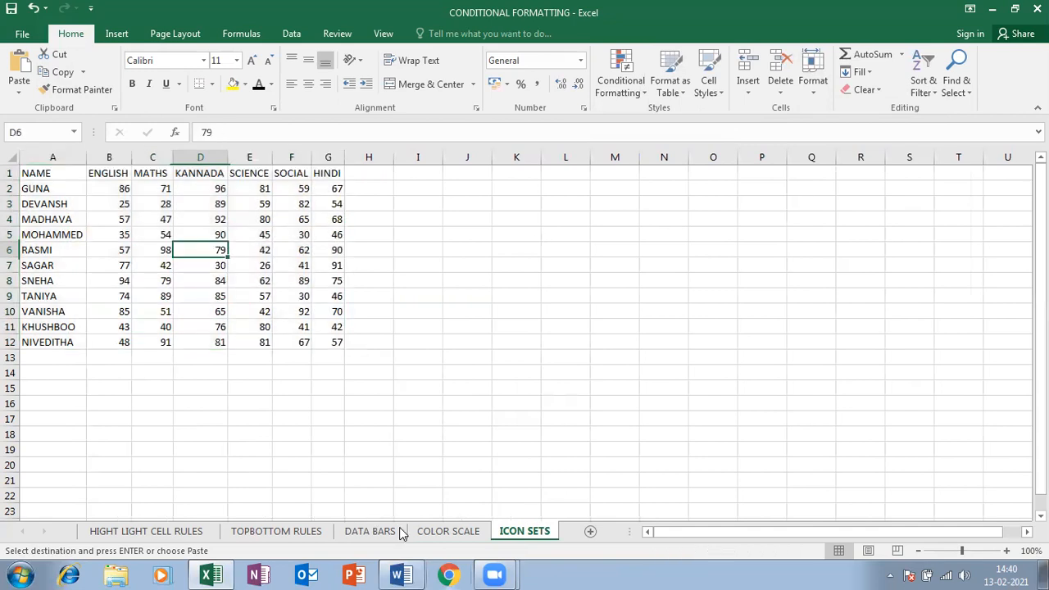
# Apply the five-level Boxes icon set to the marks in B2:G12
pyautogui.moveTo(125, 188); pyautogui.dragTo(329, 342)
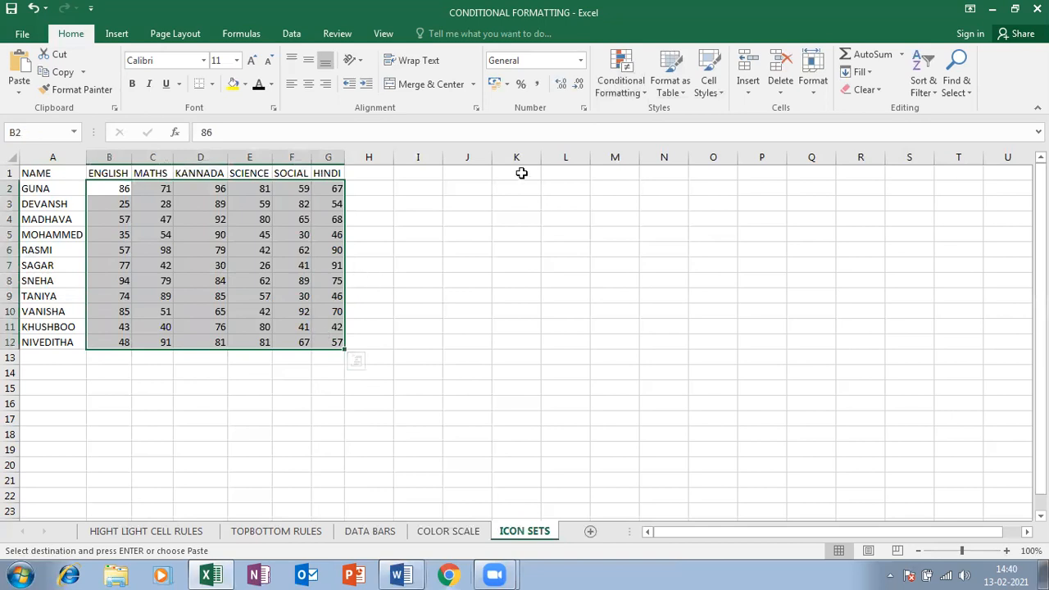
pyautogui.click(630, 92)
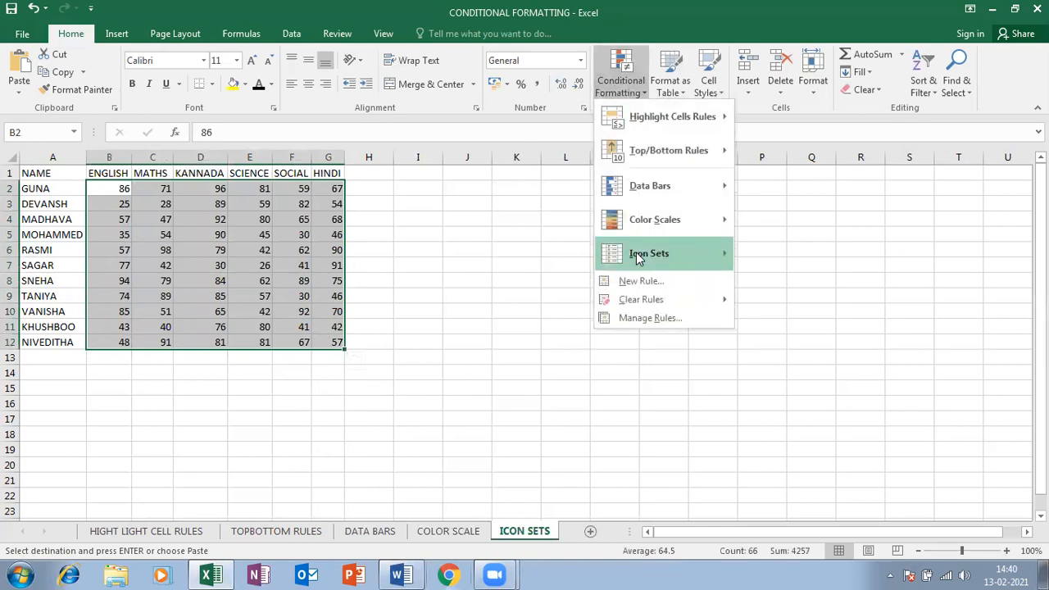
pyautogui.moveTo(637, 258)
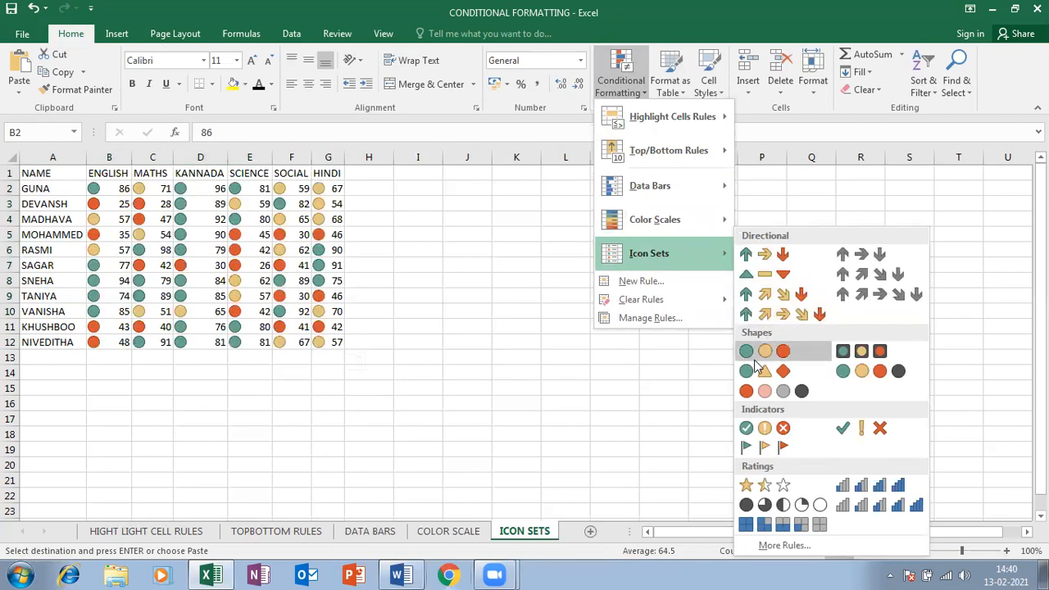
pyautogui.click(799, 525)
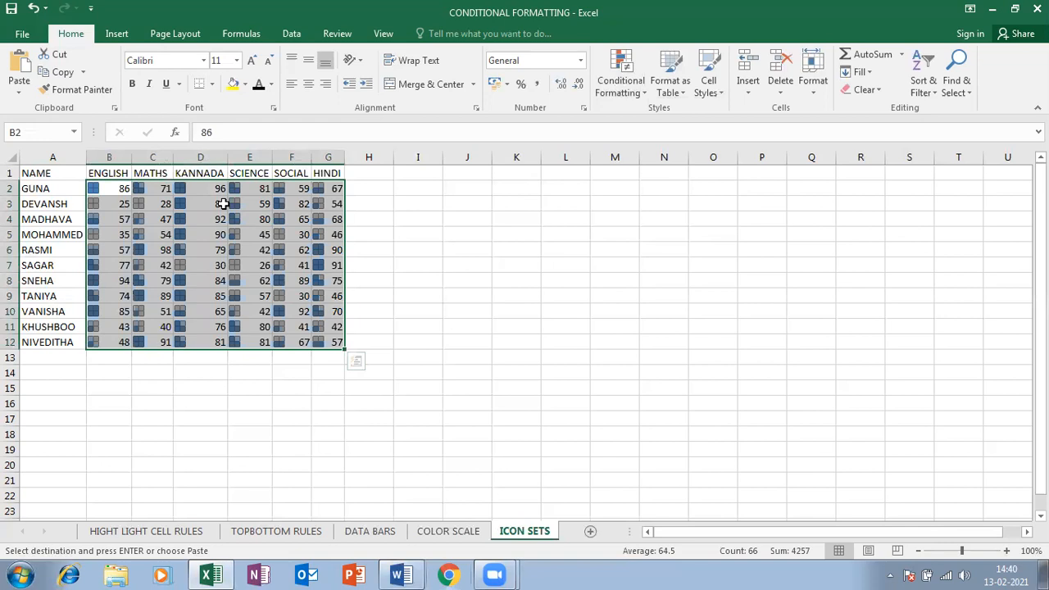
pyautogui.click(639, 73)
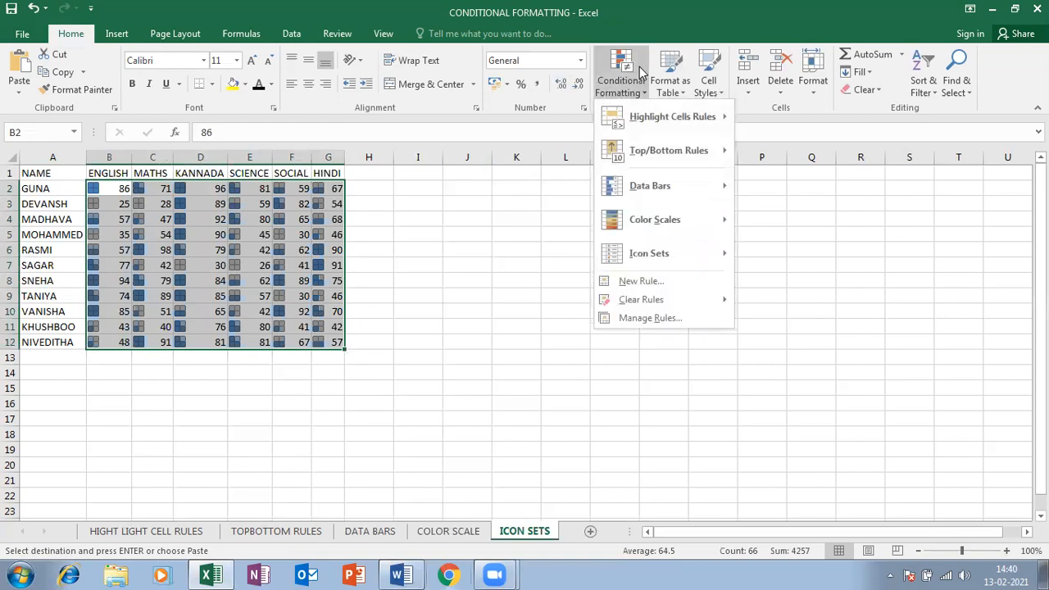
# Open the Icon Set rule for editing from the Conditional Formatting Rules Manager
pyautogui.click(719, 318)
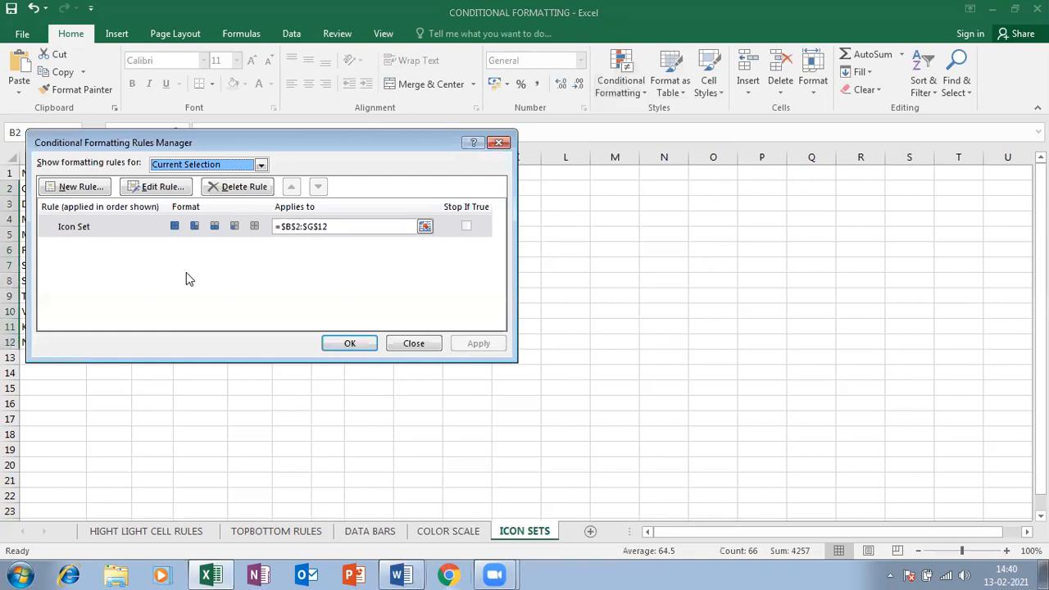
pyautogui.moveTo(318, 143); pyautogui.dragTo(674, 211)
pyautogui.click(801, 308)
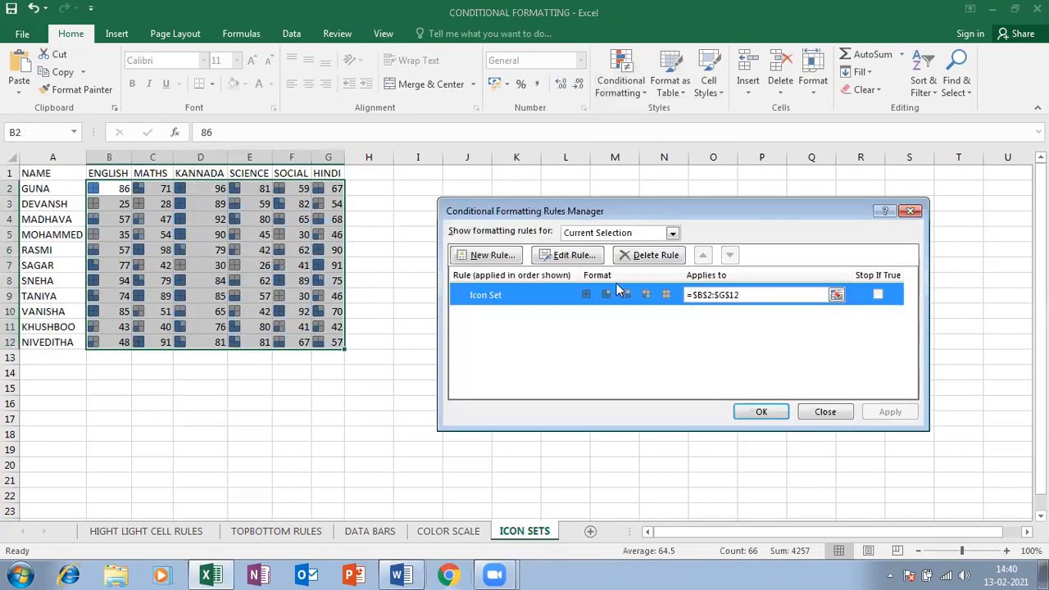
pyautogui.click(573, 256)
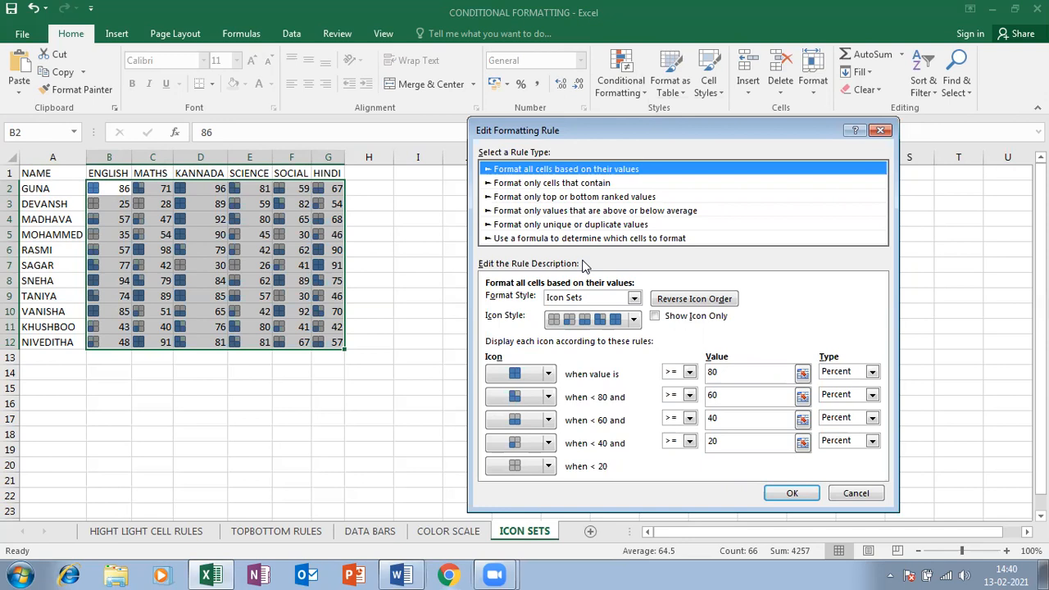
pyautogui.click(744, 373)
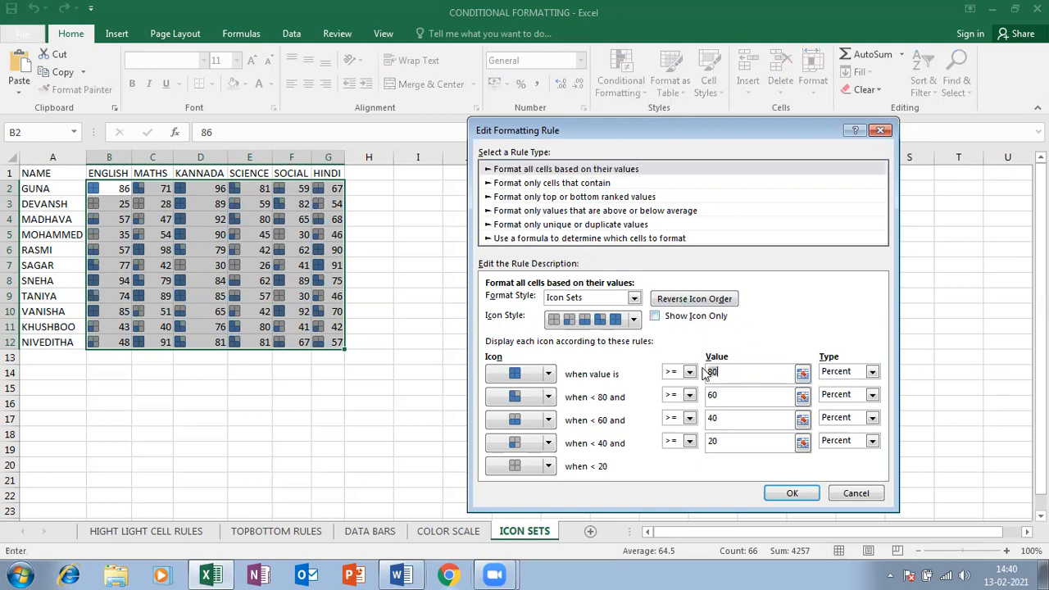
pyautogui.doubleClick(738, 396)
pyautogui.click(713, 419)
# Change the below-20-percent icon to a plain red X and apply the rule
pyautogui.click(548, 466)
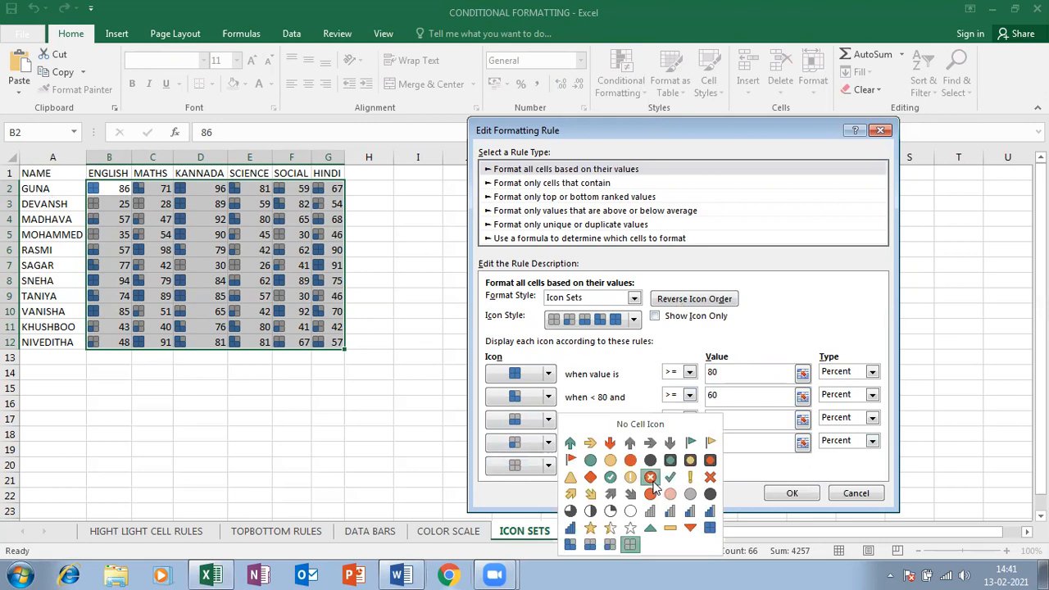
pyautogui.click(650, 478)
pyautogui.click(548, 466)
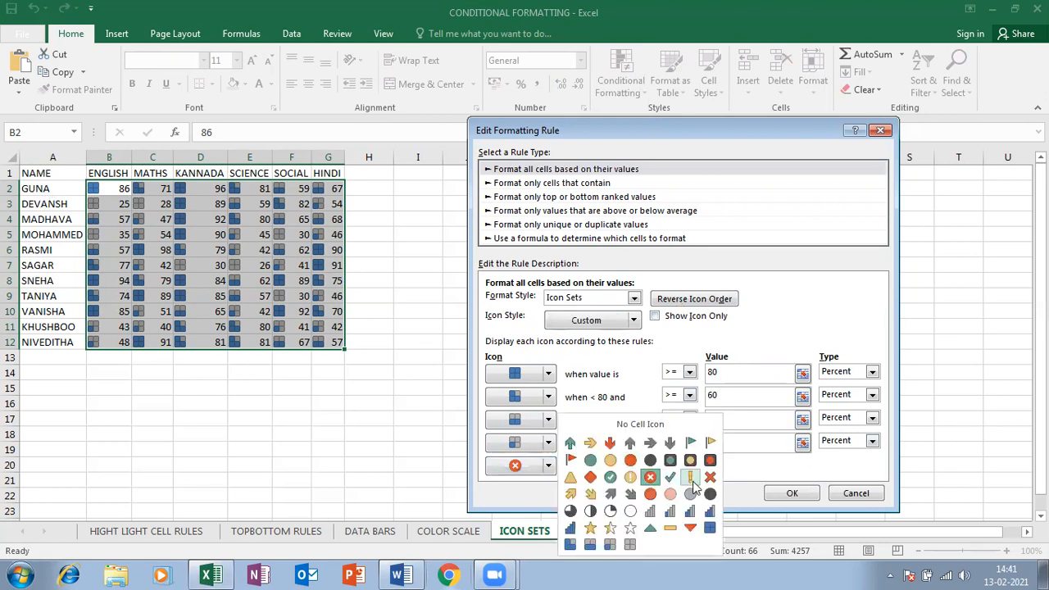
pyautogui.click(709, 480)
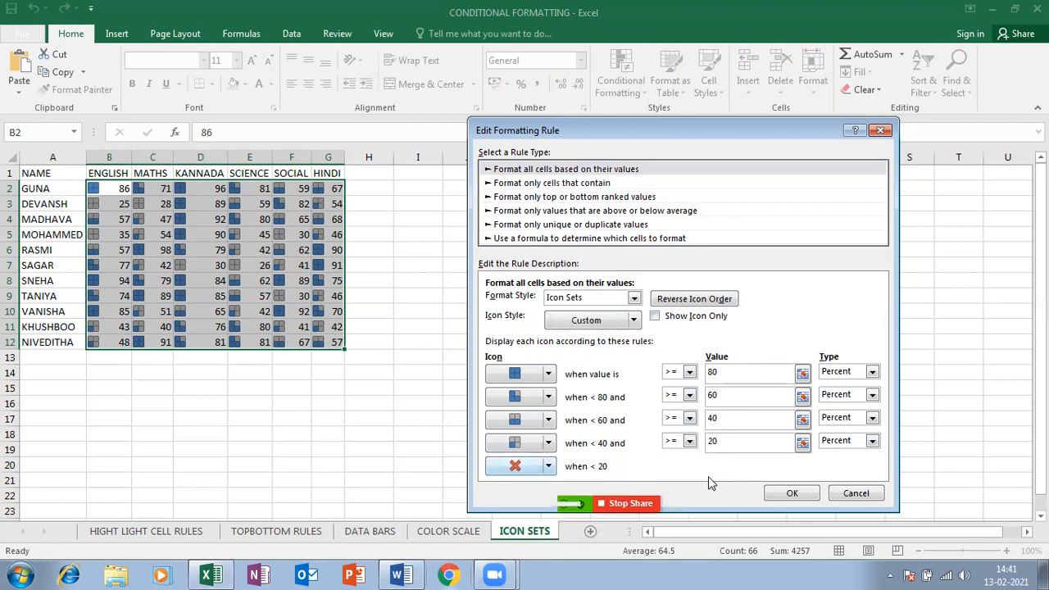
pyautogui.click(548, 443)
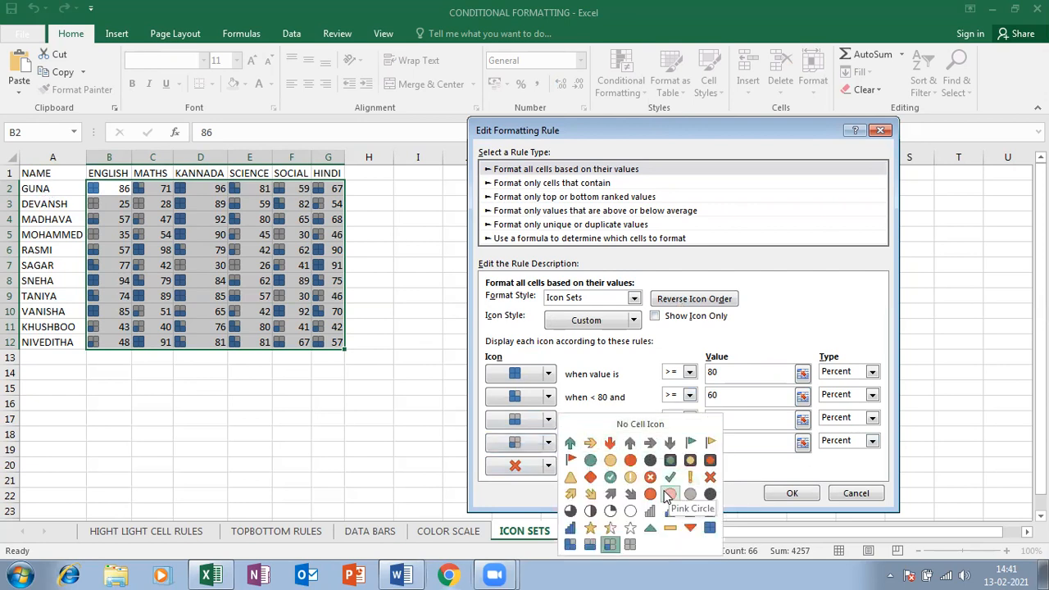
pyautogui.click(602, 361)
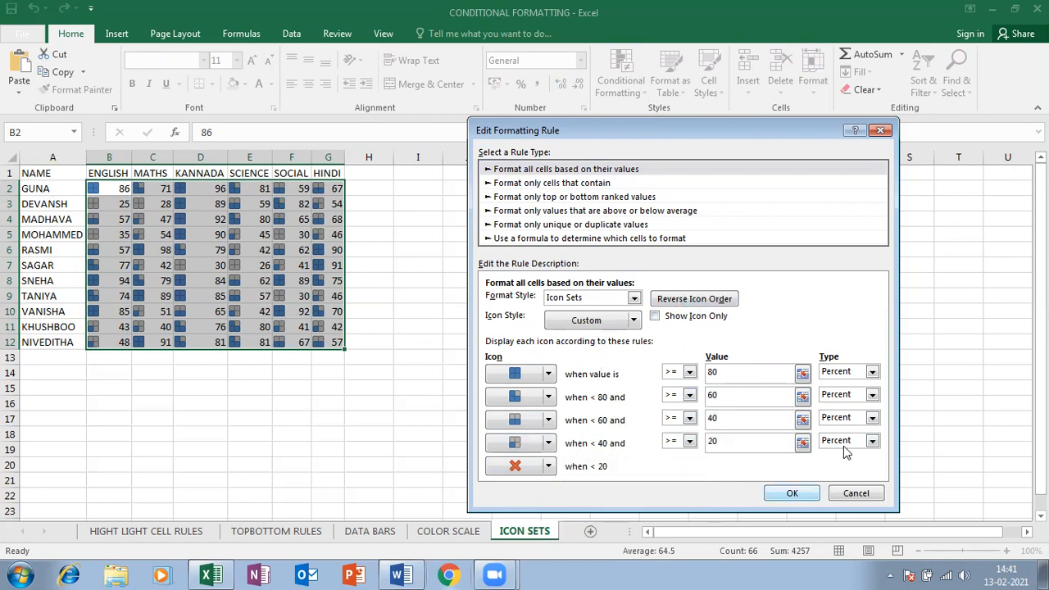
pyautogui.press('Return')
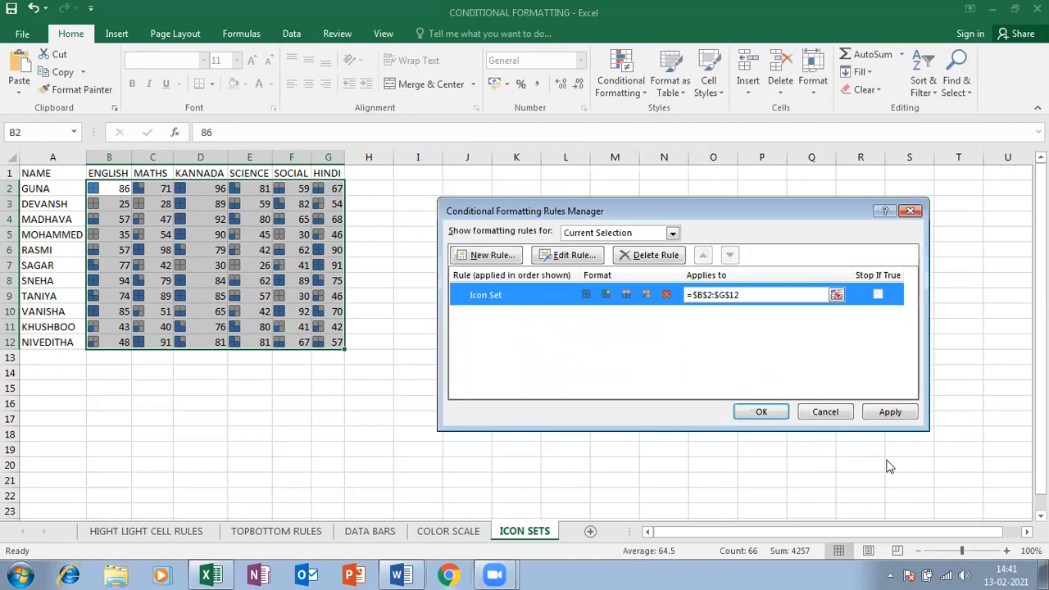
pyautogui.click(898, 415)
pyautogui.click(763, 415)
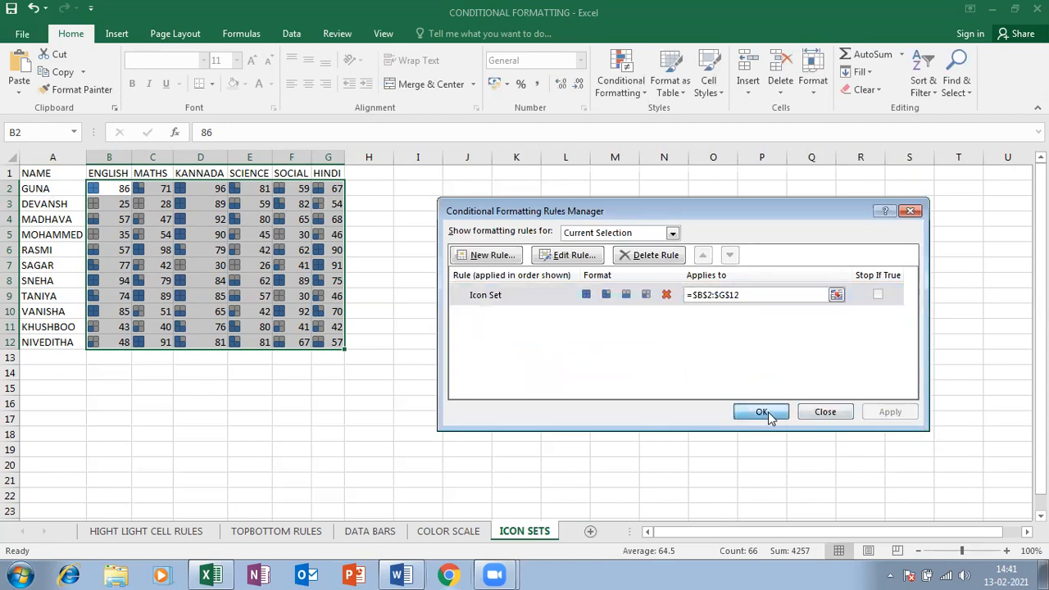
# Close the Rules Manager with OK, leaving red X icons on the lowest marks
pyautogui.click(181, 265)
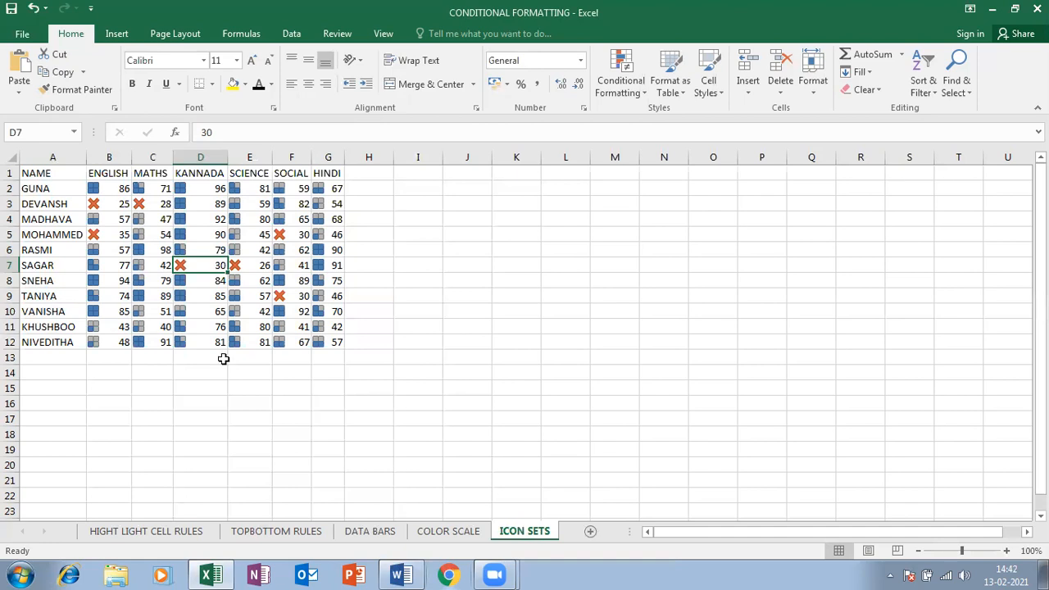
# Add a new blank worksheet and browse the conditional formatting menu
pyautogui.click(590, 531)
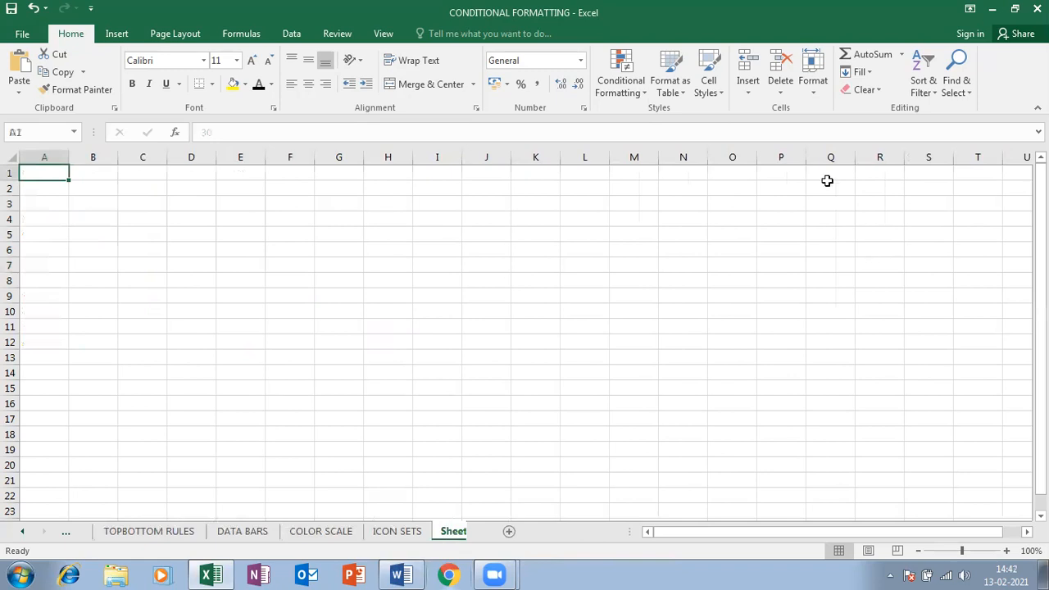
pyautogui.click(618, 82)
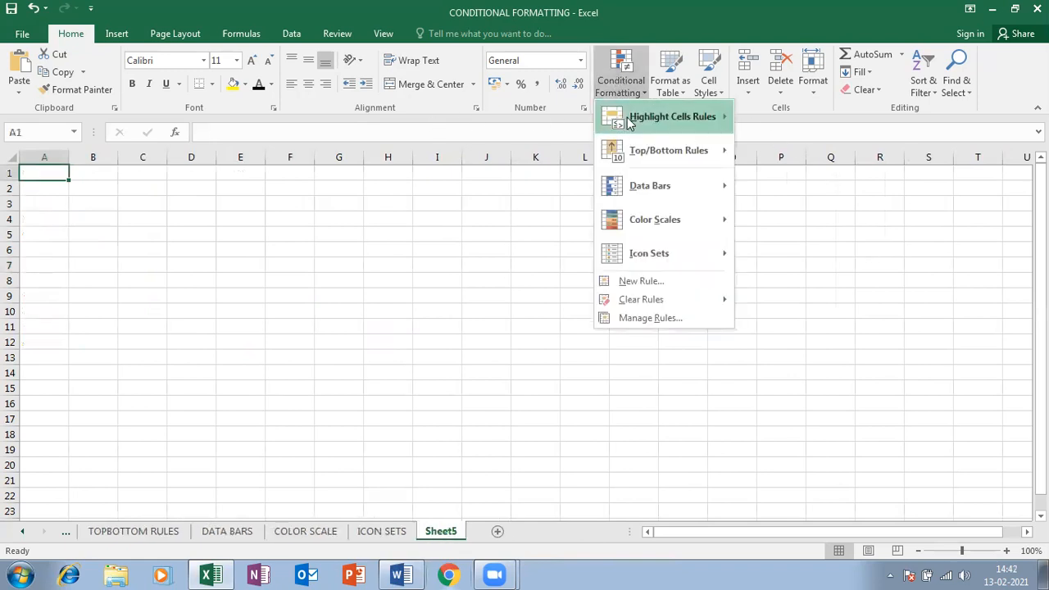
pyautogui.moveTo(643, 144)
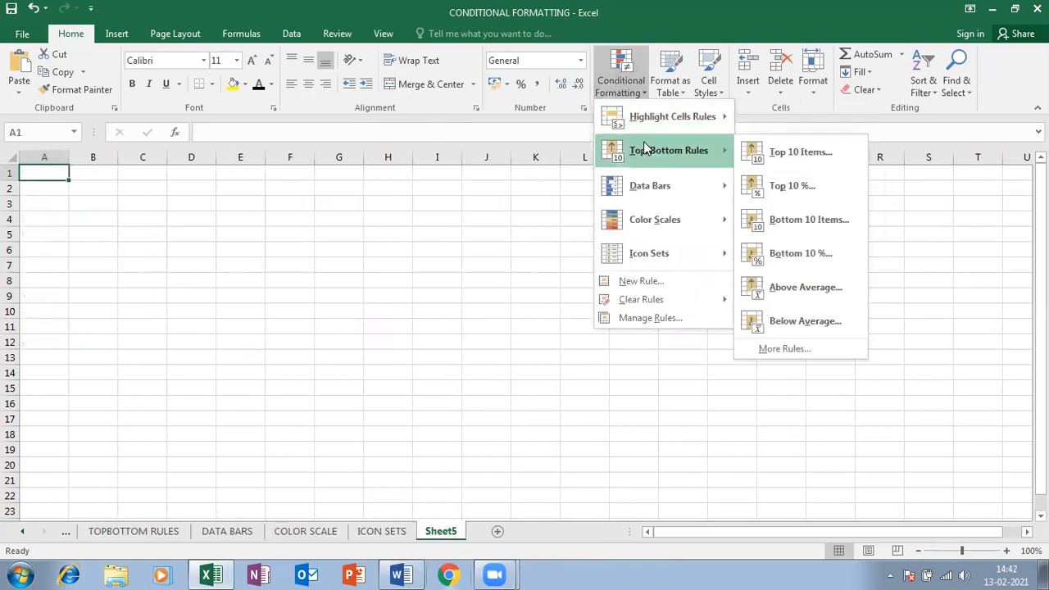
pyautogui.moveTo(674, 185)
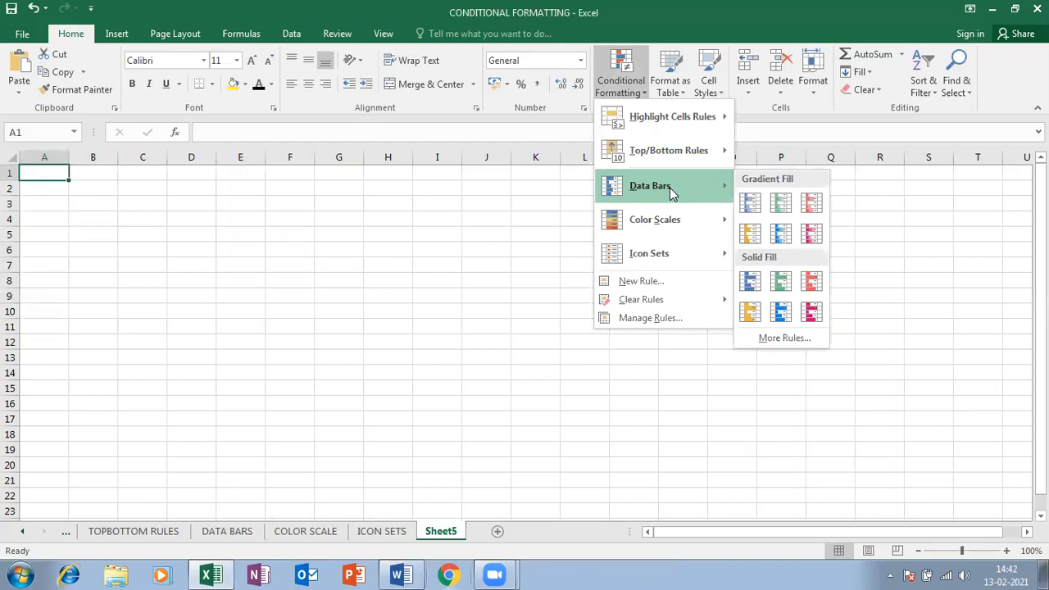
pyautogui.moveTo(661, 205)
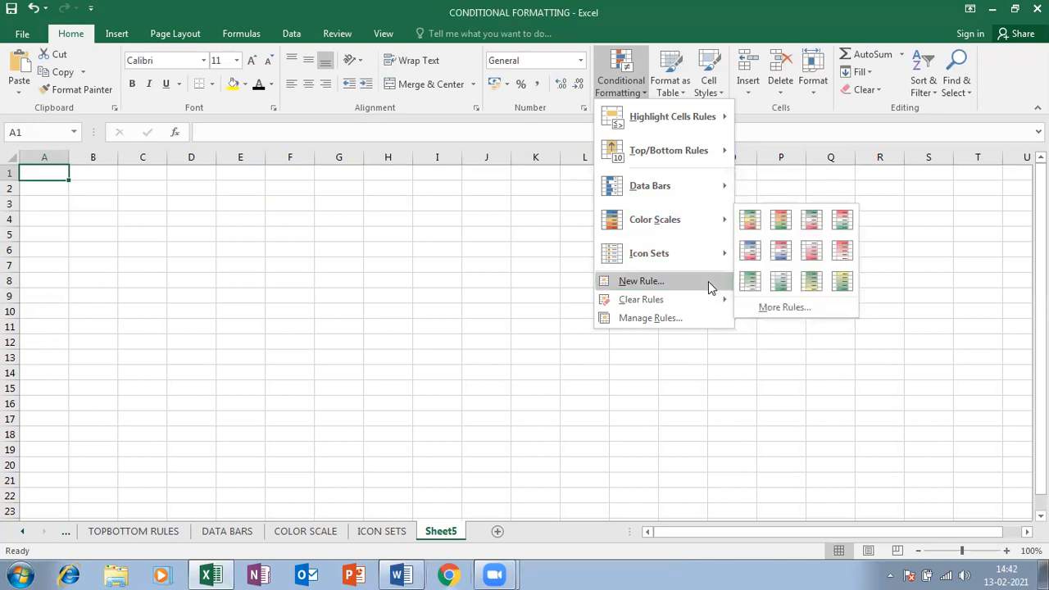
# Rename Sheet5 to 'FORMULA BASED'
pyautogui.rightClick(448, 533)
pyautogui.click(495, 388)
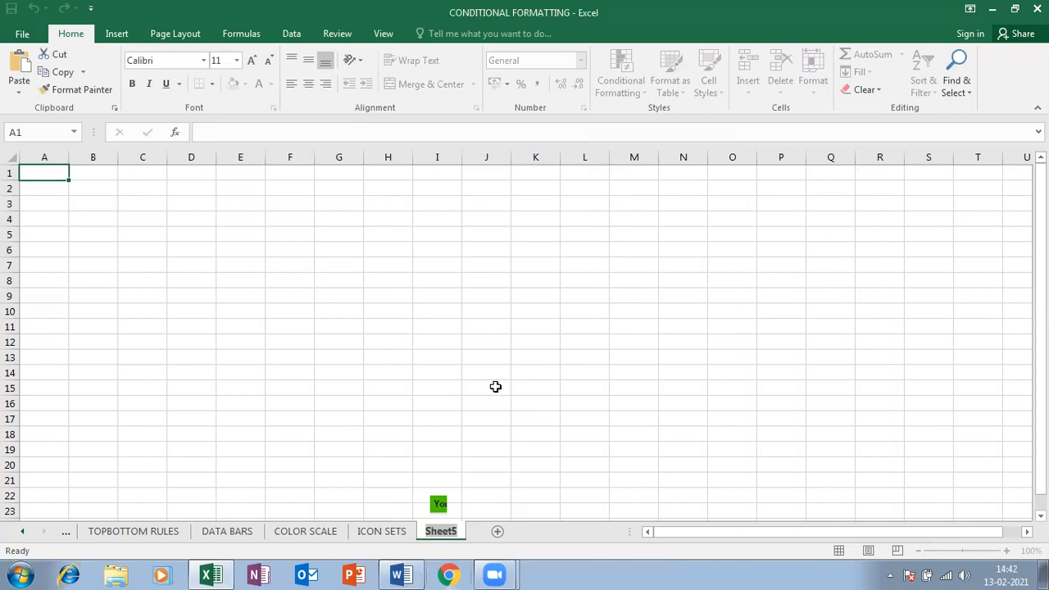
pyautogui.write('CO')
pyautogui.press('BackSpace')
pyautogui.press('BackSpace')
pyautogui.write('FORMULA BAED')
pyautogui.press('BackSpace')
pyautogui.press('BackSpace')
pyautogui.press('BackSpace')
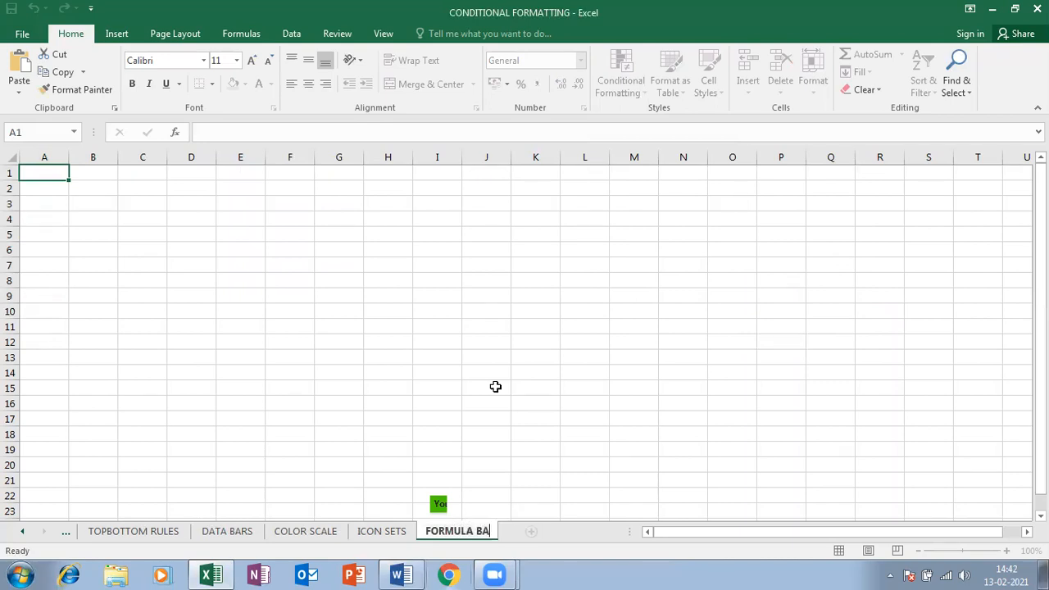
pyautogui.write('SED')
pyautogui.press('Return')
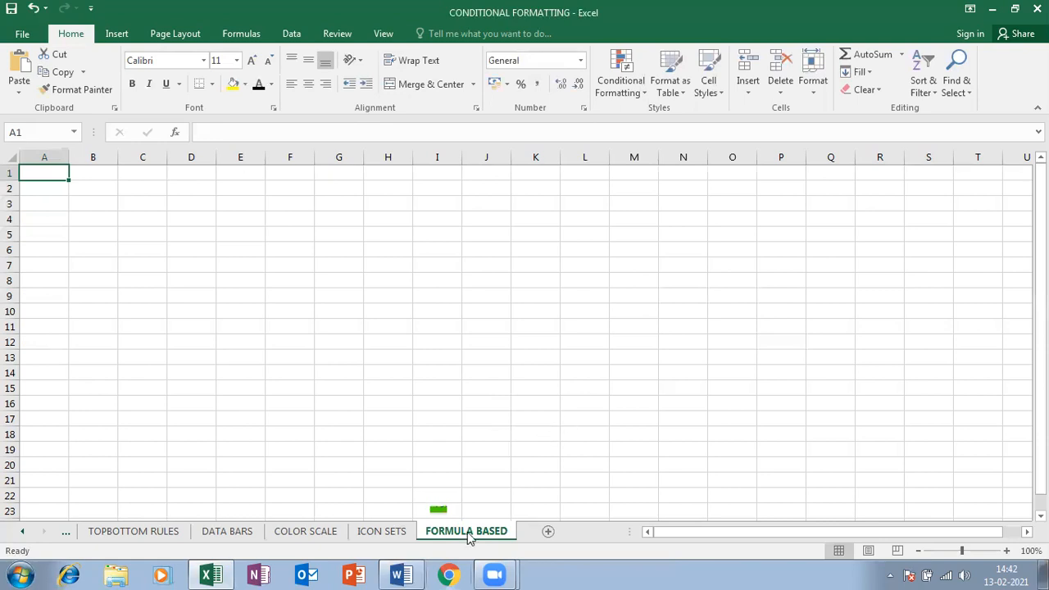
# Copy the marks table A1:G12 from the ICON SETS sheet
pyautogui.click(624, 92)
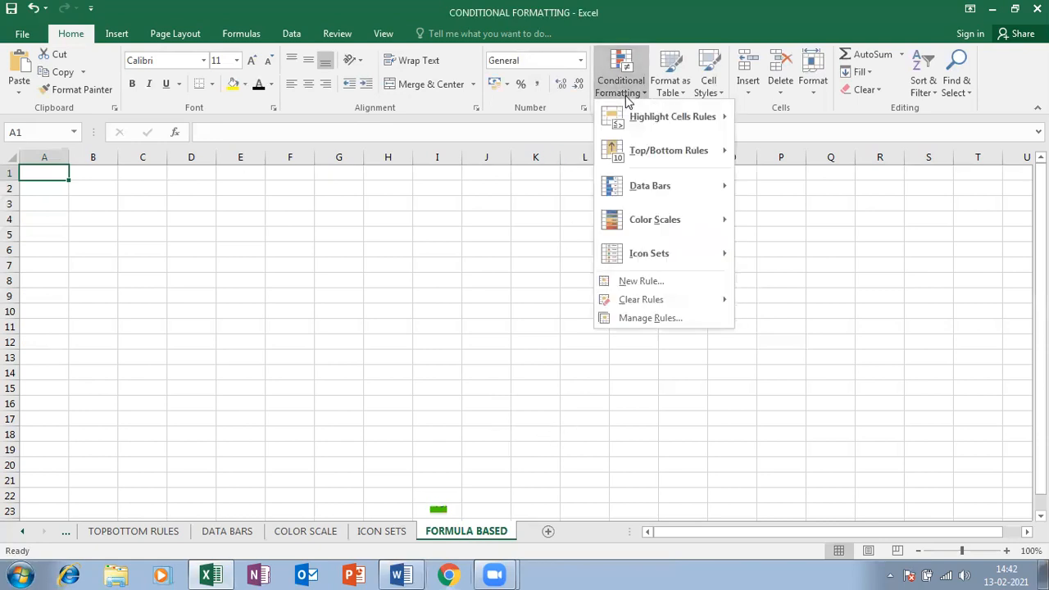
pyautogui.click(358, 534)
pyautogui.click(363, 533)
pyautogui.moveTo(28, 173); pyautogui.dragTo(339, 332)
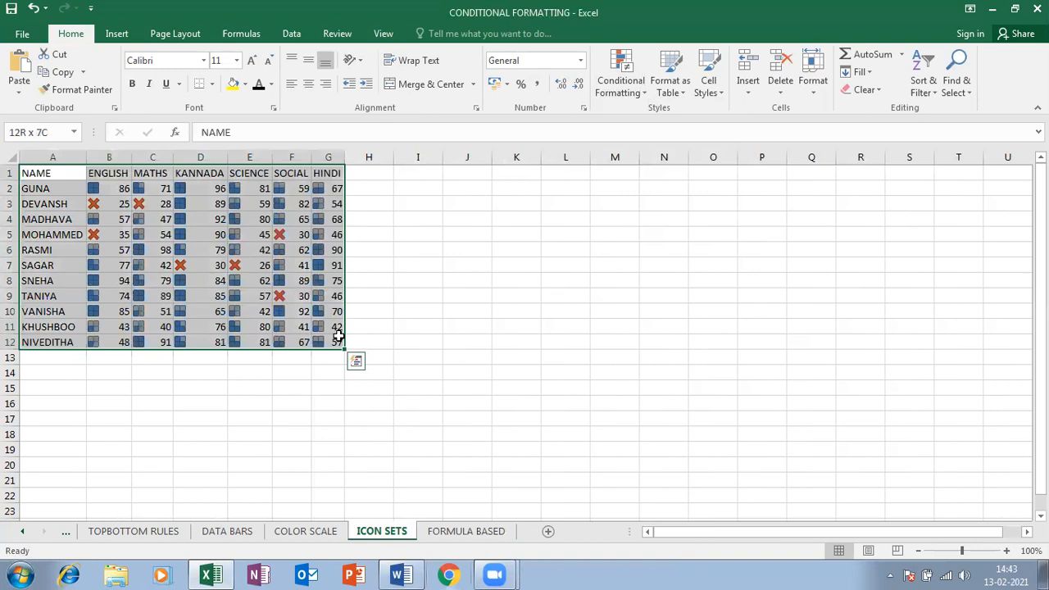
pyautogui.hotkey('ctrl', 'c')
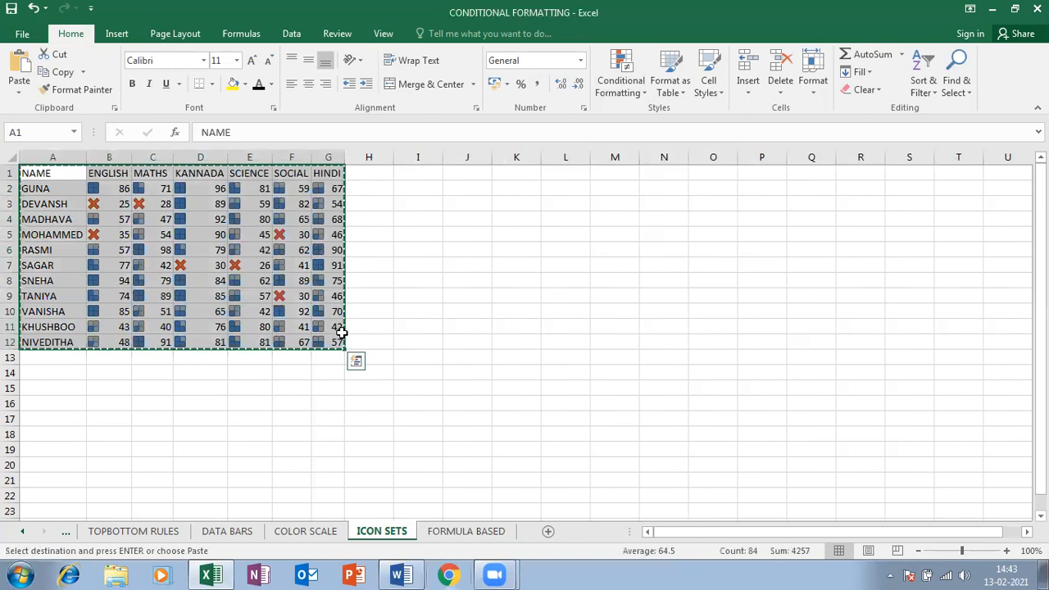
# Paste the table into FORMULA BASED as values only and autofit the columns
pyautogui.click(447, 531)
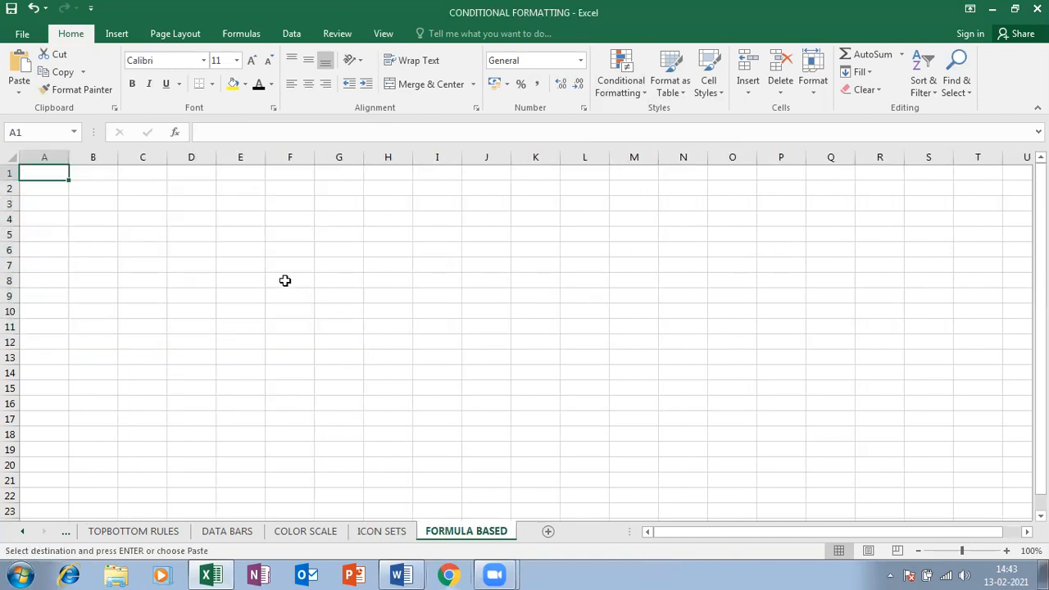
pyautogui.hotkey('ctrl', 'v')
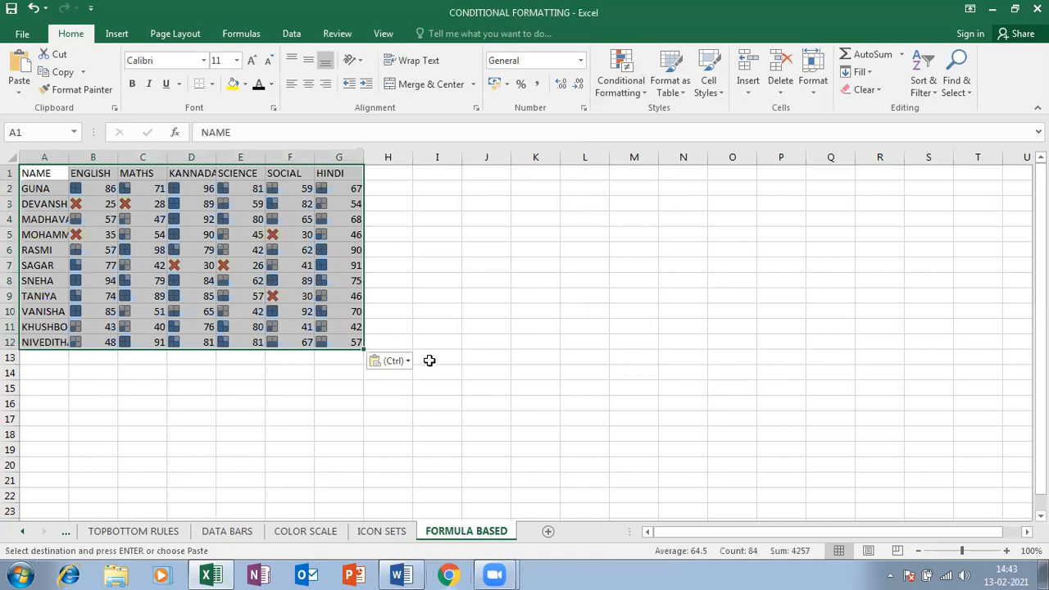
pyautogui.click(391, 361)
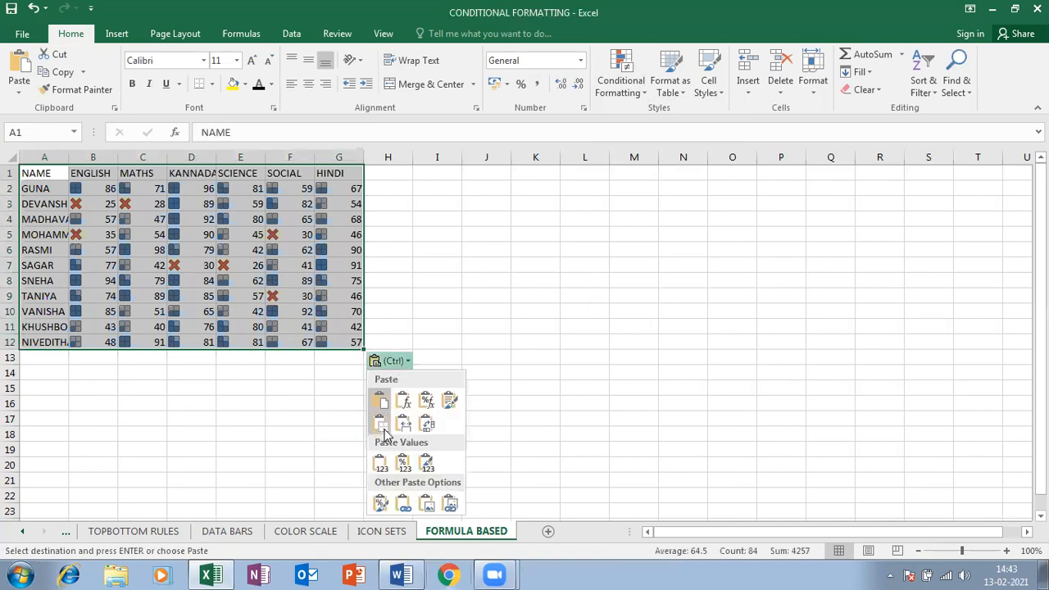
pyautogui.click(379, 463)
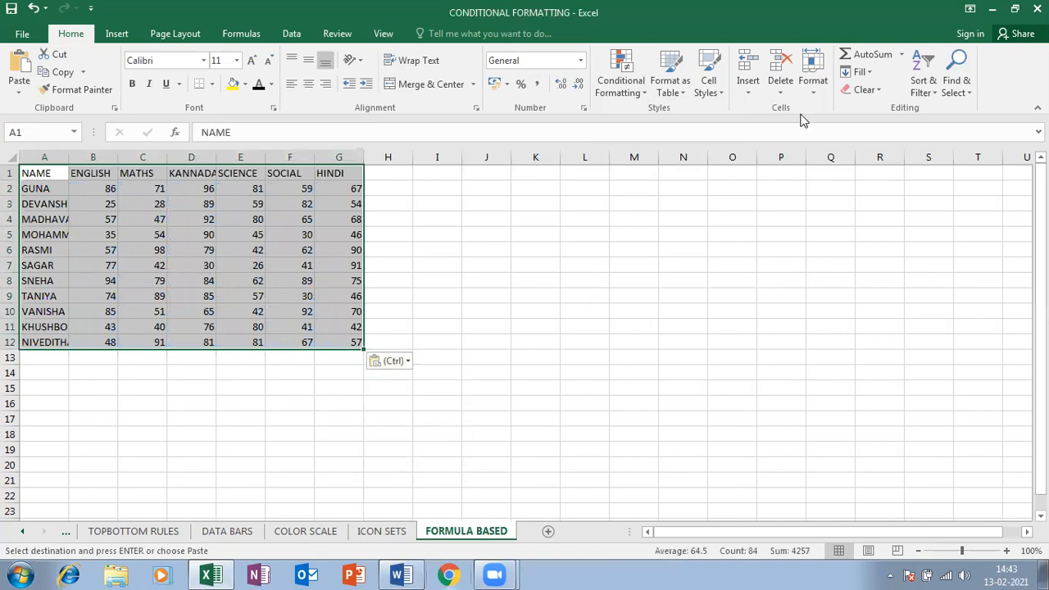
pyautogui.click(814, 82)
pyautogui.click(847, 182)
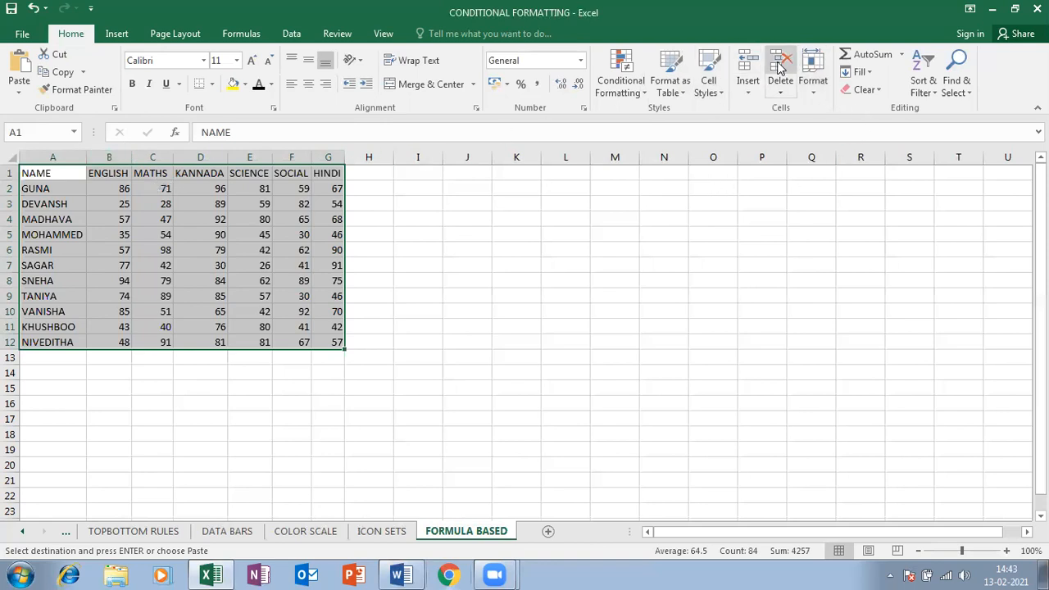
pyautogui.click(805, 91)
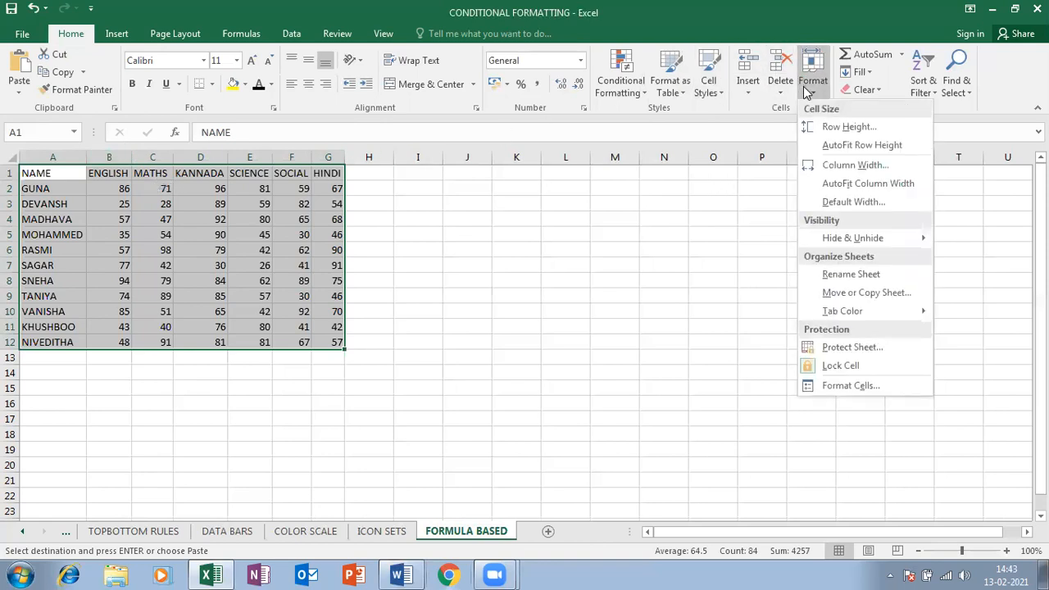
pyautogui.click(852, 182)
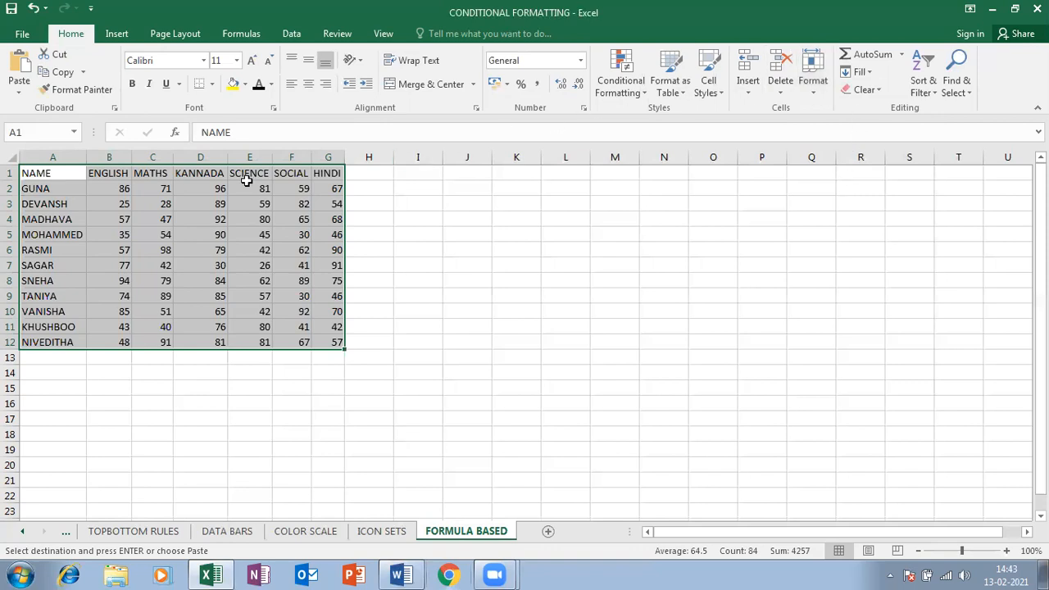
# Move the whole marks table down so it starts at cell C6
pyautogui.click(184, 236)
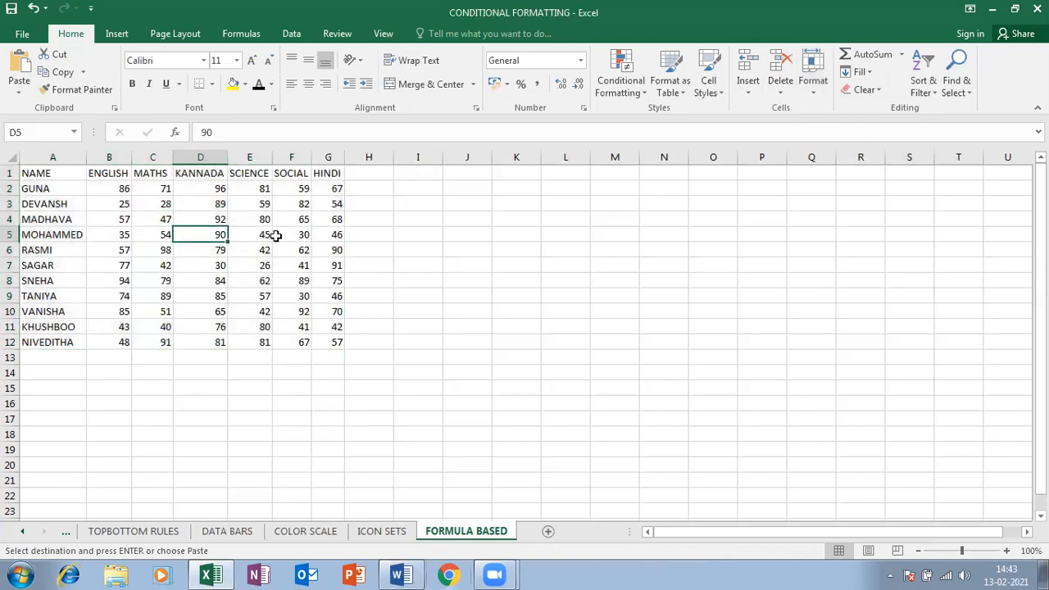
pyautogui.moveTo(50, 175); pyautogui.dragTo(335, 344)
pyautogui.click(307, 346)
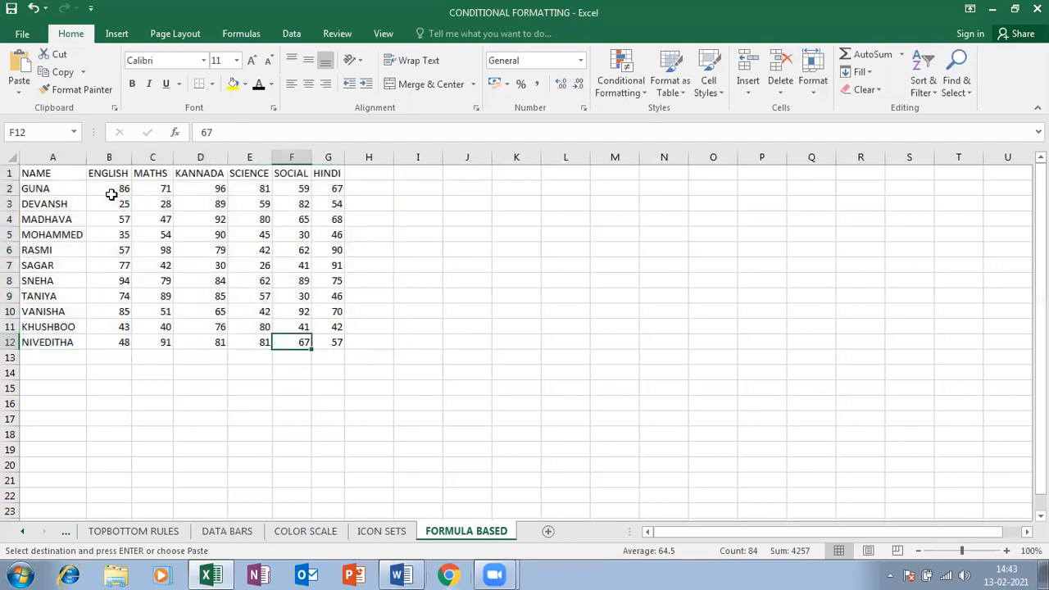
pyautogui.moveTo(32, 175); pyautogui.dragTo(335, 345)
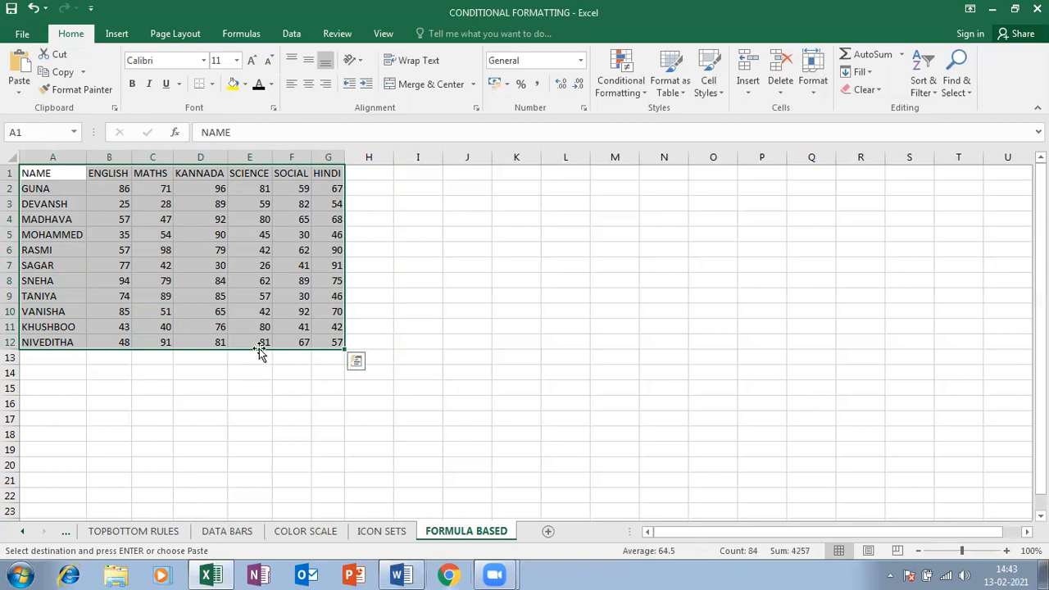
pyautogui.moveTo(261, 350); pyautogui.dragTo(314, 426)
pyautogui.click(156, 187)
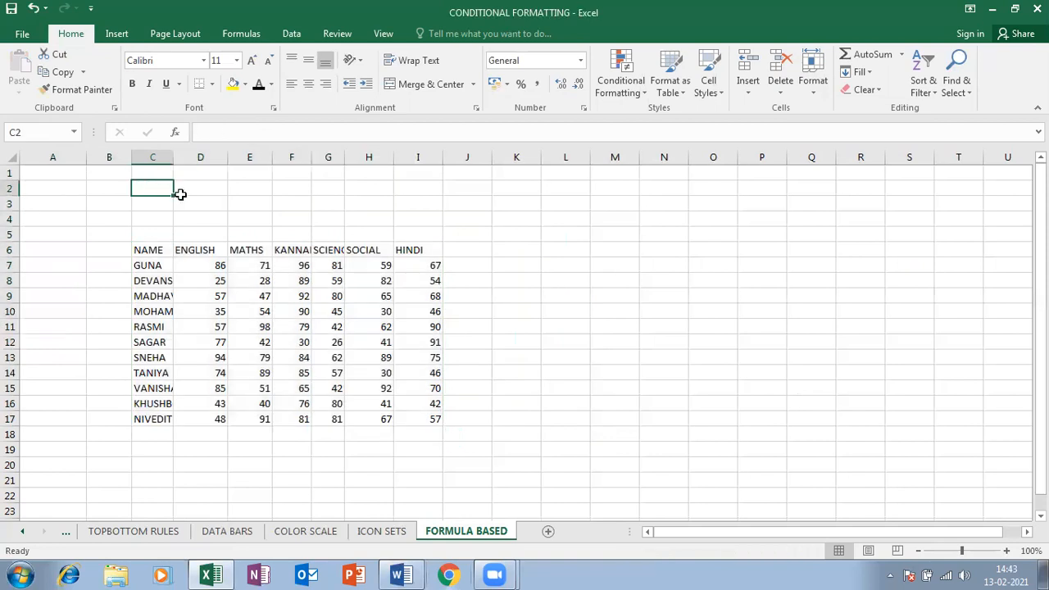
# Enter MIN 35 in C2:D2 and MAX 80 in C3:D3
pyautogui.write('MIN')
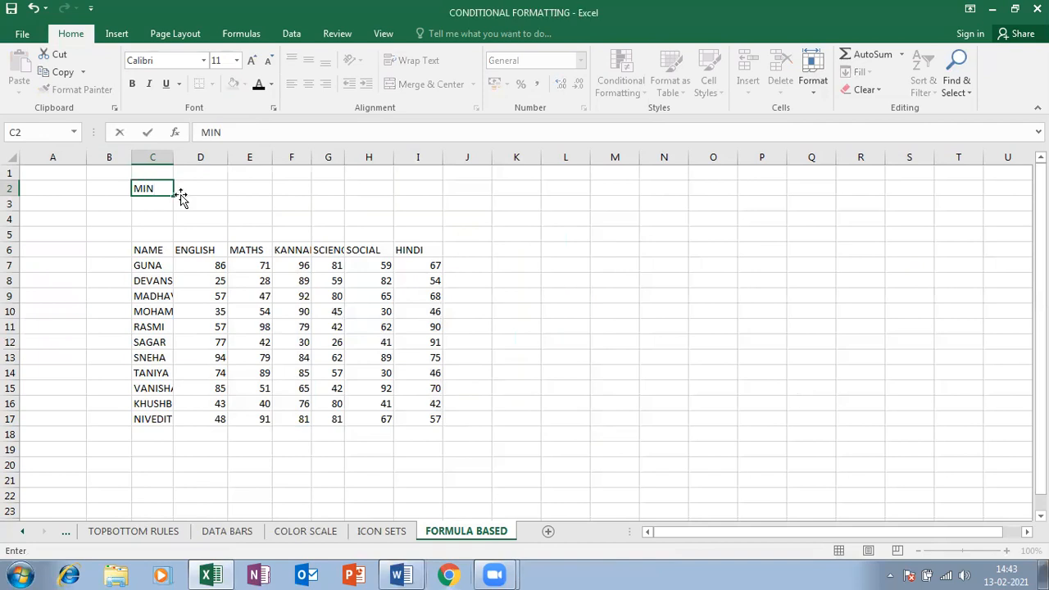
pyautogui.press('Tab')
pyautogui.write('35')
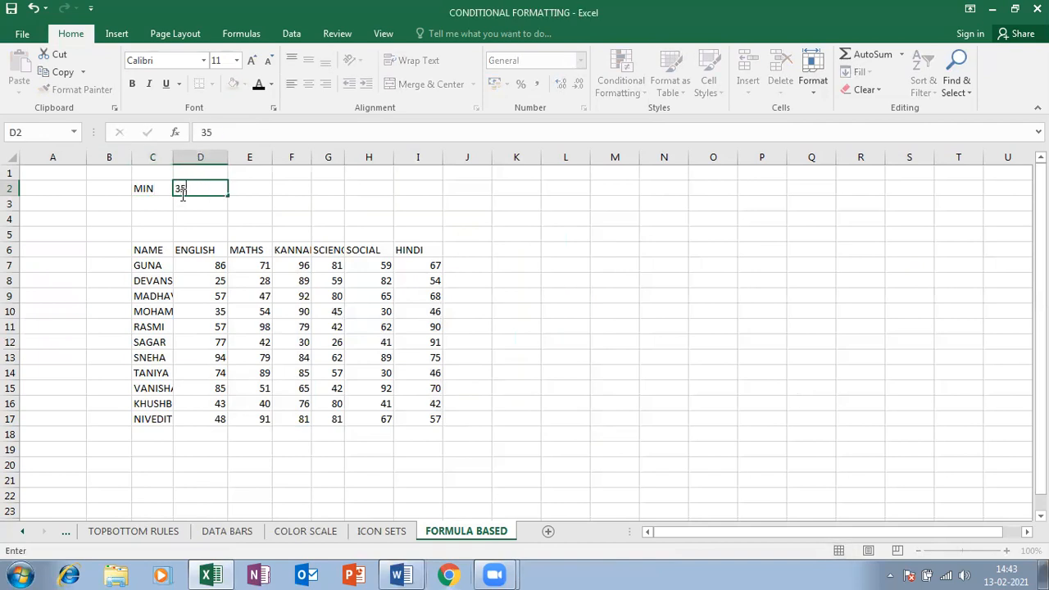
pyautogui.press('Return')
pyautogui.write('MAX')
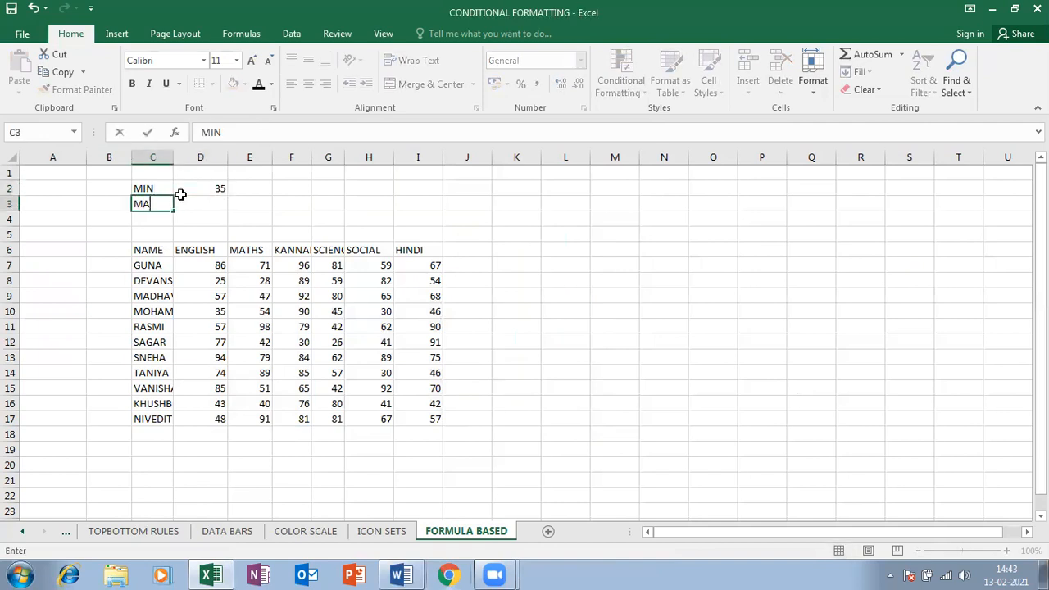
pyautogui.press('Tab')
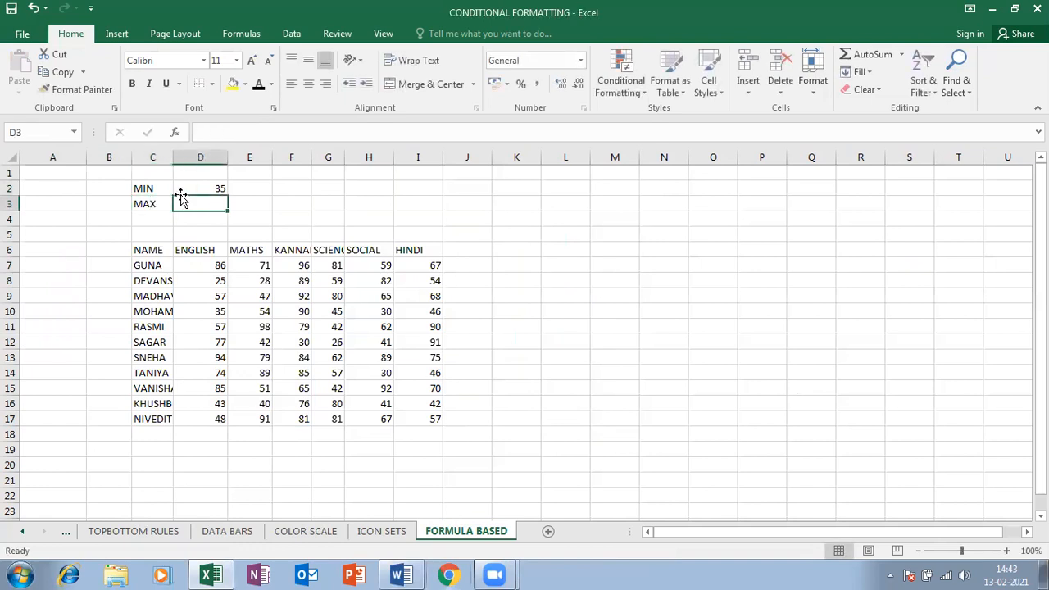
pyautogui.write('4')
pyautogui.press('BackSpace')
pyautogui.write('80')
pyautogui.press('Return')
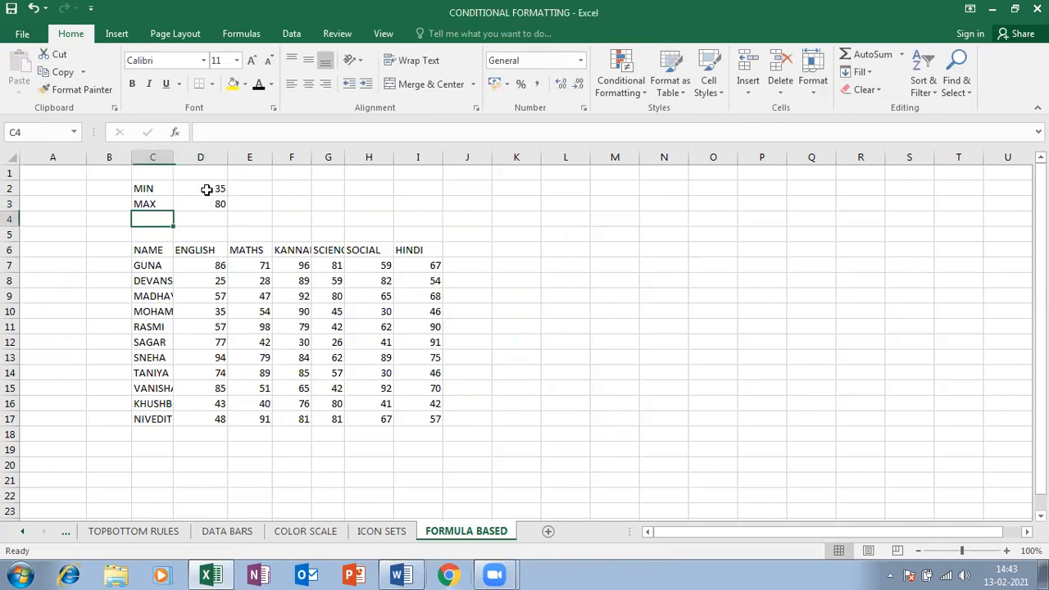
# Widen column C to fit the names and select the marks D7:I17
pyautogui.click(207, 189)
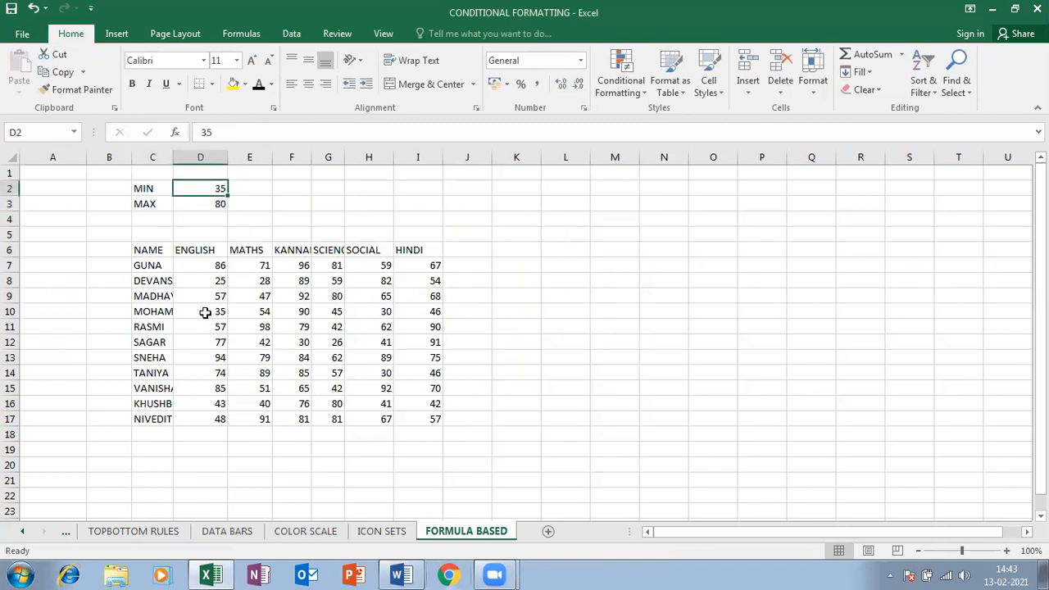
pyautogui.moveTo(206, 267); pyautogui.dragTo(439, 423)
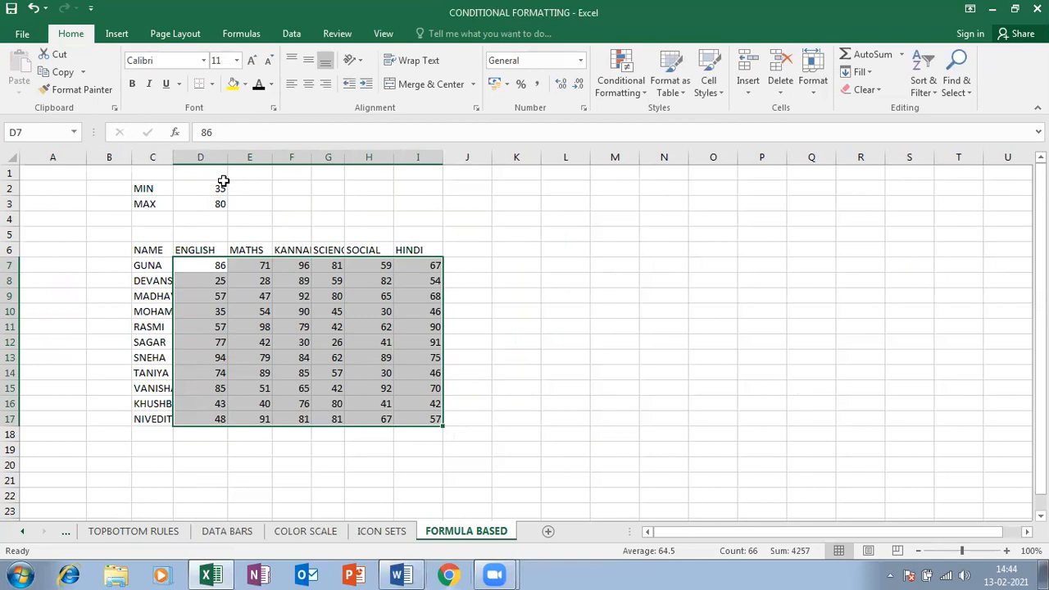
pyautogui.click(218, 187)
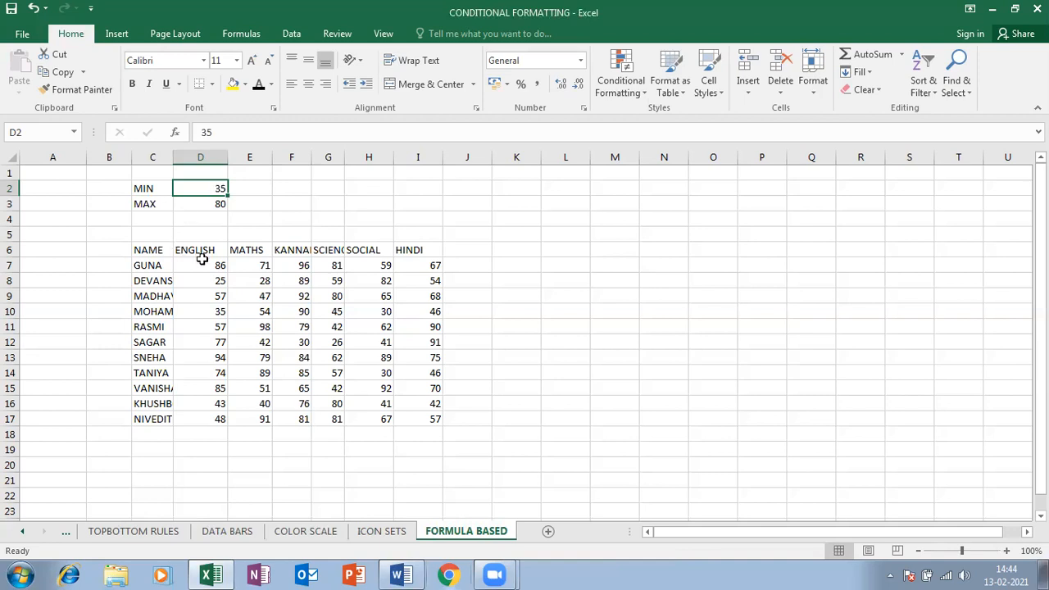
pyautogui.doubleClick(172, 156)
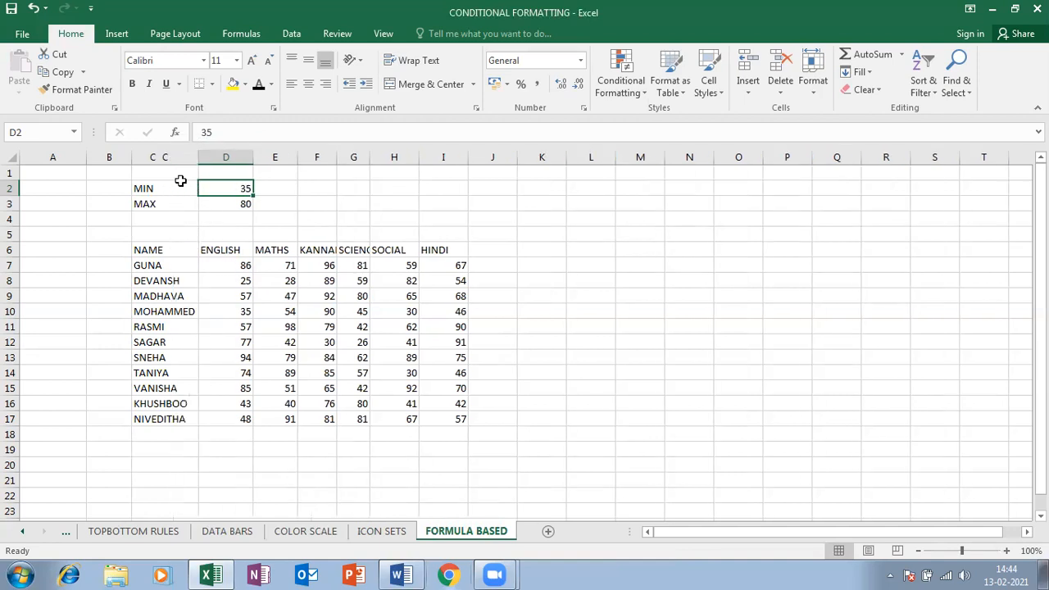
pyautogui.moveTo(244, 266); pyautogui.dragTo(431, 416)
pyautogui.click(239, 187)
pyautogui.click(229, 199)
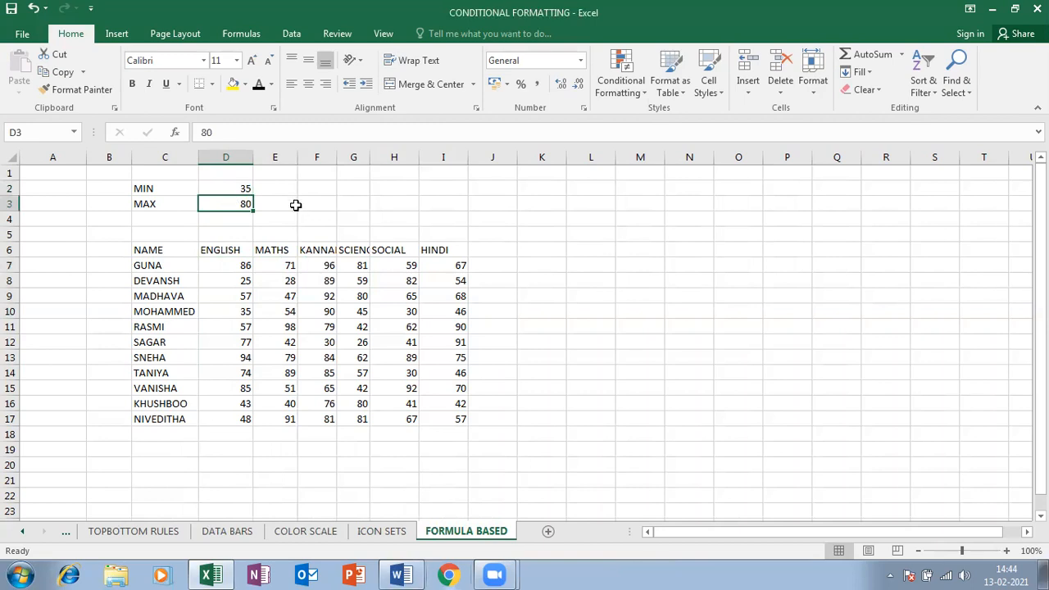
pyautogui.moveTo(237, 264); pyautogui.dragTo(427, 404)
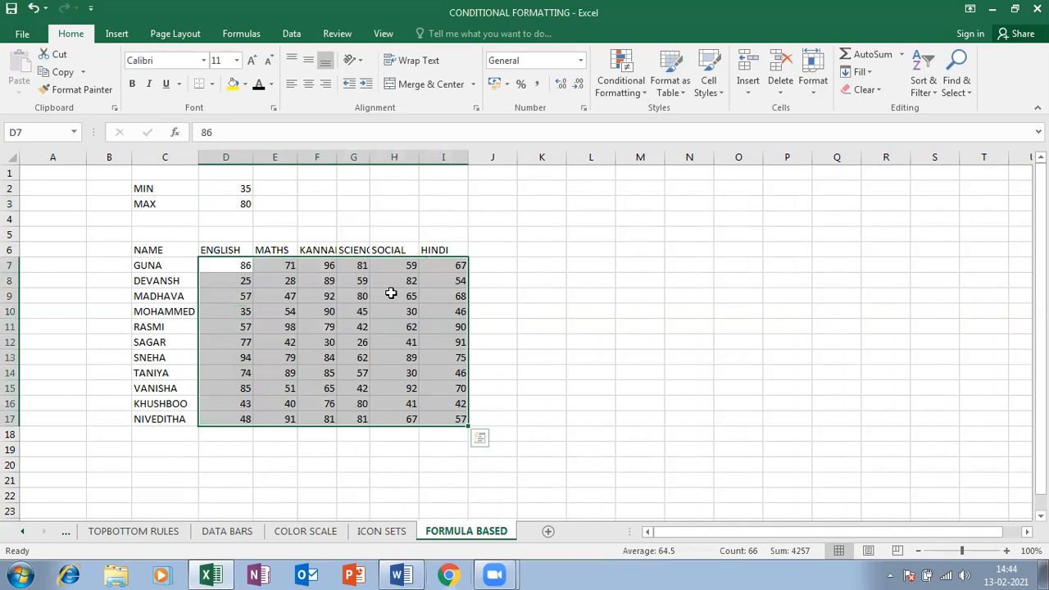
# Start a new formula-based conditional formatting rule that references cell D7
pyautogui.click(618, 71)
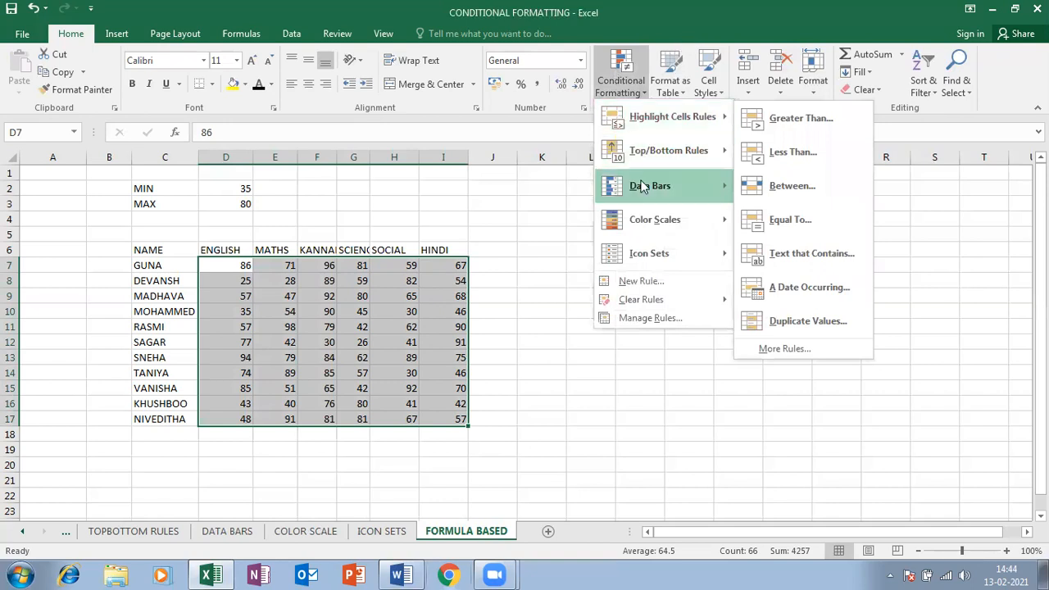
pyautogui.click(626, 283)
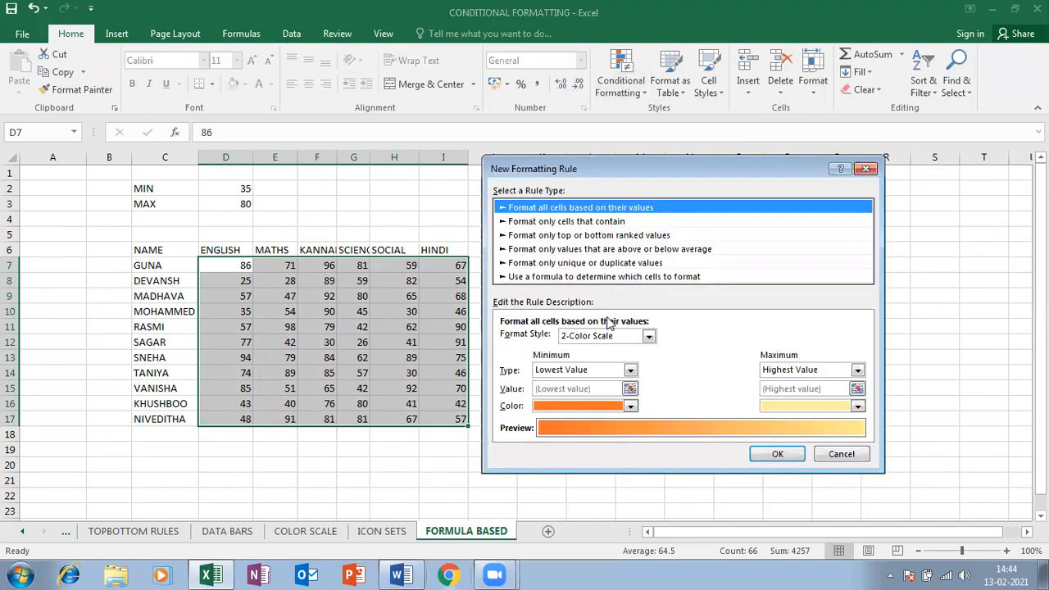
pyautogui.click(650, 278)
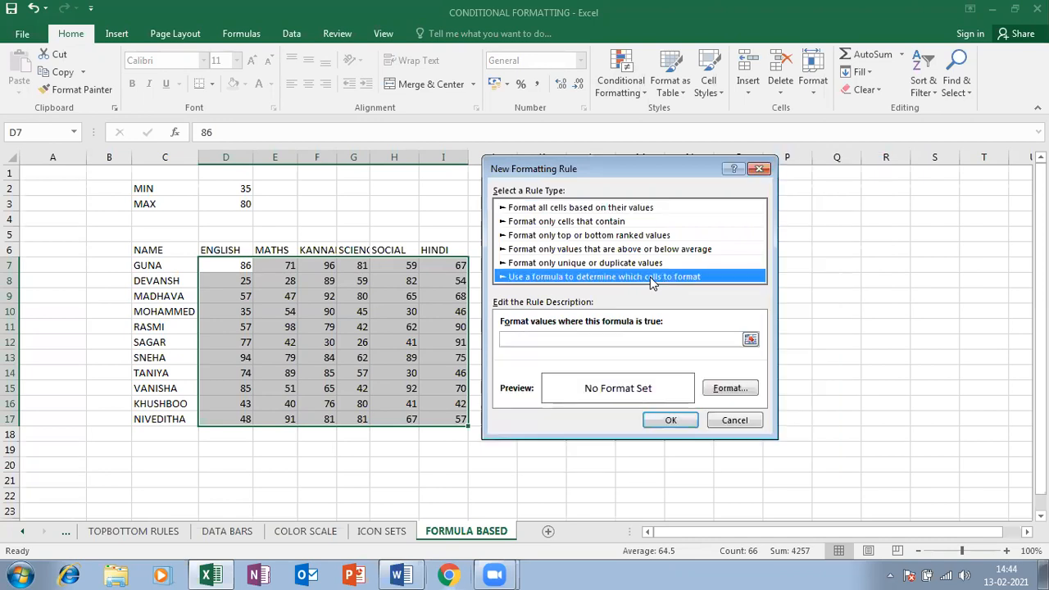
pyautogui.click(576, 338)
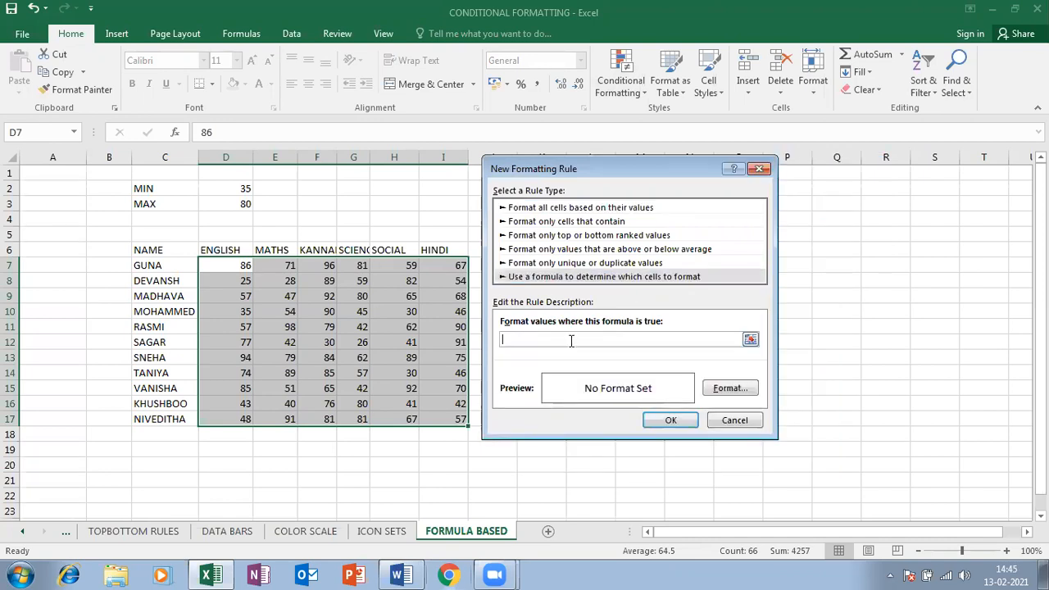
pyautogui.write('=')
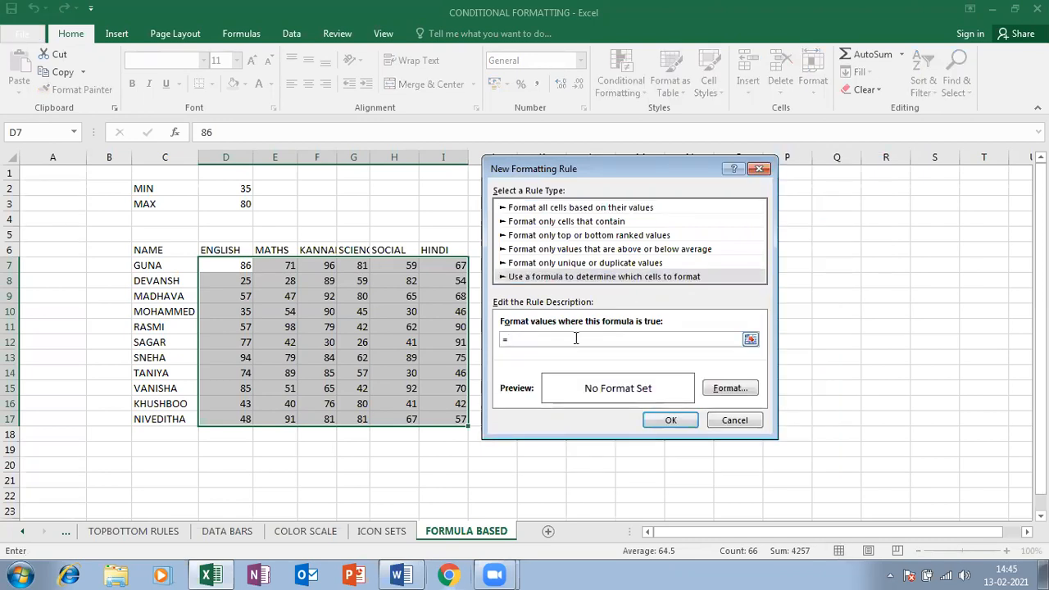
pyautogui.moveTo(601, 168); pyautogui.dragTo(776, 212)
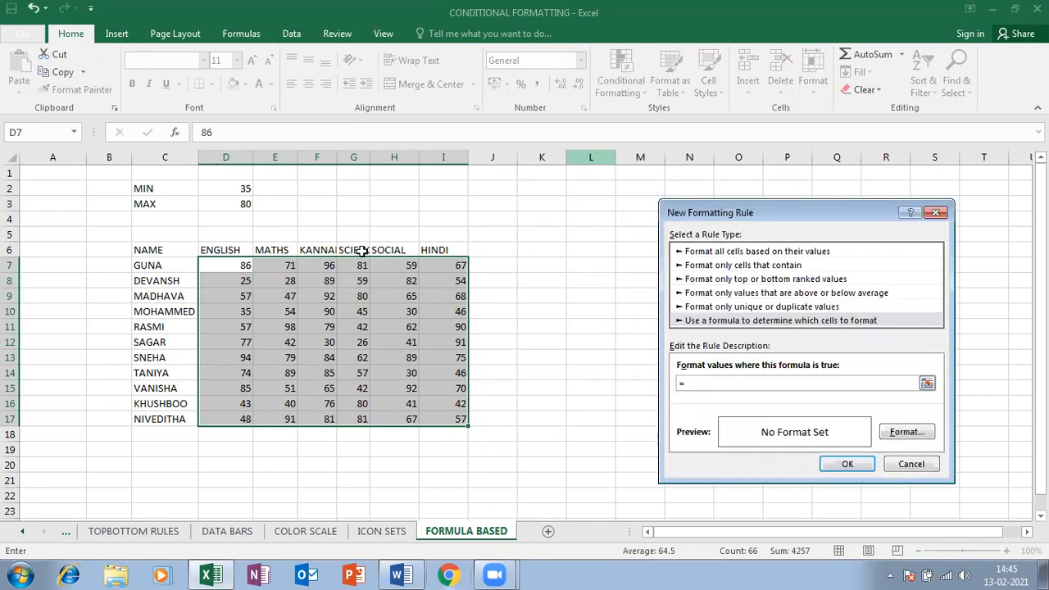
pyautogui.click(223, 266)
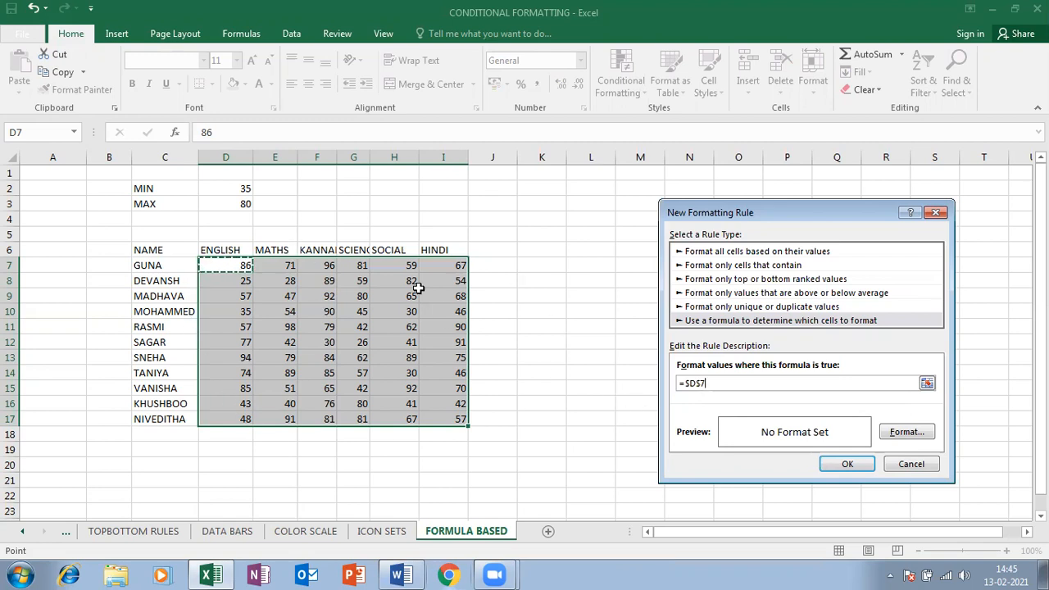
# Edit the rule formula to =D7<$D$2 by unlocking D7 and referencing the MIN cell D2
pyautogui.click(690, 382)
pyautogui.press('BackSpace')
pyautogui.click(694, 383)
pyautogui.press('BackSpace')
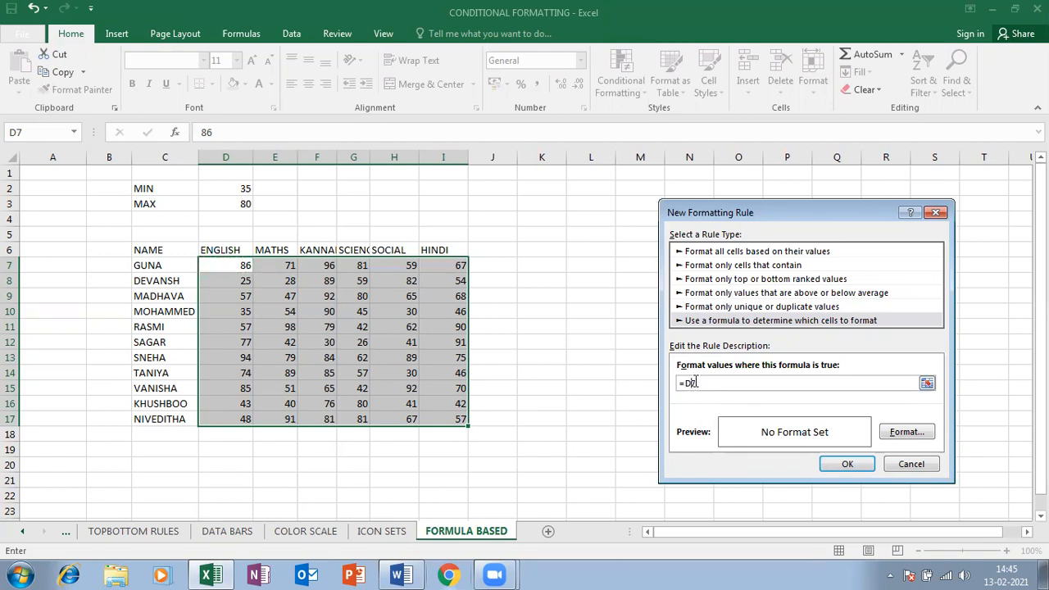
pyautogui.write('>')
pyautogui.press('BackSpace')
pyautogui.write('<')
pyautogui.click(217, 187)
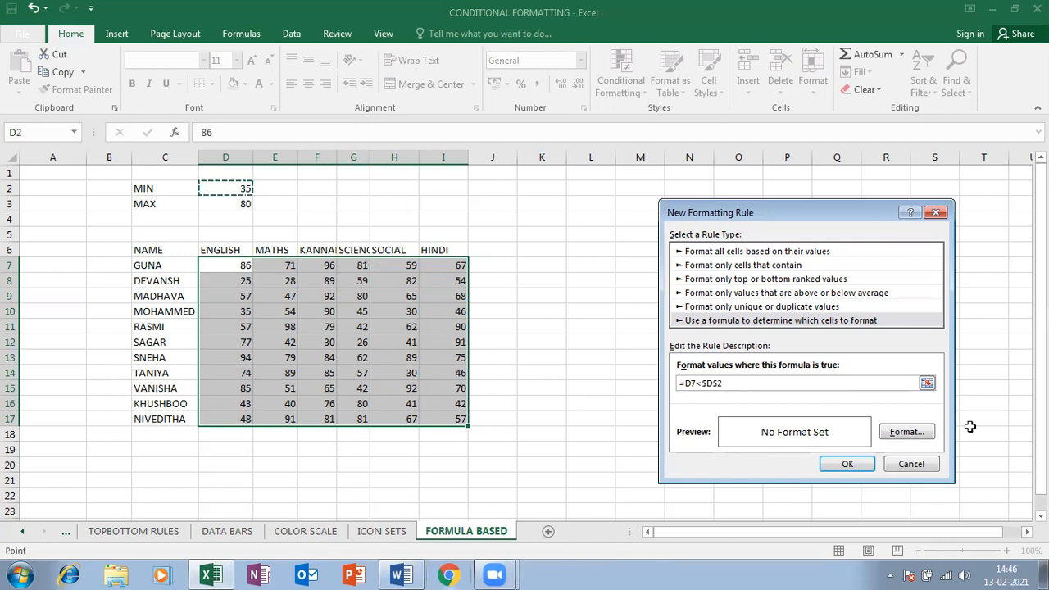
pyautogui.click(921, 435)
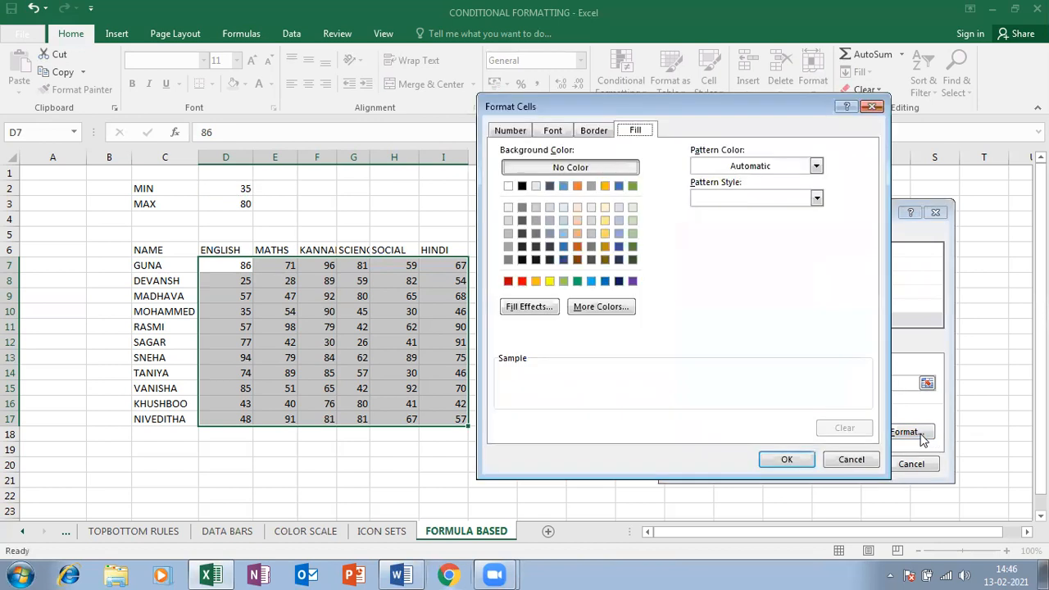
# Choose an orange fill for the =D7<$D$2 rule and apply it
pyautogui.click(536, 281)
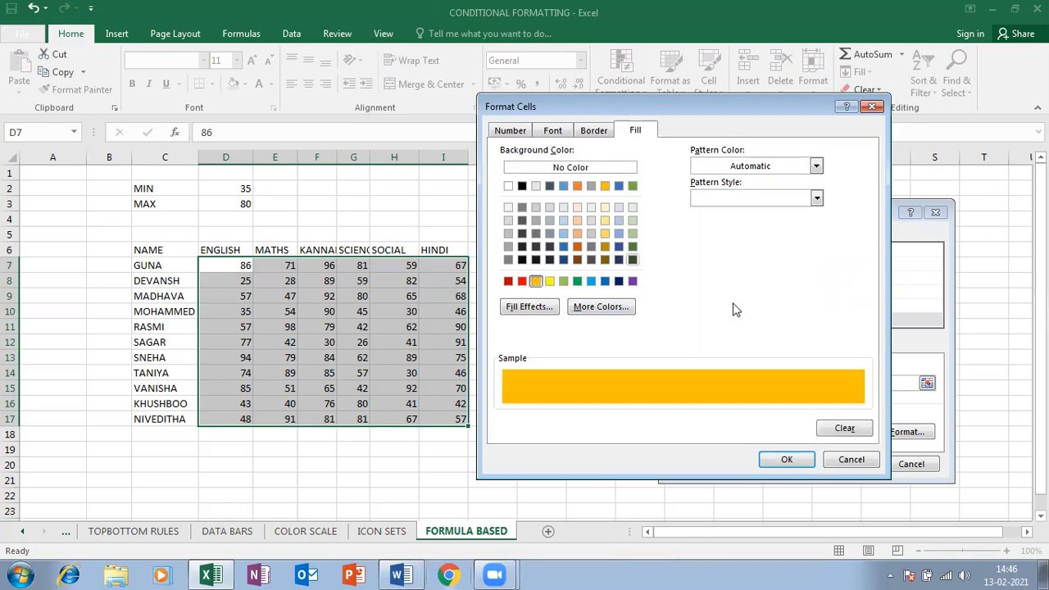
pyautogui.click(775, 457)
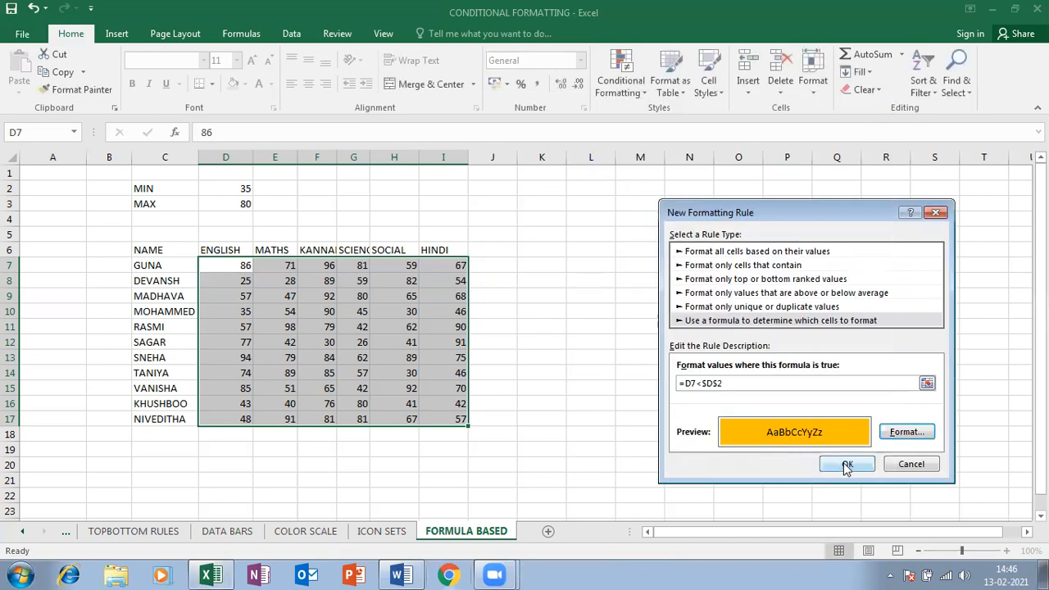
pyautogui.click(846, 464)
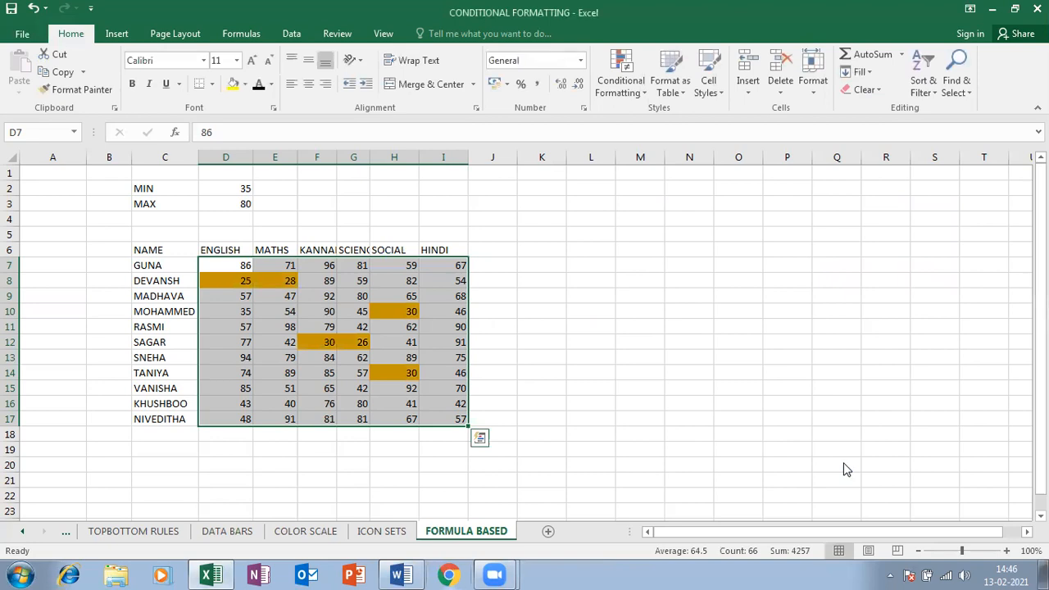
# Select the marks D7:I17 and start a new formula rule referencing D7
pyautogui.moveTo(213, 264); pyautogui.dragTo(440, 421)
pyautogui.click(627, 70)
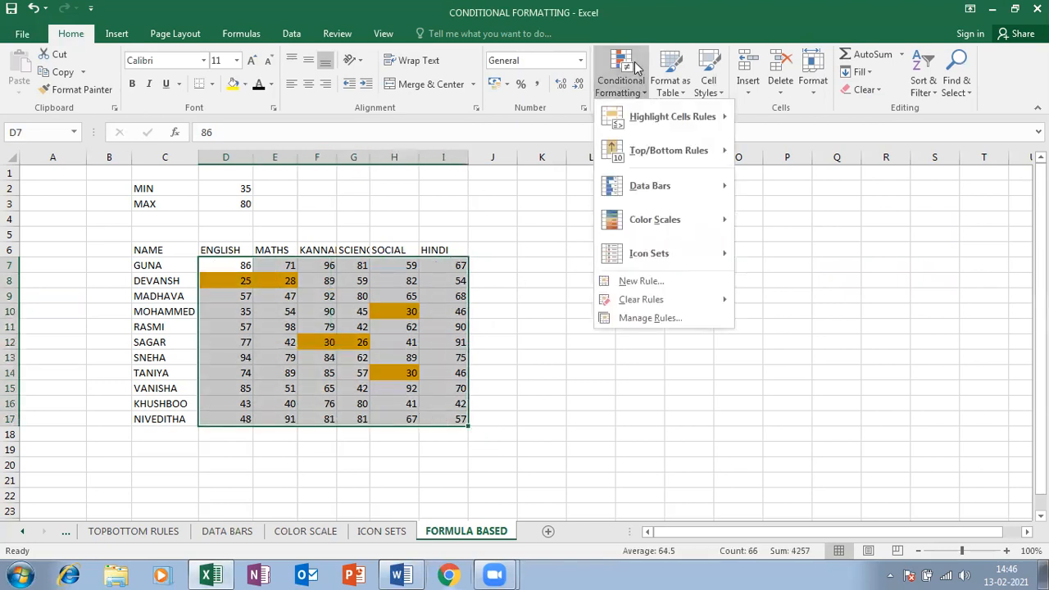
pyautogui.moveTo(631, 158)
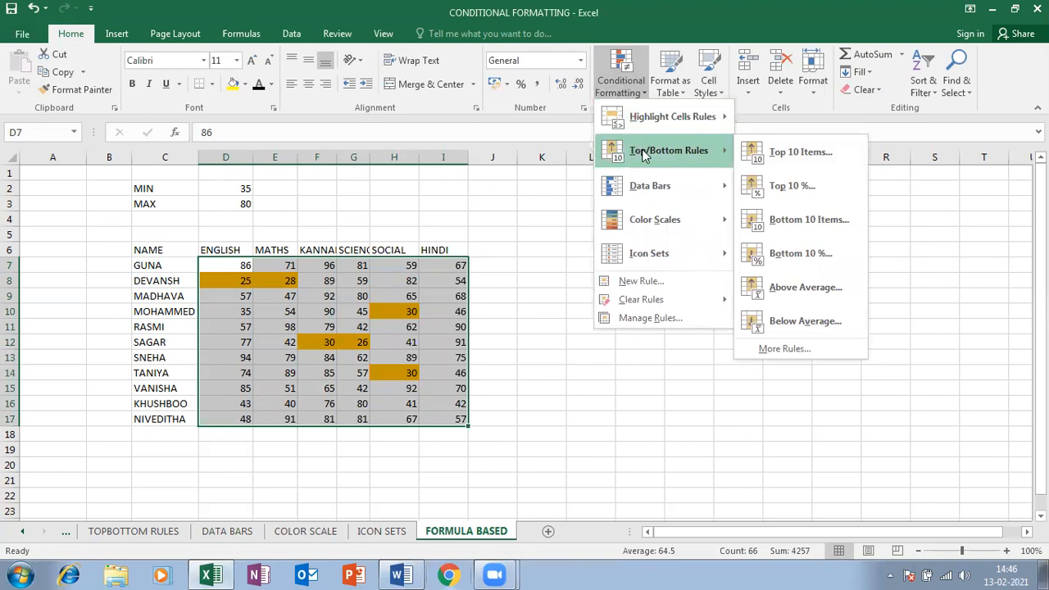
pyautogui.click(644, 280)
pyautogui.click(645, 303)
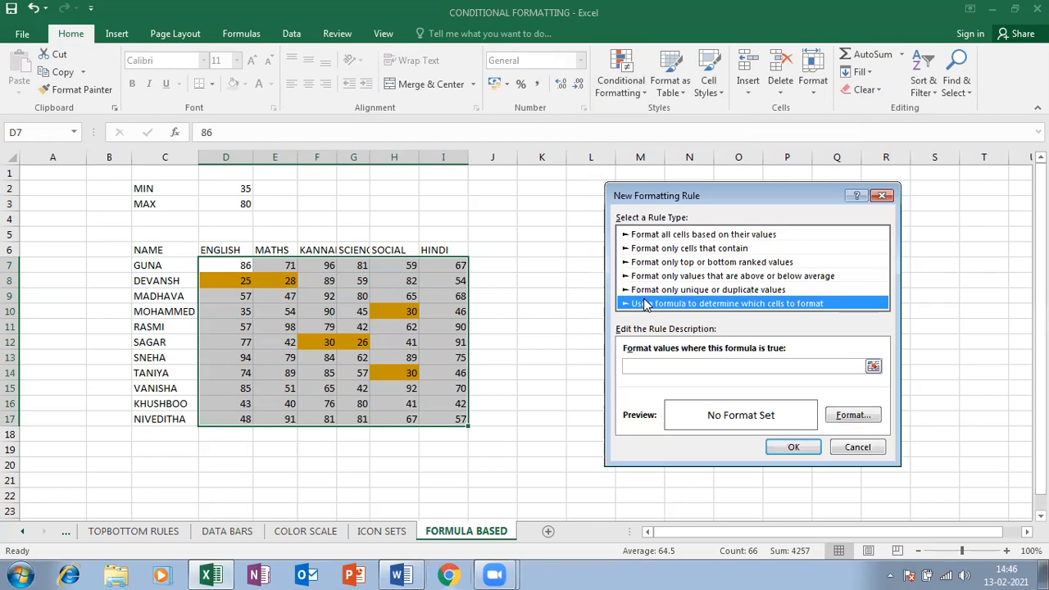
pyautogui.click(658, 366)
pyautogui.write('=')
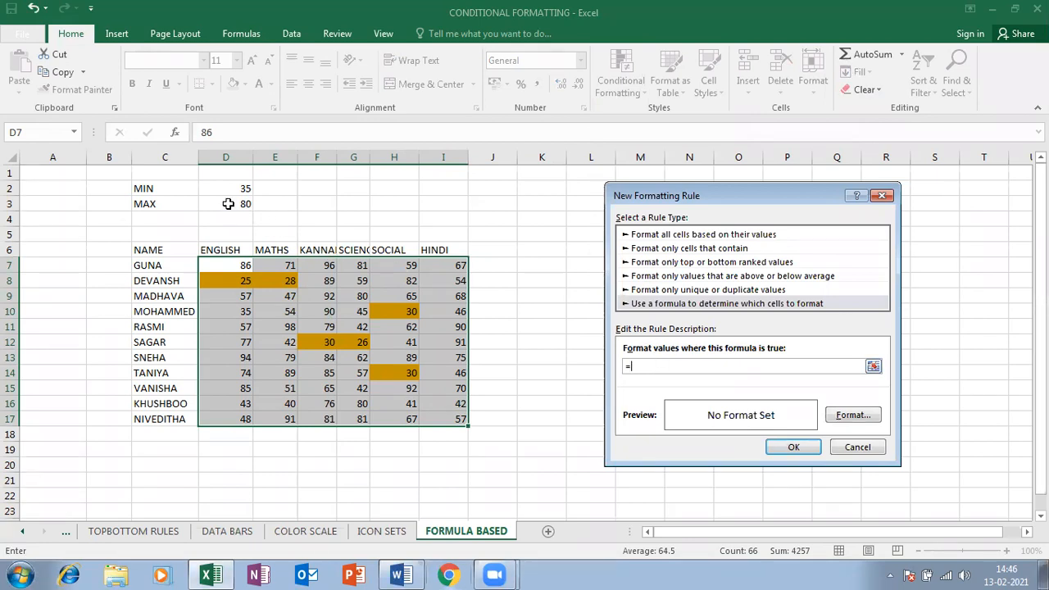
pyautogui.click(212, 262)
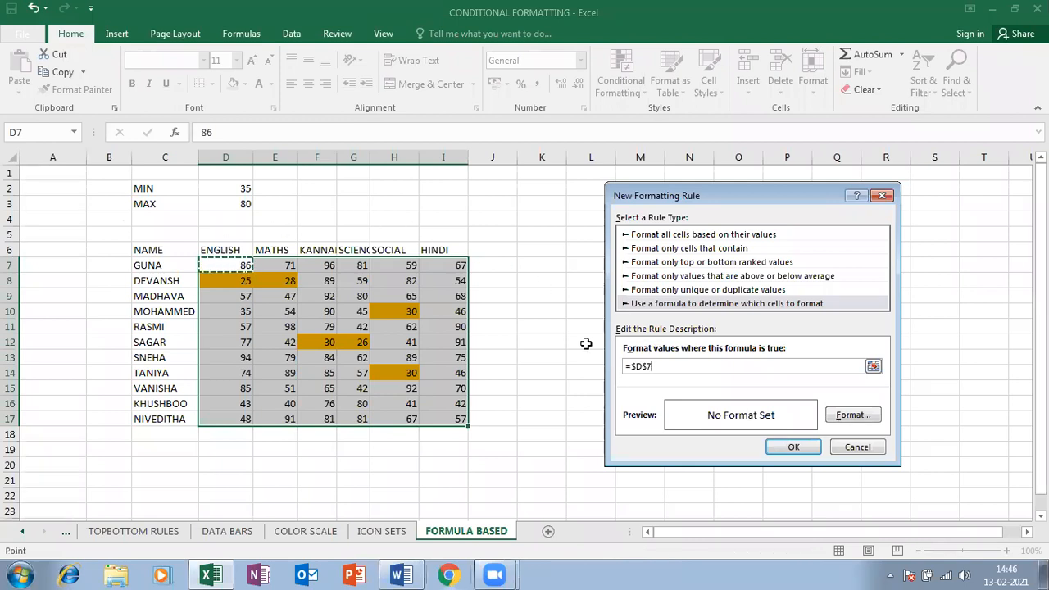
# Edit the formula to =D7>$D$3 by unlocking D7 and referencing the MAX cell D3
pyautogui.click(645, 366)
pyautogui.click(641, 364)
pyautogui.press('Delete')
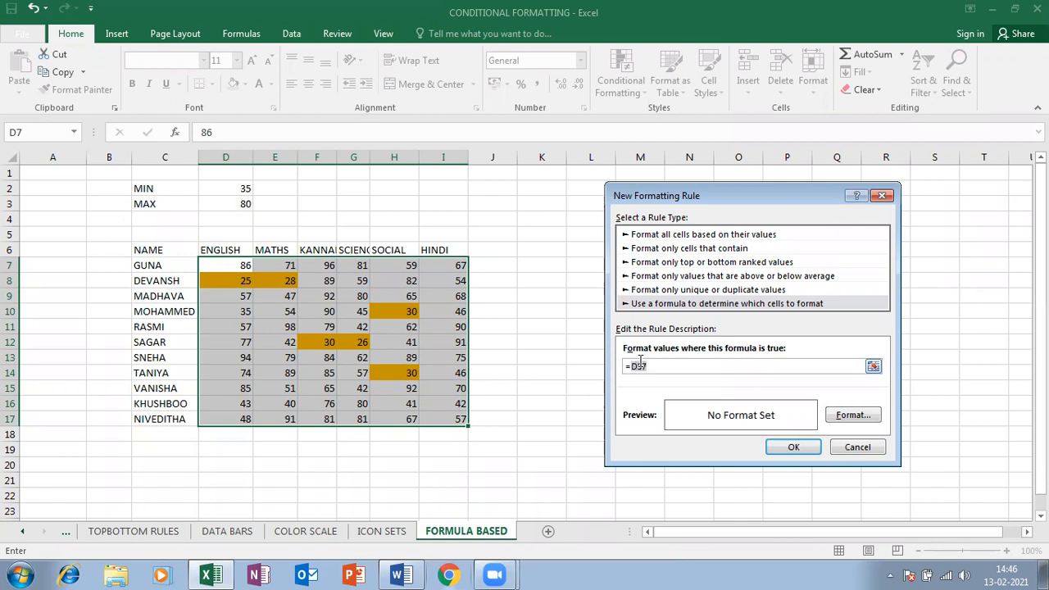
pyautogui.doubleClick(657, 366)
pyautogui.press('Left')
pyautogui.press('Delete')
pyautogui.write('>')
pyautogui.click(243, 207)
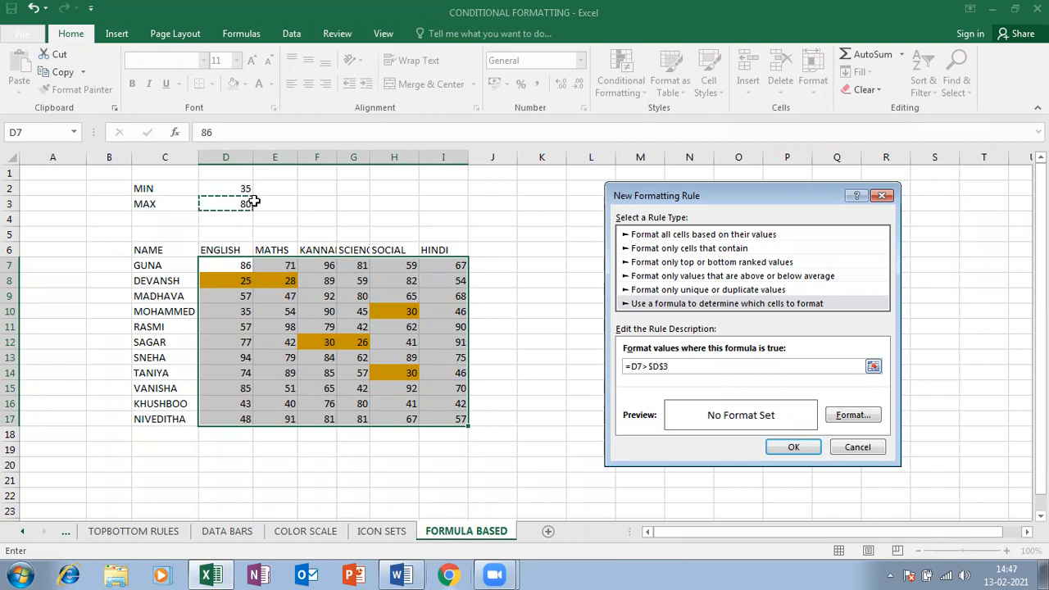
# Give the =D7>$D$3 rule a blue fill, apply it, and deselect to view the colours
pyautogui.click(854, 415)
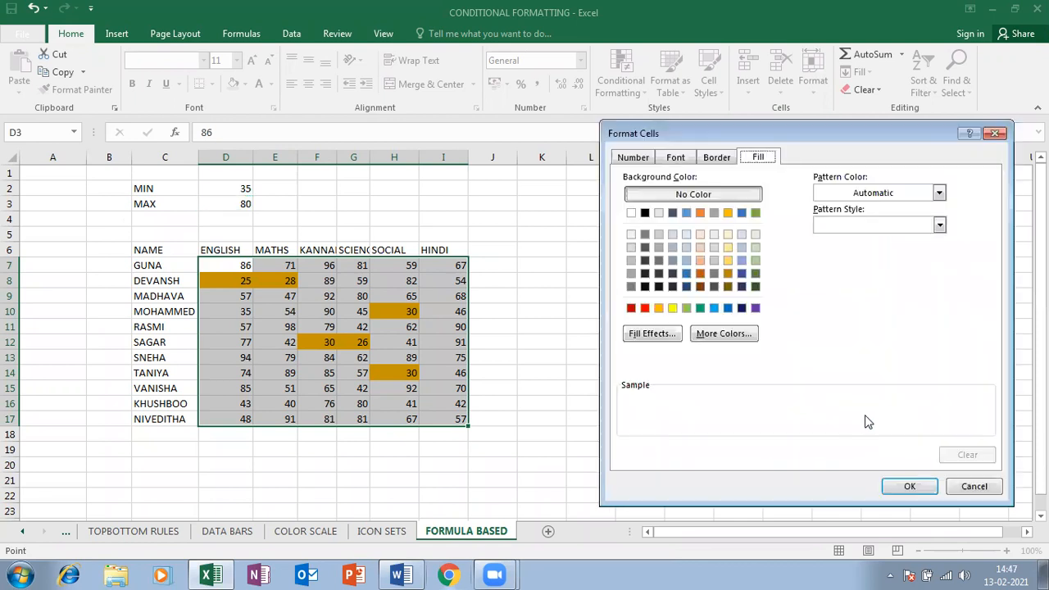
pyautogui.click(713, 308)
pyautogui.click(907, 486)
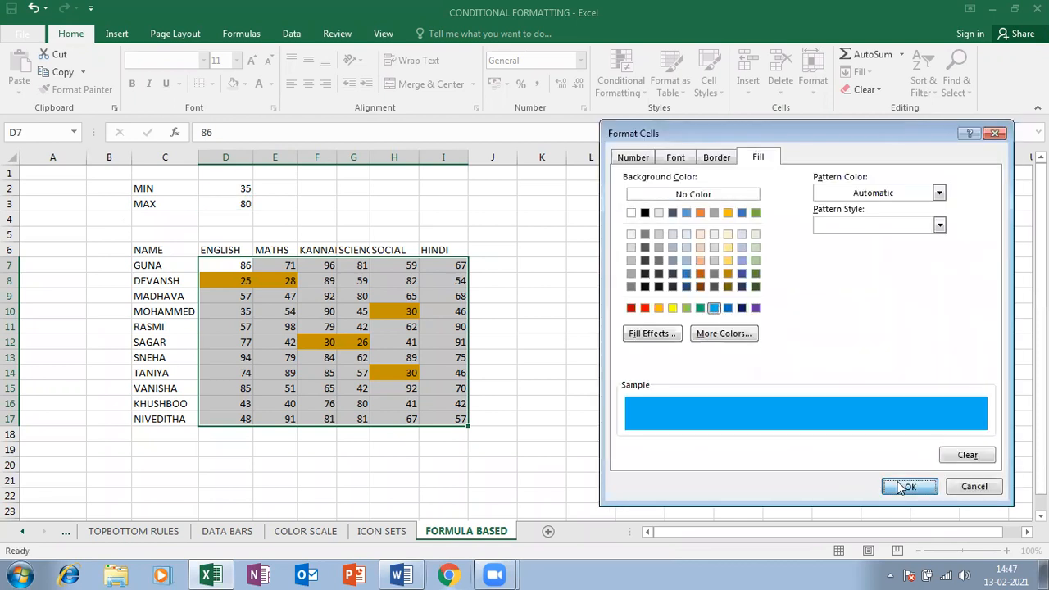
pyautogui.click(791, 446)
pyautogui.click(401, 394)
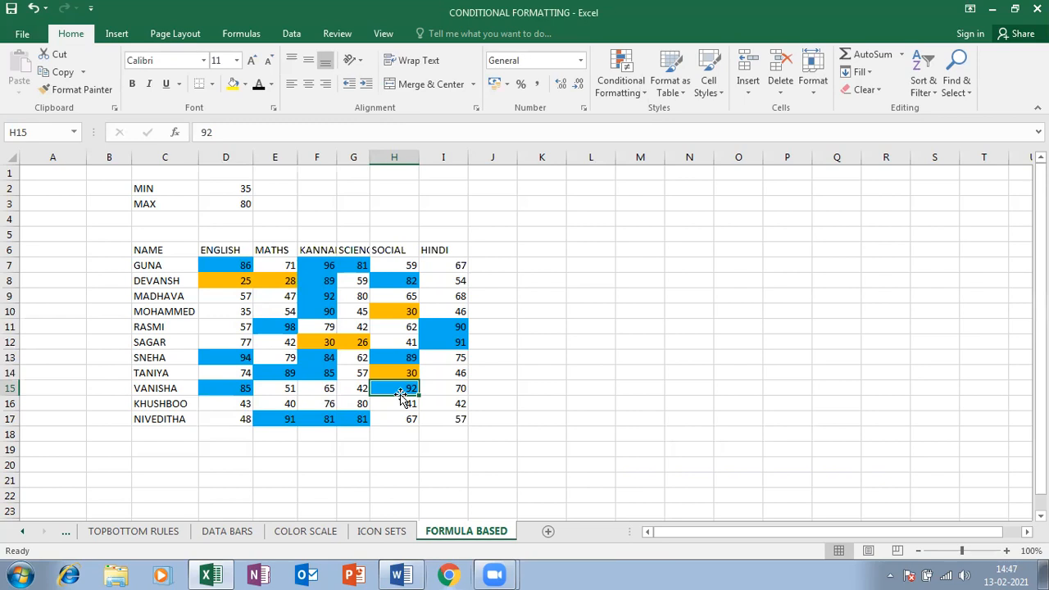
# Test the rules by entering 45 as MIN in D2 and 60 as MAX in D3
pyautogui.click(227, 189)
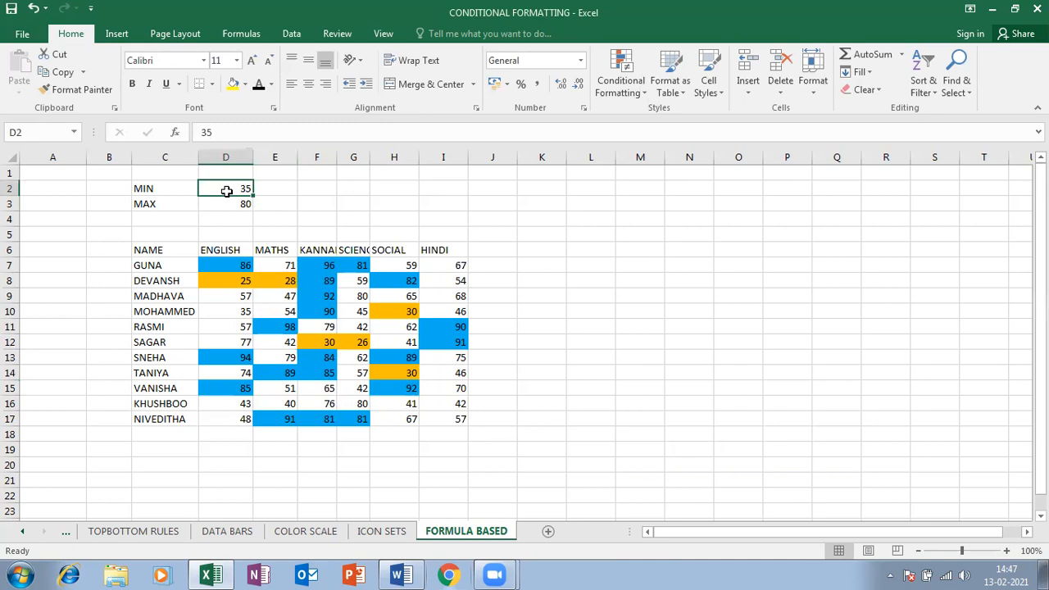
pyautogui.write('45')
pyautogui.press('Return')
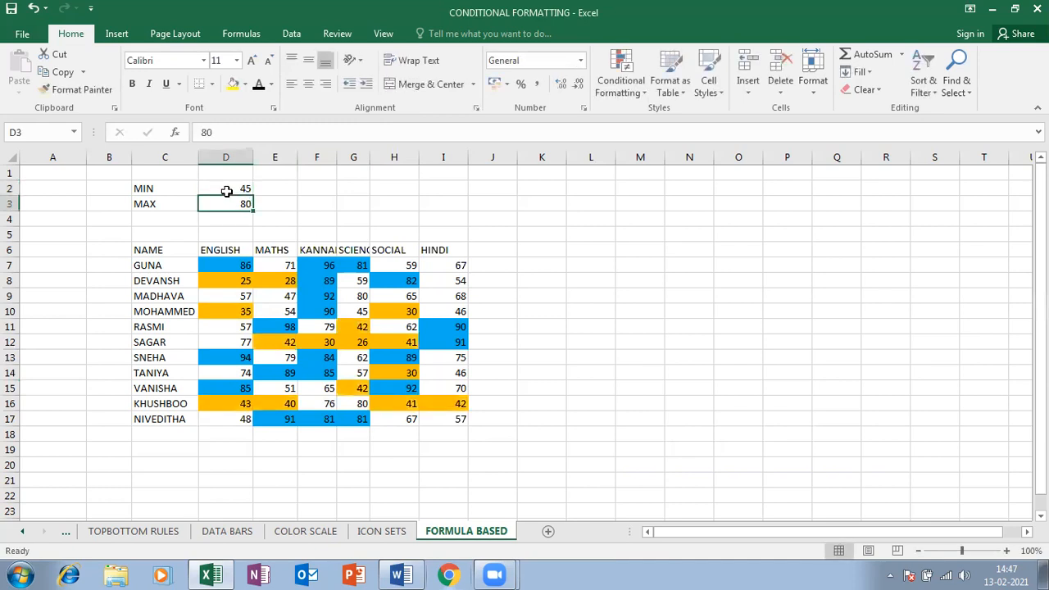
pyautogui.write('60')
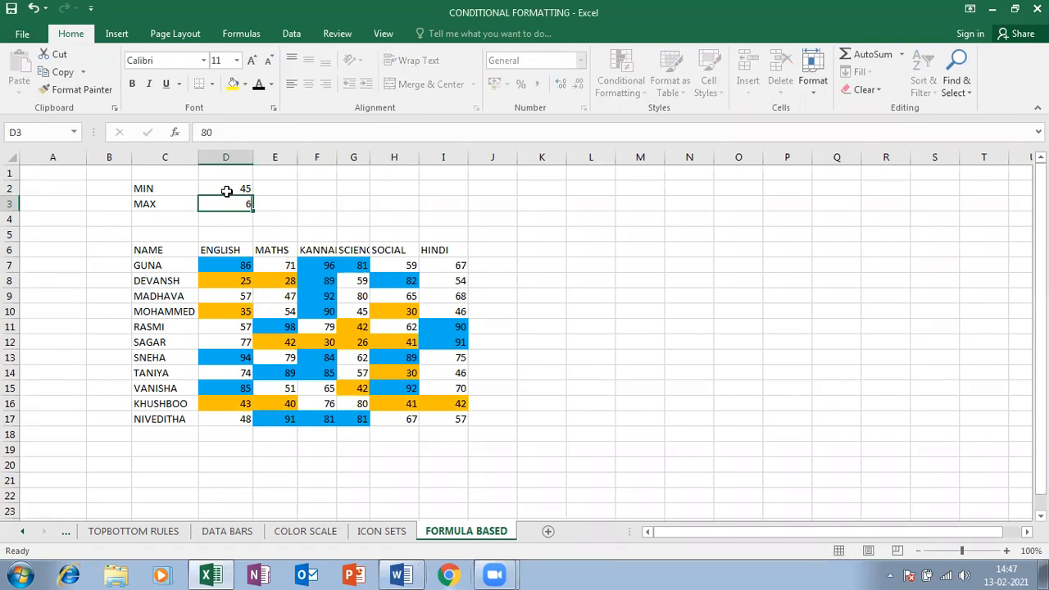
pyautogui.press('Return')
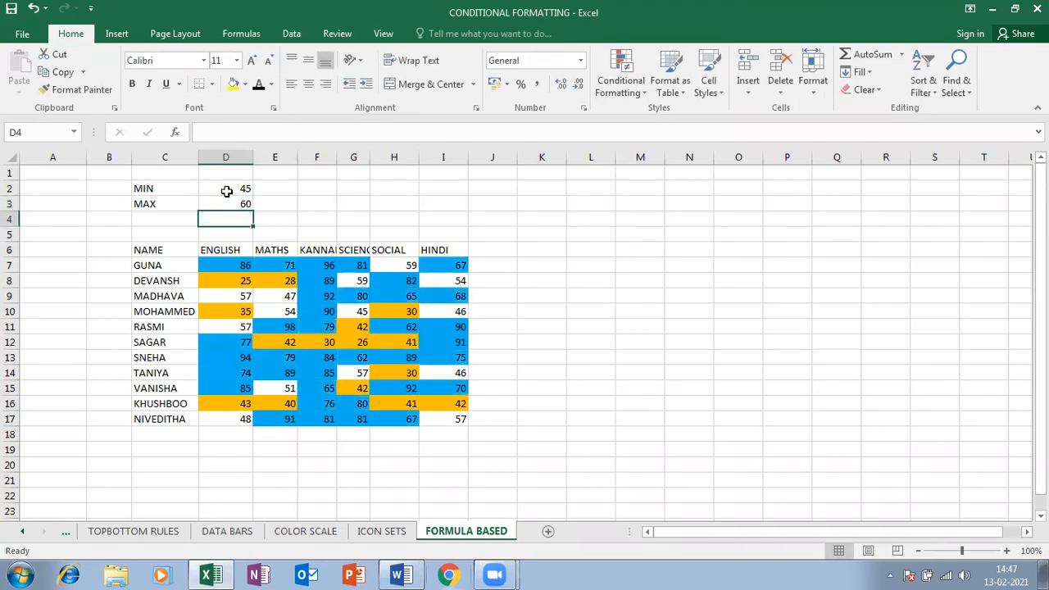
# Change MAX in D3 to 90 and MIN in D2 to 40
pyautogui.press('Up')
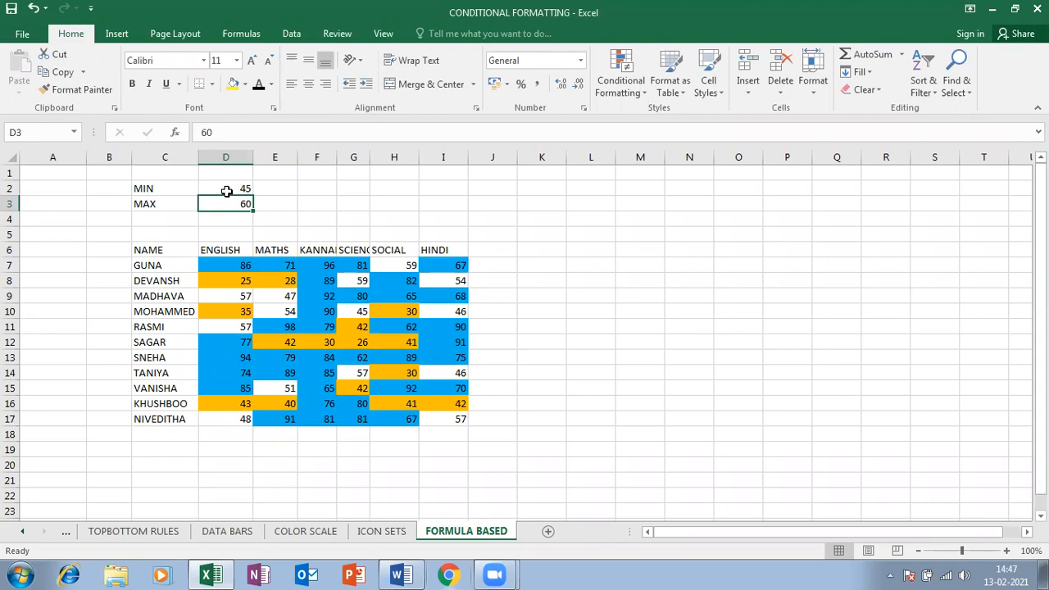
pyautogui.write('90')
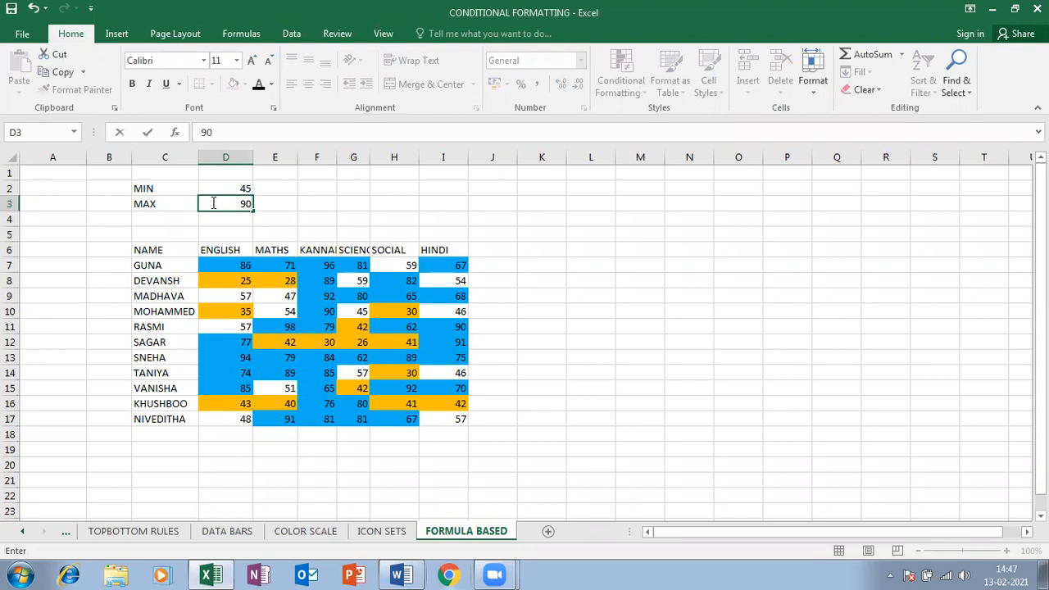
pyautogui.press('Return')
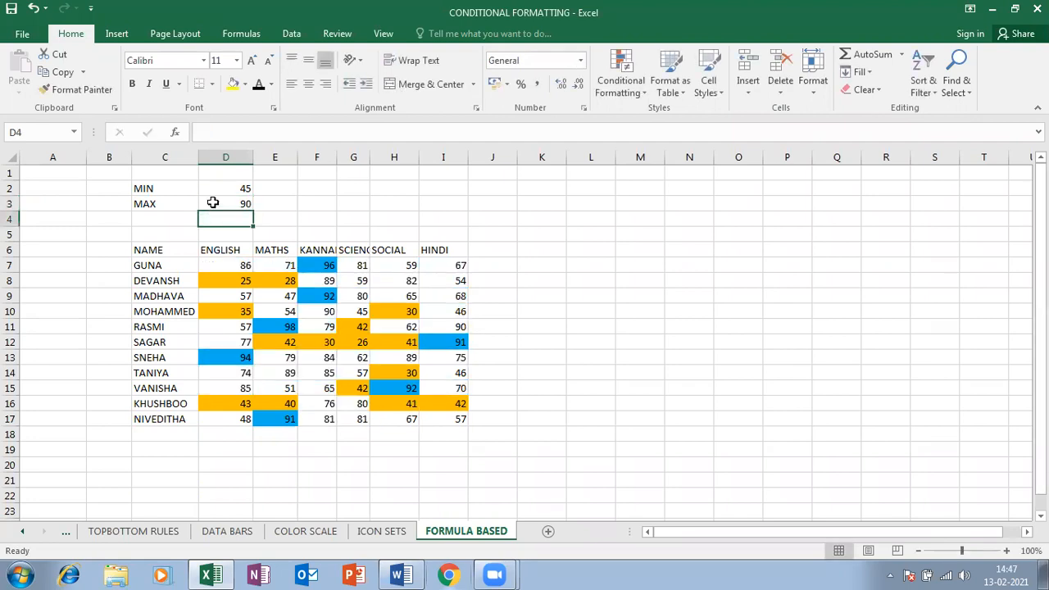
pyautogui.press('Up')
pyautogui.press('Up')
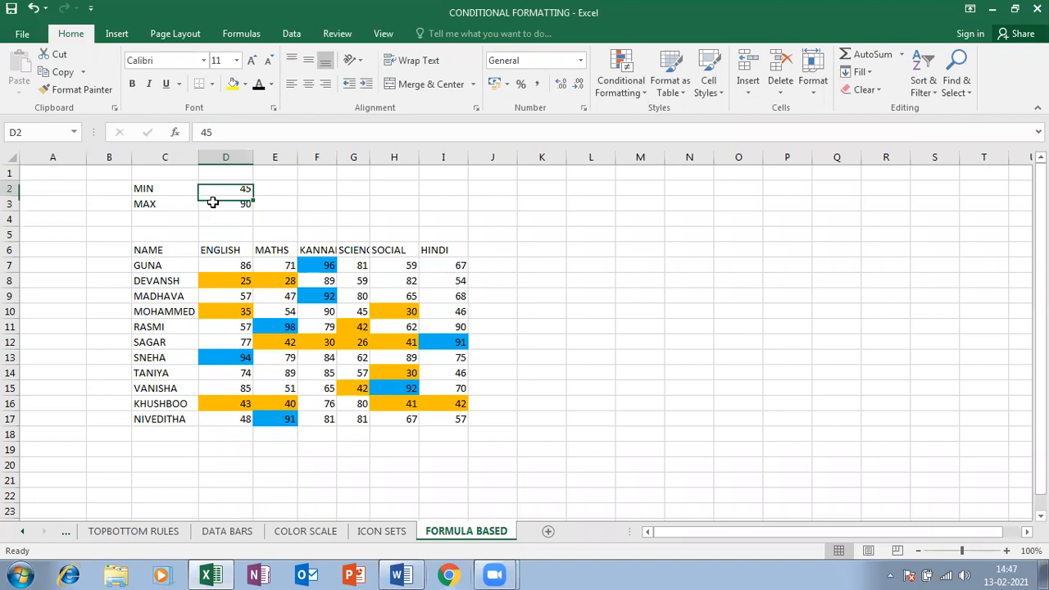
pyautogui.write('40')
pyautogui.press('Return')
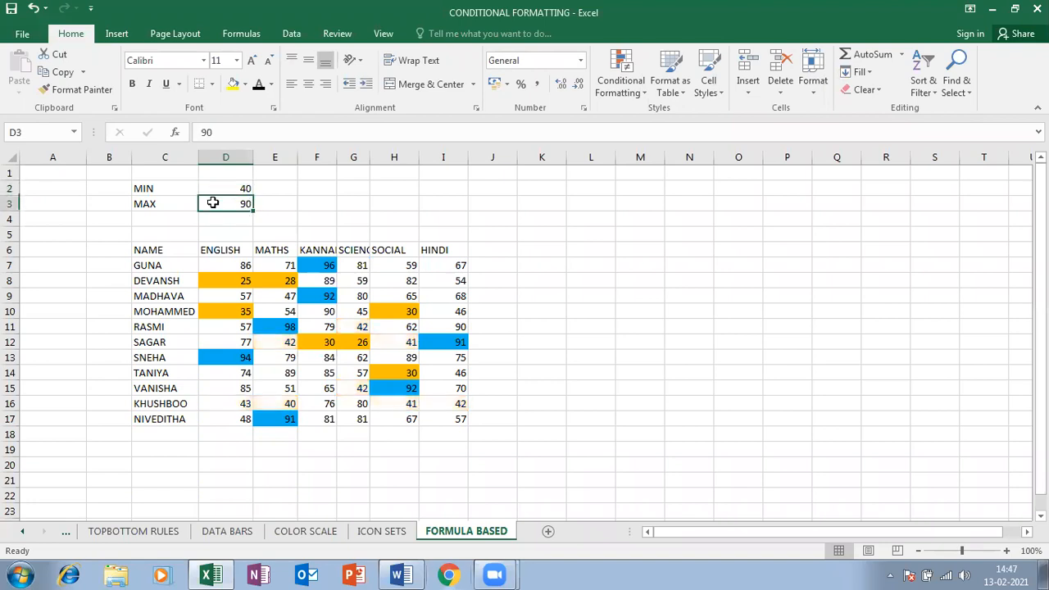
pyautogui.press('Up')
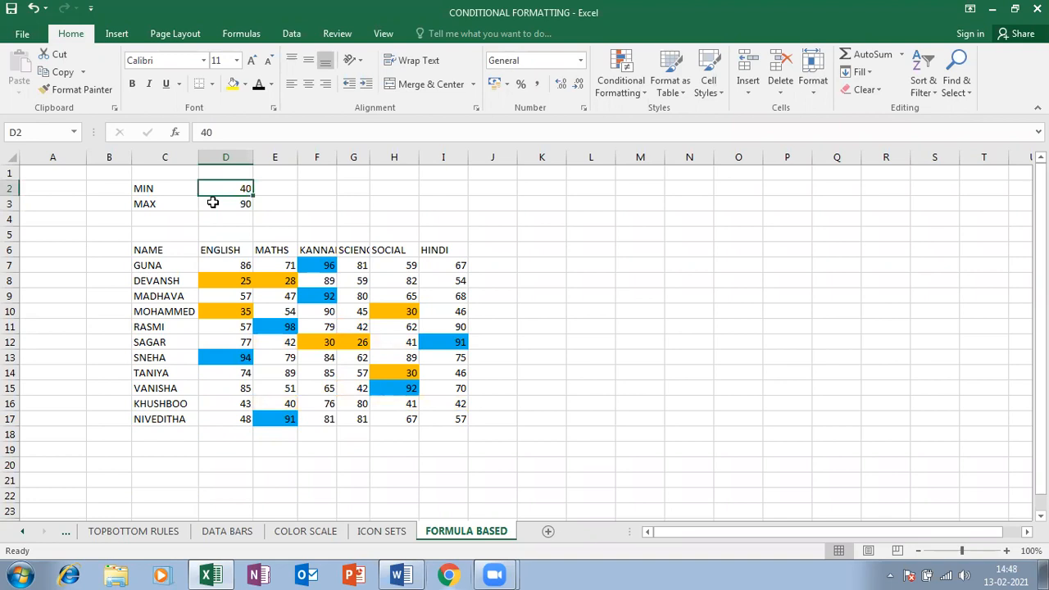
pyautogui.click(212, 202)
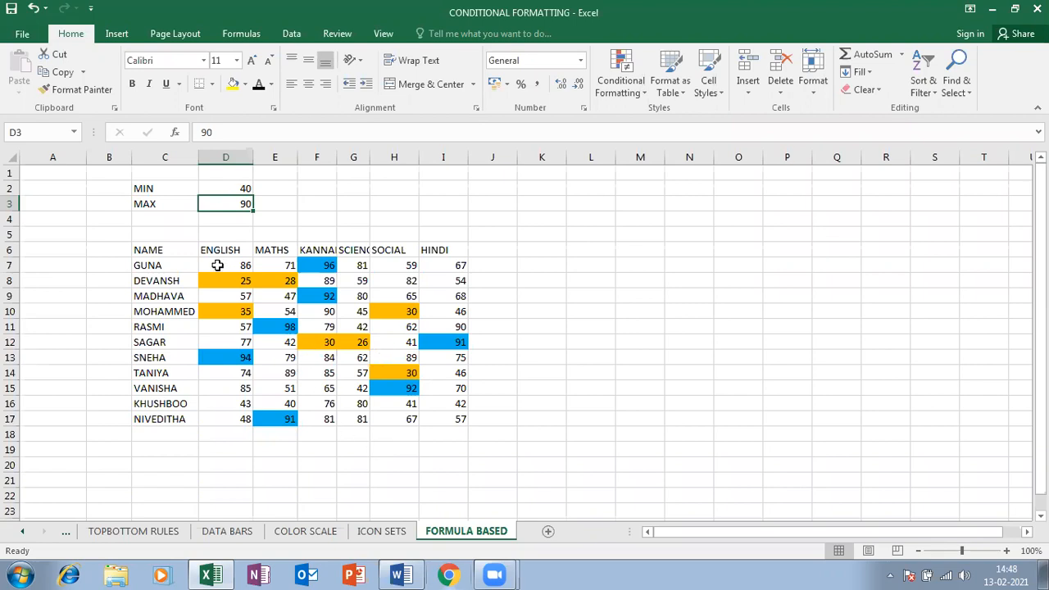
# Select the whole marks table, including the NAME column, and copy it
pyautogui.moveTo(217, 264); pyautogui.dragTo(439, 416)
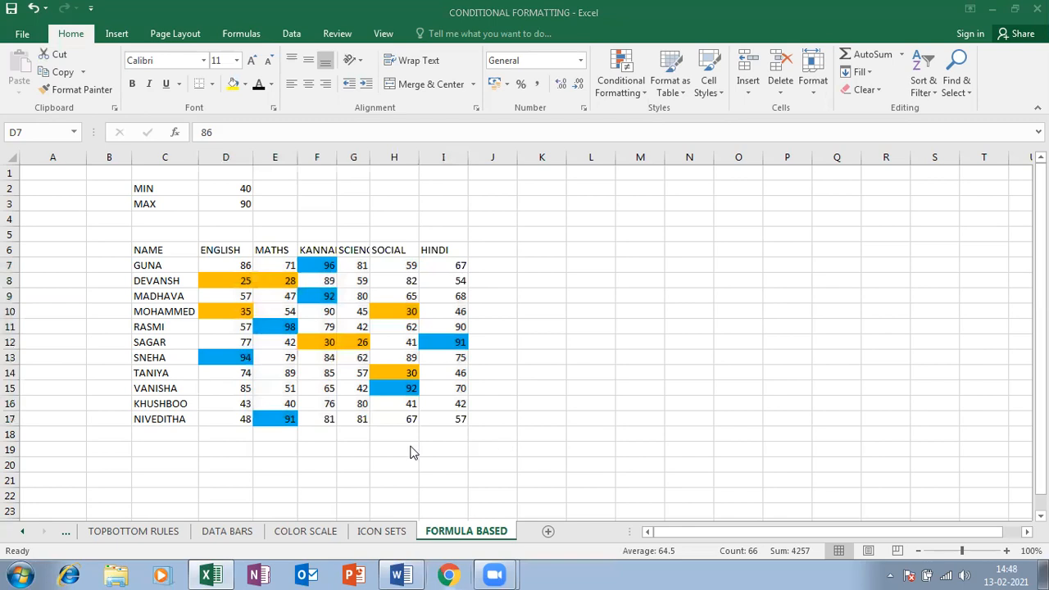
pyautogui.click(300, 255)
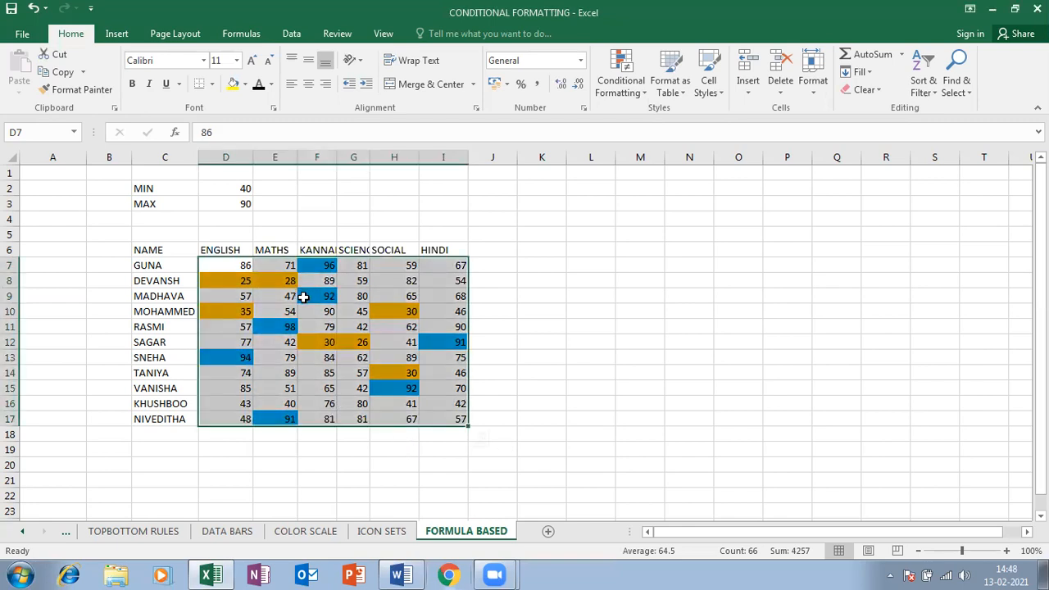
pyautogui.click(304, 295)
pyautogui.moveTo(250, 266); pyautogui.dragTo(421, 405)
pyautogui.click(963, 194)
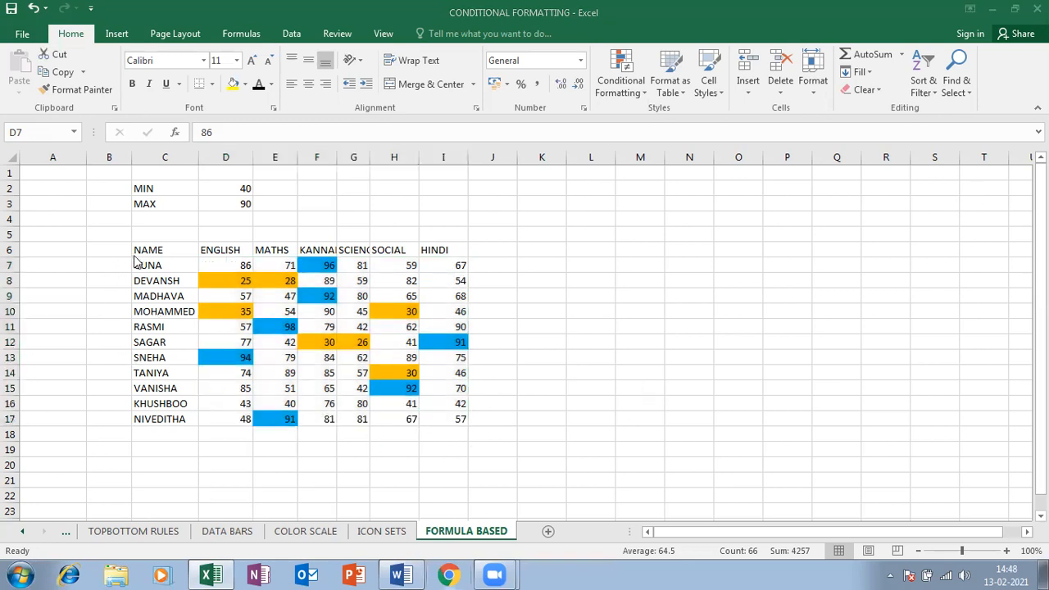
pyautogui.click(143, 249)
pyautogui.click(316, 358)
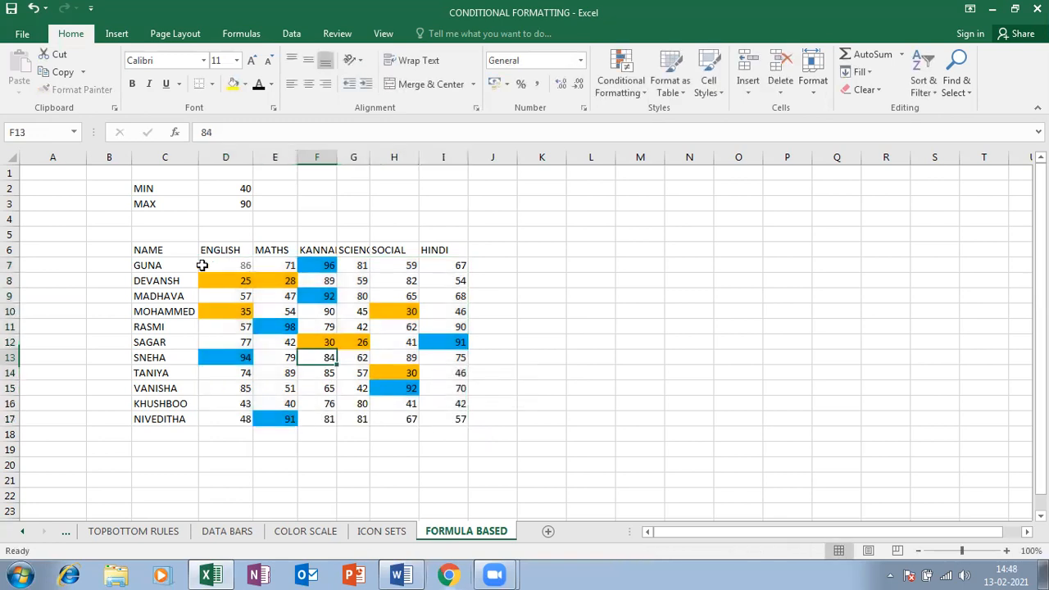
pyautogui.moveTo(148, 245); pyautogui.dragTo(639, 342)
pyautogui.hotkey('ctrl', 'c')
# Paste the table at M6 as values only, select N7:S17, and autofit column M
pyautogui.click(616, 249)
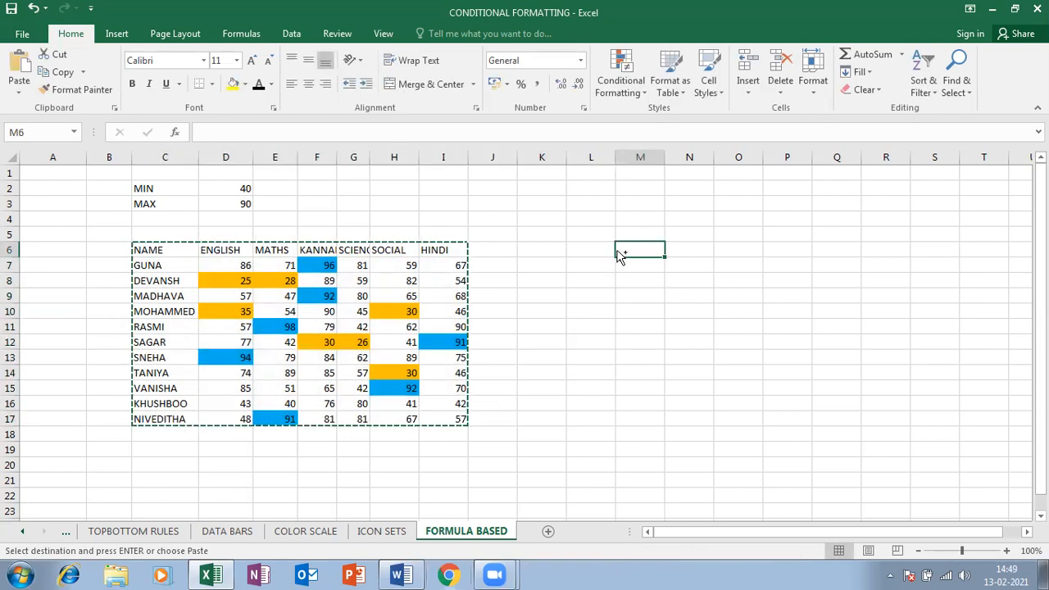
pyautogui.hotkey('ctrl', 'v')
pyautogui.click(1003, 437)
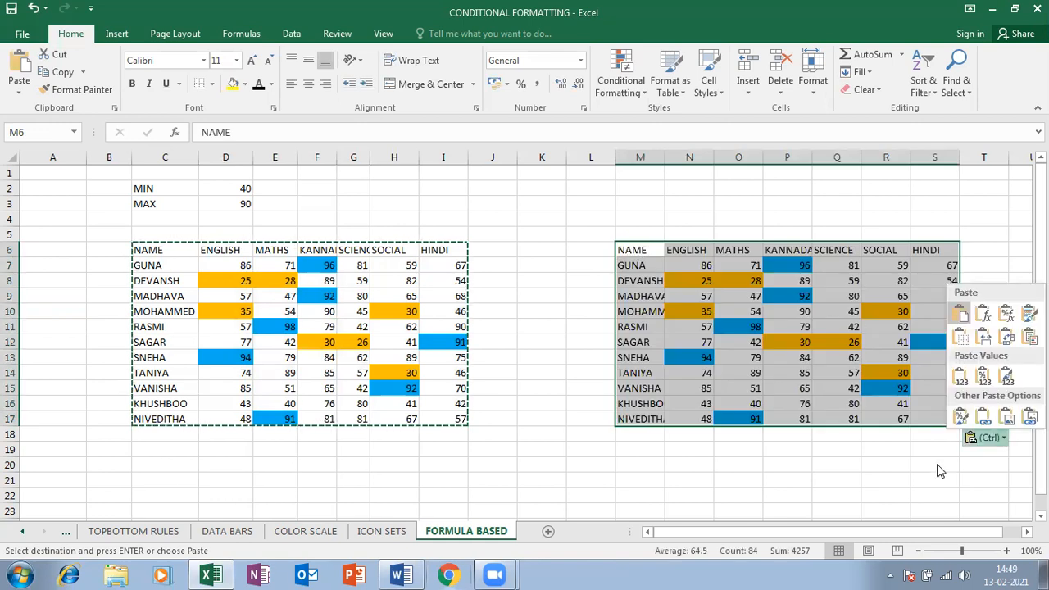
pyautogui.click(957, 378)
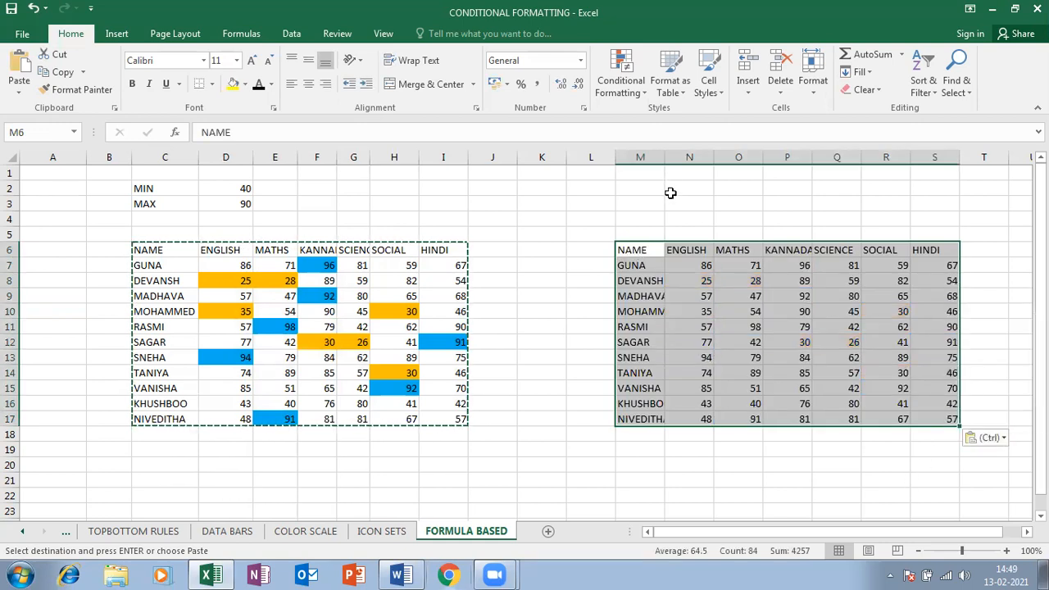
pyautogui.moveTo(676, 269); pyautogui.dragTo(937, 419)
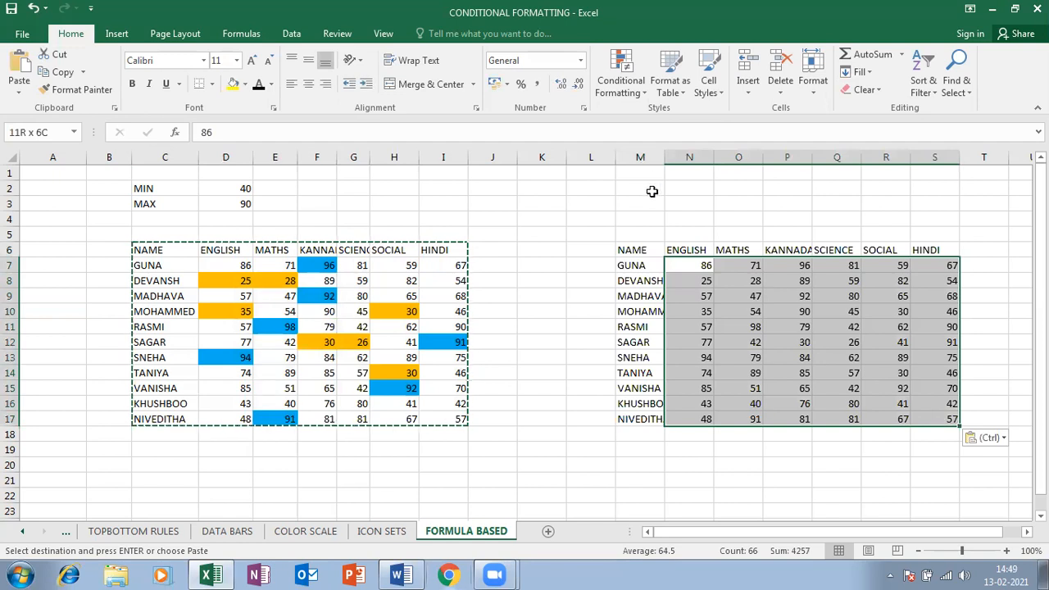
pyautogui.doubleClick(664, 156)
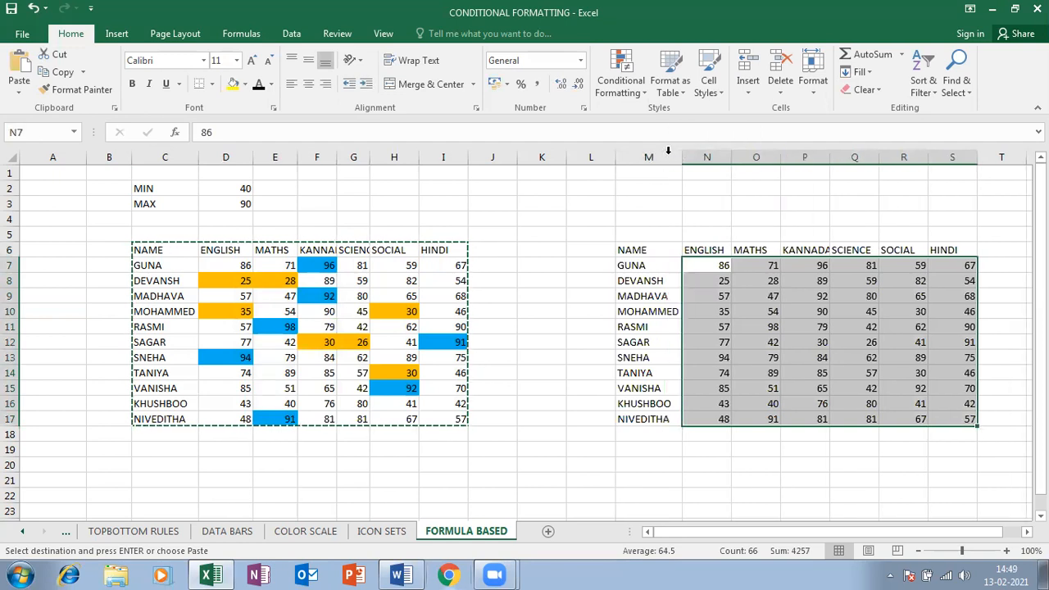
# Create a new formula rule reading =ISEVEN(N7) with a relative N7 reference
pyautogui.click(623, 76)
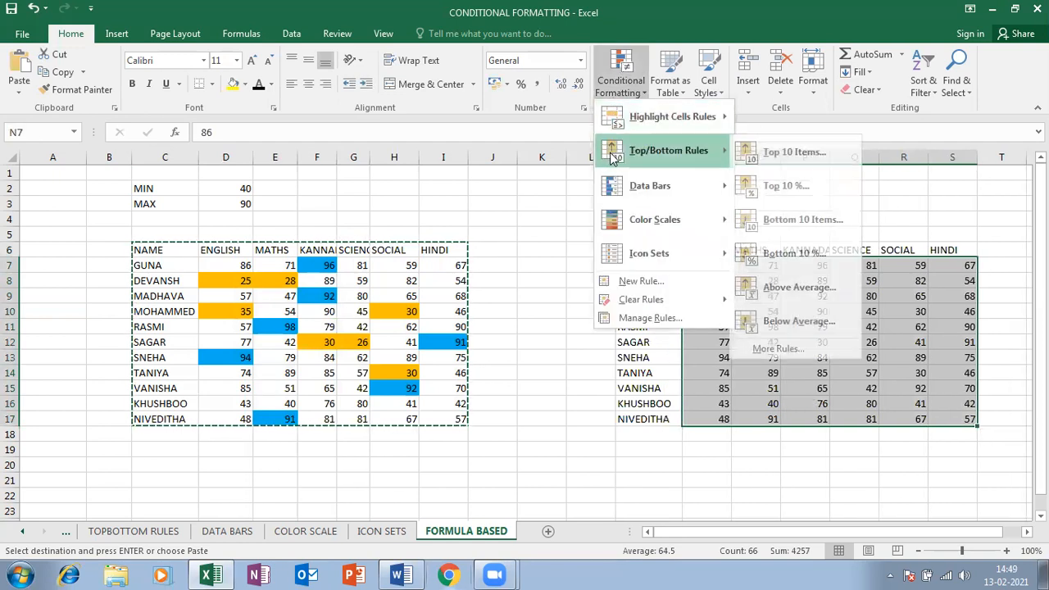
pyautogui.click(683, 285)
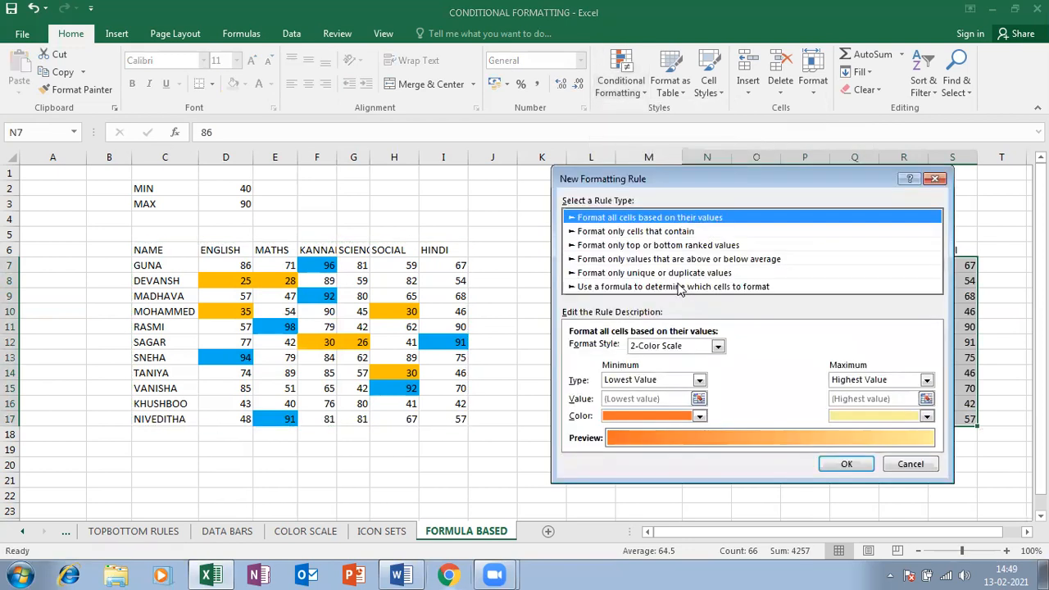
pyautogui.click(674, 286)
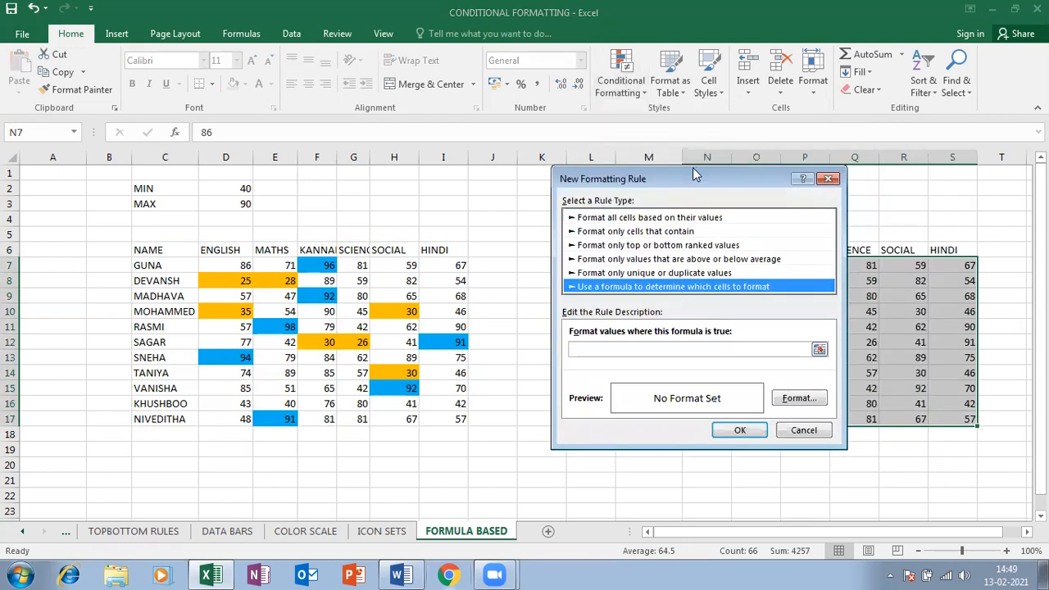
pyautogui.moveTo(688, 185); pyautogui.dragTo(396, 150)
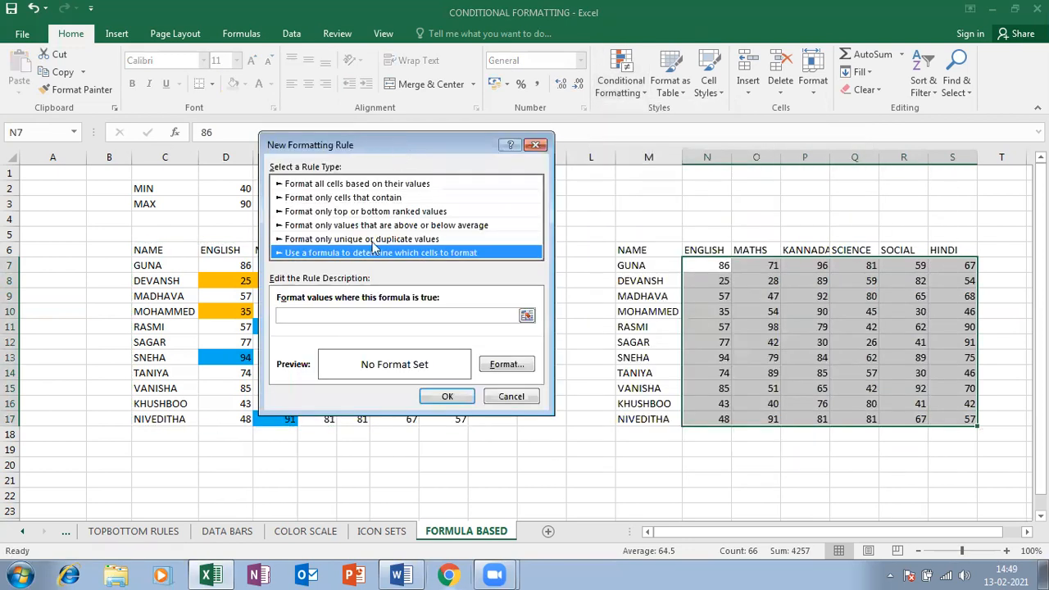
pyautogui.click(353, 318)
pyautogui.write('=')
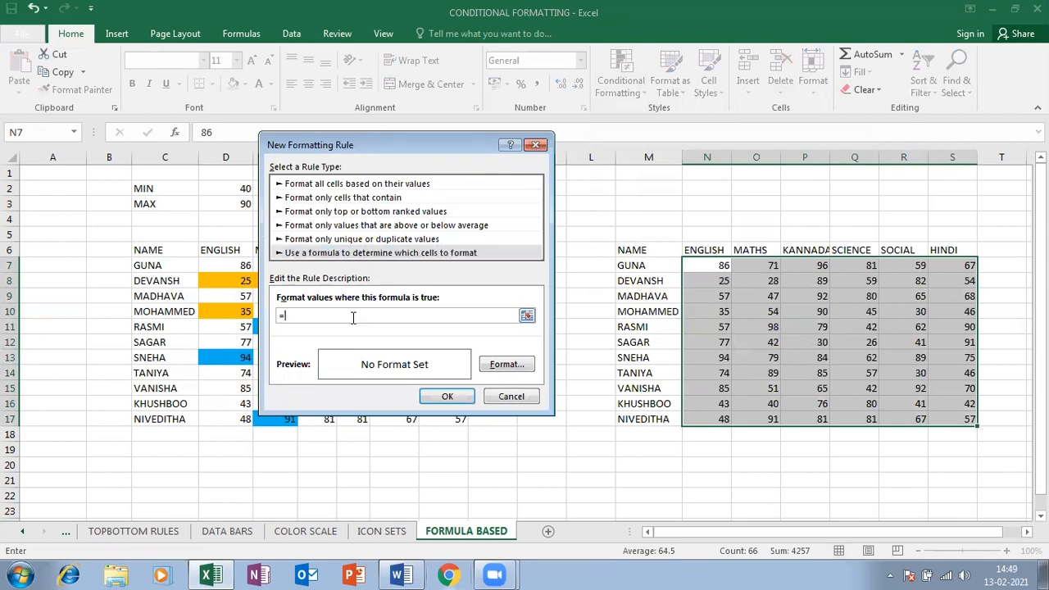
pyautogui.write('ISEVEN(')
pyautogui.click(710, 269)
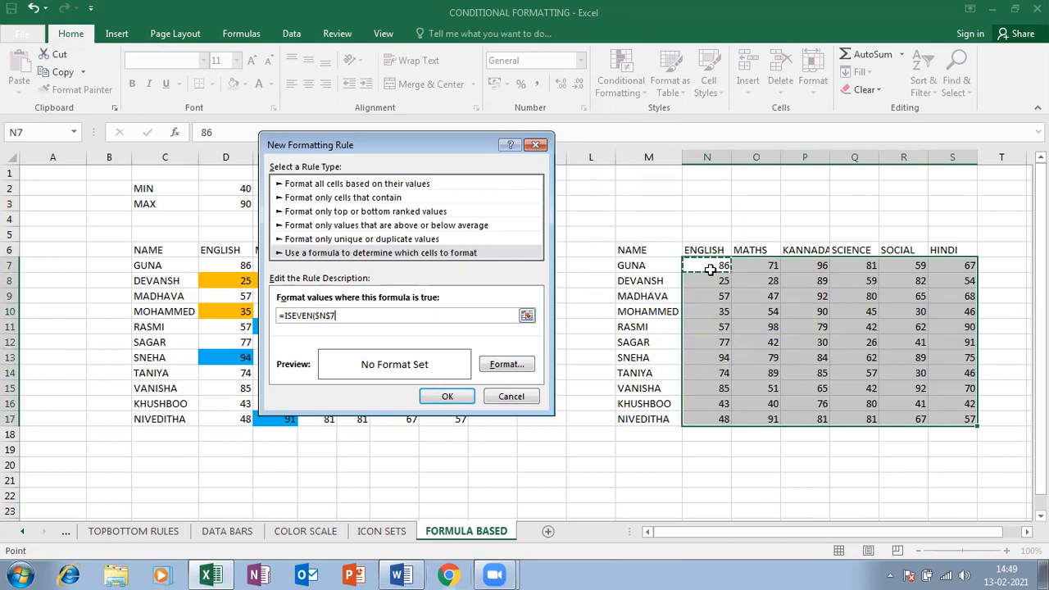
pyautogui.press('F4')
pyautogui.press('F4')
pyautogui.press('F4')
pyautogui.write(')')
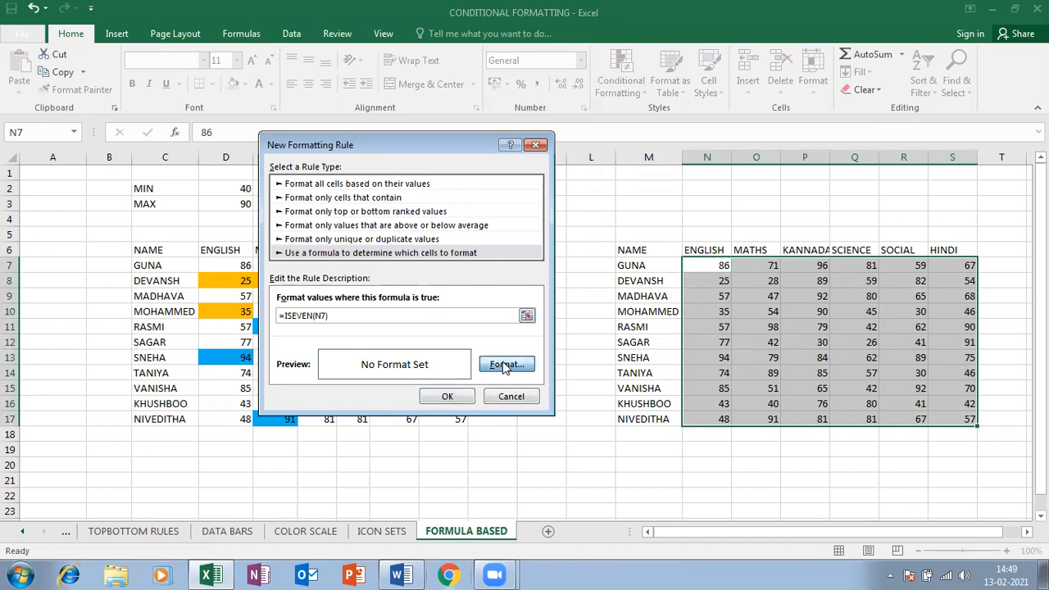
# Set a blue fill for the ISEVEN rule and apply it
pyautogui.click(505, 364)
pyautogui.click(632, 291)
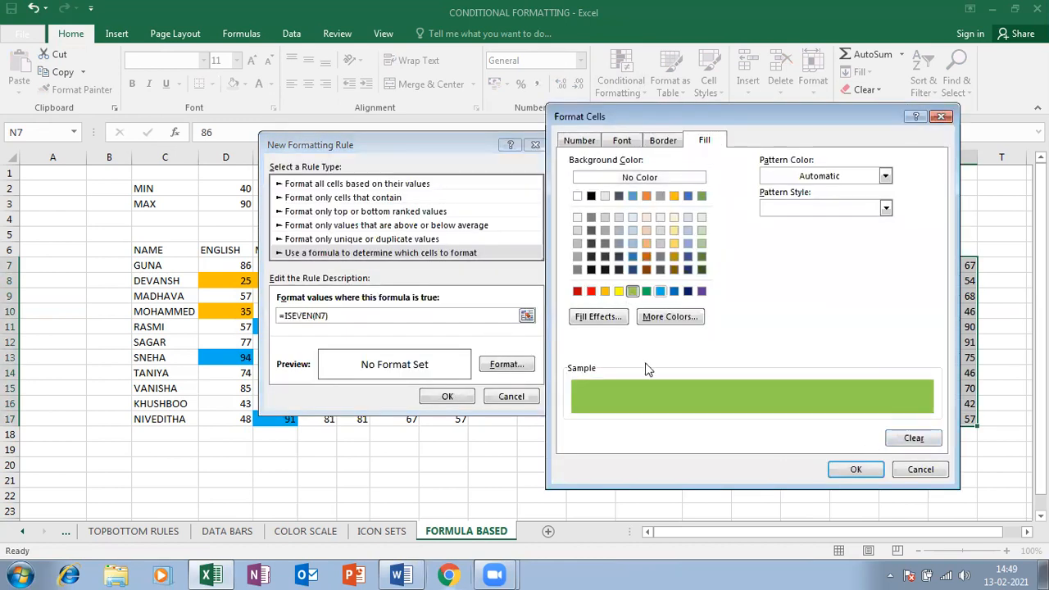
pyautogui.click(659, 291)
pyautogui.click(855, 469)
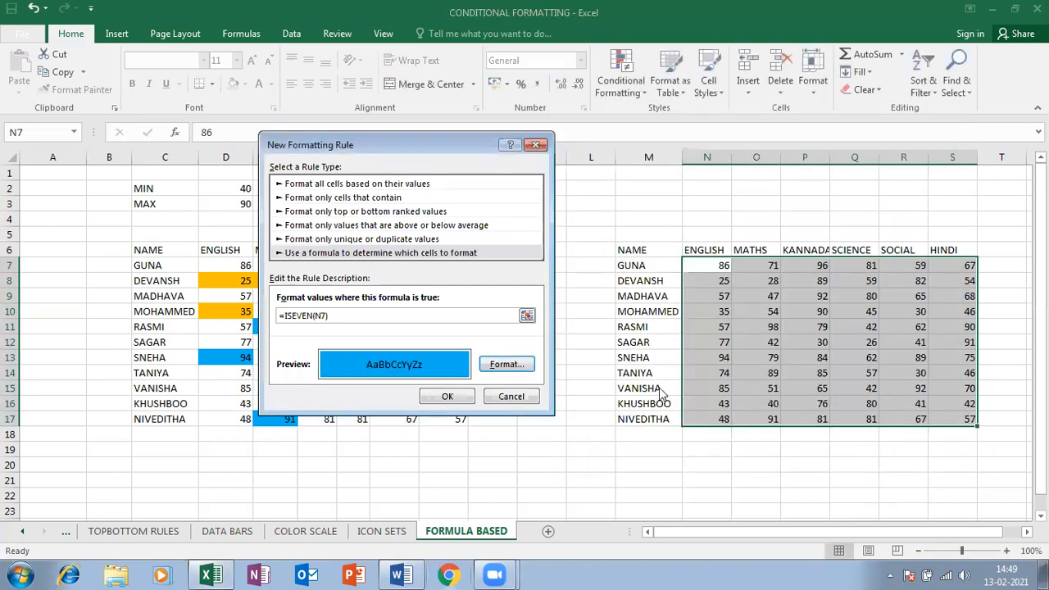
pyautogui.click(446, 396)
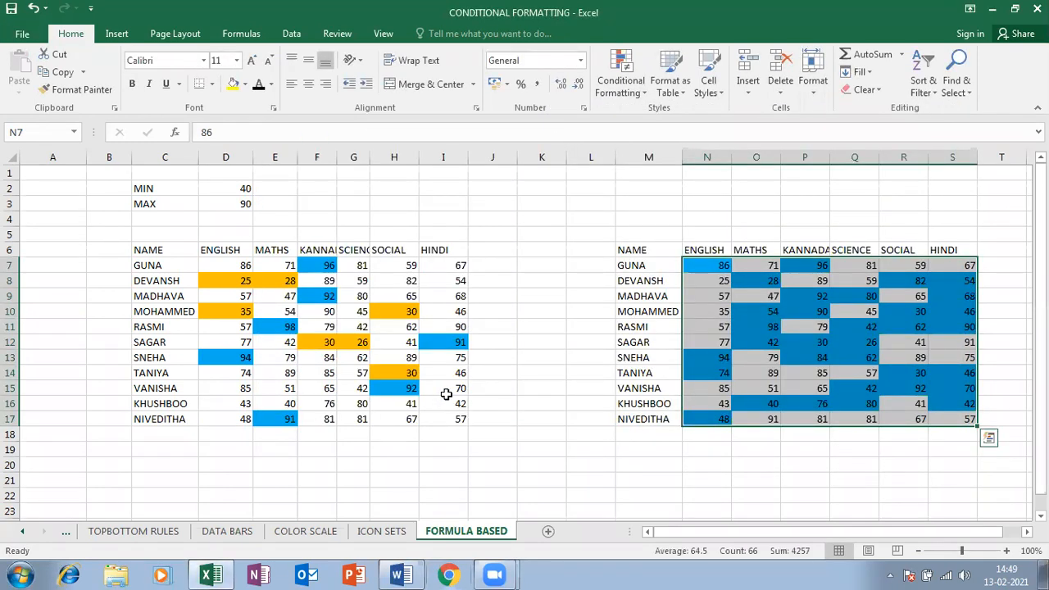
# Open a new conditional formatting rule, then cancel it
pyautogui.click(620, 92)
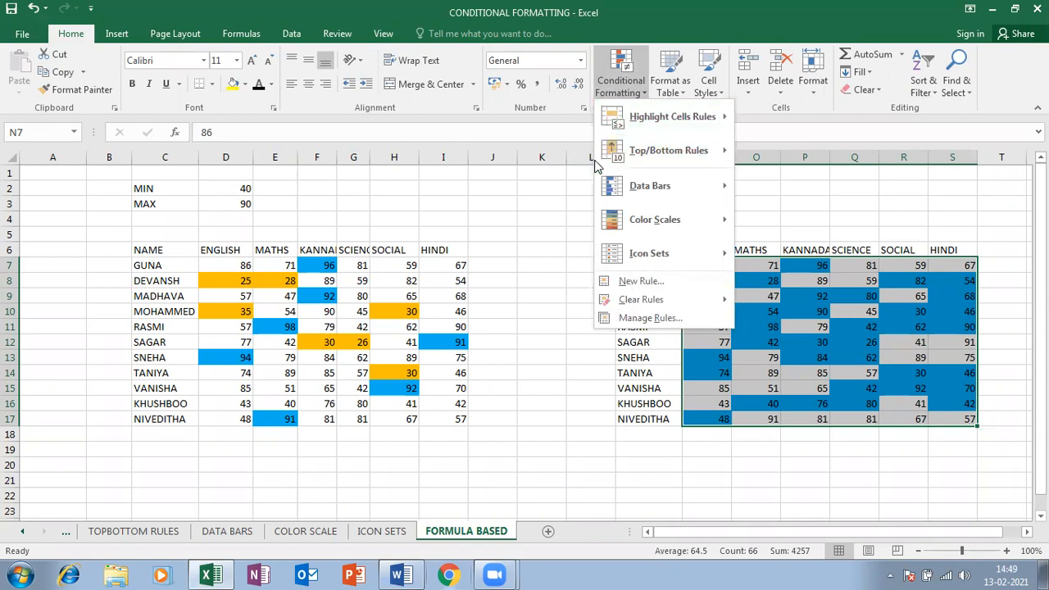
pyautogui.moveTo(665, 163)
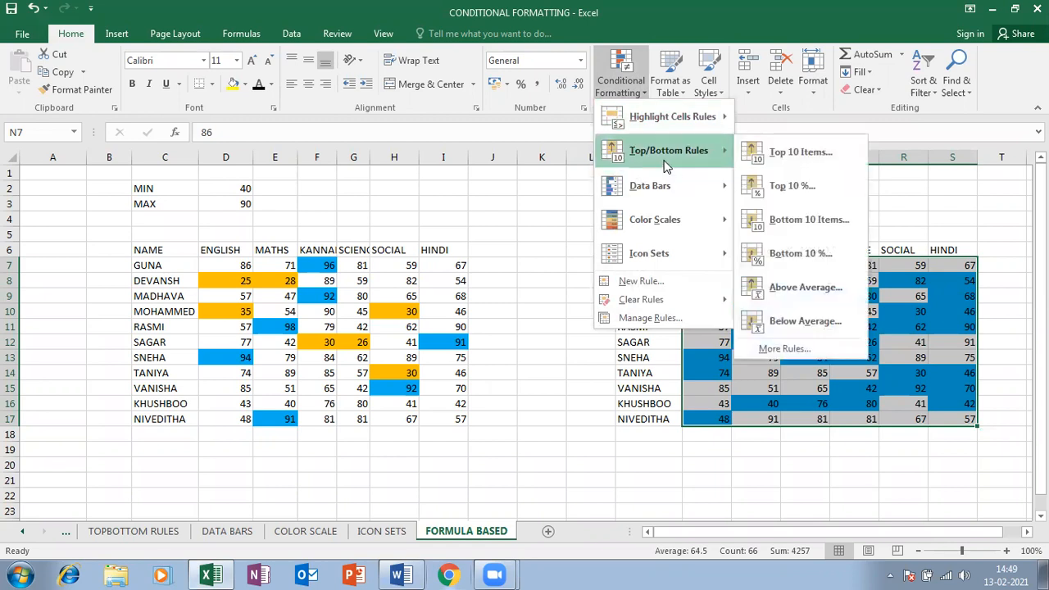
pyautogui.click(633, 283)
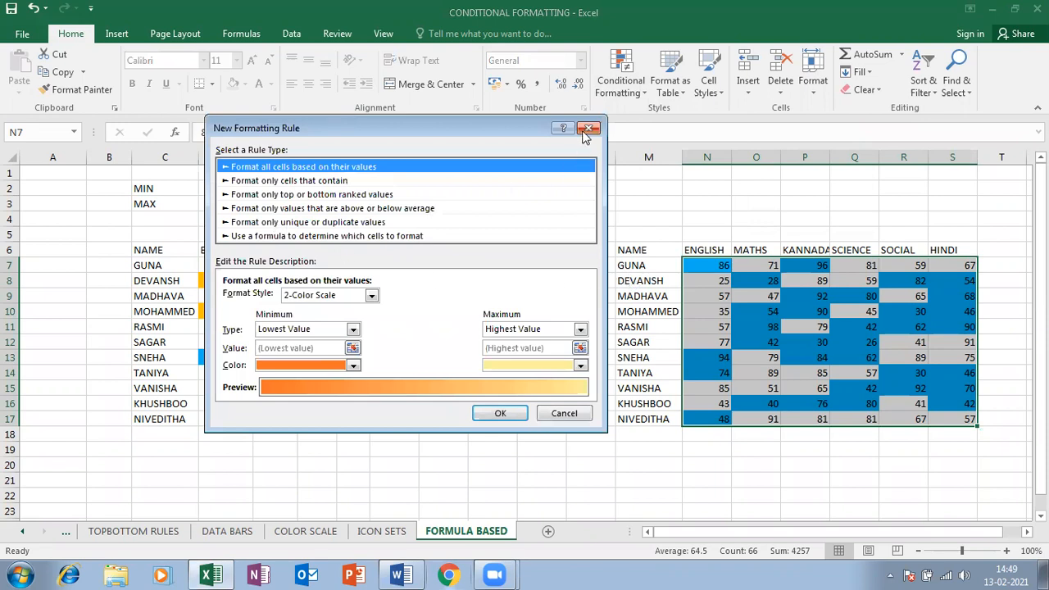
pyautogui.click(588, 129)
pyautogui.click(670, 82)
pyautogui.click(619, 88)
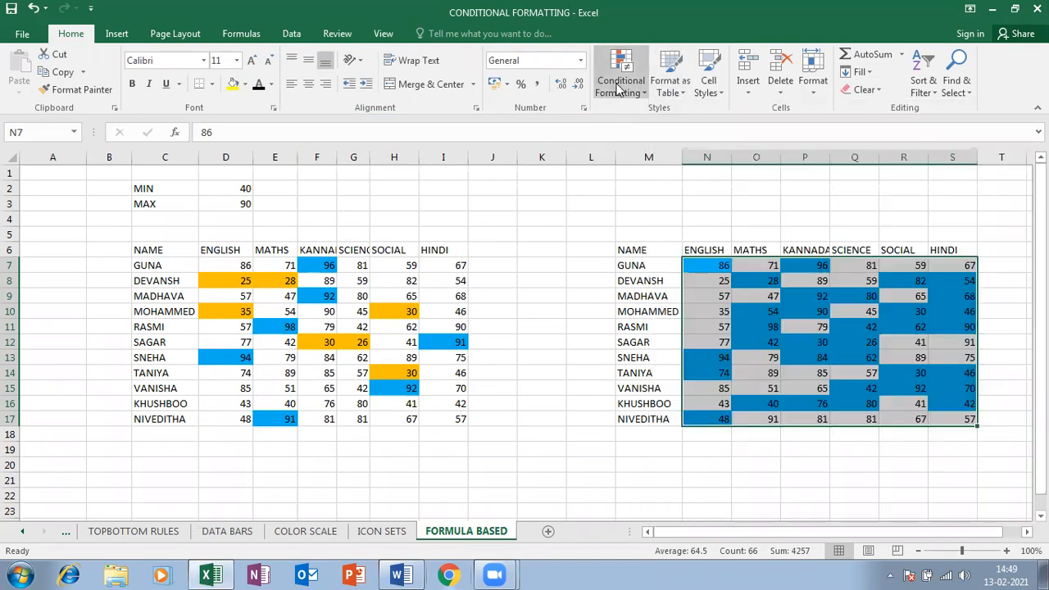
# Create a new formula rule reading =ISODD(N7) with a relative N7 reference
pyautogui.click(618, 89)
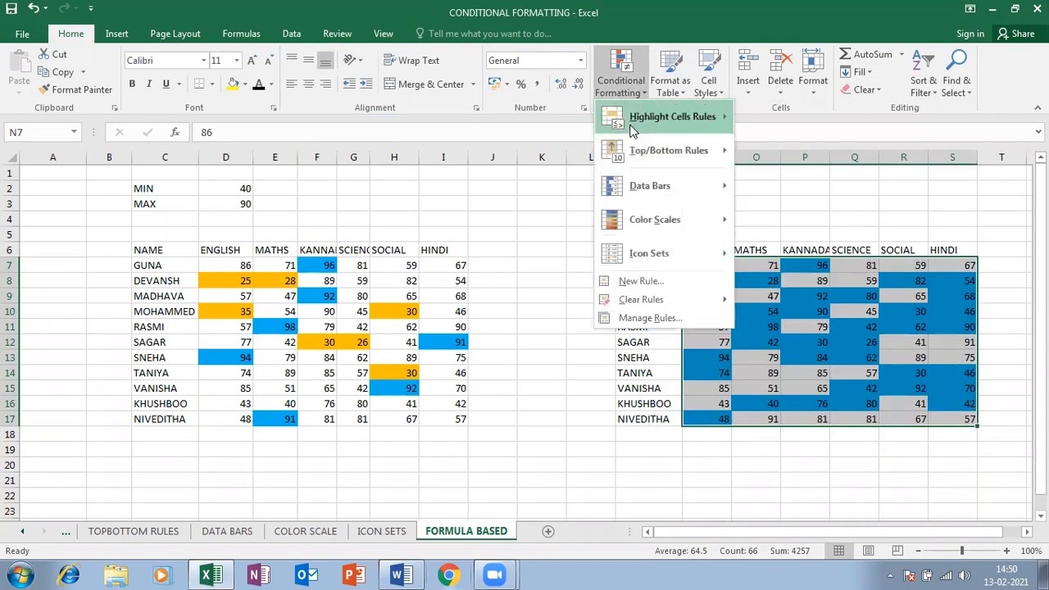
pyautogui.click(645, 281)
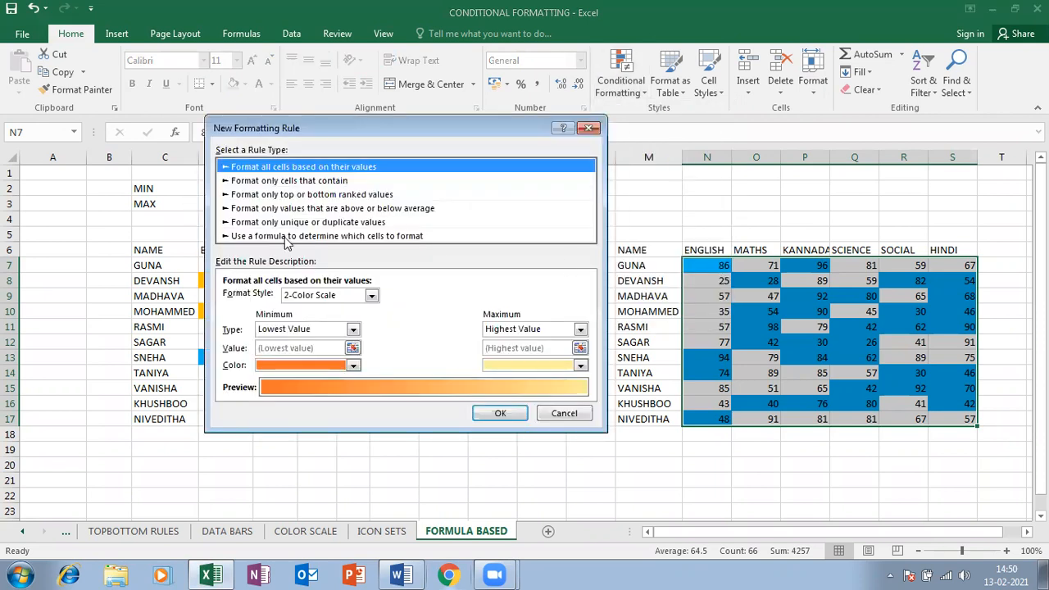
pyautogui.click(286, 236)
pyautogui.click(295, 298)
pyautogui.write('=')
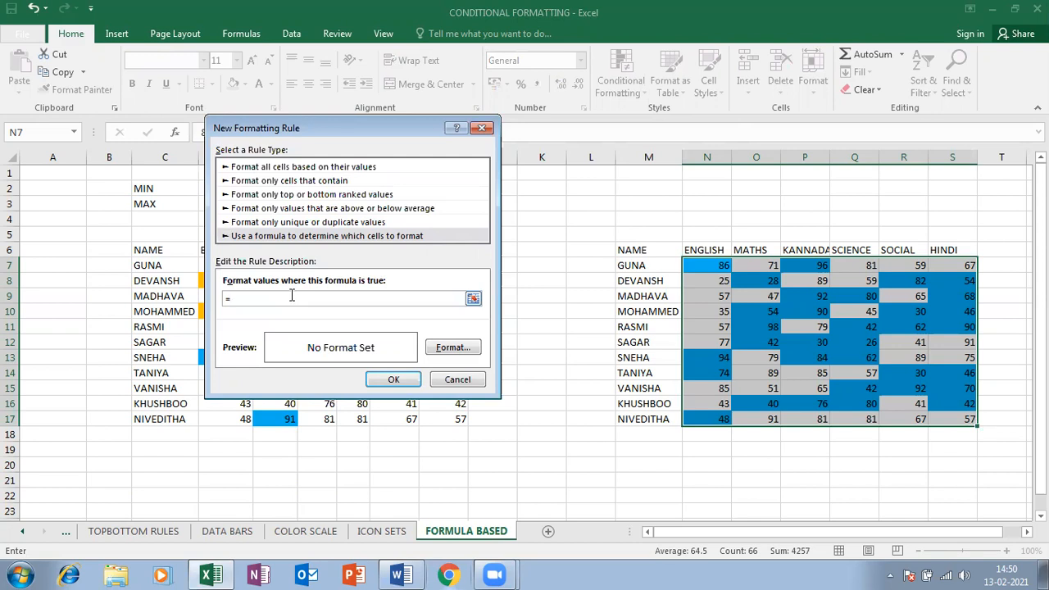
pyautogui.write('SODD(')
pyautogui.click(721, 262)
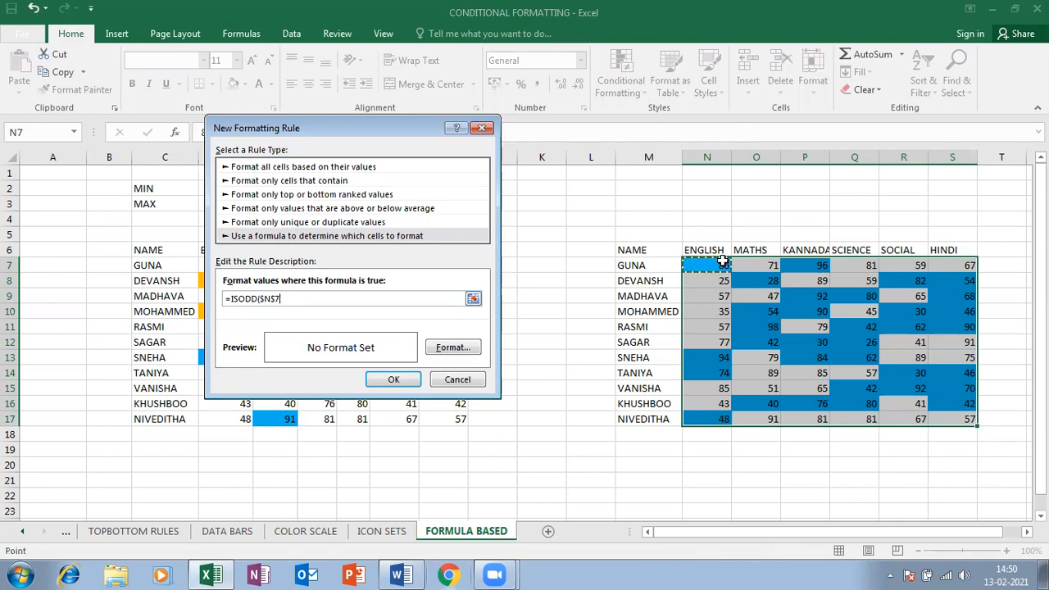
pyautogui.press('F4')
pyautogui.press('F4')
pyautogui.press('F4')
pyautogui.write(')')
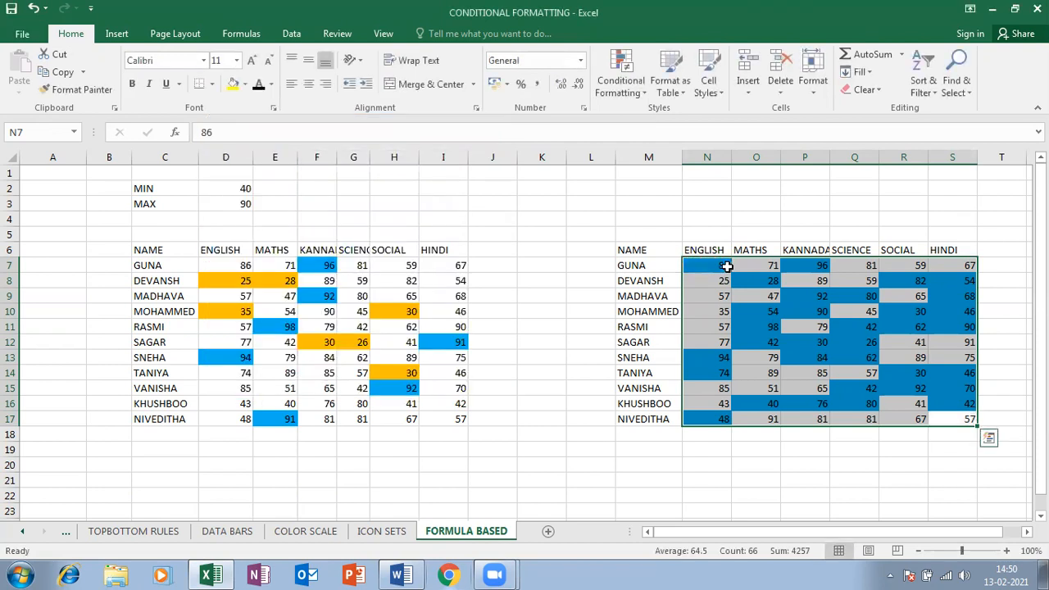
# Begin another new formula-based rule, then cancel it
pyautogui.click(629, 96)
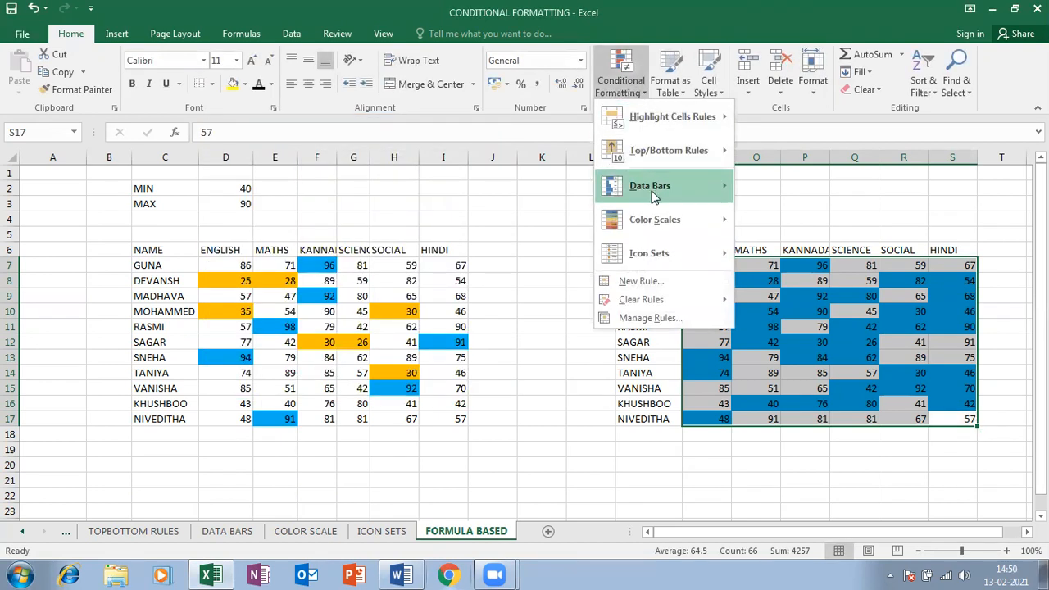
pyautogui.click(655, 281)
pyautogui.click(294, 219)
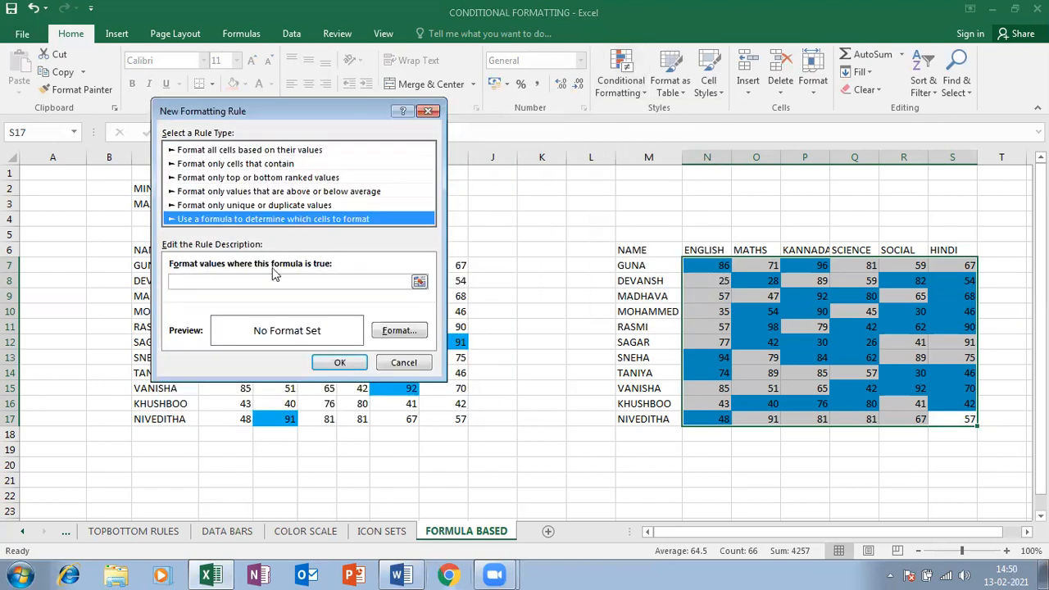
pyautogui.click(403, 362)
# In the Rules Manager, give the ISODD rule a green fill and apply it
pyautogui.click(621, 82)
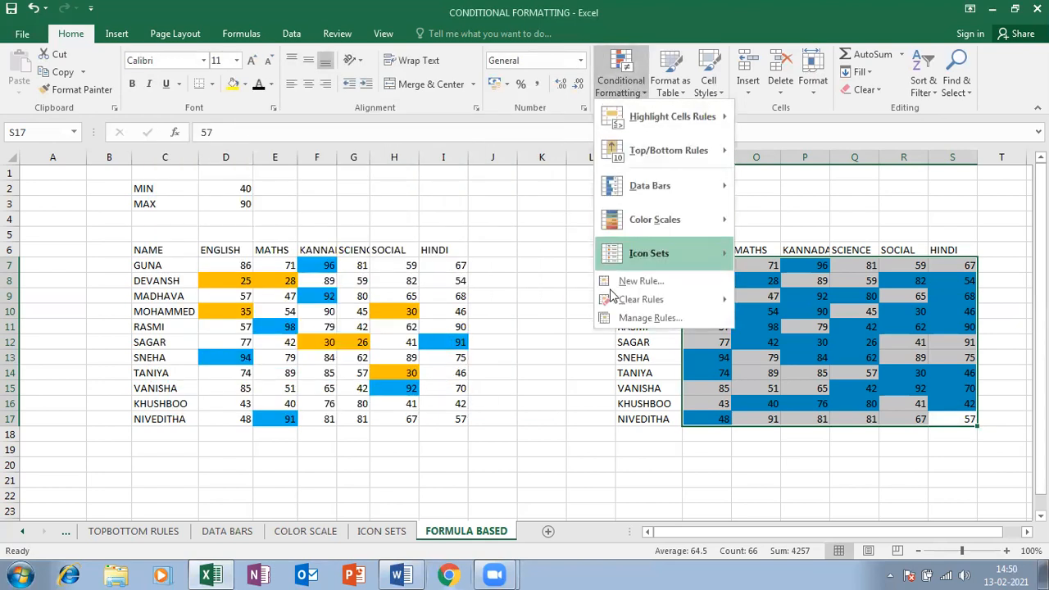
pyautogui.click(613, 326)
pyautogui.click(226, 222)
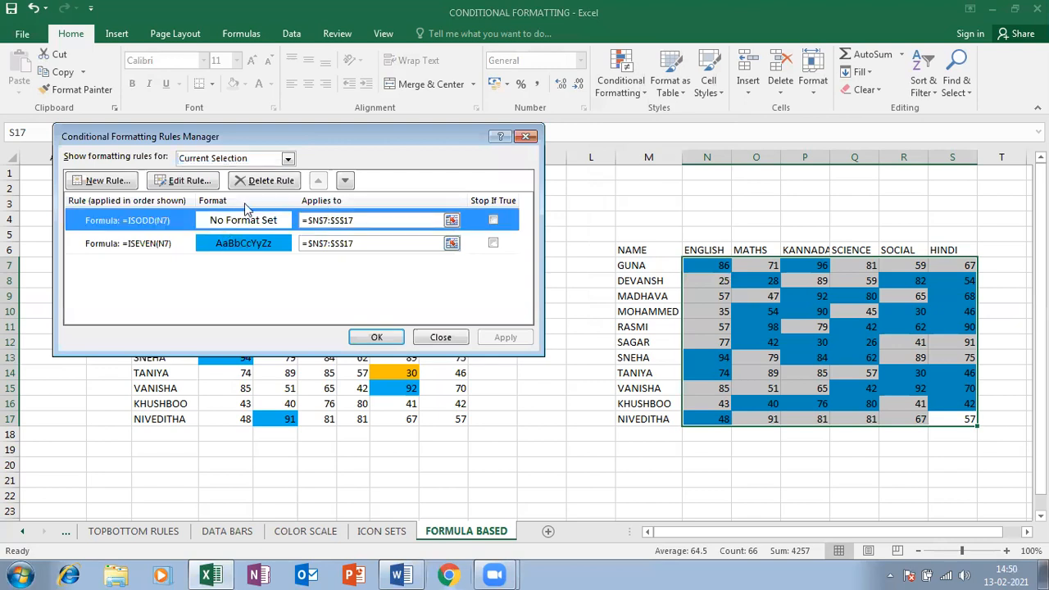
pyautogui.click(193, 181)
pyautogui.click(264, 281)
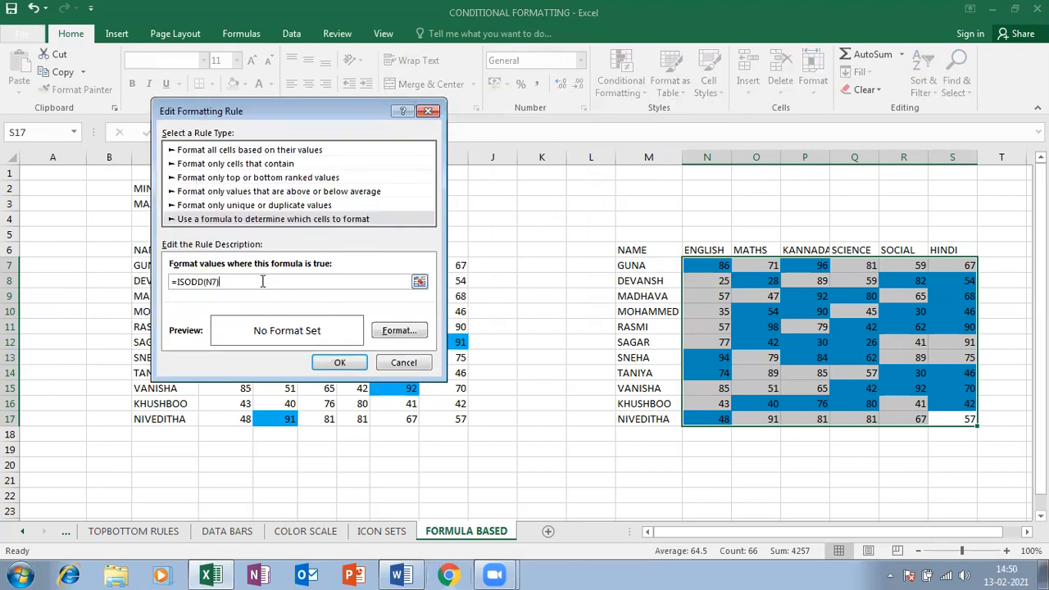
pyautogui.click(399, 334)
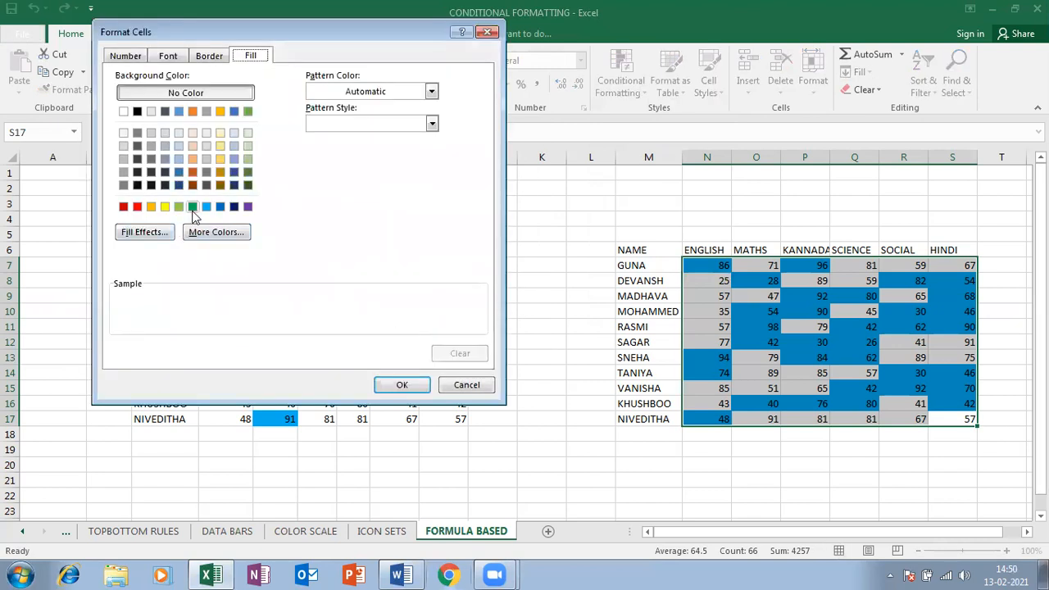
pyautogui.click(179, 207)
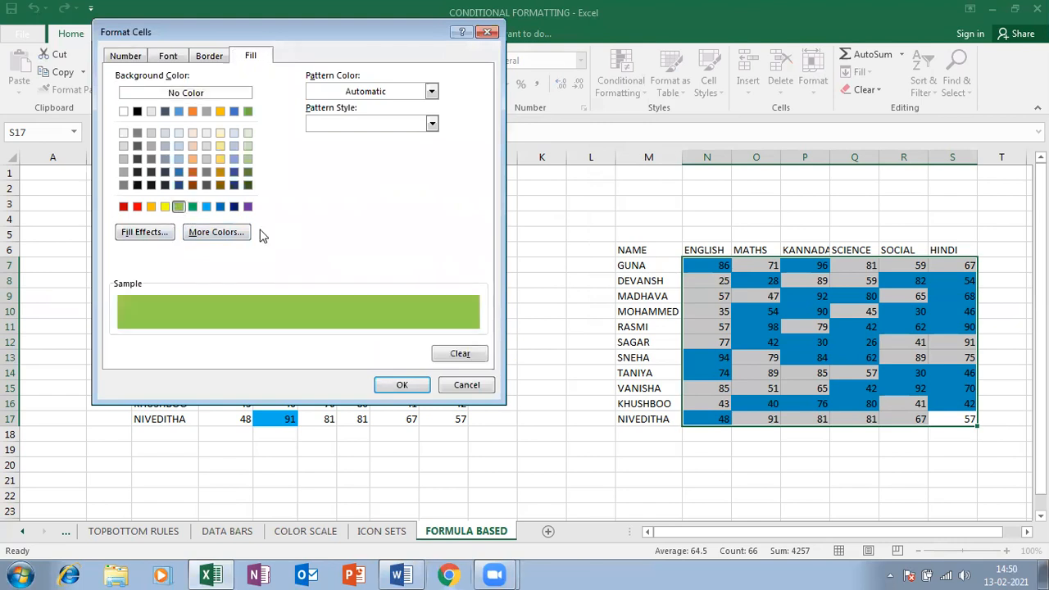
pyautogui.click(402, 385)
pyautogui.click(340, 363)
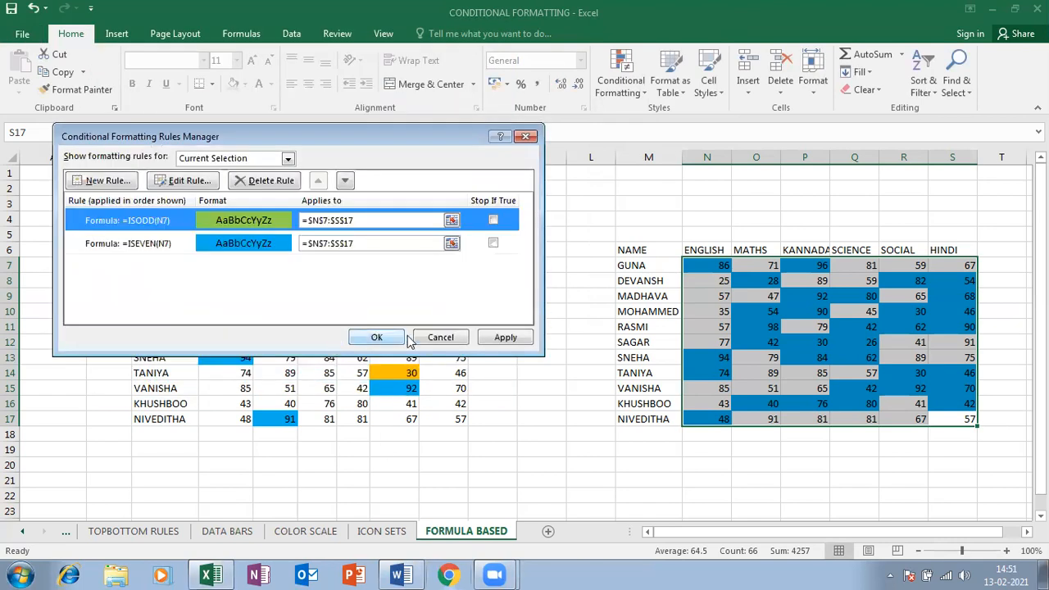
pyautogui.click(369, 337)
pyautogui.click(804, 326)
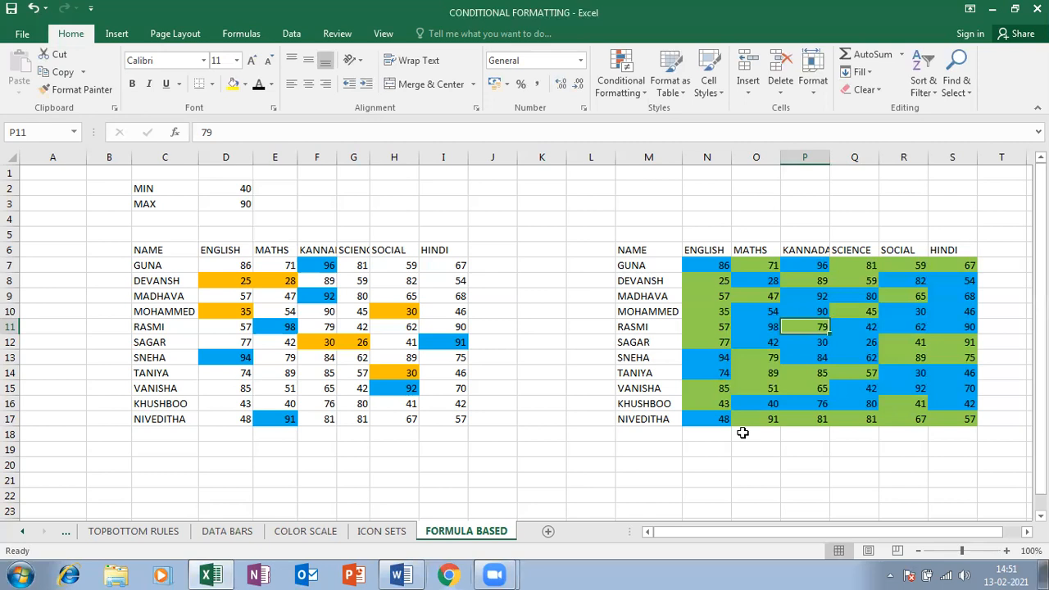
# Save the CONDITIONAL FORMATTING workbook and quit Excel
pyautogui.click(212, 485)
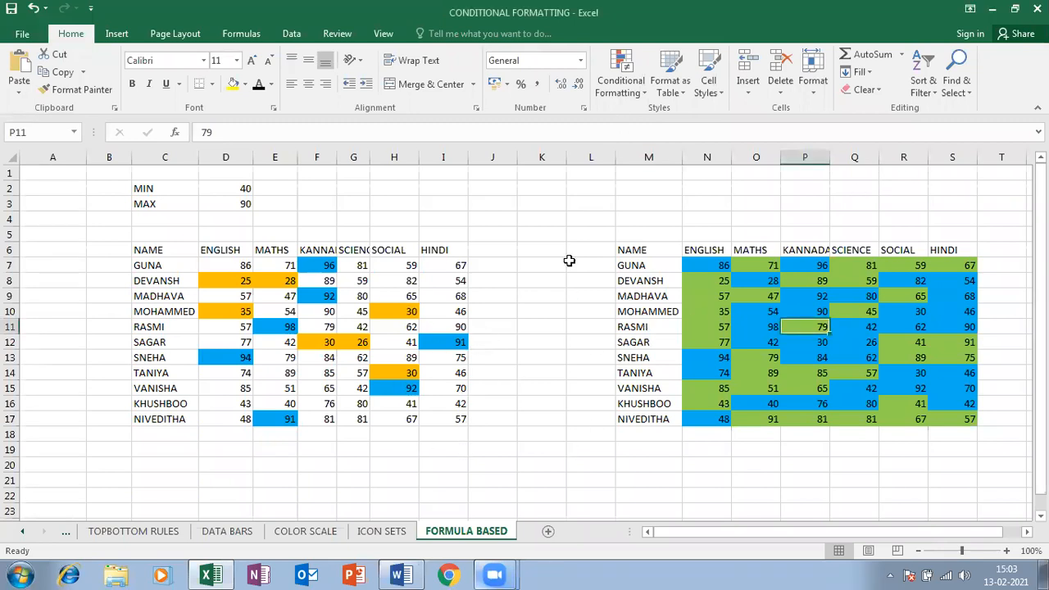
pyautogui.click(11, 10)
pyautogui.click(1038, 8)
# Relaunch Excel with Win+R and start a new blank workbook, Book1
pyautogui.rightClick(535, 303)
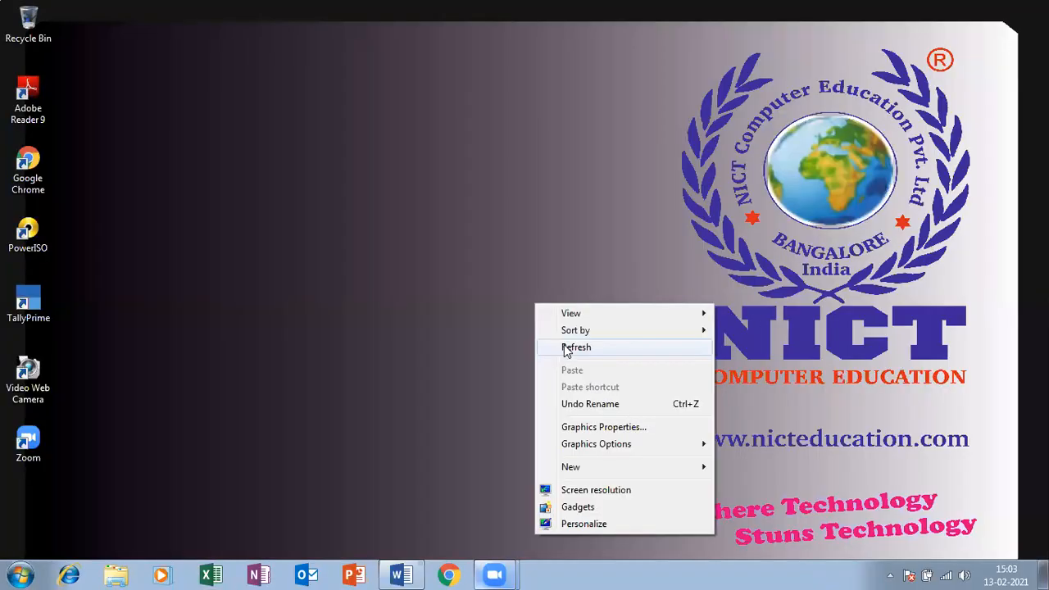
pyautogui.click(562, 348)
pyautogui.rightClick(516, 273)
pyautogui.click(566, 317)
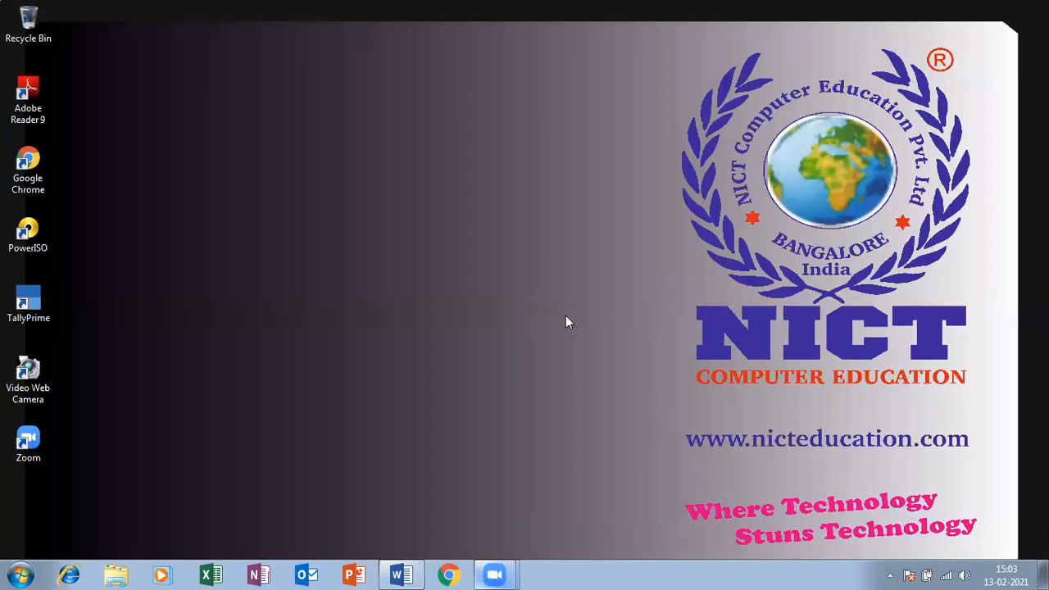
pyautogui.press('super+r')
pyautogui.press('Return')
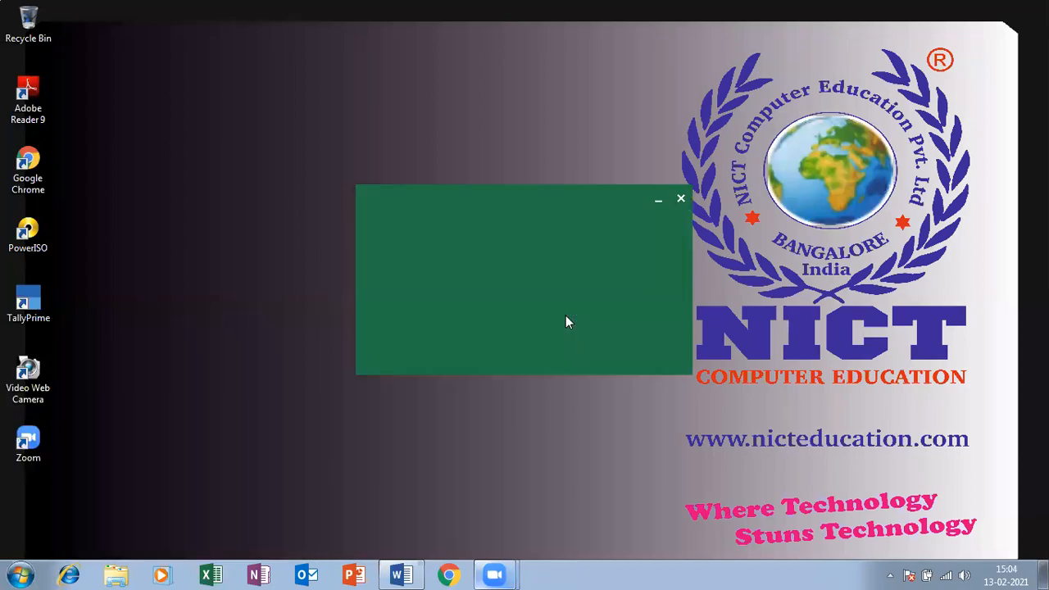
pyautogui.click(407, 217)
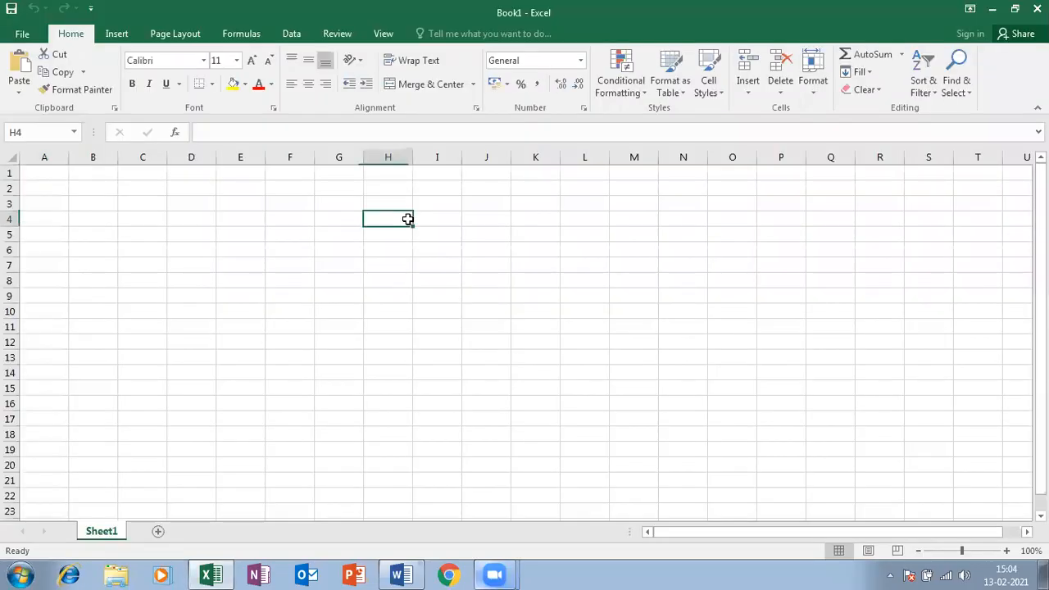
# Reopen the CONDITIONAL FORMATTING workbook from Recent and copy the marks table C6:I17
pyautogui.click(54, 177)
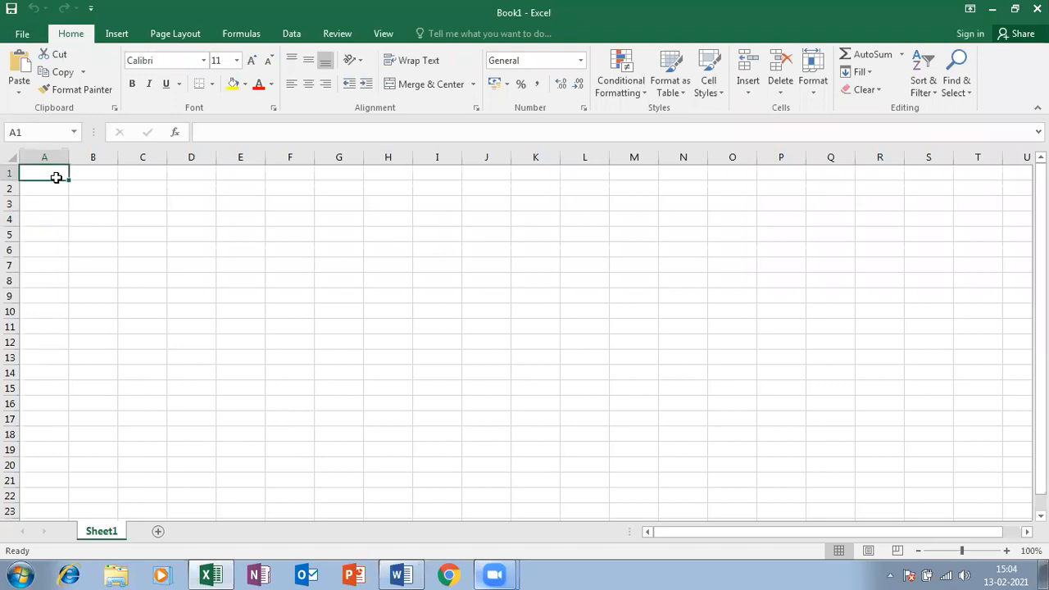
pyautogui.click(114, 35)
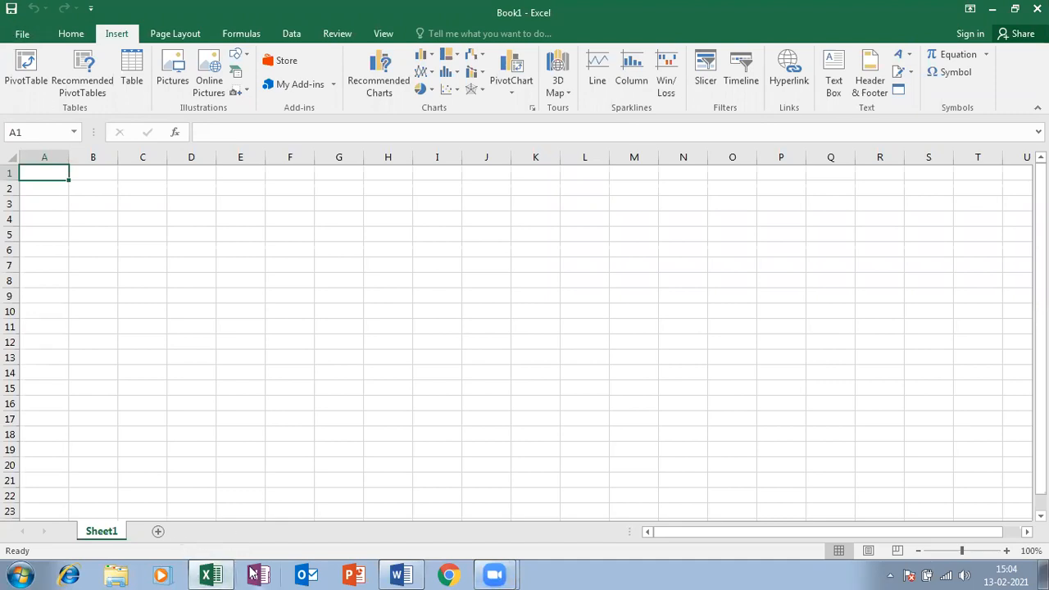
pyautogui.click(22, 34)
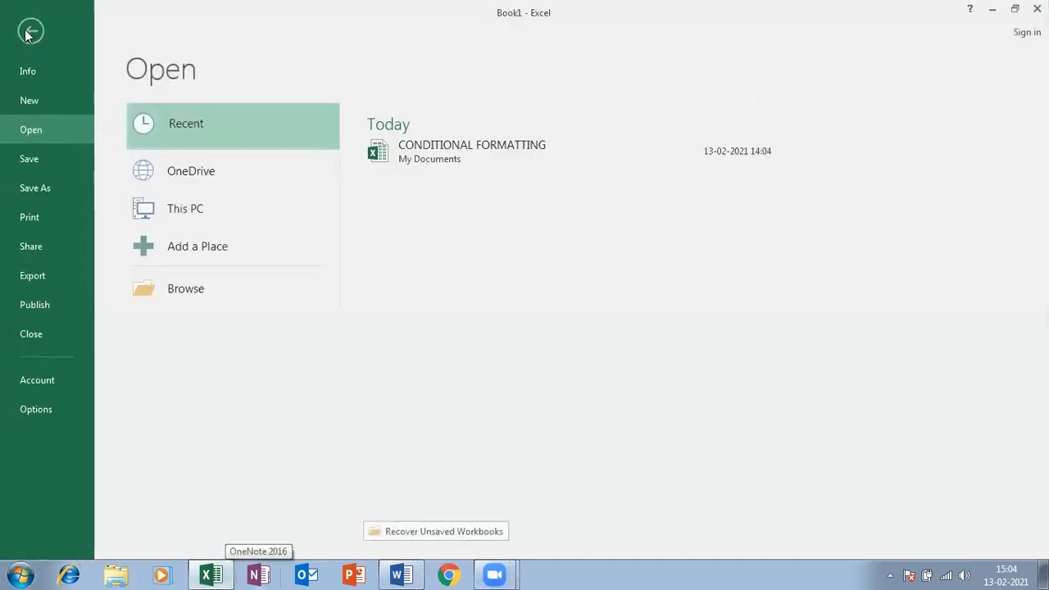
pyautogui.click(458, 146)
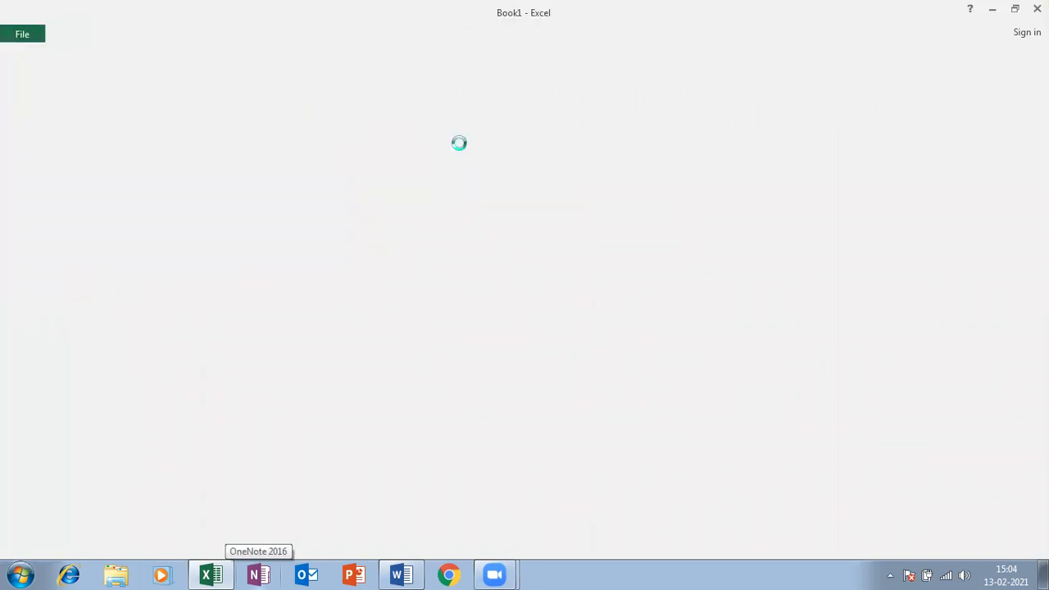
pyautogui.moveTo(145, 251); pyautogui.dragTo(438, 430)
pyautogui.hotkey('ctrl', 'c')
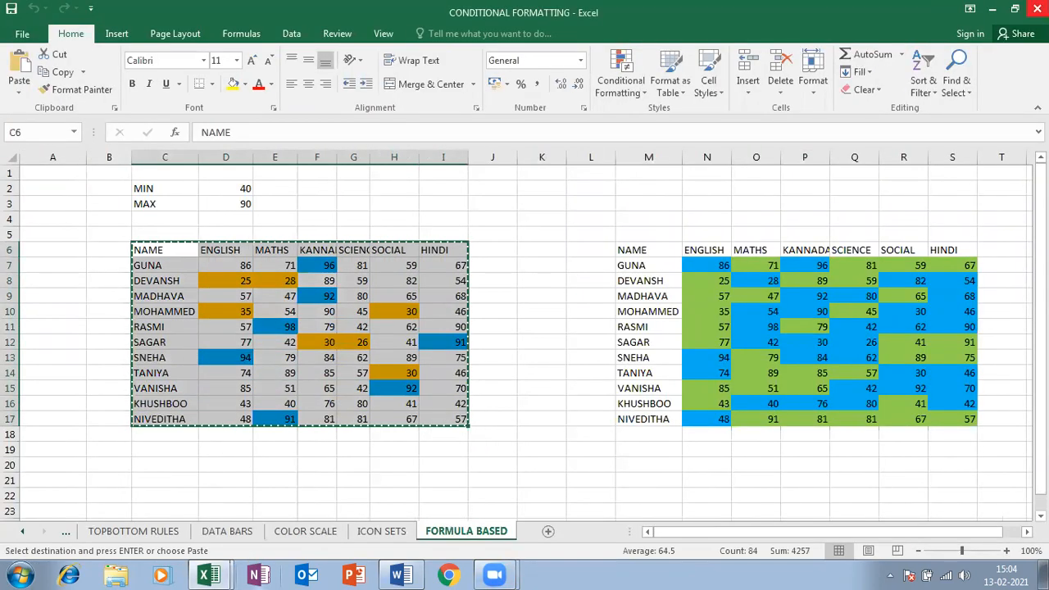
# Paste the table into Book1 at A1 as values only, dropping the coloured fills
pyautogui.click(992, 10)
pyautogui.hotkey('ctrl', 'v')
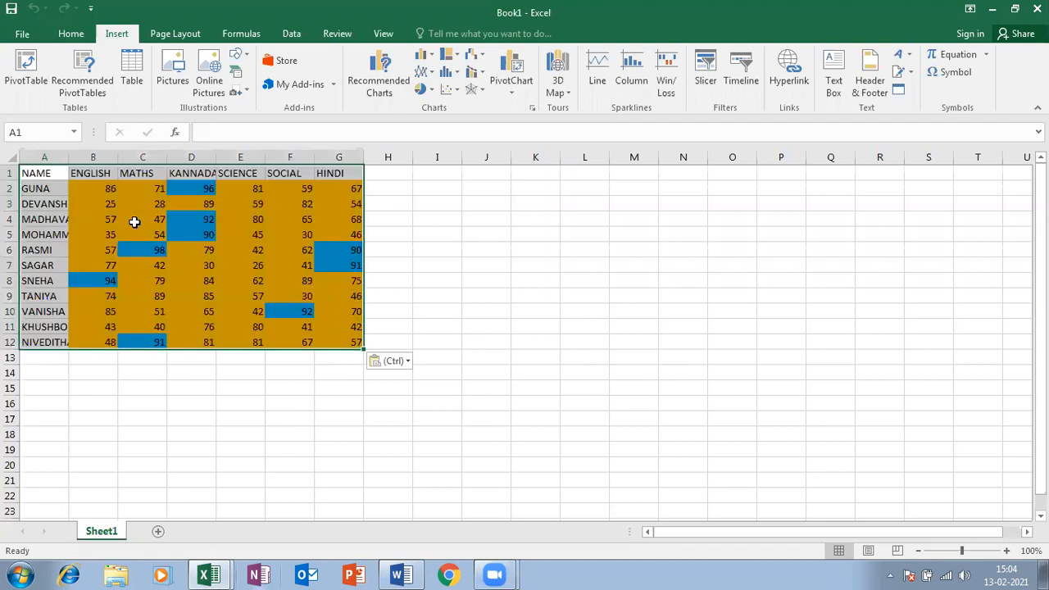
pyautogui.click(392, 361)
pyautogui.click(380, 463)
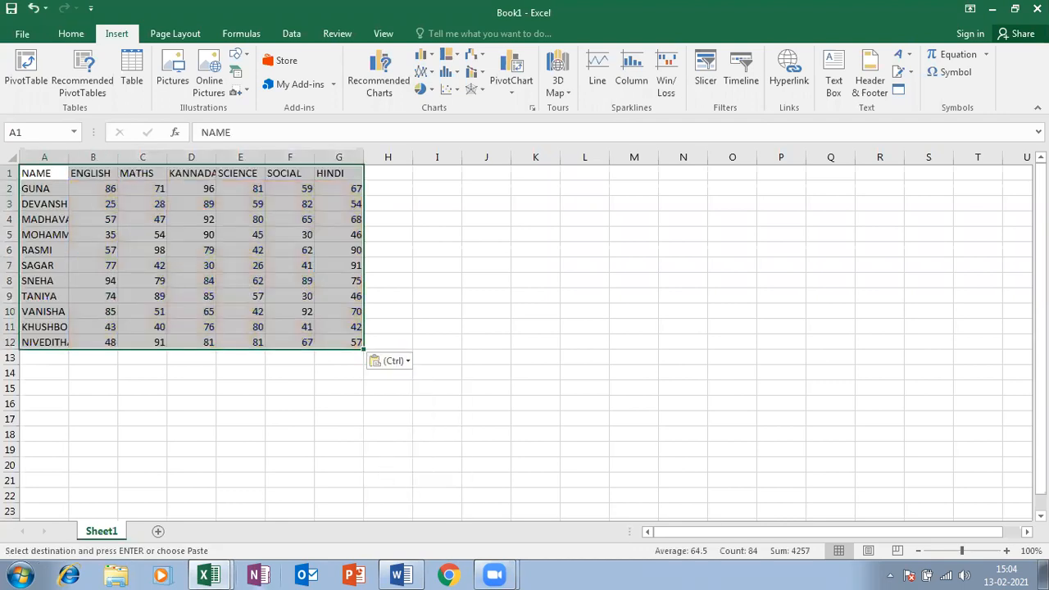
pyautogui.click(994, 8)
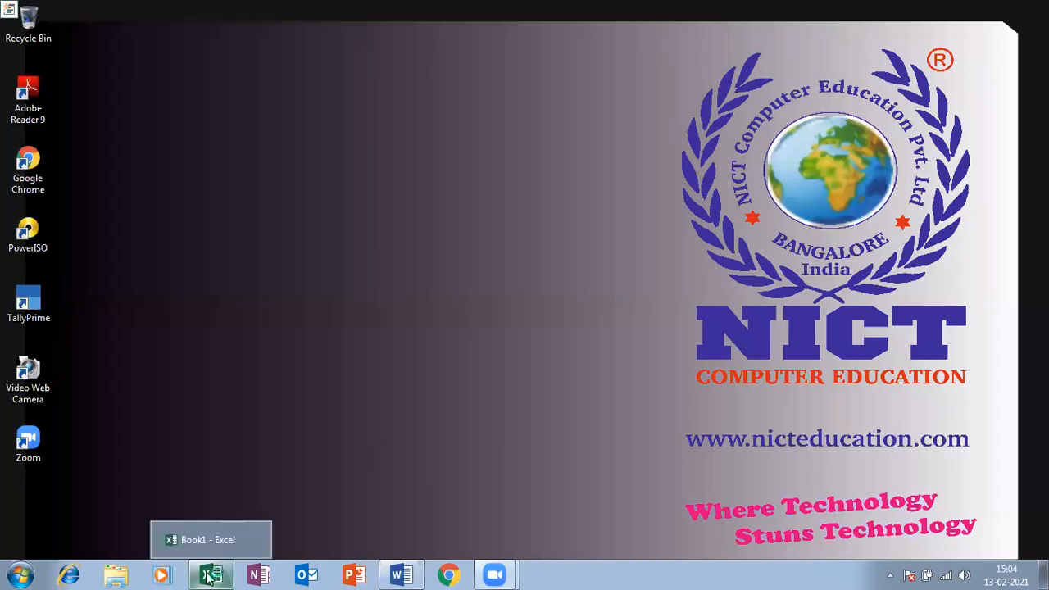
pyautogui.click(208, 577)
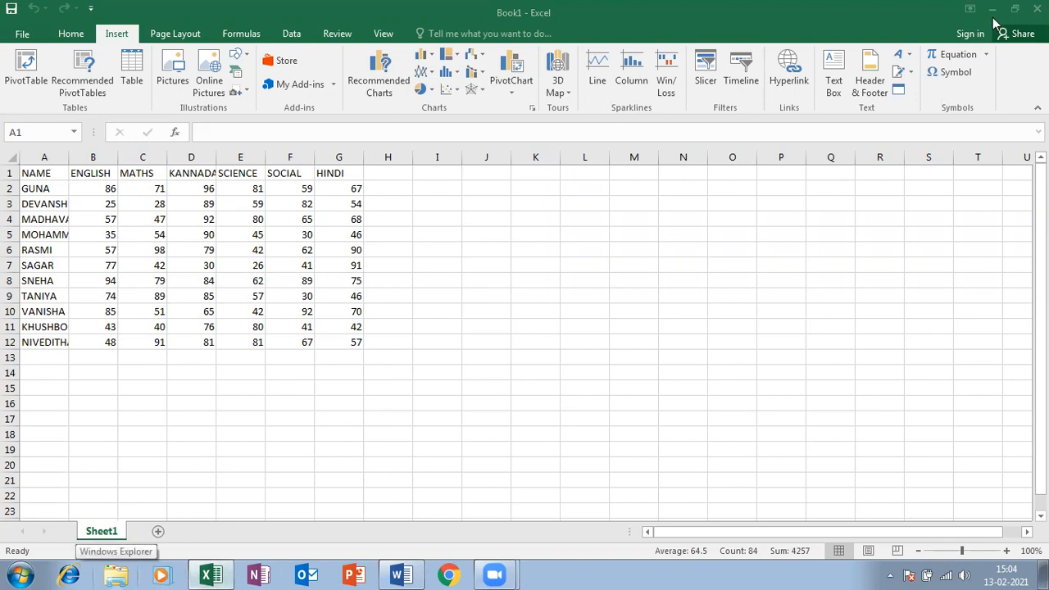
pyautogui.click(115, 576)
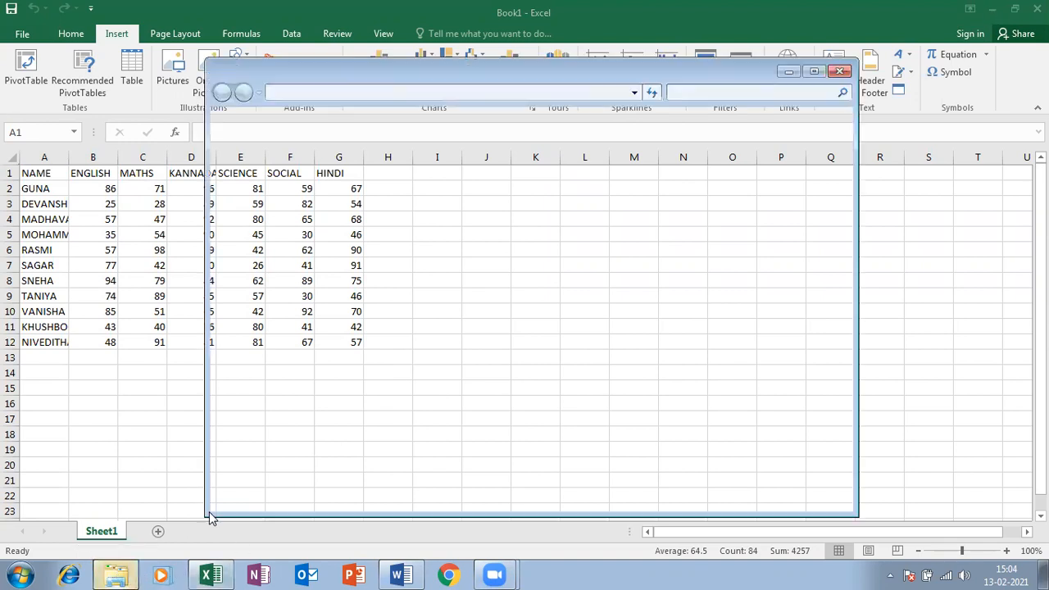
pyautogui.click(288, 187)
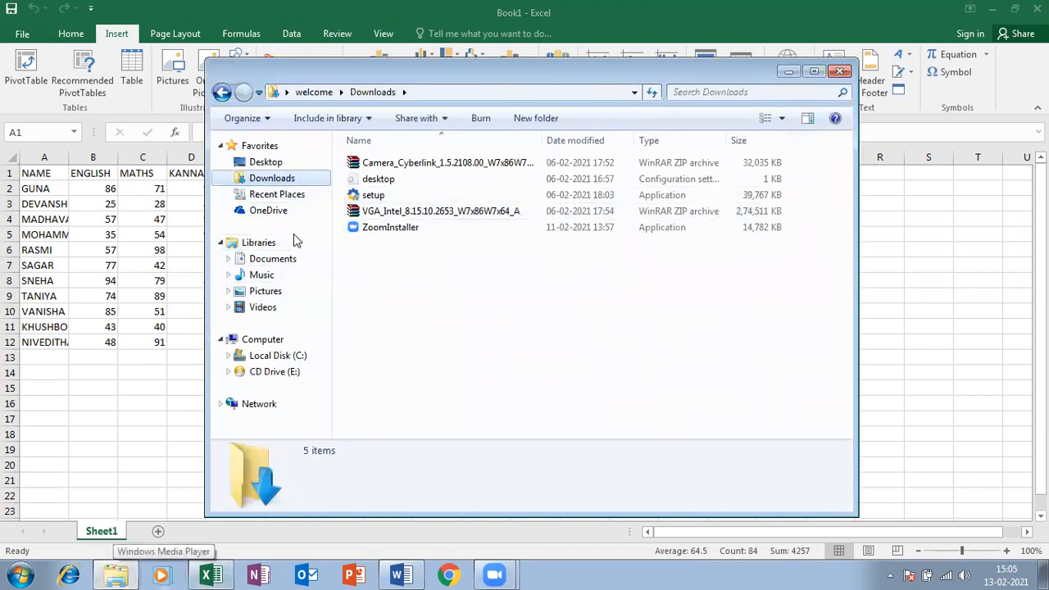
pyautogui.click(271, 259)
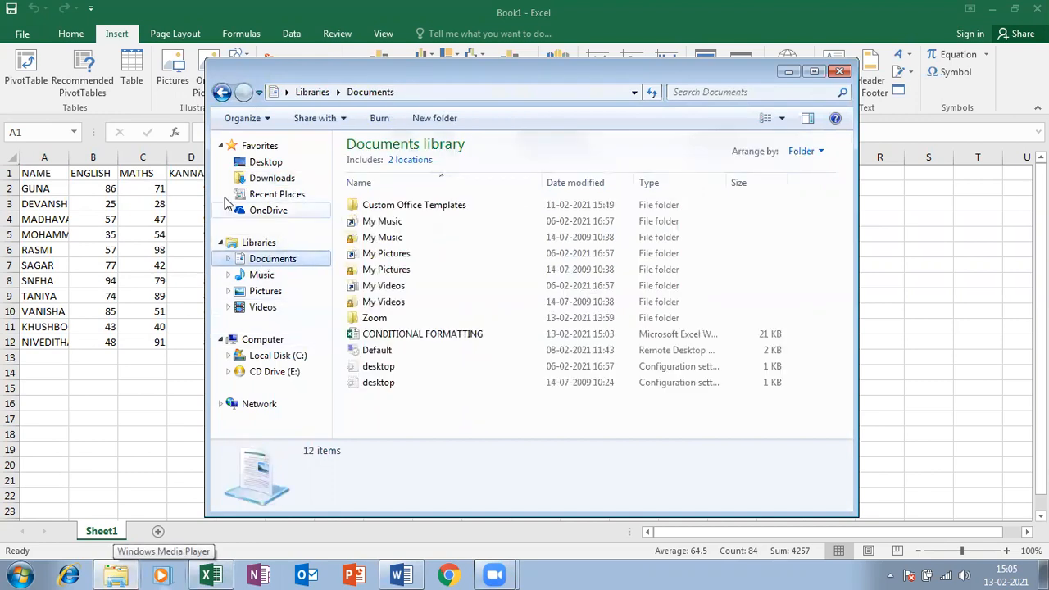
pyautogui.moveTo(372, 334); pyautogui.dragTo(770, 410)
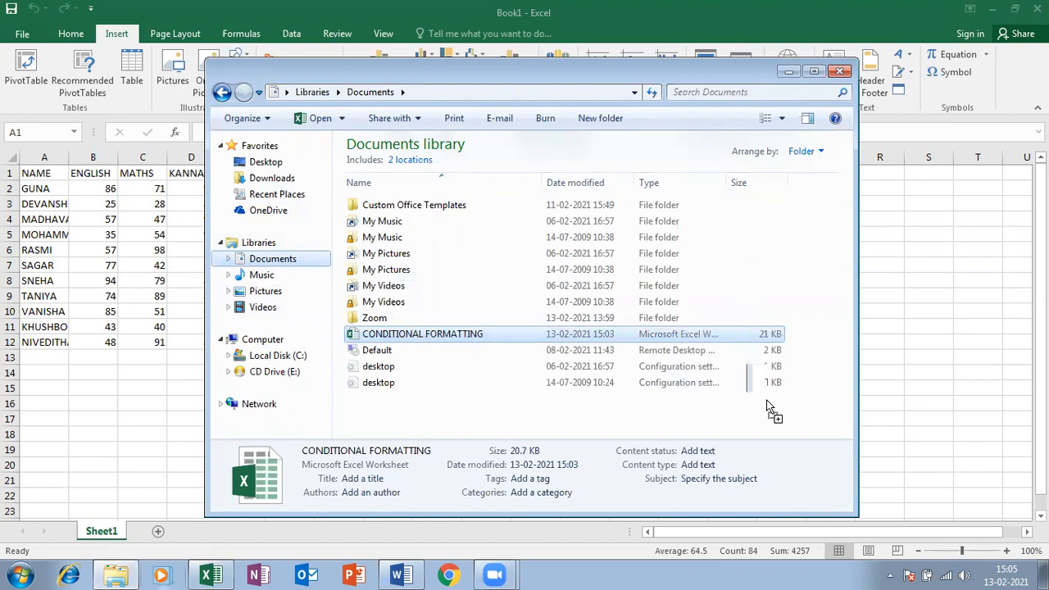
pyautogui.moveTo(770, 410); pyautogui.dragTo(770, 409)
pyautogui.click(525, 532)
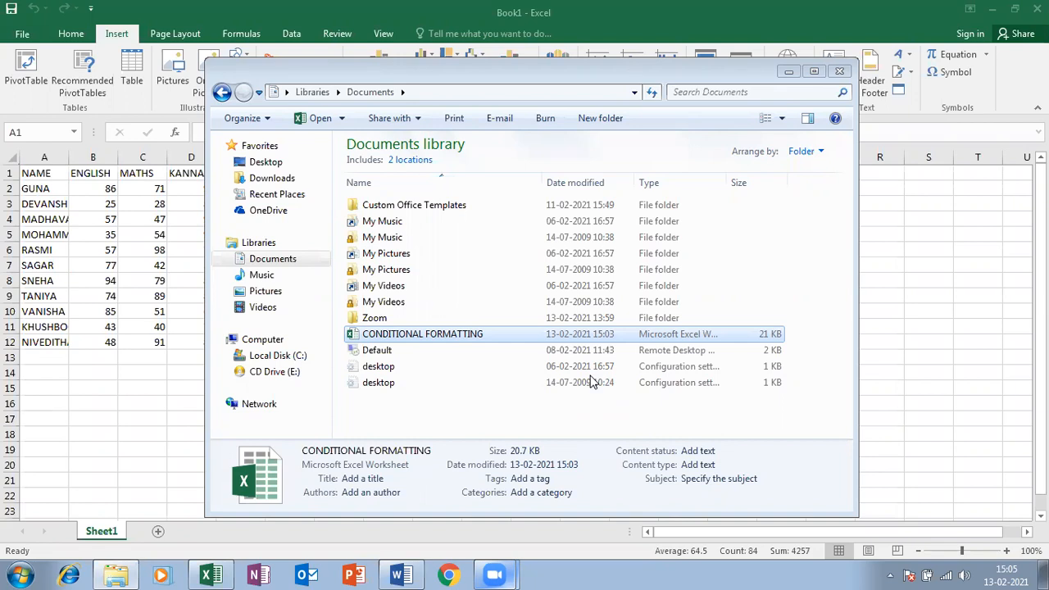
pyautogui.click(785, 72)
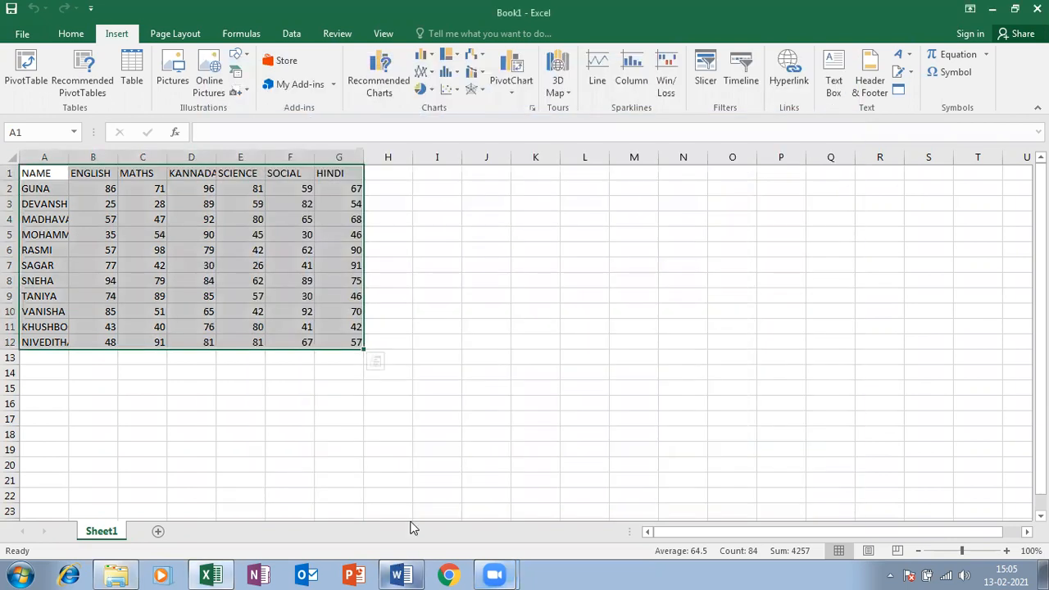
pyautogui.click(402, 575)
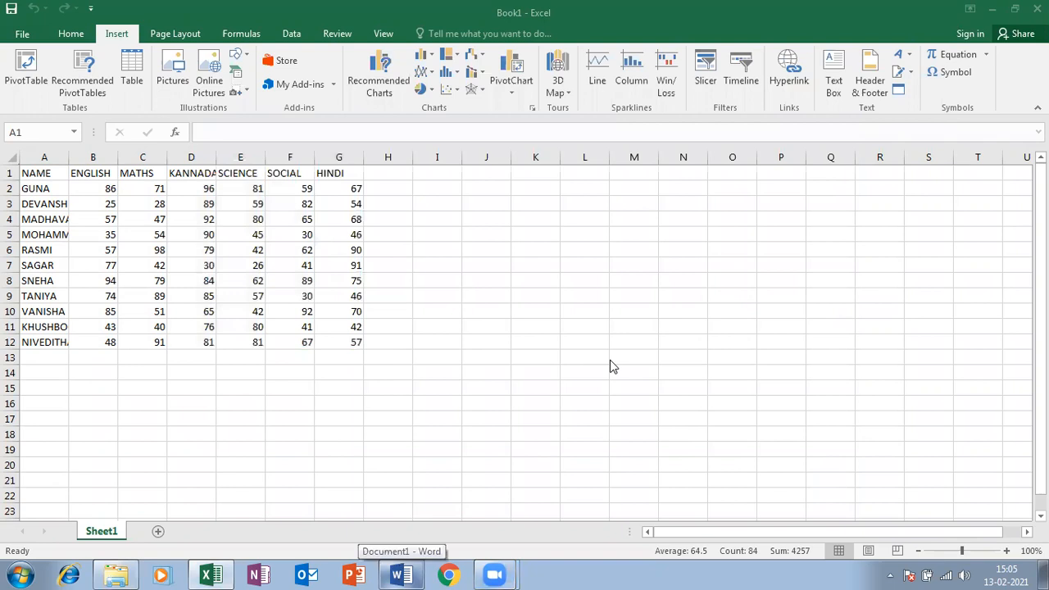
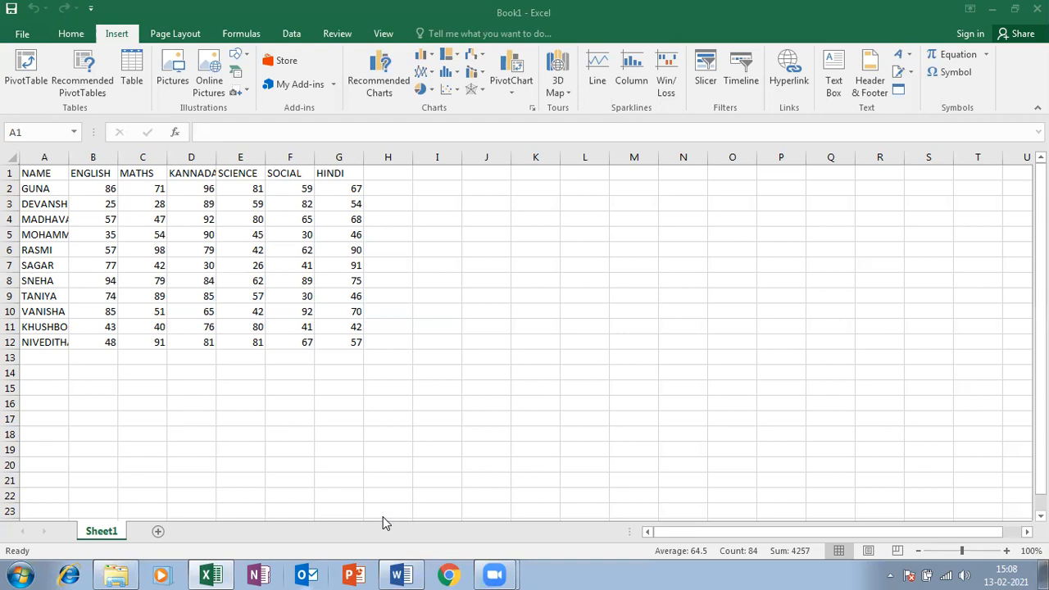
# Auto-fit column A so the longest student name shows in full
pyautogui.click(140, 338)
pyautogui.click(23, 296)
pyautogui.doubleClick(69, 157)
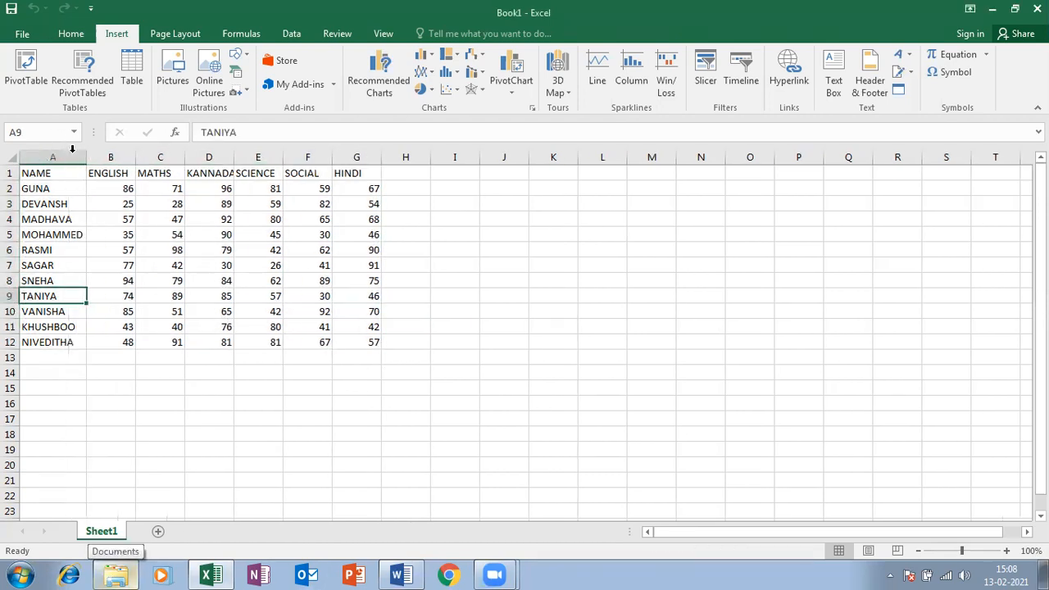
# Convert the marks range A1:G12 into a table with headers with Ctrl+T
pyautogui.click(100, 248)
pyautogui.click(223, 251)
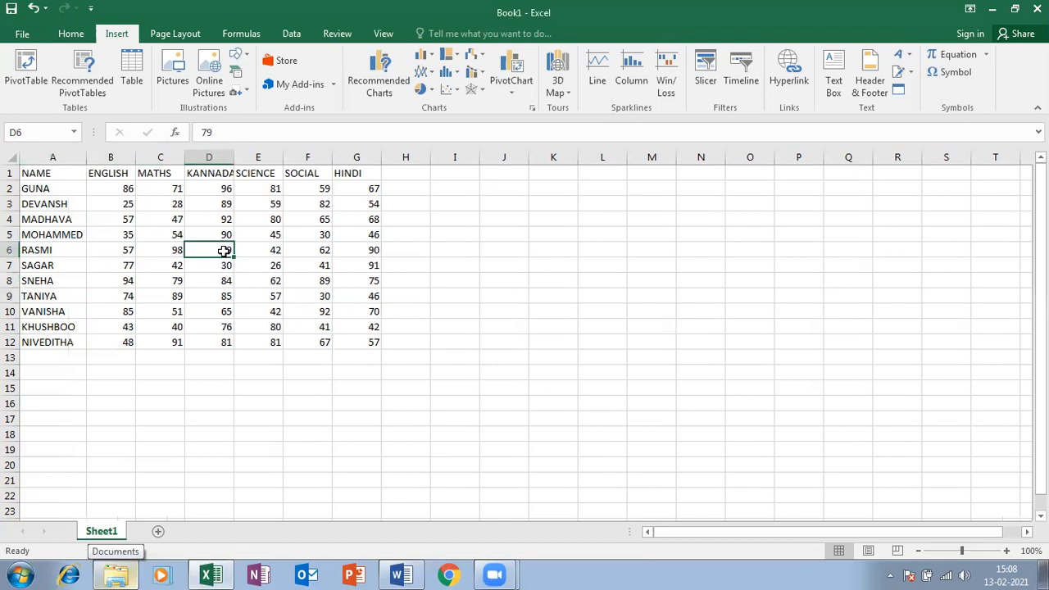
pyautogui.hotkey('ctrl', 't')
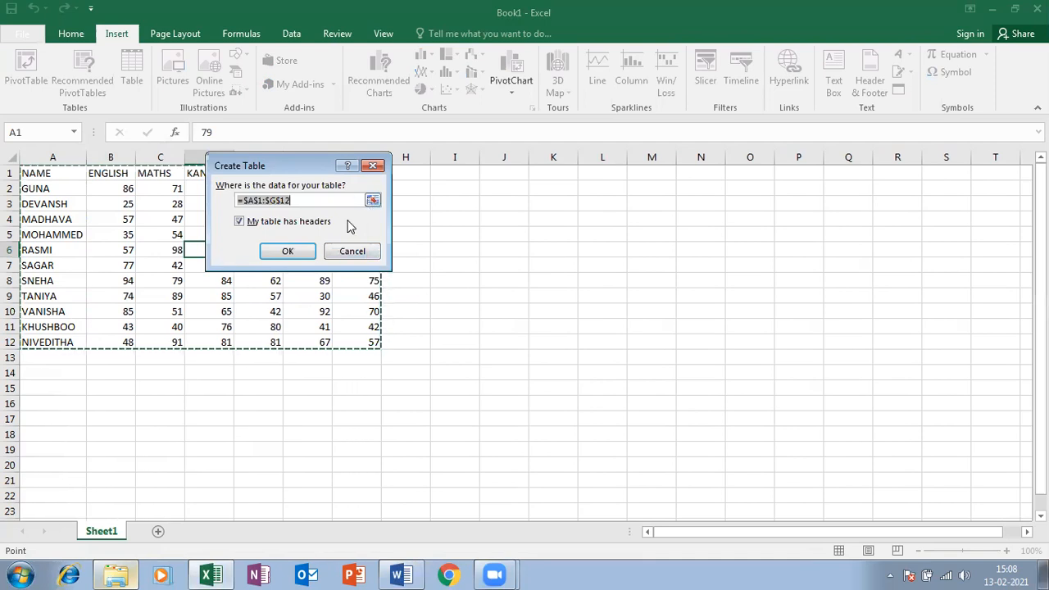
pyautogui.moveTo(281, 165); pyautogui.dragTo(535, 234)
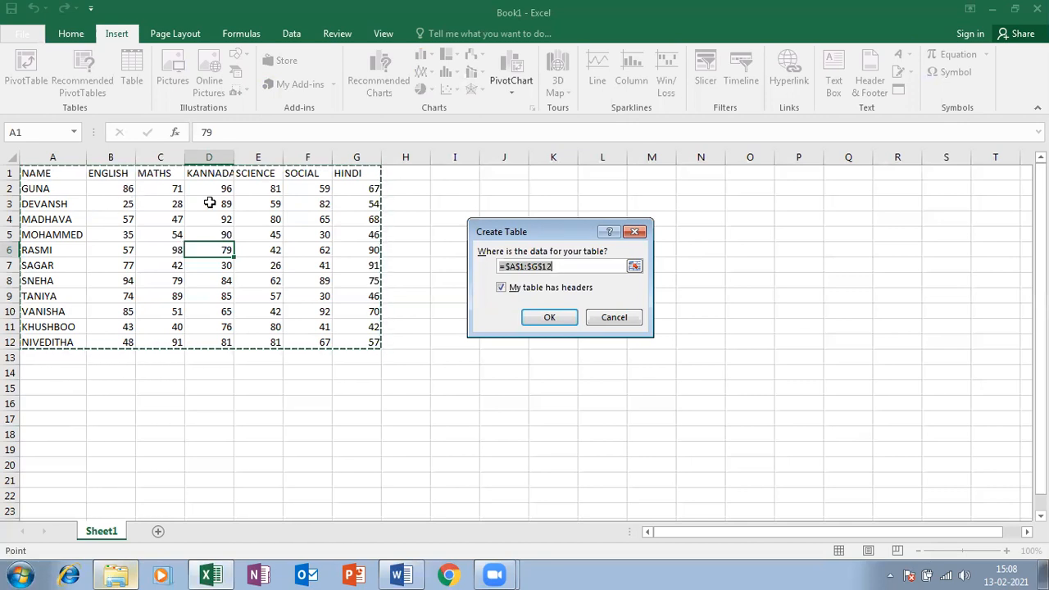
pyautogui.click(551, 317)
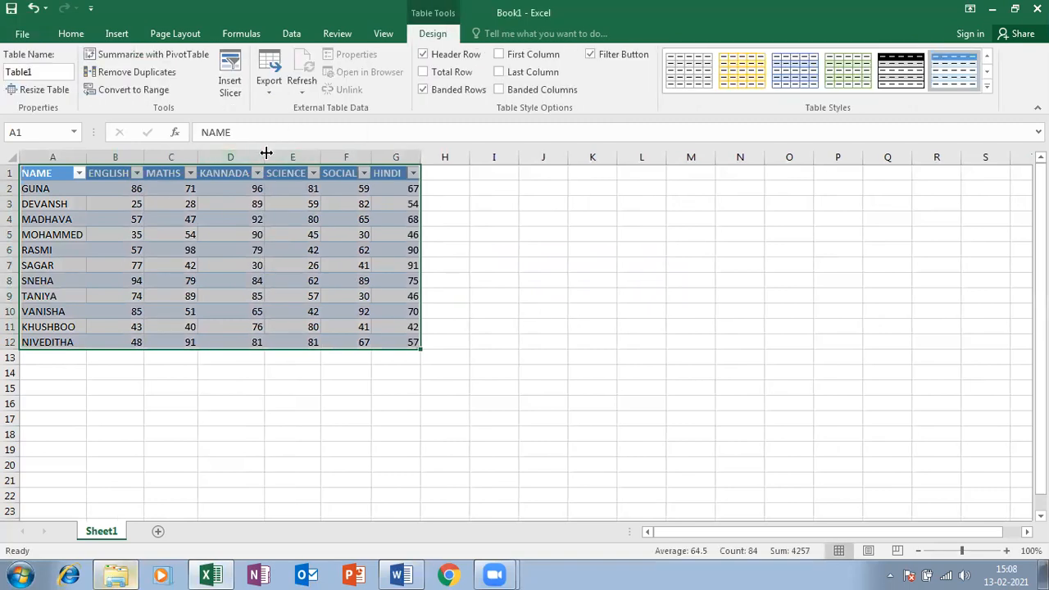
# Select the whole marks table and return from Insert to the Home ribbon's formatting tools
pyautogui.click(275, 264)
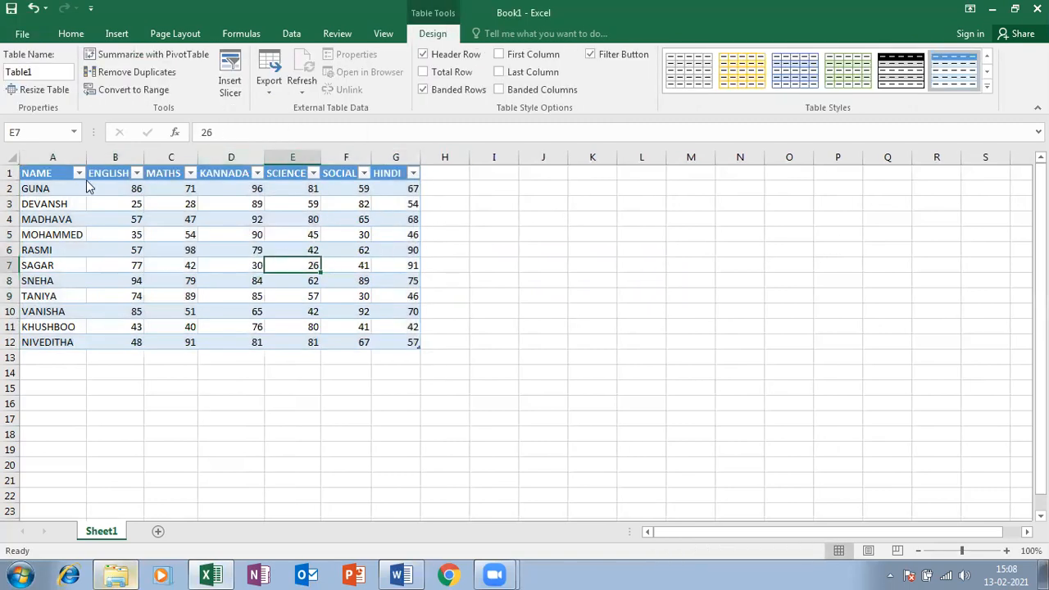
pyautogui.click(30, 171)
pyautogui.moveTo(30, 171); pyautogui.dragTo(311, 342)
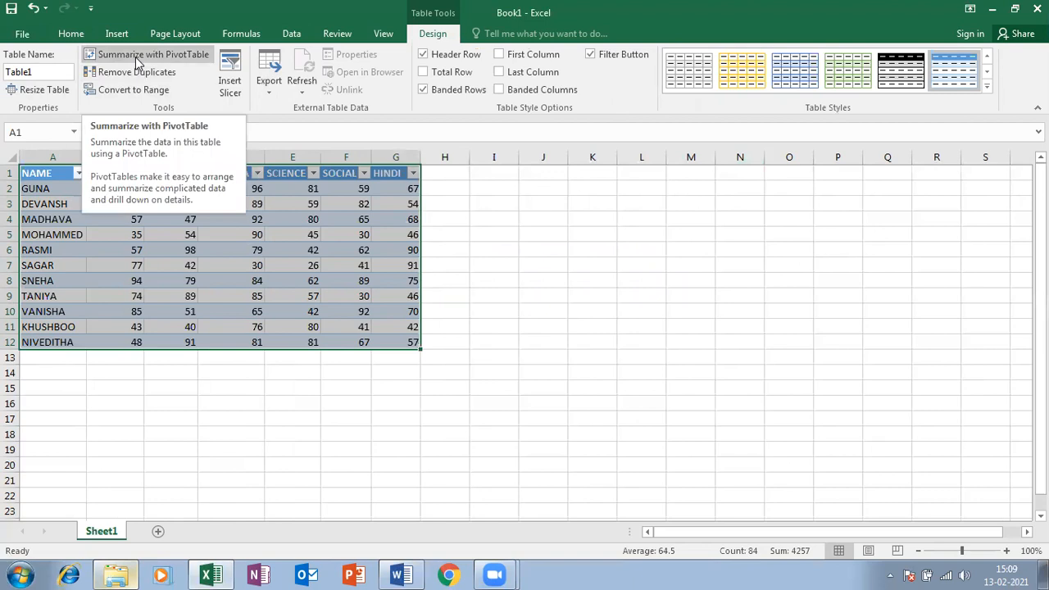
pyautogui.click(120, 35)
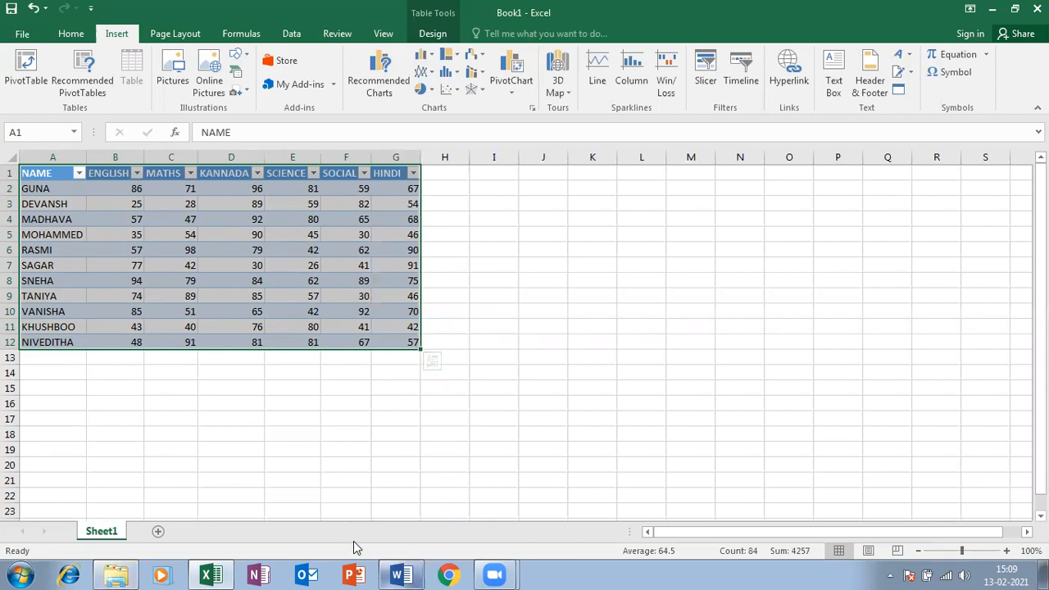
pyautogui.click(70, 36)
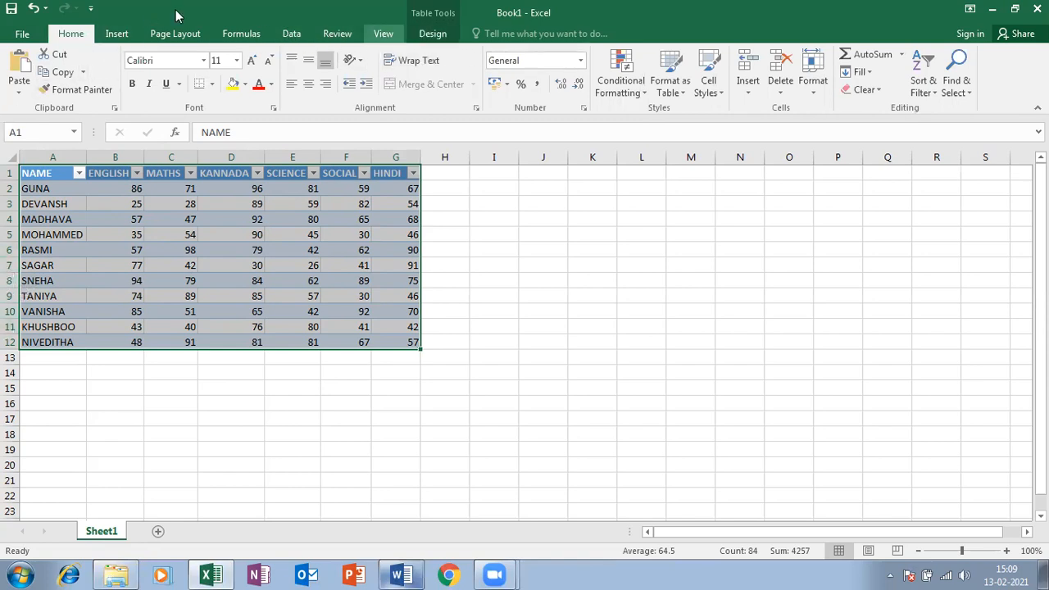
# Apply the yellow Medium table style, giving a gold header and orange banded rows
pyautogui.click(679, 87)
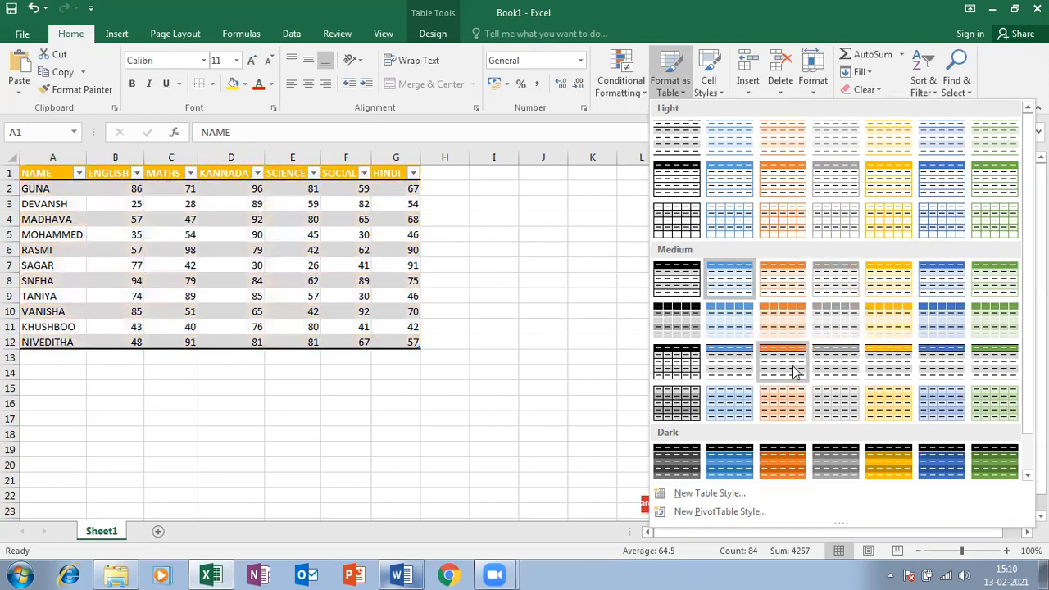
pyautogui.scroll(-1, 787, 442)
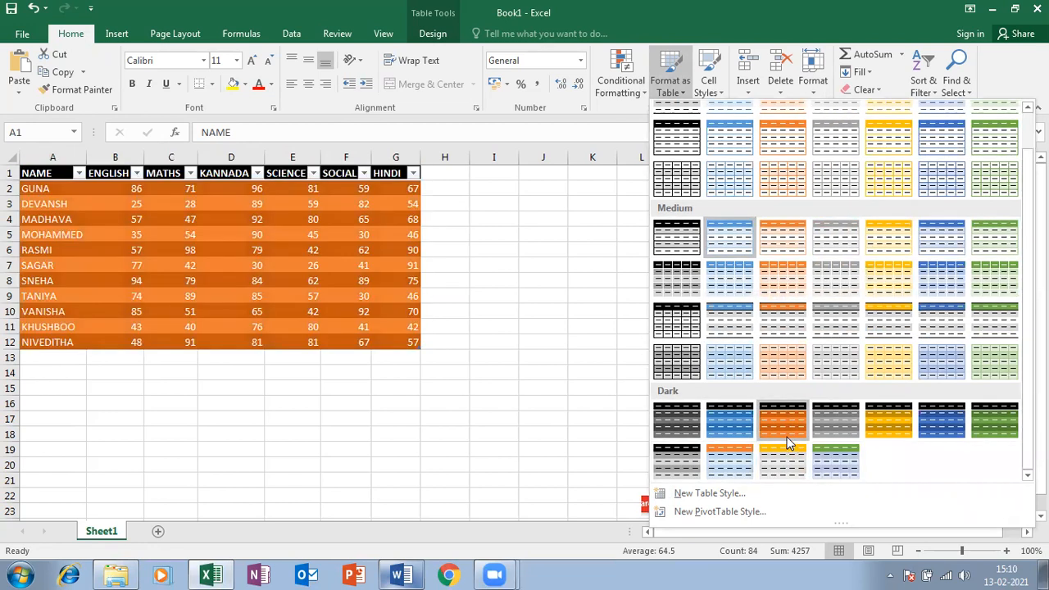
pyautogui.click(883, 250)
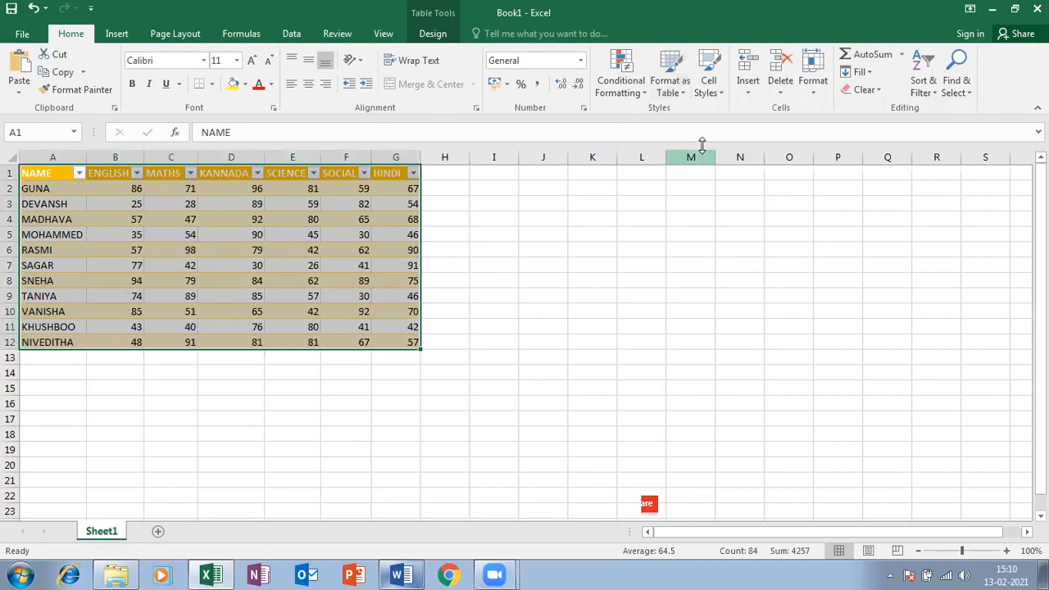
pyautogui.click(670, 82)
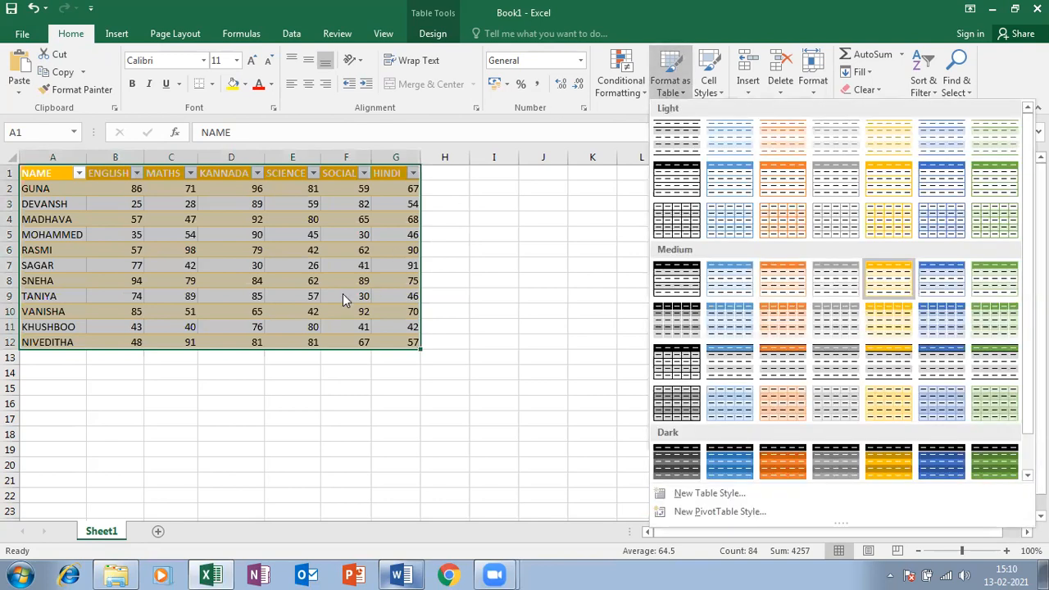
pyautogui.press('Escape')
pyautogui.click(707, 92)
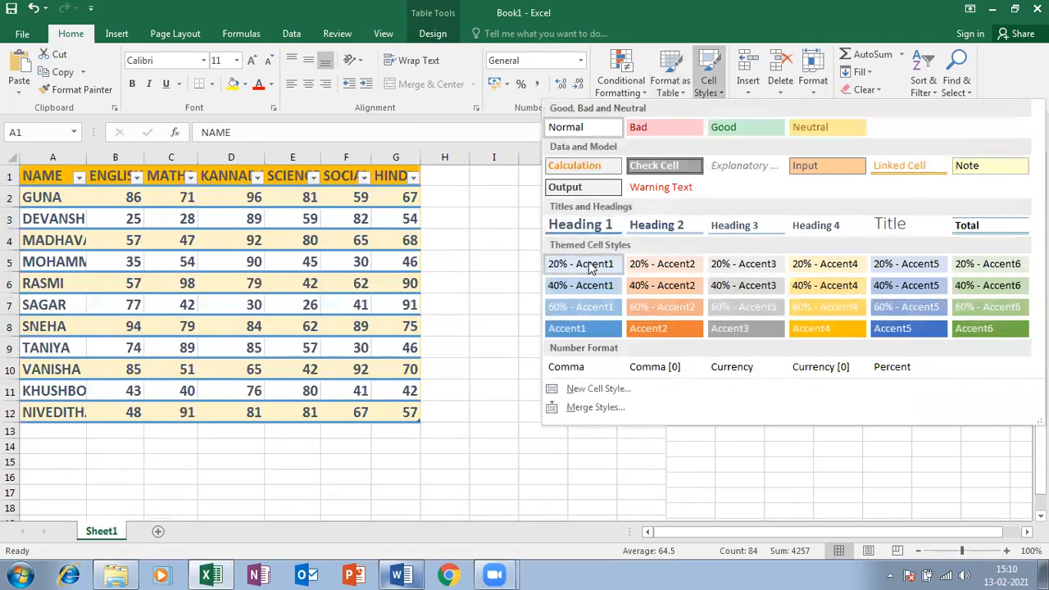
# Give the student names A2:A12 the green 40% - Accent6 cell style
pyautogui.click(227, 254)
pyautogui.click(100, 204)
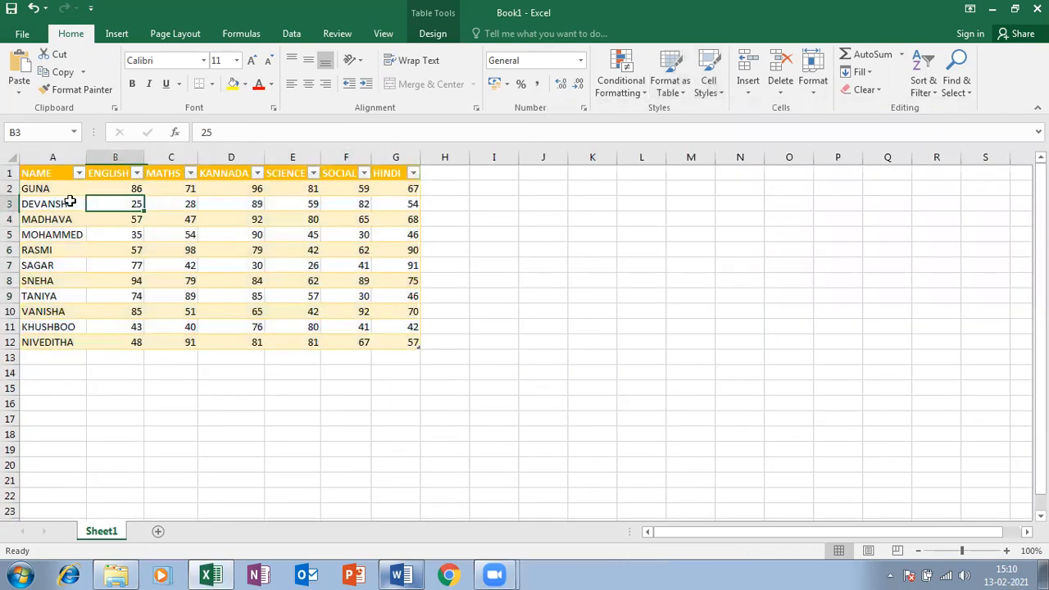
pyautogui.moveTo(60, 201); pyautogui.dragTo(402, 326)
pyautogui.click(40, 232)
pyautogui.moveTo(42, 187); pyautogui.dragTo(51, 342)
pyautogui.click(706, 85)
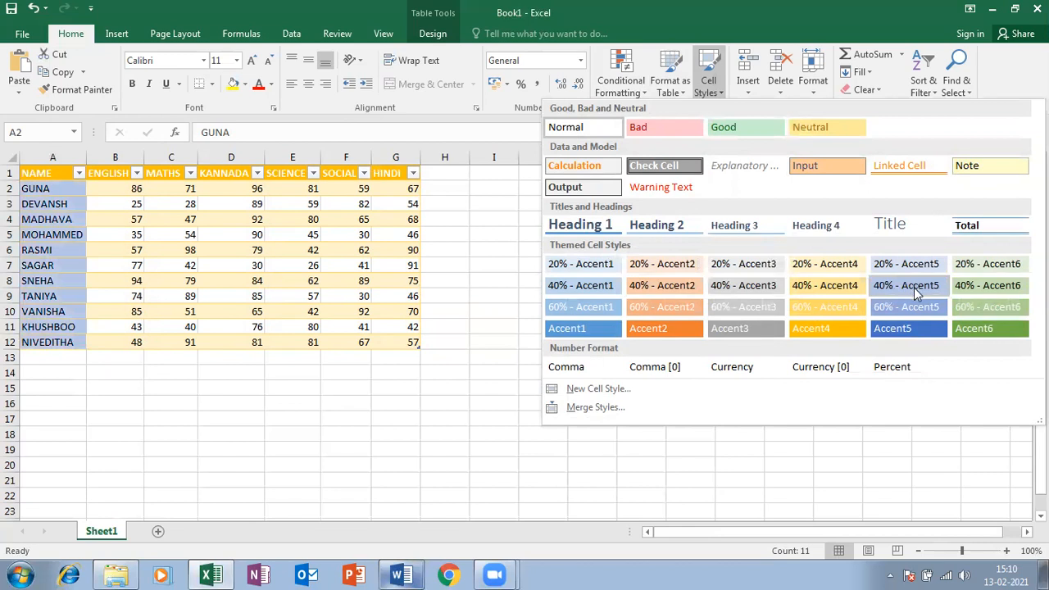
pyautogui.click(960, 294)
# Drag column A's border to make the NAME column wider
pyautogui.click(85, 154)
pyautogui.click(127, 252)
pyautogui.click(194, 268)
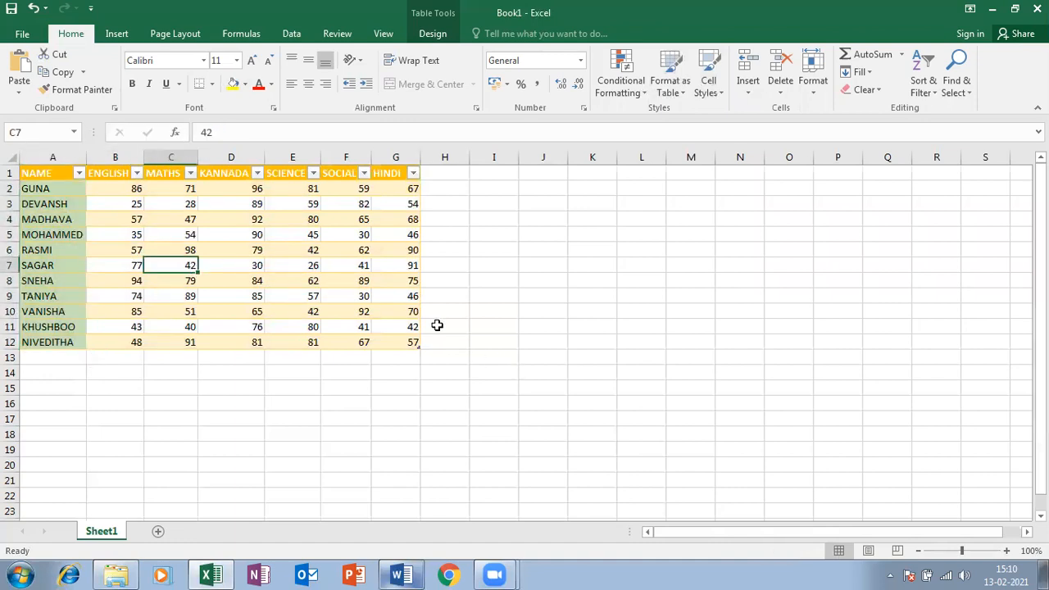
pyautogui.moveTo(88, 155); pyautogui.dragTo(107, 156)
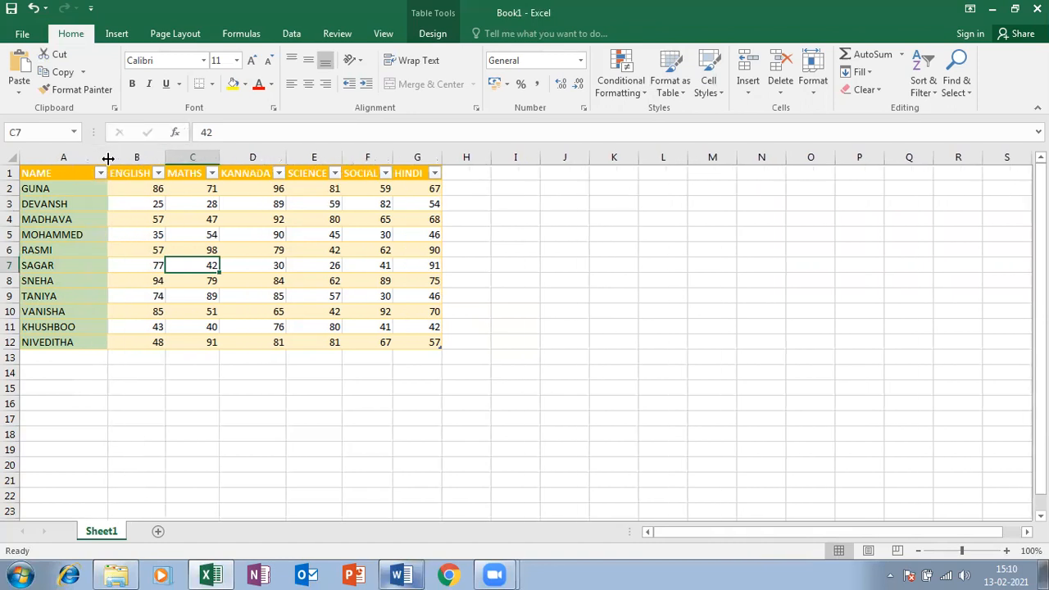
pyautogui.click(121, 236)
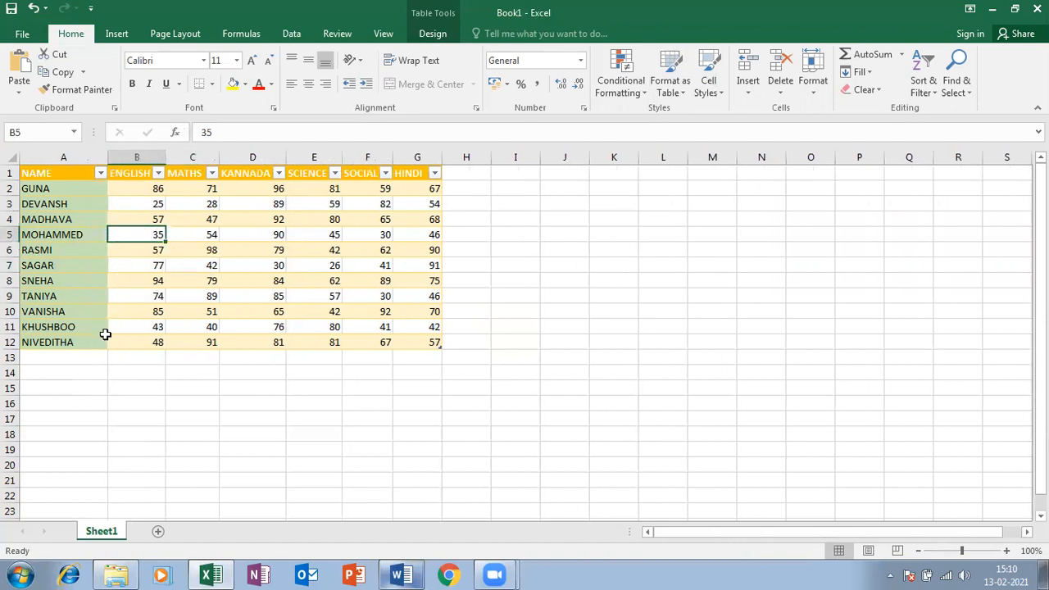
pyautogui.scroll(4, 105, 334)
pyautogui.click(240, 424)
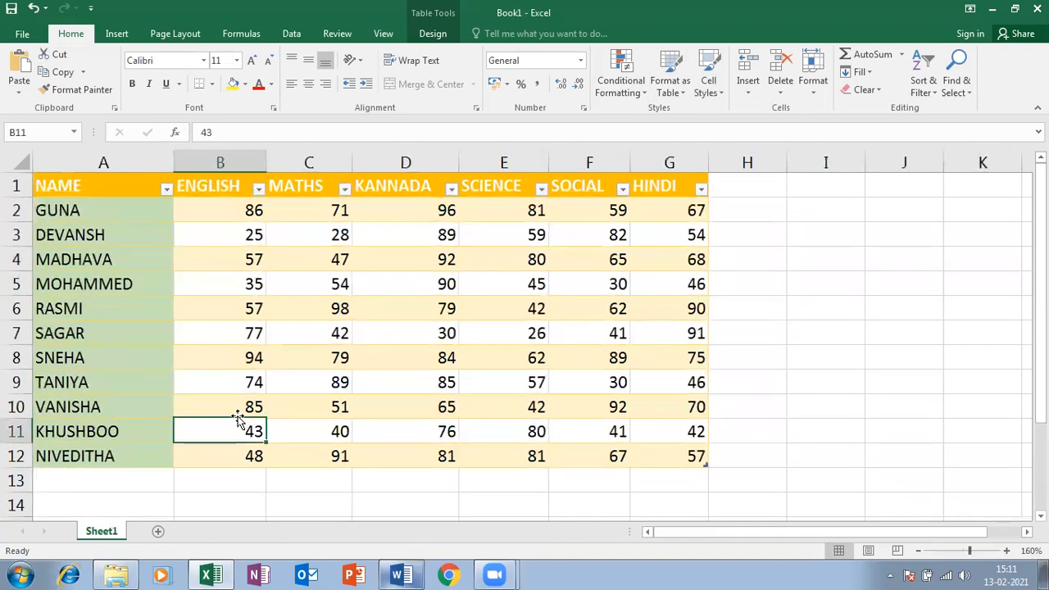
pyautogui.click(182, 327)
pyautogui.moveTo(182, 312); pyautogui.dragTo(183, 333)
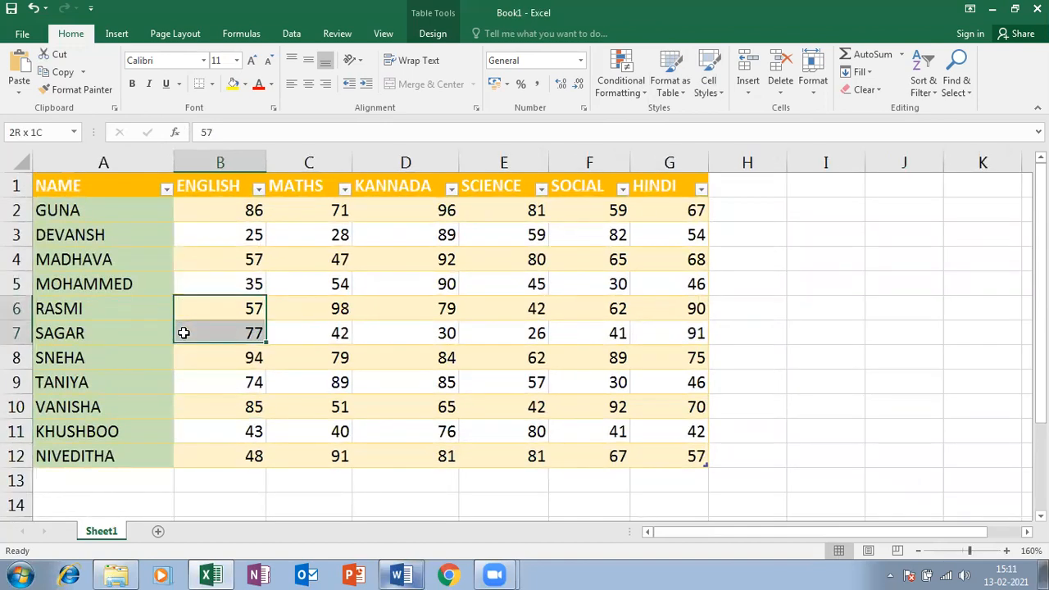
pyautogui.click(215, 377)
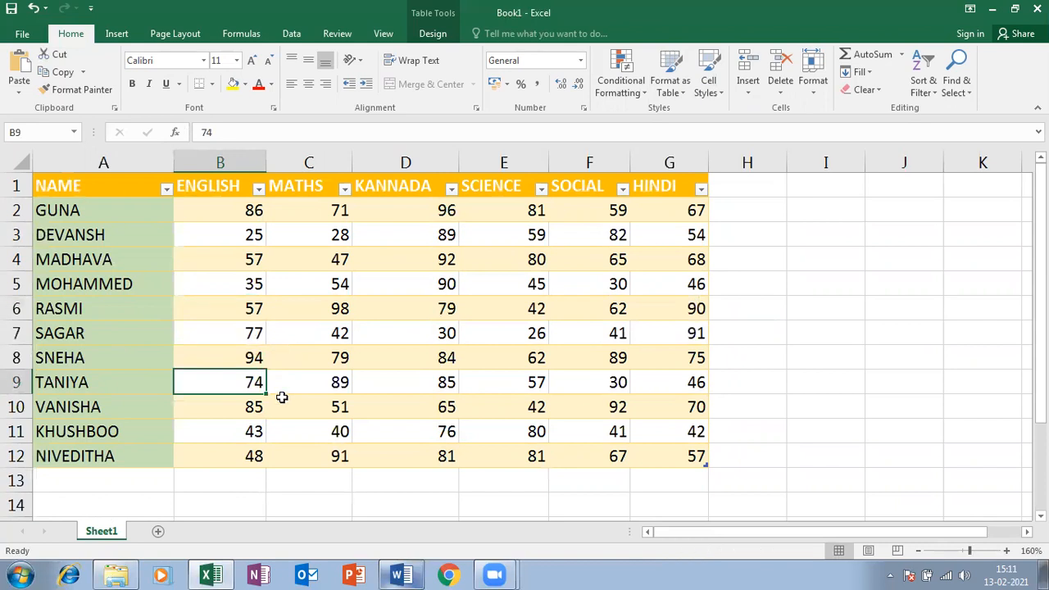
pyautogui.click(575, 283)
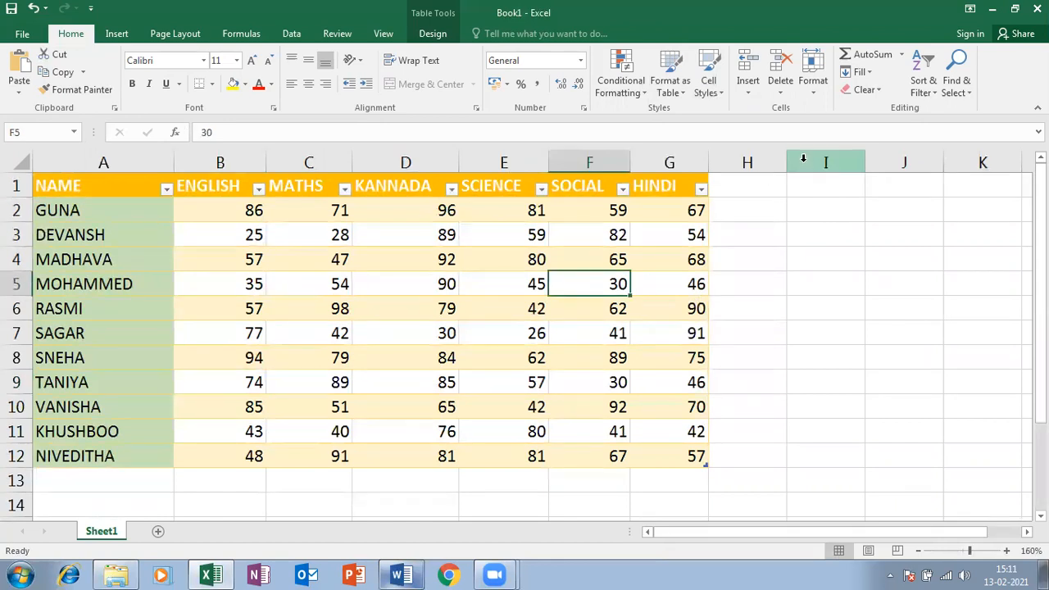
pyautogui.click(813, 80)
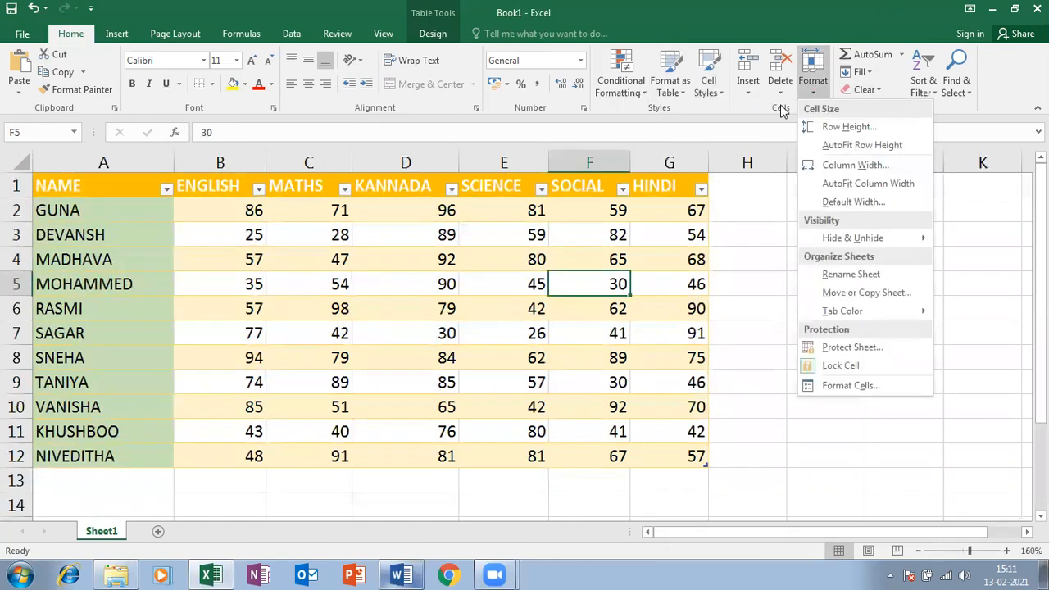
pyautogui.click(51, 199)
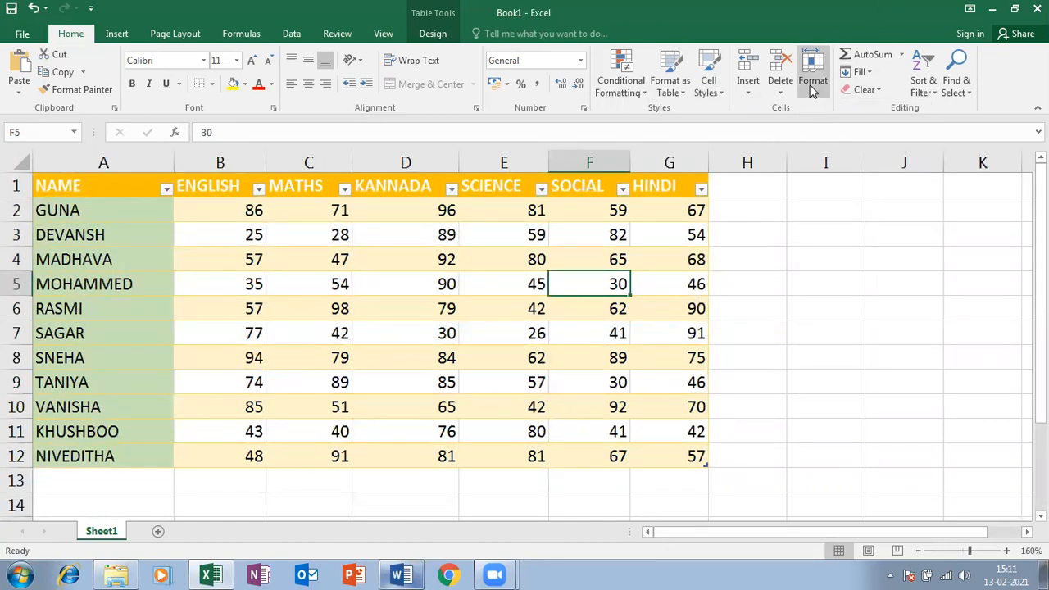
pyautogui.click(780, 80)
pyautogui.click(706, 91)
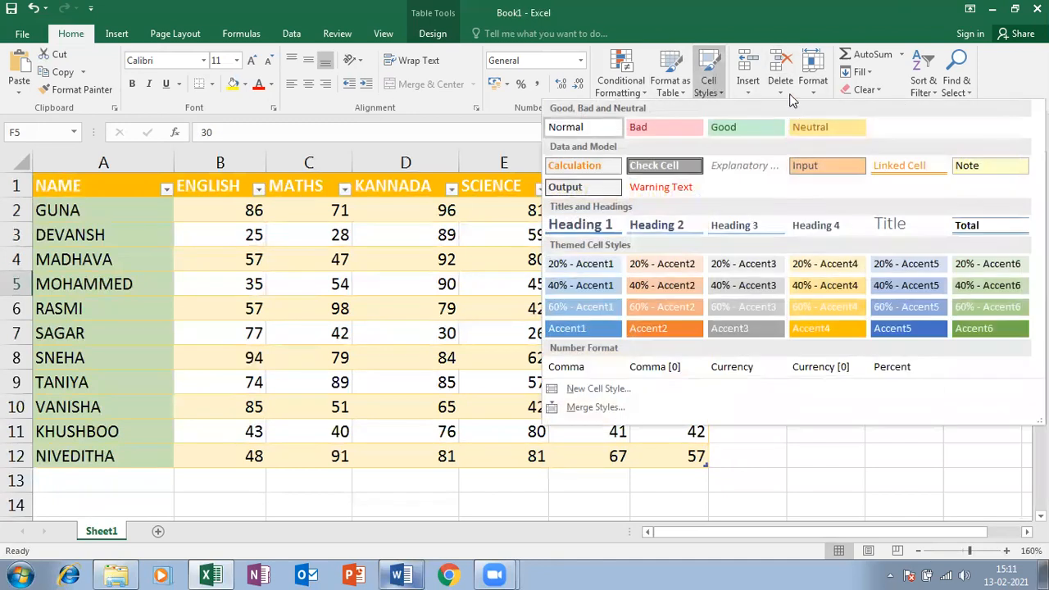
pyautogui.click(748, 95)
pyautogui.click(780, 86)
pyautogui.click(813, 86)
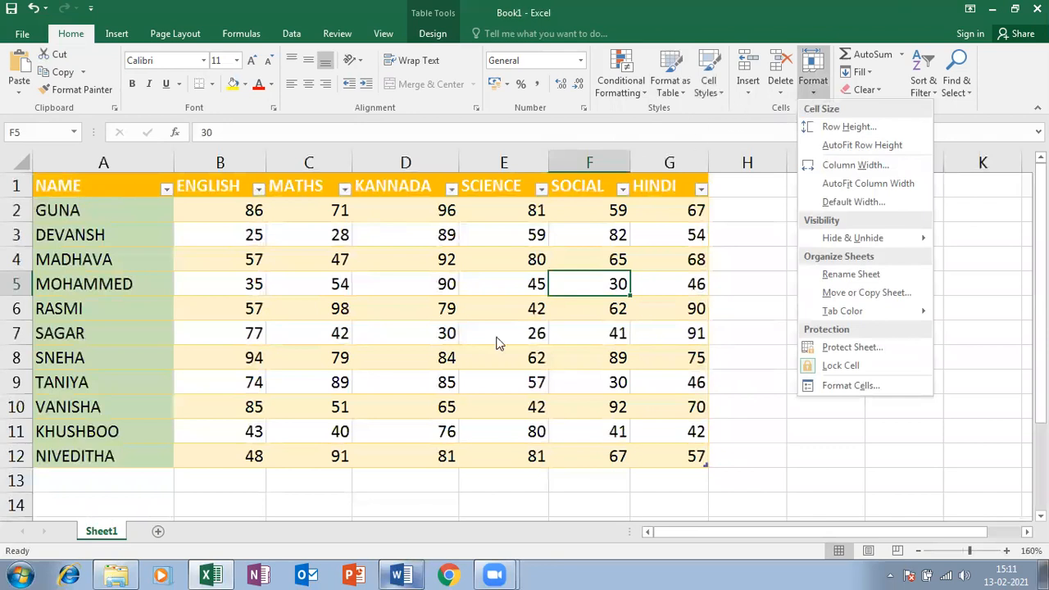
pyautogui.press('Escape')
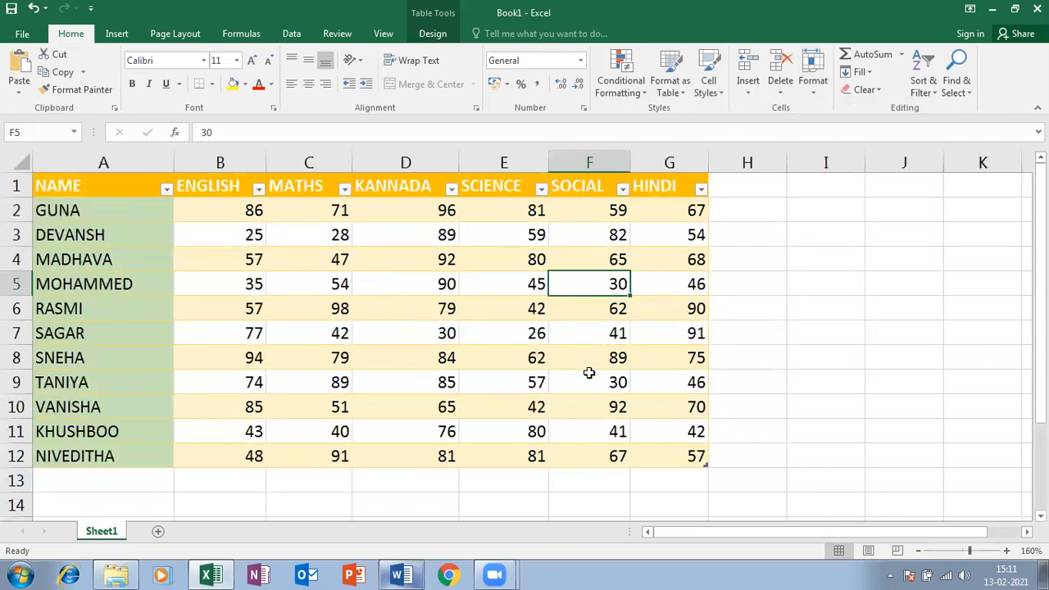
pyautogui.keyDown('ctrl'); pyautogui.scroll(-3, 588, 372); pyautogui.keyUp('ctrl')
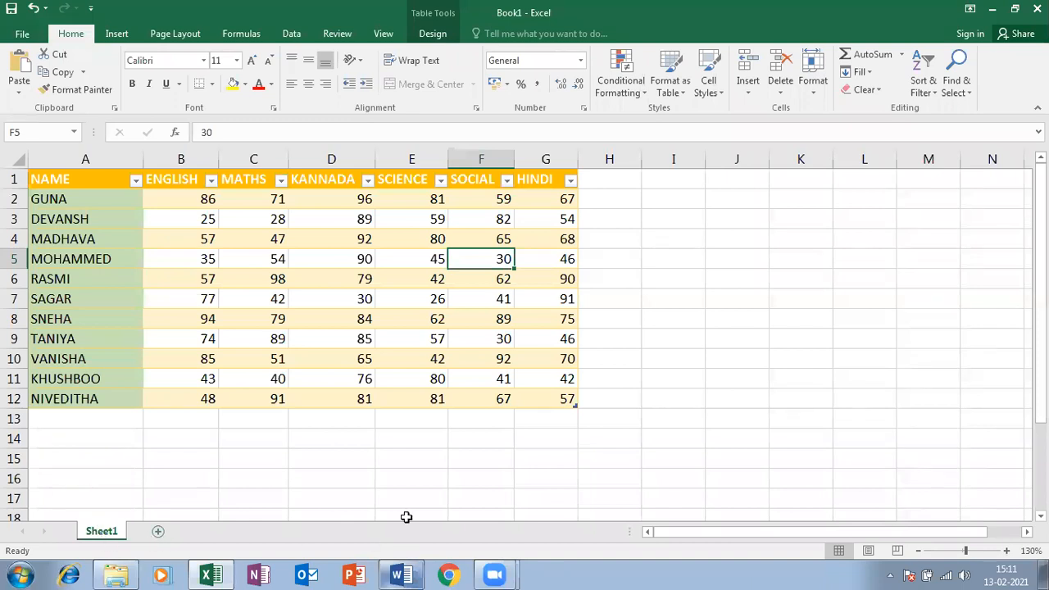
pyautogui.rightClick(115, 535)
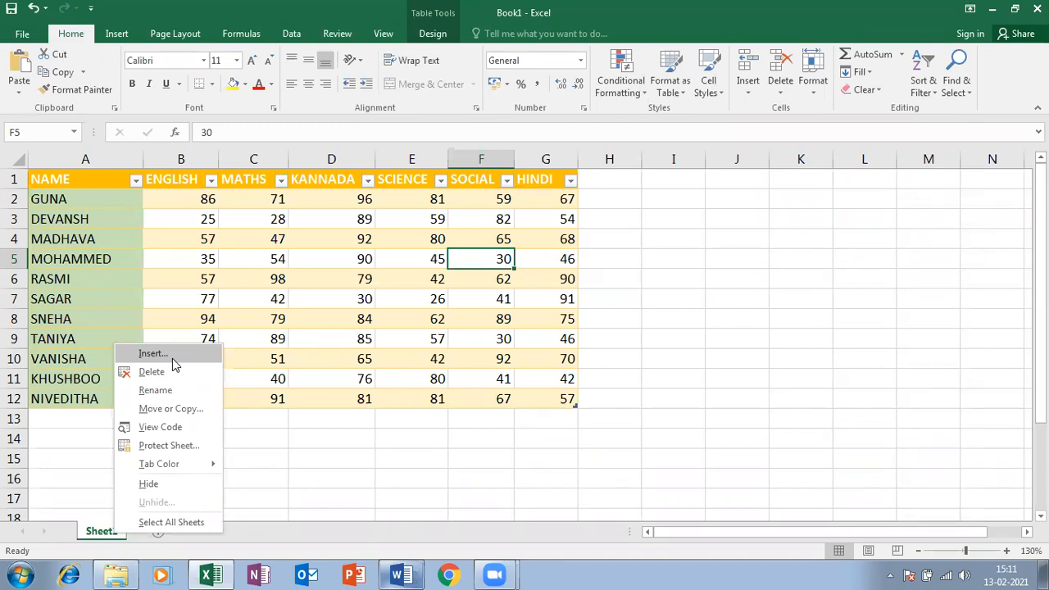
pyautogui.click(528, 456)
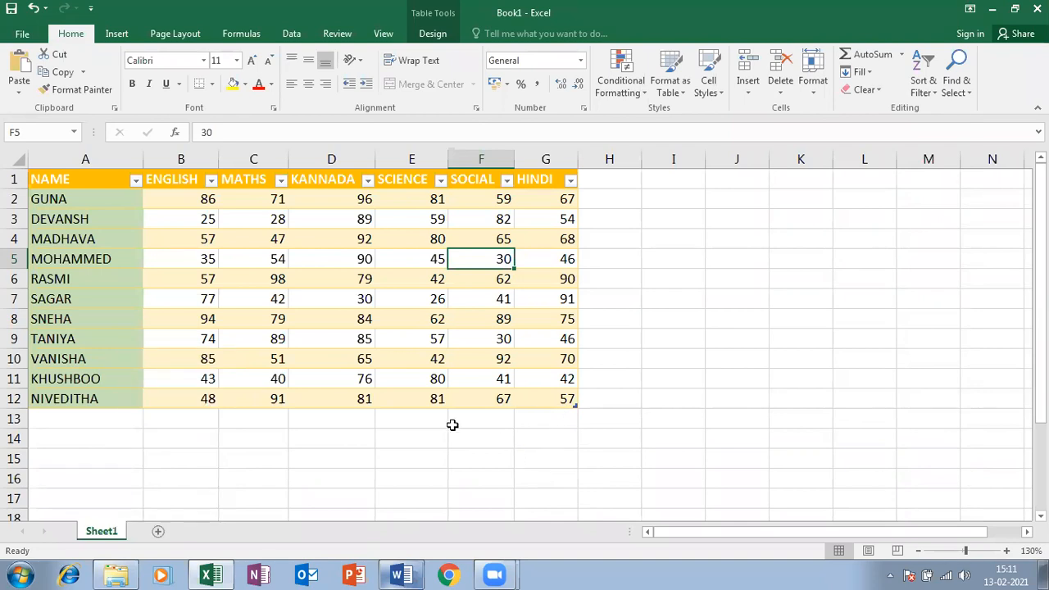
pyautogui.click(13, 259)
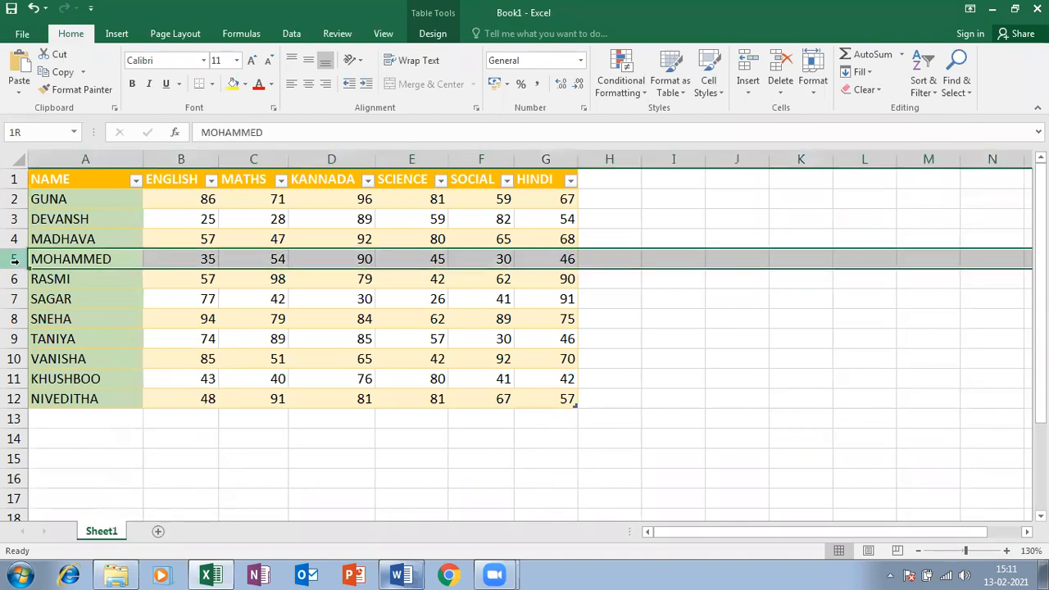
pyautogui.rightClick(13, 260)
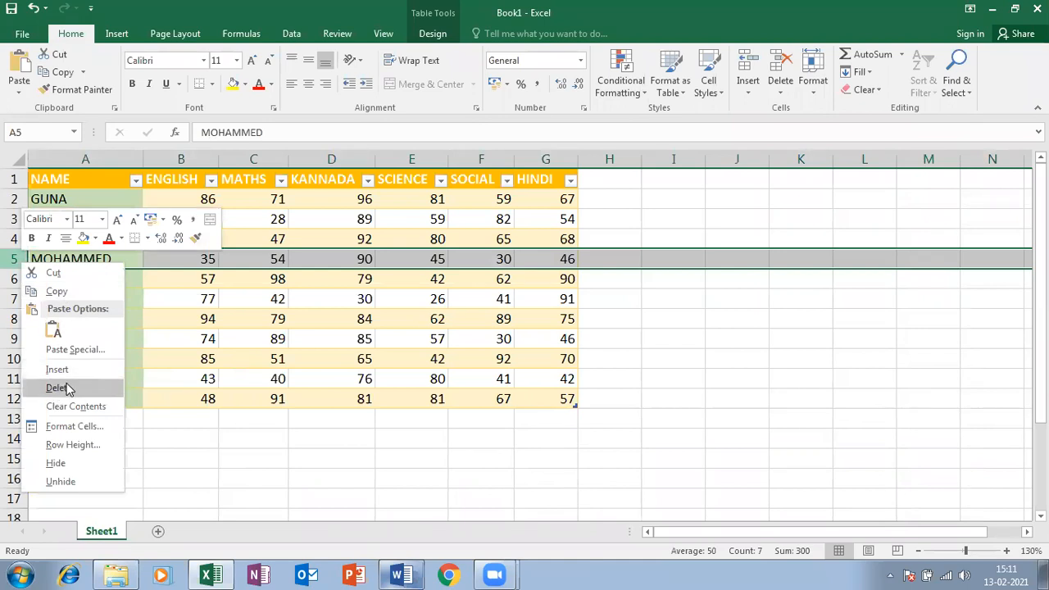
pyautogui.click(359, 135)
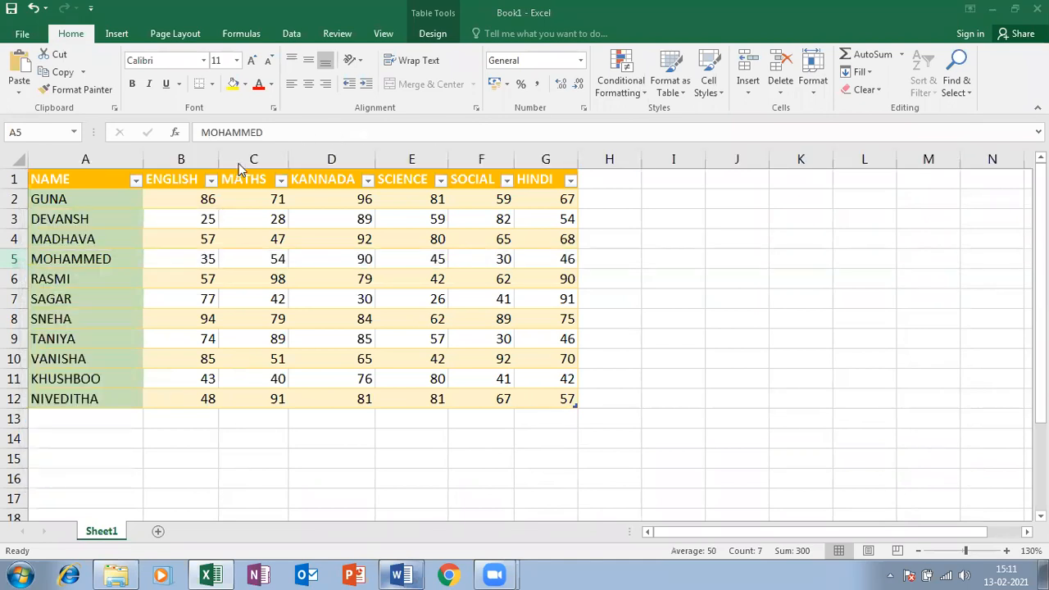
pyautogui.rightClick(253, 159)
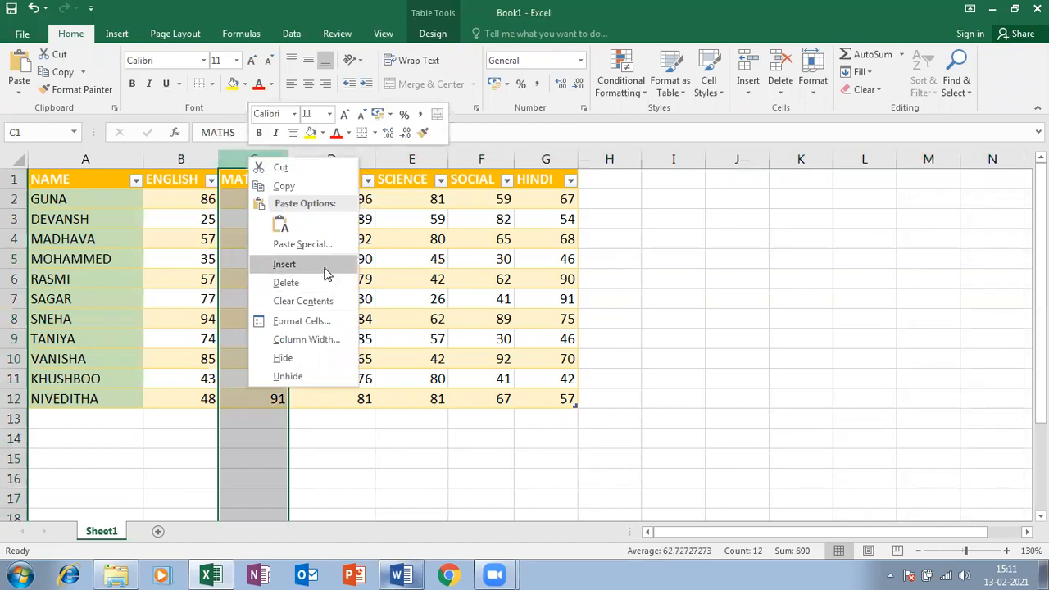
pyautogui.click(20, 576)
pyautogui.click(81, 317)
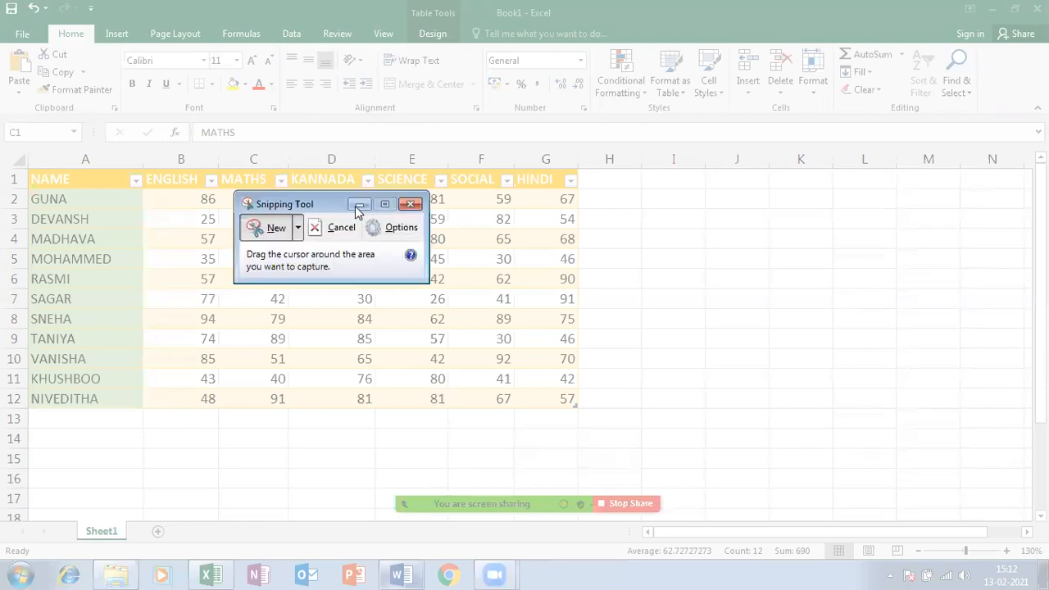
# Snip a screen region, save it as PNG named 1 in Pictures, and close Snipping Tool
pyautogui.click(316, 227)
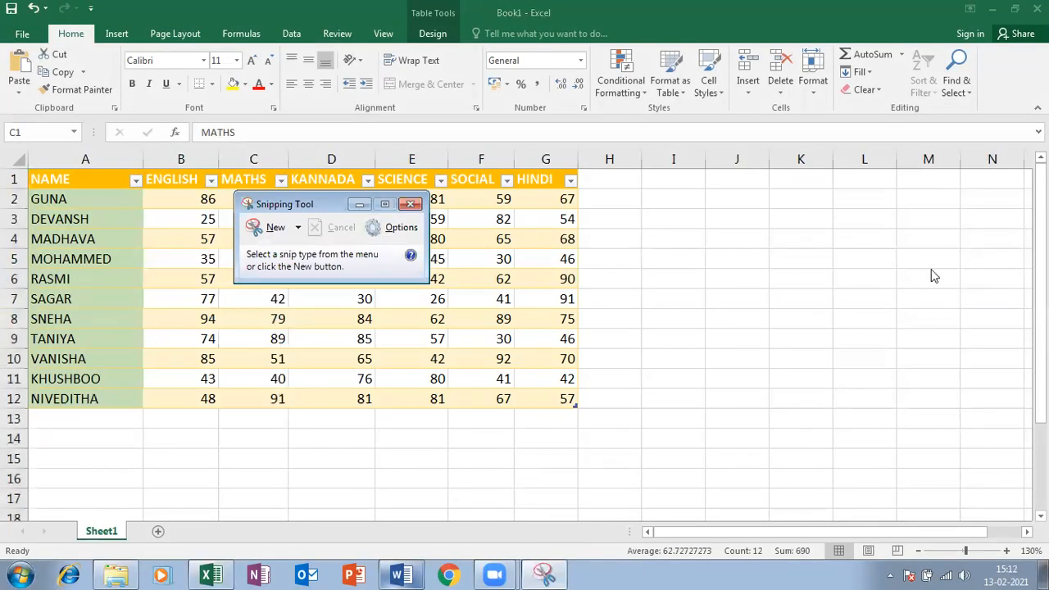
pyautogui.click(273, 227)
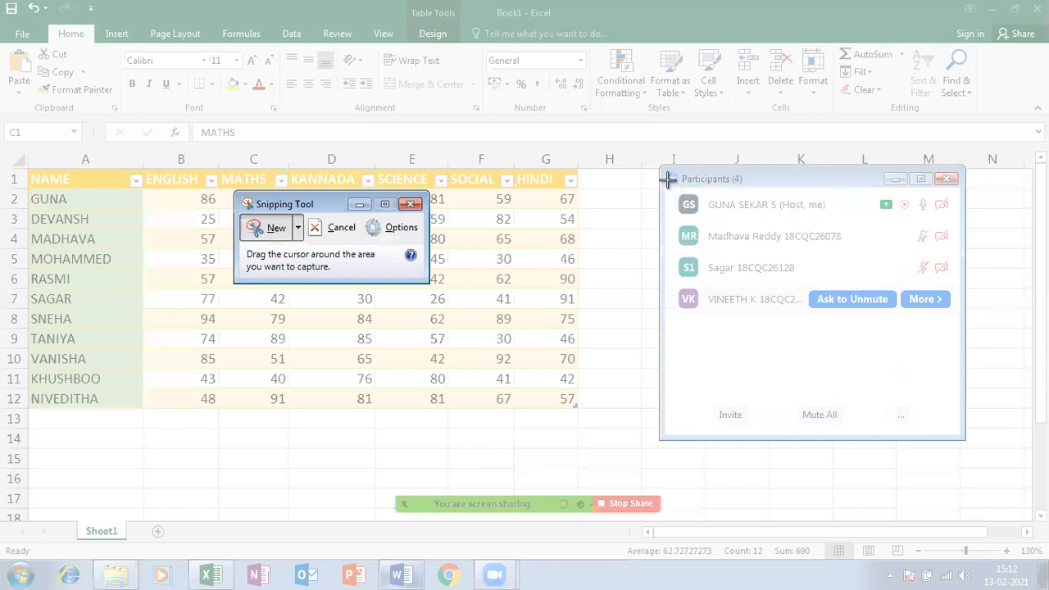
pyautogui.moveTo(664, 174); pyautogui.dragTo(959, 440)
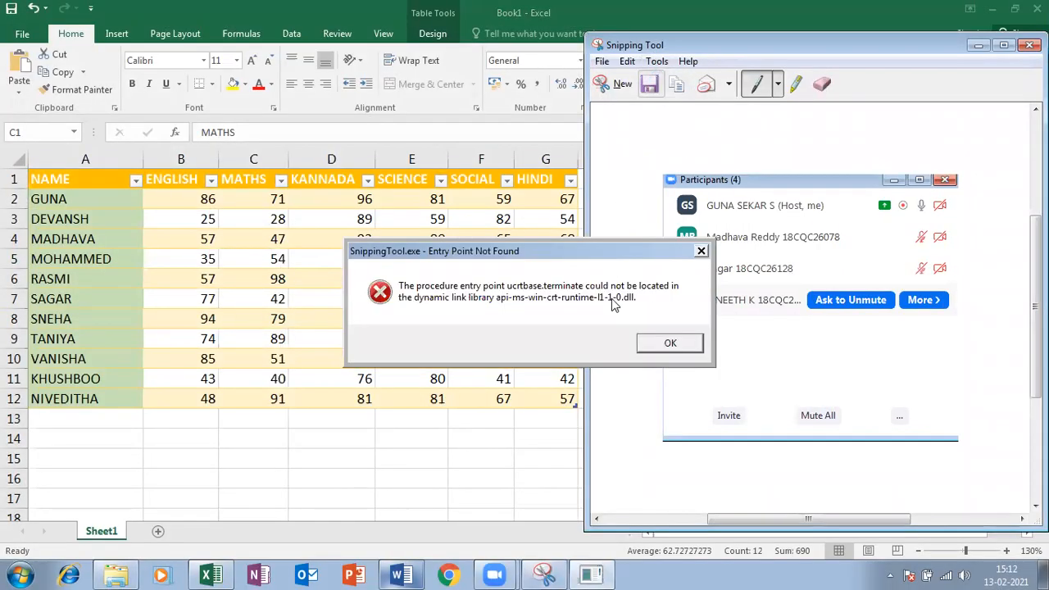
pyautogui.click(655, 345)
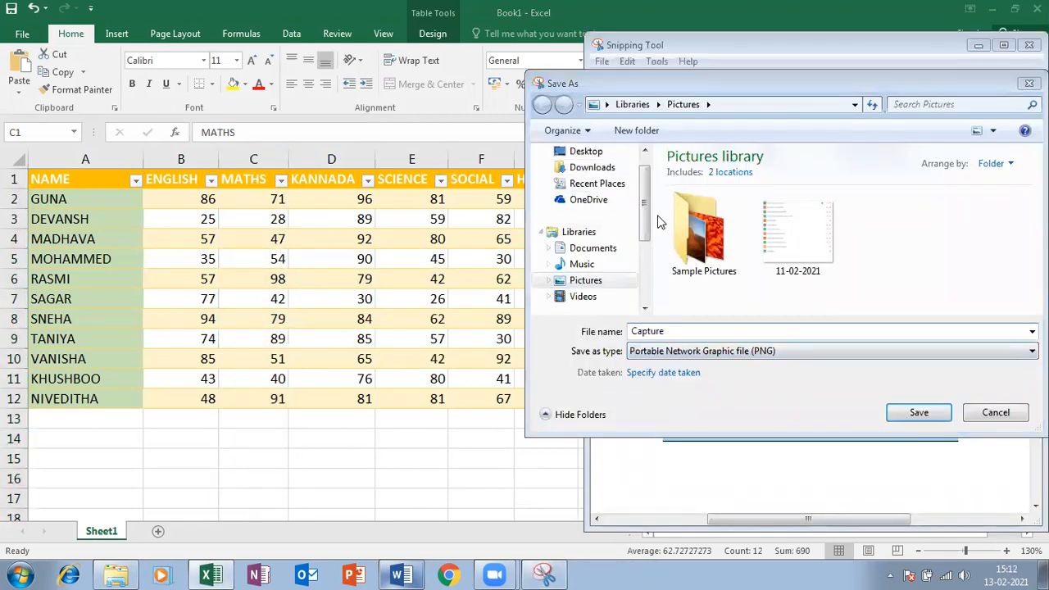
pyautogui.click(689, 334)
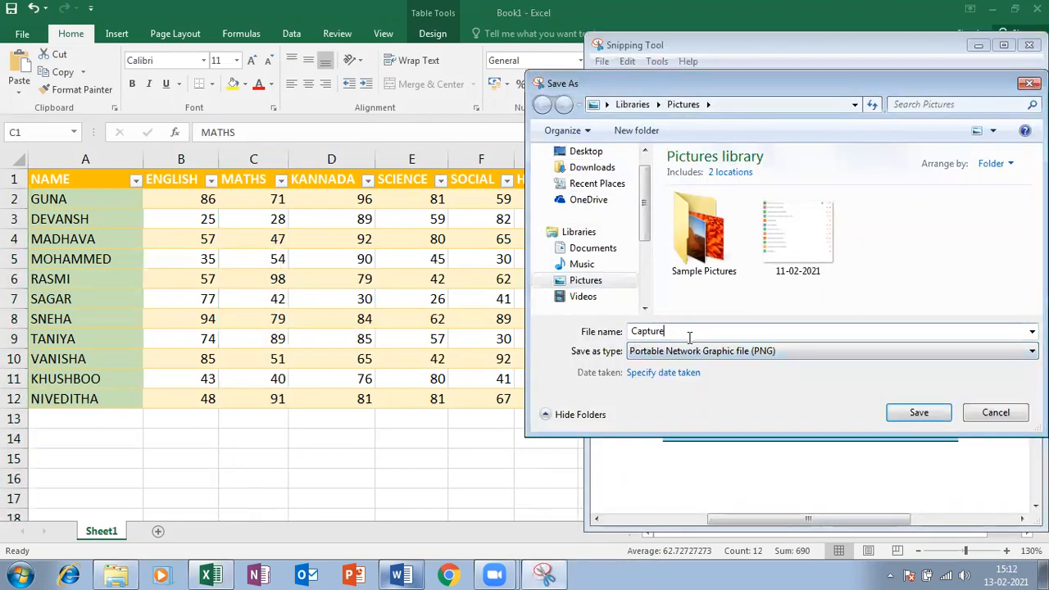
pyautogui.moveTo(682, 334); pyautogui.dragTo(574, 317)
pyautogui.write('1')
pyautogui.press('Return')
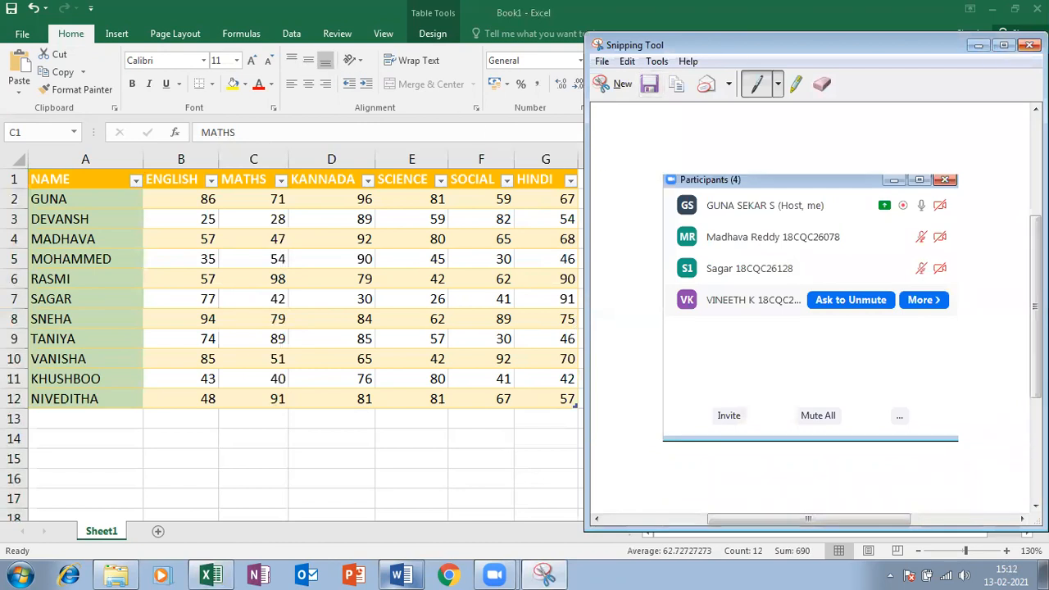
pyautogui.click(1030, 44)
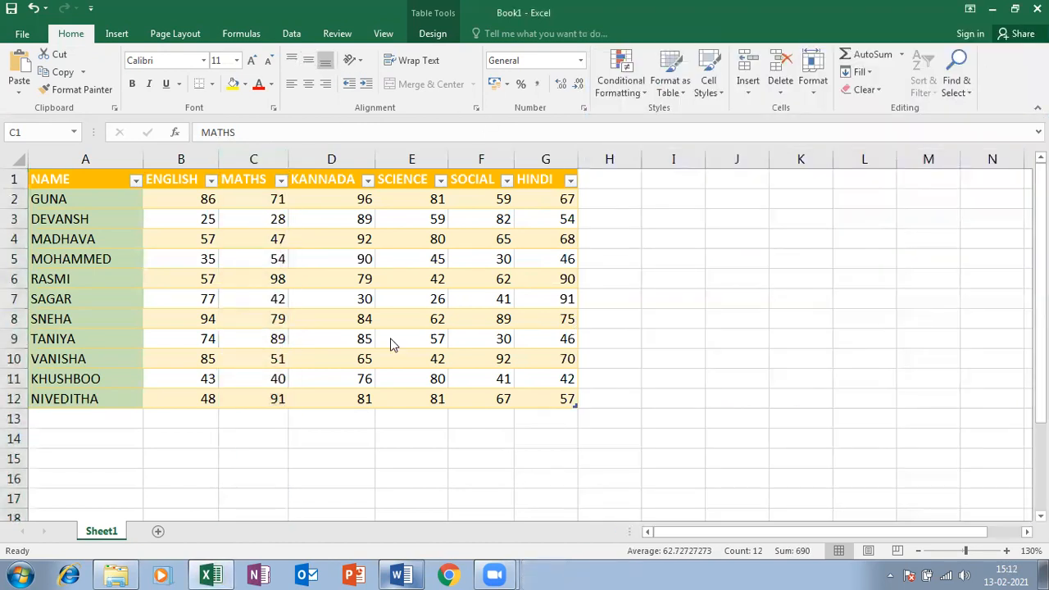
# Select cell D6 in RASMI's row and bring up its cell options
pyautogui.click(553, 379)
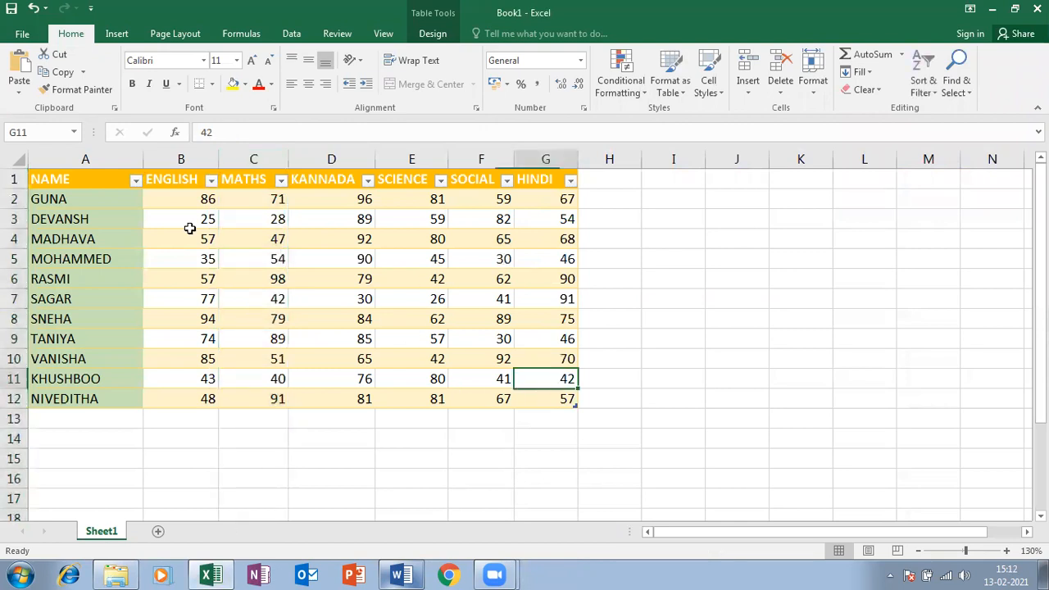
pyautogui.click(747, 88)
pyautogui.click(357, 277)
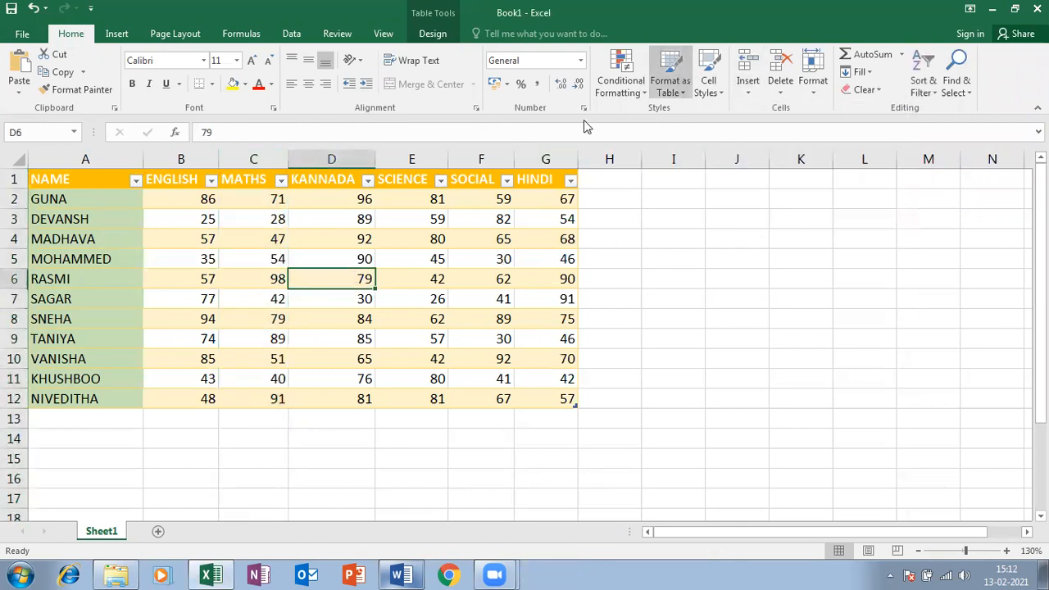
pyautogui.rightClick(342, 279)
# From D6, insert three blank rows above RASMI and an empty column before KANNADA
pyautogui.moveTo(404, 338)
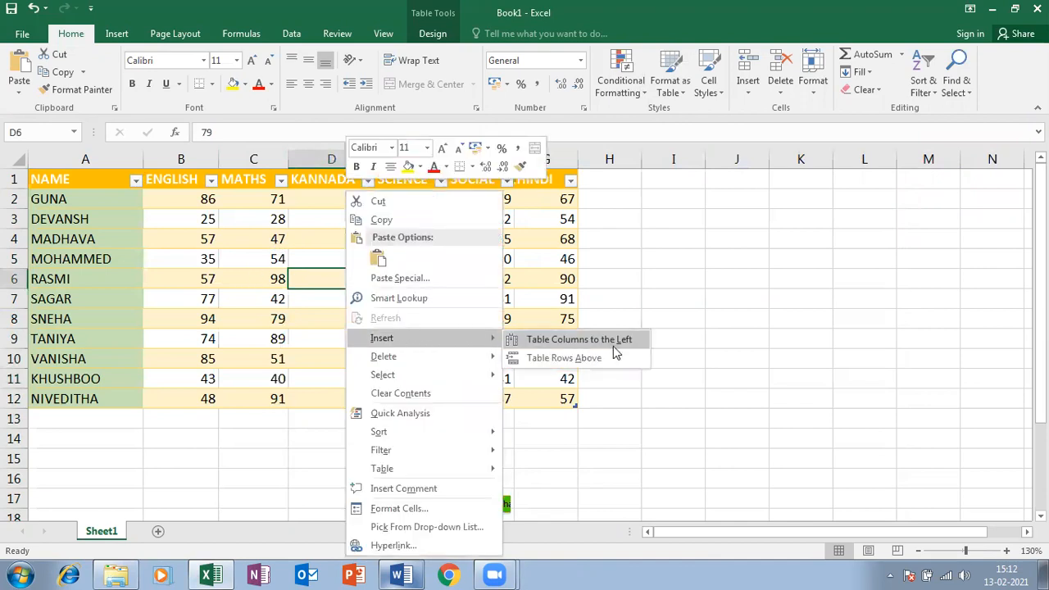
pyautogui.click(318, 281)
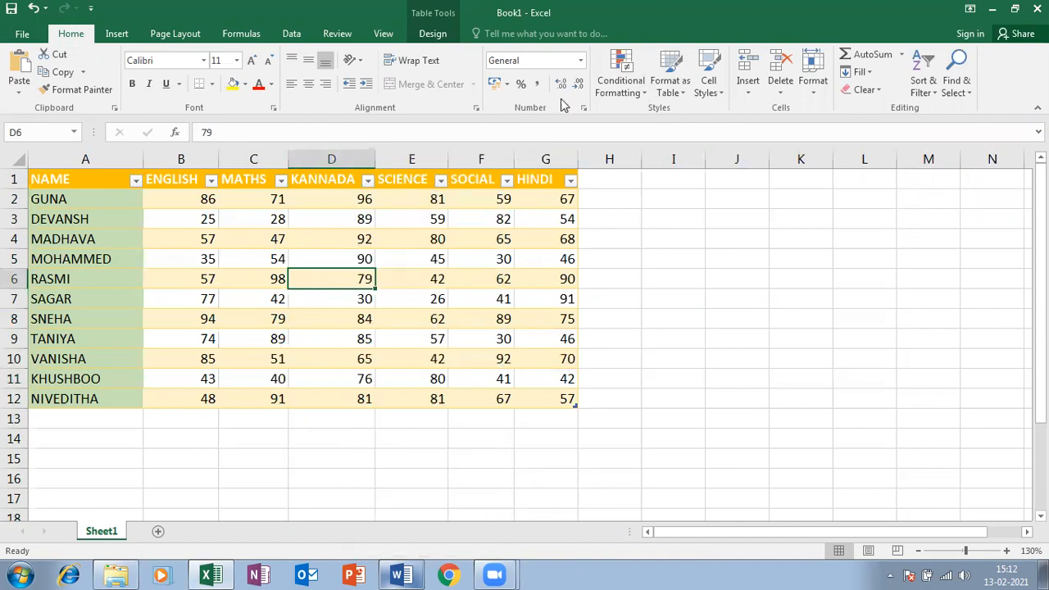
pyautogui.click(747, 88)
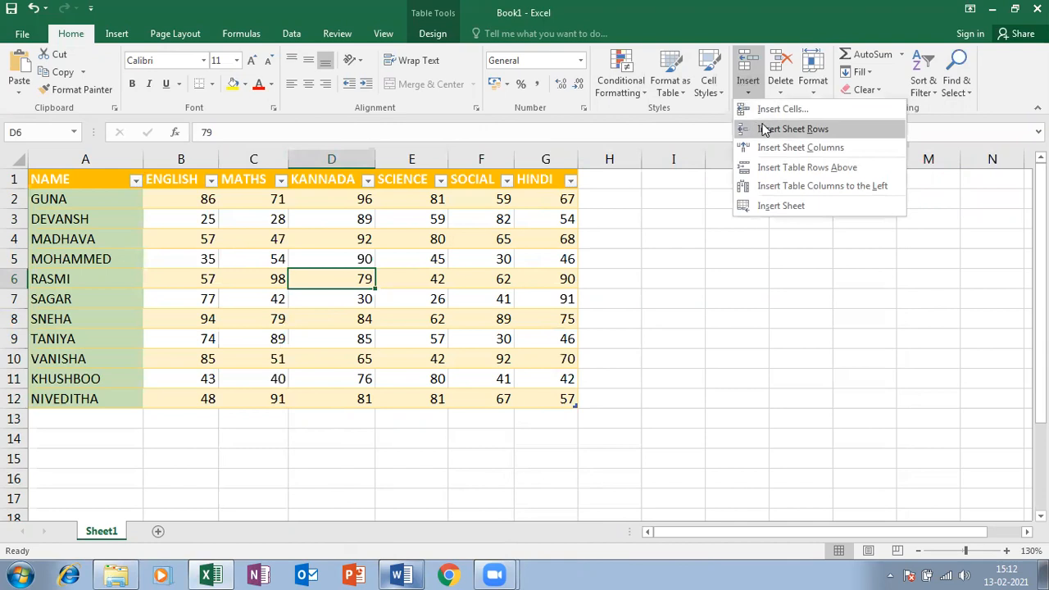
pyautogui.click(764, 116)
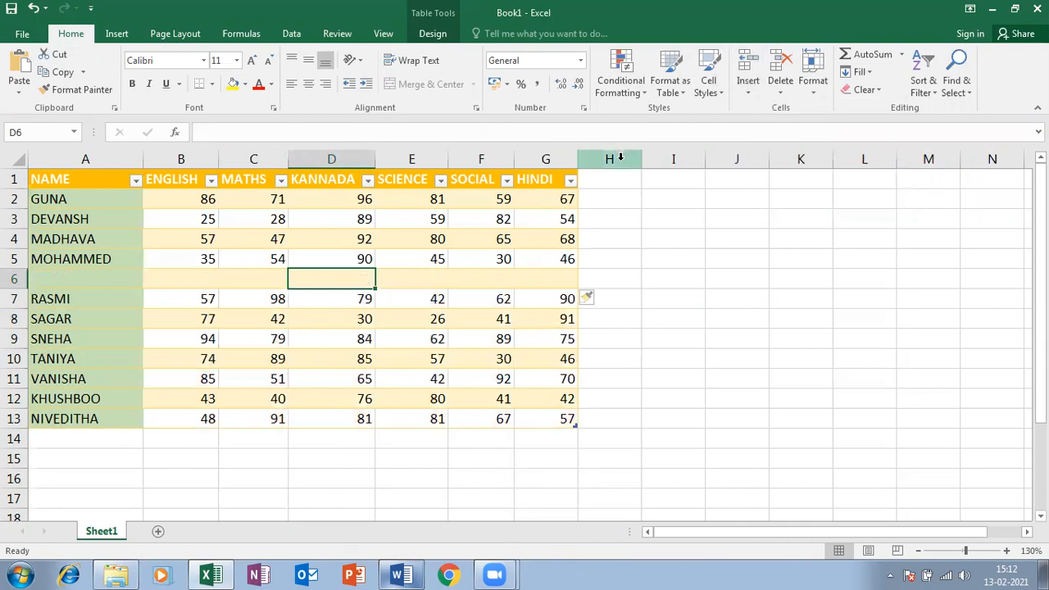
pyautogui.click(749, 86)
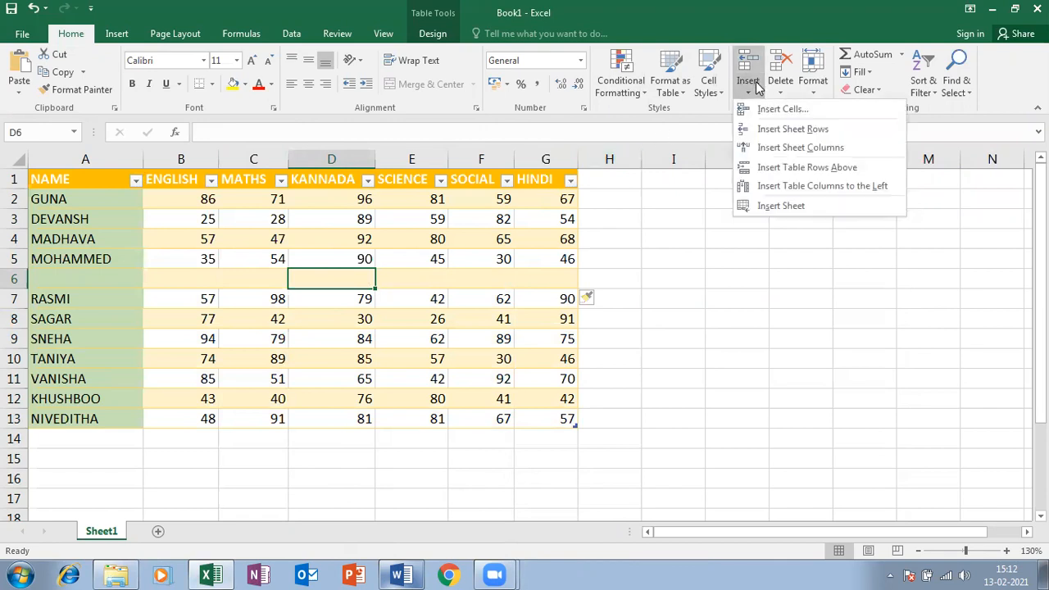
pyautogui.click(762, 133)
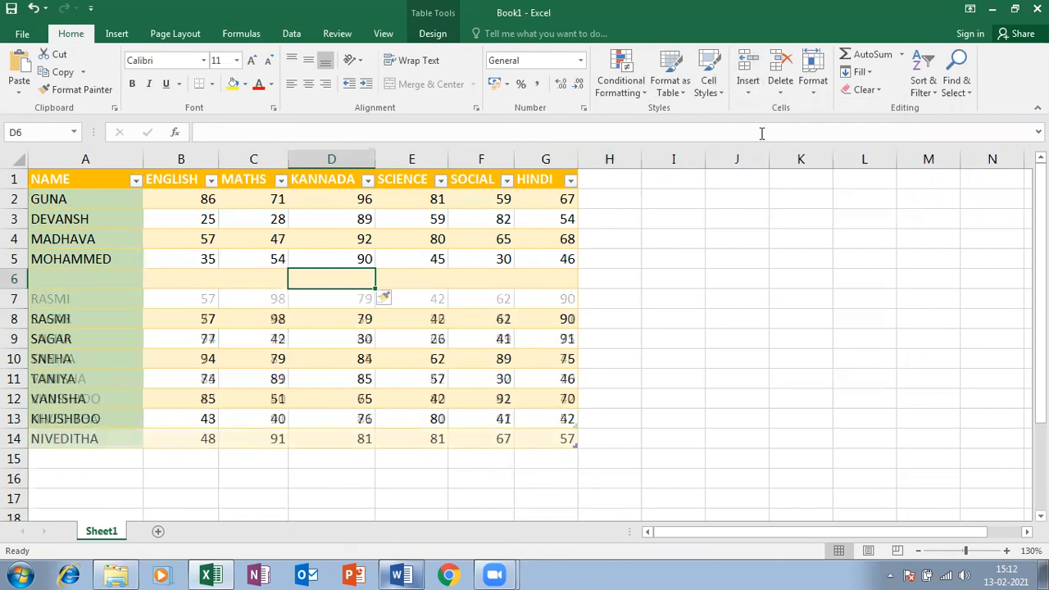
pyautogui.click(749, 87)
pyautogui.click(774, 149)
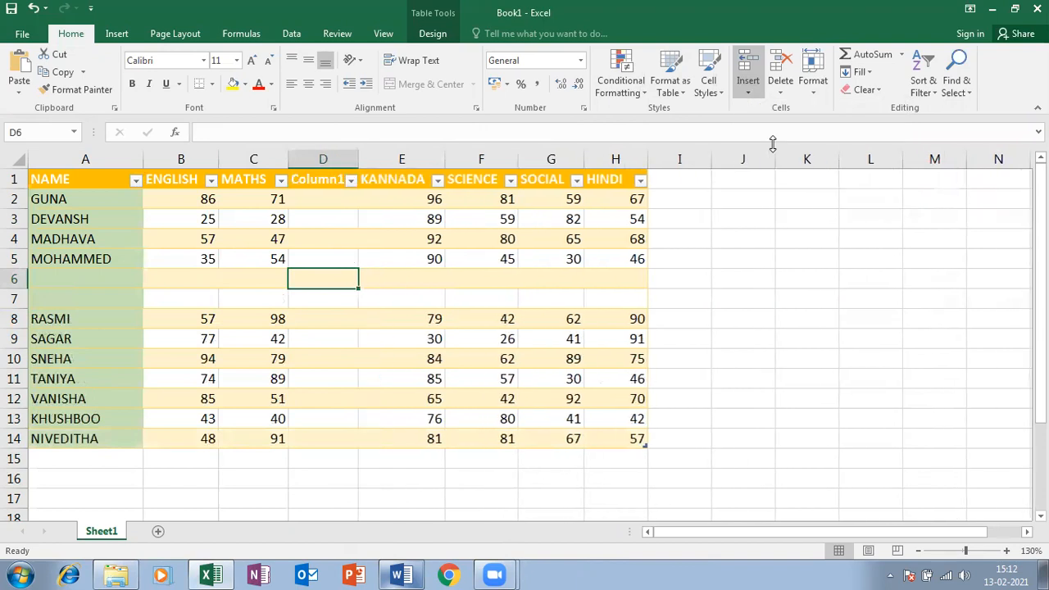
pyautogui.click(748, 92)
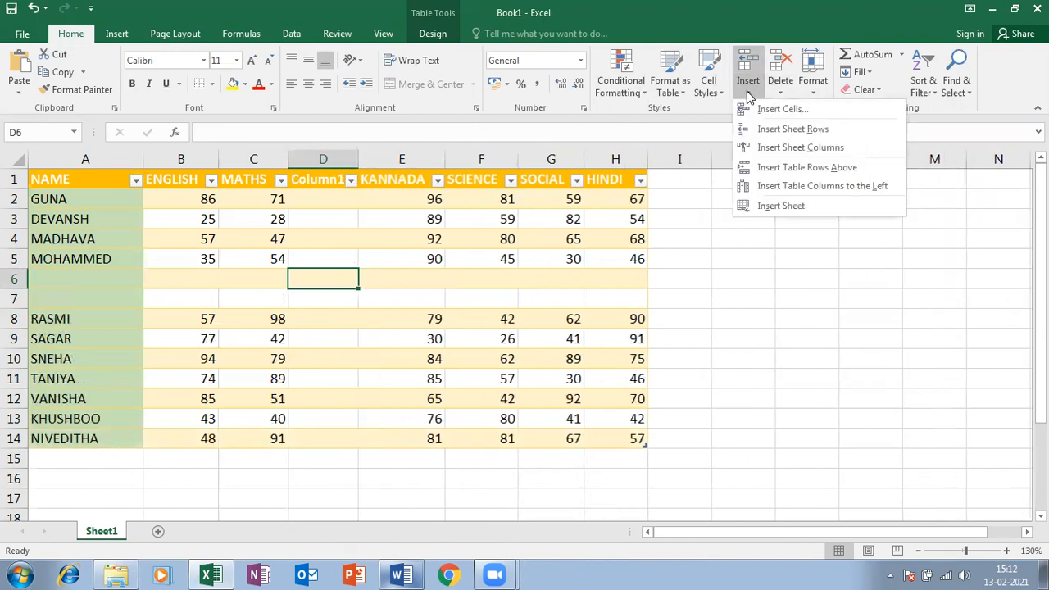
pyautogui.click(754, 168)
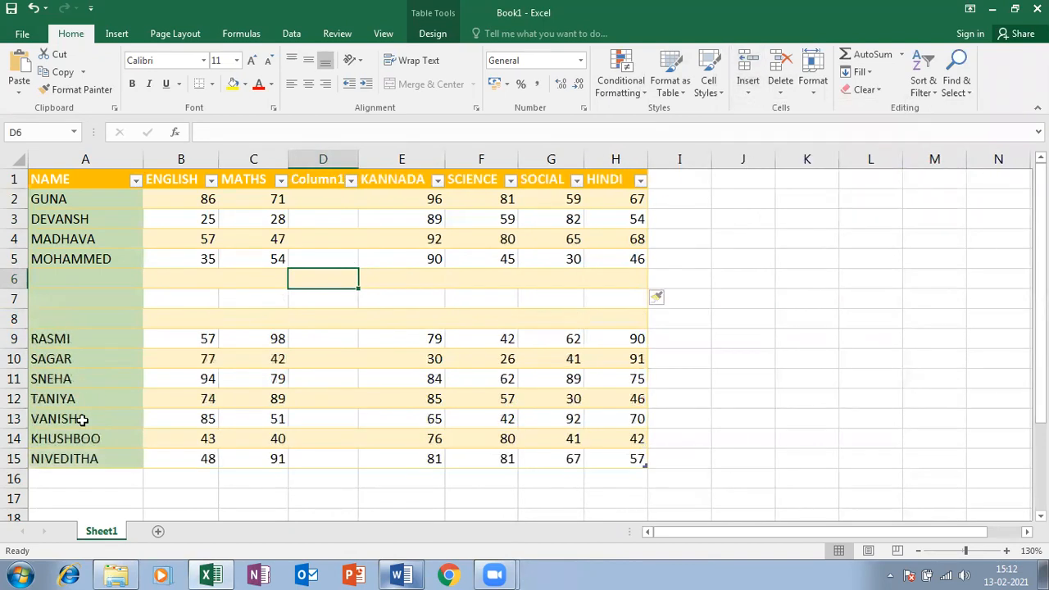
pyautogui.click(748, 93)
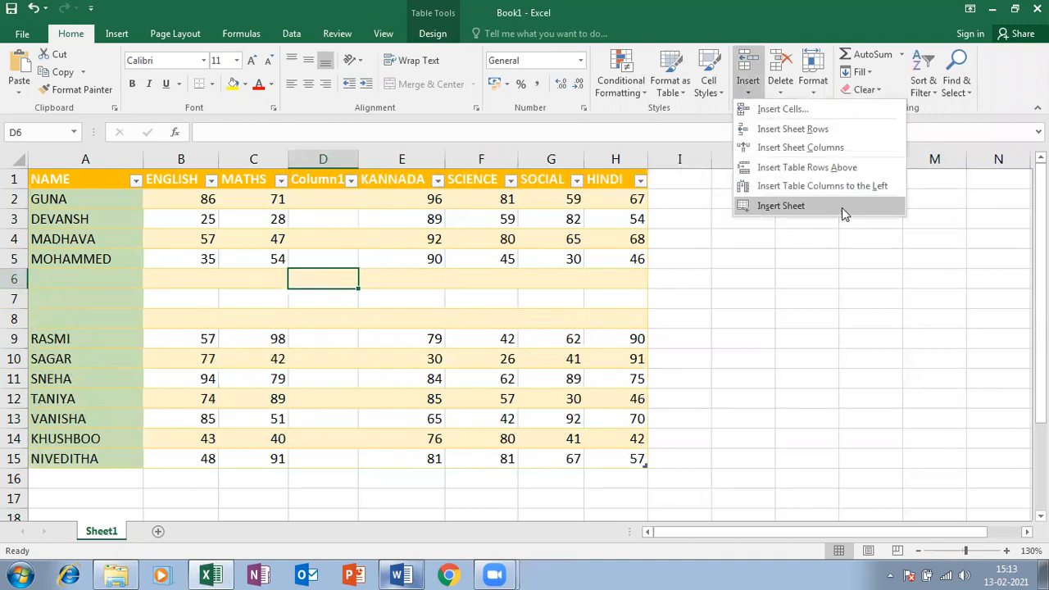
# From F9, insert an empty table column to the left of SCIENCE
pyautogui.click(503, 330)
pyautogui.click(746, 90)
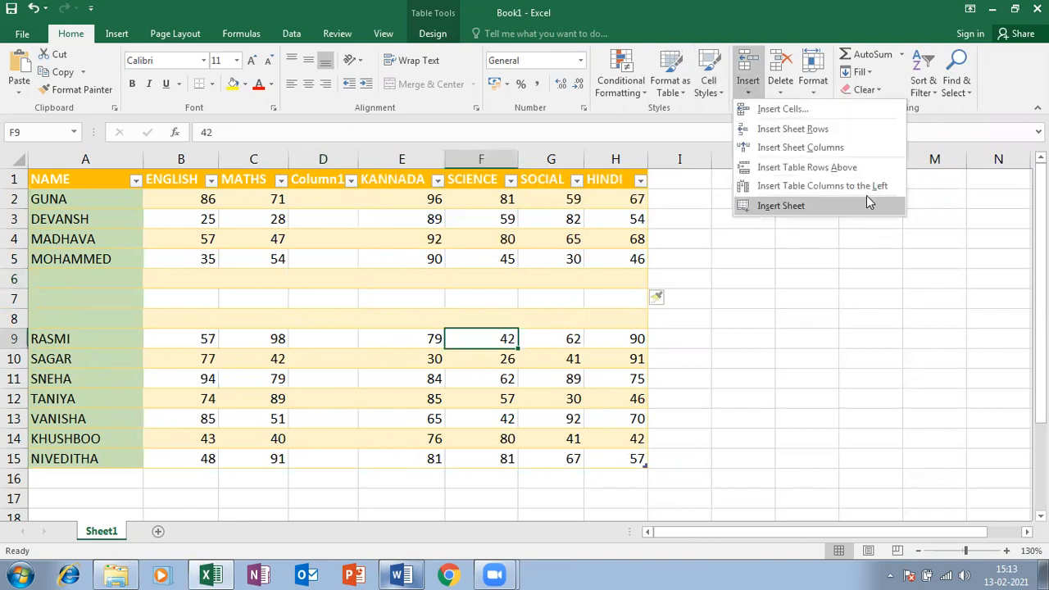
pyautogui.click(861, 182)
pyautogui.scroll(-3, 511, 349)
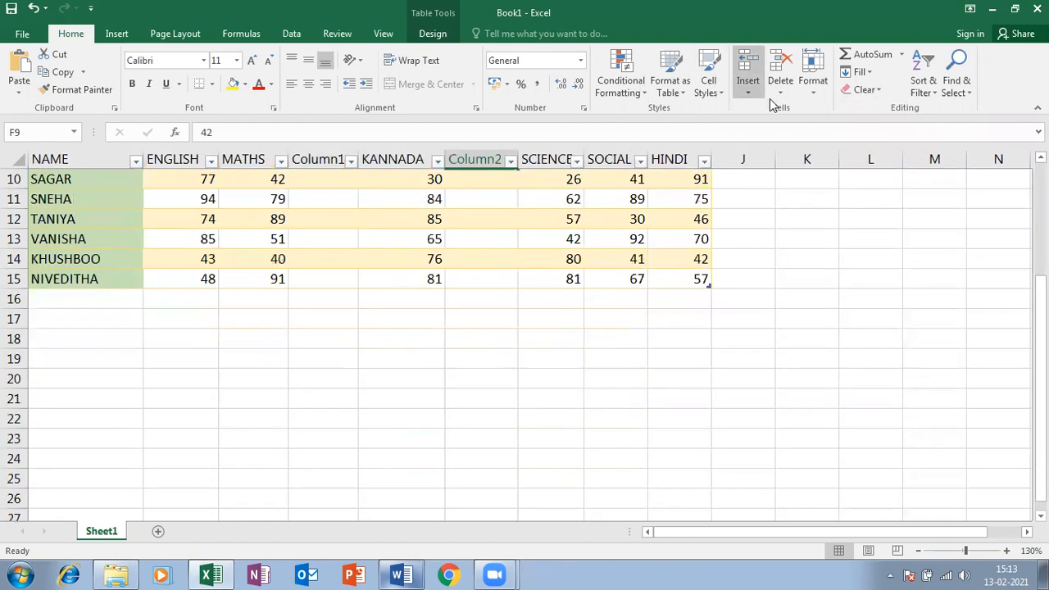
pyautogui.click(748, 90)
pyautogui.click(142, 506)
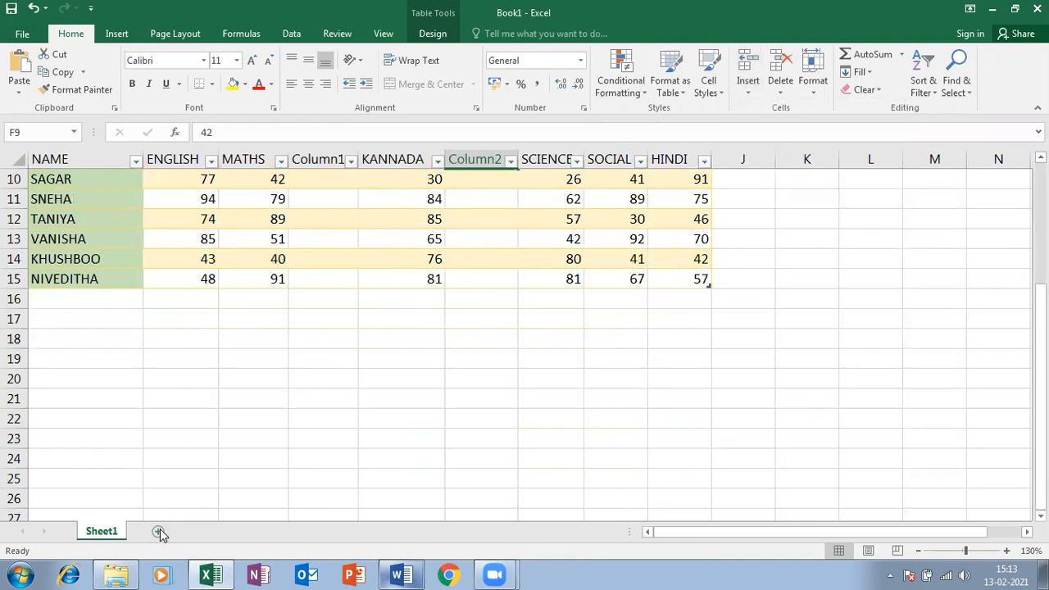
# Add a blank Sheet2, then on Sheet1 type the SHIFT + F11 - SHEET note in D20
pyautogui.click(158, 533)
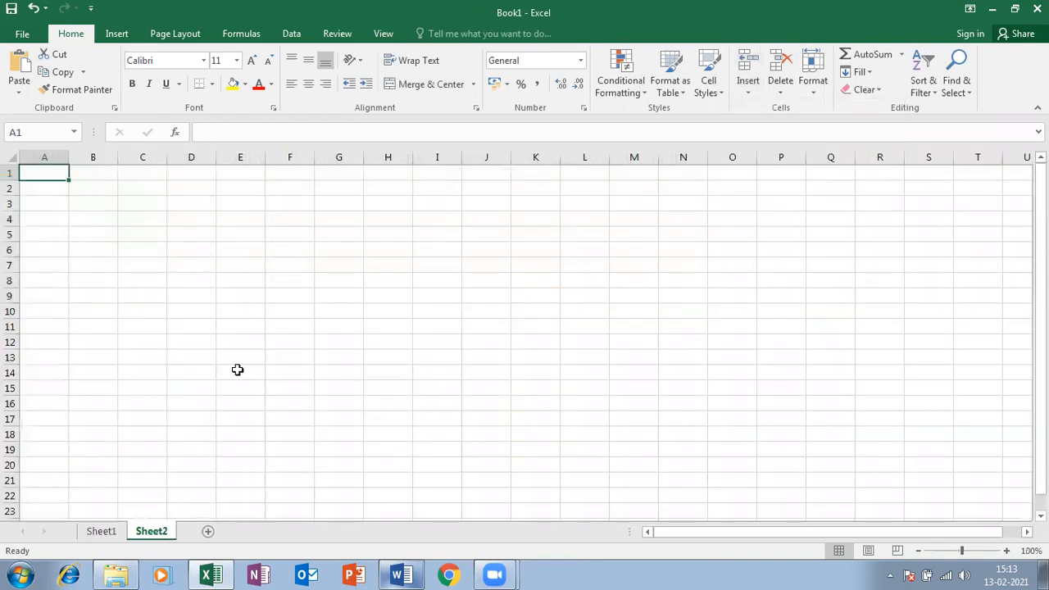
pyautogui.click(106, 531)
pyautogui.scroll(3, 151, 469)
pyautogui.scroll(-3, 172, 479)
pyautogui.scroll(3, 208, 483)
pyautogui.scroll(-4, 270, 443)
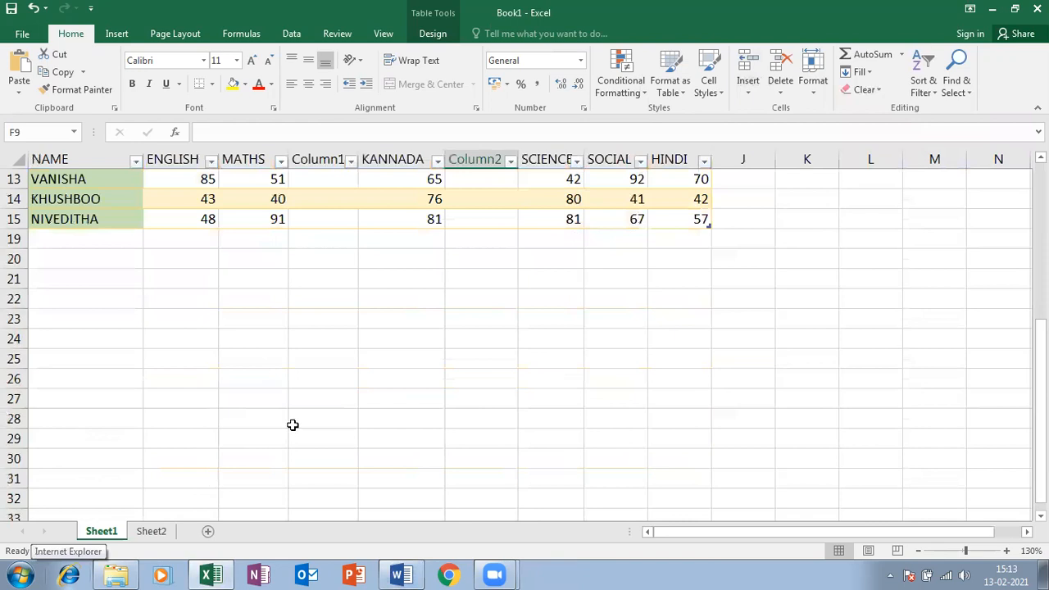
pyautogui.scroll(-1, 312, 328)
pyautogui.click(323, 260)
pyautogui.scroll(3, 325, 261)
pyautogui.write('S')
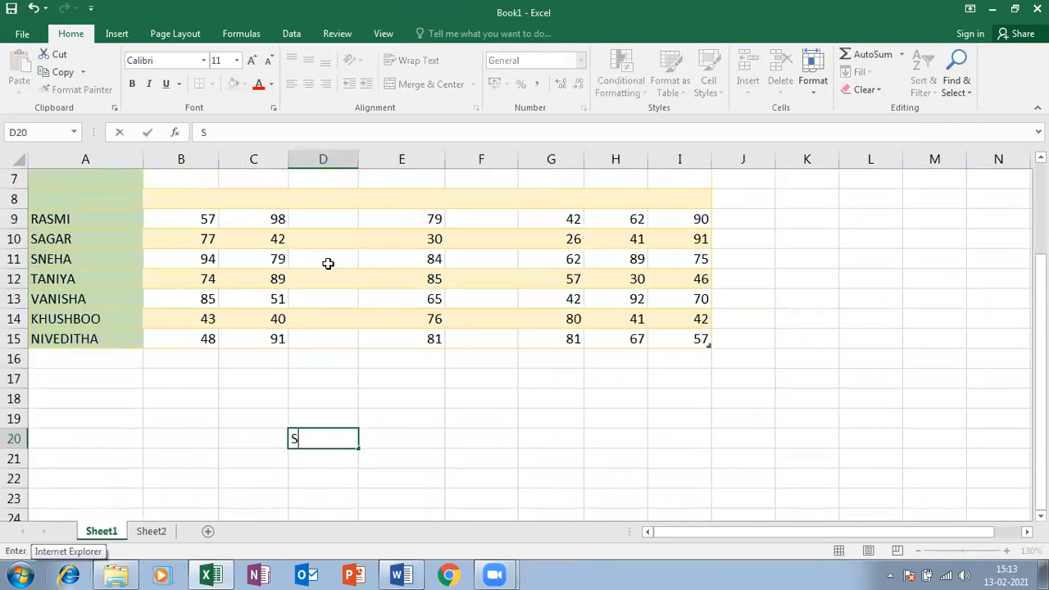
pyautogui.write('HIFT')
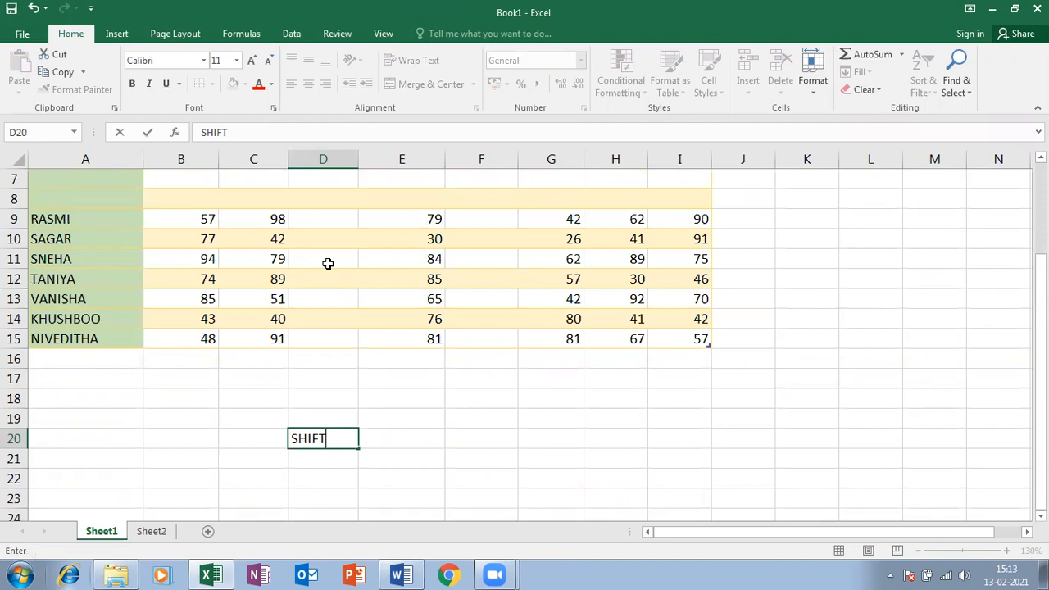
pyautogui.write('VV + F11')
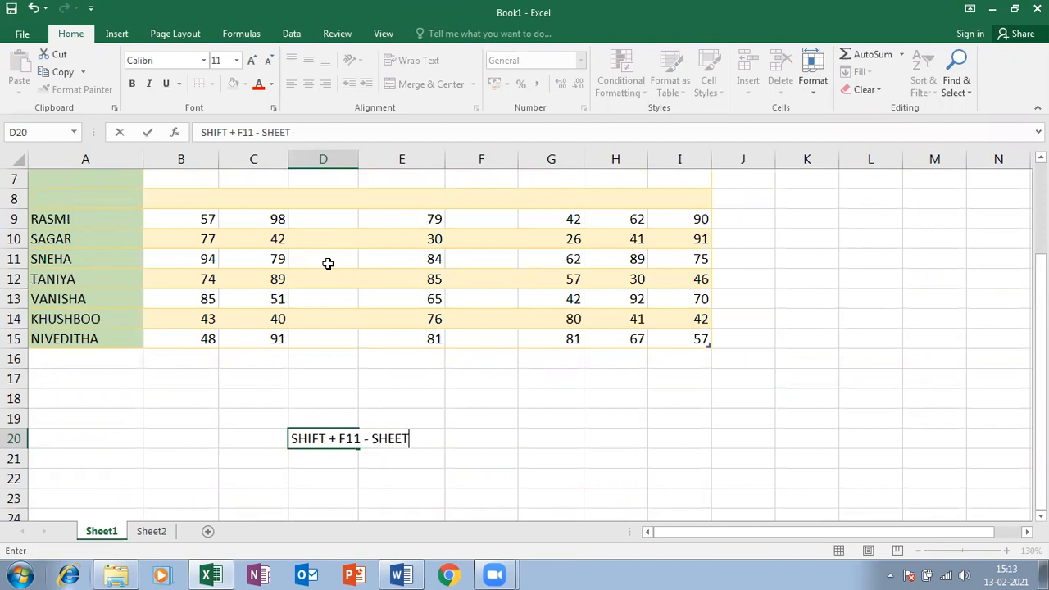
pyautogui.write(' - SHEET')
# Commit the D20 note and delete the empty Column1 column
pyautogui.click(405, 339)
pyautogui.scroll(2, 398, 380)
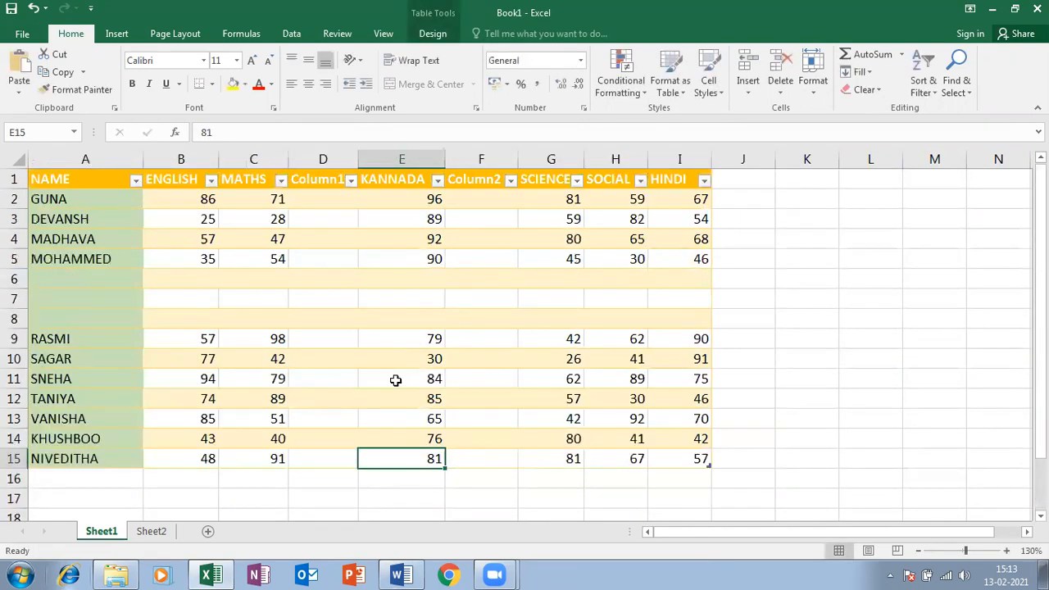
pyautogui.rightClick(323, 159)
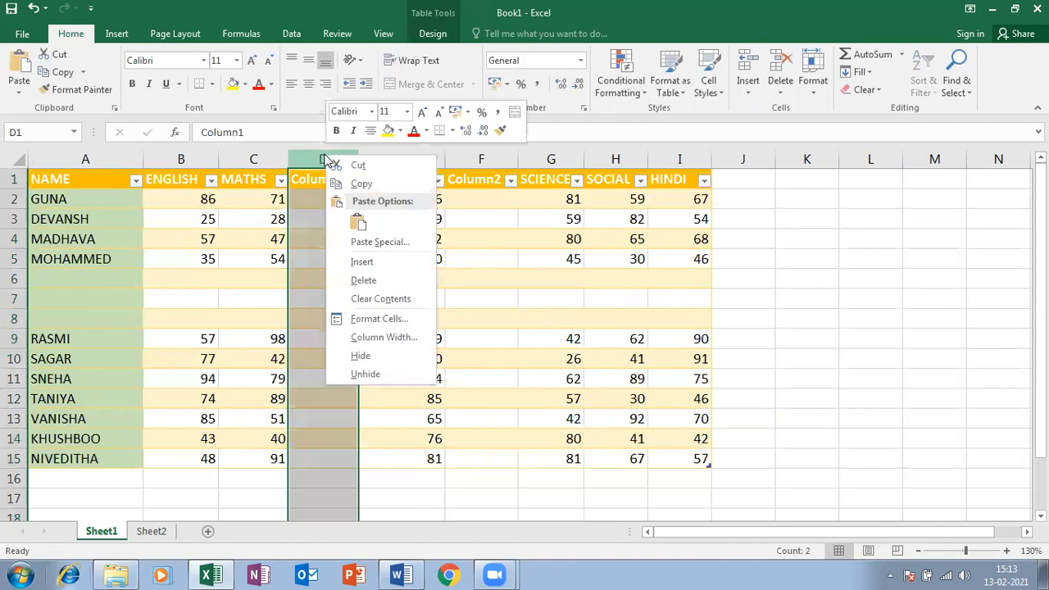
pyautogui.click(363, 280)
# Delete the blank rows 6–8 so RASMI follows MOHAMMED again
pyautogui.moveTo(14, 279); pyautogui.dragTo(16, 311)
pyautogui.rightClick(17, 312)
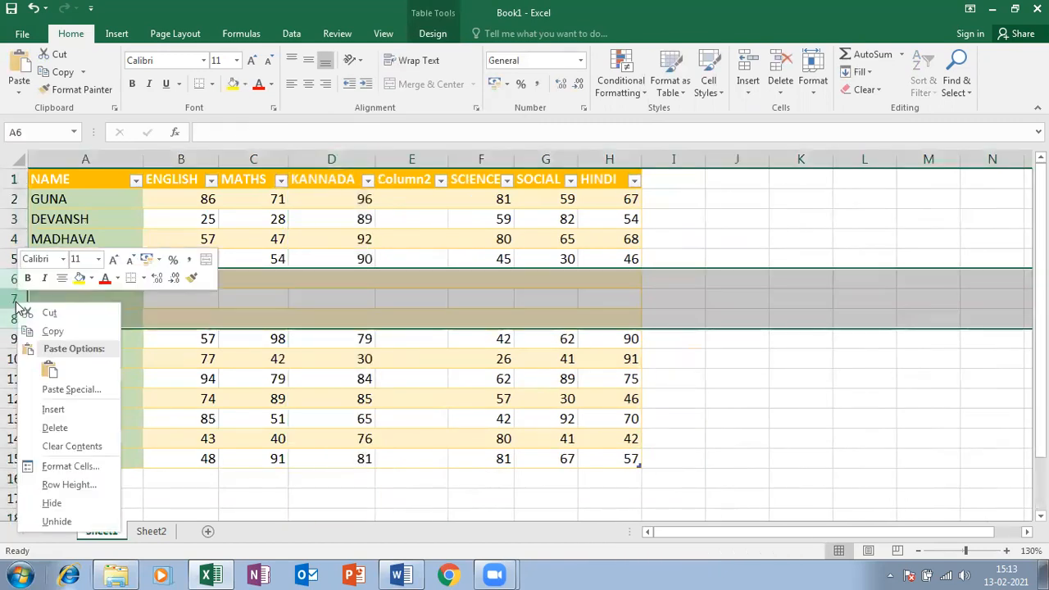
pyautogui.click(65, 411)
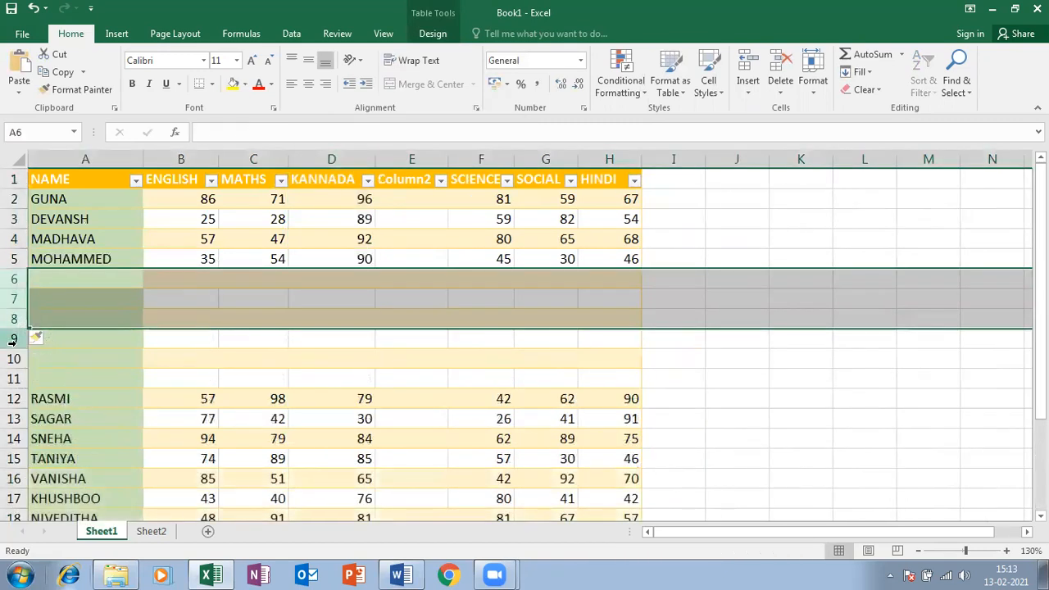
pyautogui.rightClick(12, 297)
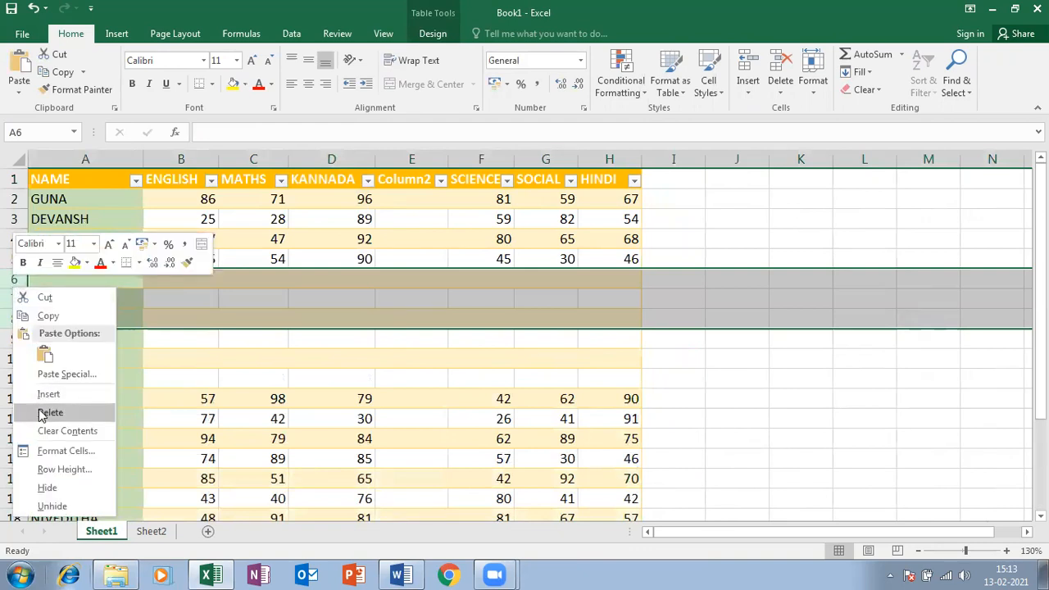
pyautogui.click(41, 414)
pyautogui.rightClick(6, 285)
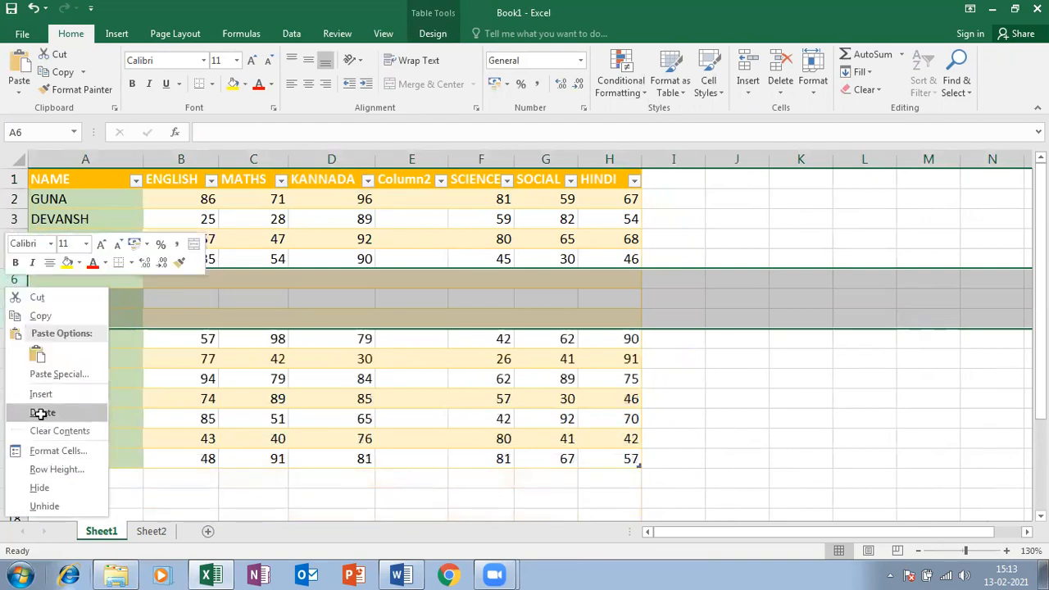
pyautogui.click(41, 412)
# Delete the empty Column2 column before SCIENCE
pyautogui.rightClick(410, 160)
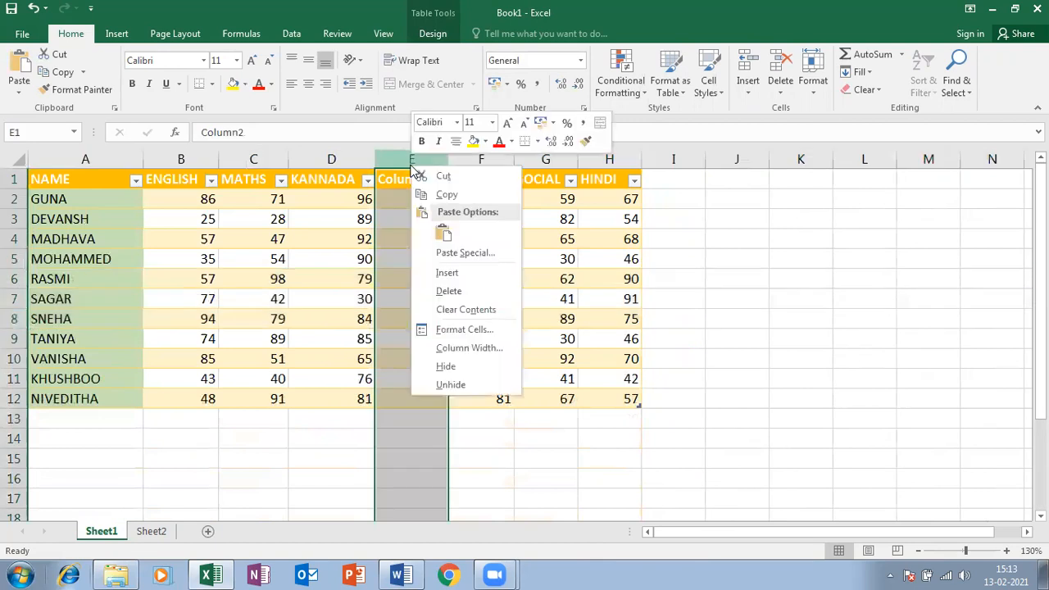
pyautogui.click(440, 293)
pyautogui.rightClick(417, 164)
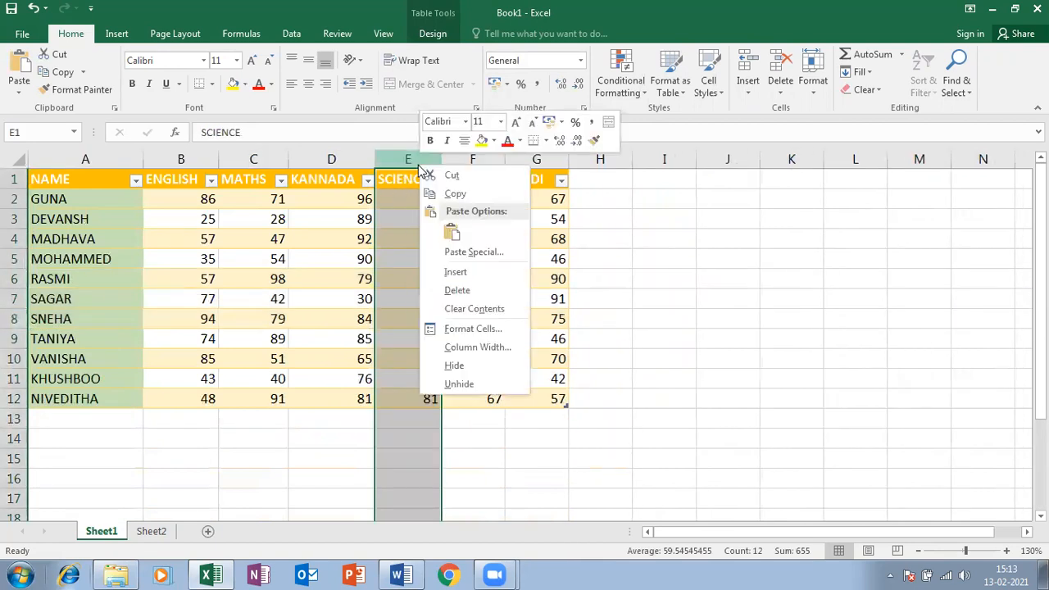
pyautogui.click(454, 270)
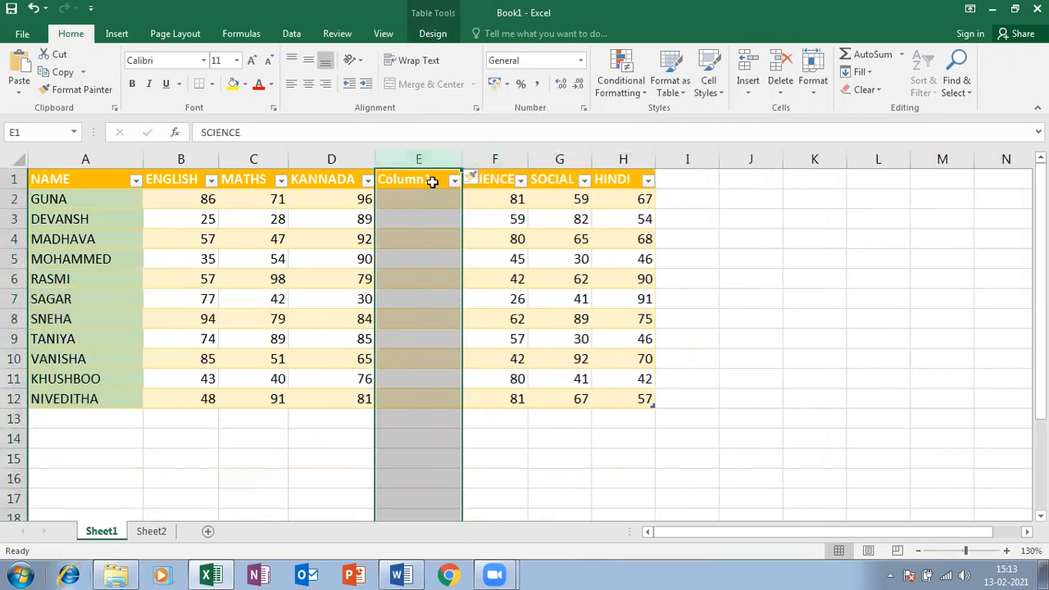
pyautogui.rightClick(426, 166)
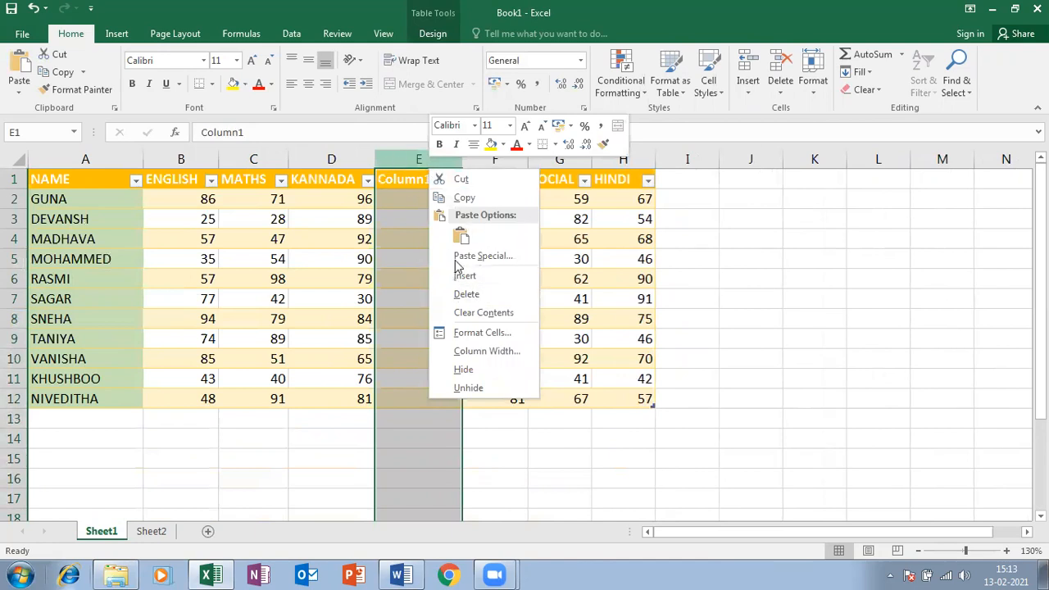
pyautogui.click(464, 294)
pyautogui.click(330, 161)
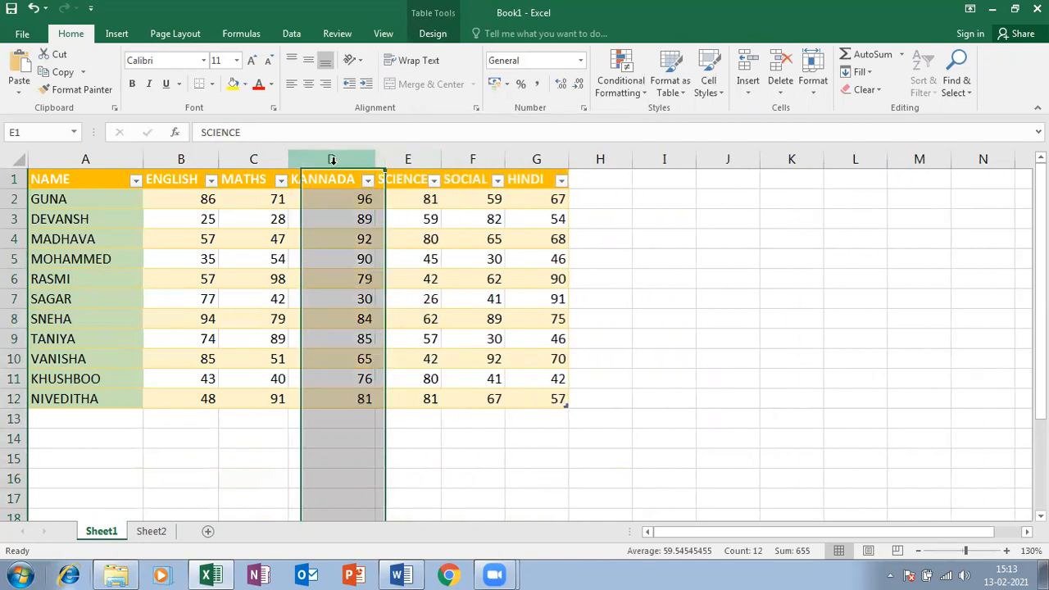
pyautogui.click(407, 159)
pyautogui.click(353, 162)
pyautogui.click(390, 158)
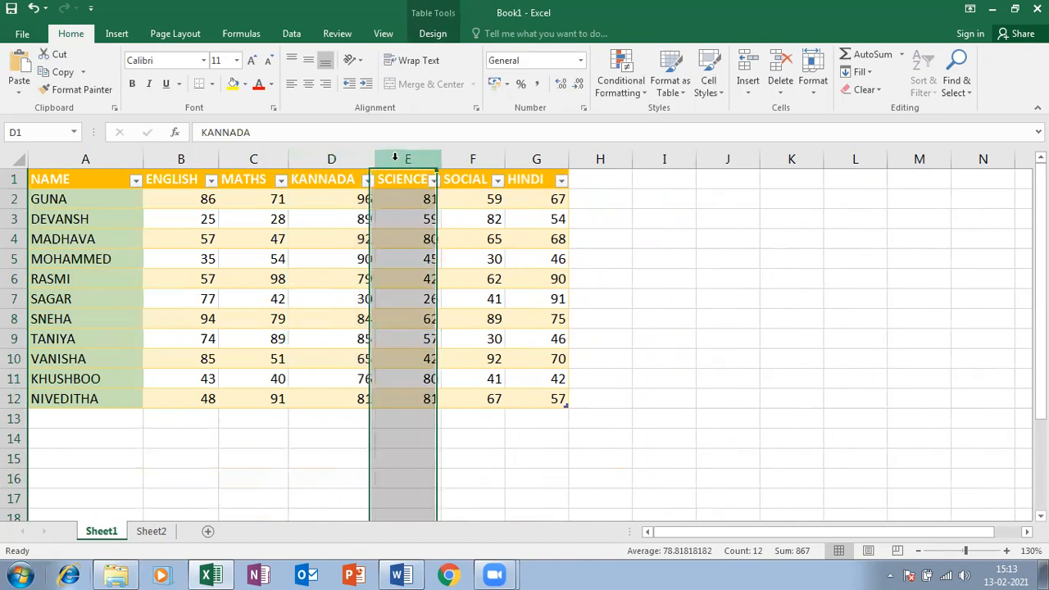
pyautogui.rightClick(398, 162)
pyautogui.click(432, 267)
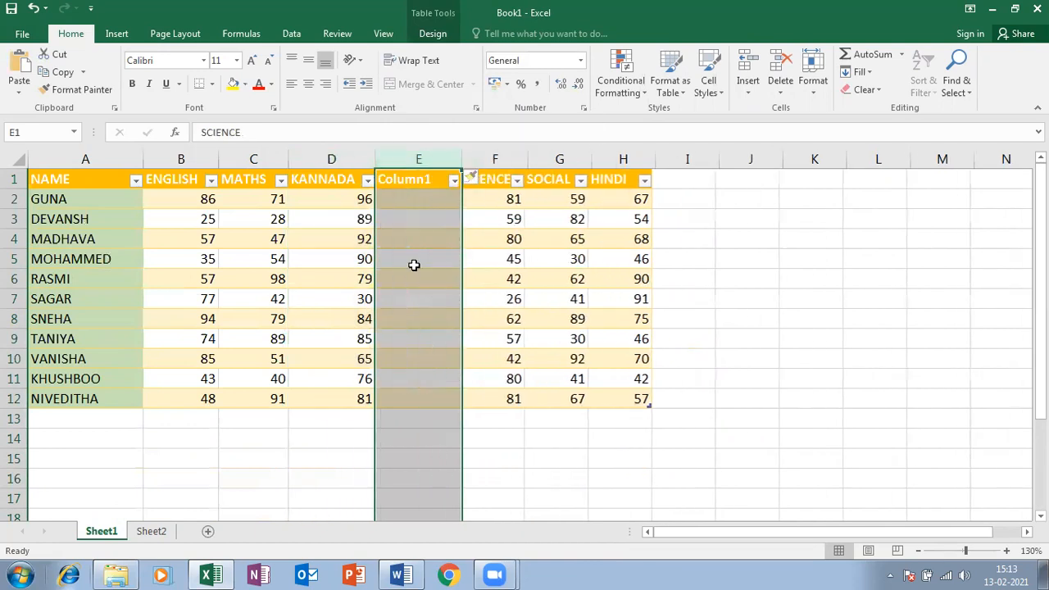
pyautogui.rightClick(412, 160)
pyautogui.click(450, 284)
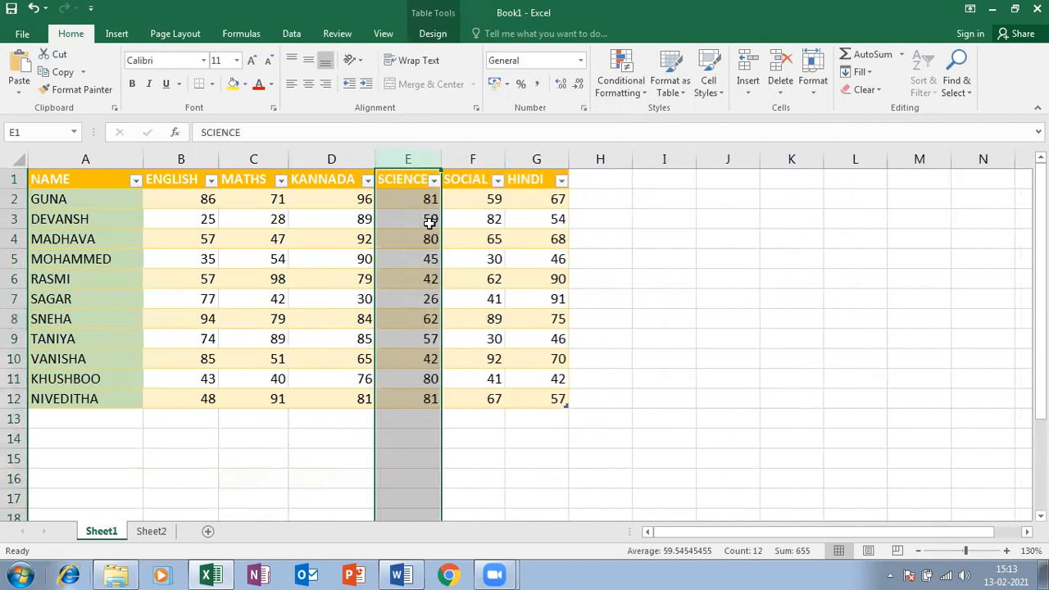
pyautogui.rightClick(402, 155)
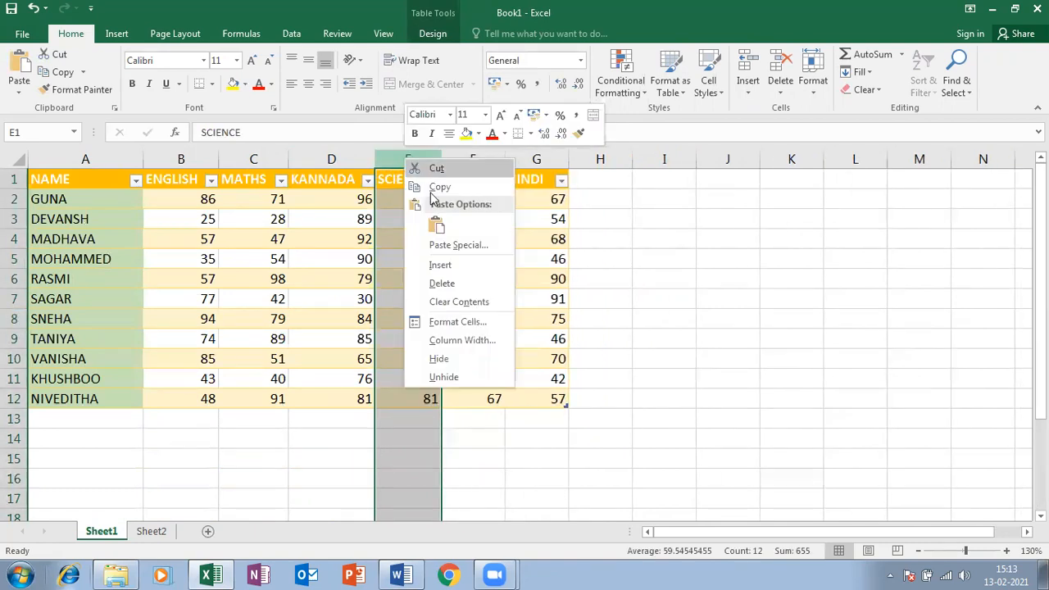
pyautogui.click(426, 354)
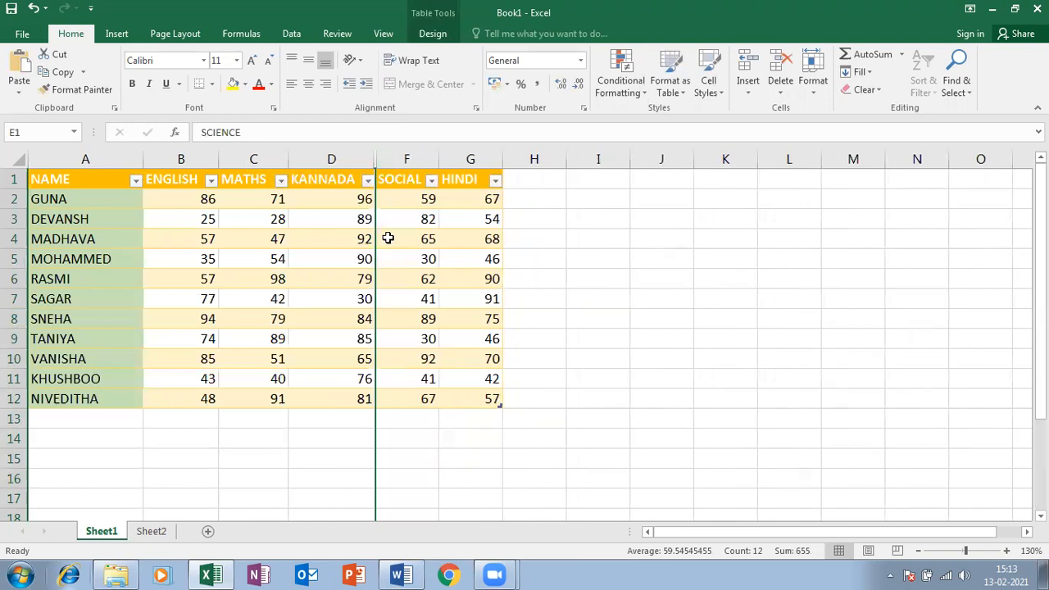
pyautogui.moveTo(359, 159); pyautogui.dragTo(402, 161)
pyautogui.rightClick(402, 160)
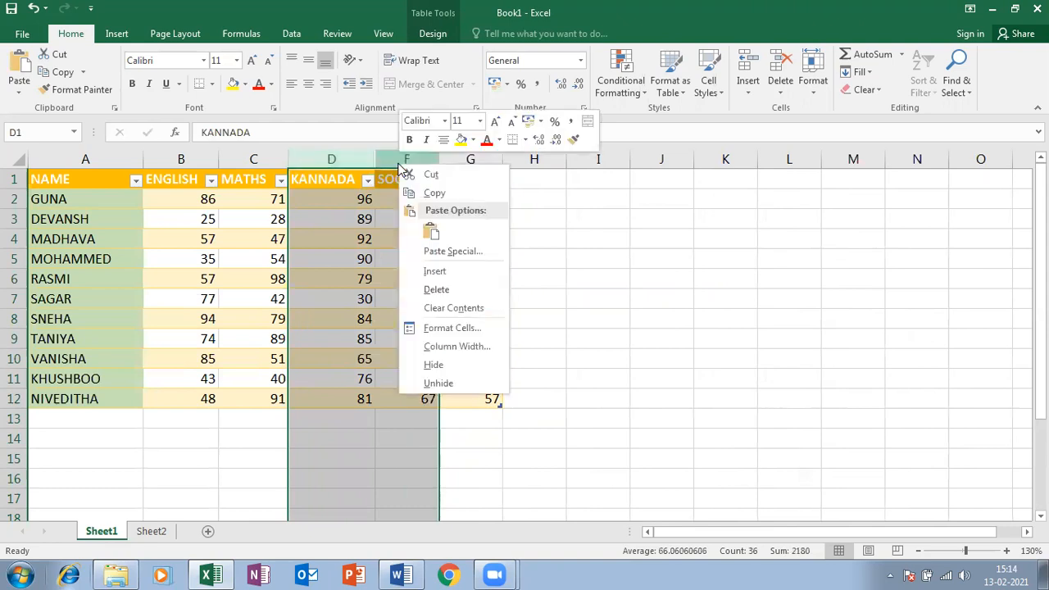
pyautogui.click(427, 379)
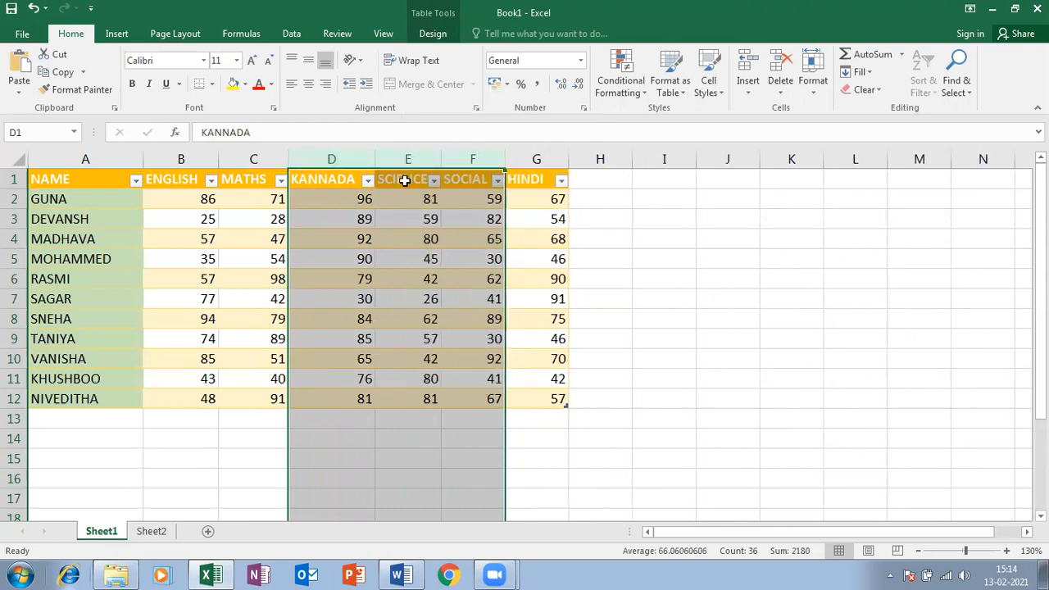
pyautogui.click(403, 160)
pyautogui.rightClick(404, 161)
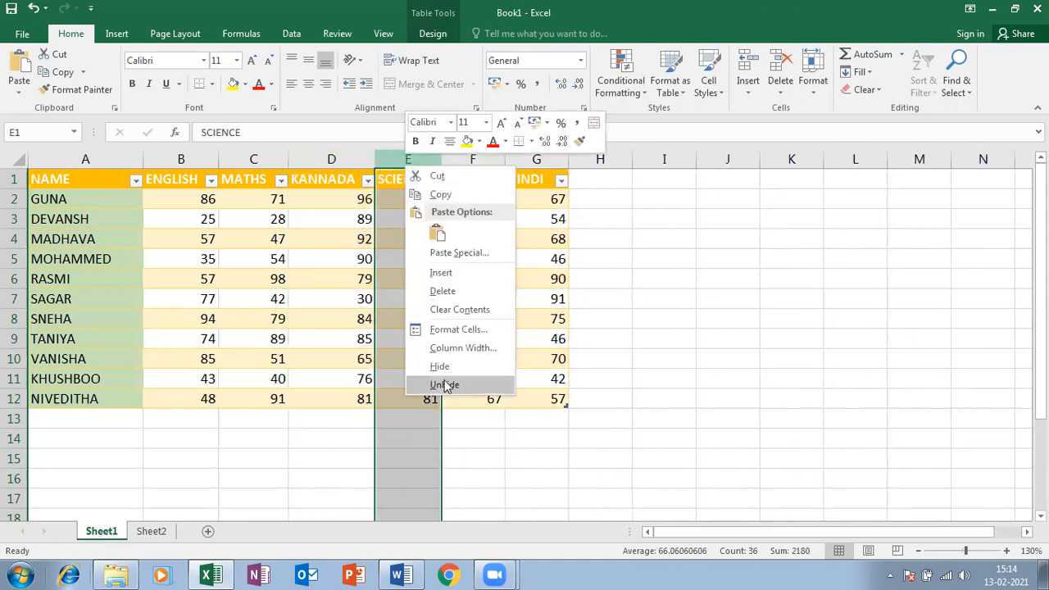
pyautogui.click(443, 370)
pyautogui.moveTo(351, 161); pyautogui.dragTo(398, 158)
pyautogui.click(398, 159)
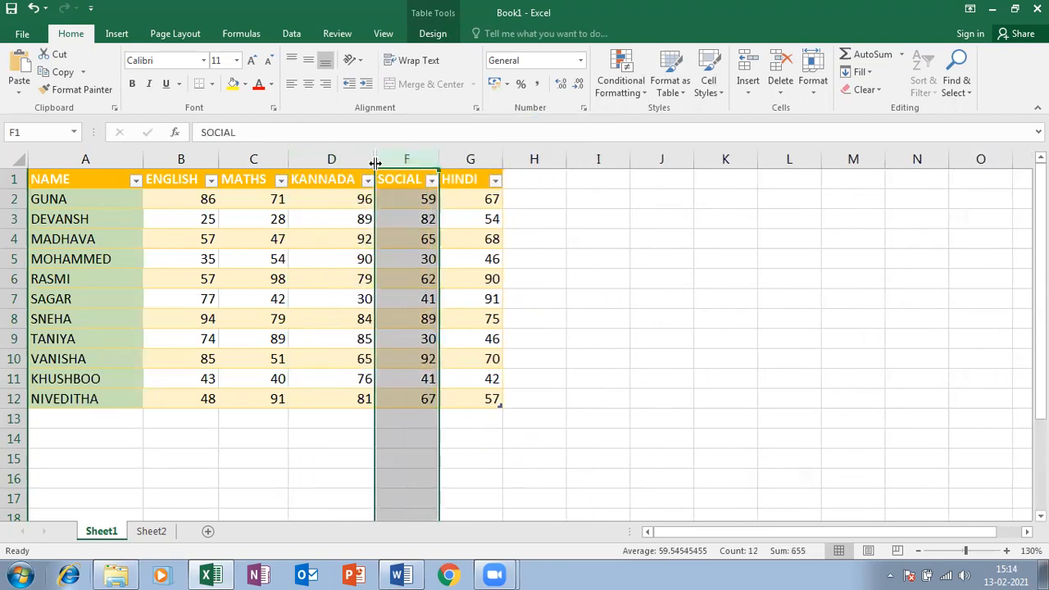
pyautogui.doubleClick(375, 161)
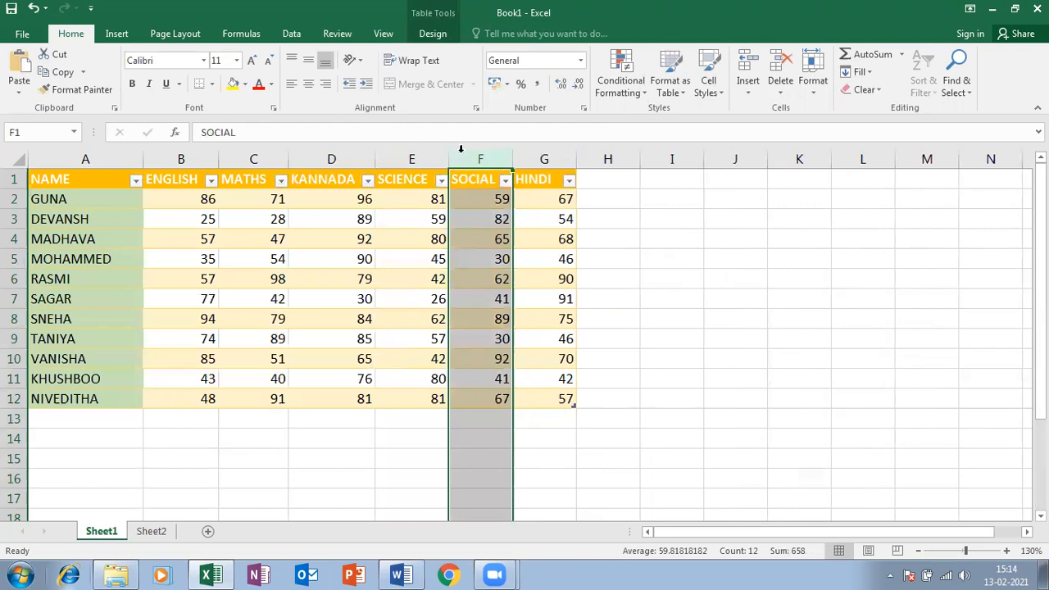
pyautogui.click(412, 157)
pyautogui.rightClick(422, 156)
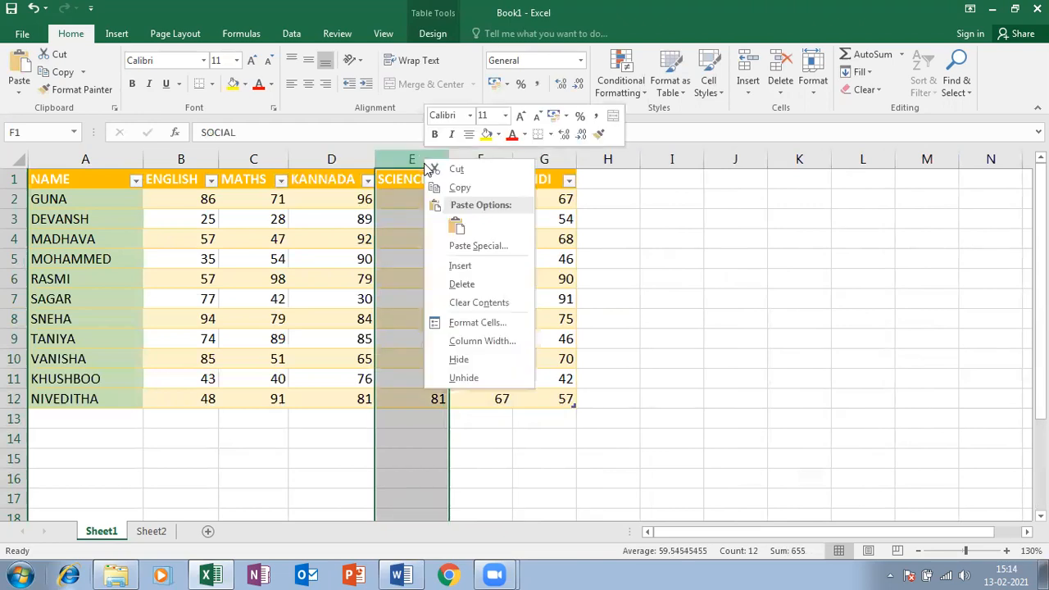
pyautogui.click(452, 357)
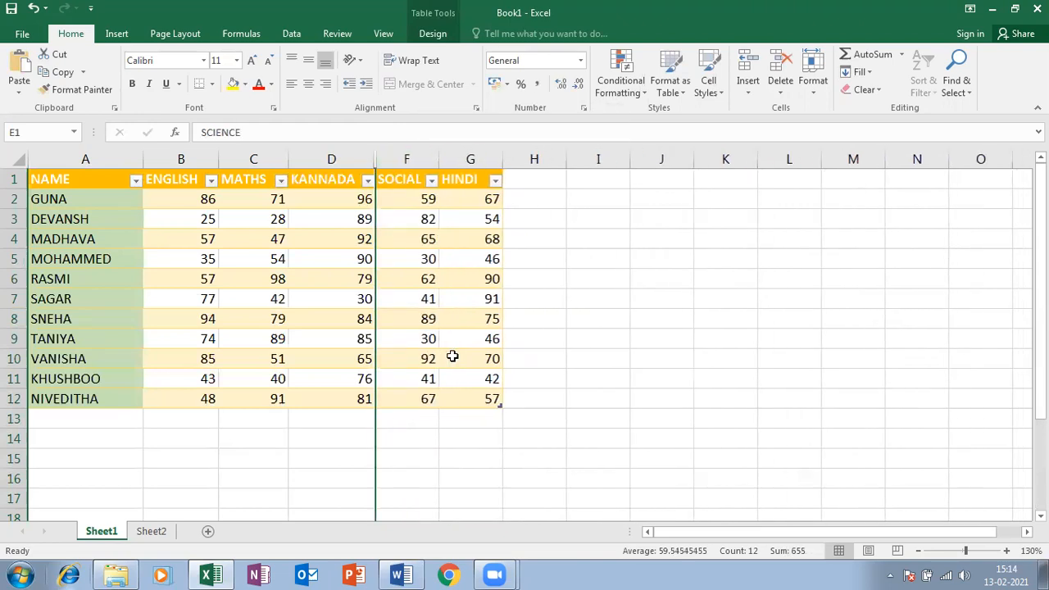
pyautogui.rightClick(375, 158)
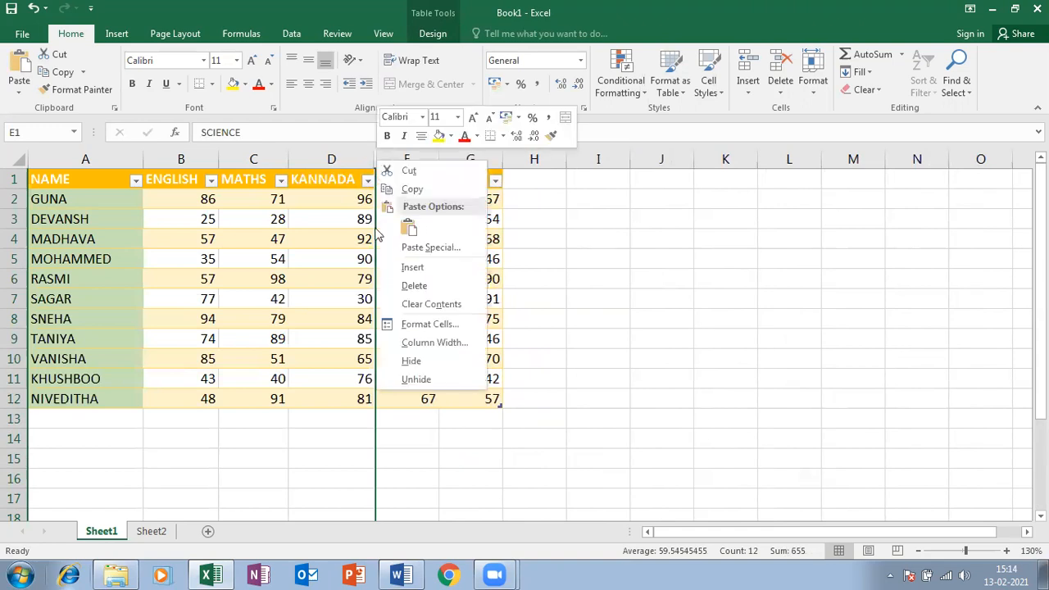
pyautogui.click(410, 377)
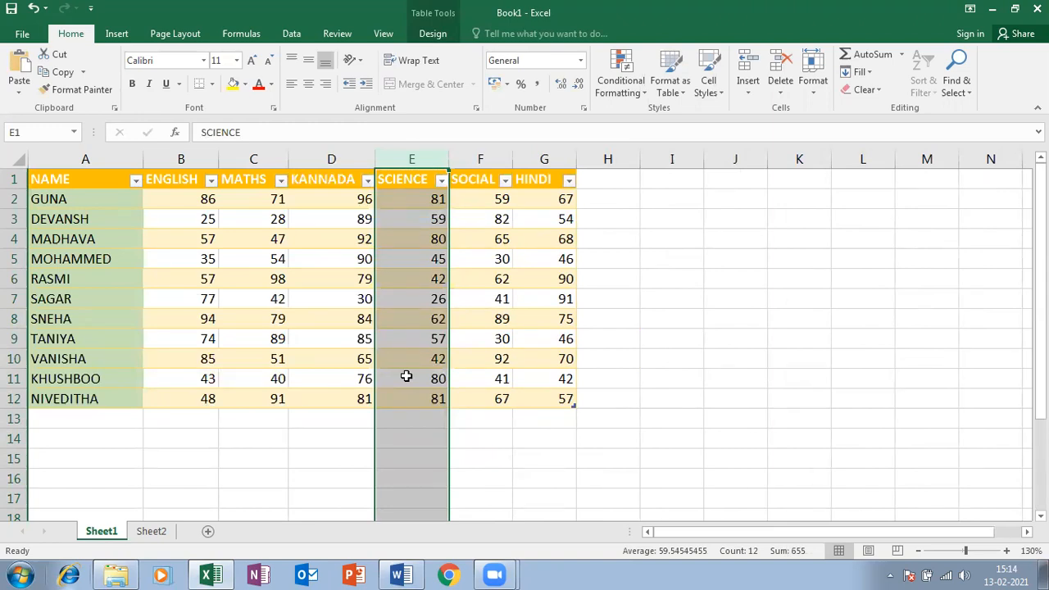
pyautogui.rightClick(25, 279)
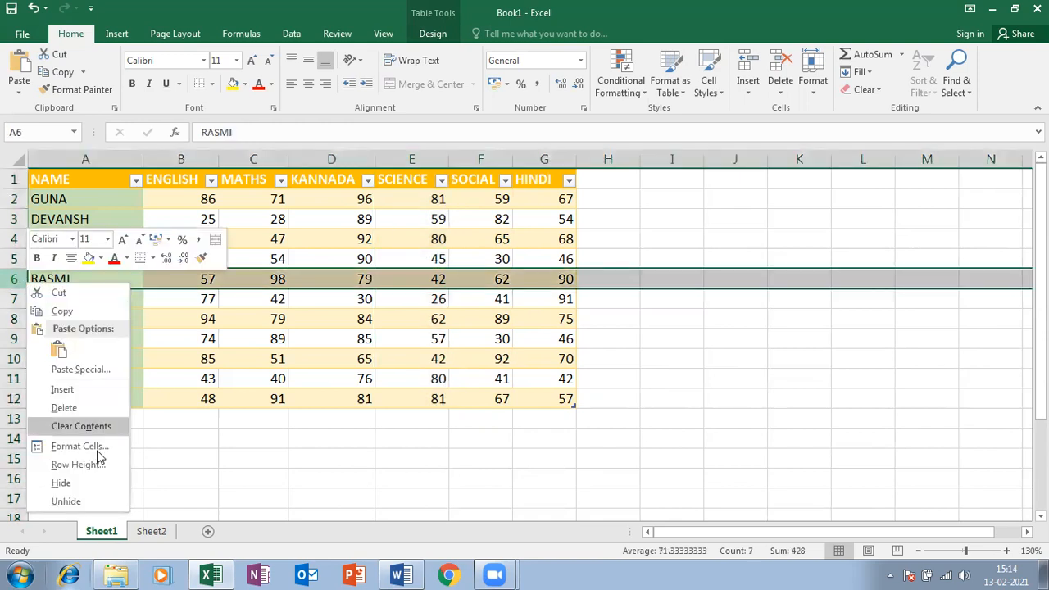
pyautogui.click(62, 483)
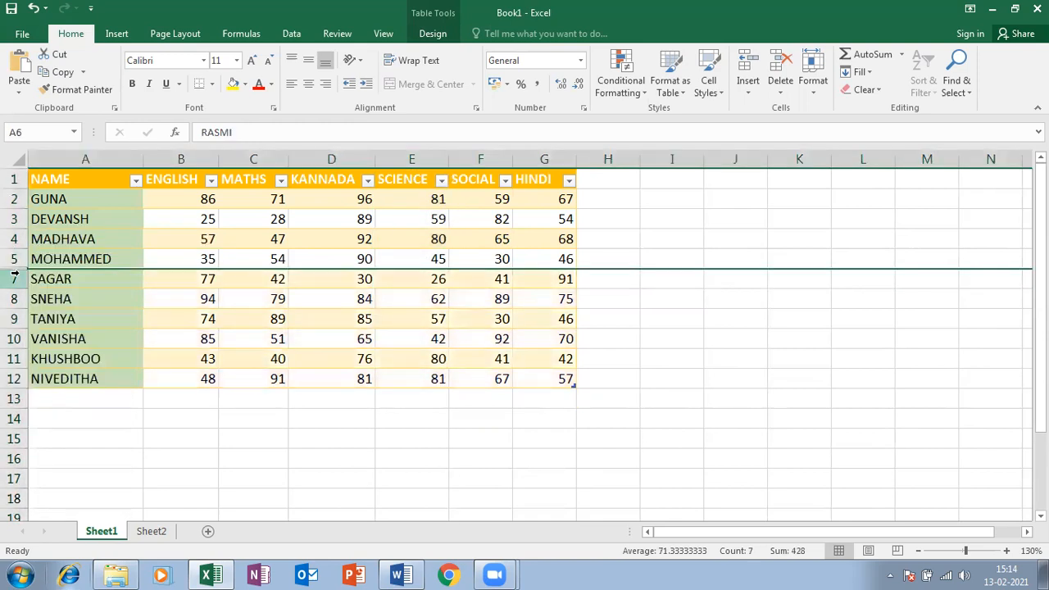
pyautogui.doubleClick(19, 270)
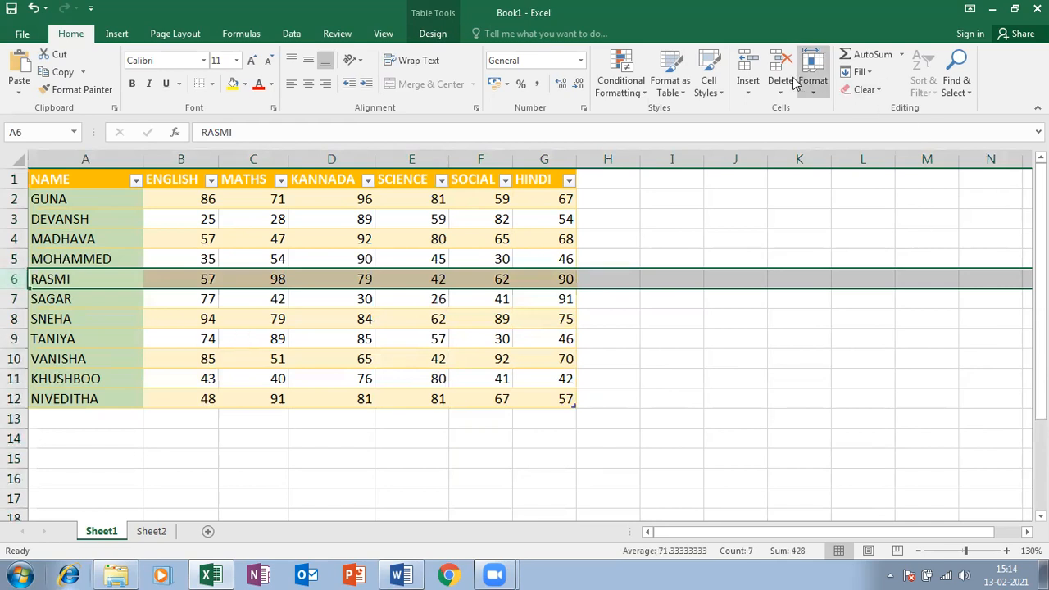
pyautogui.click(748, 91)
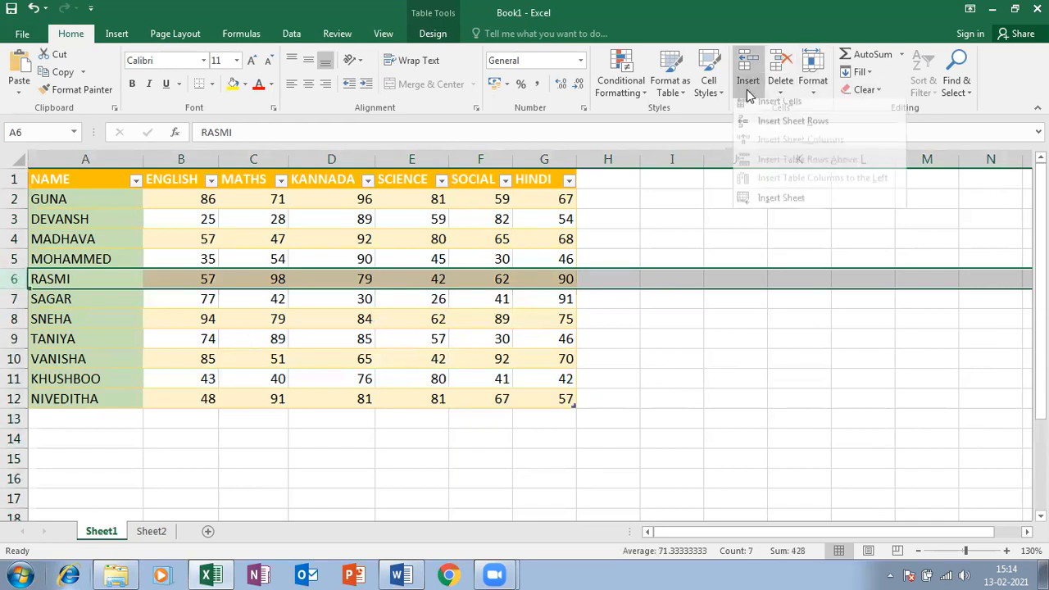
# Hide Sheet2, then unhide it again
pyautogui.click(318, 275)
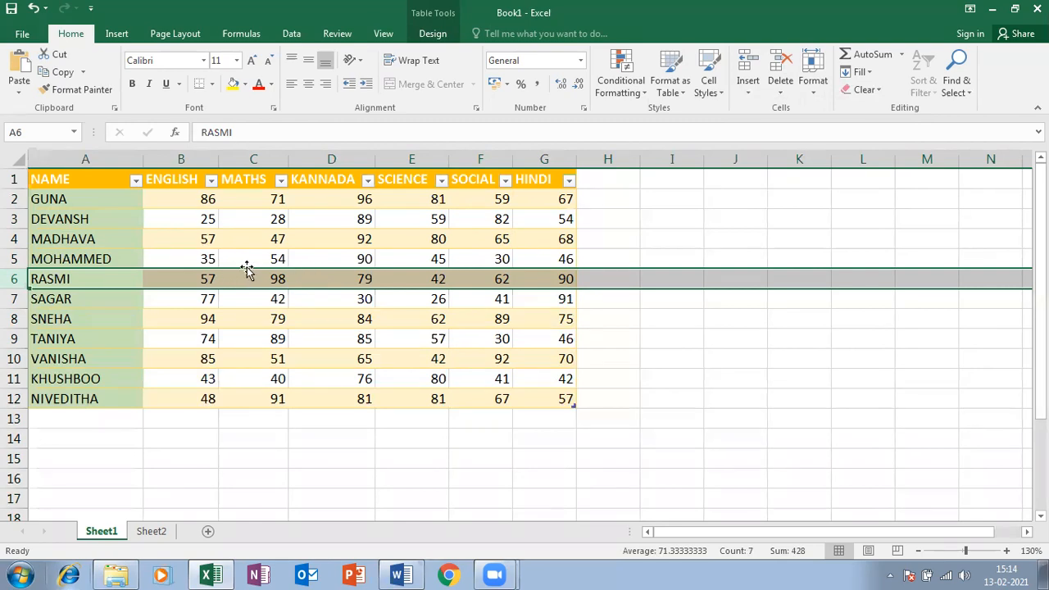
pyautogui.rightClick(150, 531)
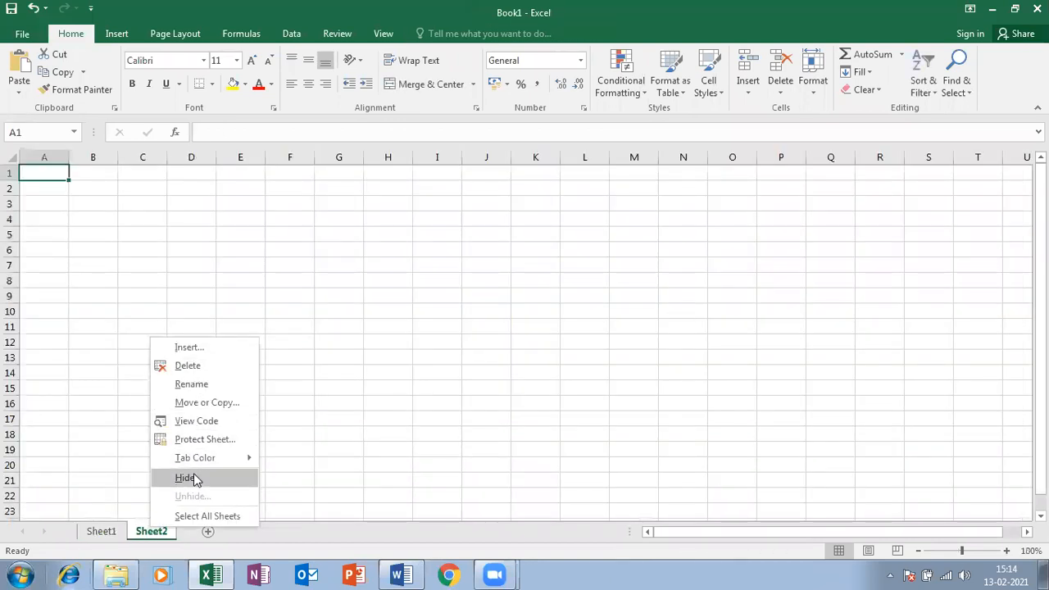
pyautogui.click(192, 478)
pyautogui.rightClick(119, 533)
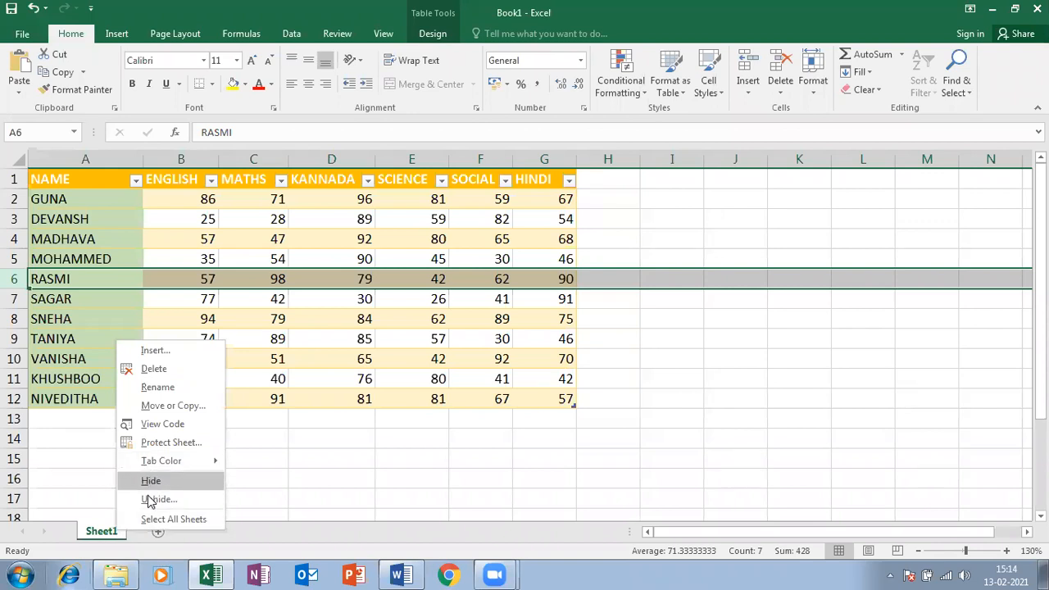
pyautogui.click(147, 505)
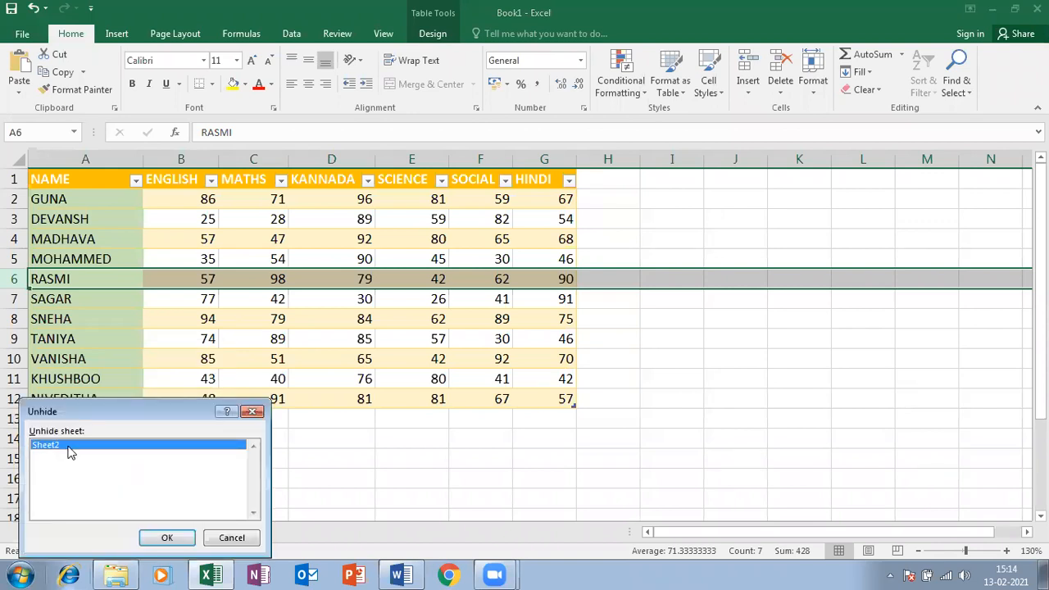
pyautogui.click(164, 536)
# Rename Sheet2 to NICT, then delete the NICT sheet
pyautogui.rightClick(152, 534)
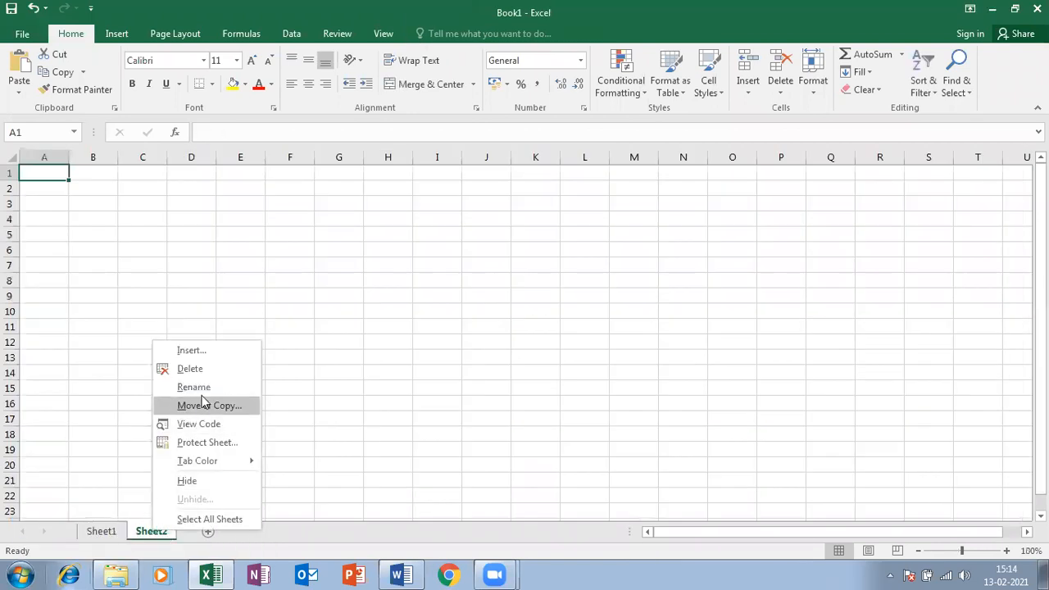
pyautogui.click(201, 388)
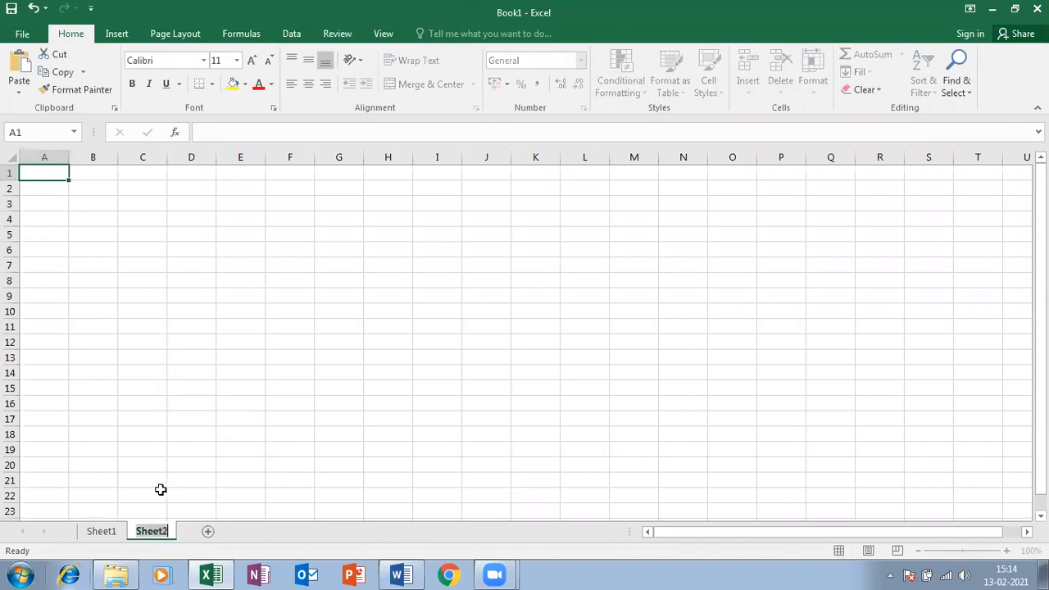
pyautogui.write('NICT')
pyautogui.press('Return')
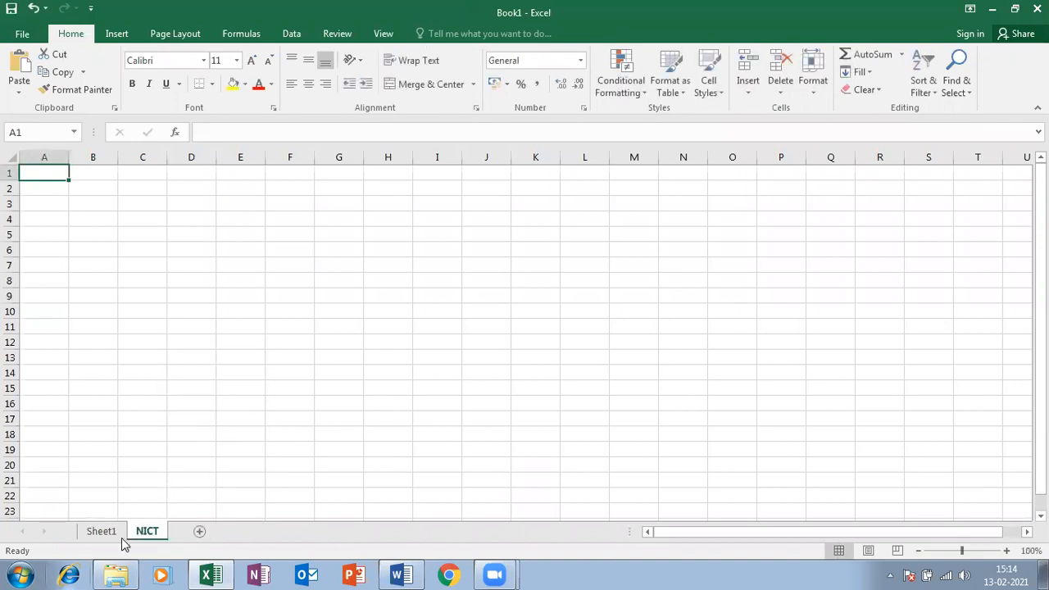
pyautogui.rightClick(156, 537)
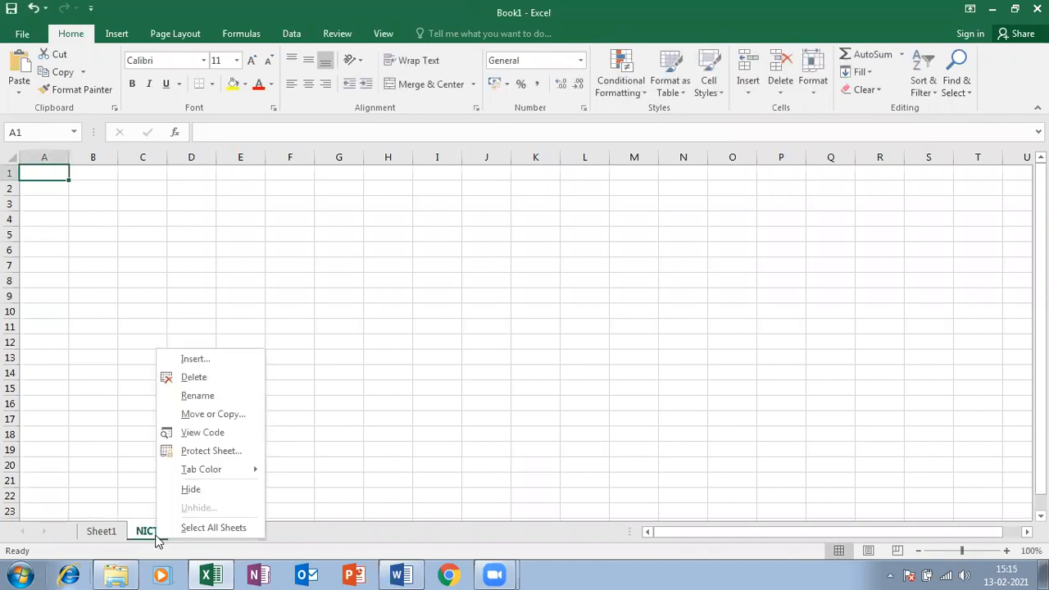
pyautogui.click(217, 378)
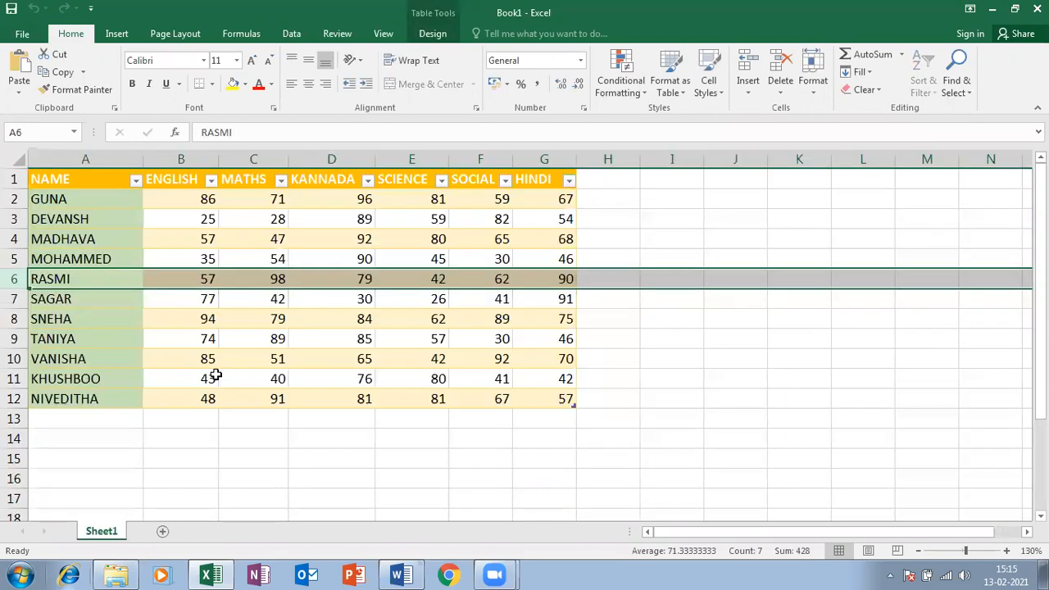
pyautogui.click(781, 90)
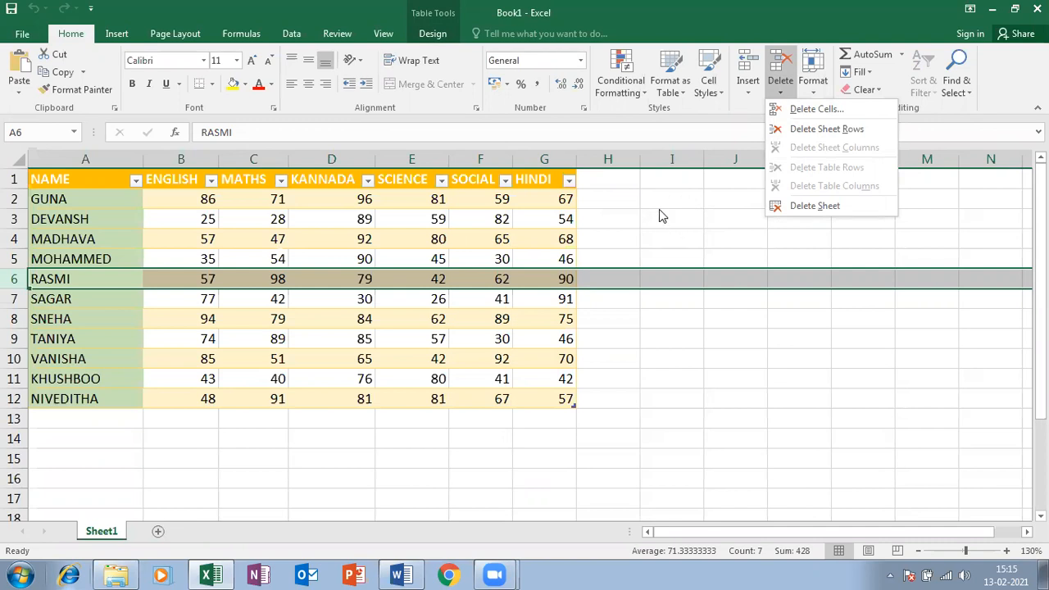
pyautogui.click(523, 521)
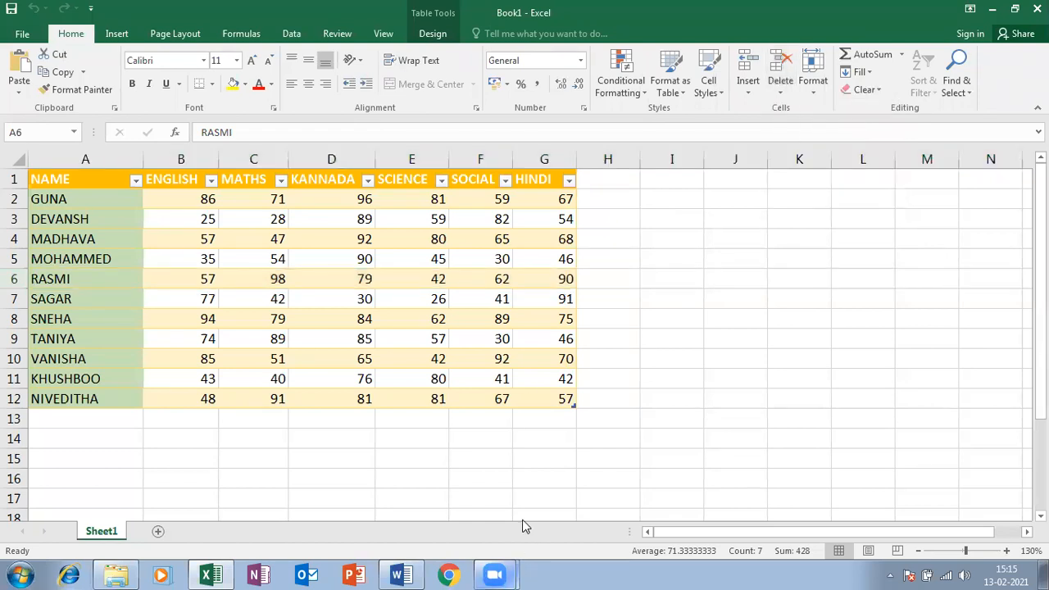
pyautogui.click(521, 259)
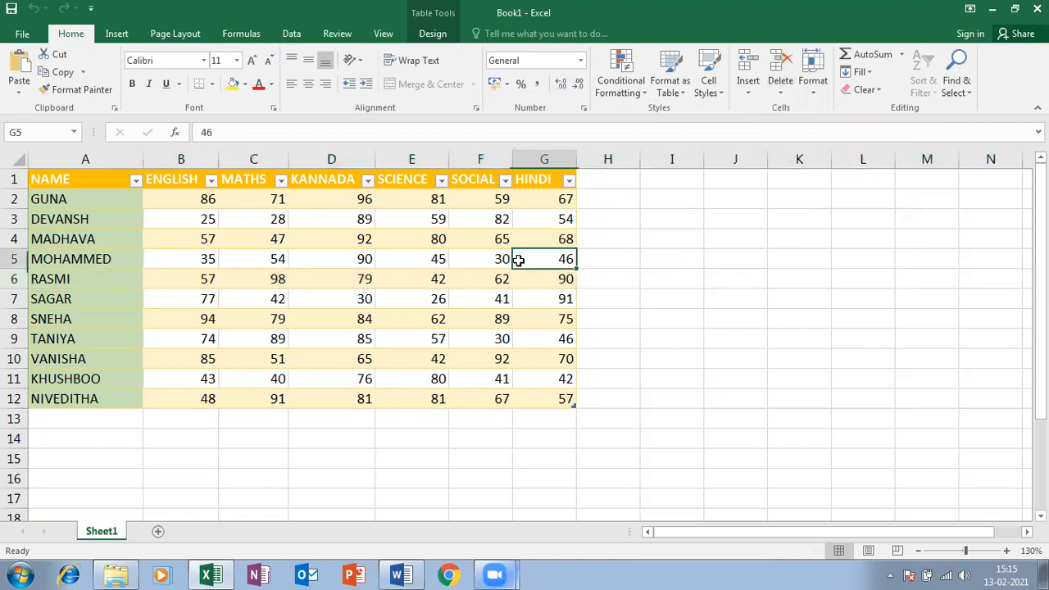
pyautogui.click(809, 92)
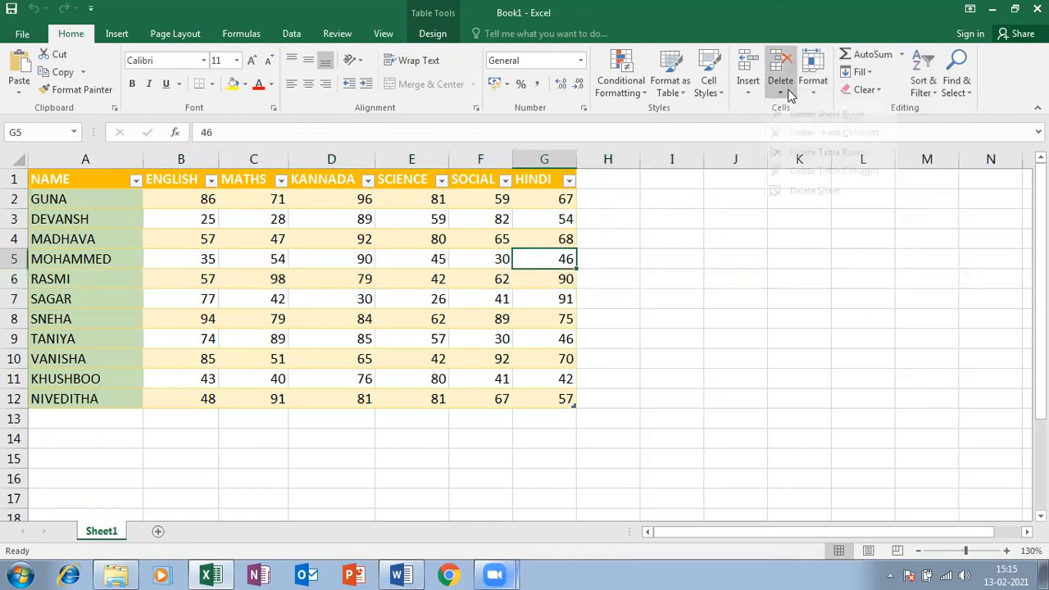
pyautogui.click(169, 334)
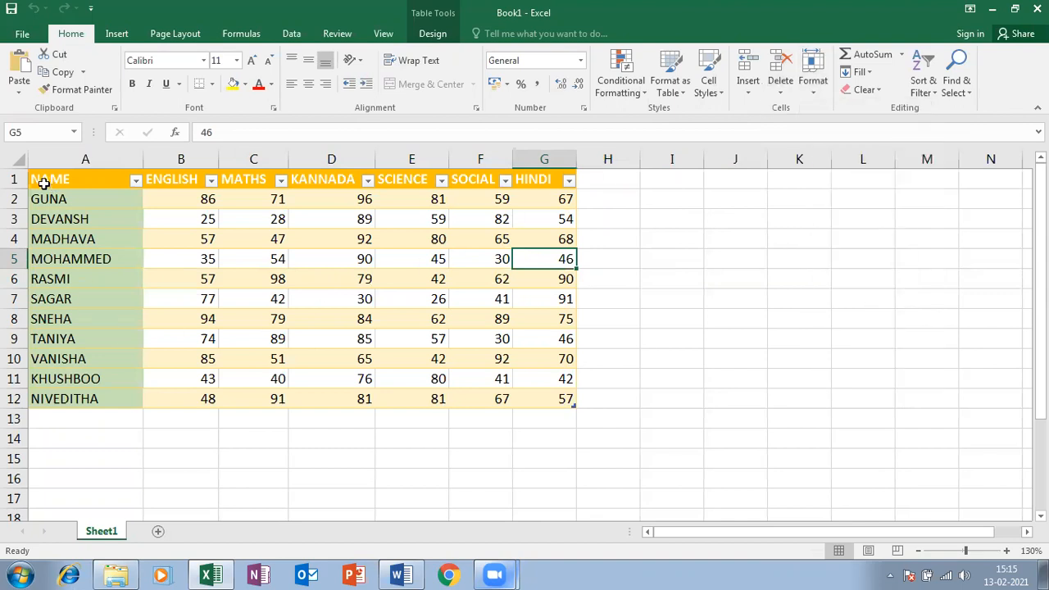
# Select A1:G12, apply a new row height, and set column width to 9
pyautogui.moveTo(42, 180); pyautogui.dragTo(367, 399)
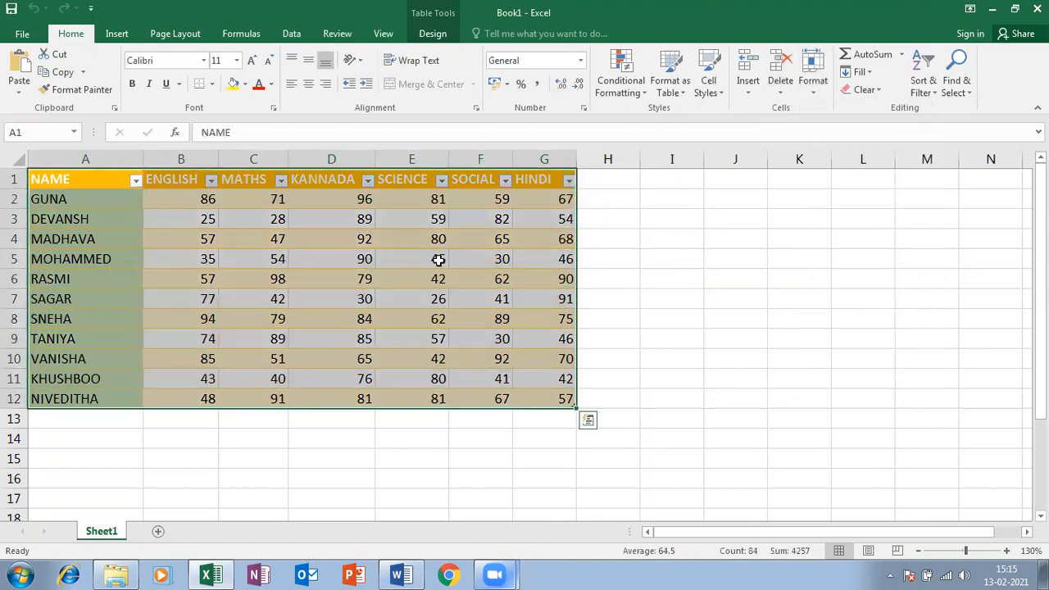
pyautogui.click(822, 92)
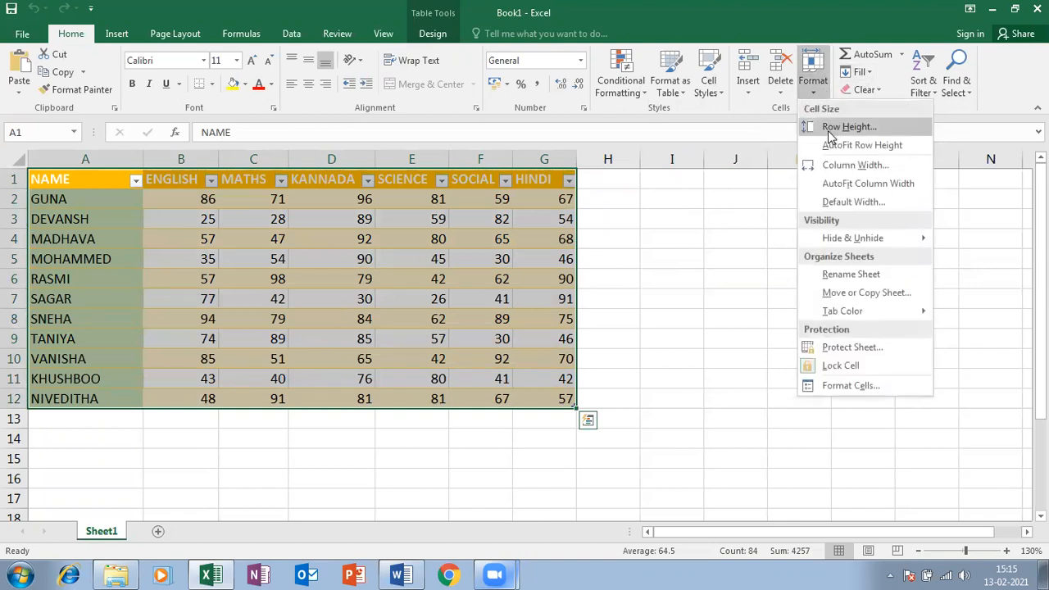
pyautogui.click(829, 129)
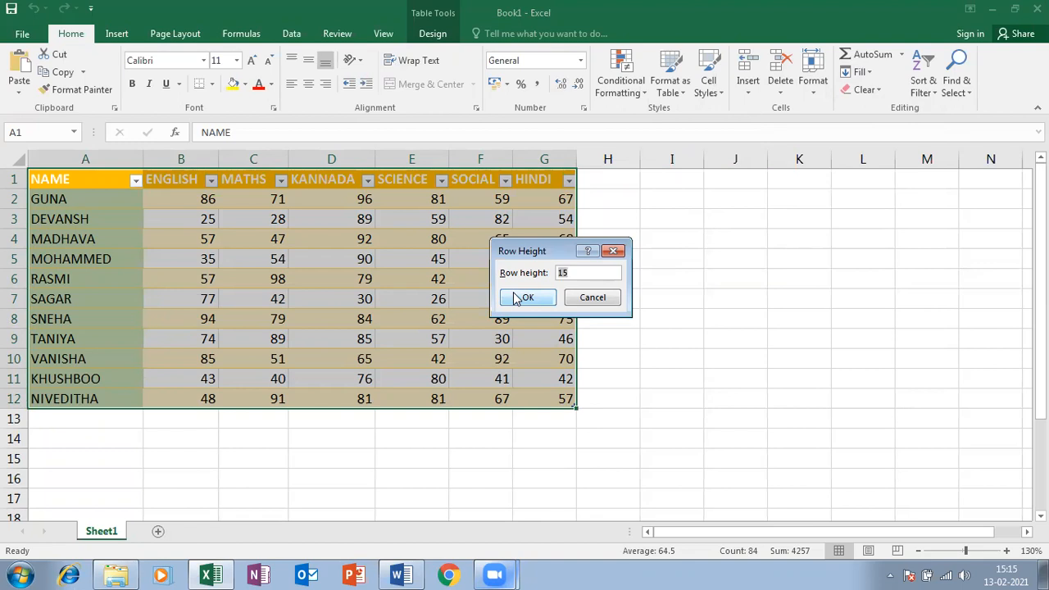
pyautogui.click(514, 295)
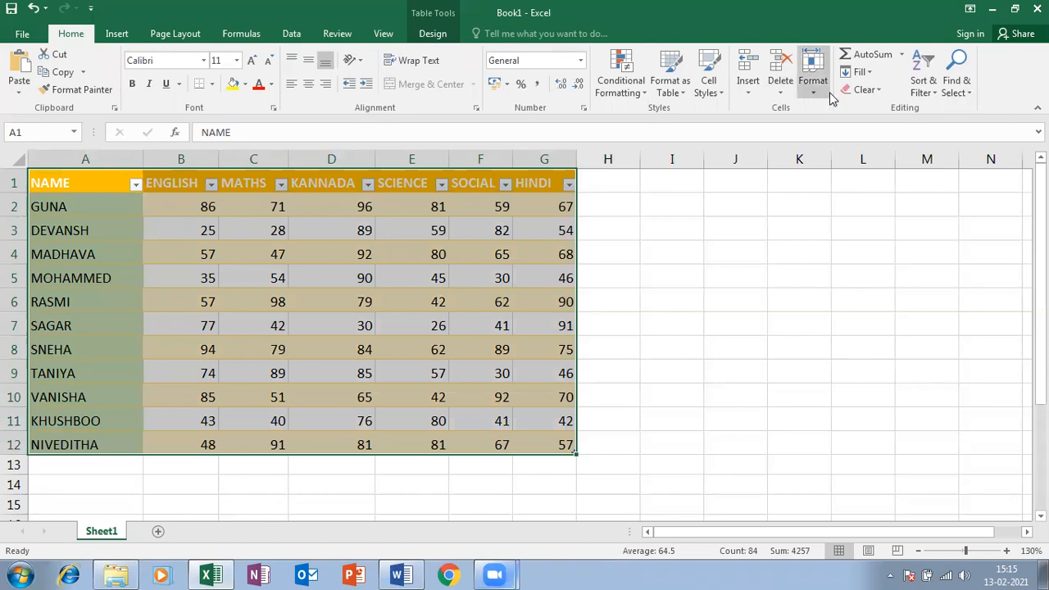
pyautogui.click(857, 73)
pyautogui.click(812, 85)
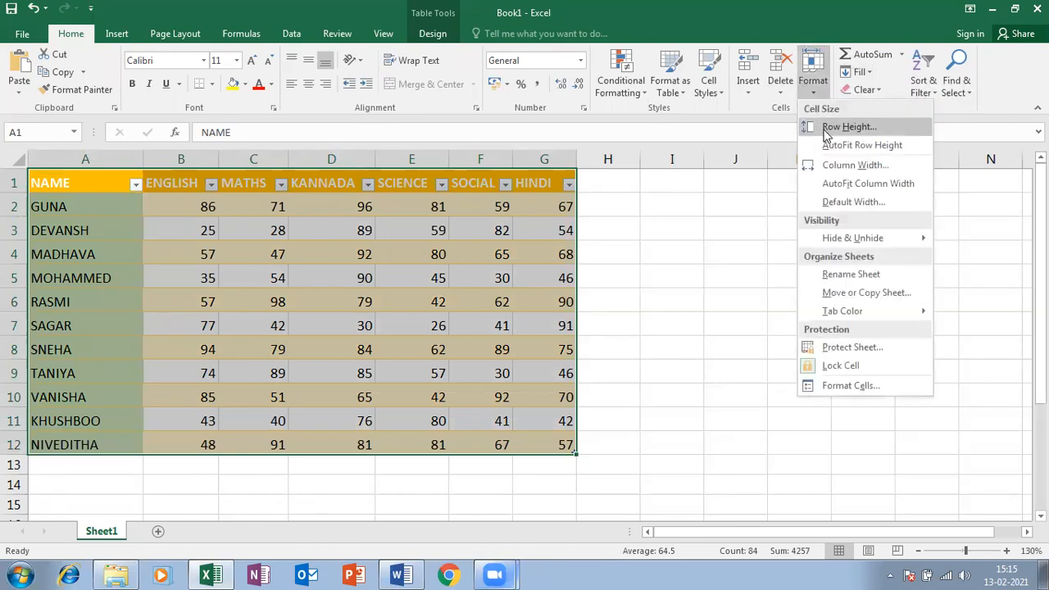
pyautogui.click(844, 165)
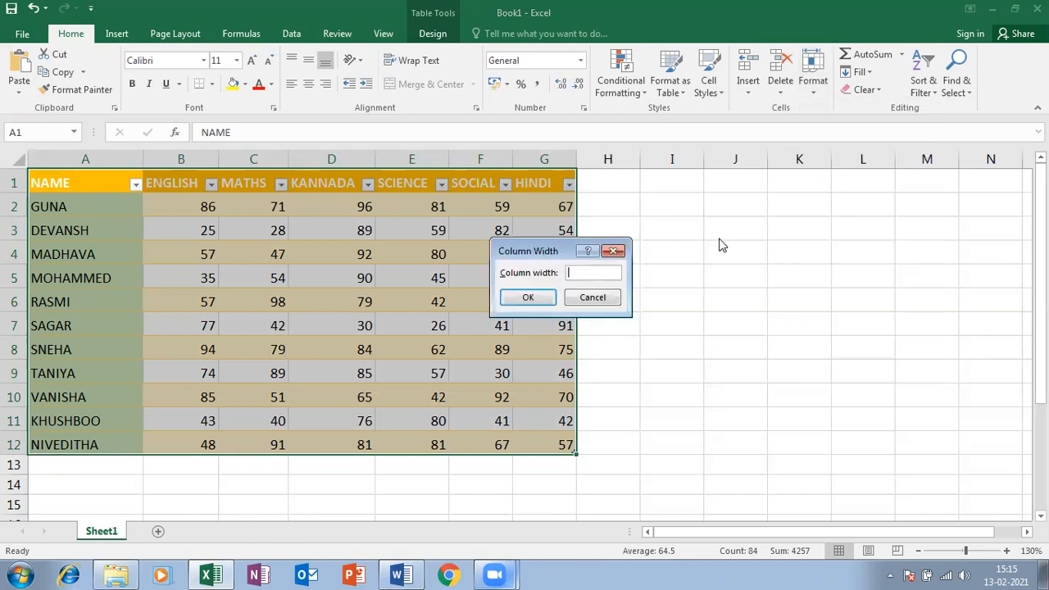
pyautogui.write('18')
pyautogui.press('BackSpace')
pyautogui.press('BackSpace')
pyautogui.write('9')
pyautogui.press('Return')
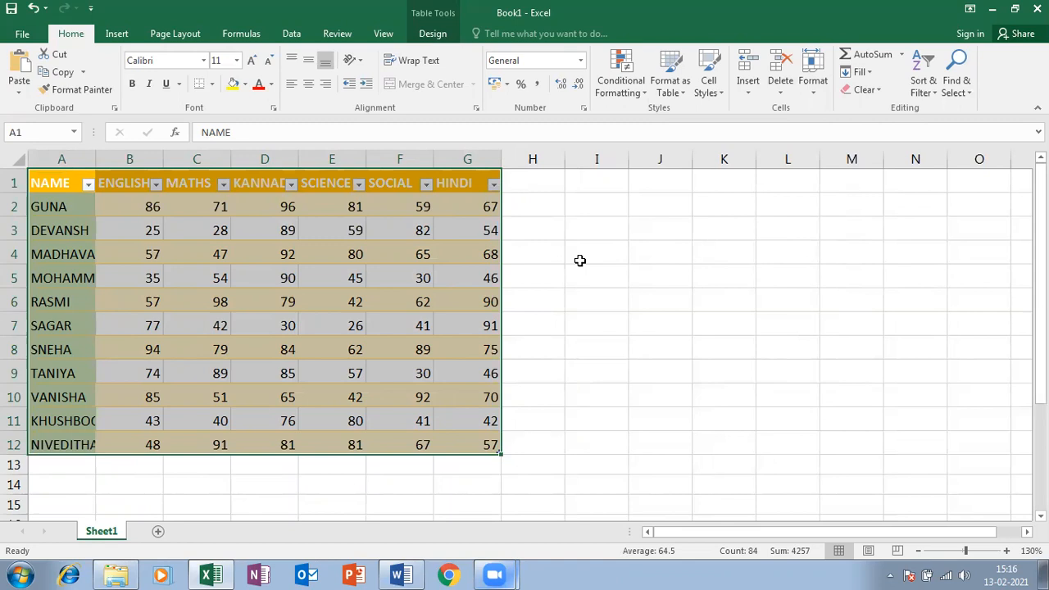
# AutoFit the table's row heights and column widths to their contents
pyautogui.click(814, 80)
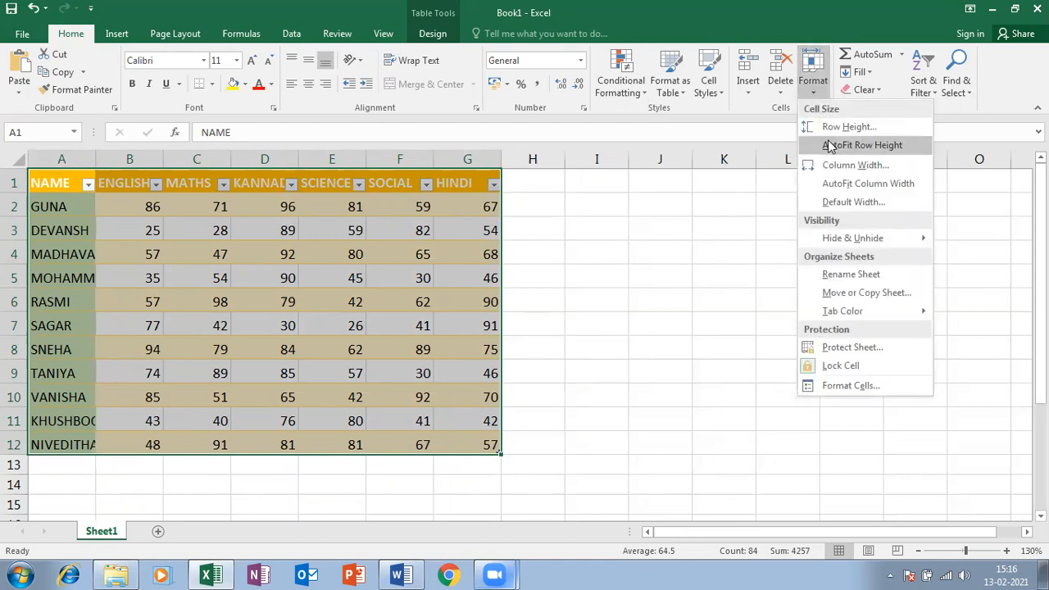
pyautogui.click(829, 145)
pyautogui.click(814, 79)
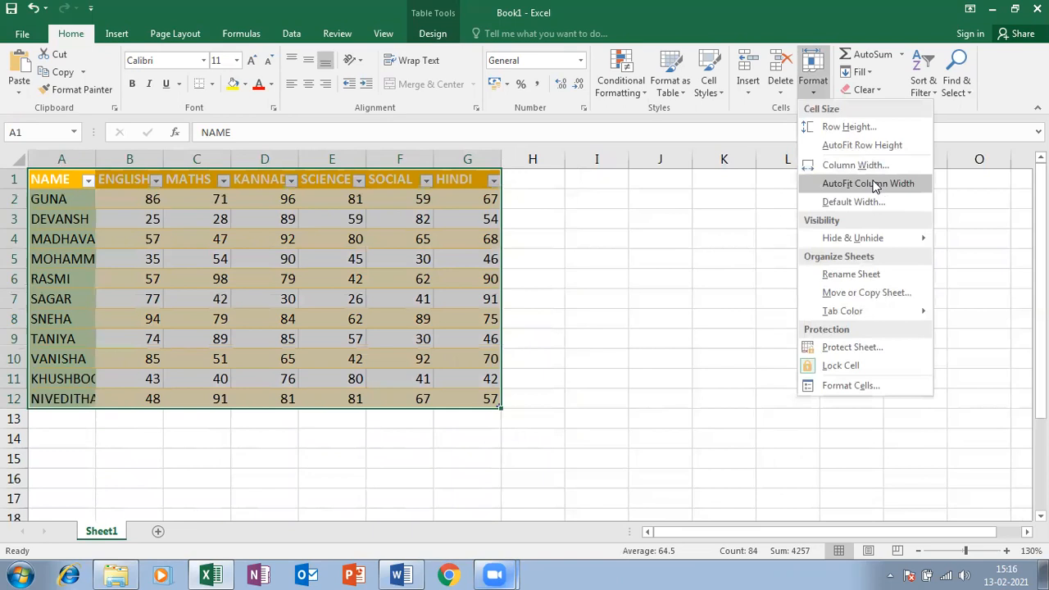
pyautogui.click(875, 185)
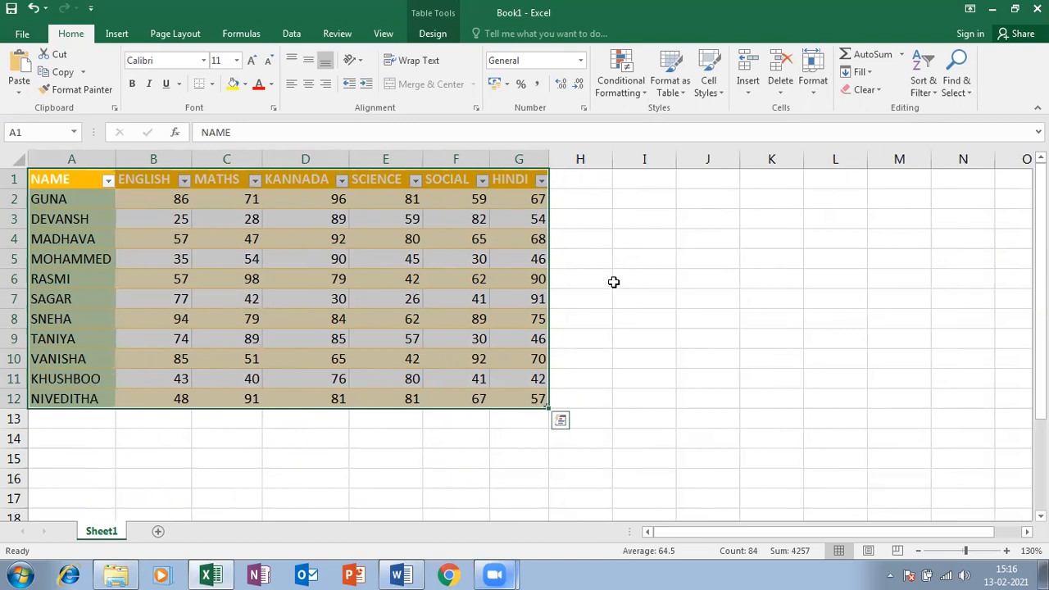
pyautogui.click(310, 123)
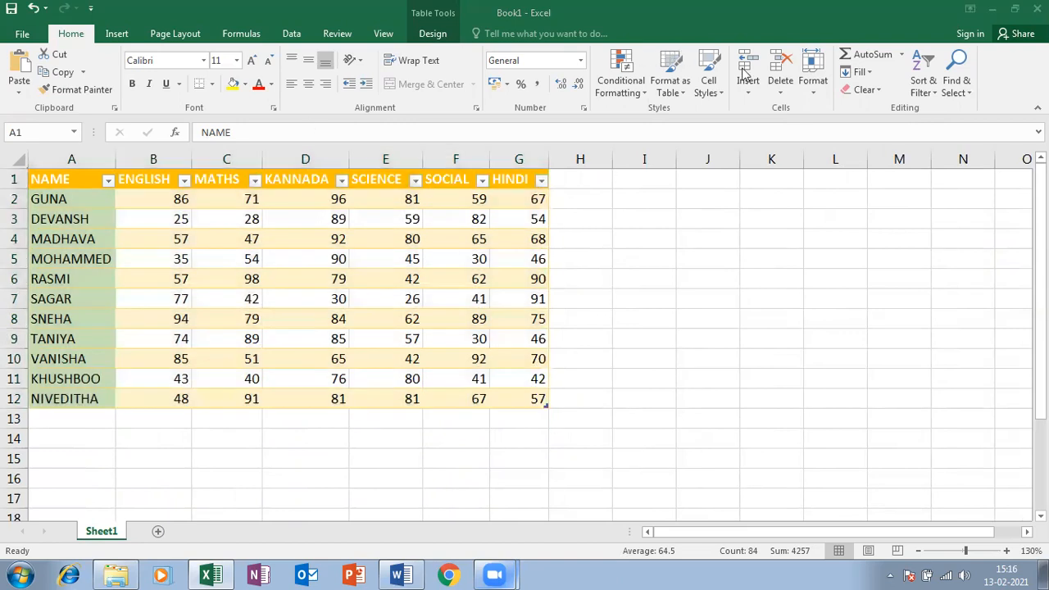
pyautogui.click(780, 90)
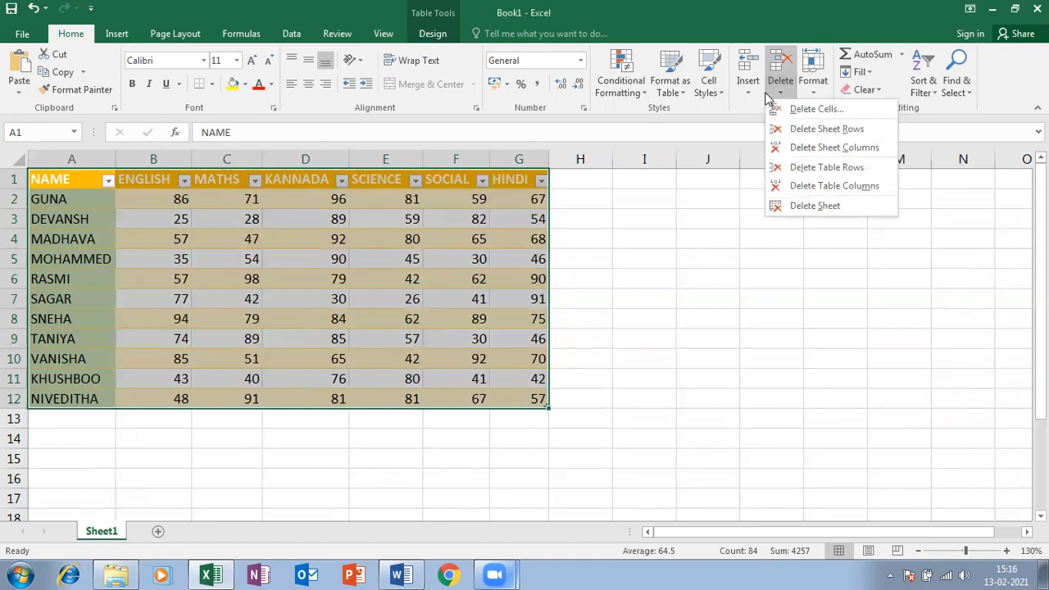
pyautogui.click(203, 262)
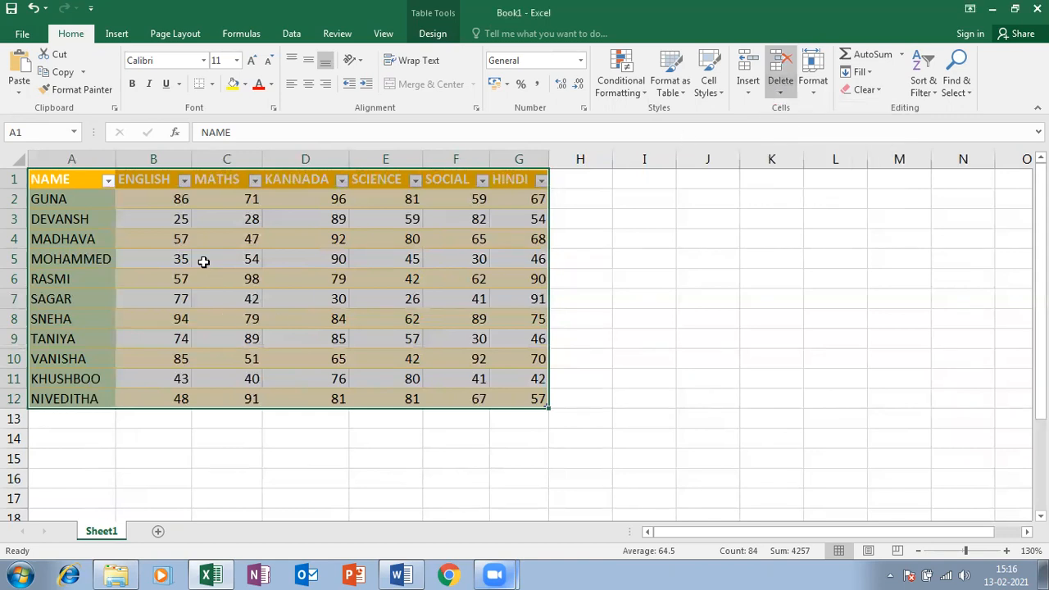
pyautogui.click(819, 87)
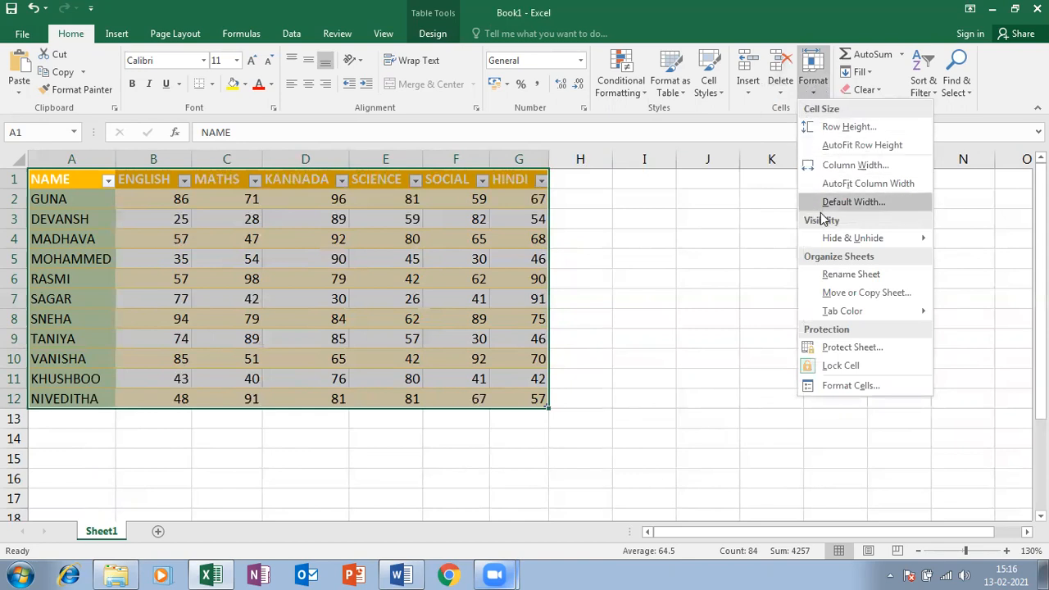
pyautogui.moveTo(848, 237)
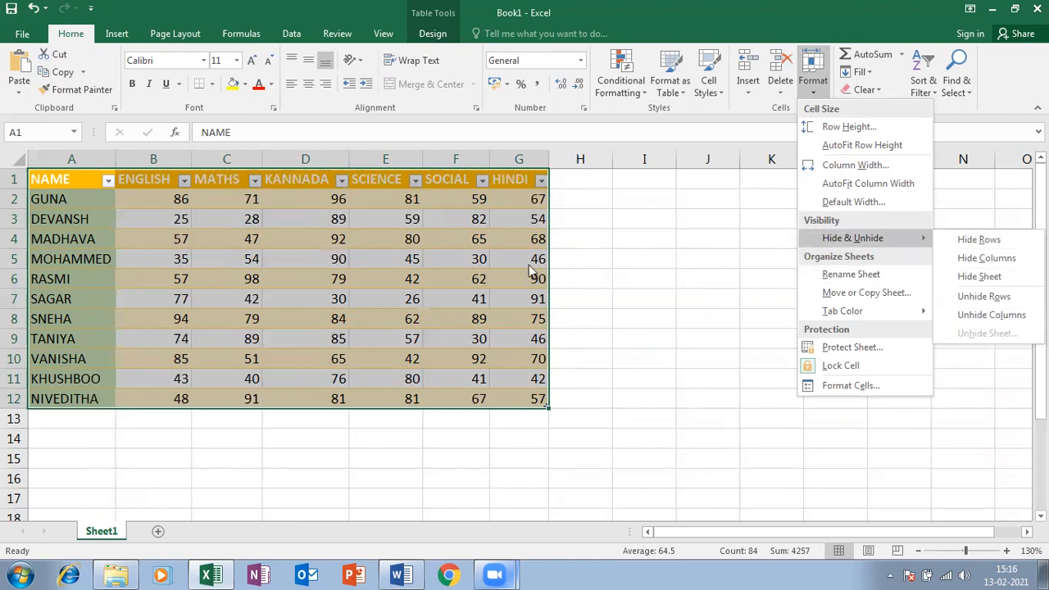
pyautogui.click(464, 443)
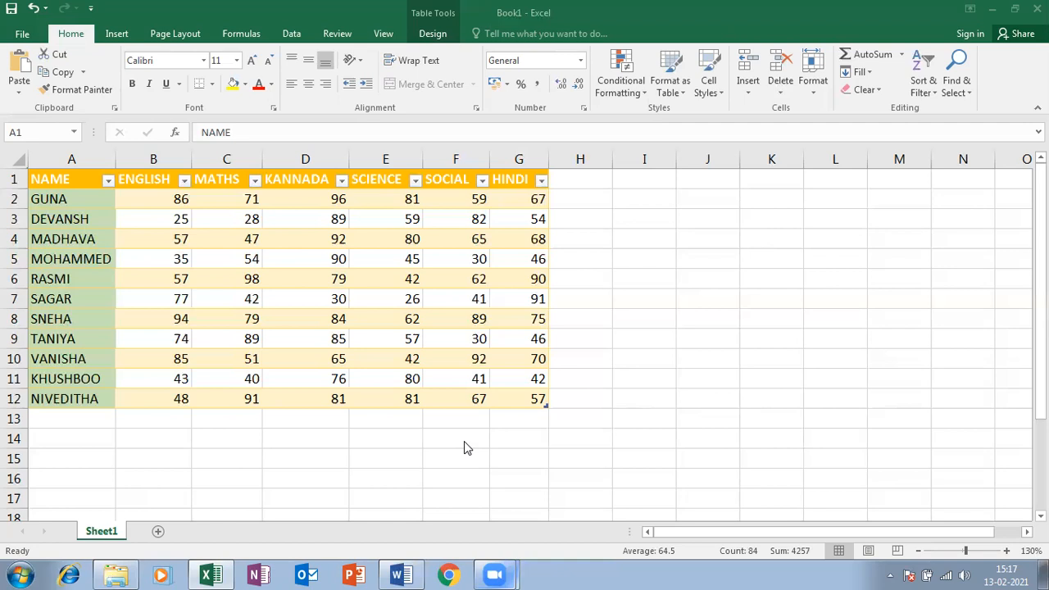
pyautogui.click(839, 179)
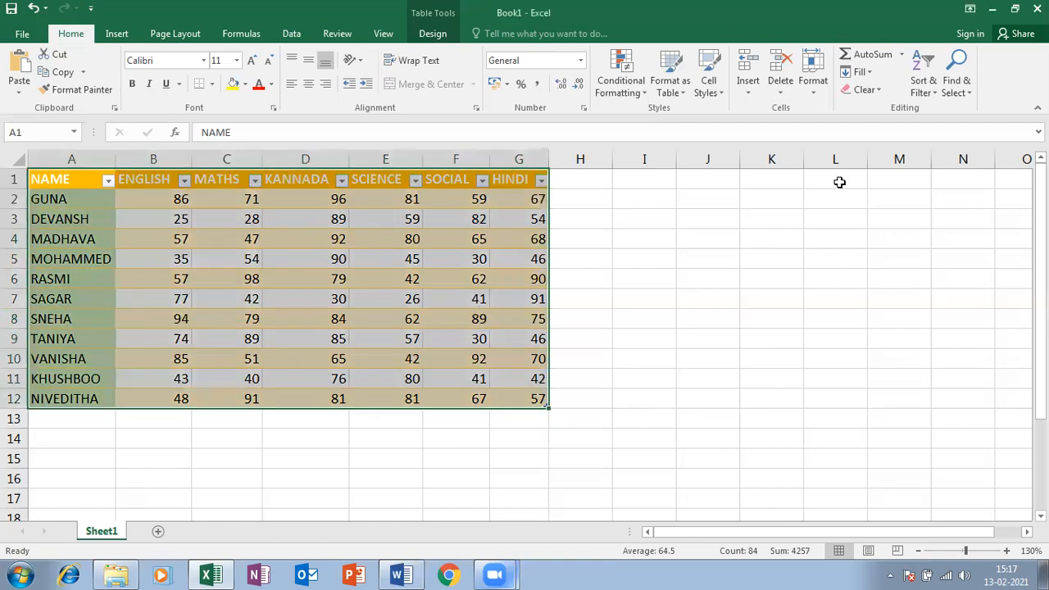
pyautogui.click(817, 91)
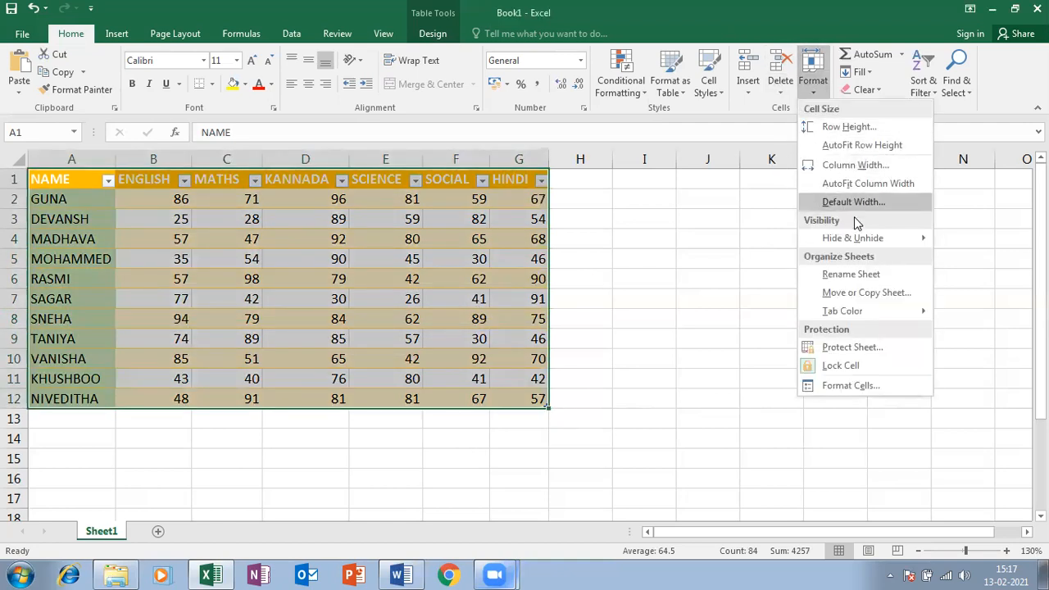
pyautogui.moveTo(866, 241)
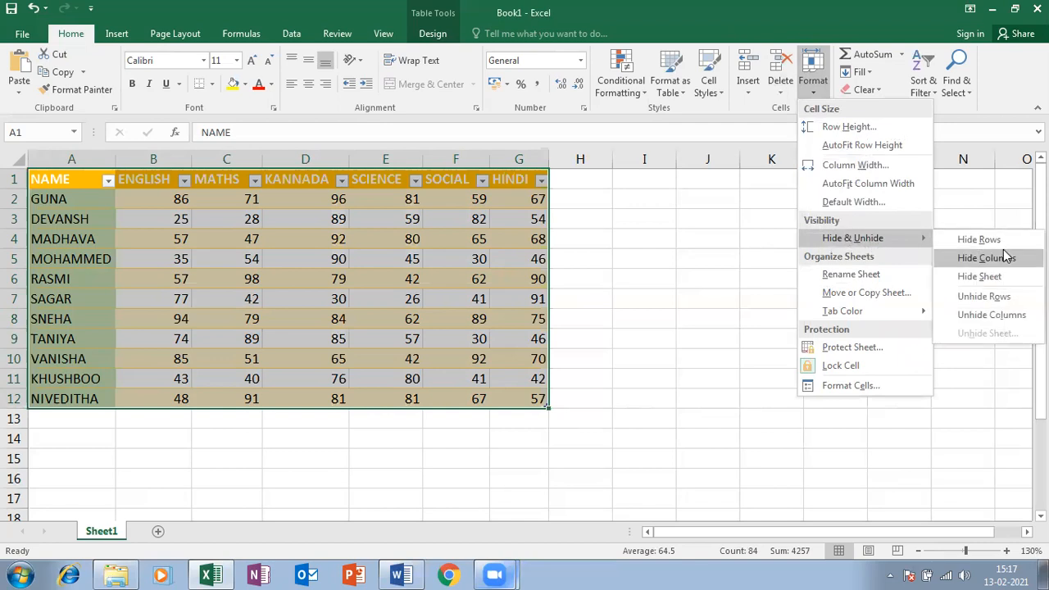
pyautogui.click(14, 299)
pyautogui.click(815, 88)
pyautogui.moveTo(873, 246)
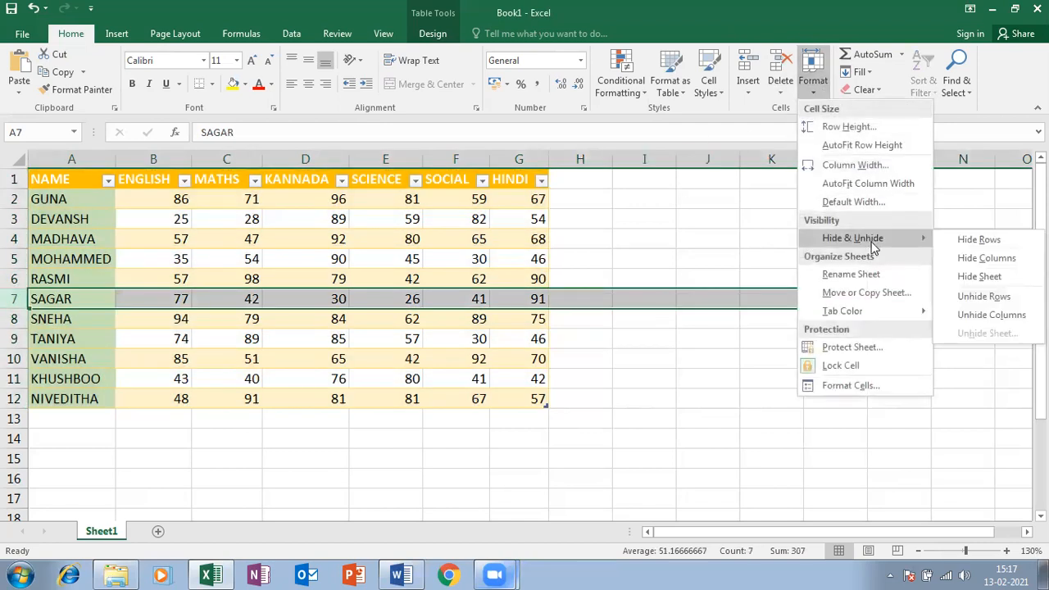
pyautogui.click(964, 296)
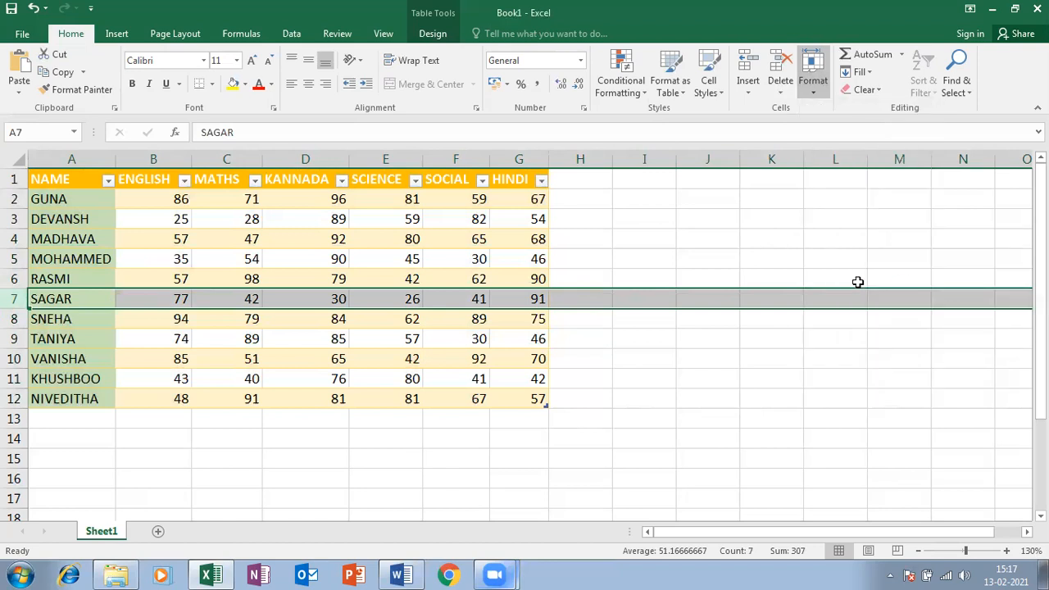
pyautogui.click(826, 82)
pyautogui.moveTo(900, 244)
pyautogui.click(959, 238)
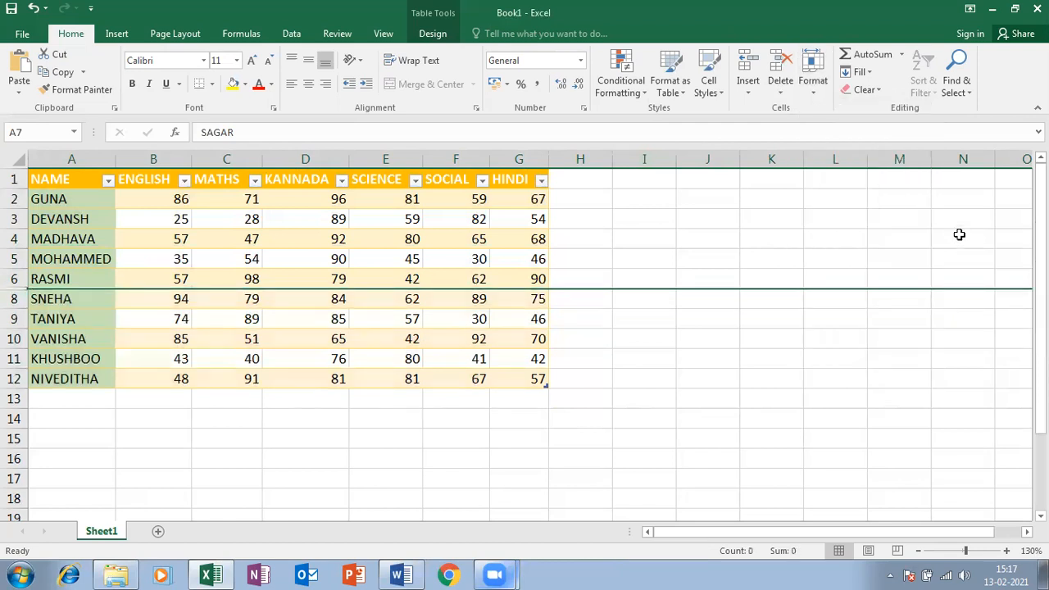
pyautogui.click(820, 93)
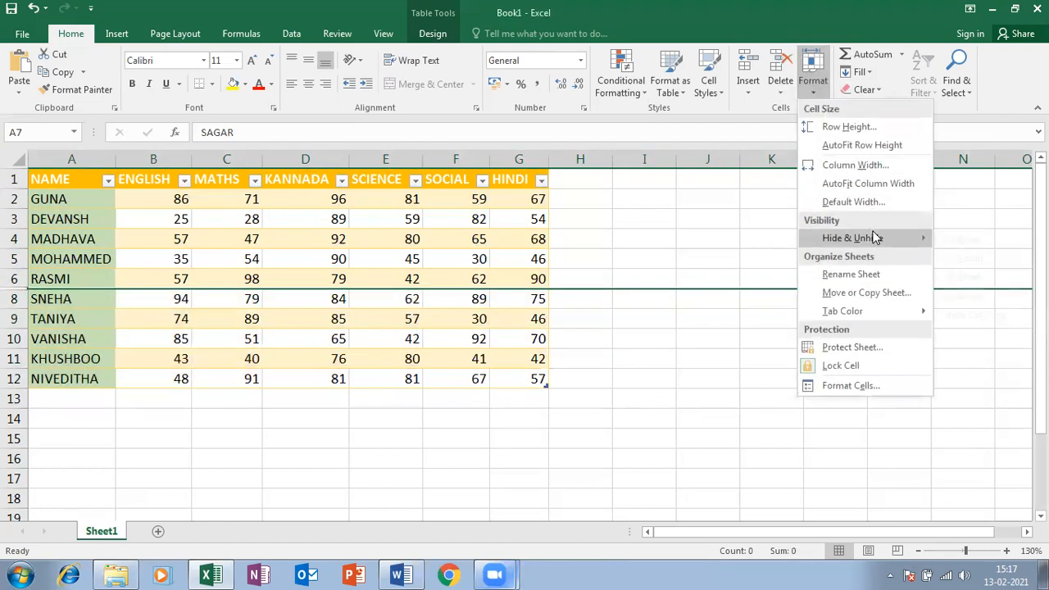
pyautogui.moveTo(873, 238)
pyautogui.click(979, 297)
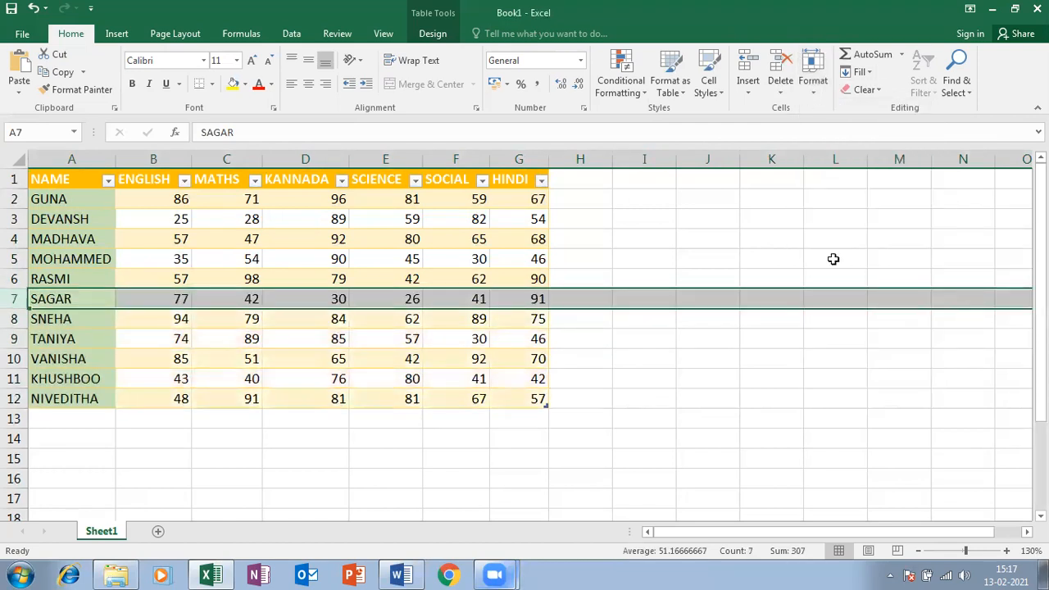
pyautogui.click(817, 97)
pyautogui.moveTo(871, 237)
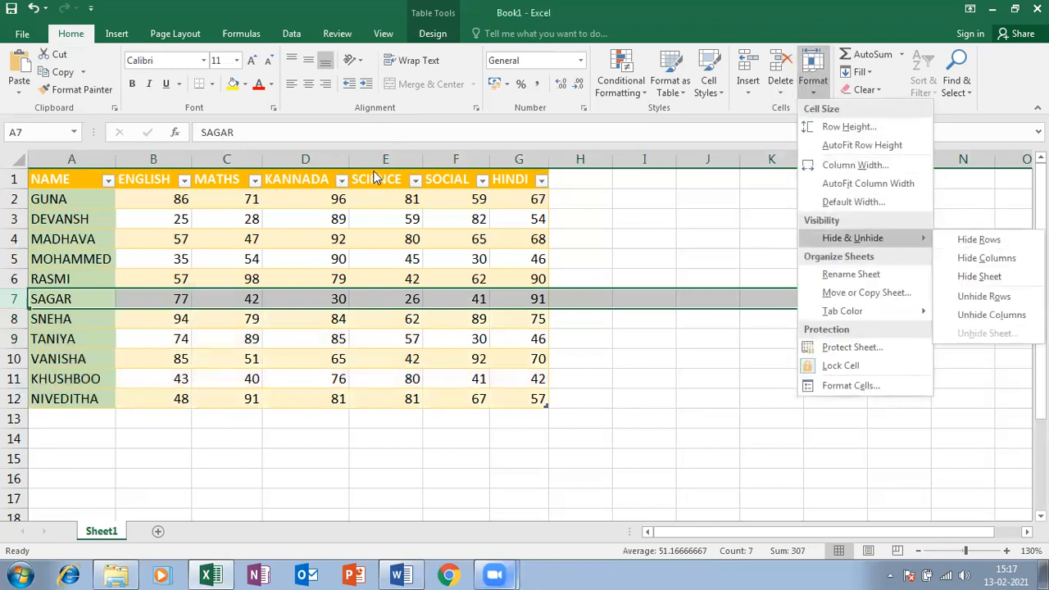
pyautogui.click(328, 159)
pyautogui.click(813, 82)
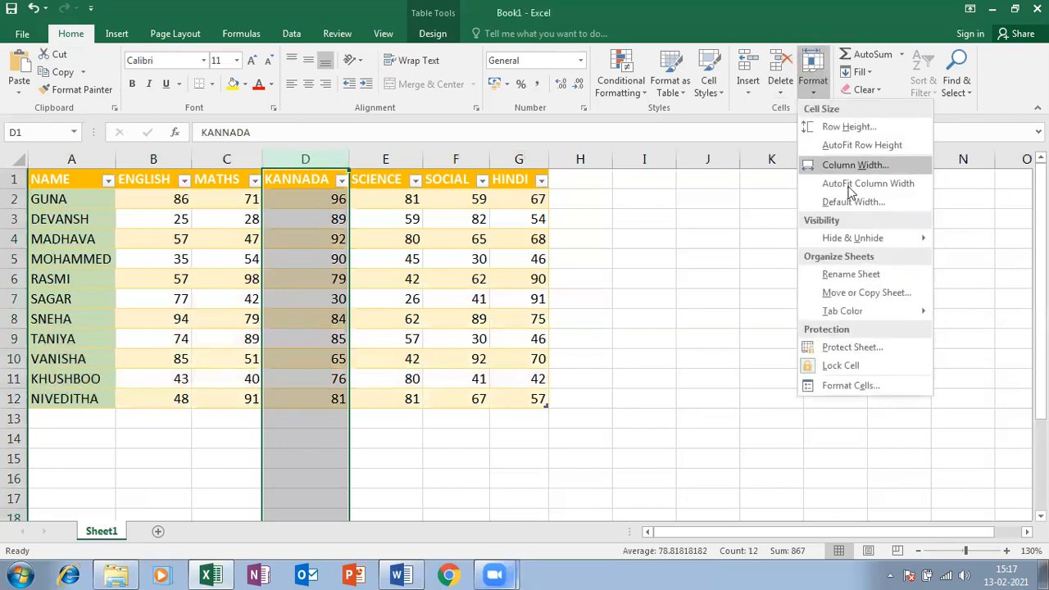
pyautogui.moveTo(867, 239)
pyautogui.click(993, 259)
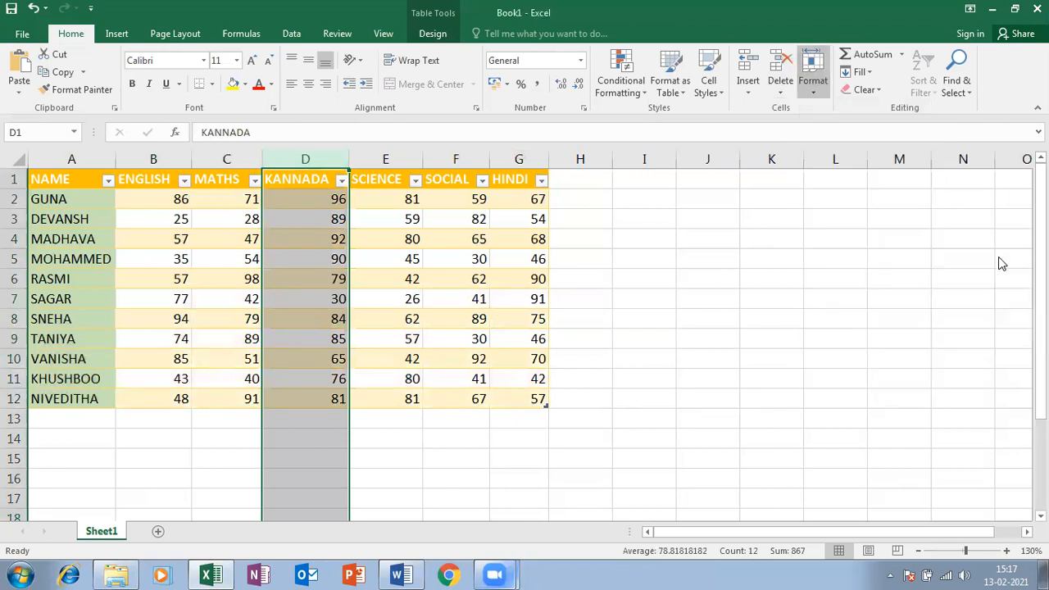
pyautogui.click(811, 78)
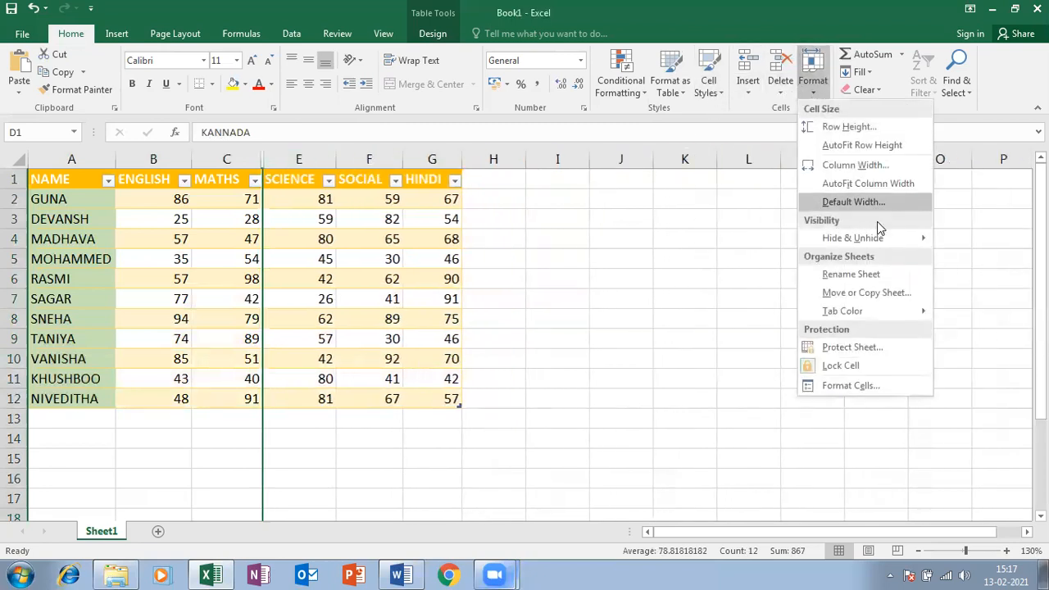
pyautogui.moveTo(882, 238)
pyautogui.click(983, 314)
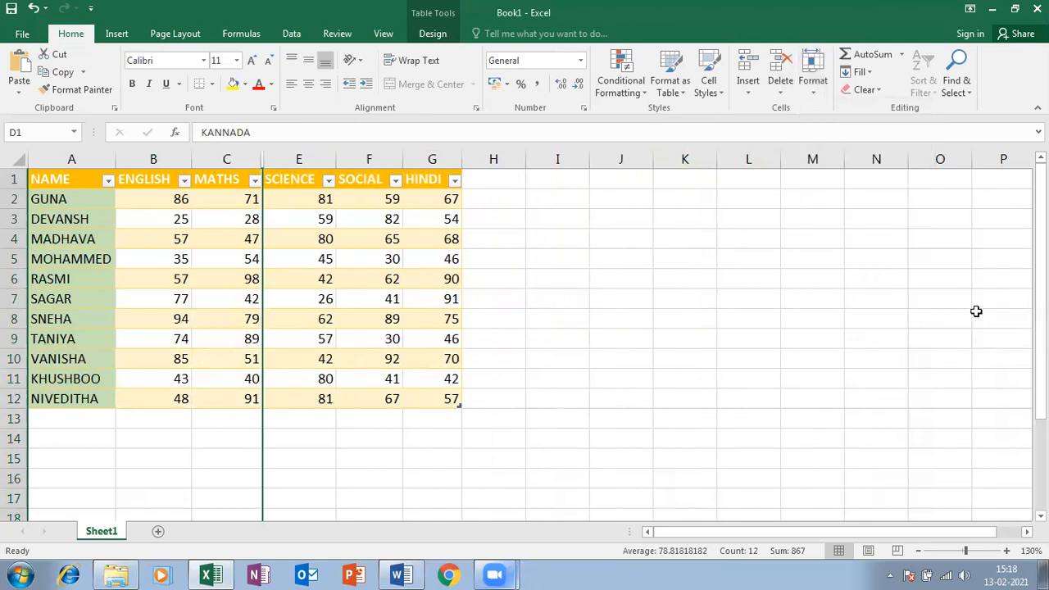
pyautogui.click(447, 177)
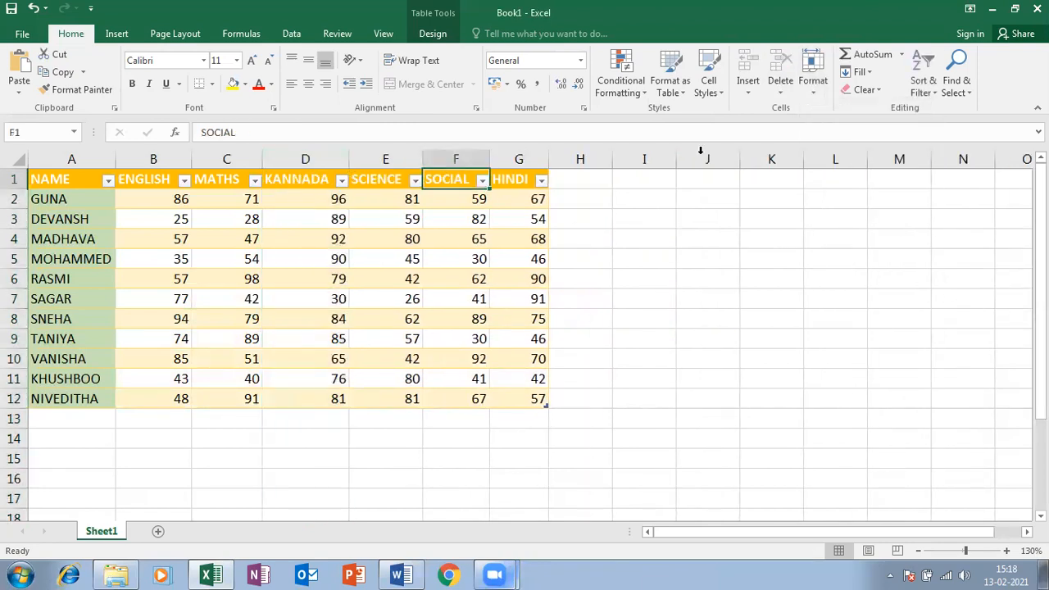
pyautogui.click(857, 72)
pyautogui.click(814, 86)
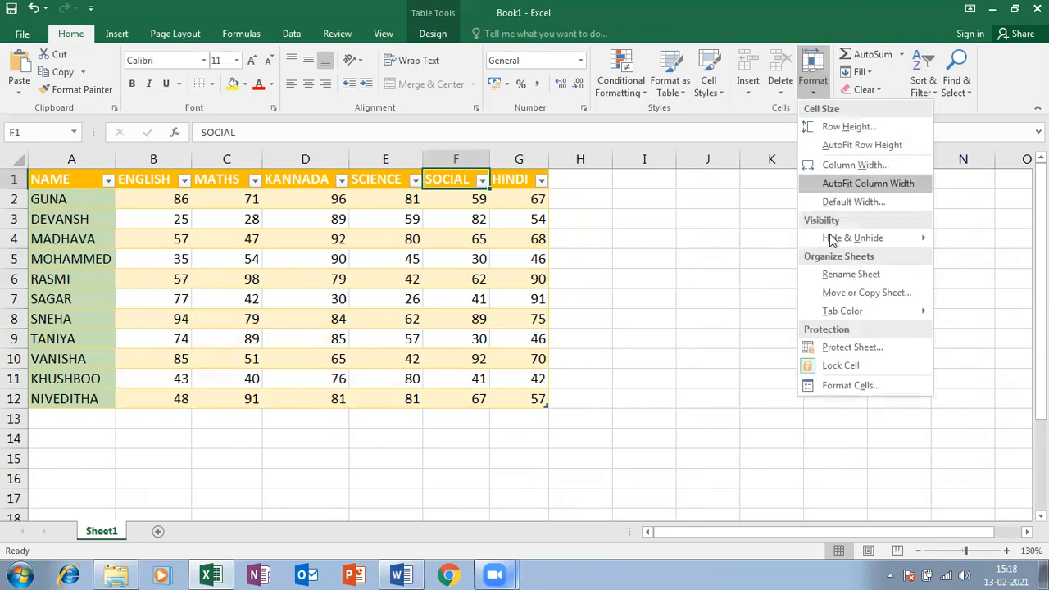
# Try to hide Sheet1, the only visible sheet, and dismiss the resulting warning
pyautogui.moveTo(852, 238)
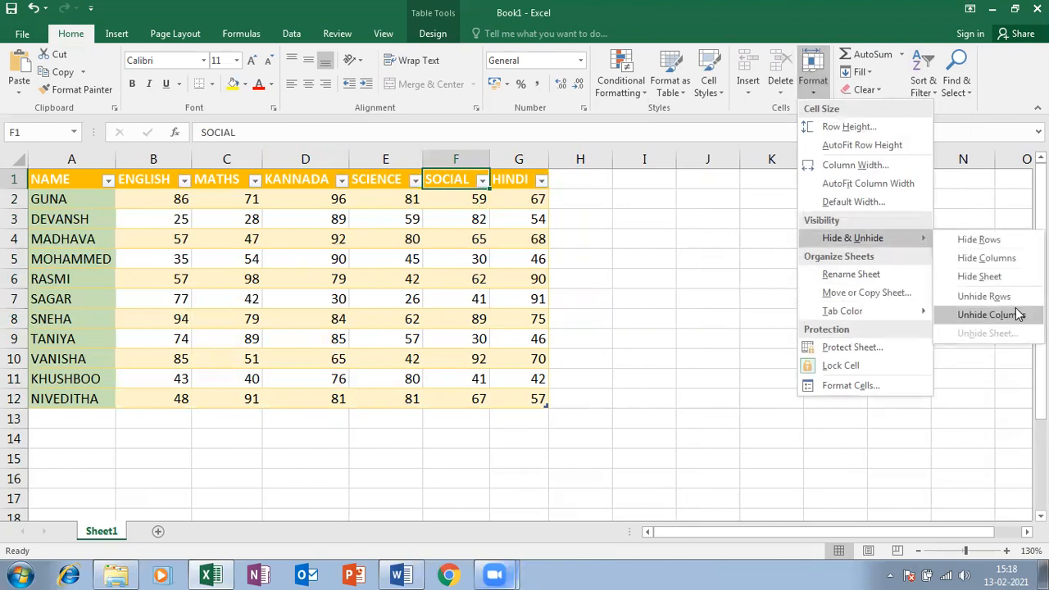
pyautogui.click(991, 281)
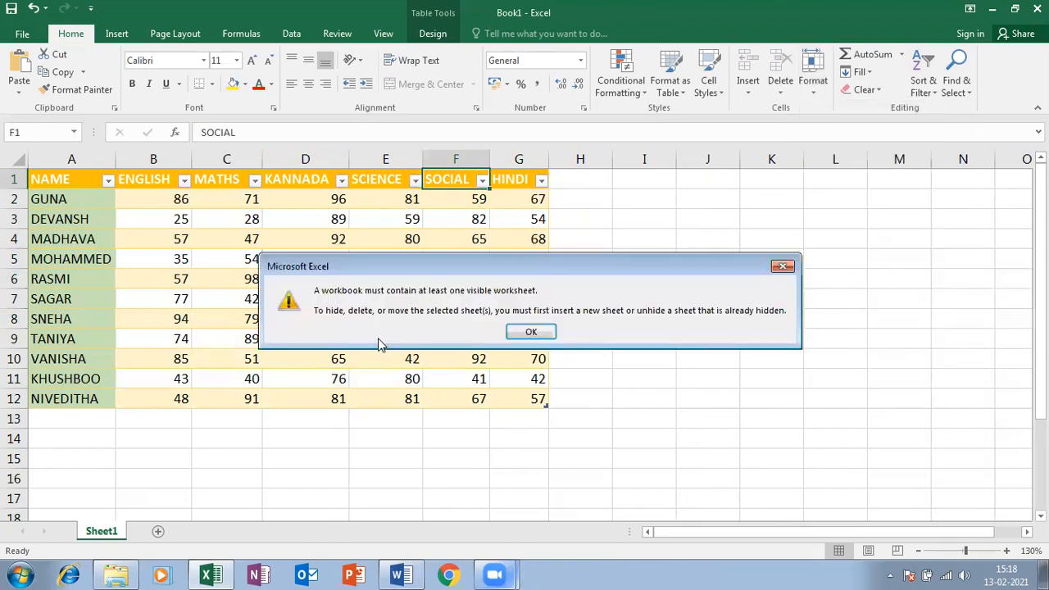
pyautogui.click(788, 269)
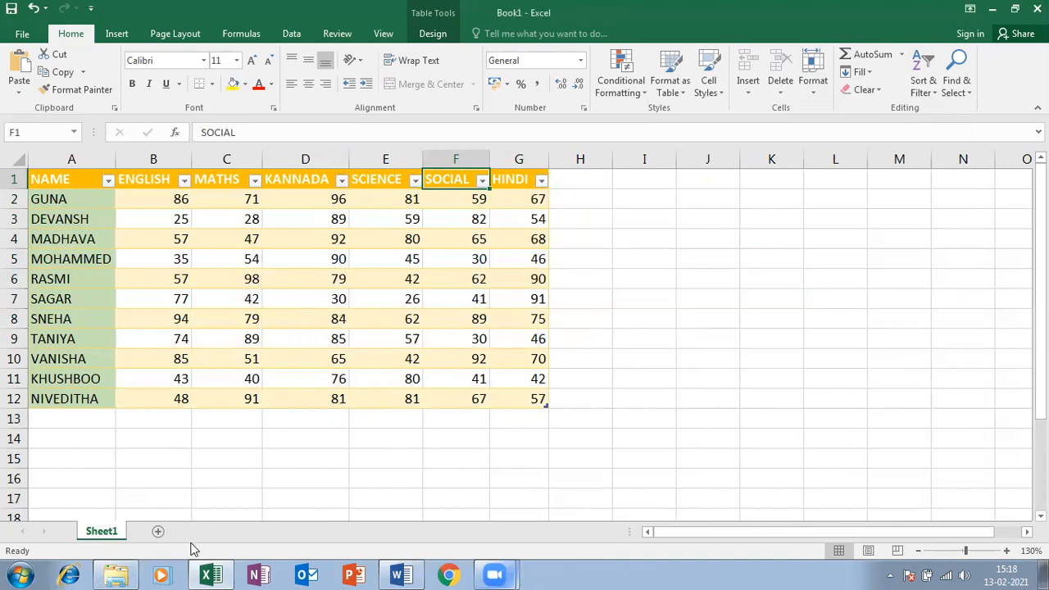
# Add a new Sheet3, hide it, then restore it with Unhide Sheet
pyautogui.click(160, 530)
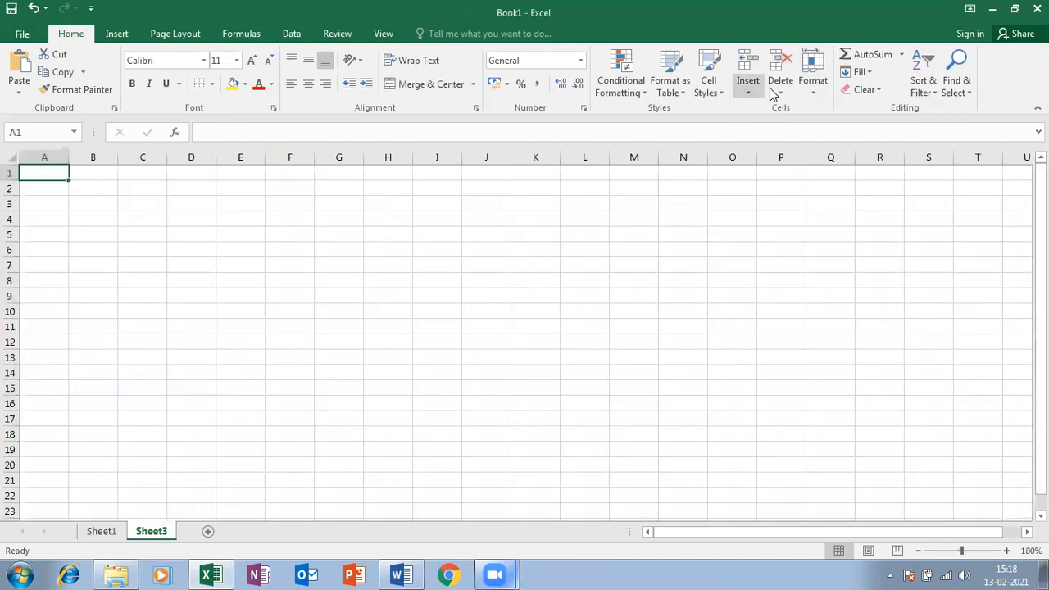
pyautogui.click(813, 80)
pyautogui.moveTo(852, 246)
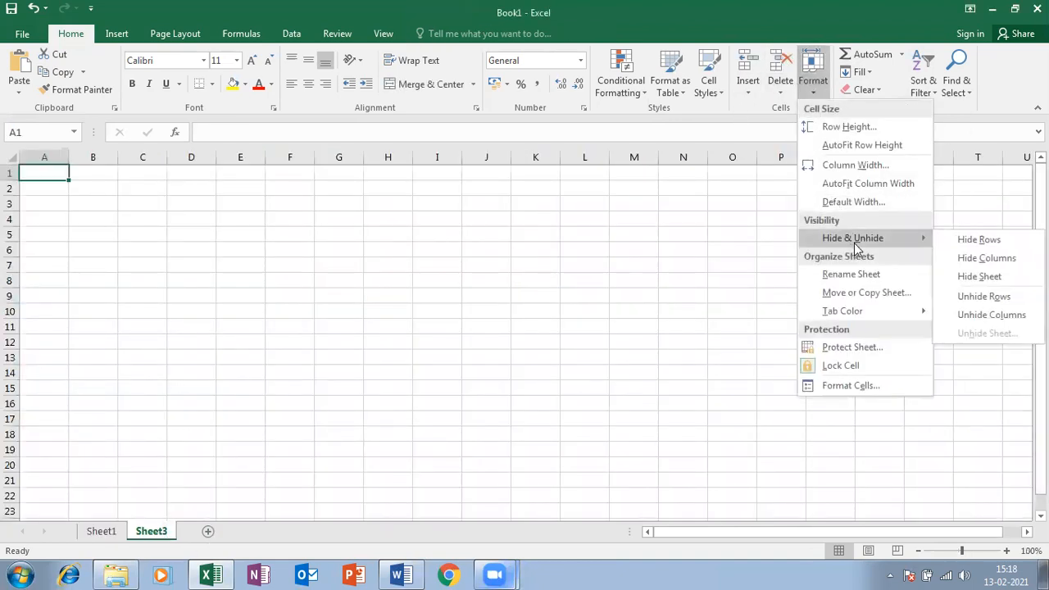
pyautogui.click(964, 275)
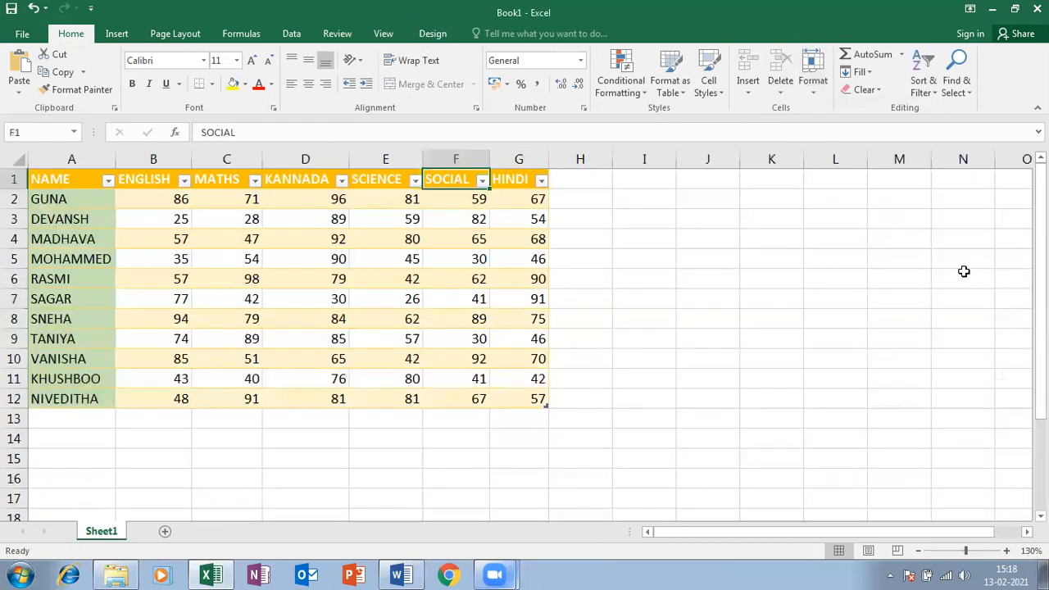
pyautogui.click(811, 82)
pyautogui.moveTo(829, 237)
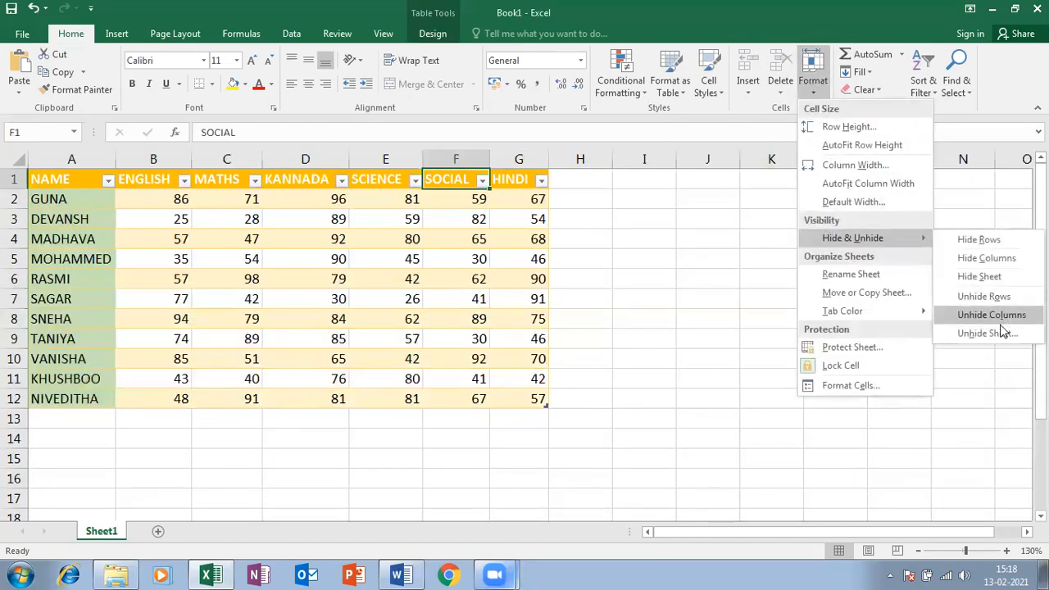
pyautogui.click(987, 335)
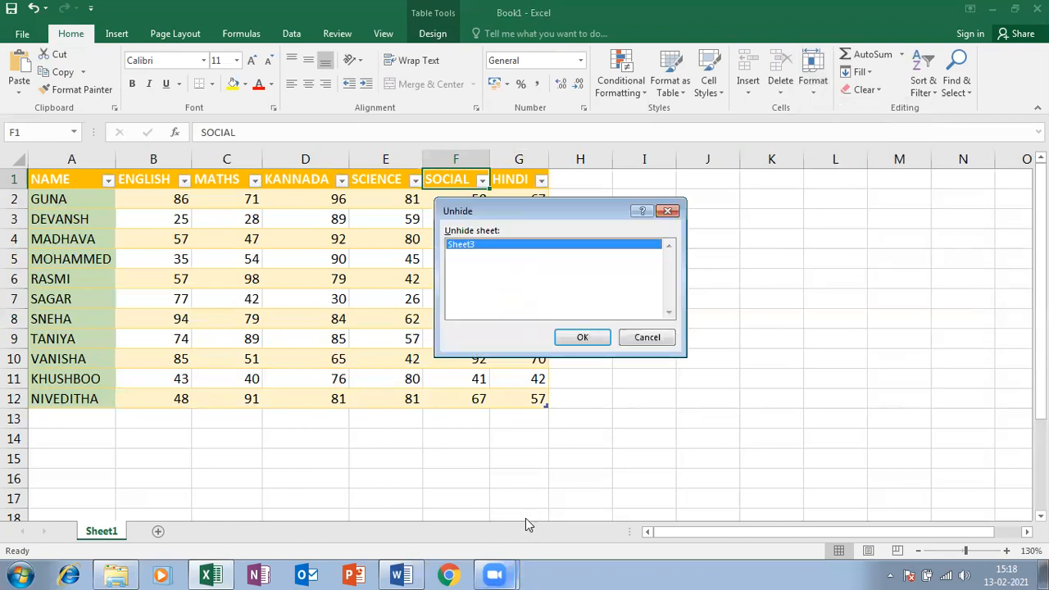
pyautogui.click(574, 338)
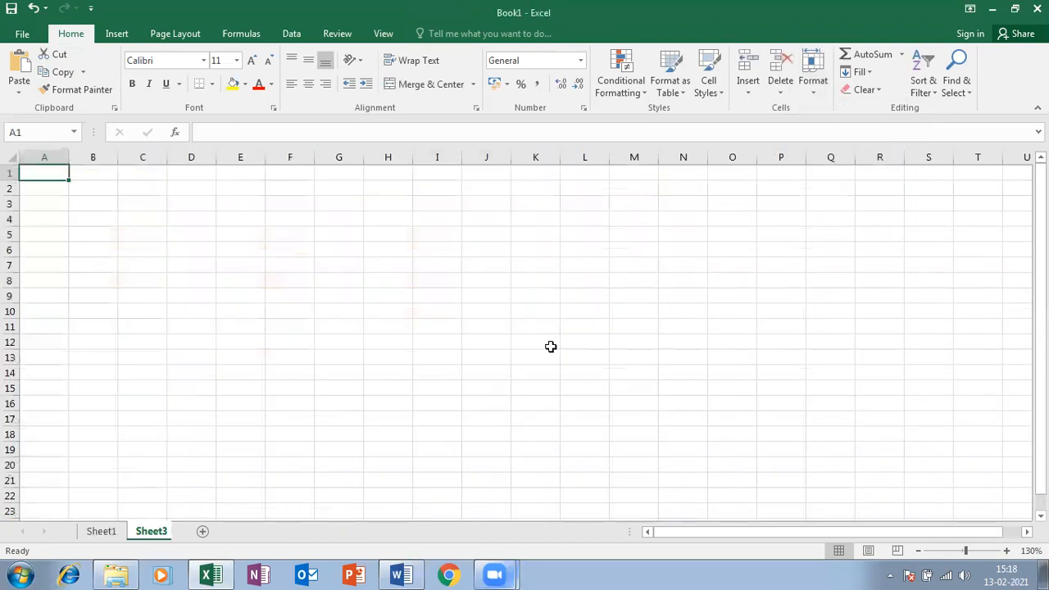
# Switch back to Sheet1's marks table, then over to the blank Sheet3
pyautogui.click(96, 533)
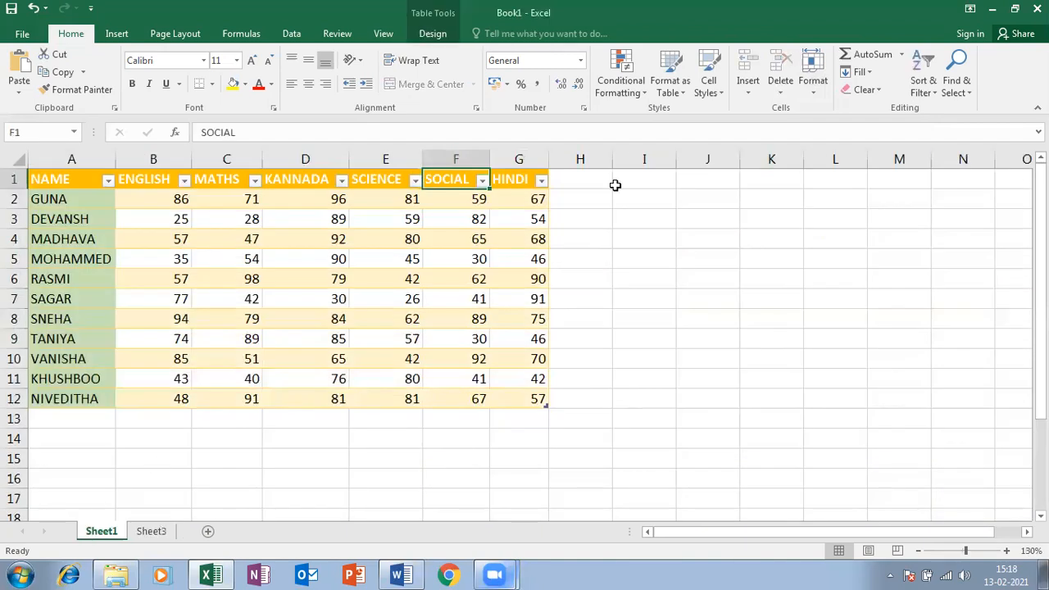
pyautogui.click(813, 96)
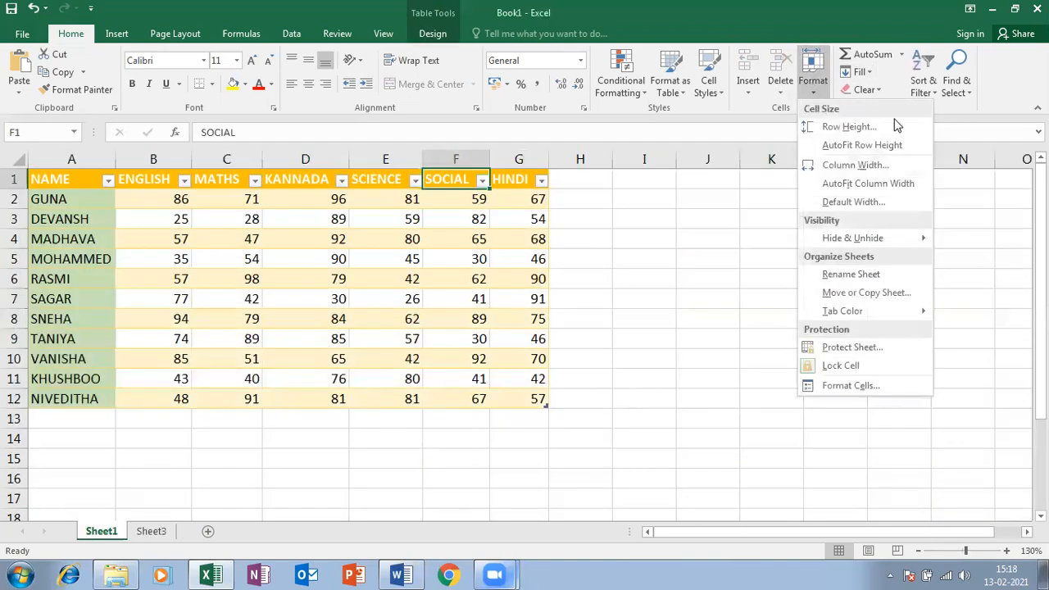
pyautogui.moveTo(915, 239)
pyautogui.click(150, 531)
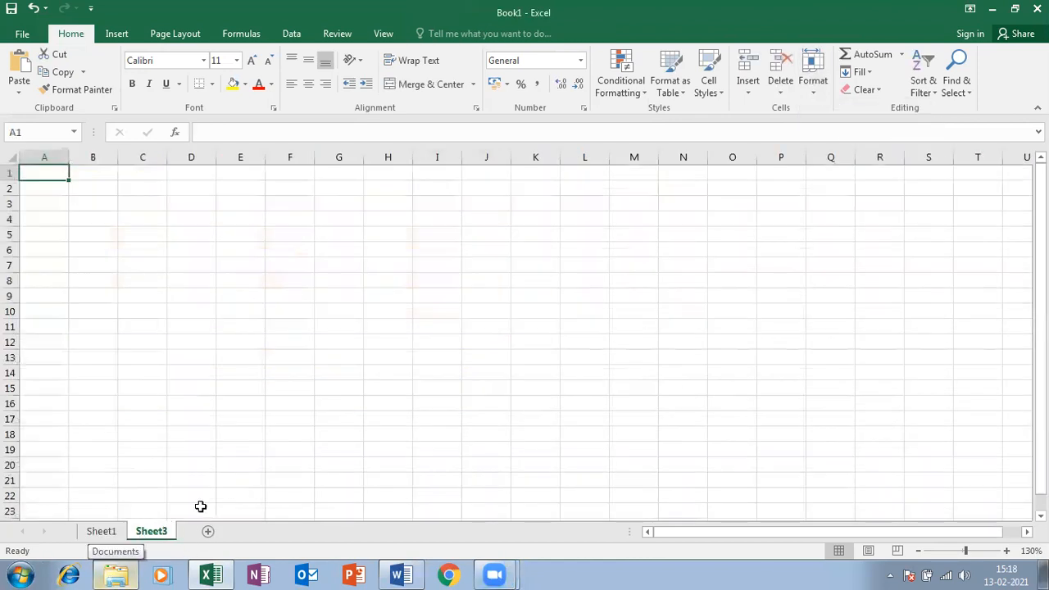
pyautogui.click(814, 86)
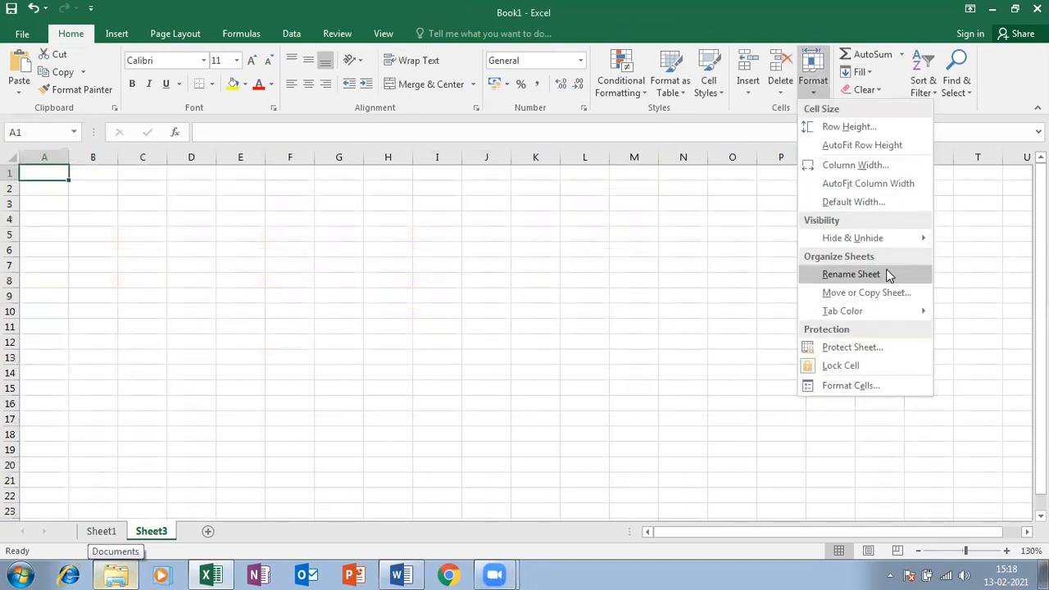
# Rename Sheet3 to NICT
pyautogui.click(852, 274)
pyautogui.write('NICT')
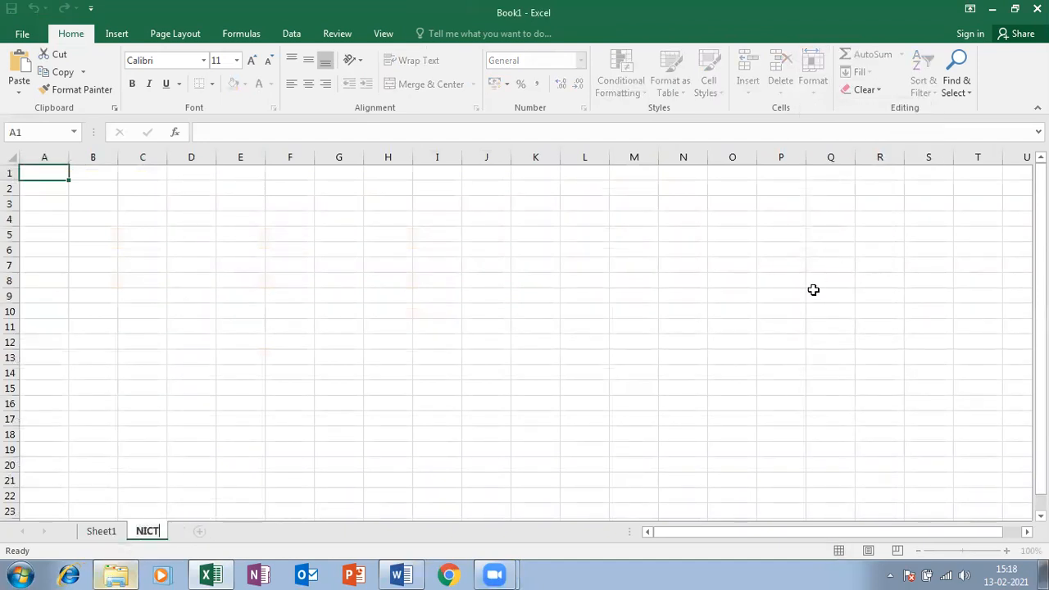
pyautogui.press('Return')
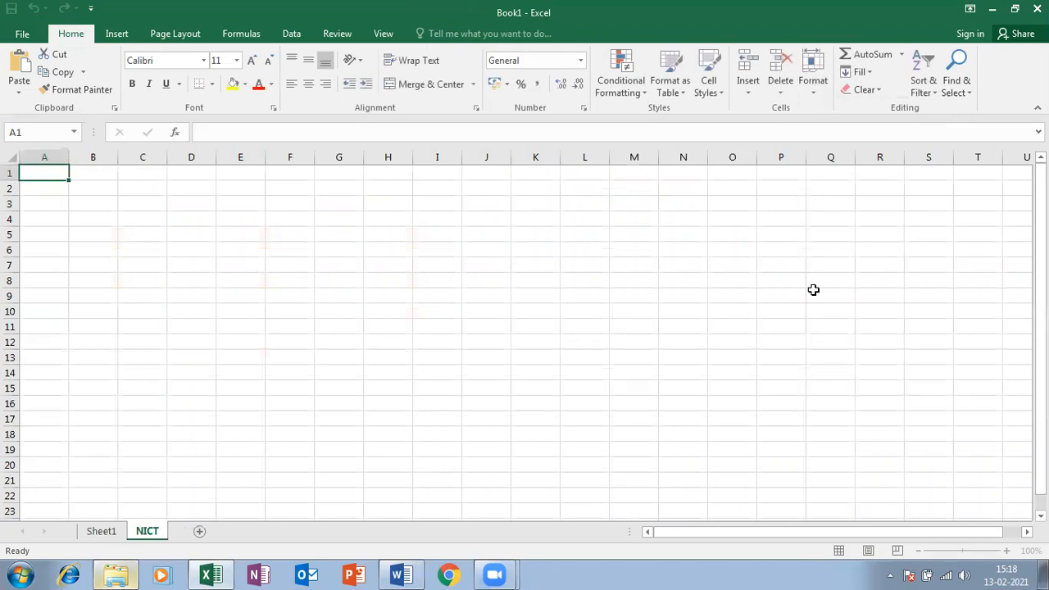
pyautogui.click(812, 80)
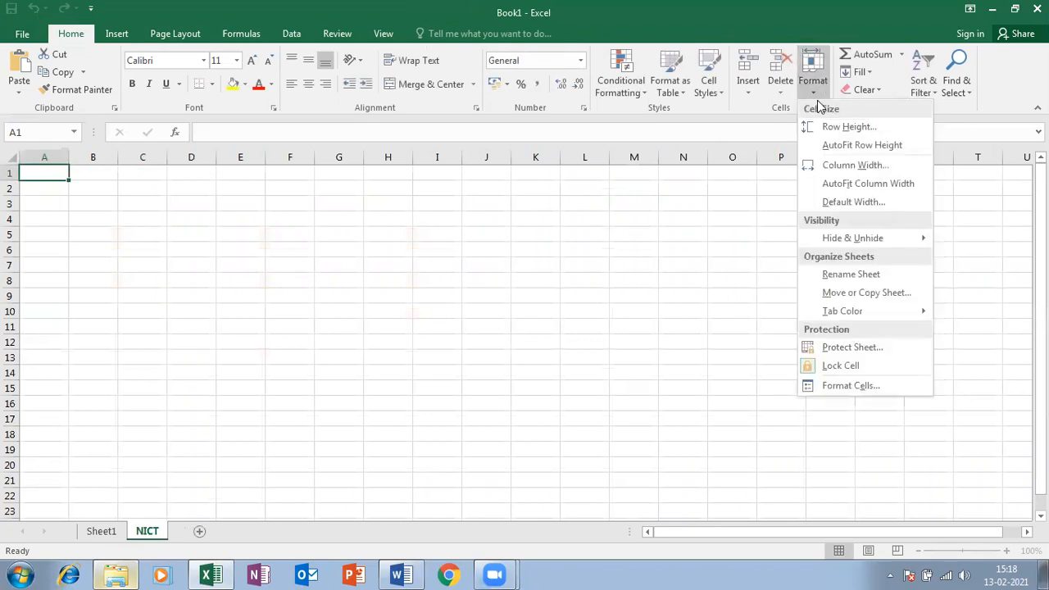
pyautogui.click(118, 435)
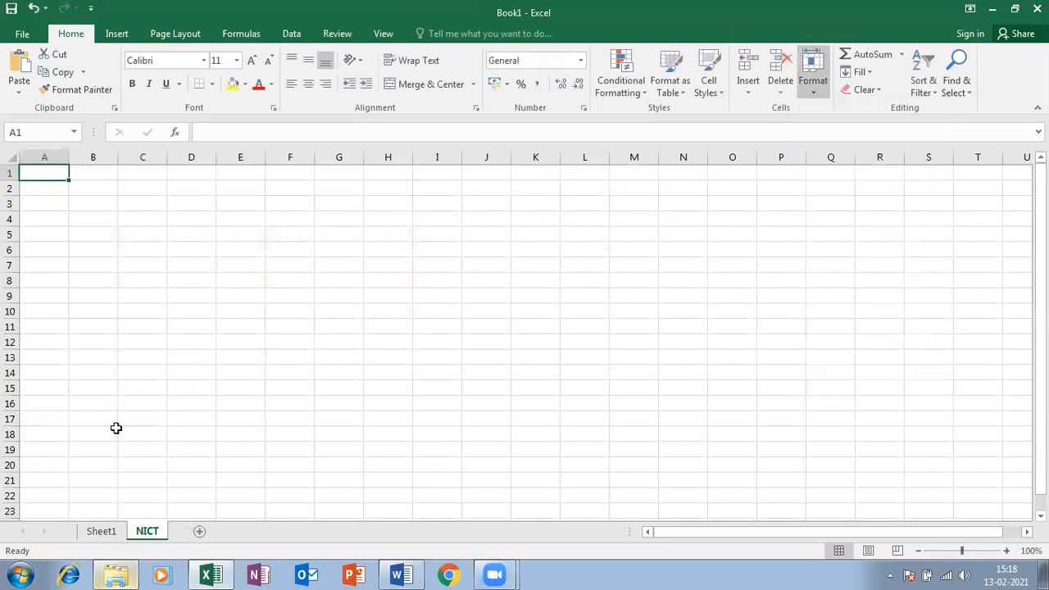
# Rename the Sheet1 marks sheet to EXCEL
pyautogui.click(100, 531)
pyautogui.rightClick(102, 530)
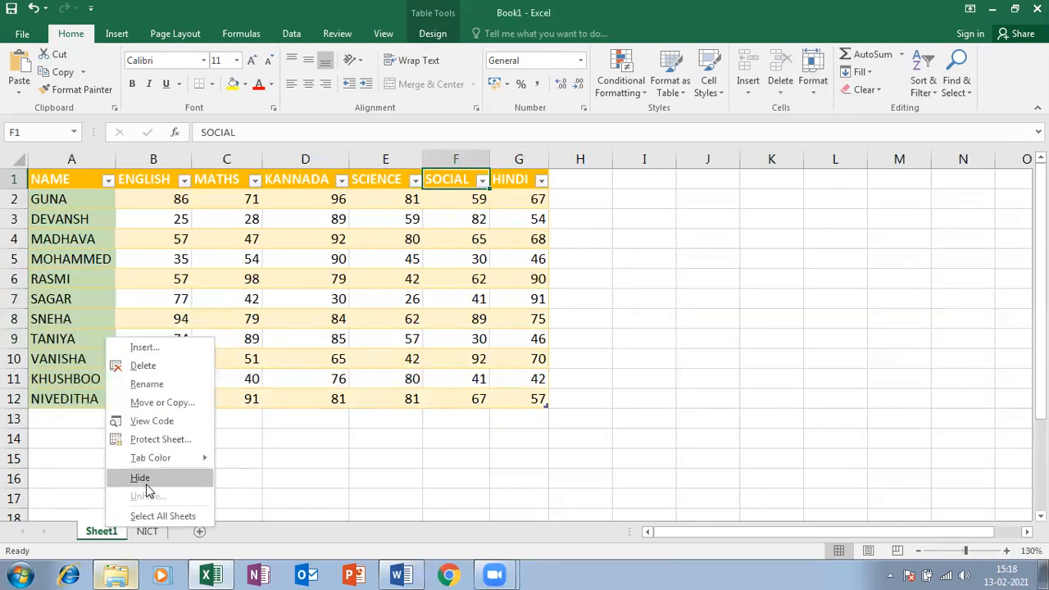
pyautogui.click(147, 384)
pyautogui.write('EXCEL')
pyautogui.press('Return')
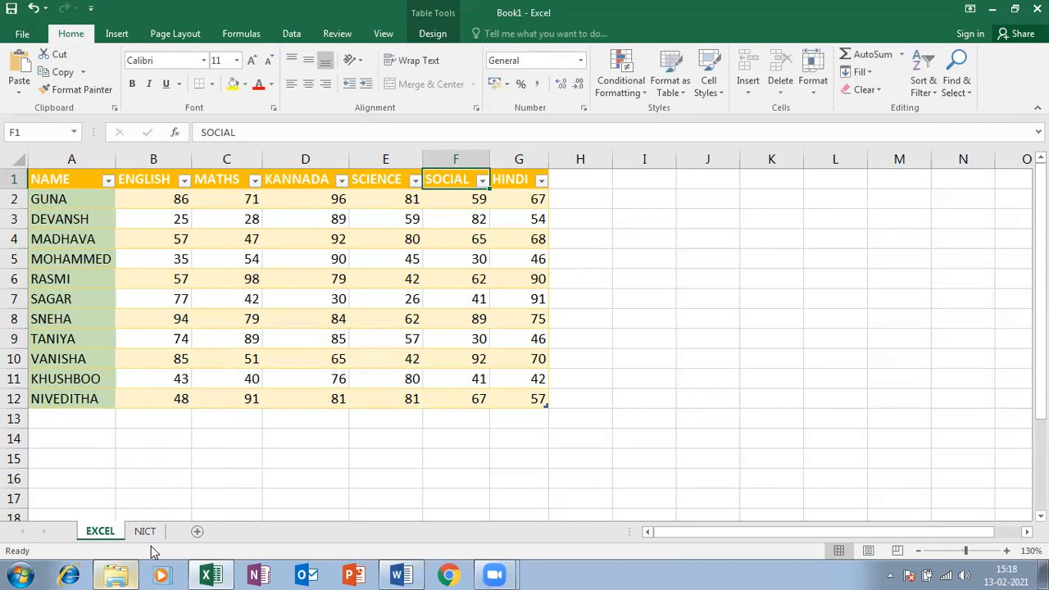
pyautogui.click(813, 74)
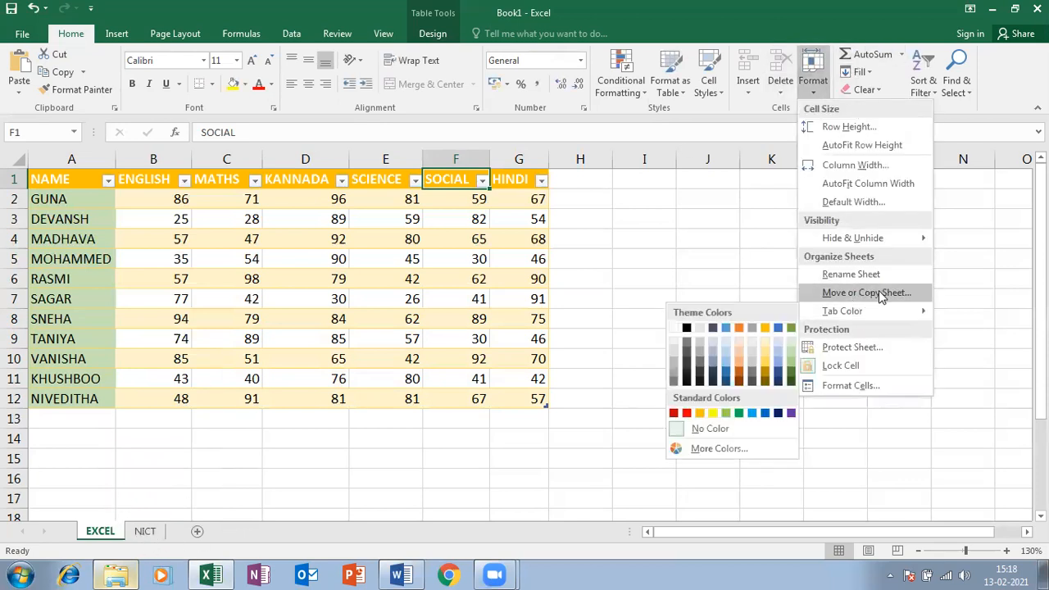
# Create a copy of EXCEL, EXCEL (2), placed before the EXCEL sheet
pyautogui.click(98, 516)
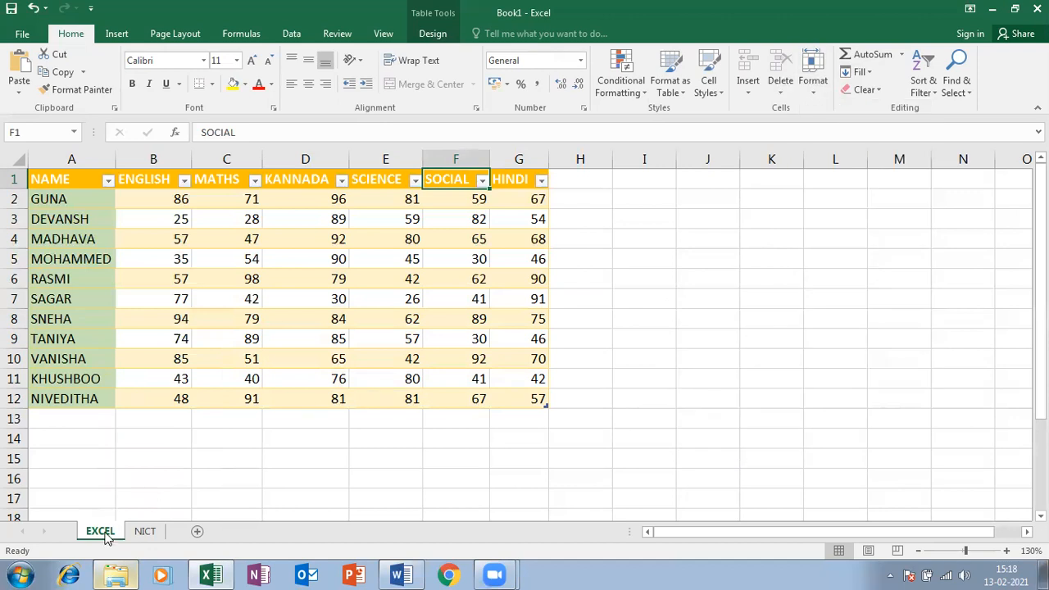
pyautogui.rightClick(103, 534)
pyautogui.click(195, 407)
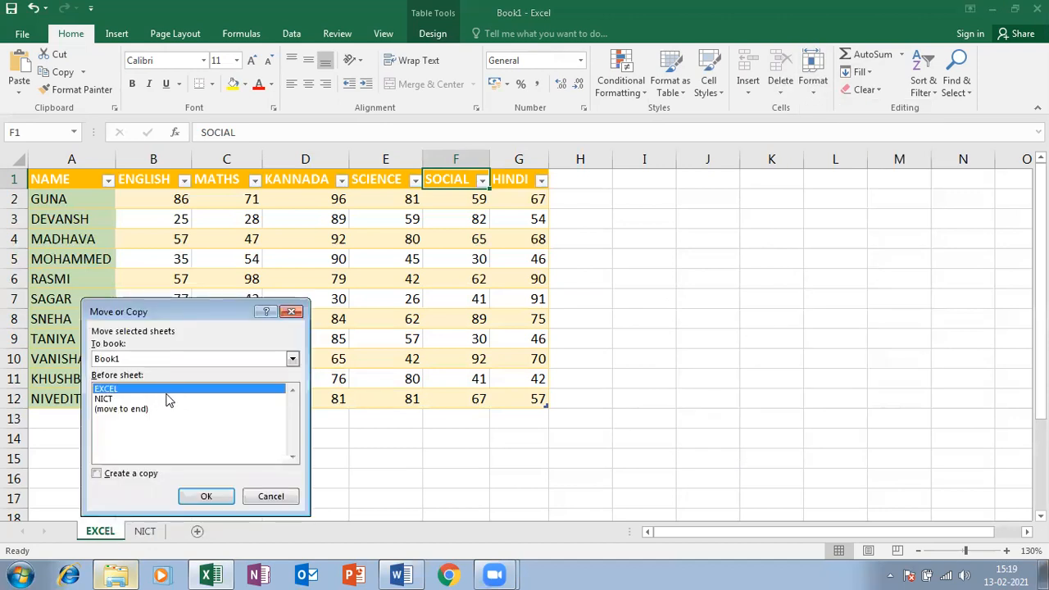
pyautogui.click(168, 399)
pyautogui.click(161, 389)
pyautogui.click(98, 475)
pyautogui.press('Return')
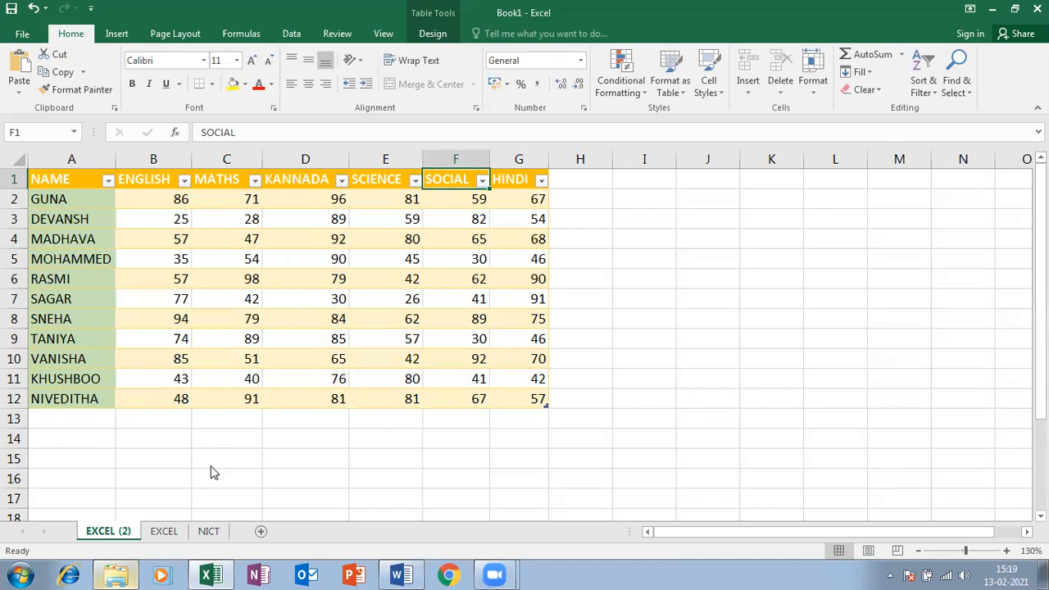
# Copy EXCEL (2) to the end of the sheet order, making EXCEL (3)
pyautogui.click(164, 533)
pyautogui.click(115, 534)
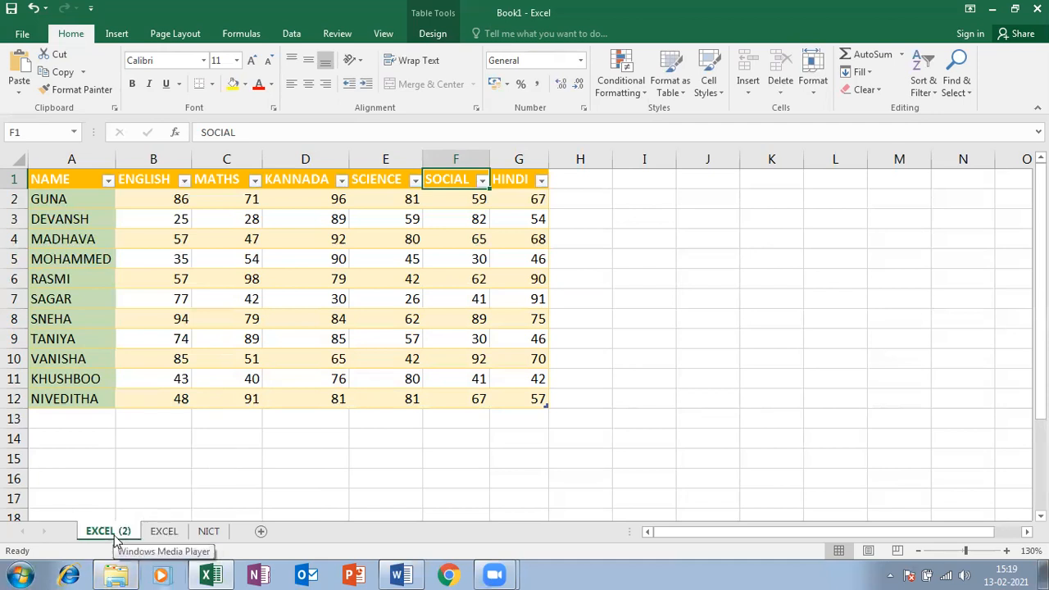
pyautogui.rightClick(114, 534)
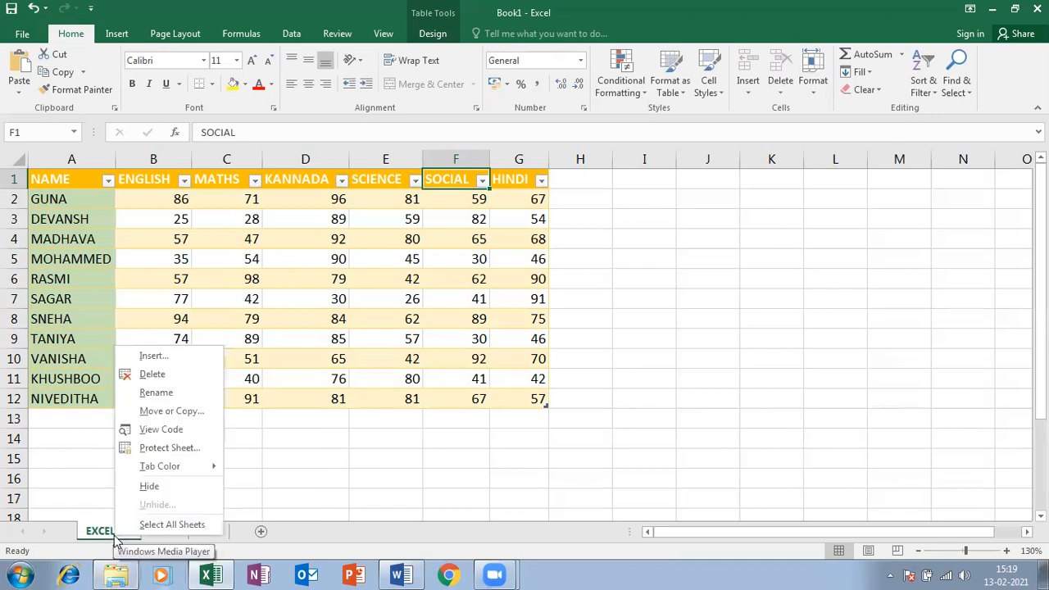
pyautogui.click(161, 411)
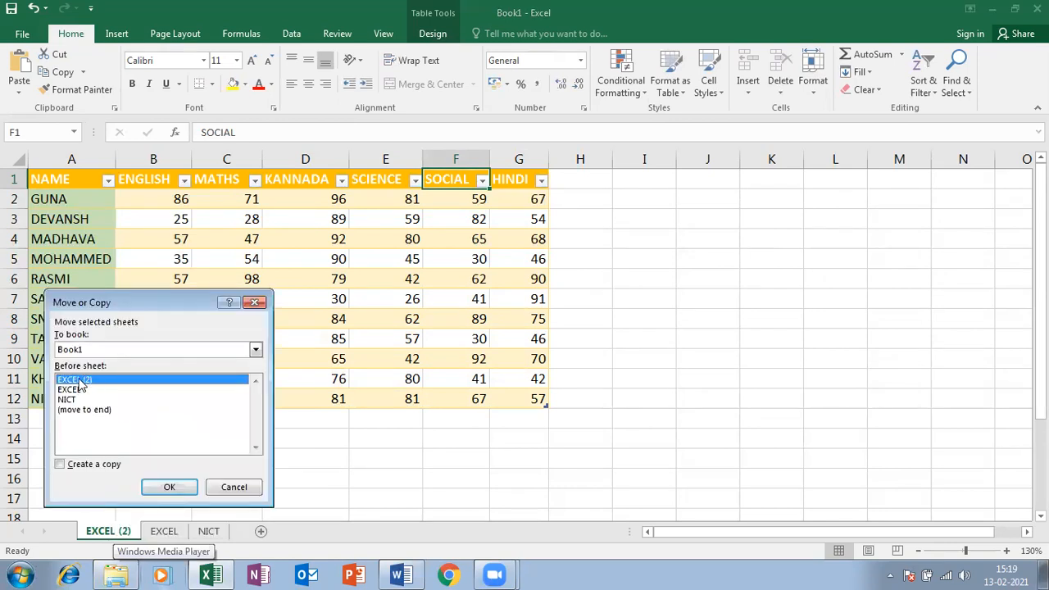
pyautogui.click(98, 467)
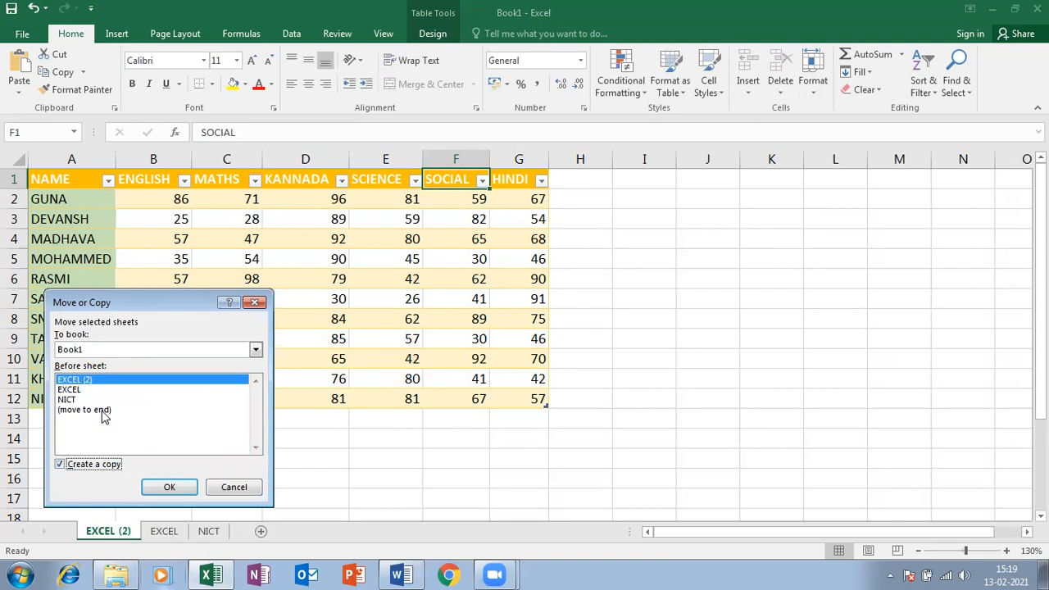
pyautogui.click(103, 411)
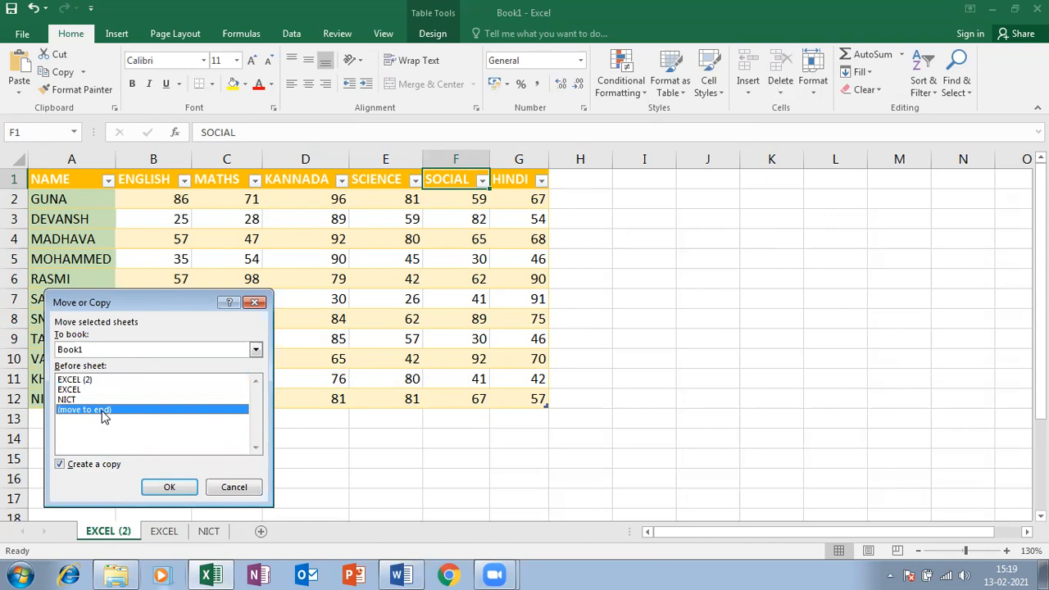
pyautogui.click(182, 489)
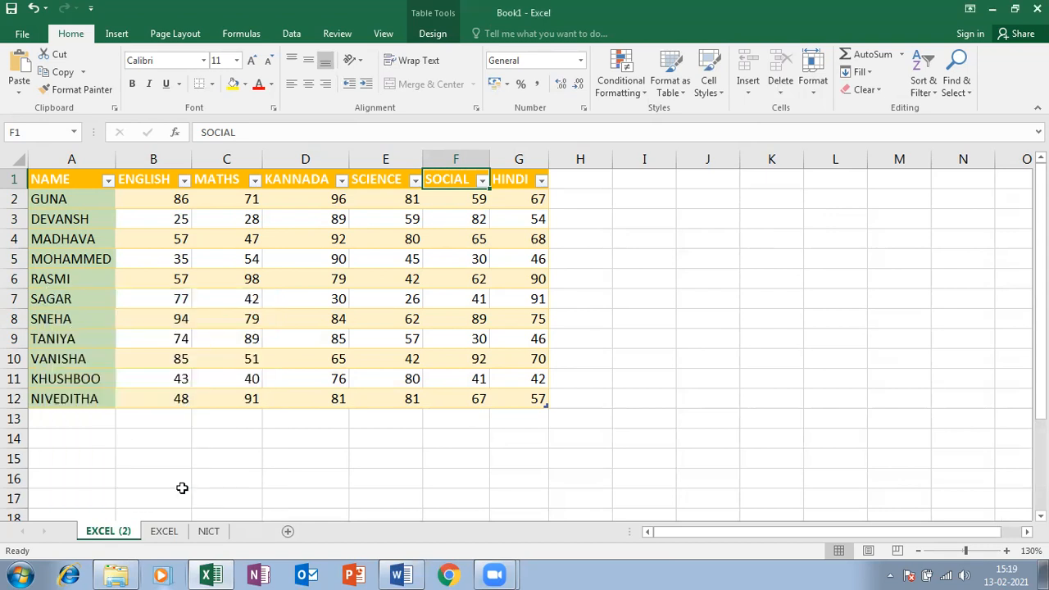
# Move EXCEL (2) to the end of the sheet order
pyautogui.click(107, 532)
pyautogui.rightClick(109, 534)
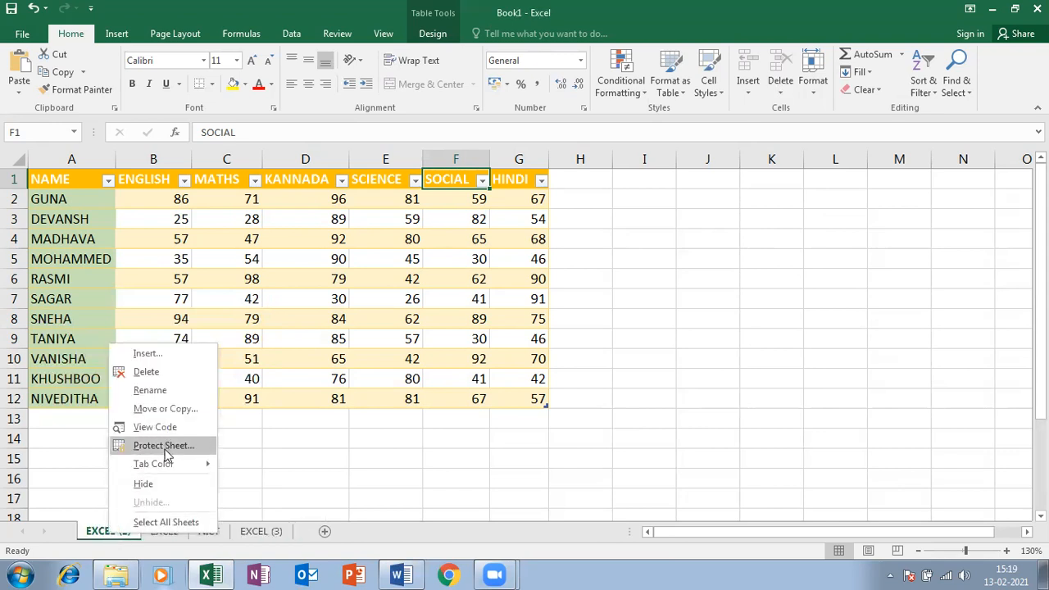
pyautogui.click(166, 410)
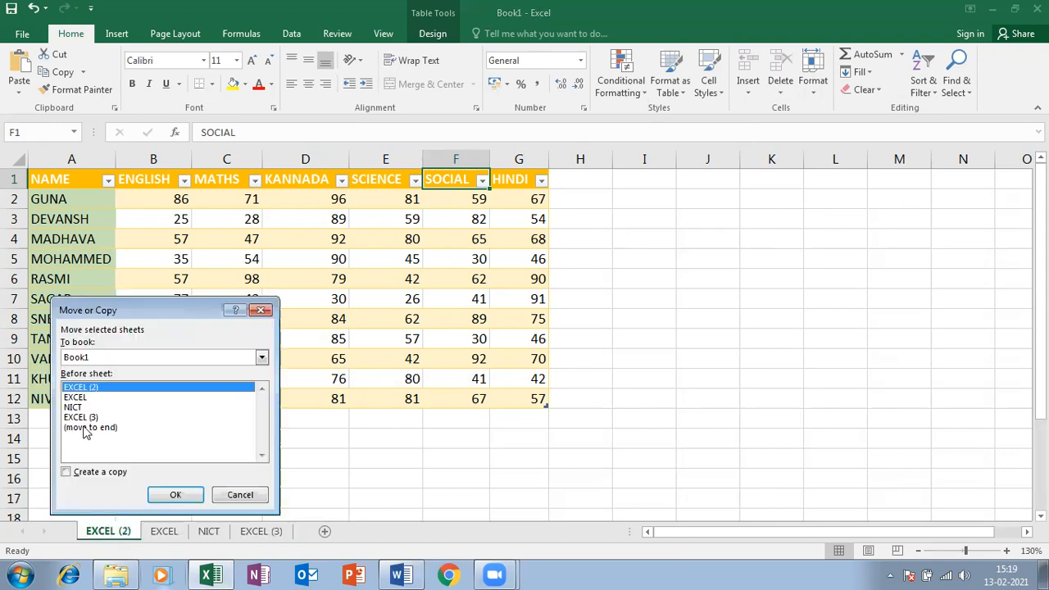
pyautogui.click(79, 428)
pyautogui.click(179, 495)
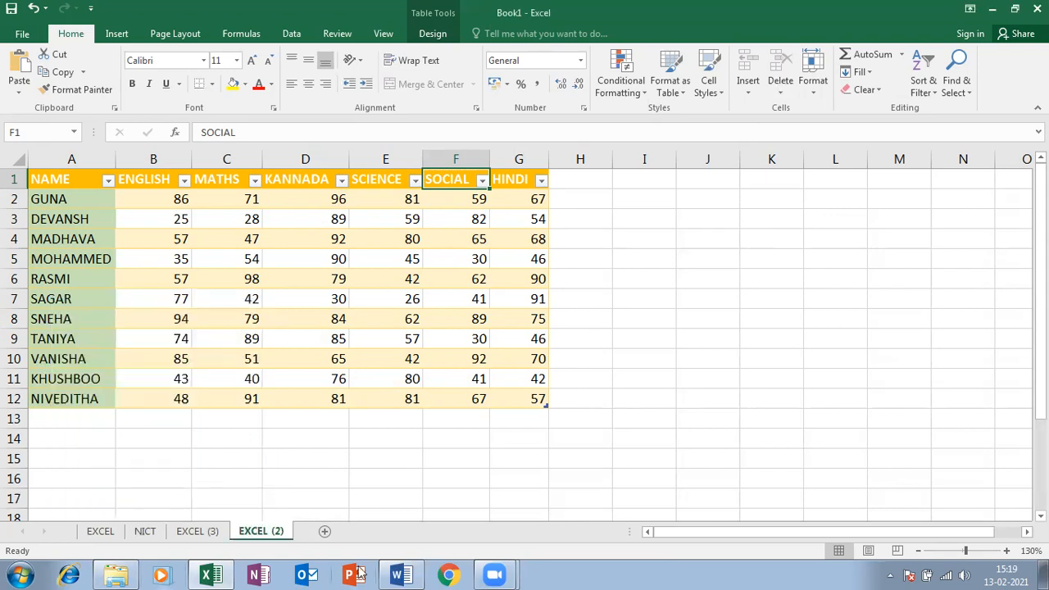
# In the Word notes, add the line 'CRATE A COPY' below the definition
pyautogui.click(402, 573)
pyautogui.scroll(-5, 597, 426)
pyautogui.click(512, 436)
pyautogui.press('Return')
pyautogui.write('CRATE C')
pyautogui.press('Return')
pyautogui.write('A COPY')
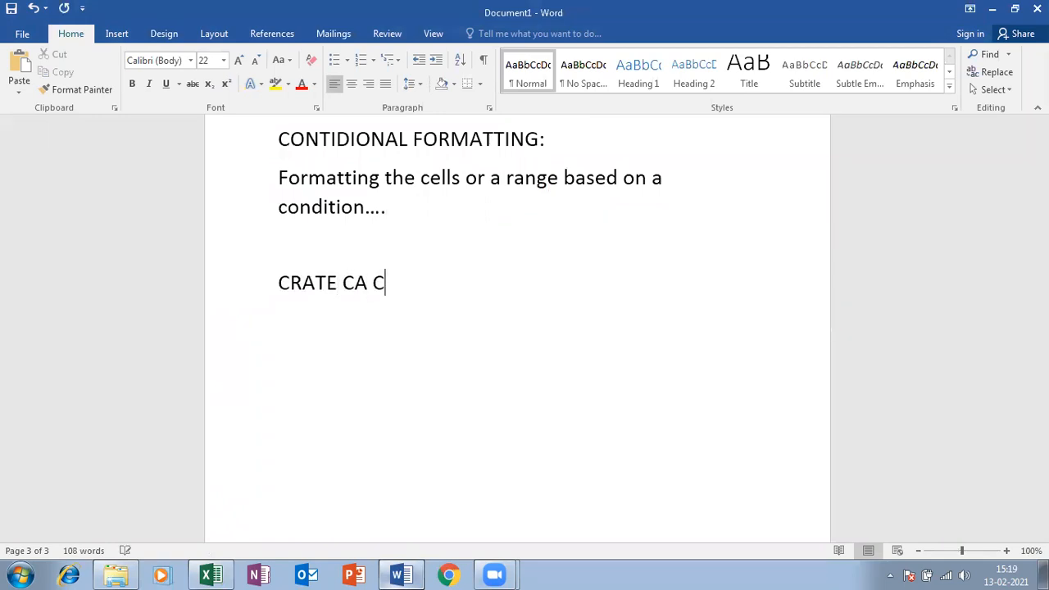
pyautogui.press('Return')
pyautogui.press('BackSpace')
pyautogui.press('BackSpace')
pyautogui.press('BackSpace')
pyautogui.press('BackSpace')
pyautogui.press('BackSpace')
pyautogui.press('BackSpace')
pyautogui.press('BackSpace')
pyautogui.press('BackSpace')
pyautogui.press('BackSpace')
pyautogui.write('A COPY')
# Add the lines 'CREATE A COPY AND MOVE TO END' and 'MOVE TO END'
pyautogui.press('Return')
pyautogui.write('CREATE ')
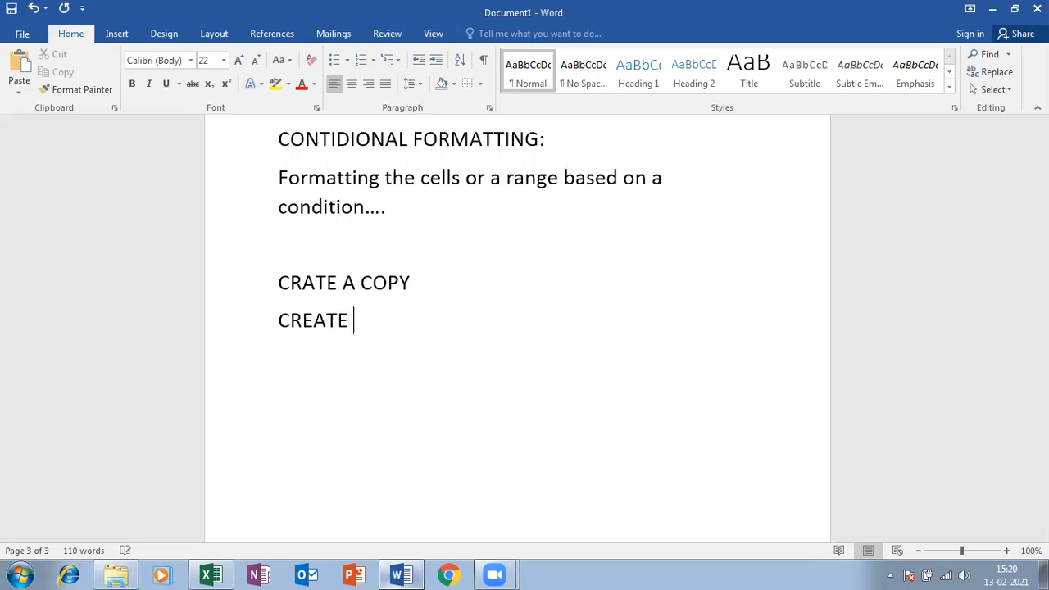
pyautogui.write('A COPY AN ')
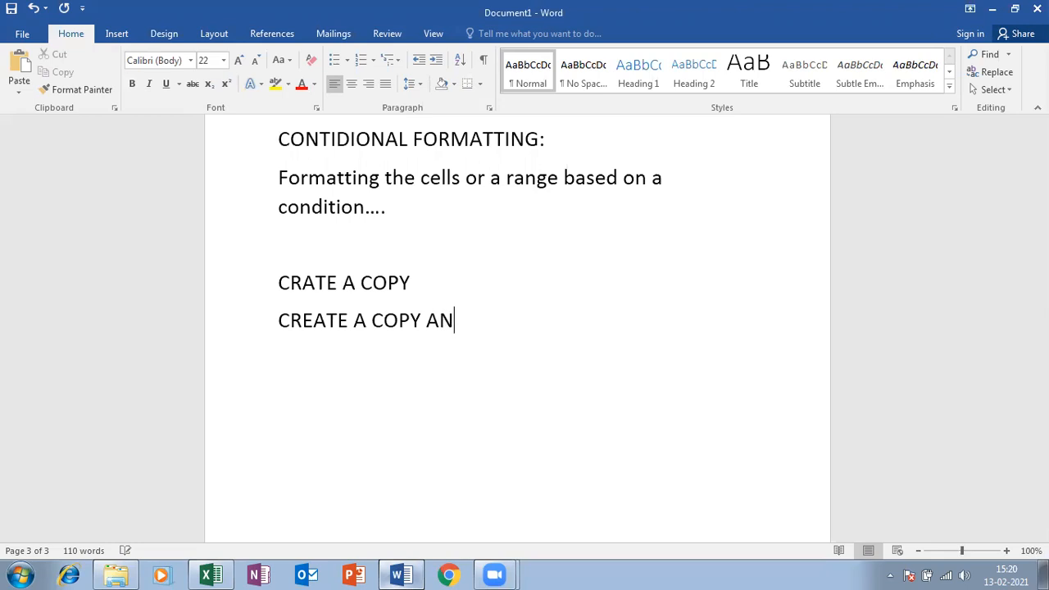
pyautogui.write('D MOVE TO END')
pyautogui.press('Return')
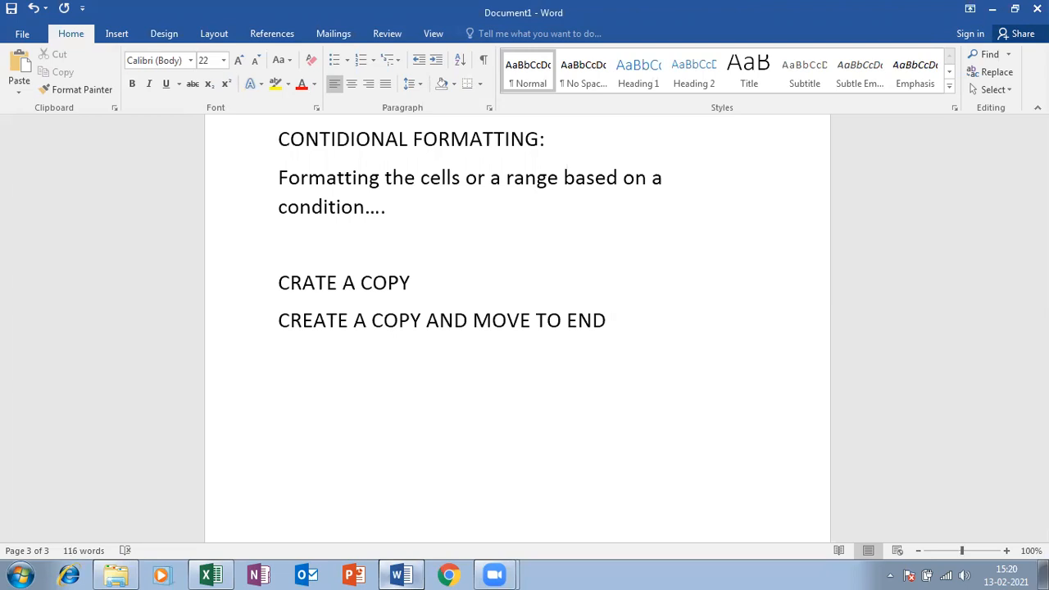
pyautogui.write('MOVE T')
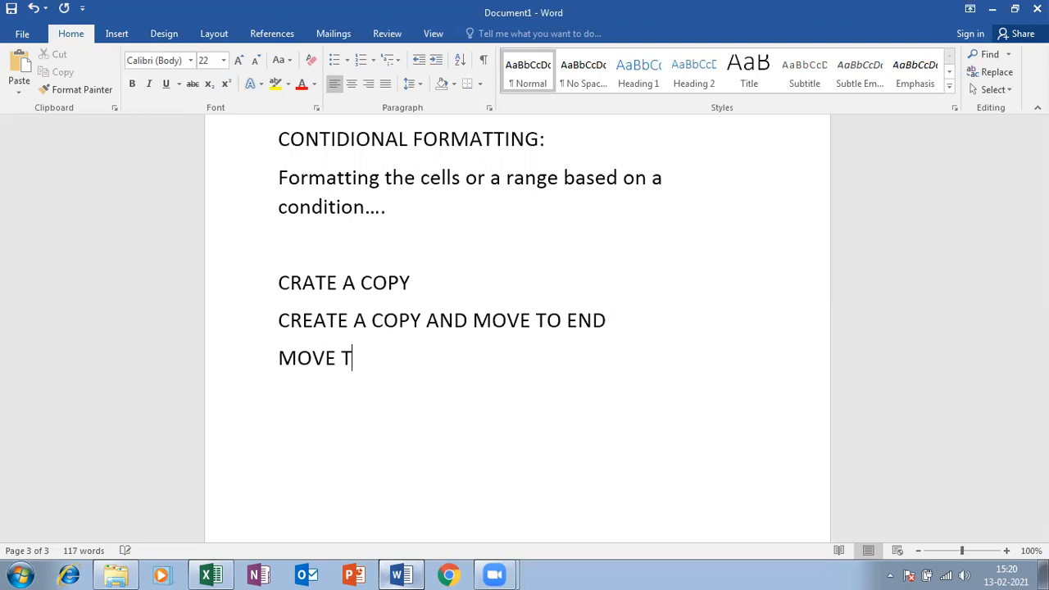
pyautogui.write('O END')
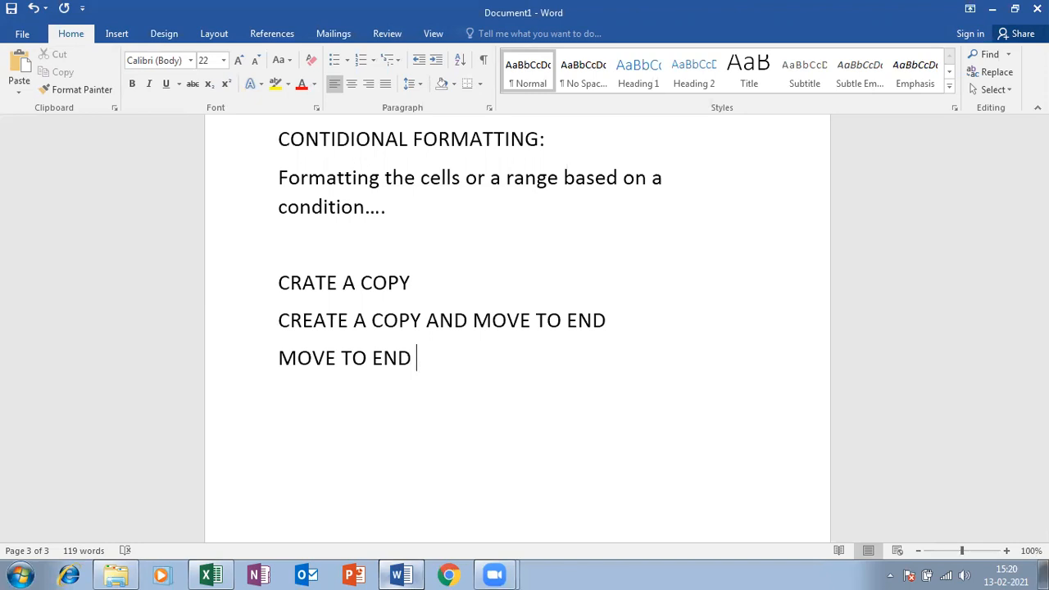
# Colour the EXCEL (2) tab blue using Format > Tab Color
pyautogui.click(992, 9)
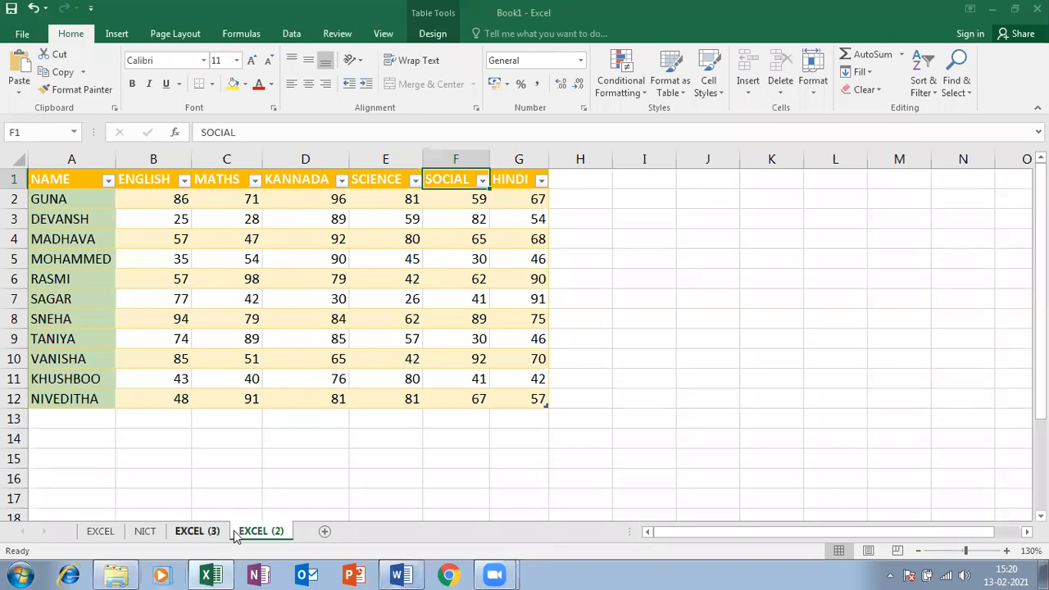
pyautogui.rightClick(244, 531)
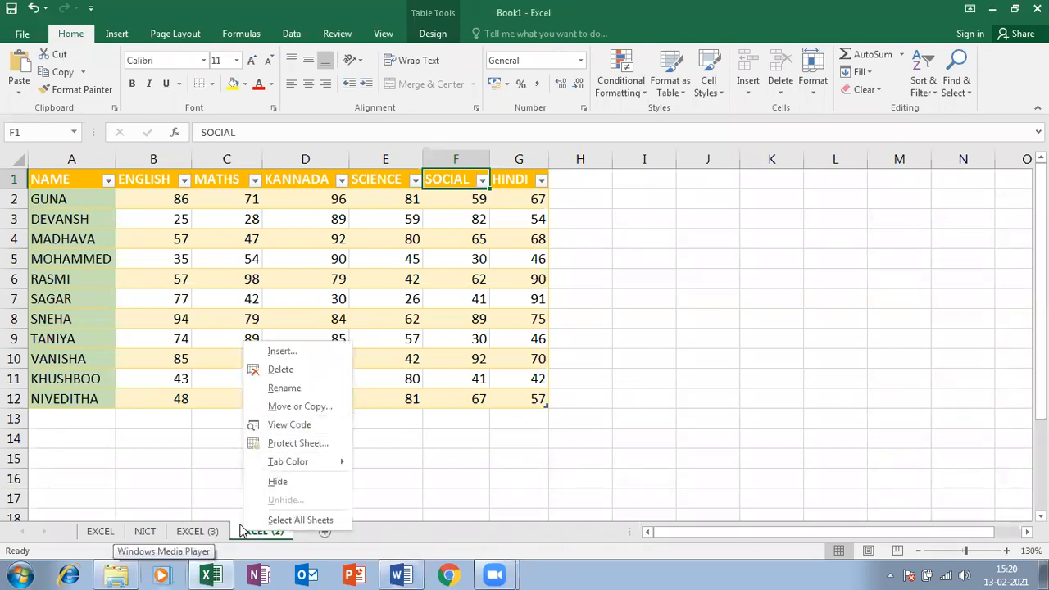
pyautogui.click(251, 540)
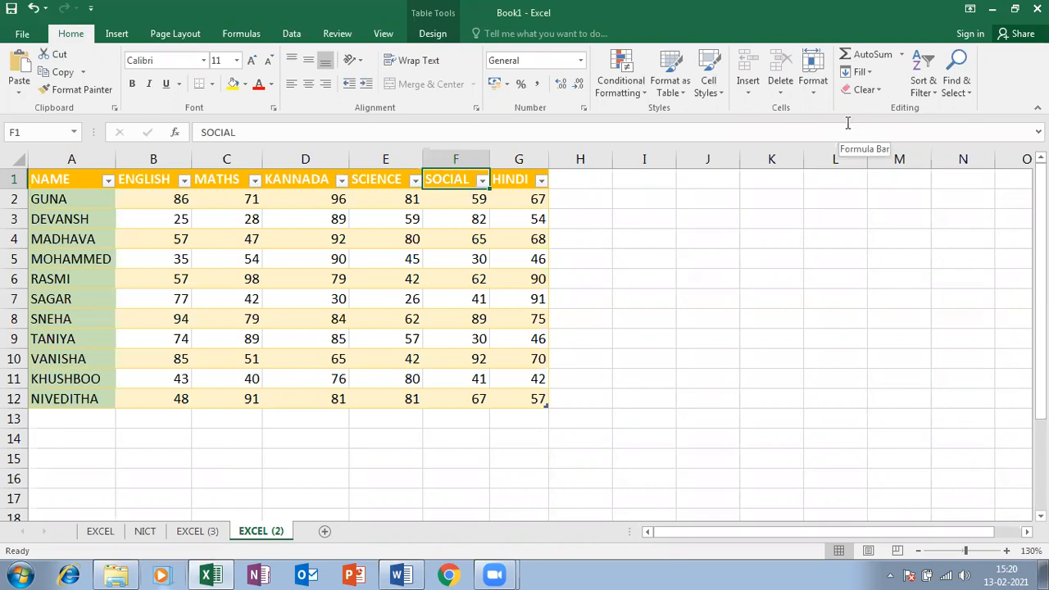
pyautogui.click(820, 91)
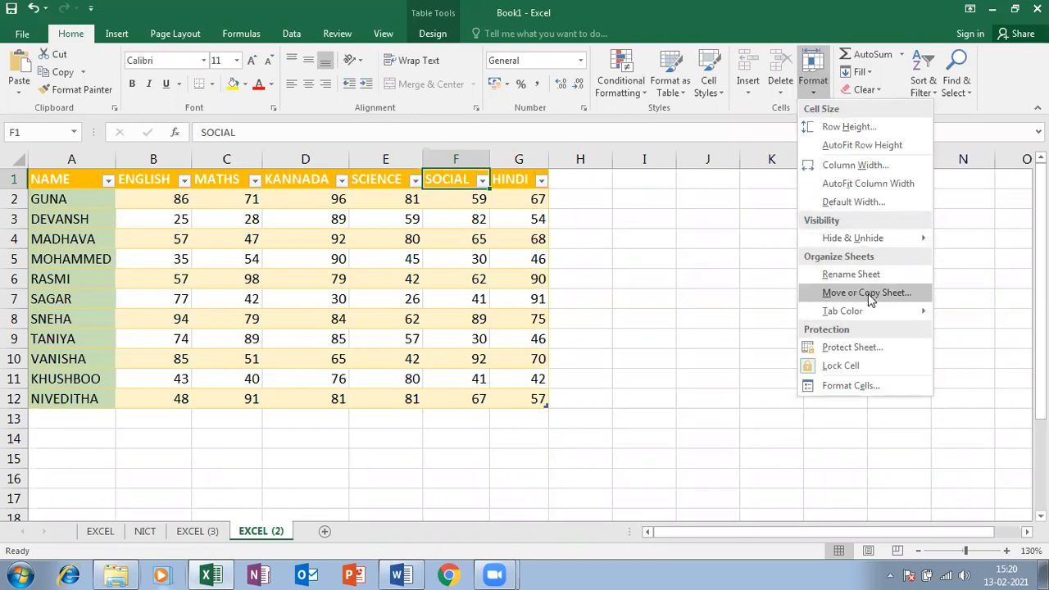
pyautogui.moveTo(862, 316)
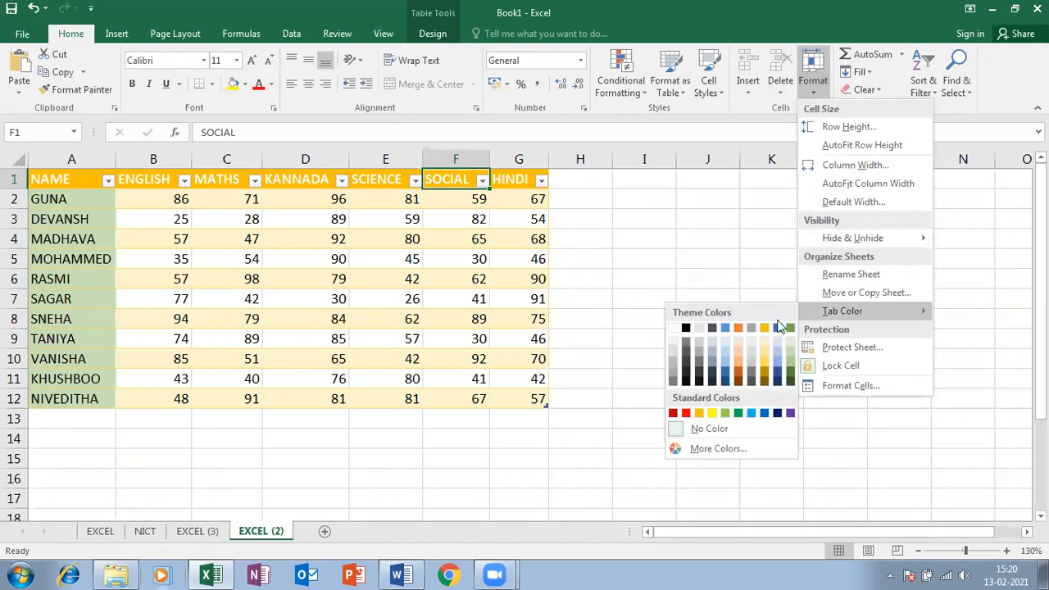
pyautogui.click(739, 413)
# Colour the EXCEL (3) tab yellow, NICT purple and EXCEL red
pyautogui.rightClick(216, 538)
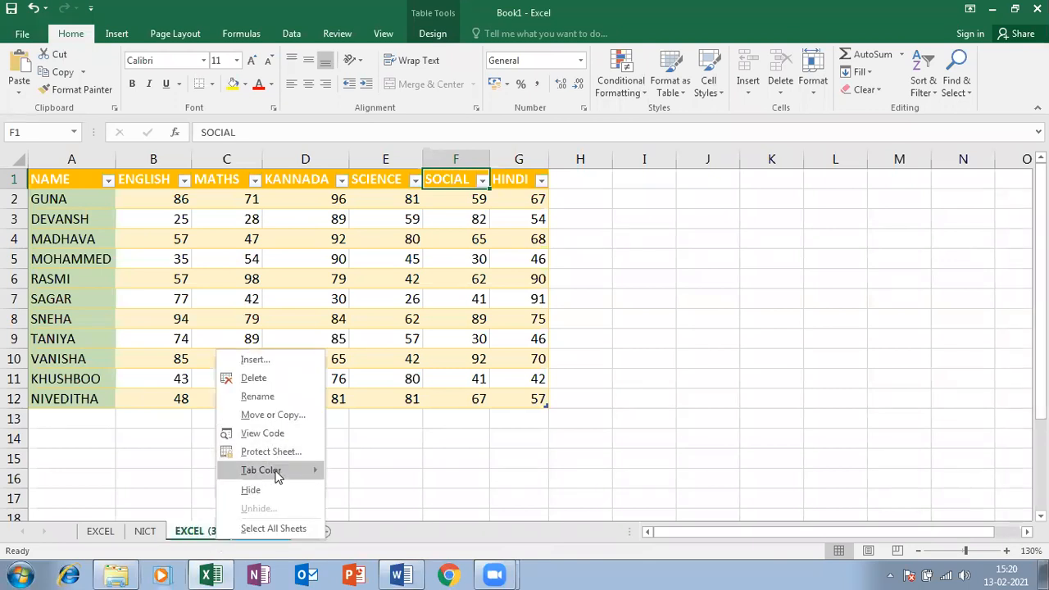
pyautogui.moveTo(277, 472)
pyautogui.click(370, 511)
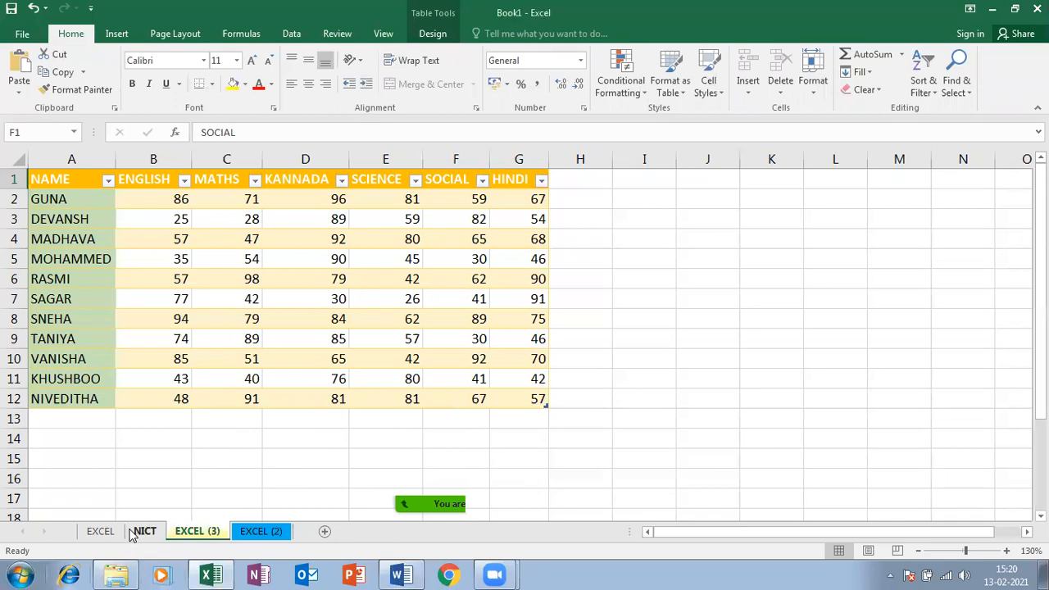
pyautogui.rightClick(144, 532)
pyautogui.moveTo(231, 464)
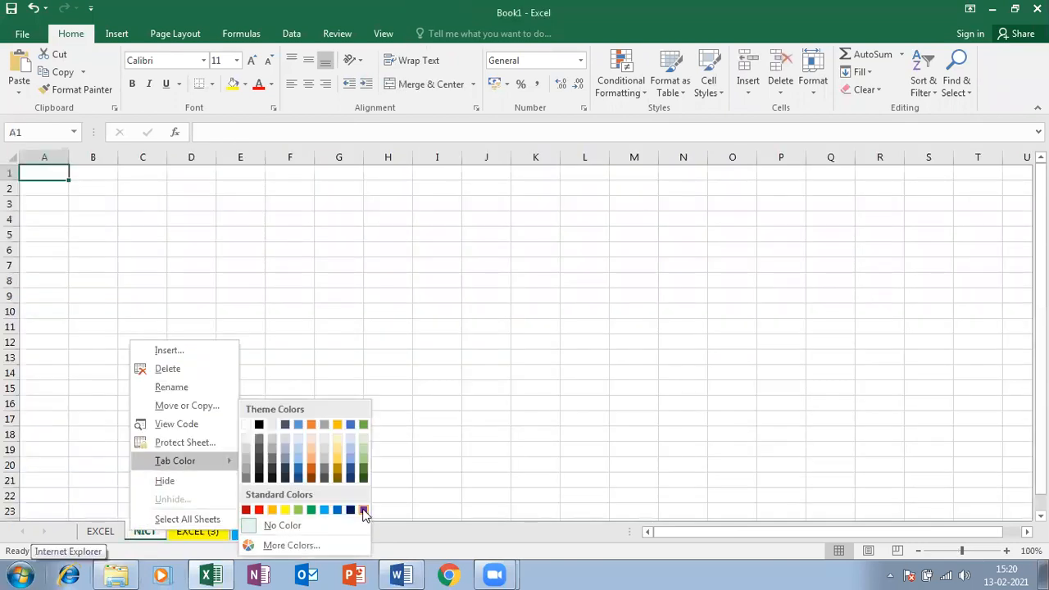
pyautogui.click(361, 508)
pyautogui.rightClick(96, 533)
pyautogui.moveTo(140, 460)
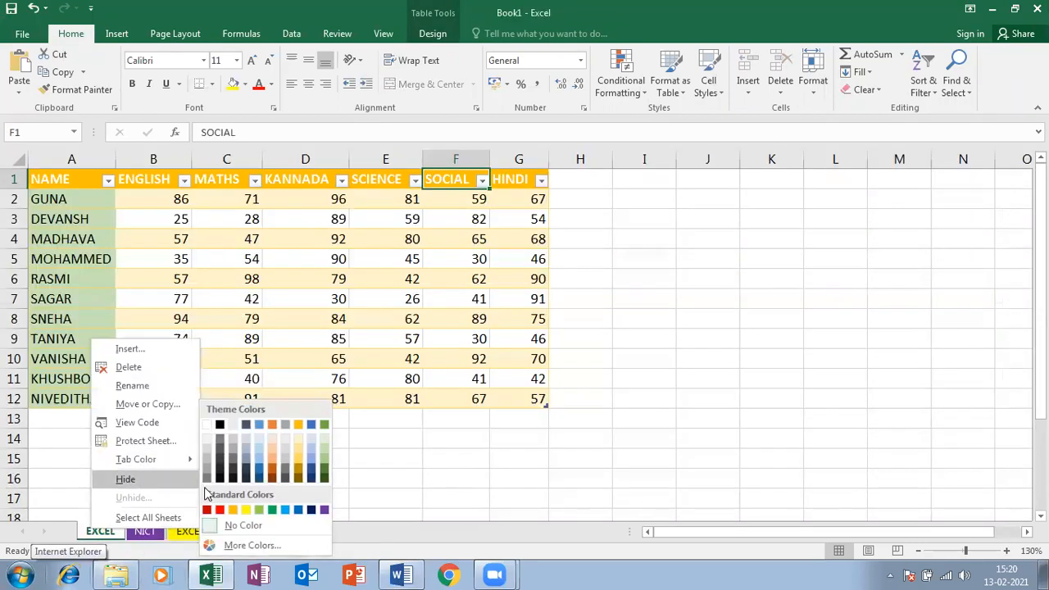
pyautogui.click(220, 511)
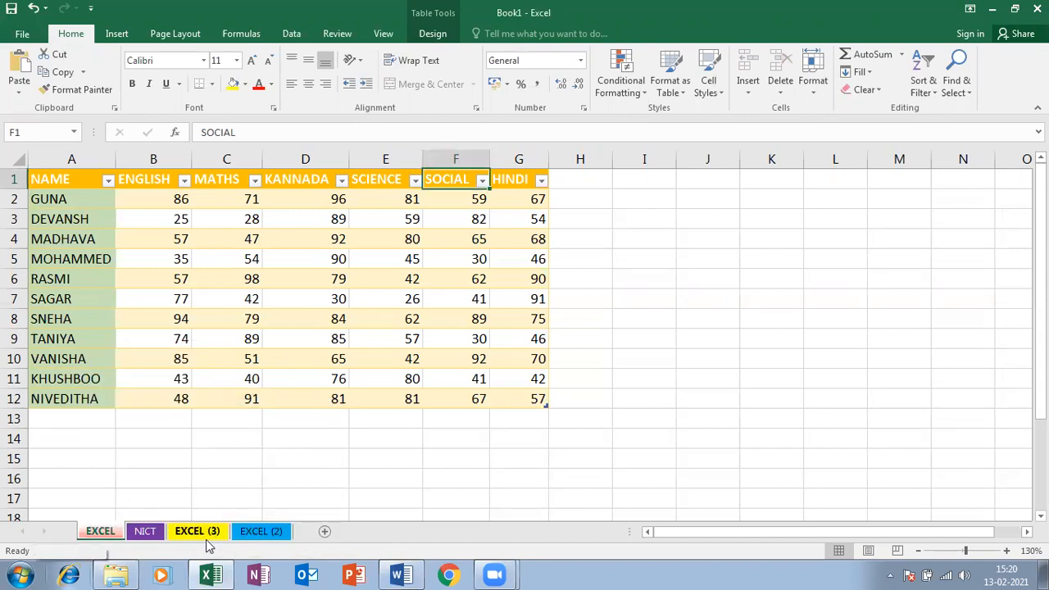
pyautogui.click(205, 536)
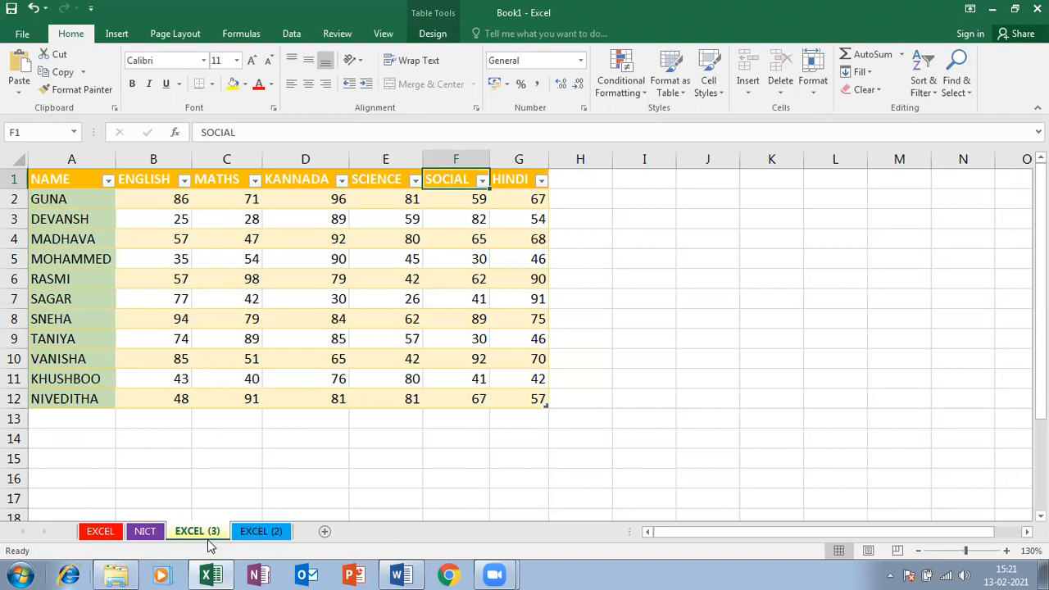
# Protect the EXCEL (2) sheet, entering a password and confirming it
pyautogui.click(819, 89)
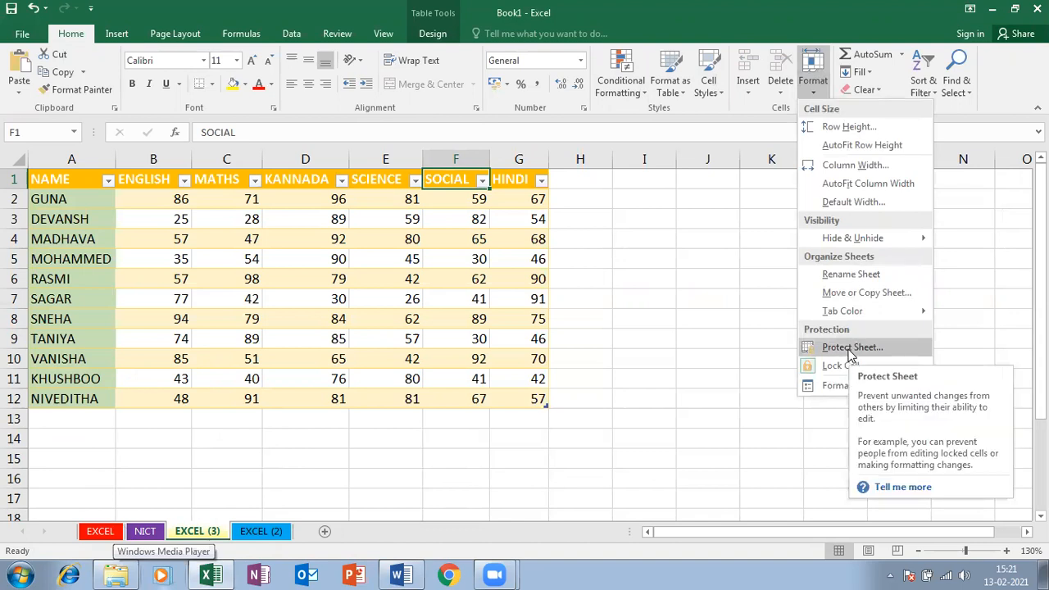
pyautogui.click(257, 533)
pyautogui.click(255, 532)
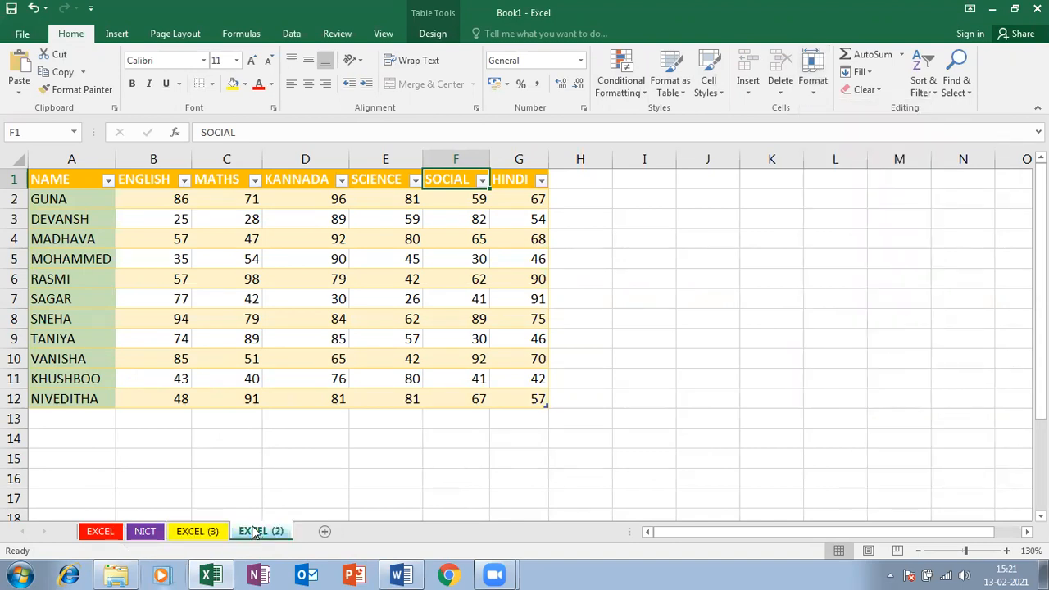
pyautogui.rightClick(255, 533)
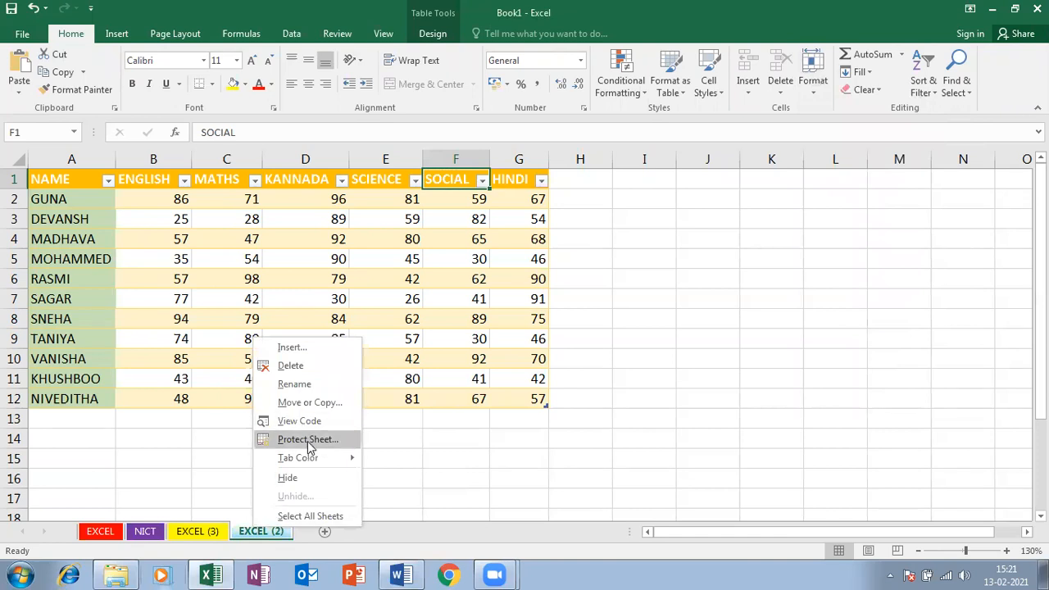
pyautogui.click(308, 440)
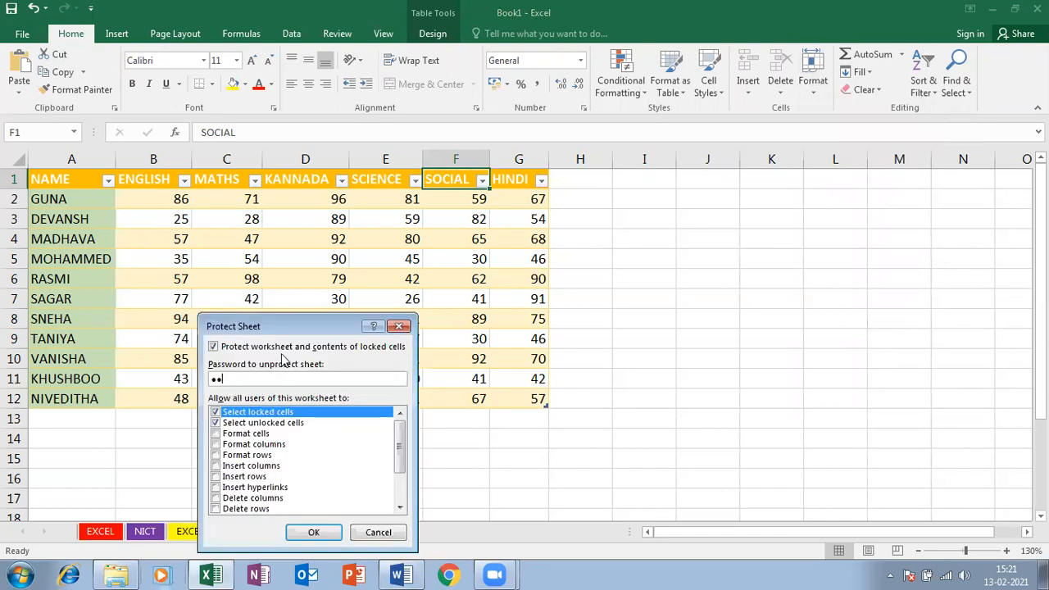
pyautogui.press('BackSpace')
pyautogui.press('BackSpace')
pyautogui.click(314, 532)
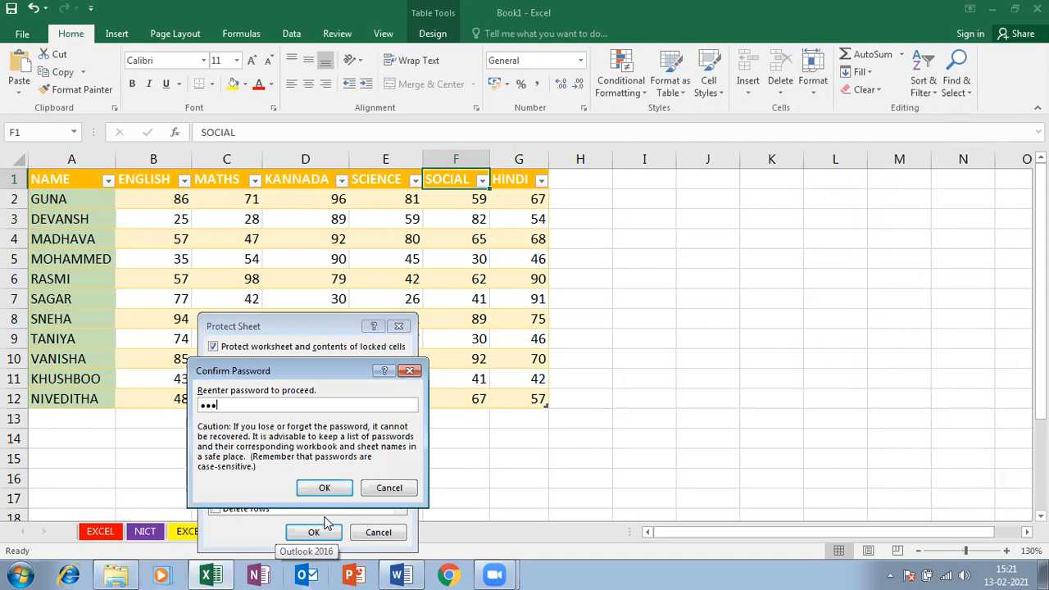
pyautogui.click(324, 488)
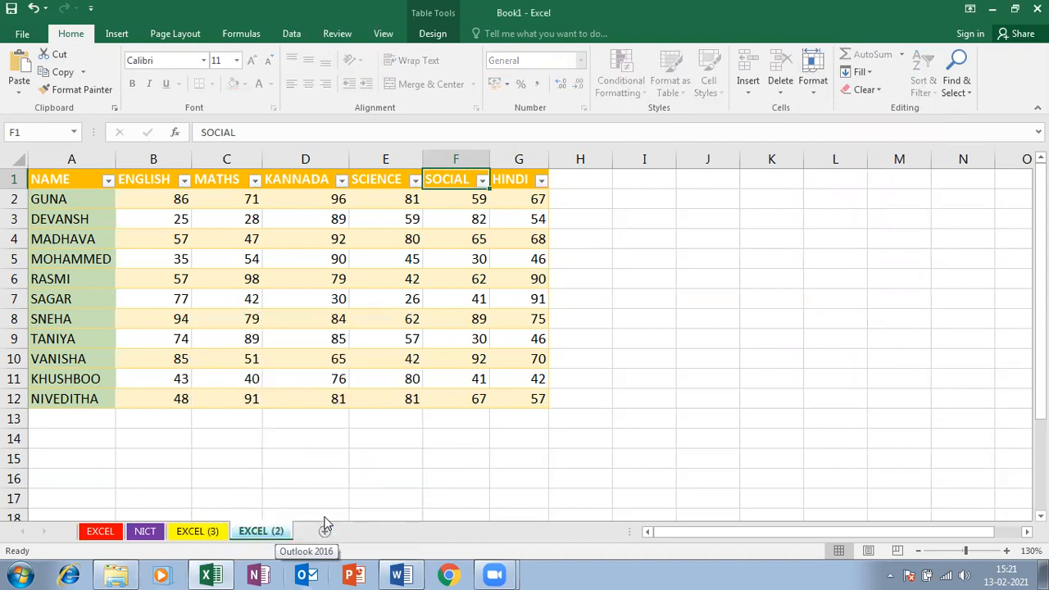
# Try typing into D15 and dismiss the protected-sheet warning
pyautogui.click(305, 458)
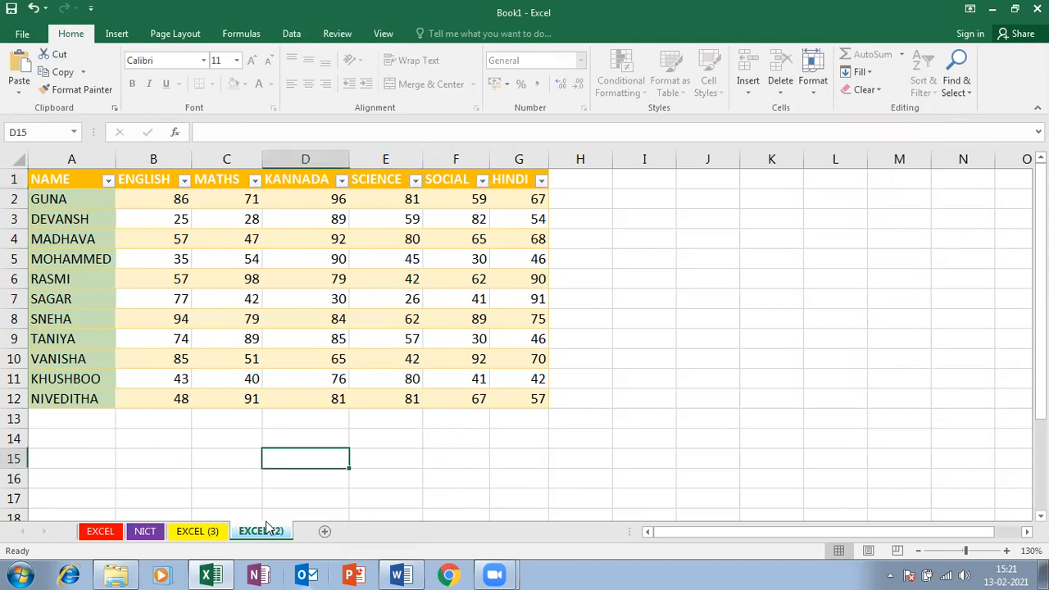
pyautogui.press('a')
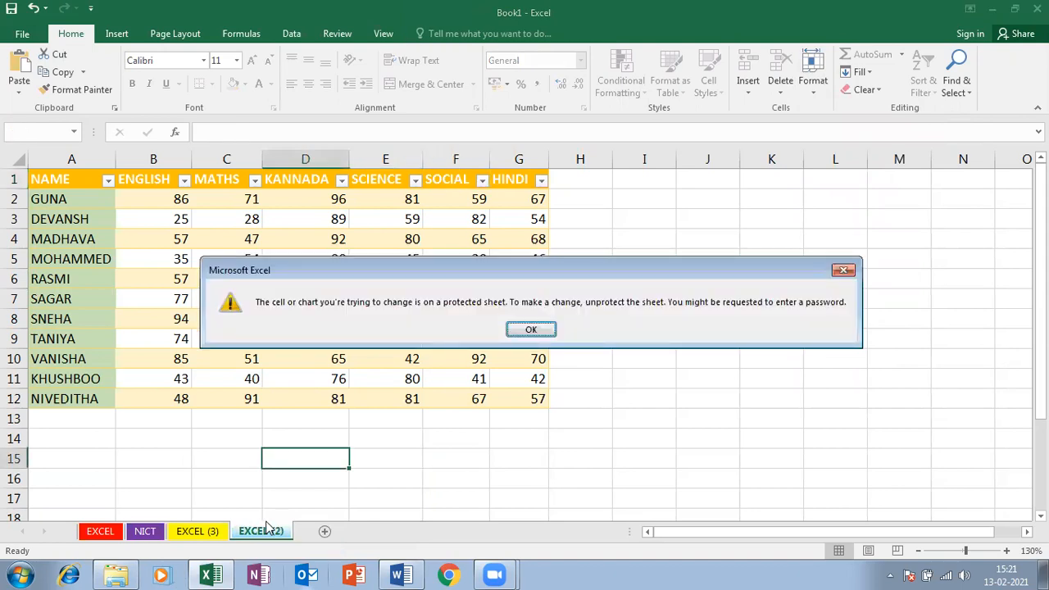
pyautogui.press('Return')
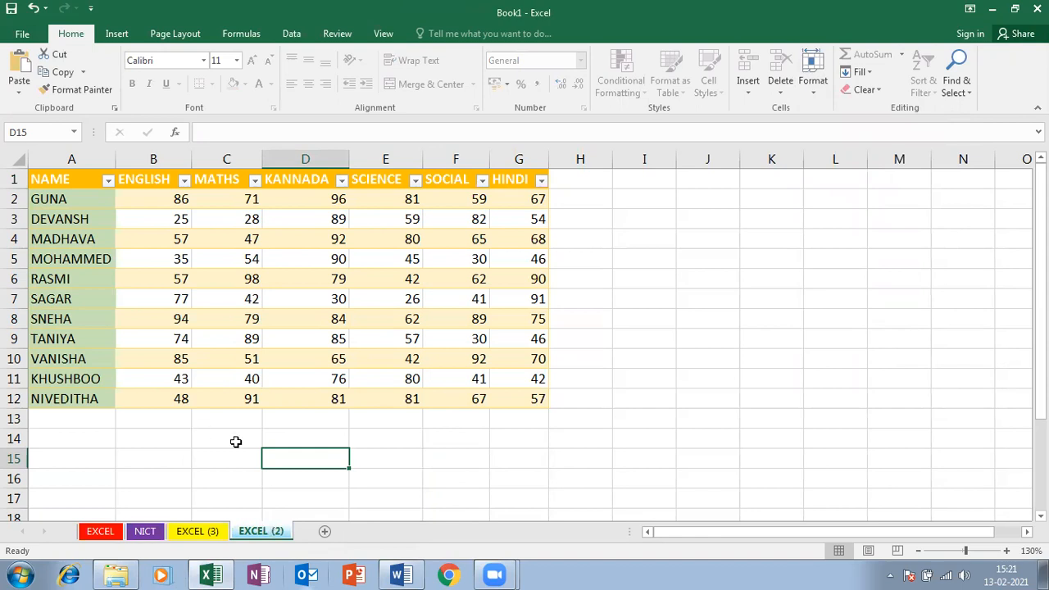
# Unprotect the EXCEL (2) sheet by entering its password
pyautogui.rightClick(248, 533)
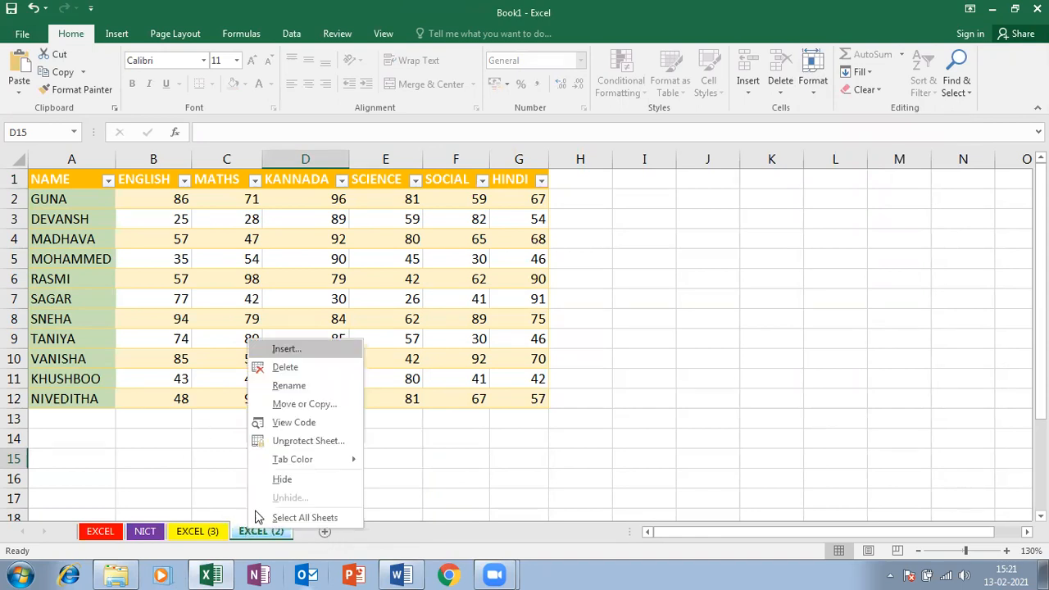
pyautogui.click(294, 440)
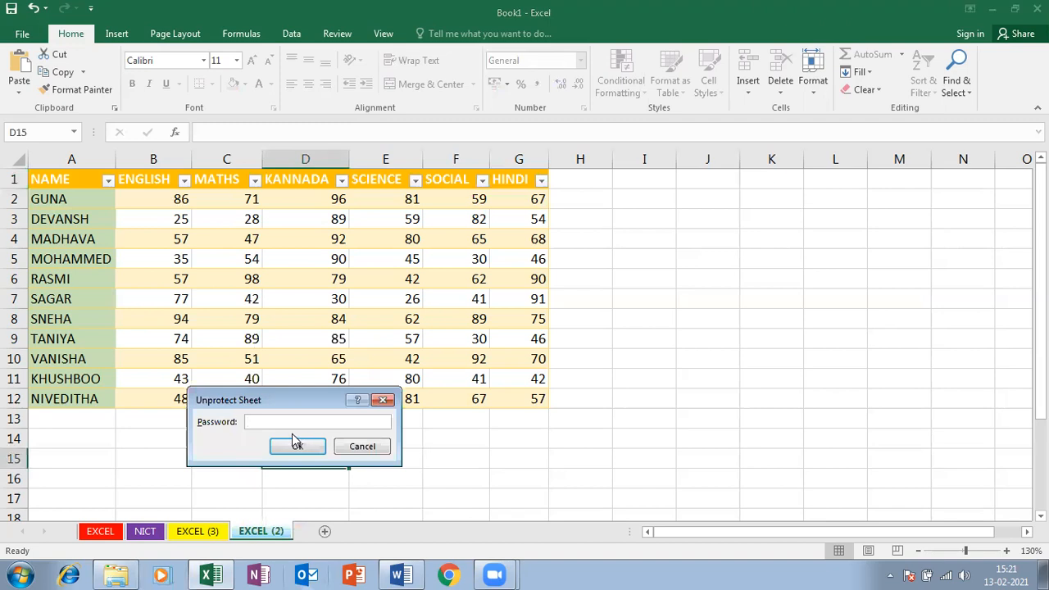
pyautogui.write('123')
pyautogui.click(293, 440)
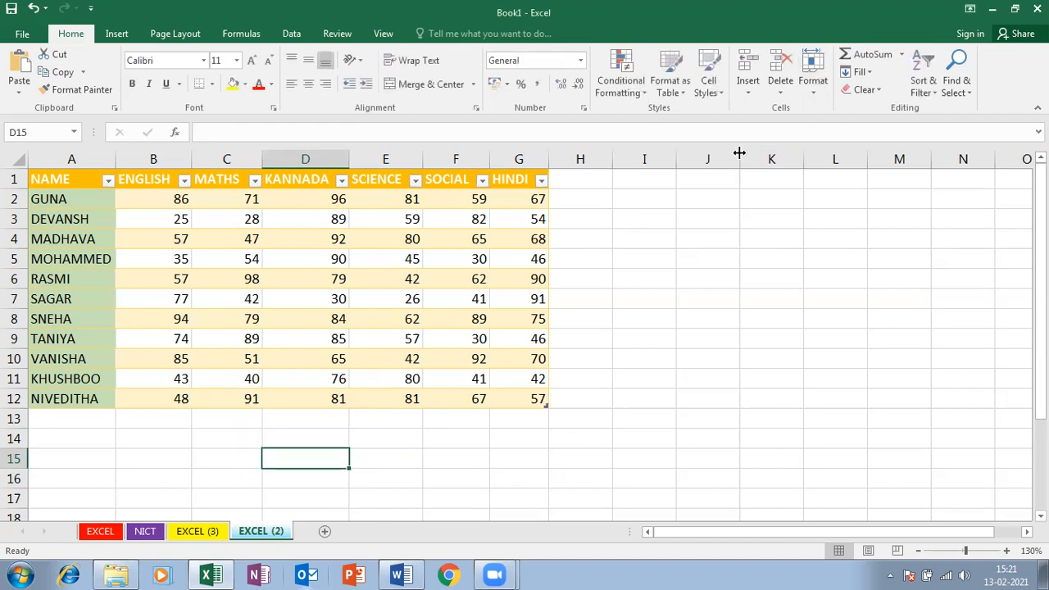
# Clear the stray characters typed into D15, leaving it empty
pyautogui.write('123\\\\\\\\')
pyautogui.press('BackSpace')
pyautogui.press('BackSpace')
pyautogui.press('BackSpace')
pyautogui.press('BackSpace')
pyautogui.press('BackSpace')
pyautogui.press('BackSpace')
pyautogui.press('BackSpace')
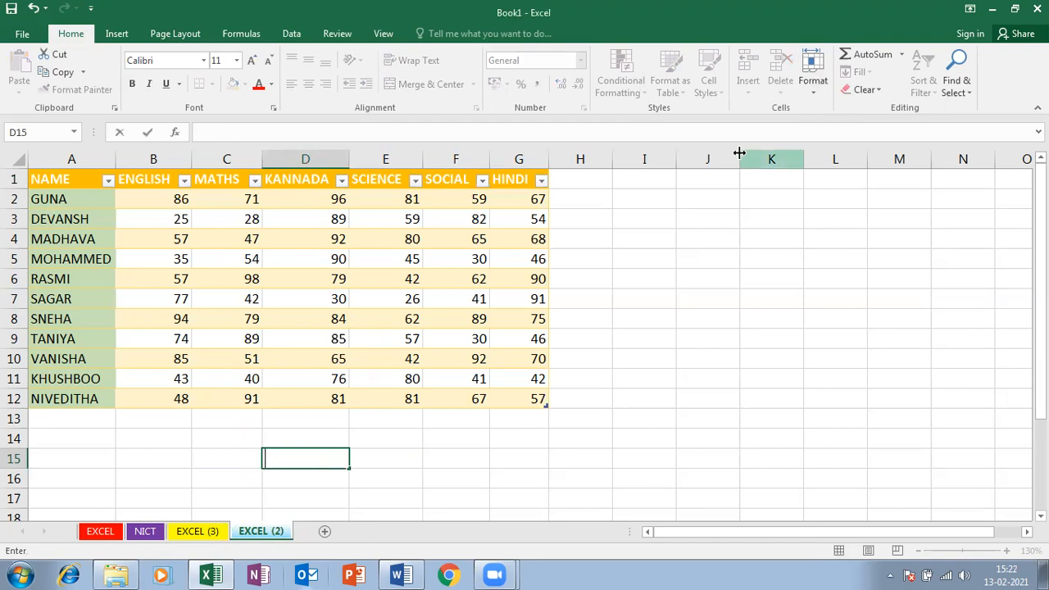
pyautogui.press('Return')
pyautogui.click(813, 78)
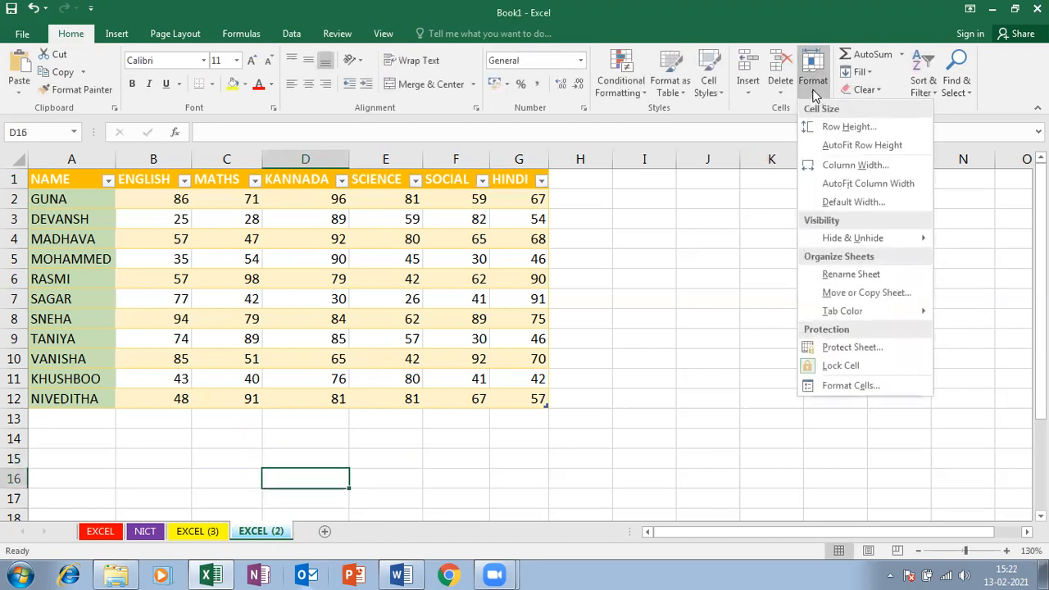
pyautogui.moveTo(857, 311)
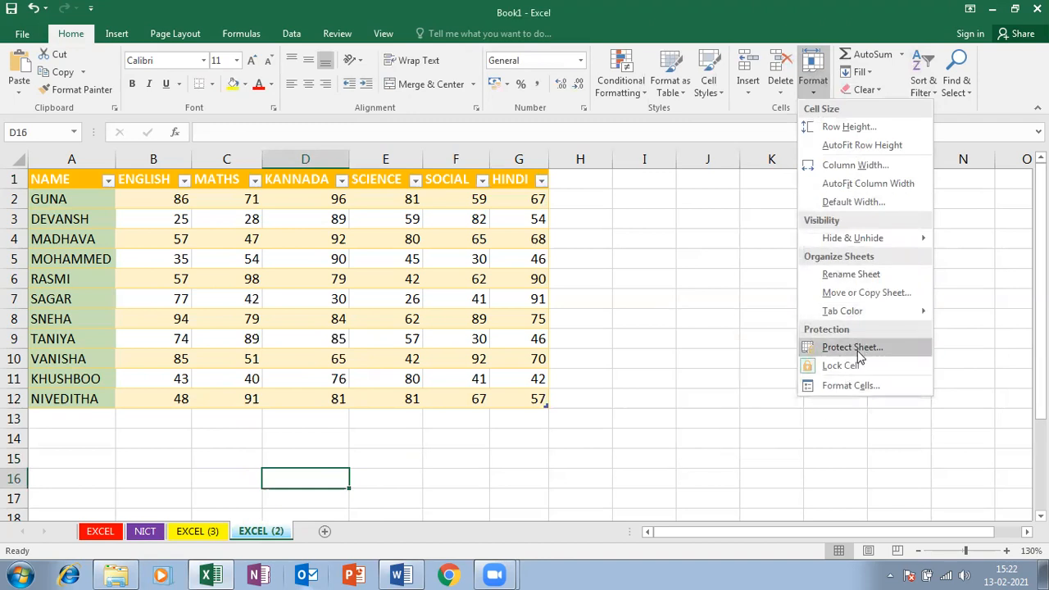
pyautogui.click(574, 357)
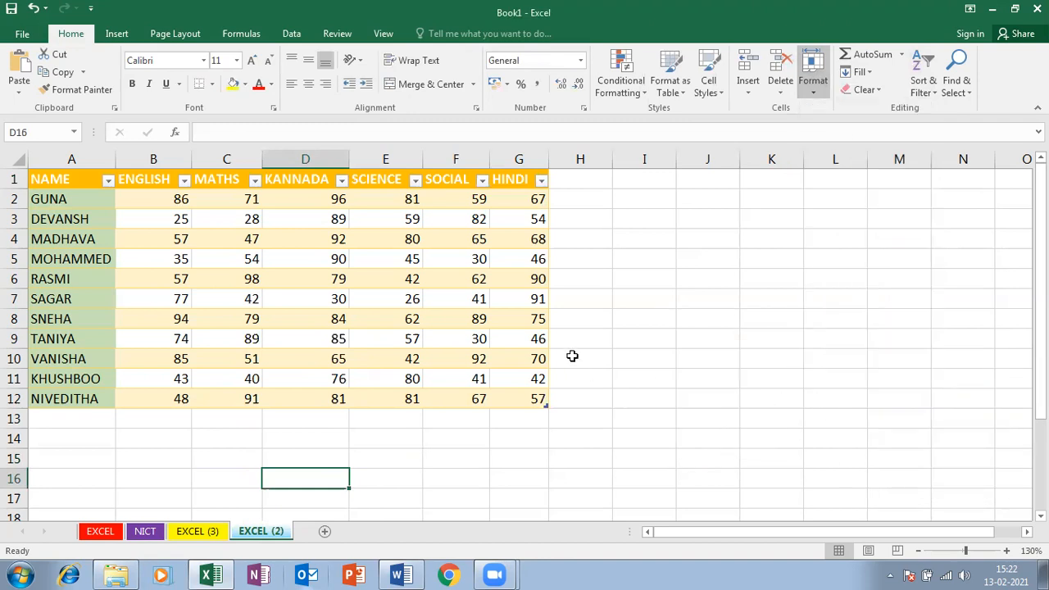
# Select the whole marks table from A1 to G12
pyautogui.click(389, 338)
pyautogui.click(440, 316)
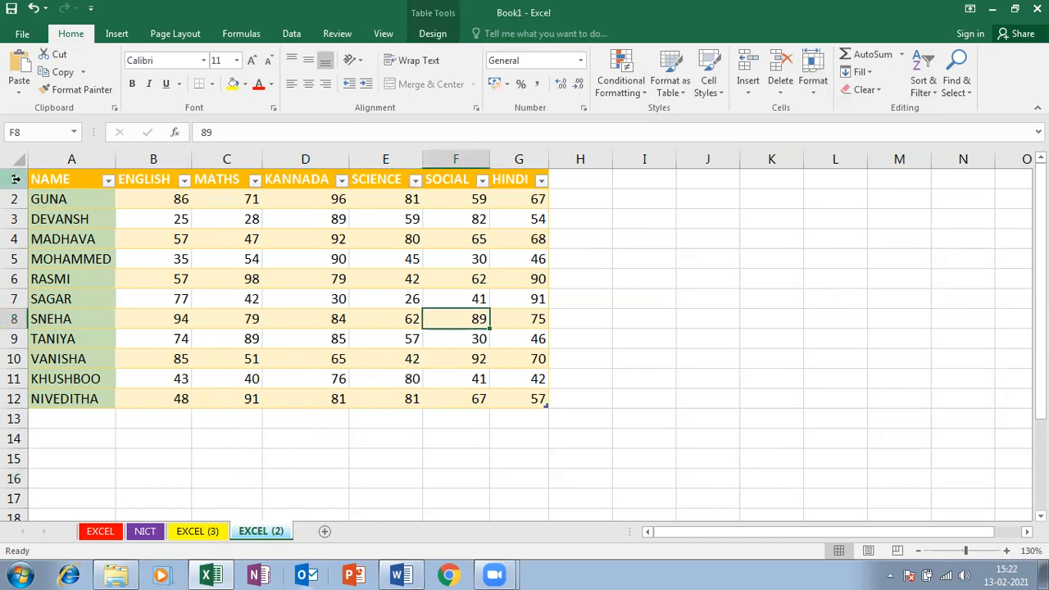
pyautogui.moveTo(54, 177); pyautogui.dragTo(508, 391)
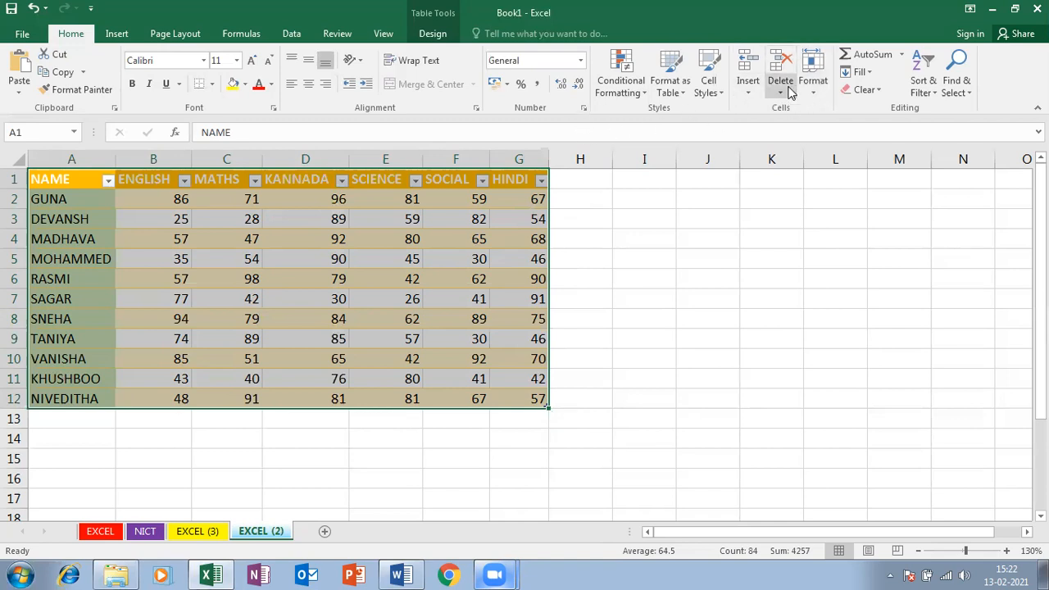
# Uncheck Locked on the Format Cells Protection tab for the table, then toggle Lock Cell
pyautogui.click(813, 82)
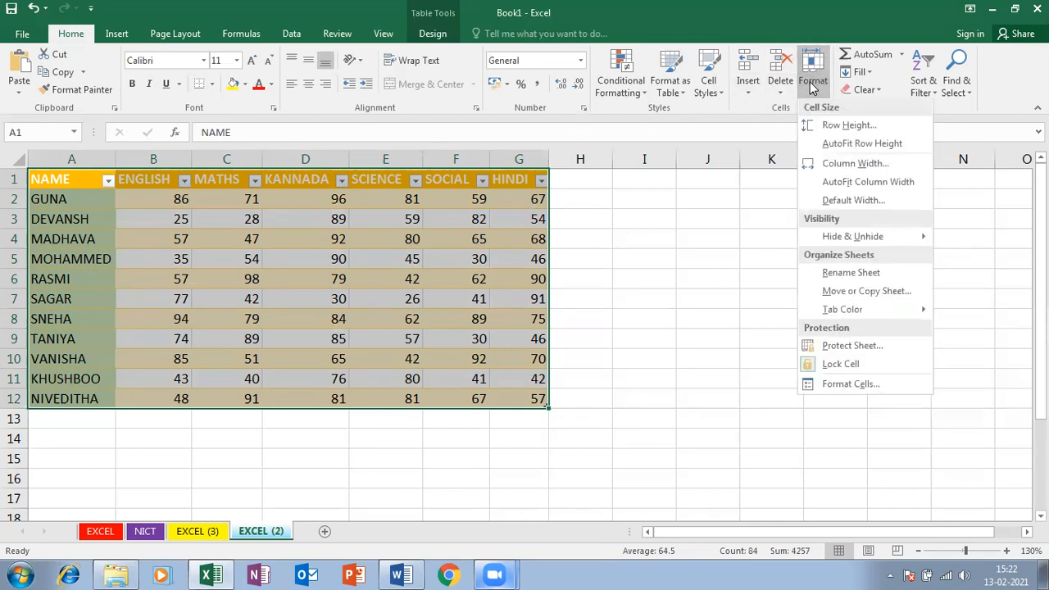
pyautogui.click(864, 386)
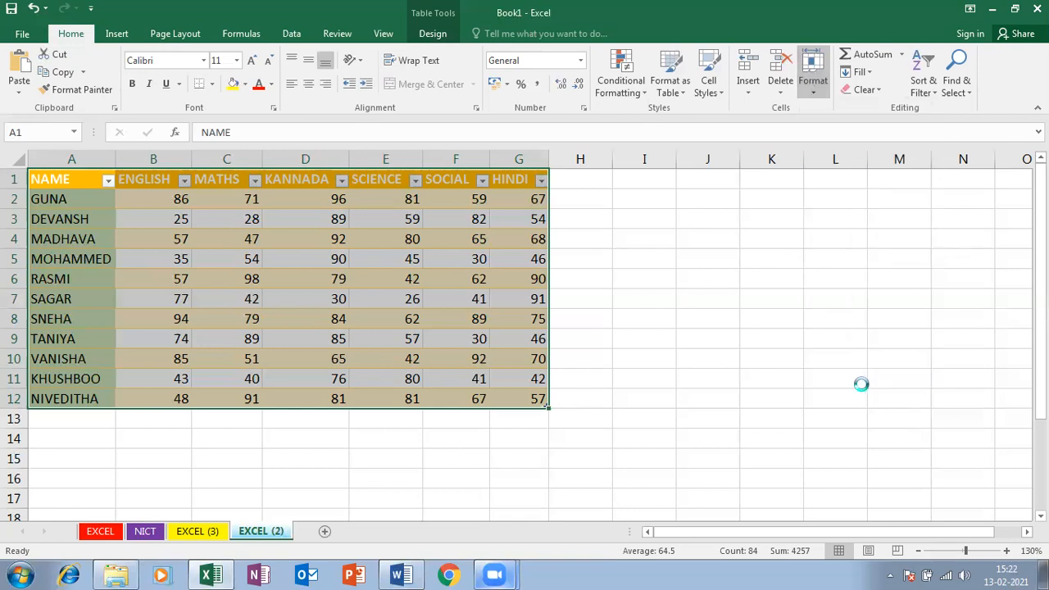
pyautogui.click(629, 136)
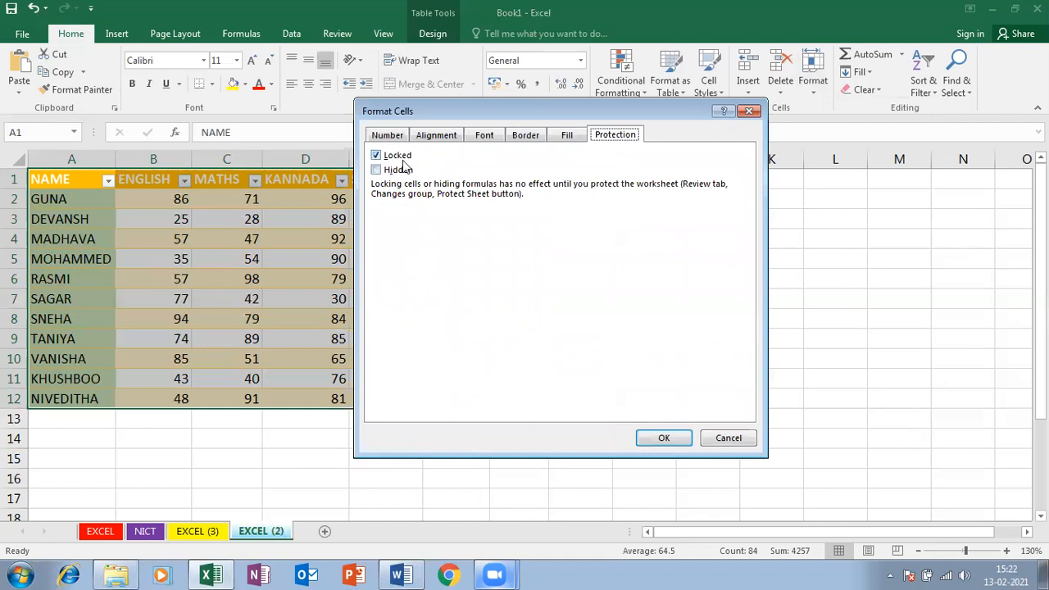
pyautogui.click(748, 112)
pyautogui.click(812, 74)
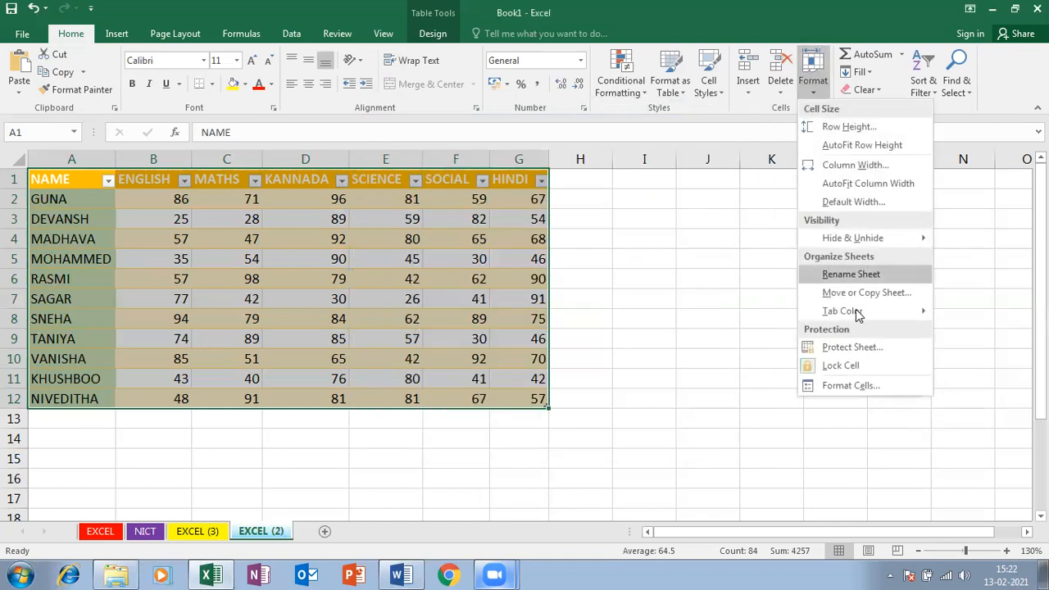
pyautogui.click(856, 386)
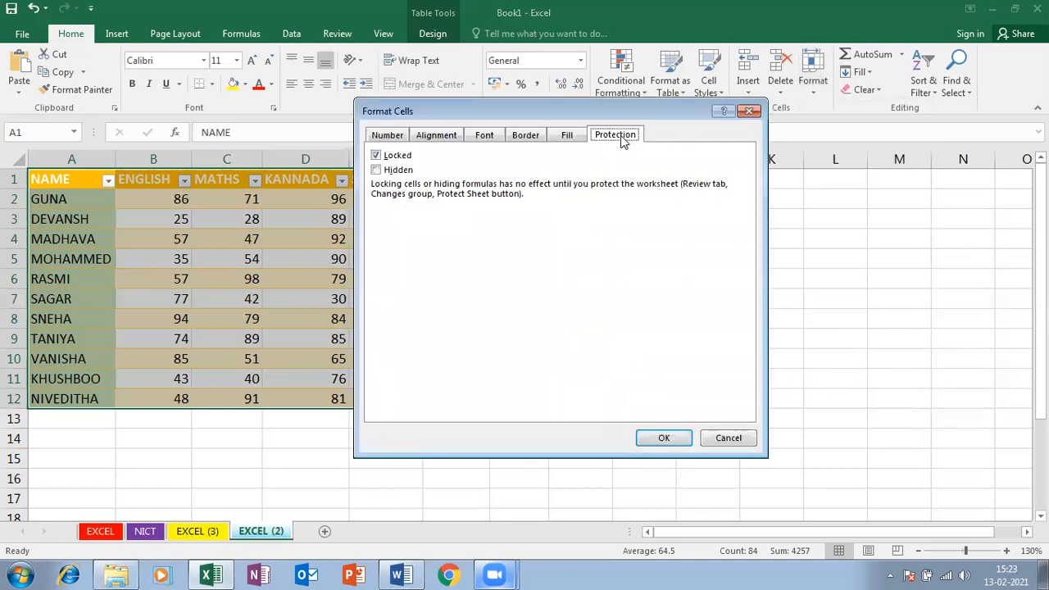
pyautogui.click(377, 155)
pyautogui.click(658, 443)
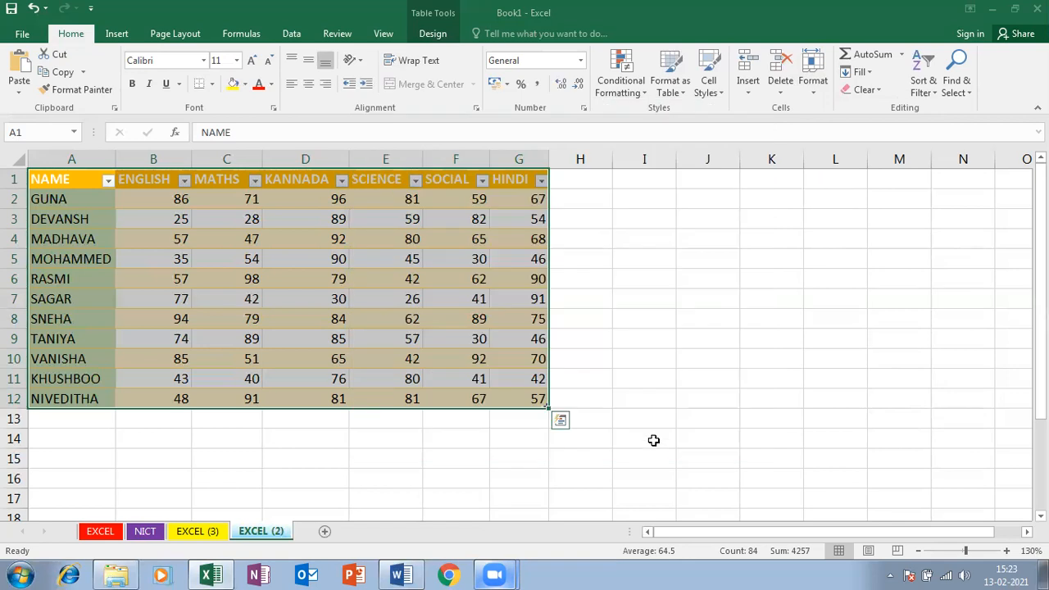
pyautogui.click(815, 90)
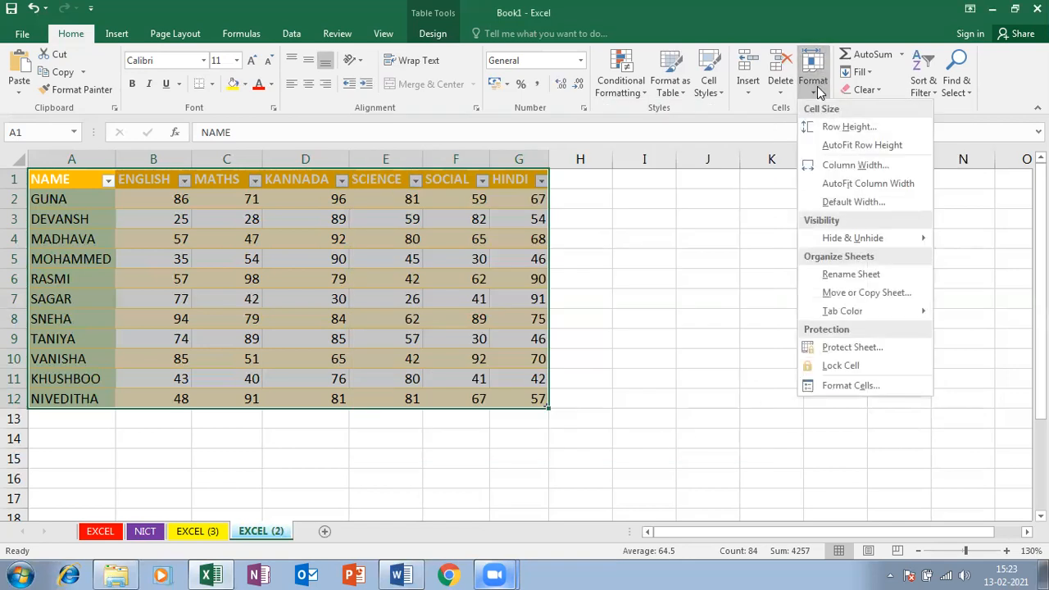
pyautogui.click(830, 368)
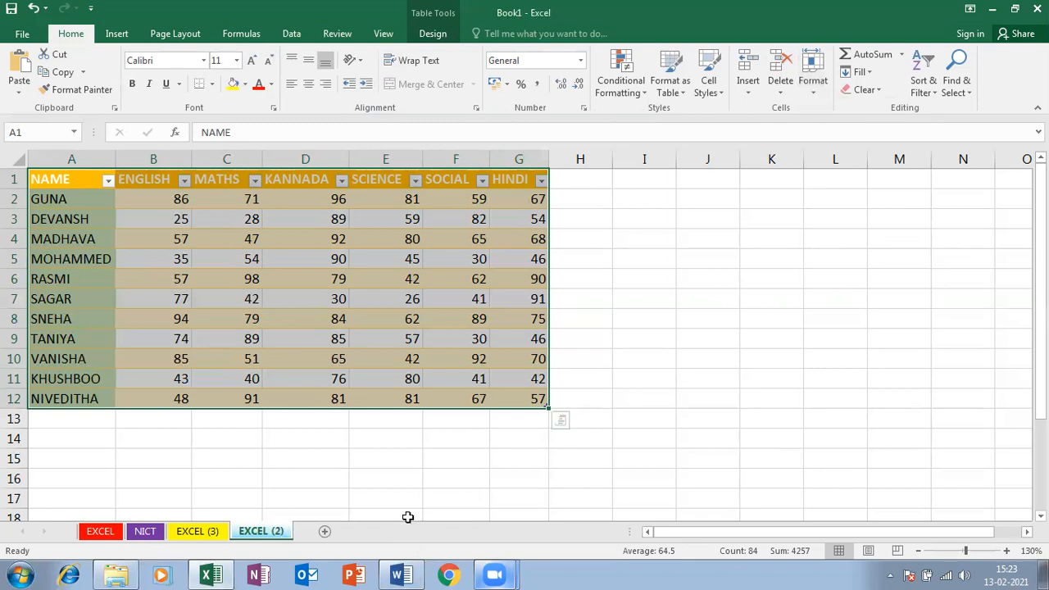
# Protect the EXCEL (2) sheet again with a password
pyautogui.rightClick(275, 531)
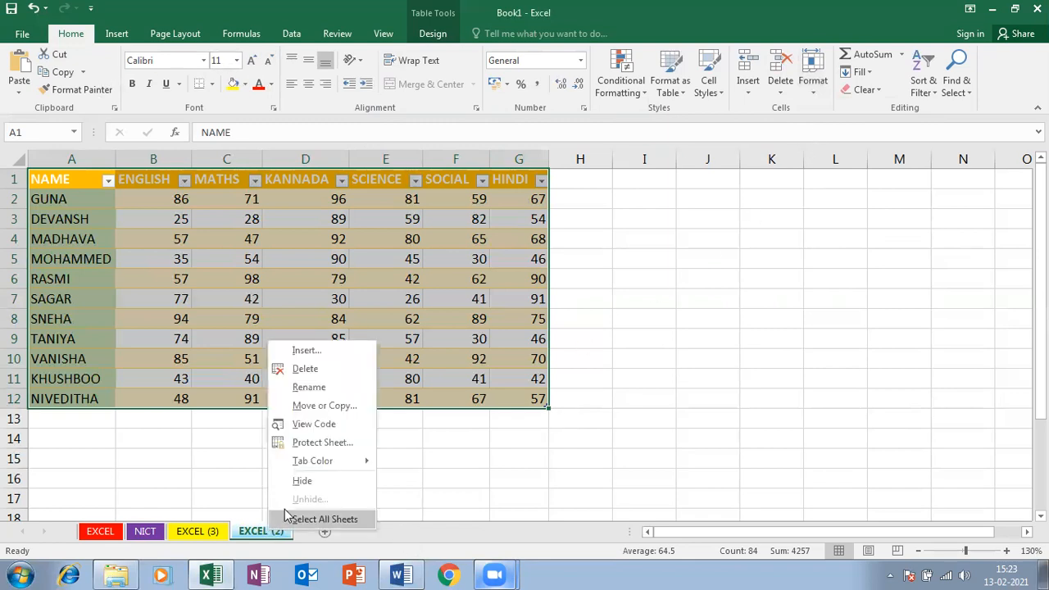
pyautogui.click(360, 441)
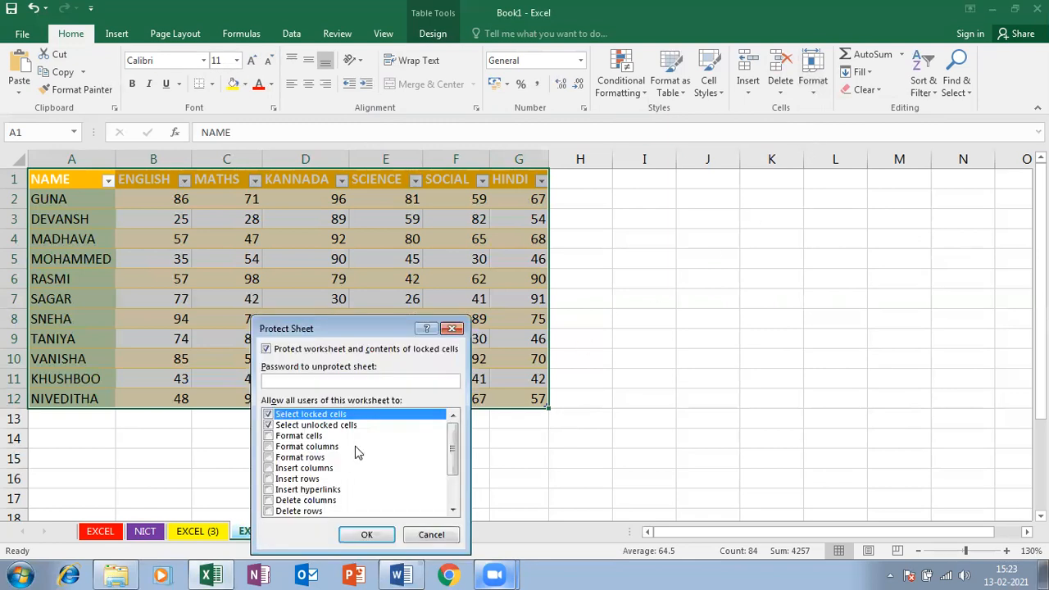
pyautogui.write('123')
pyautogui.press('Return')
pyautogui.write('1')
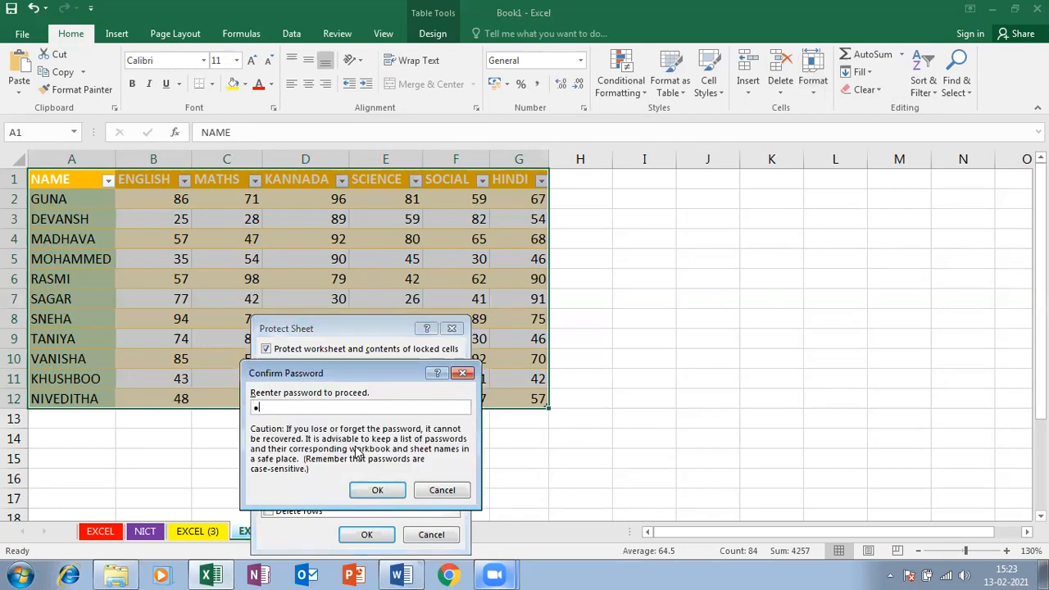
pyautogui.press('Return')
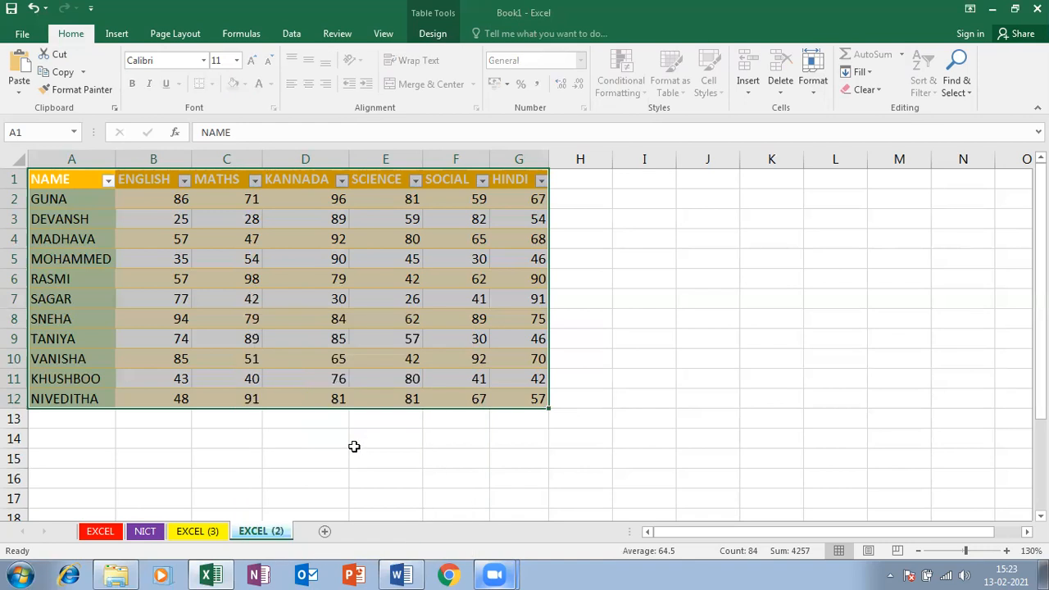
# Try editing the mark 45 in E5 and empty cell G15; both are blocked
pyautogui.click(372, 260)
pyautogui.doubleClick(372, 260)
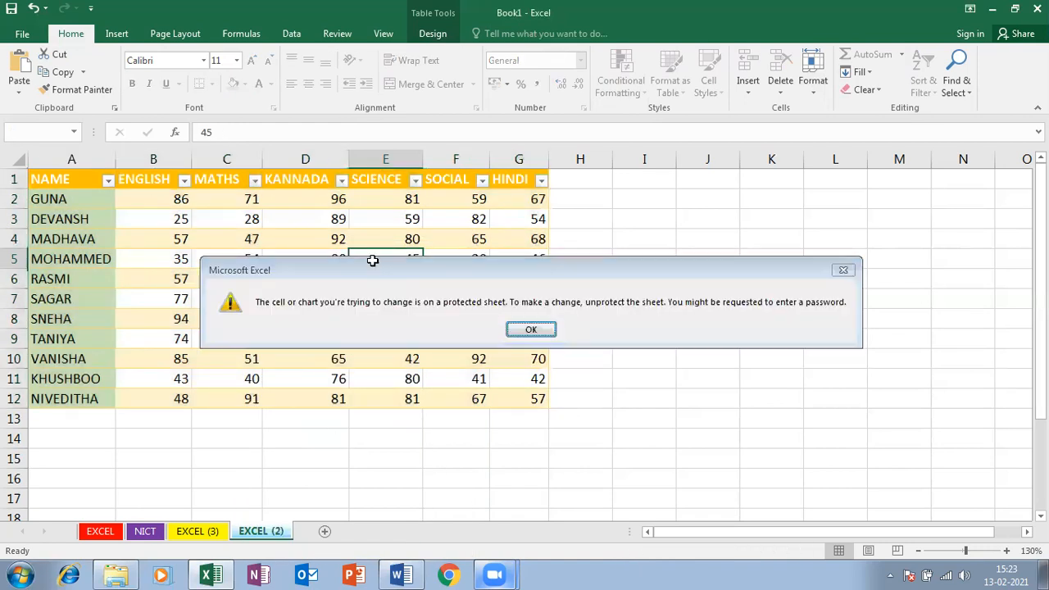
pyautogui.press('Return')
pyautogui.press('Delete')
pyautogui.press('Return')
pyautogui.click(506, 444)
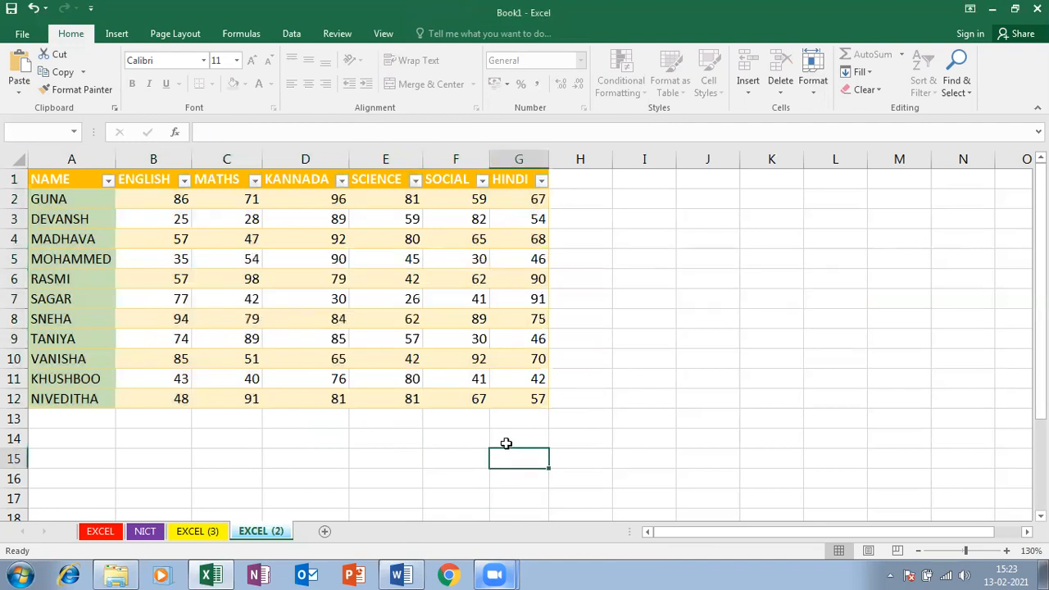
pyautogui.doubleClick(506, 443)
pyautogui.press('Return')
# Remove the EXCEL (2) sheet protection by entering its password
pyautogui.rightClick(280, 531)
pyautogui.click(345, 442)
pyautogui.write('123')
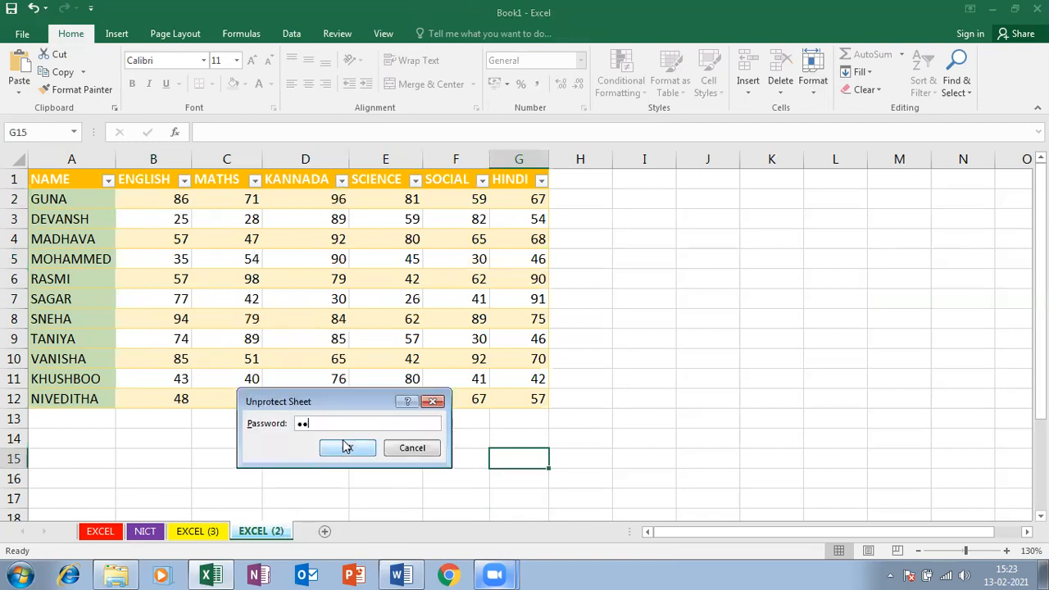
pyautogui.click(342, 445)
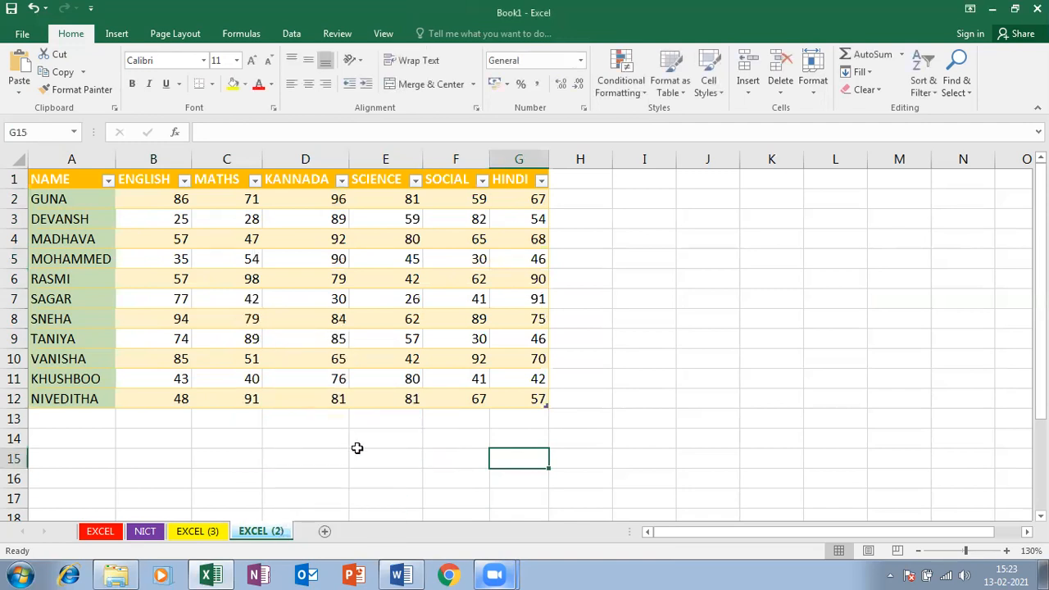
pyautogui.click(358, 450)
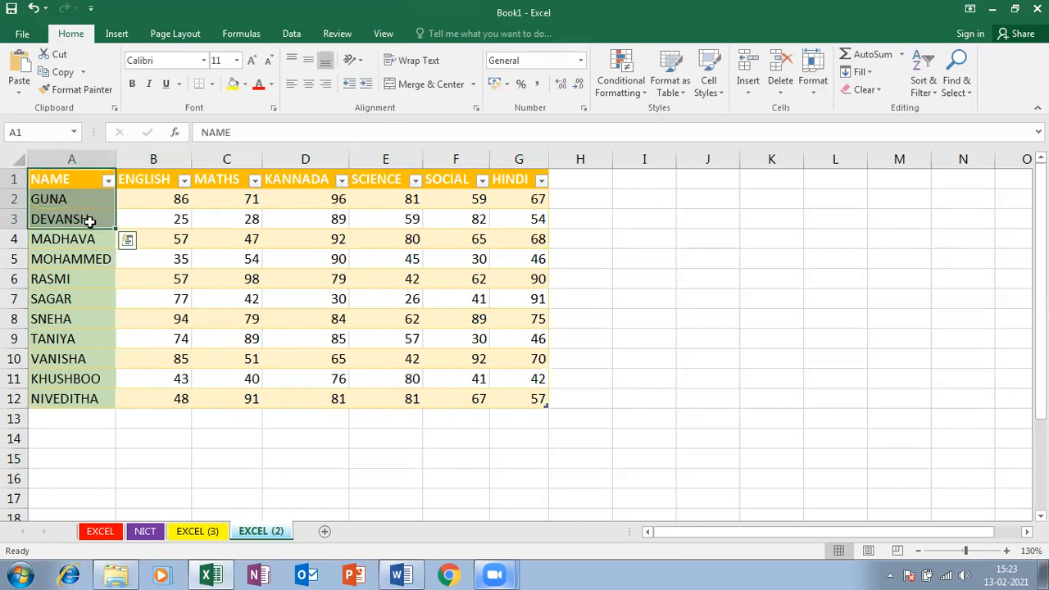
# Select the marks table A1:G12 and clear its Locked setting in Format Cells
pyautogui.moveTo(76, 177); pyautogui.dragTo(537, 402)
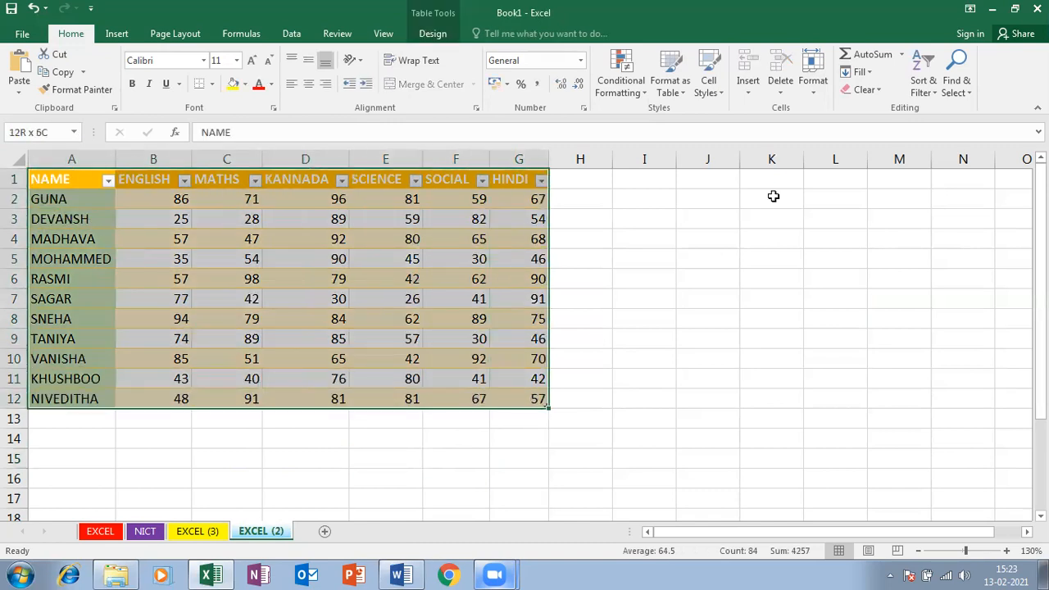
pyautogui.click(813, 80)
pyautogui.click(849, 385)
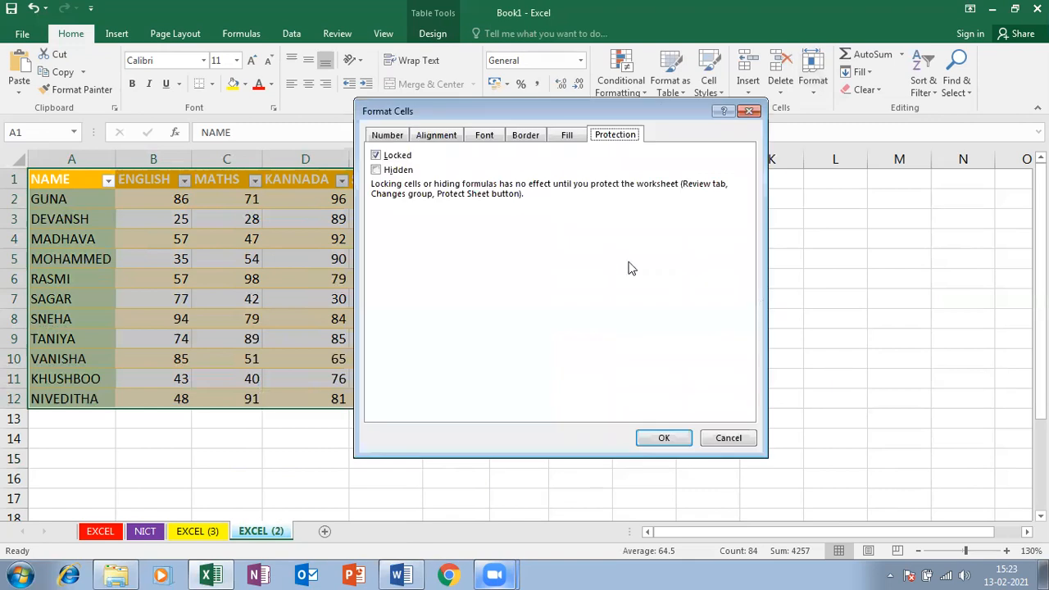
pyautogui.click(376, 154)
pyautogui.click(666, 438)
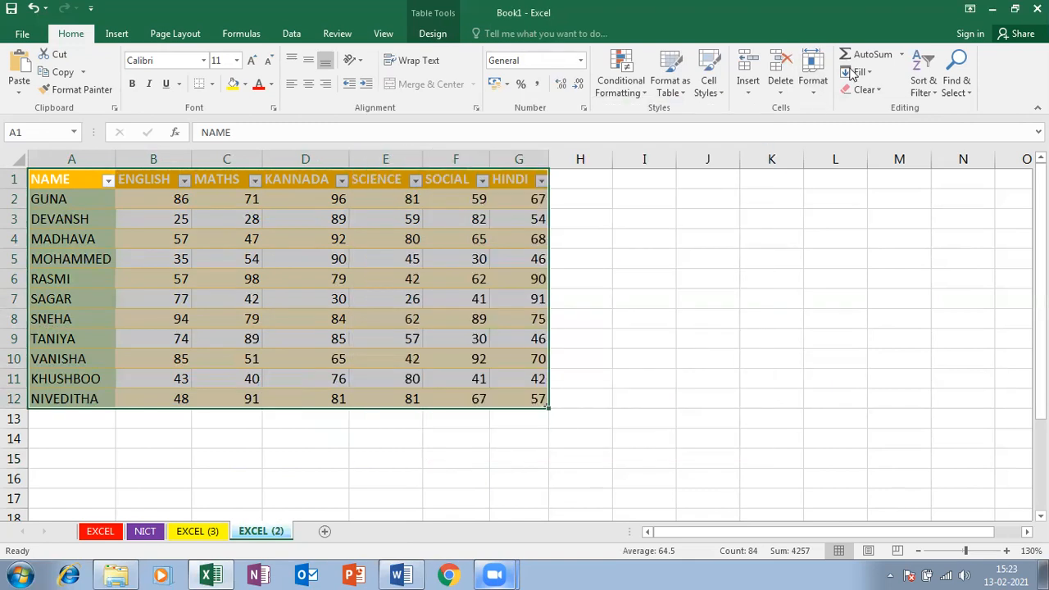
pyautogui.click(812, 80)
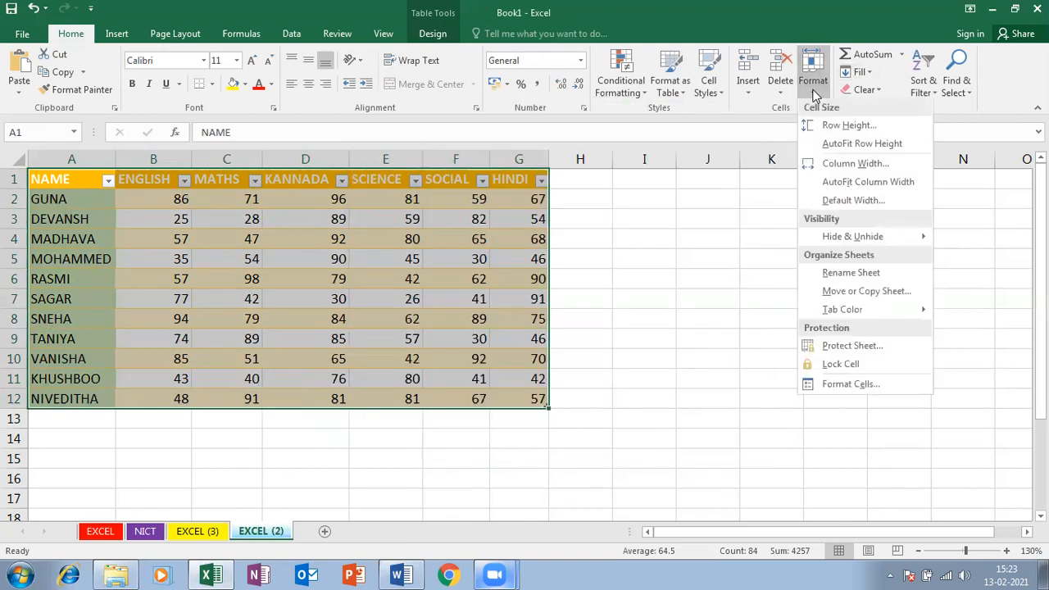
pyautogui.click(842, 366)
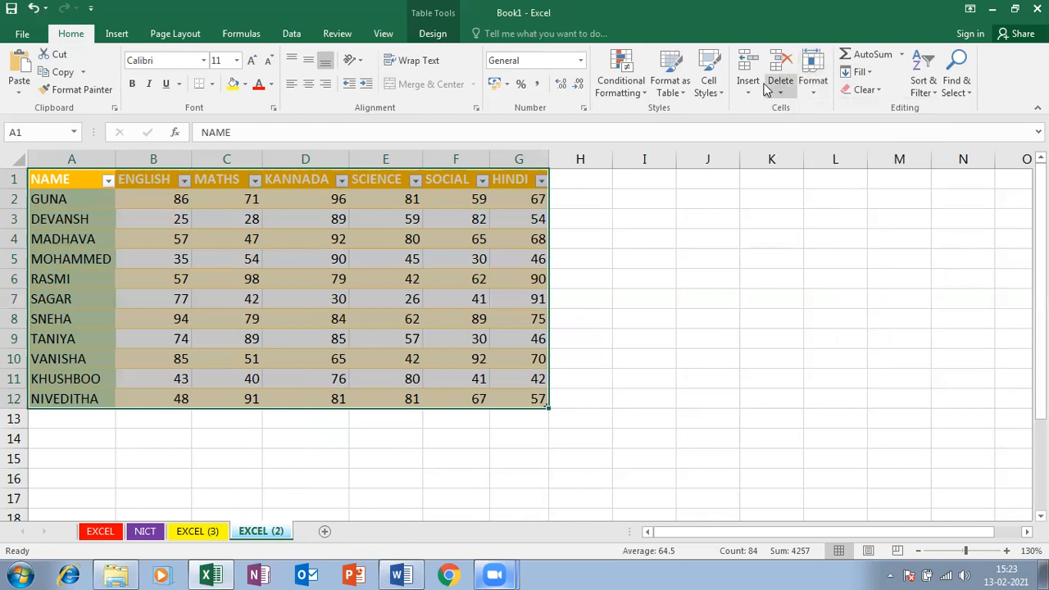
# Recheck the table's Locked protection setting, then start Protect Sheet
pyautogui.click(813, 82)
pyautogui.click(844, 385)
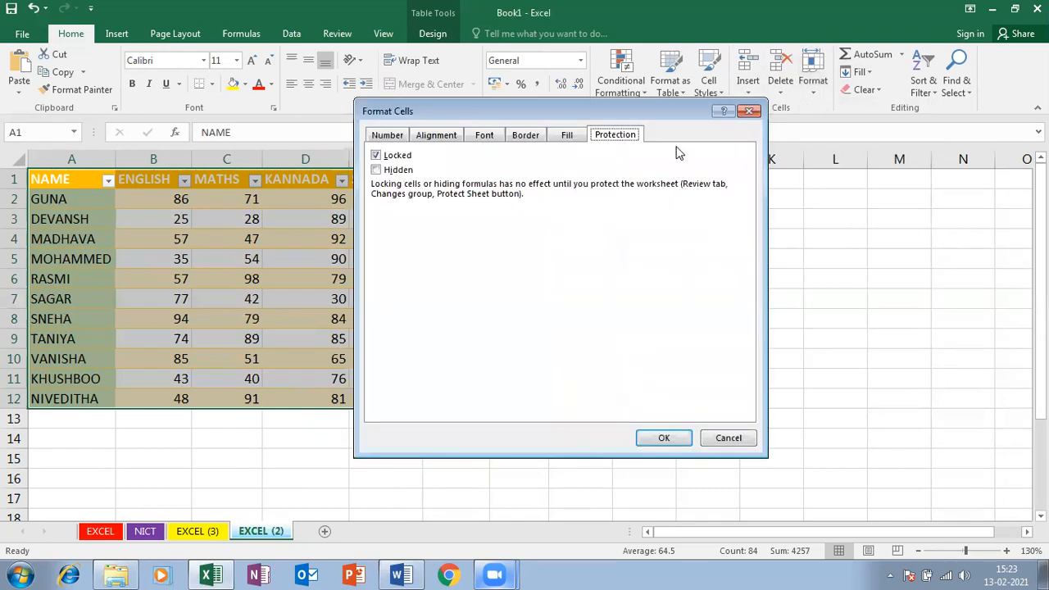
pyautogui.click(375, 157)
pyautogui.click(656, 440)
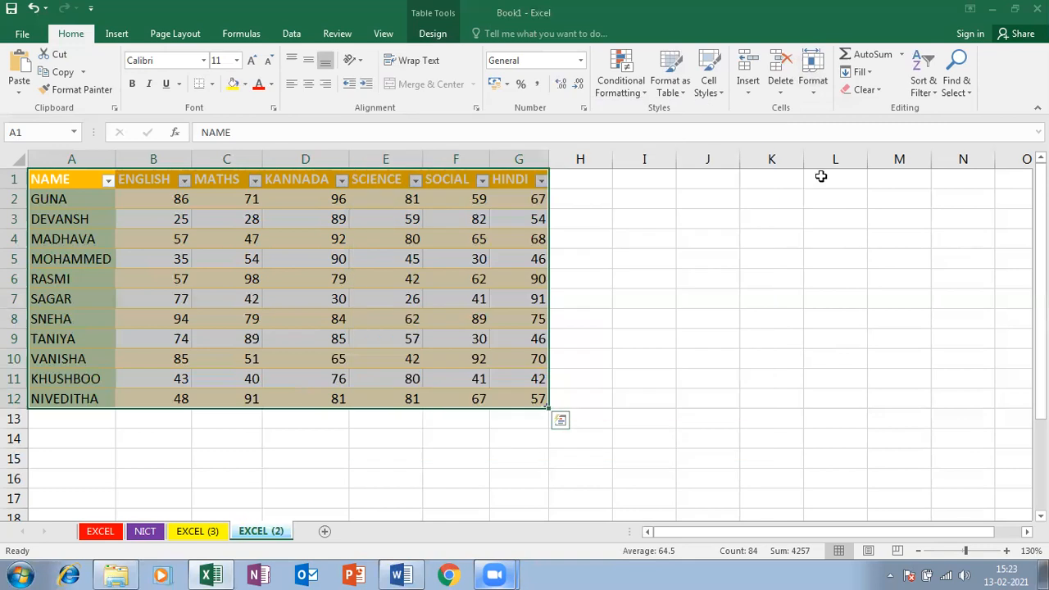
pyautogui.click(813, 80)
pyautogui.click(825, 347)
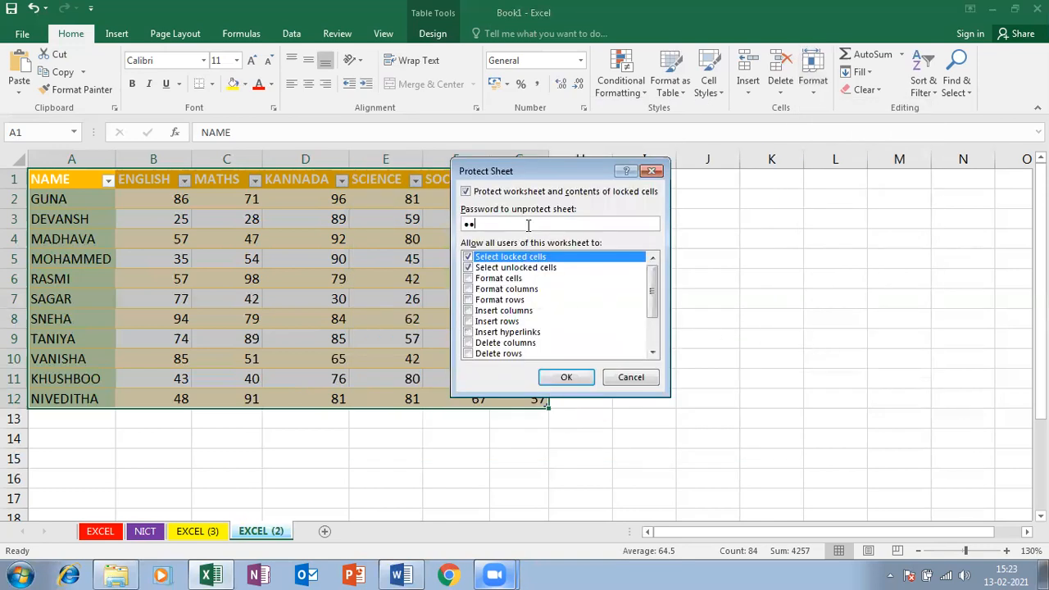
# Confirm the protection password and enter 85 as SAGAR's SCIENCE mark in E7
pyautogui.press('Return')
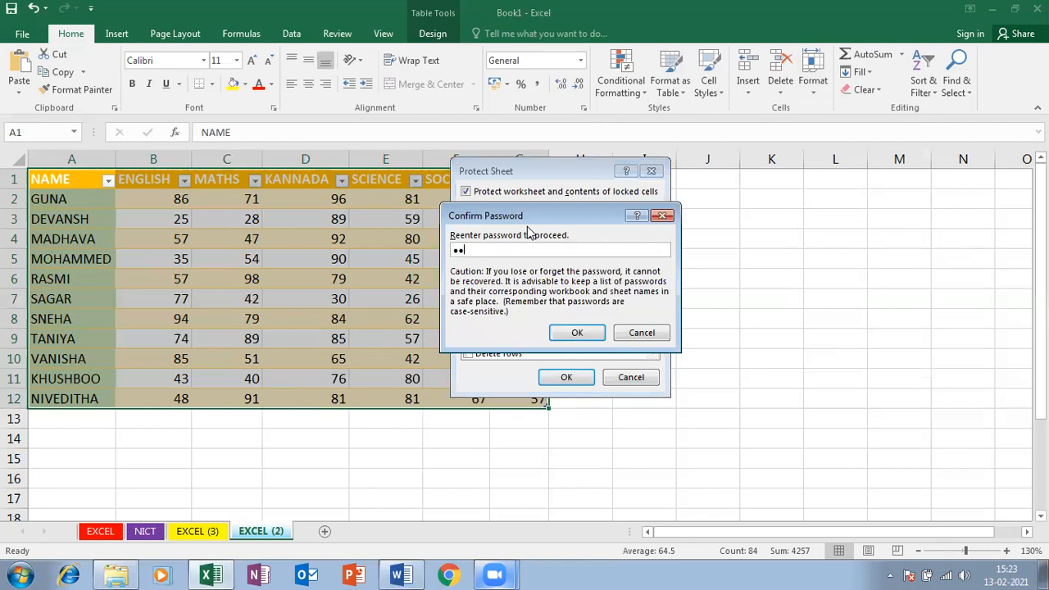
pyautogui.press('Return')
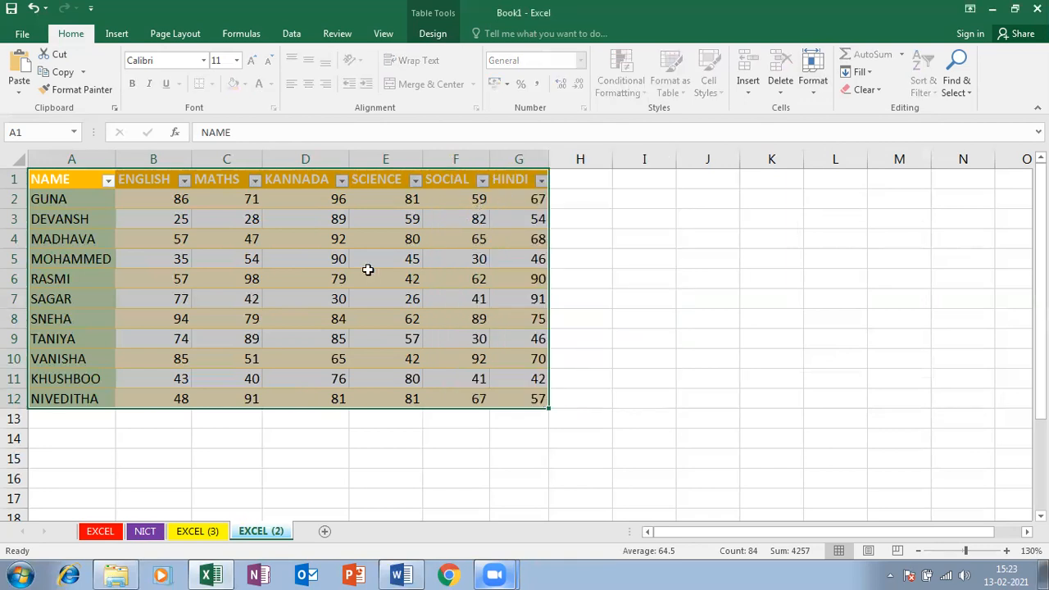
pyautogui.click(368, 272)
pyautogui.press('Down')
pyautogui.write('L')
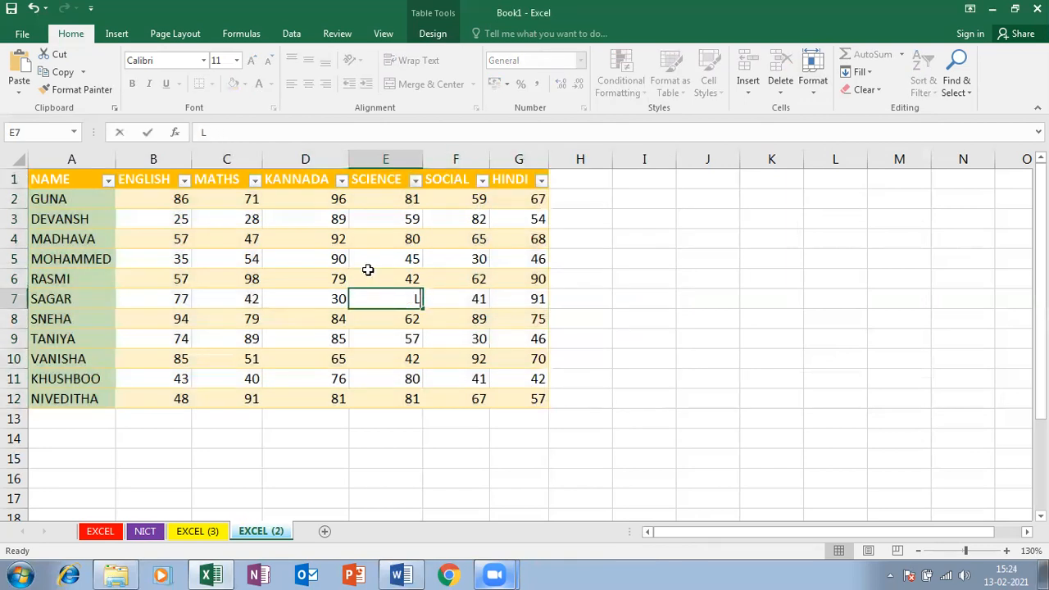
pyautogui.press('BackSpace')
pyautogui.write('85')
pyautogui.press('Return')
# Test editing locked cell I6 outside the table and dismiss the protection warning
pyautogui.click(648, 272)
pyautogui.doubleClick(648, 273)
pyautogui.press('Return')
# Enter marks 47 in E9, 63 in F9, 96 in G5 and 36 in G9
pyautogui.click(361, 345)
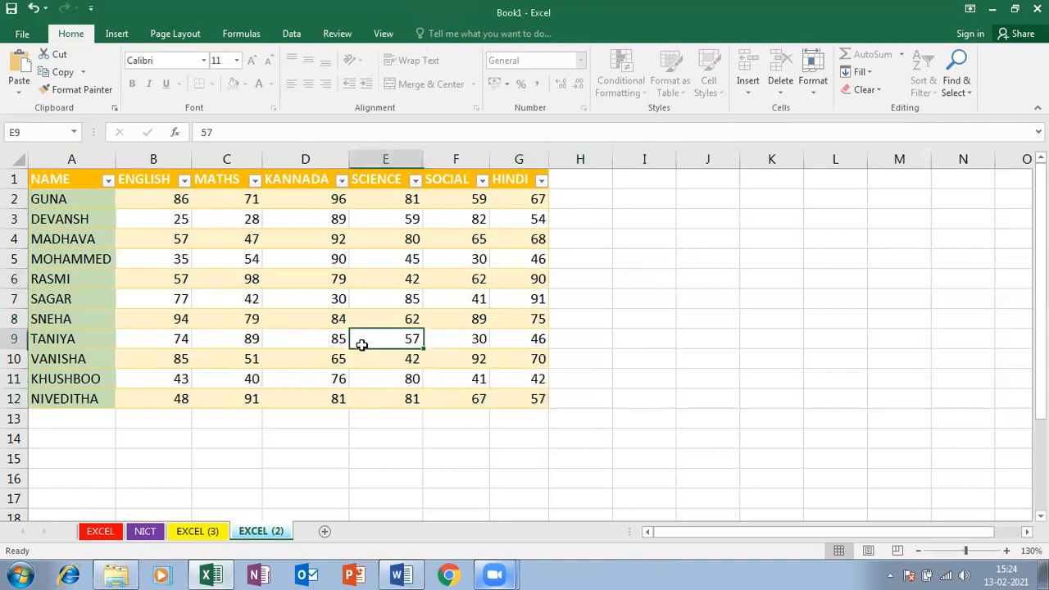
pyautogui.write('47')
pyautogui.click(469, 341)
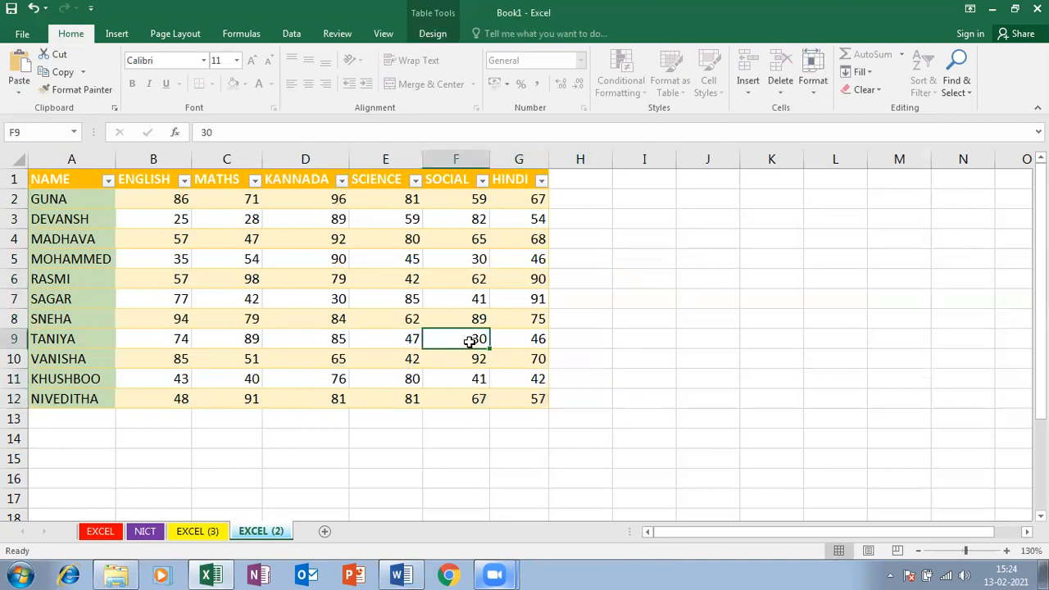
pyautogui.write('63')
pyautogui.click(495, 261)
pyautogui.write('96')
pyautogui.click(517, 336)
pyautogui.write('36')
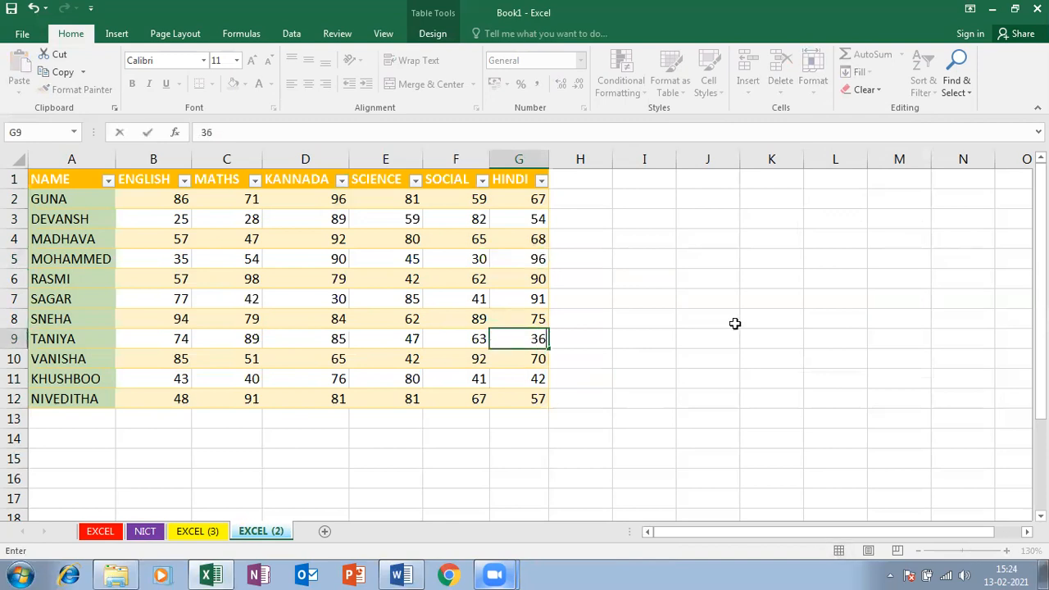
pyautogui.press('Return')
# Verify cells I5, K12, G15 and K13:L13 outside the table are blocked from editing
pyautogui.click(644, 260)
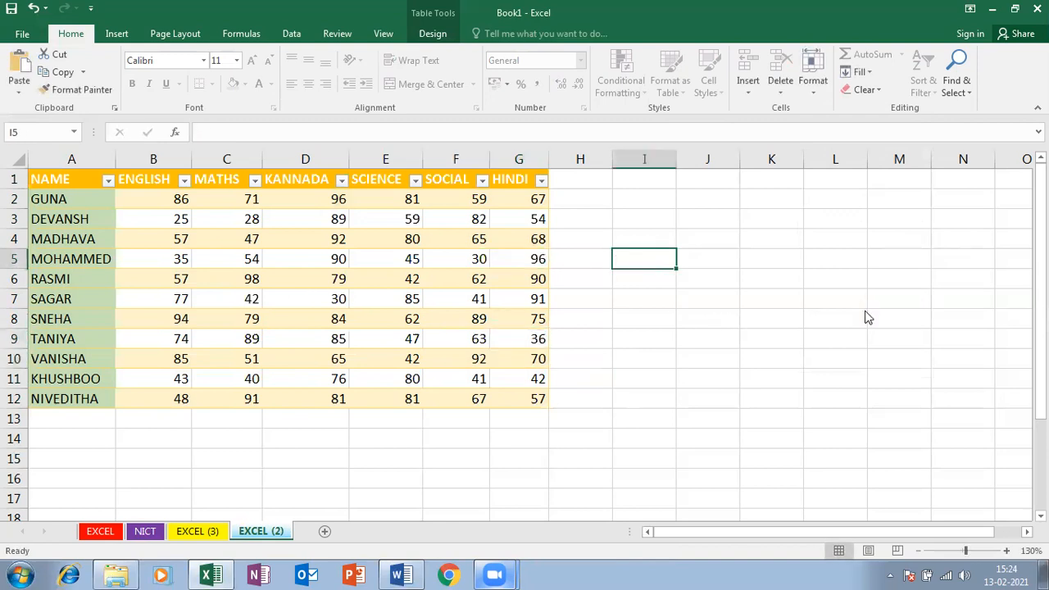
pyautogui.write('5')
pyautogui.click(531, 330)
pyautogui.doubleClick(783, 400)
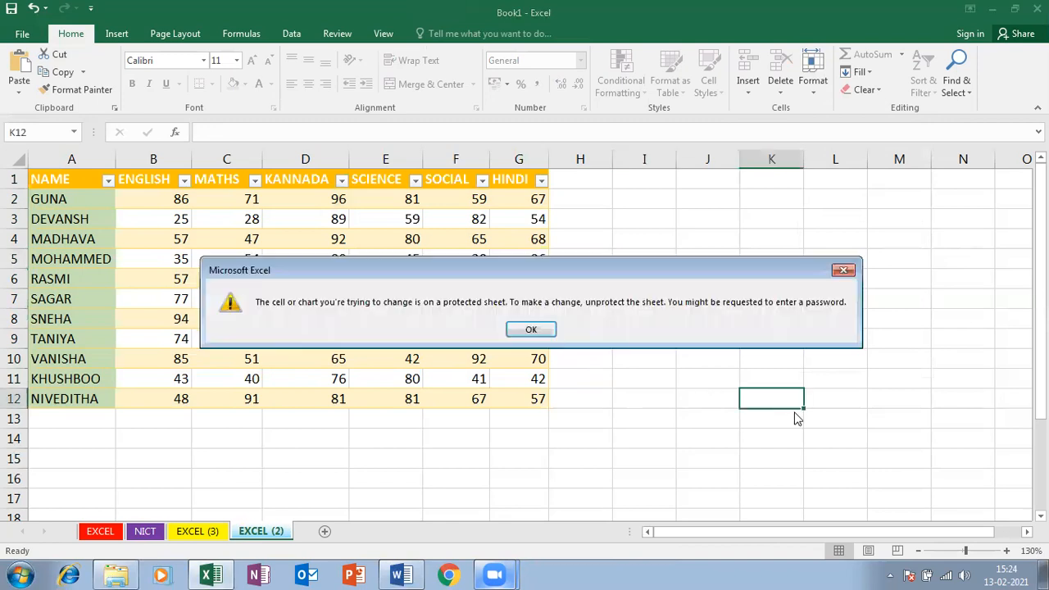
pyautogui.click(537, 455)
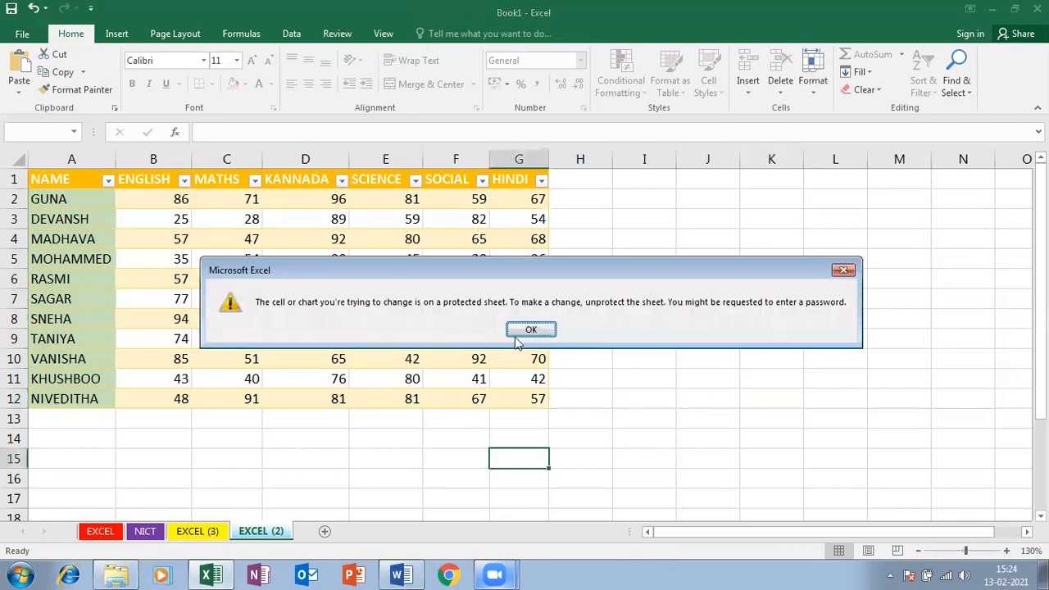
pyautogui.click(531, 329)
pyautogui.moveTo(783, 418); pyautogui.dragTo(841, 431)
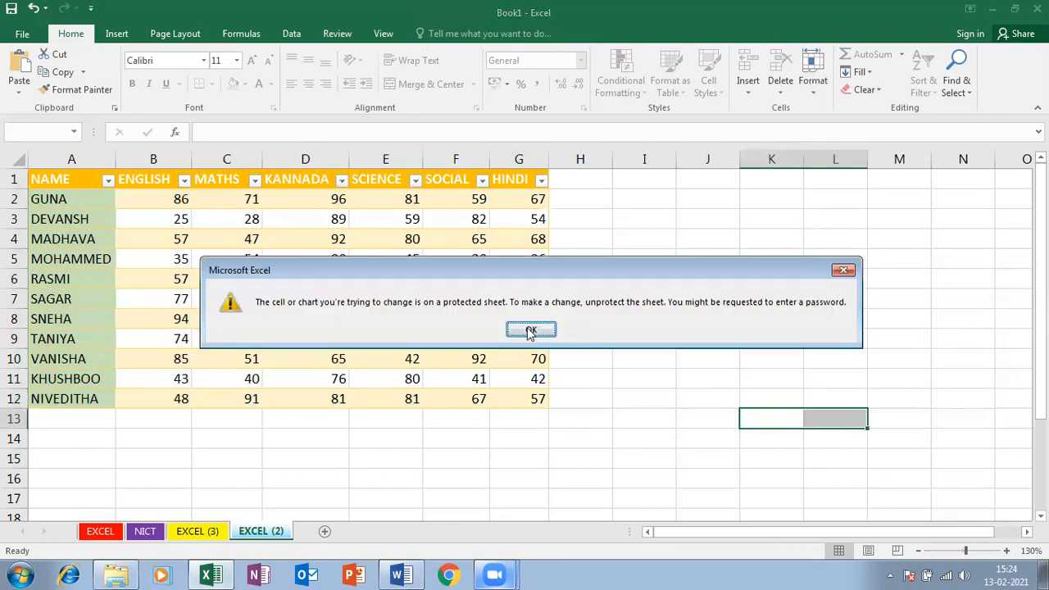
pyautogui.click(529, 328)
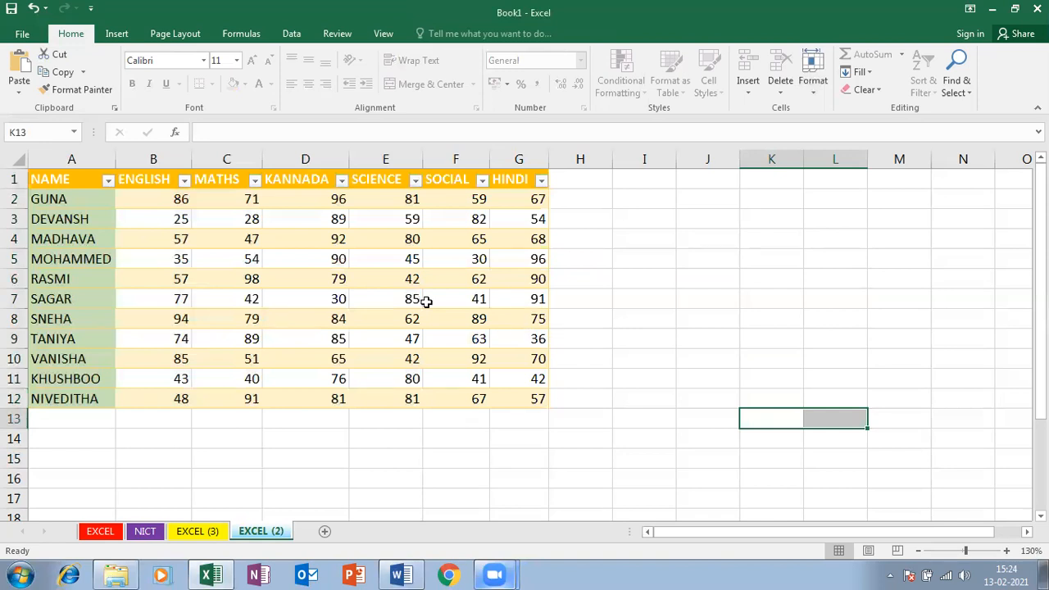
pyautogui.click(400, 297)
# Unprotect the EXCEL (2) sheet by entering its password
pyautogui.moveTo(233, 259); pyautogui.dragTo(400, 356)
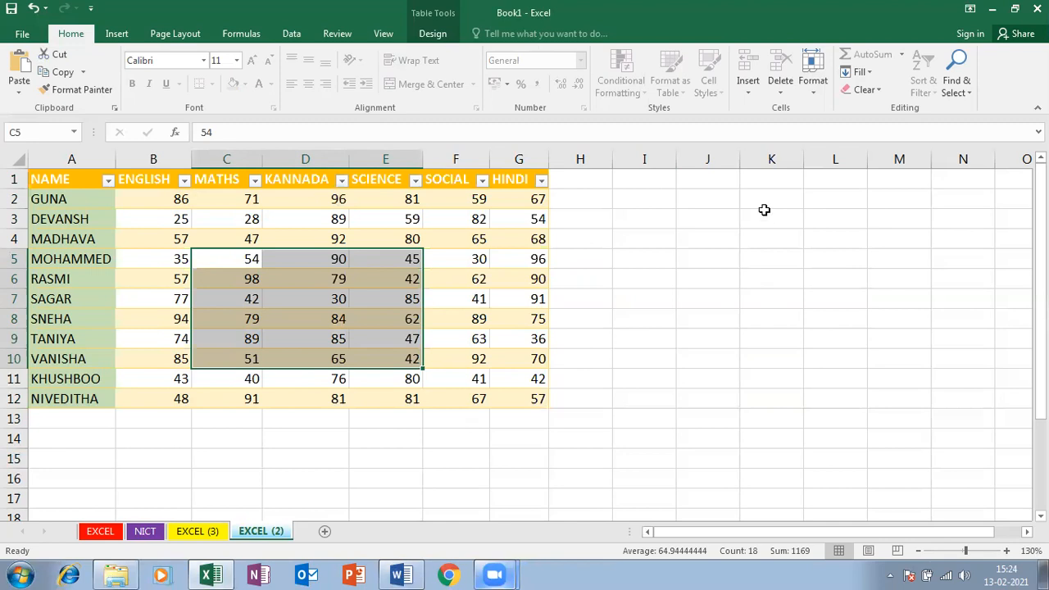
pyautogui.click(485, 301)
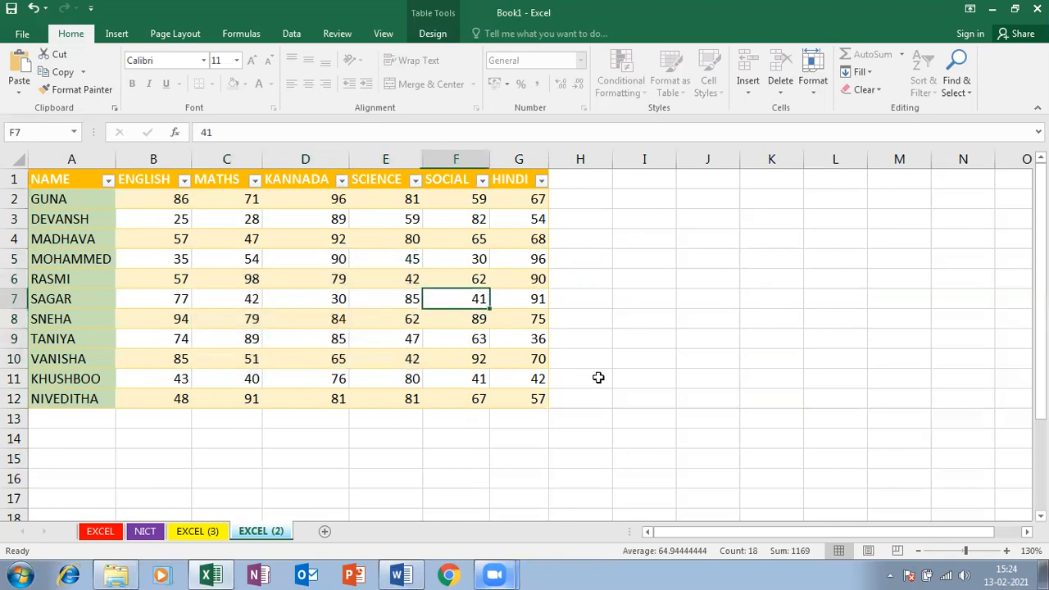
pyautogui.click(813, 72)
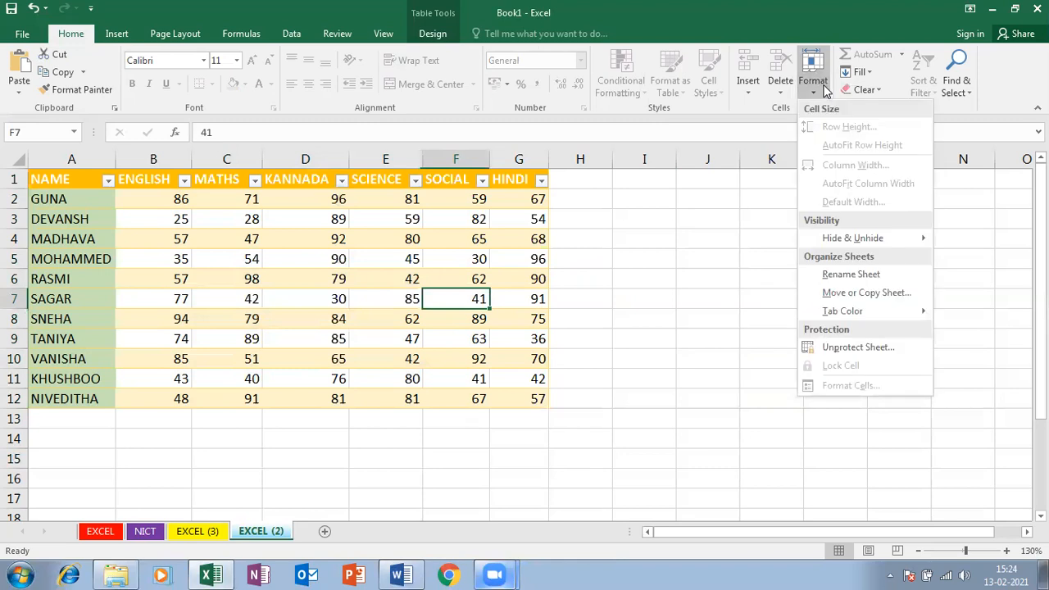
pyautogui.click(811, 346)
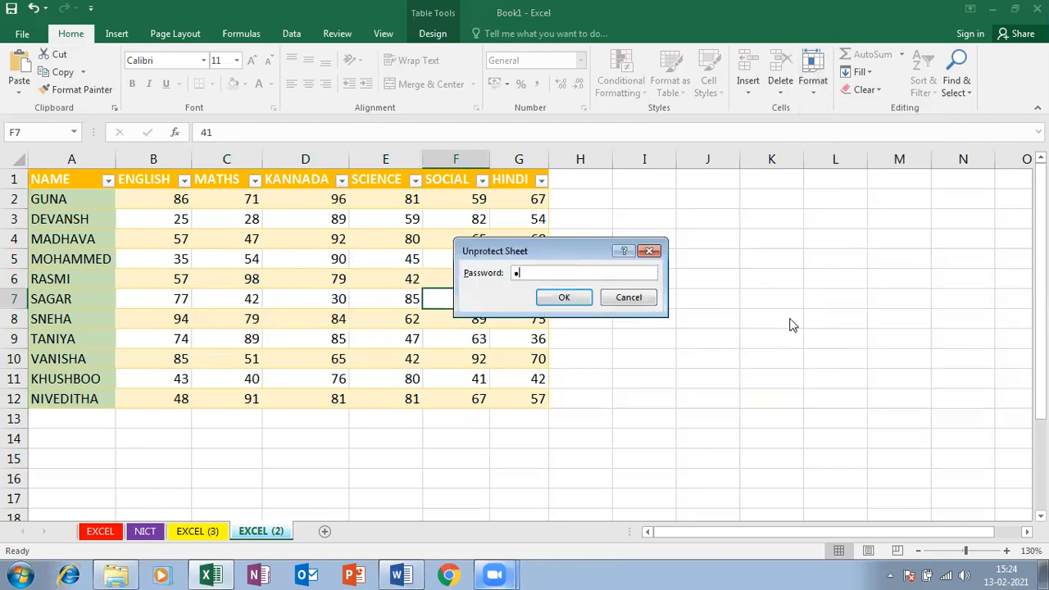
pyautogui.press('Return')
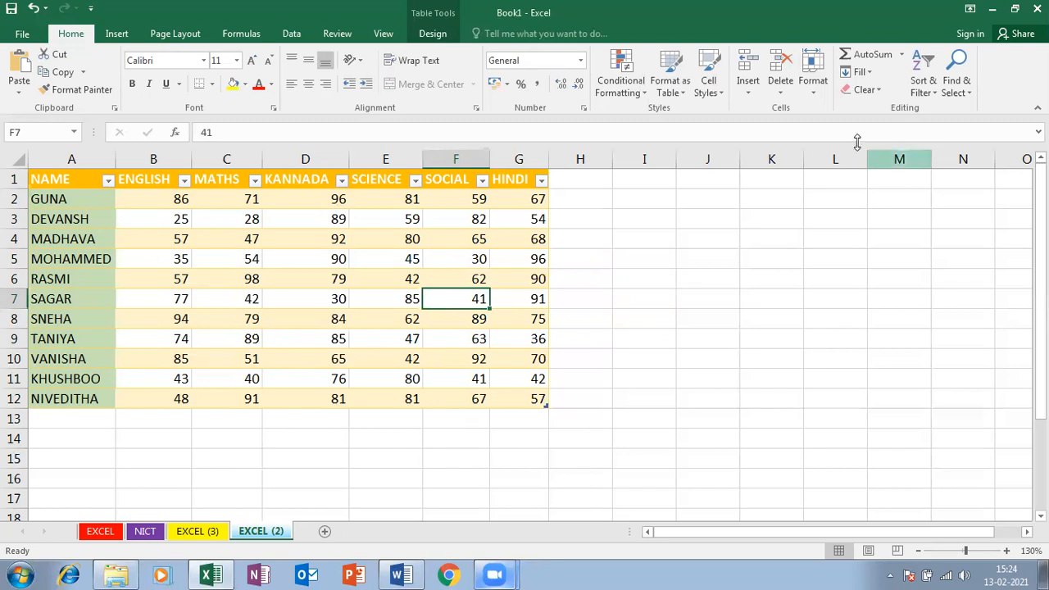
pyautogui.click(813, 82)
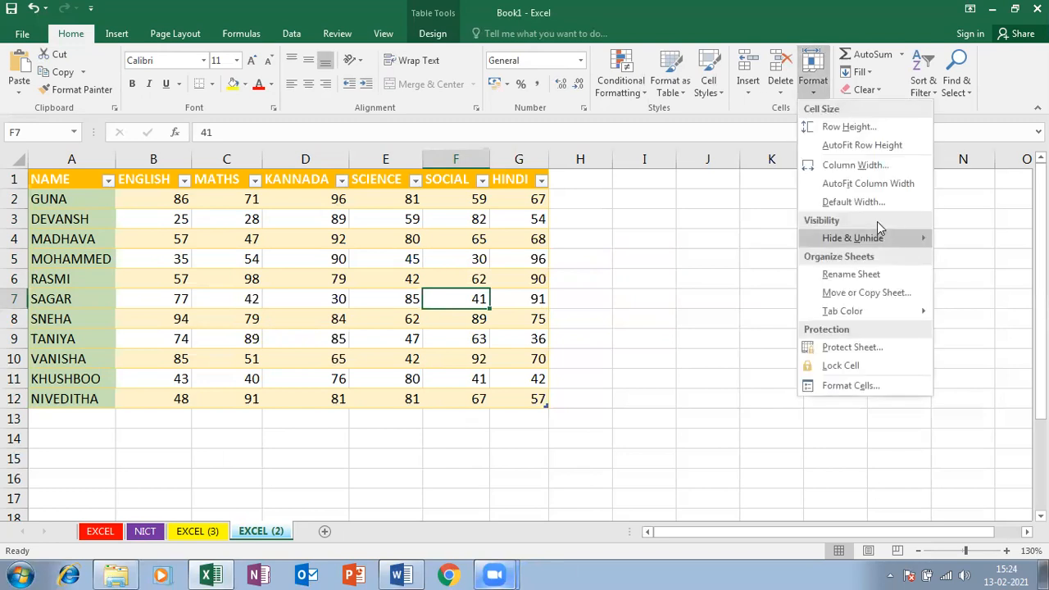
pyautogui.click(503, 321)
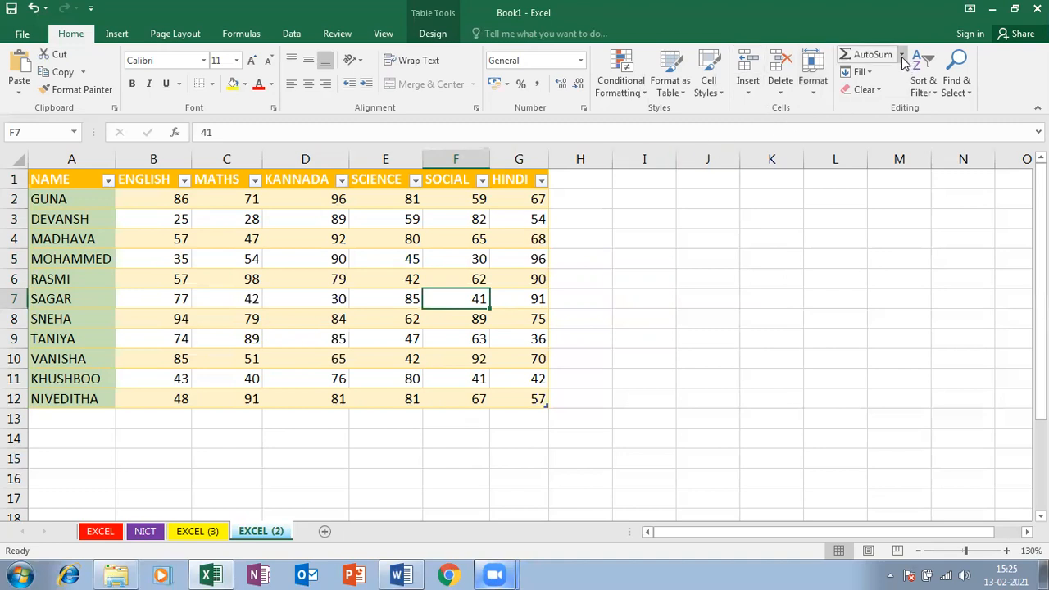
# Add a TOTAL heading in H1, then delete the TOTAL column H
pyautogui.moveTo(525, 400); pyautogui.dragTo(7, 88)
pyautogui.click(577, 182)
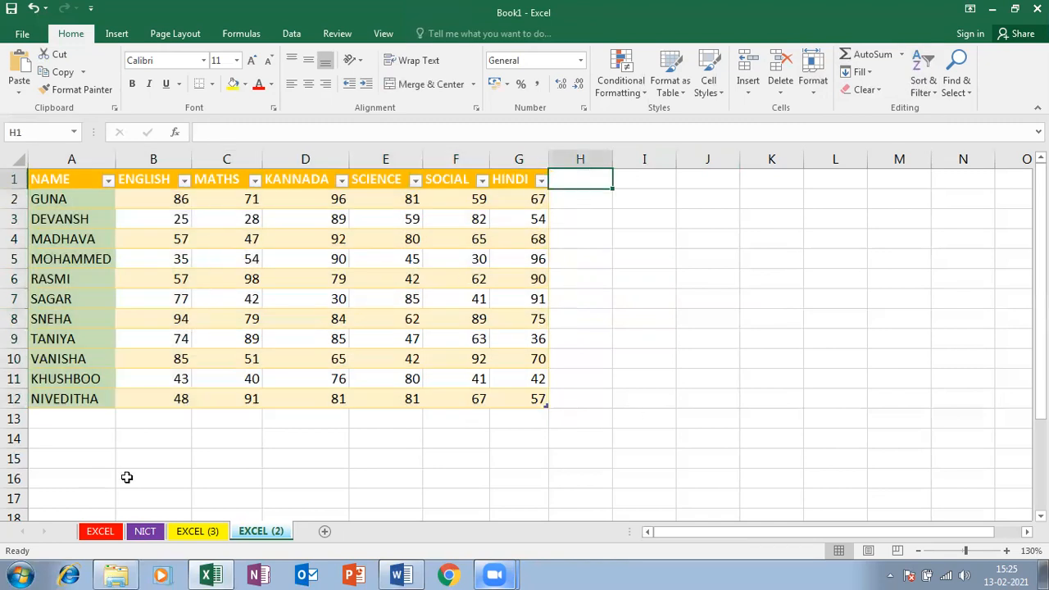
pyautogui.write('TOTAL')
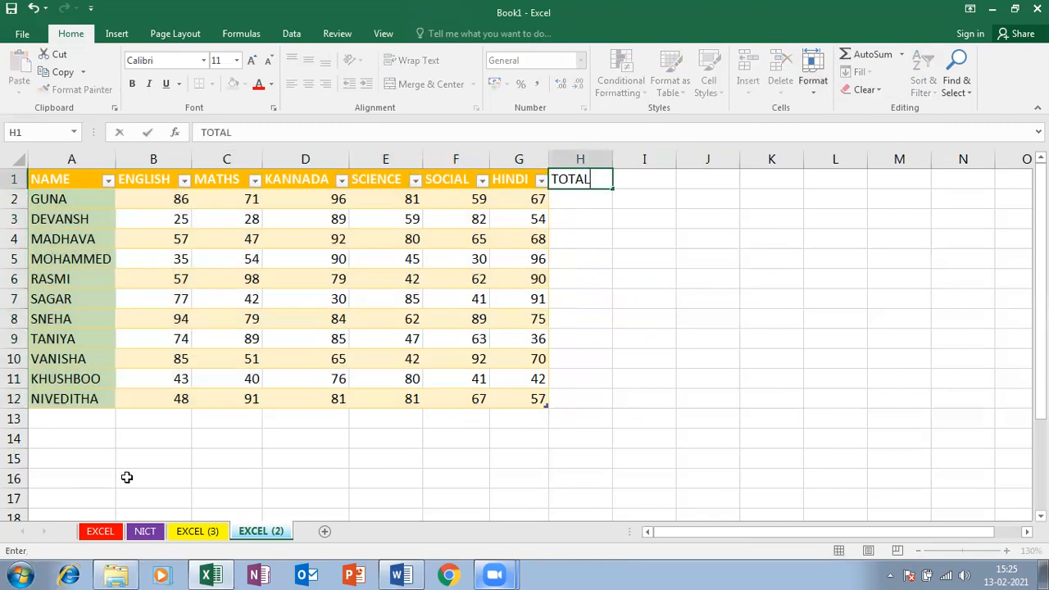
pyautogui.press('Return')
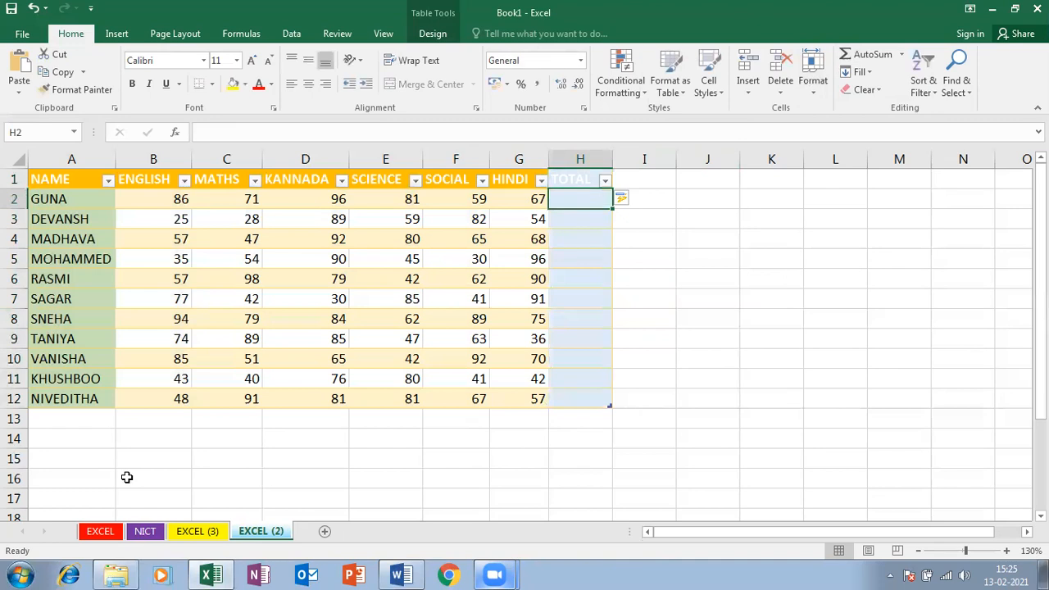
pyautogui.click(645, 182)
pyautogui.click(860, 56)
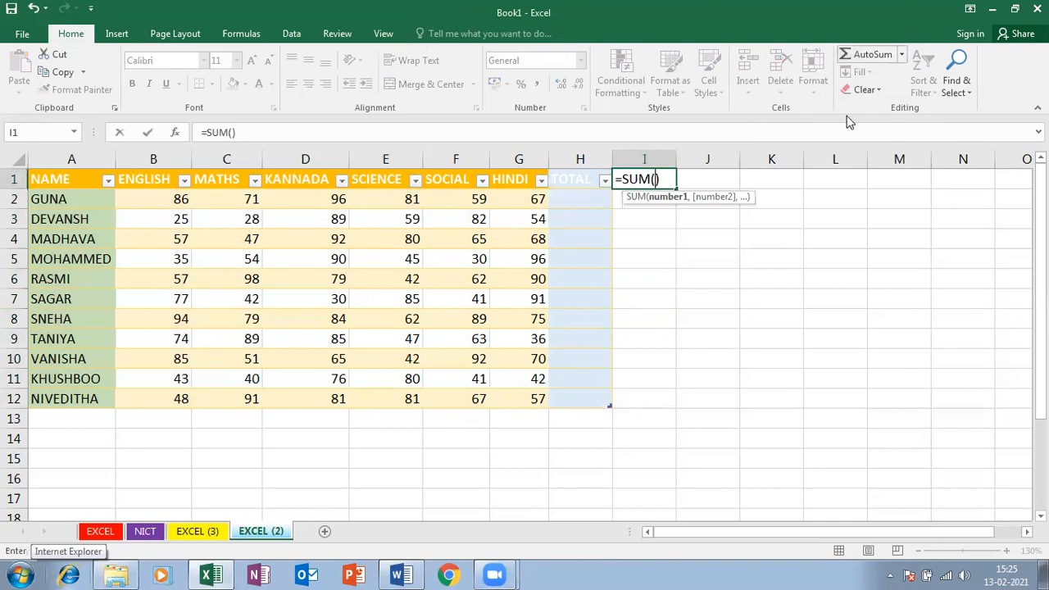
pyautogui.press('Escape')
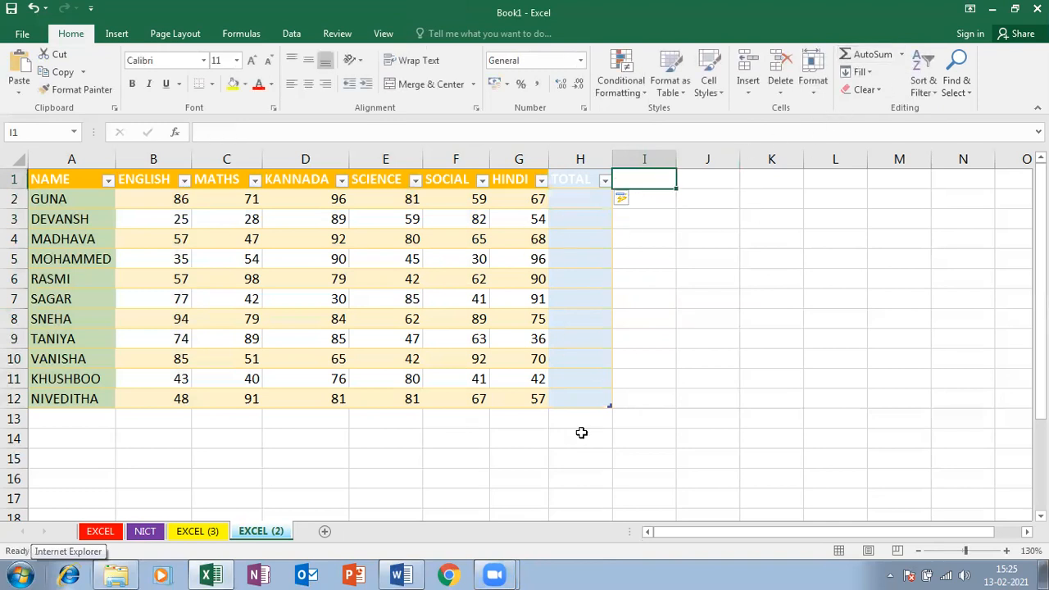
pyautogui.click(583, 396)
pyautogui.click(583, 172)
pyautogui.rightClick(591, 158)
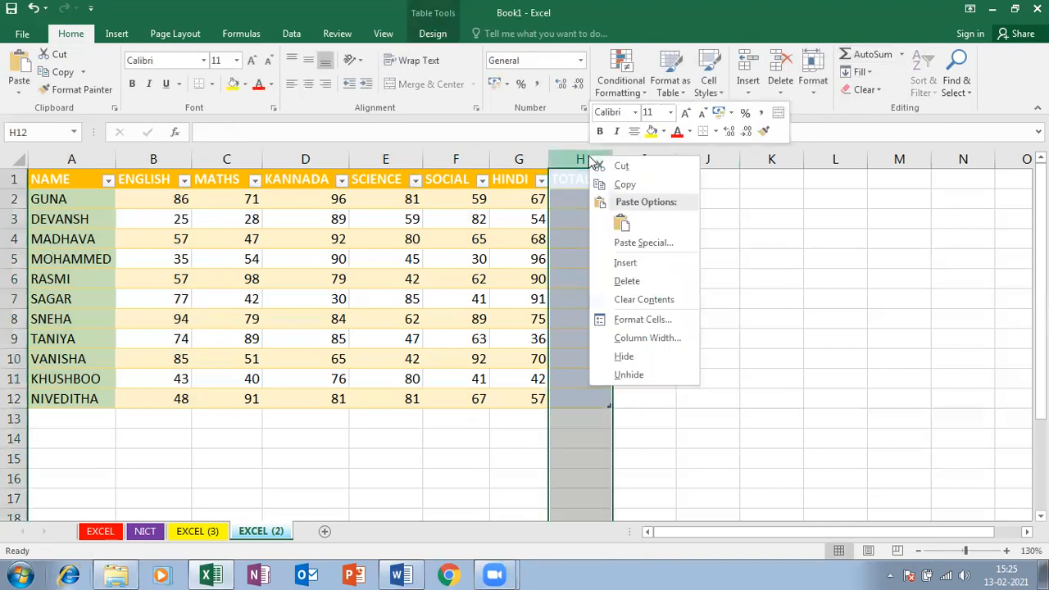
pyautogui.click(627, 284)
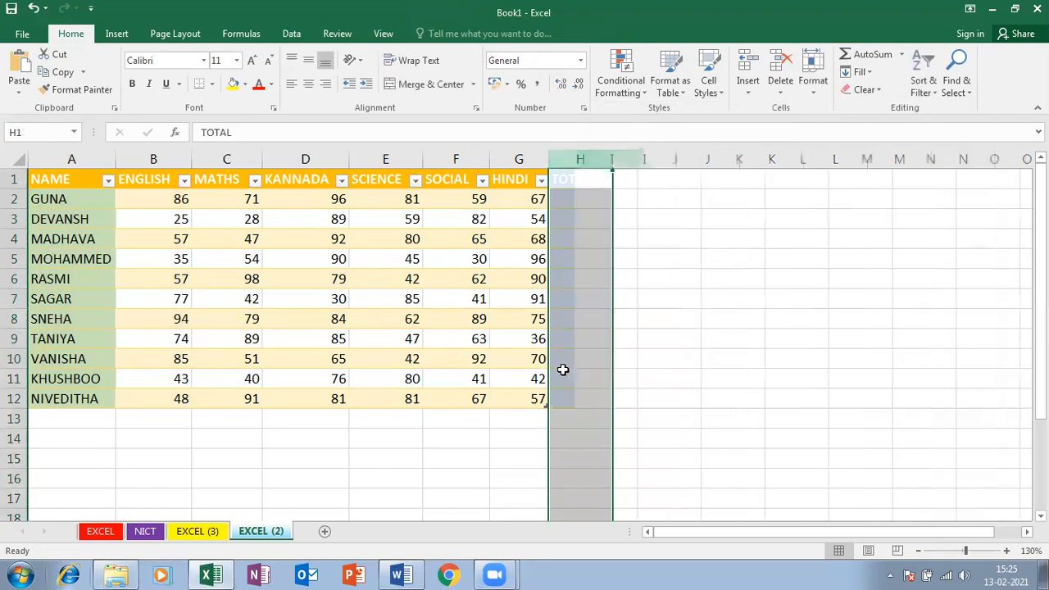
# Convert the marks table A1:G12 to a normal range and clear its formats
pyautogui.click(505, 392)
pyautogui.moveTo(505, 391); pyautogui.dragTo(49, 180)
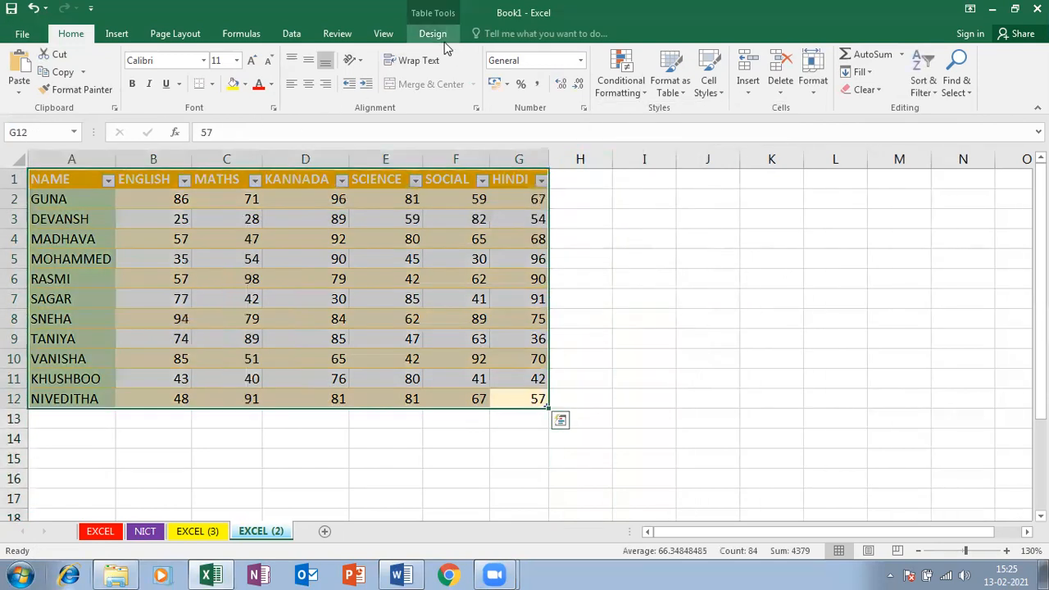
pyautogui.click(433, 33)
pyautogui.click(131, 89)
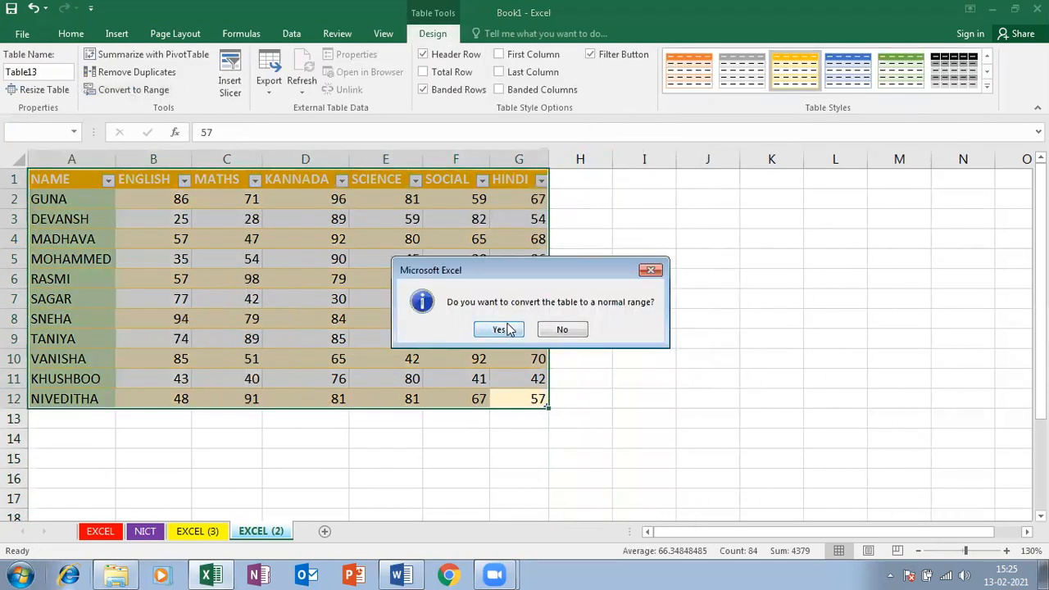
pyautogui.click(499, 330)
pyautogui.click(864, 91)
pyautogui.click(885, 127)
pyautogui.click(385, 279)
pyautogui.click(568, 182)
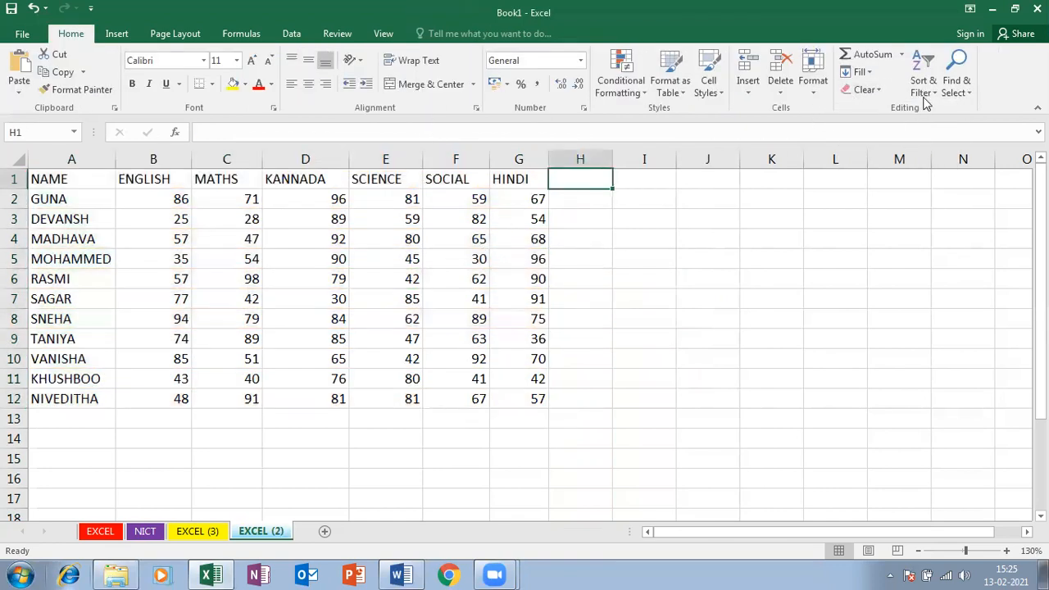
pyautogui.click(900, 56)
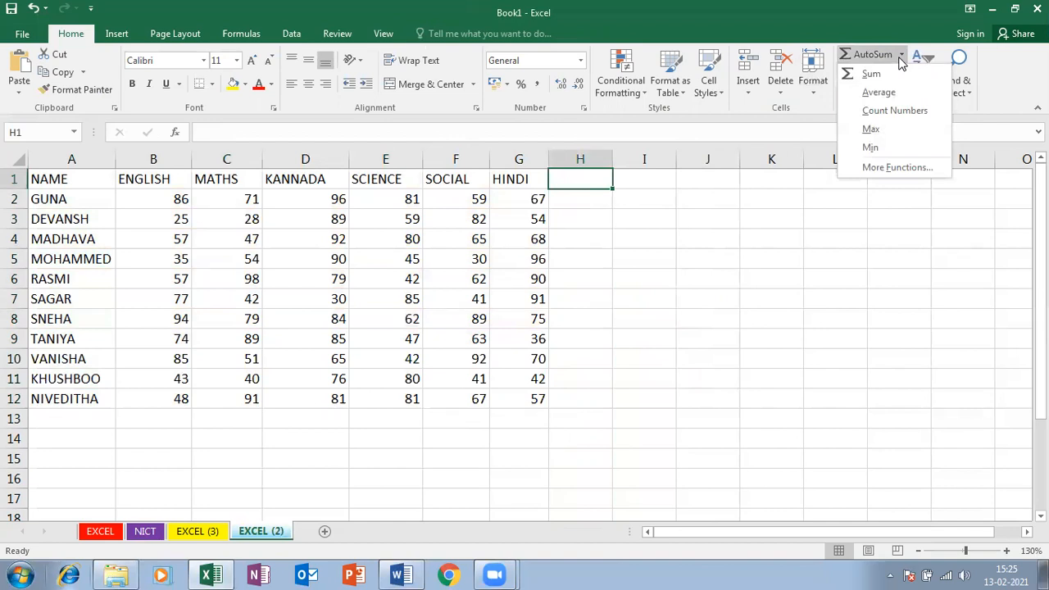
# Type SUM in H1 and AVERAGE in I1, correcting the misspelled AVERGAE
pyautogui.press('s')
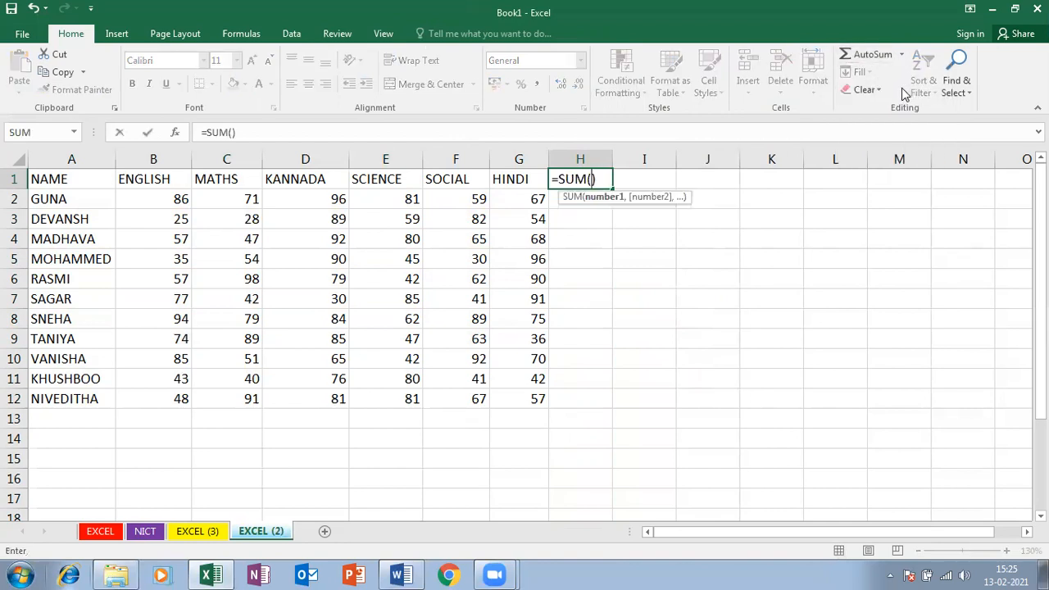
pyautogui.press('Escape')
pyautogui.write('SUM')
pyautogui.press('Tab')
pyautogui.write('AVERGAE')
pyautogui.press('Tab')
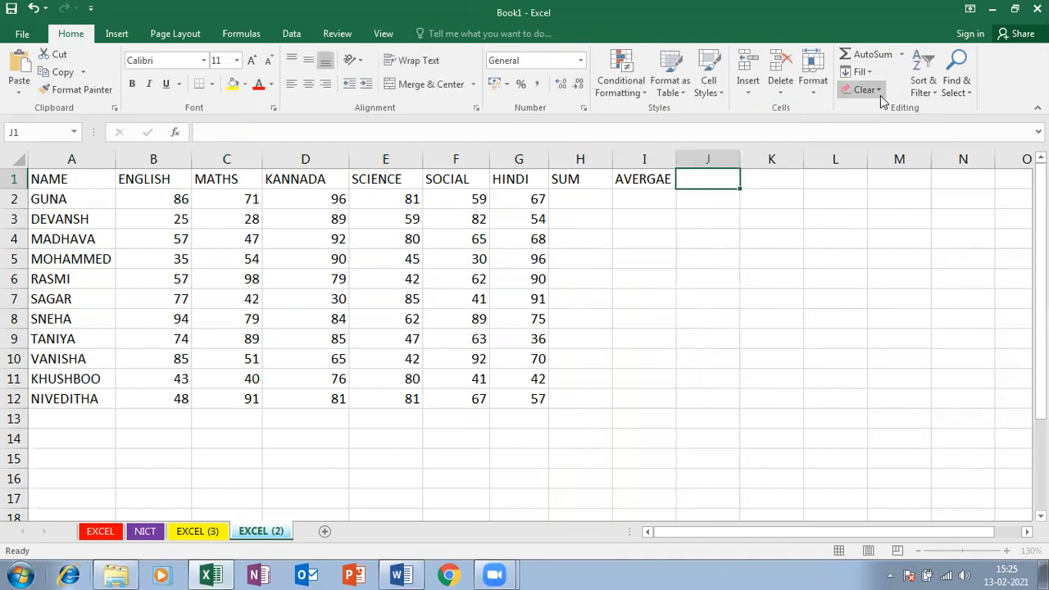
pyautogui.press('Left')
pyautogui.write('AVERAGE')
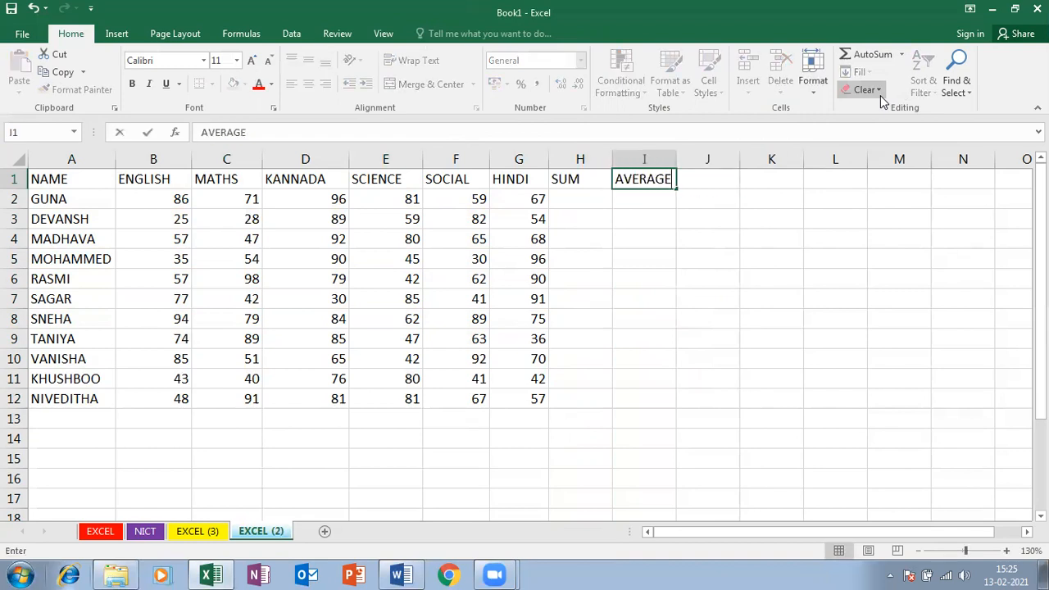
pyautogui.press('Tab')
# Add COUNT, MIN and MAX headings in J1:L1 and switch to the Word notes
pyautogui.write('COUNT')
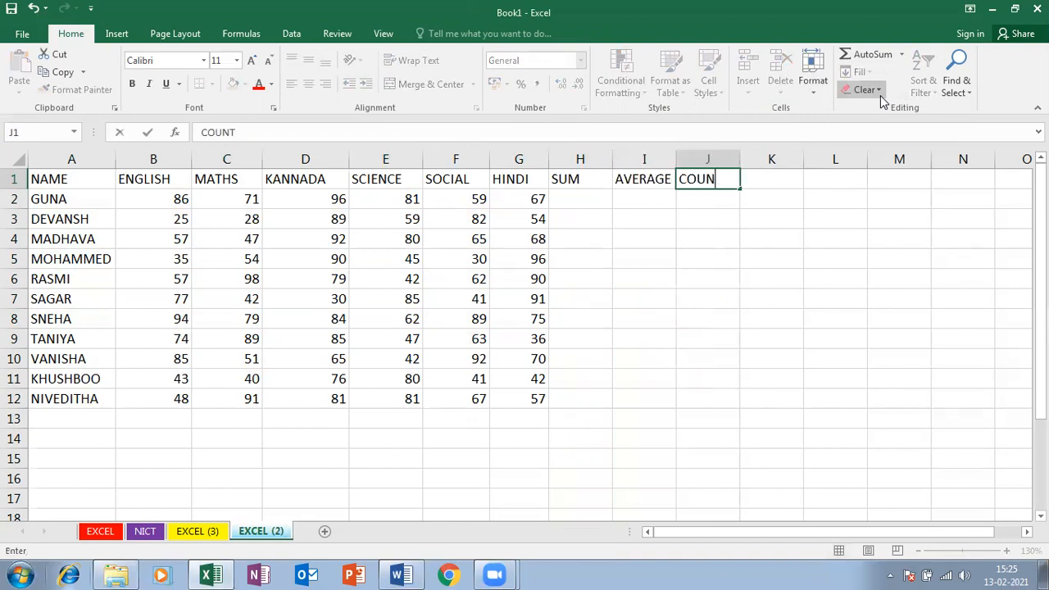
pyautogui.press('Tab')
pyautogui.write('MIN')
pyautogui.press('Tab')
pyautogui.write('MAX')
pyautogui.press('Return')
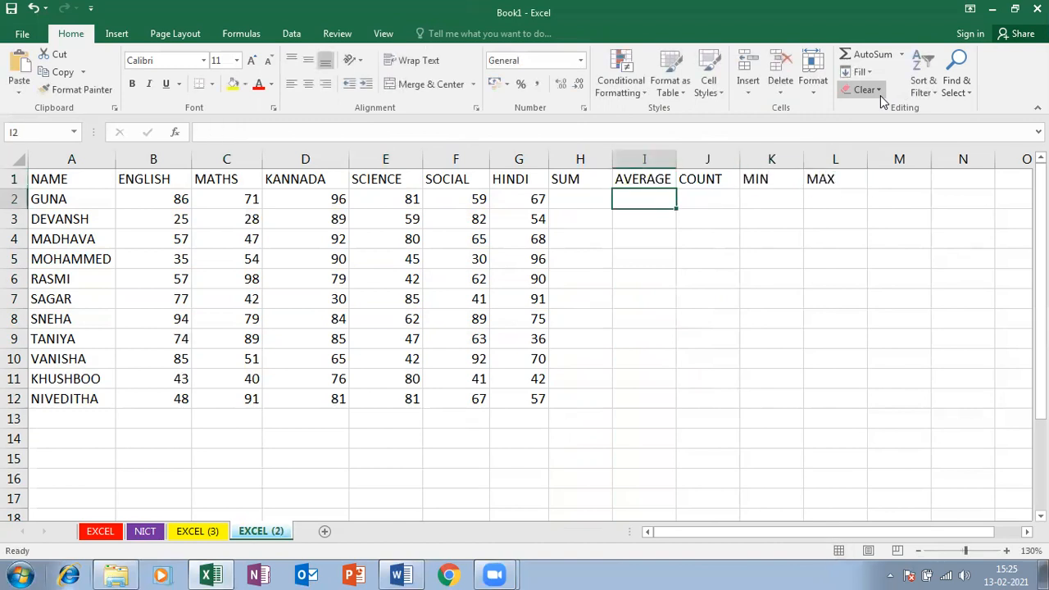
pyautogui.hotkey('alt', 'Tab')
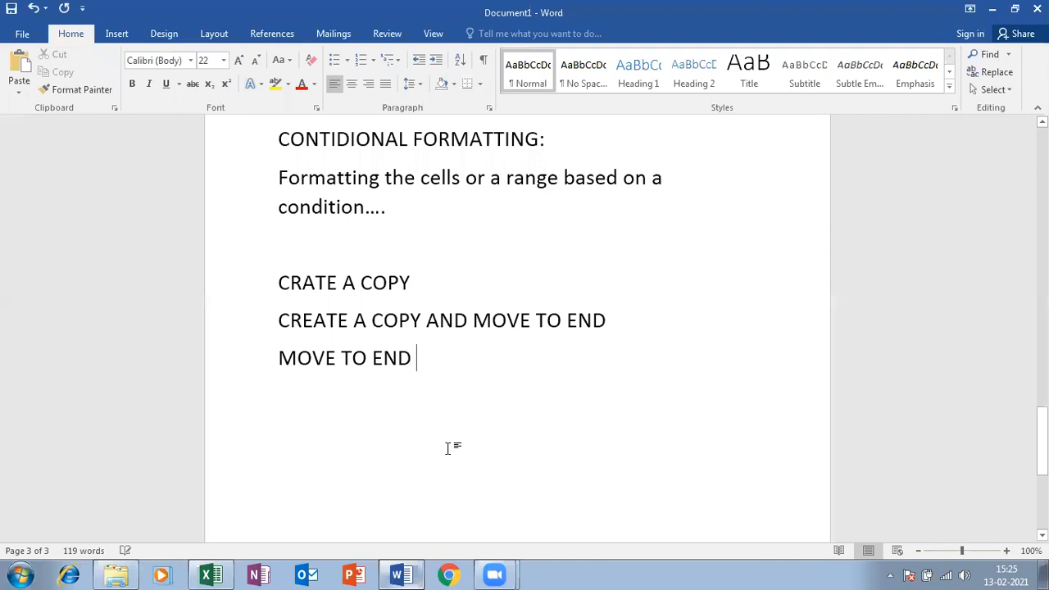
# Type =, + and =SU on separate lines below the MOVE TO END note
pyautogui.press('Return')
pyautogui.press('Return')
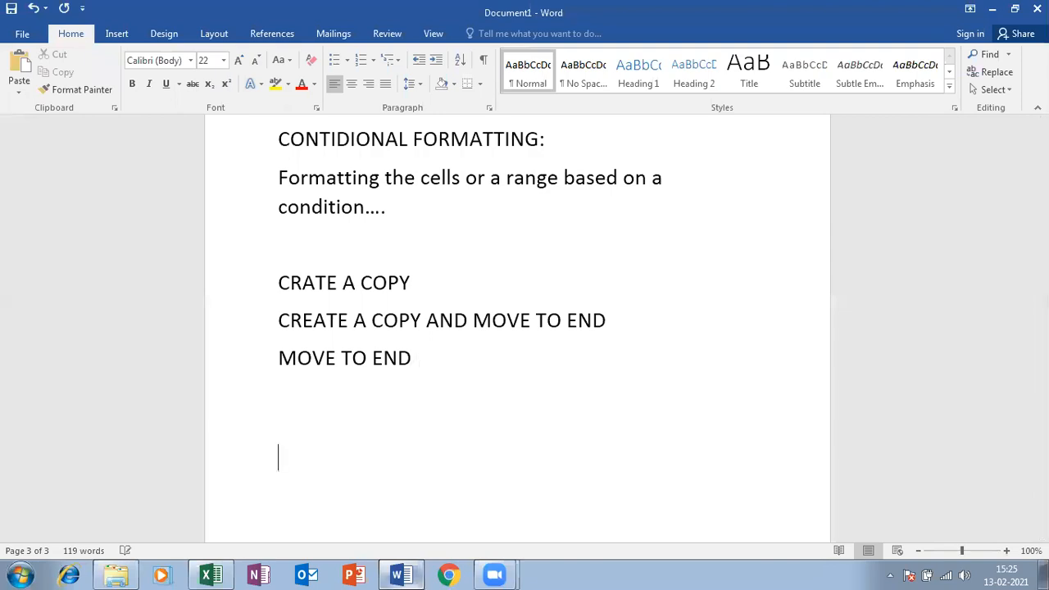
pyautogui.write('=')
pyautogui.press('Return')
pyautogui.write('+')
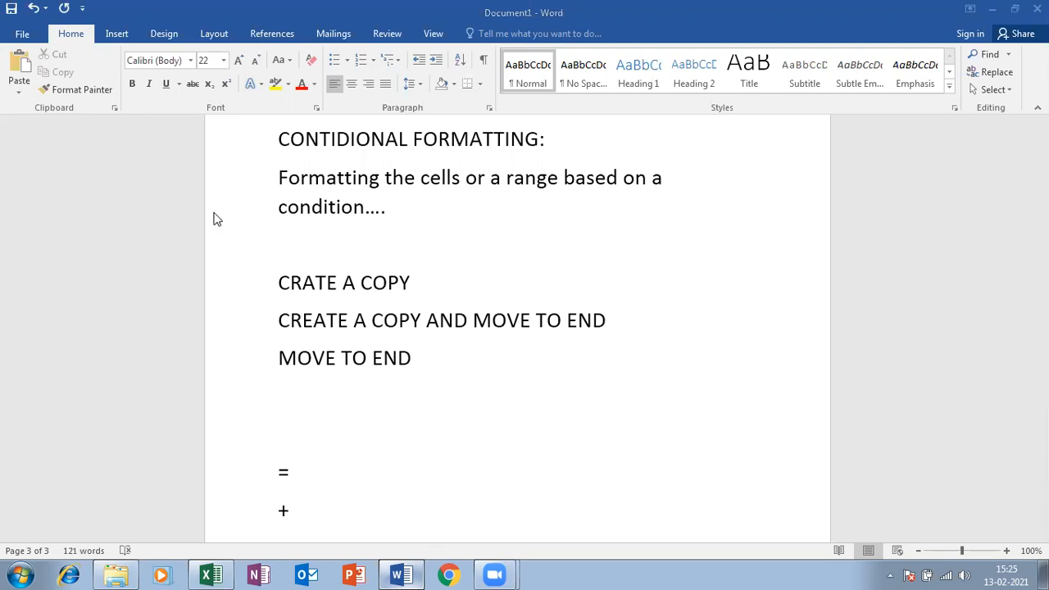
pyautogui.scroll(-3, 284, 451)
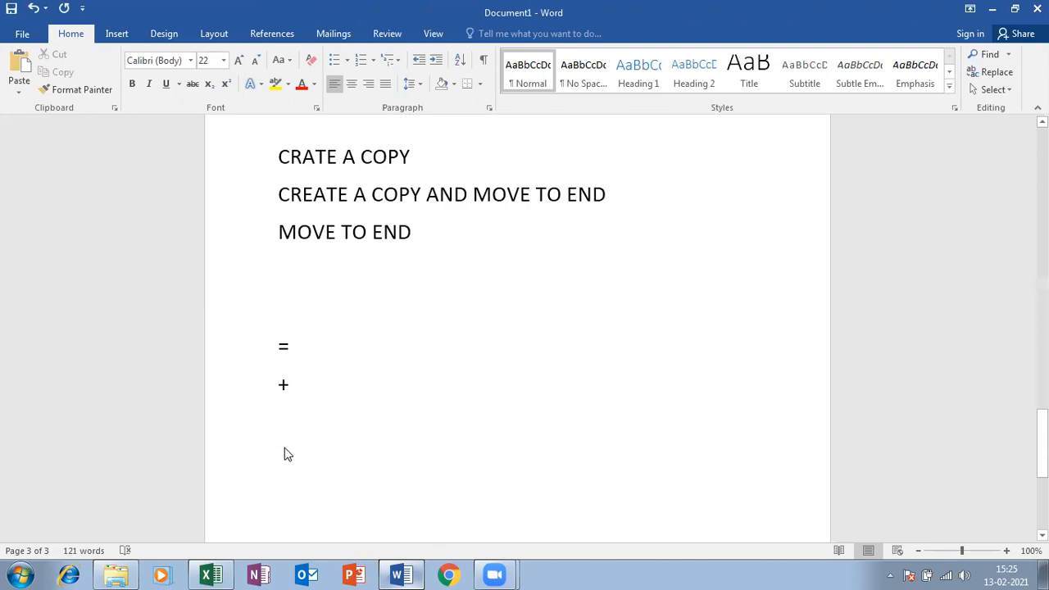
pyautogui.press('Return')
pyautogui.press('Return')
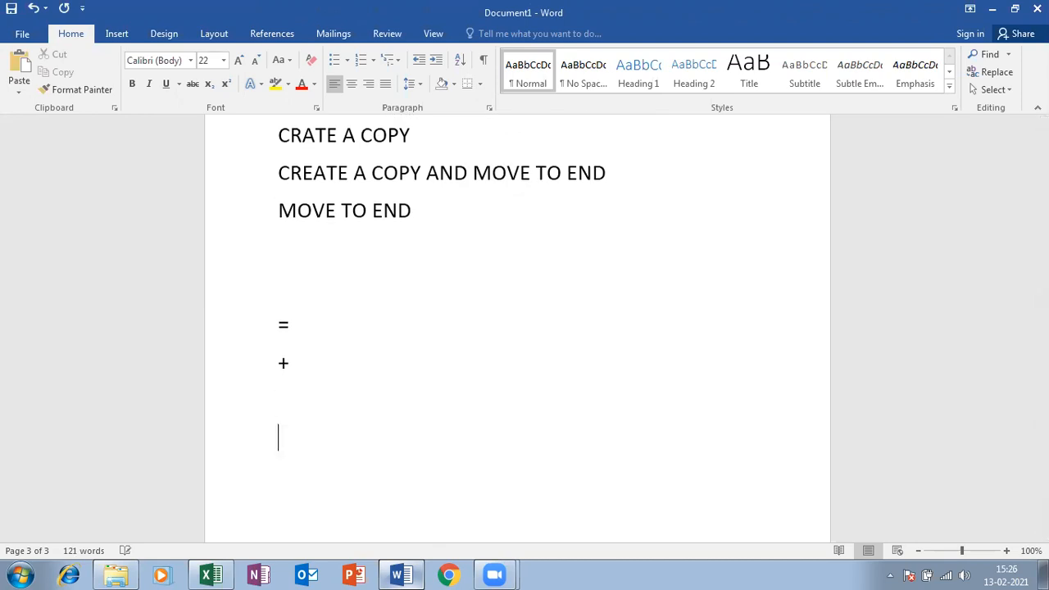
pyautogui.write('=SU')
# Enter =SUM(B2:G2) in H2 for GUNA's total of 460 and drag it down the column
pyautogui.click(211, 575)
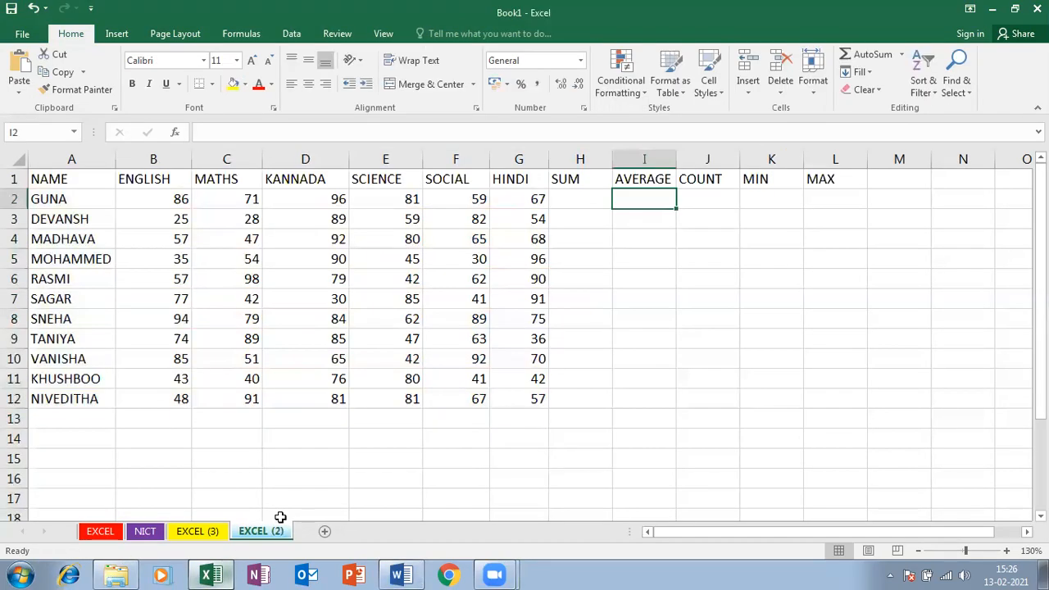
pyautogui.press('Left')
pyautogui.write('=S')
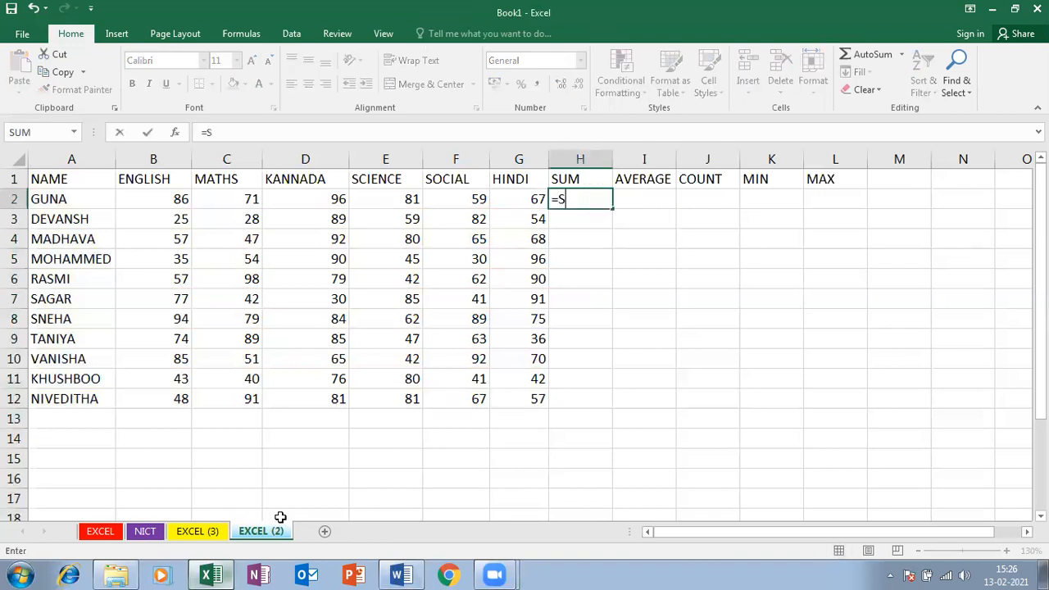
pyautogui.write('U')
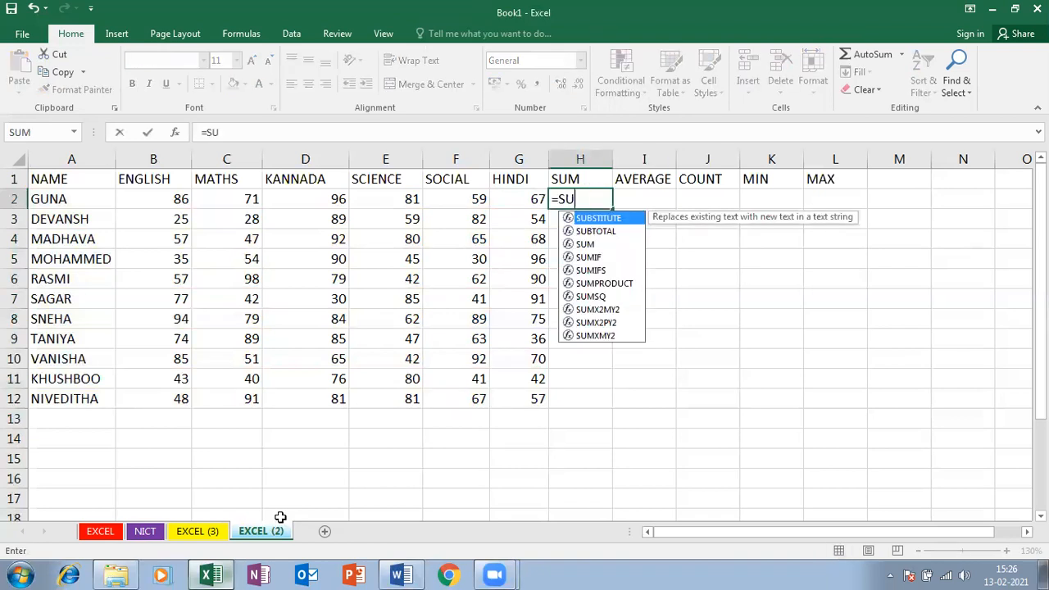
pyautogui.press('Down')
pyautogui.press('Down')
pyautogui.press('Down')
pyautogui.press('Up')
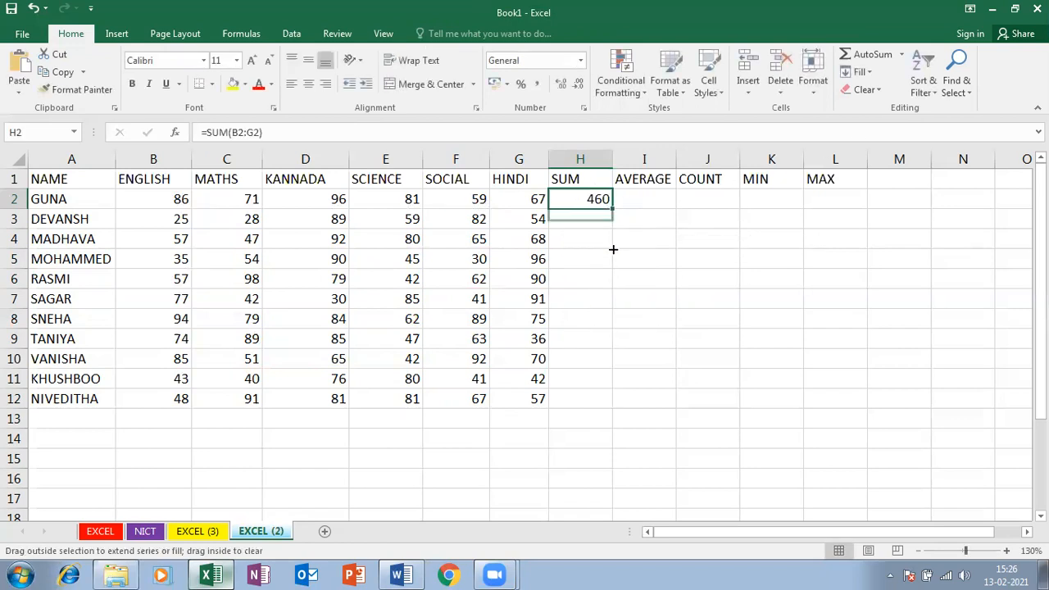
pyautogui.moveTo(613, 248); pyautogui.dragTo(607, 408)
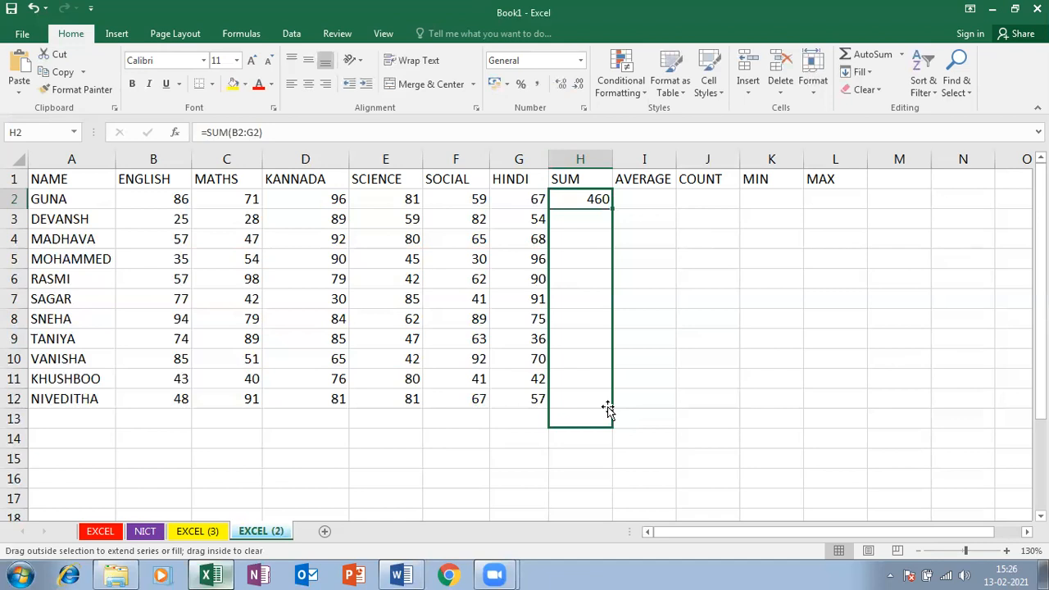